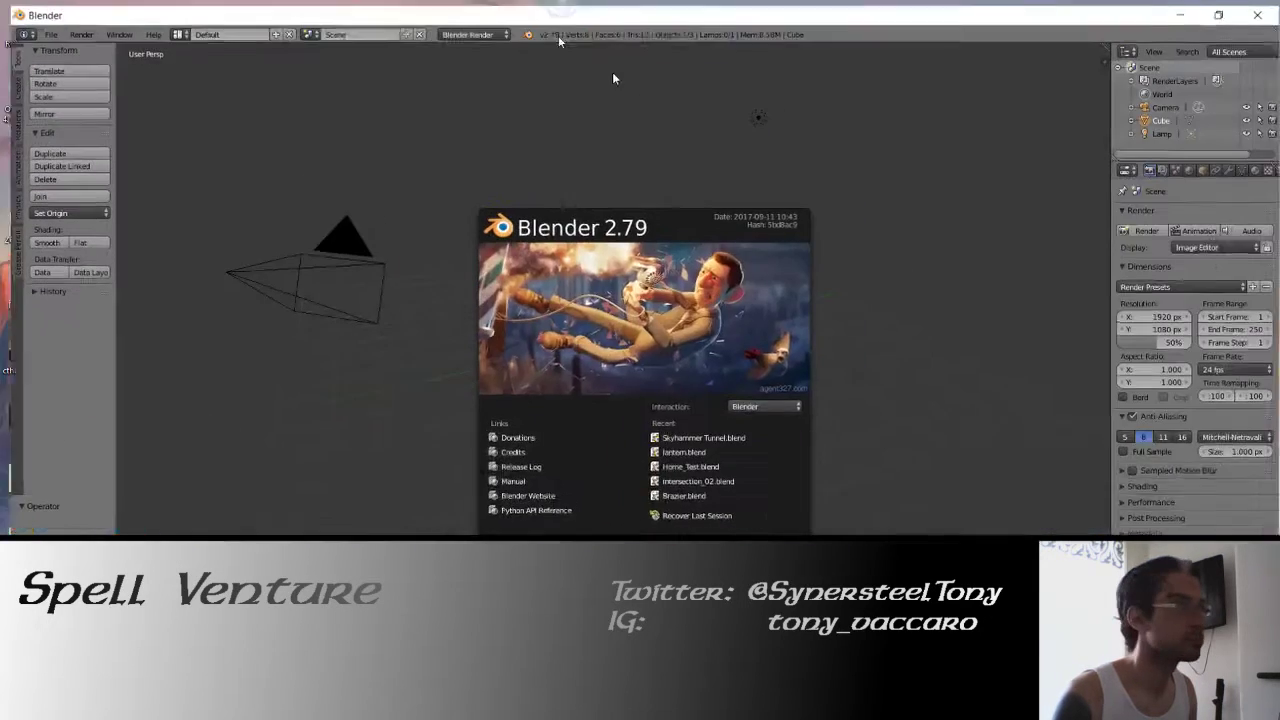
Dismiss Blender's splash screen and start reopening Skyhammer Tunnel.blend from recent files
click(614, 72)
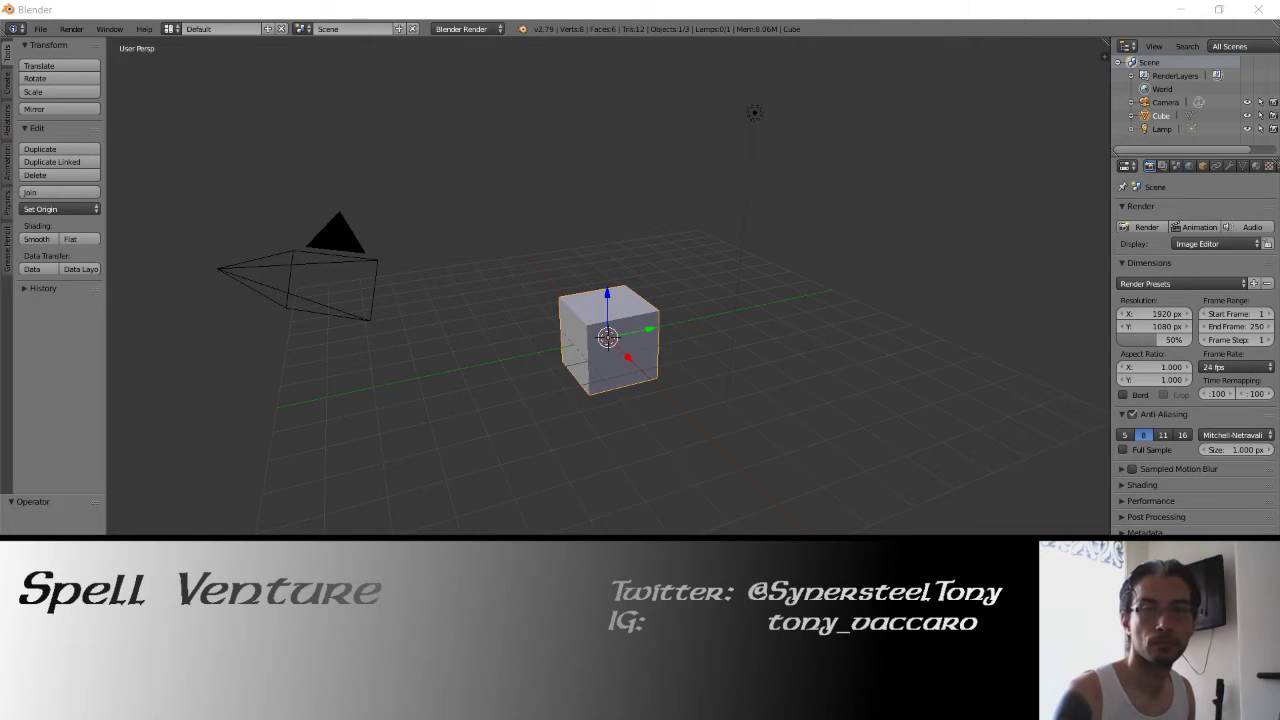
click(41, 30)
Load Skyhammer Tunnel.blend and inspect the tunnel from top-down and angled views
click(198, 75)
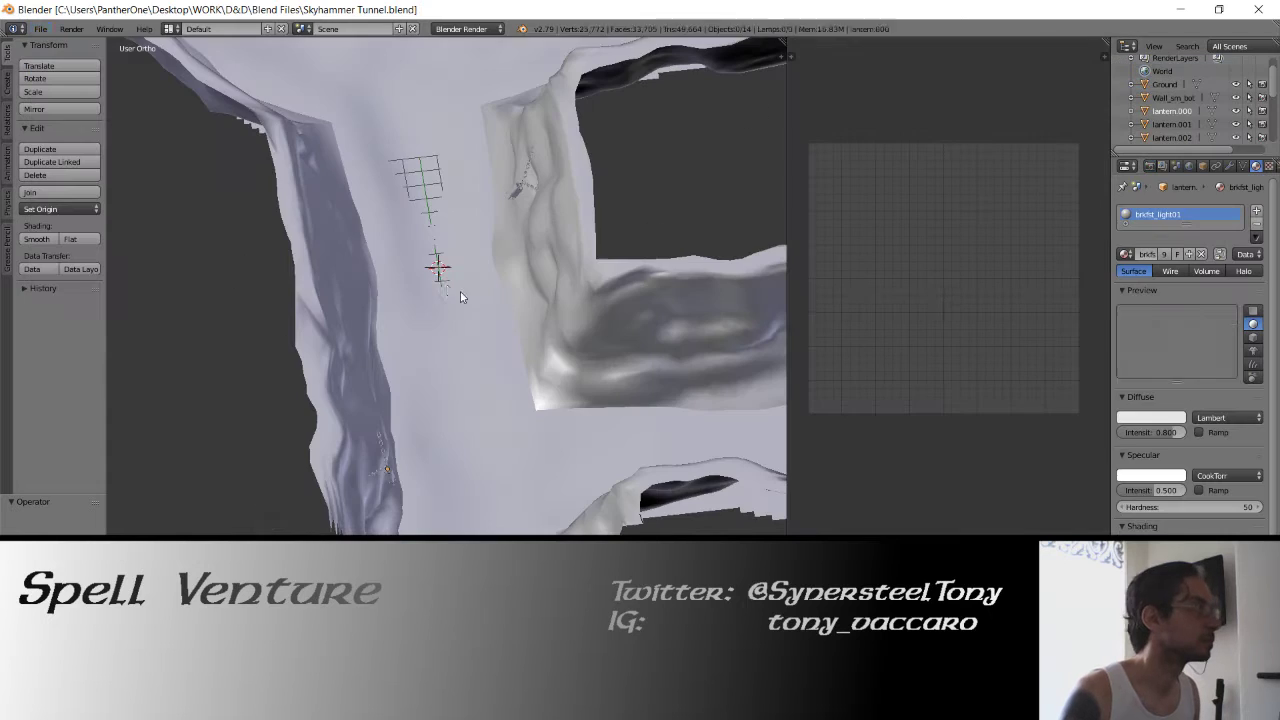
mouse_move(447, 290)
middle_down()
mouse_move(489, 334)
mouse_move(474, 337)
mouse_move(432, 282)
mouse_move(377, 361)
middle_up()
key(KP_7)
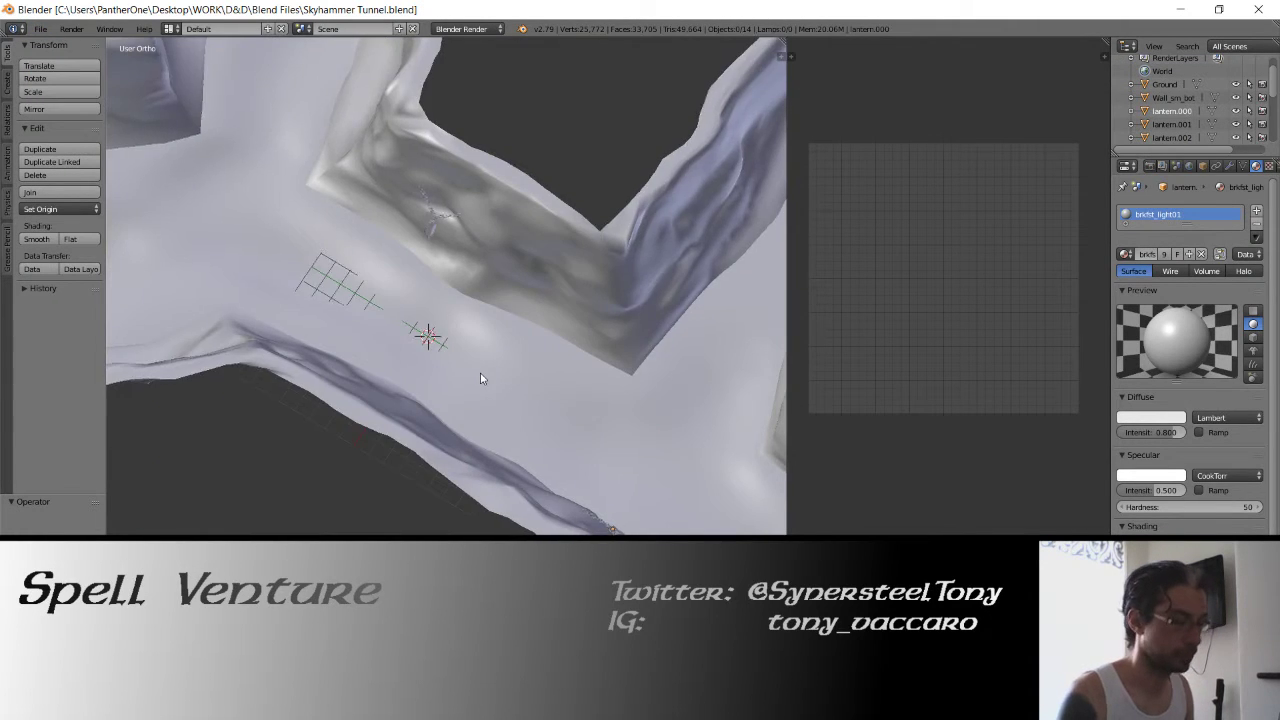
scroll(480, 372, up, 3)
key(KP_4)
key(KP_4)
key(KP_4)
key(KP_4)
key(KP_4)
key(KP_4)
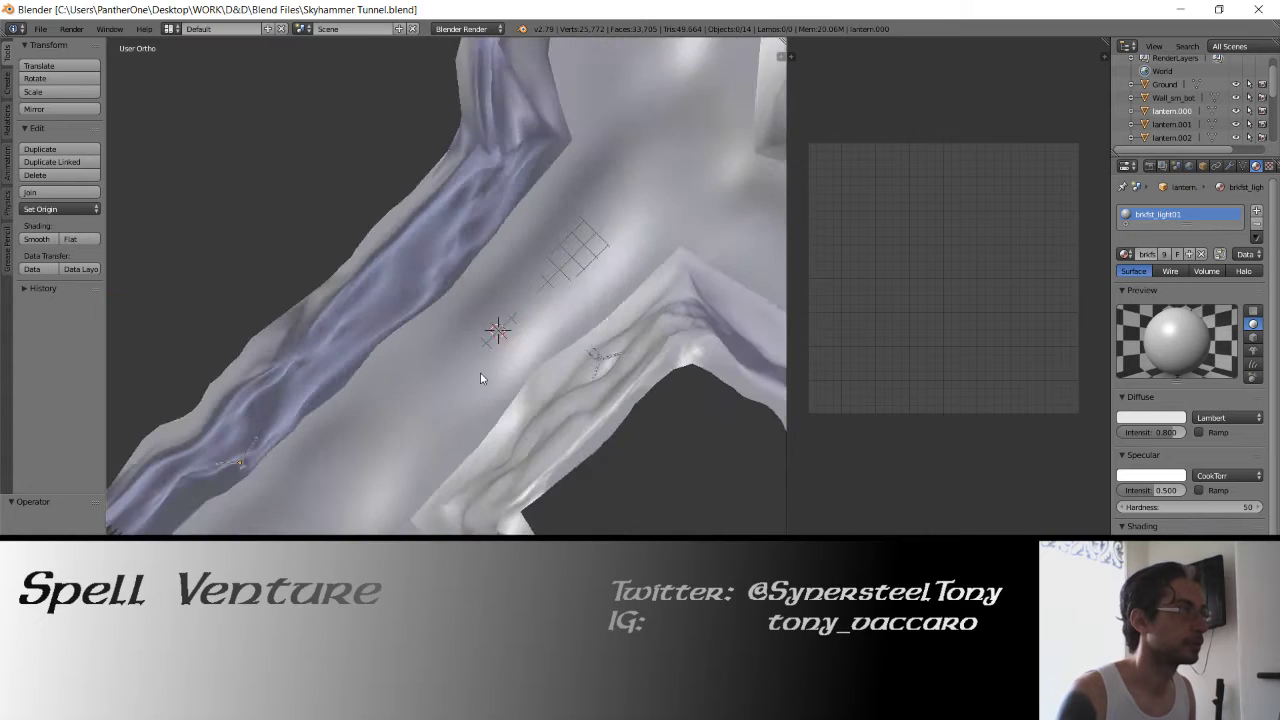
key(KP_8)
key(KP_8)
key(KP_8)
key(KP_4)
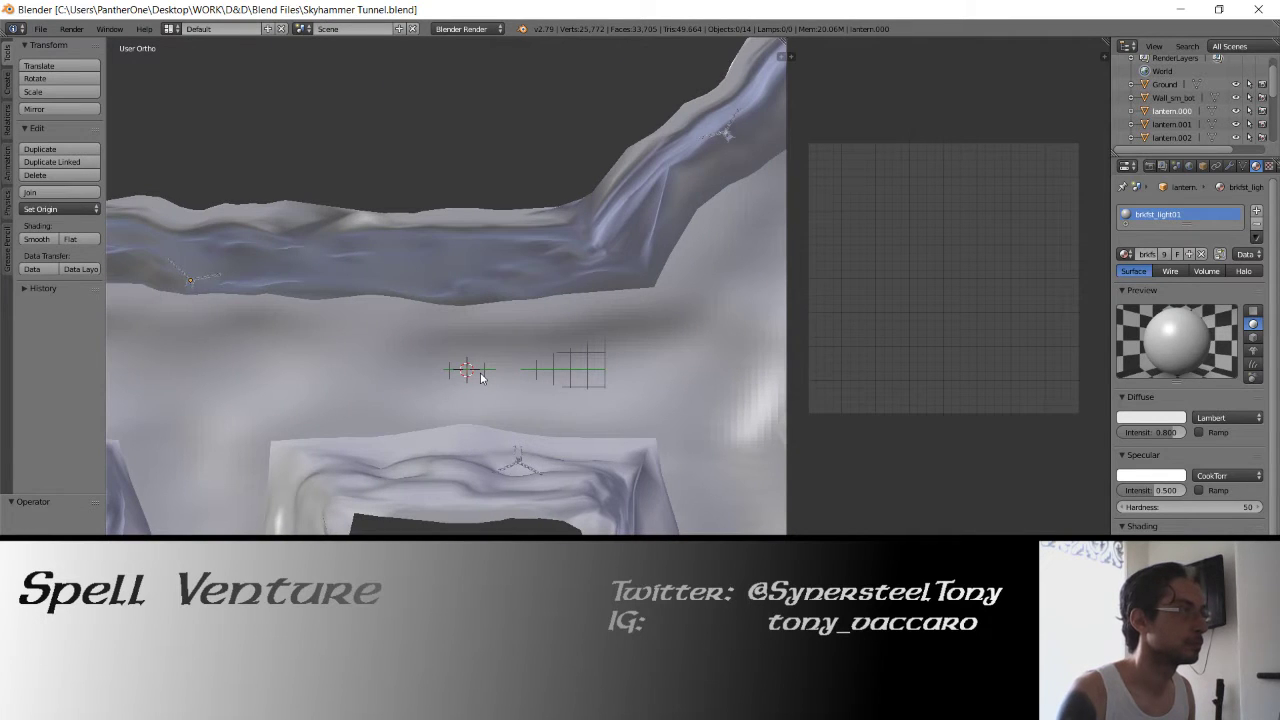
key(KP_4)
key(KP_4)
key(KP_4)
key(KP_4)
key(KP_4)
key(KP_4)
key(KP_4)
key(KP_4)
key(KP_4)
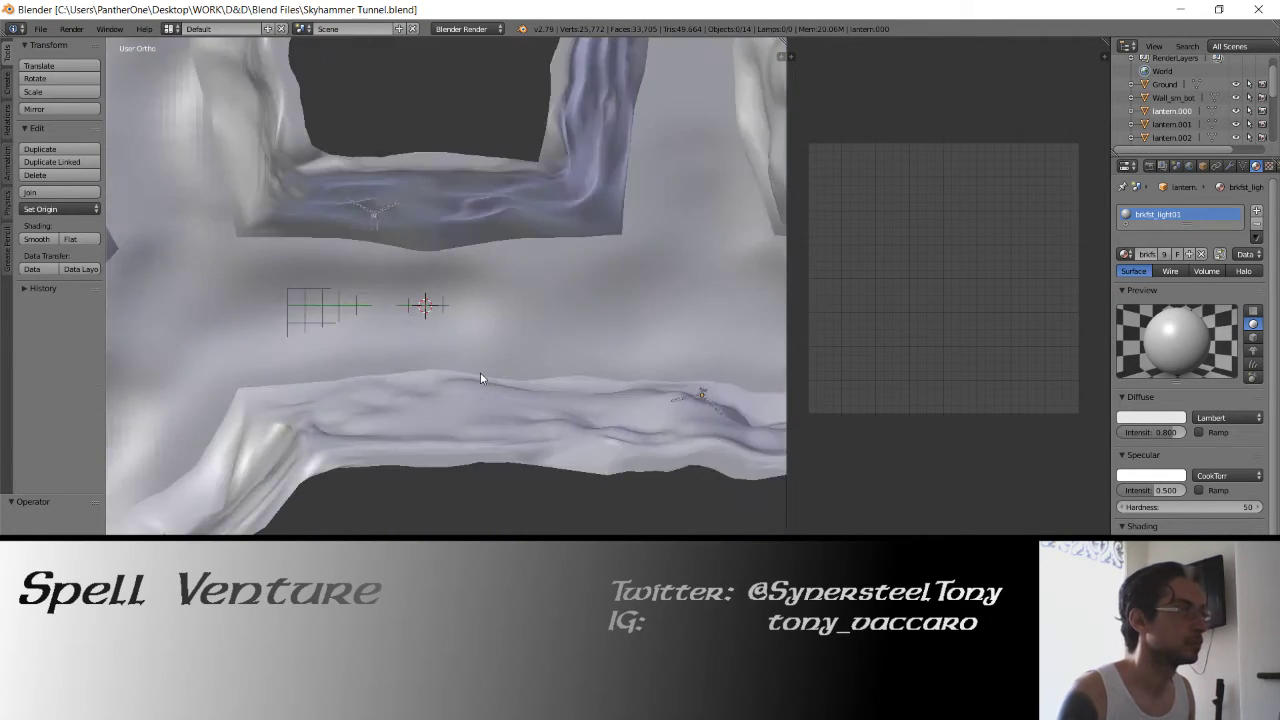
shift+middle_drag(469, 364, 526, 388)
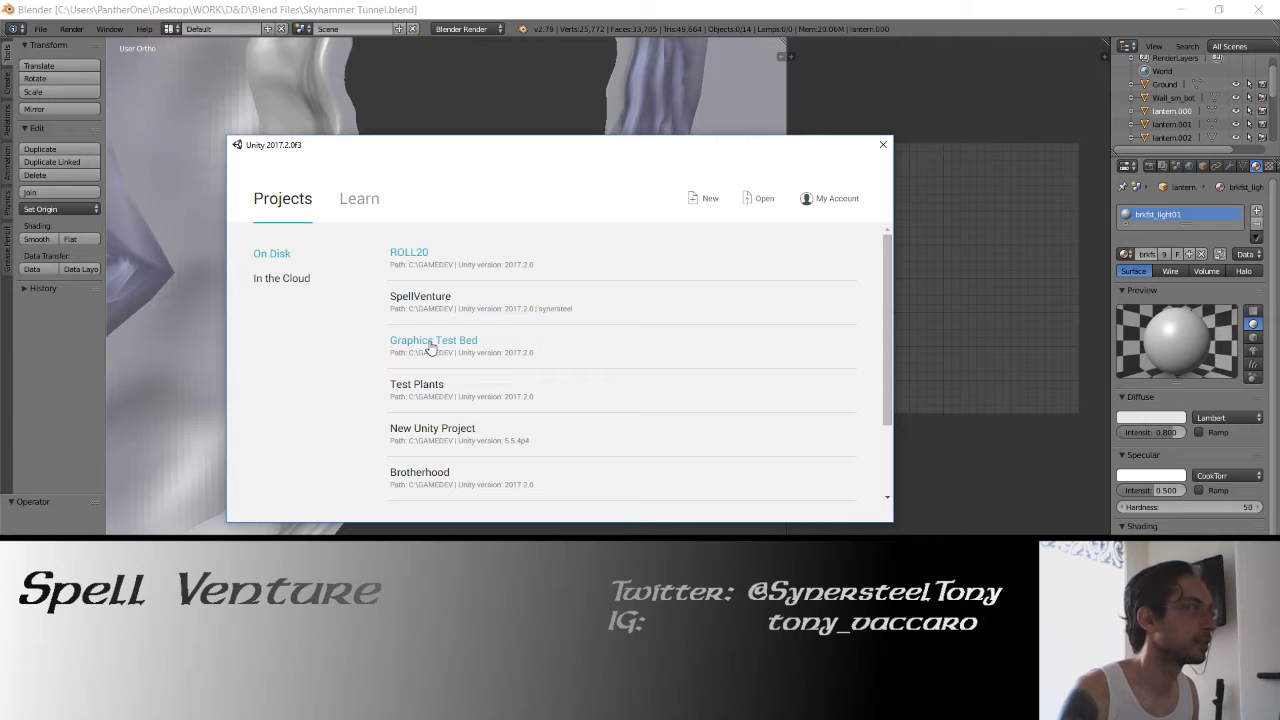
Open the ROLL20 project from the Unity Projects list
click(422, 254)
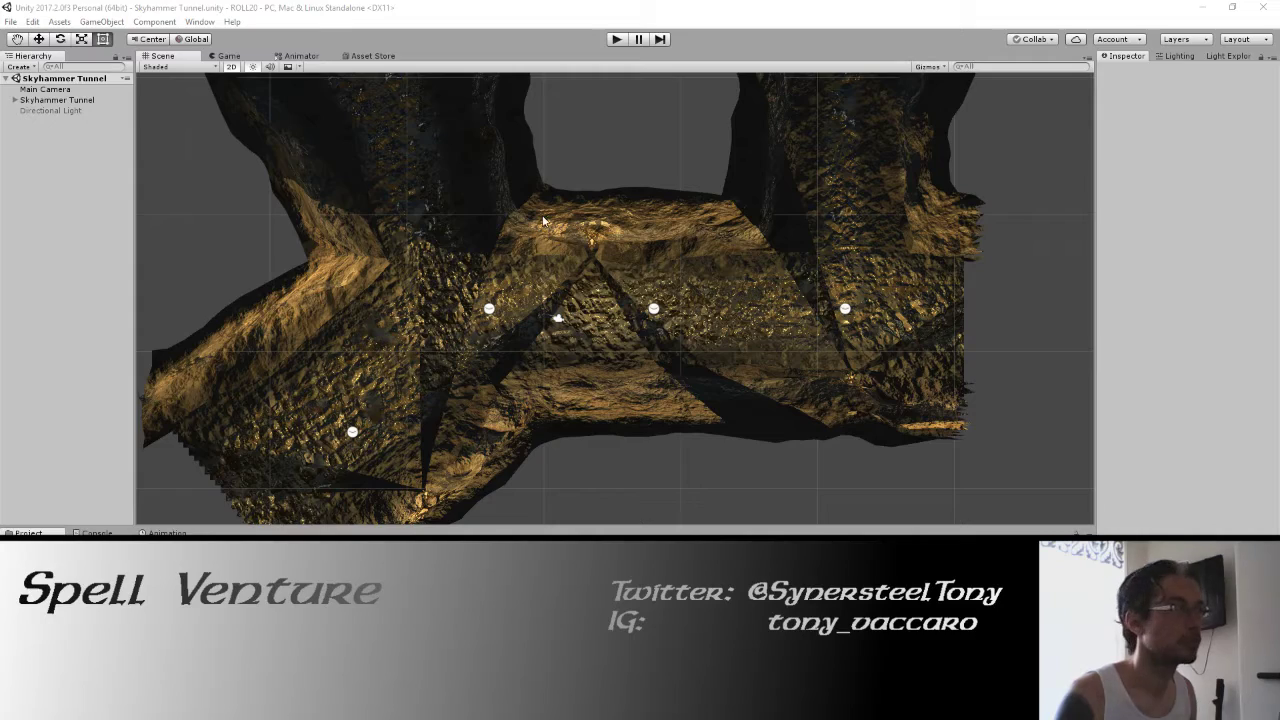
Look over the cave in the Scene view and frame it on the Main Camera
middle_drag(570, 156, 567, 260)
alt+drag(567, 260, 587, 224)
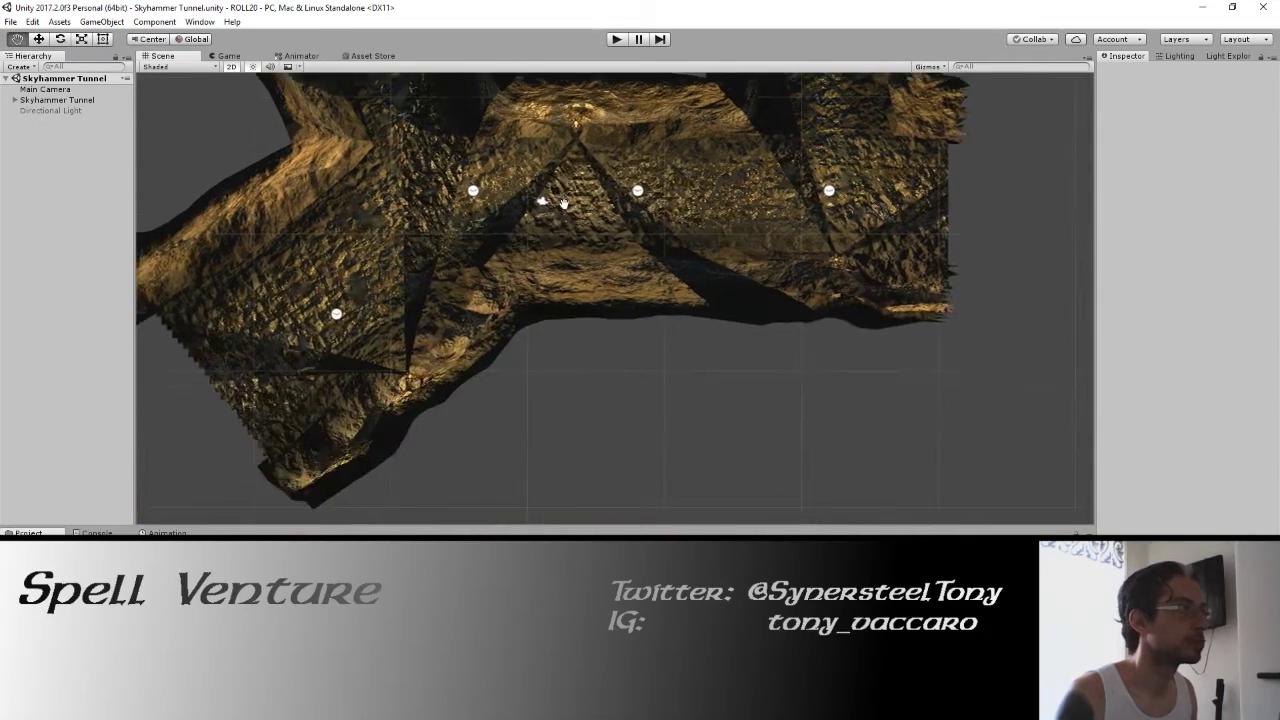
scroll(587, 224, up, 3)
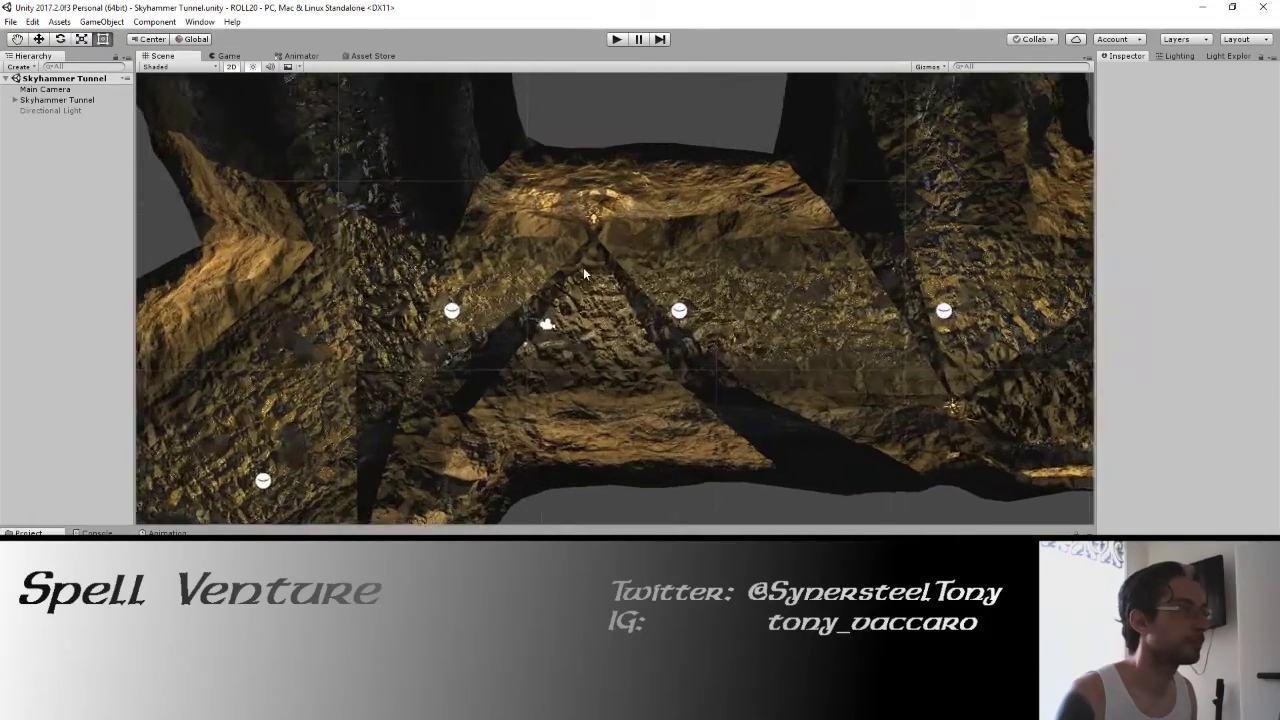
scroll(535, 350, up, 2)
click(535, 342)
key(f)
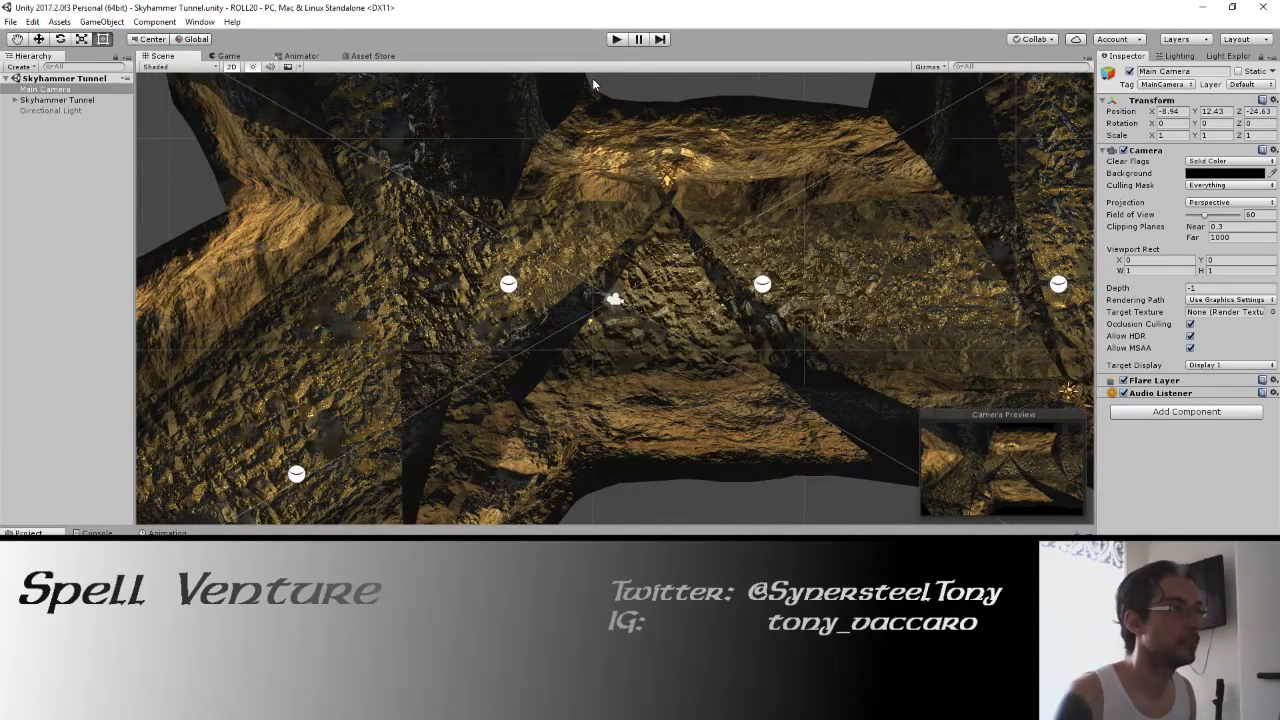
Run the tunnel scene in play mode, stop it, and switch back to Blender
middle_drag(647, 341, 637, 373)
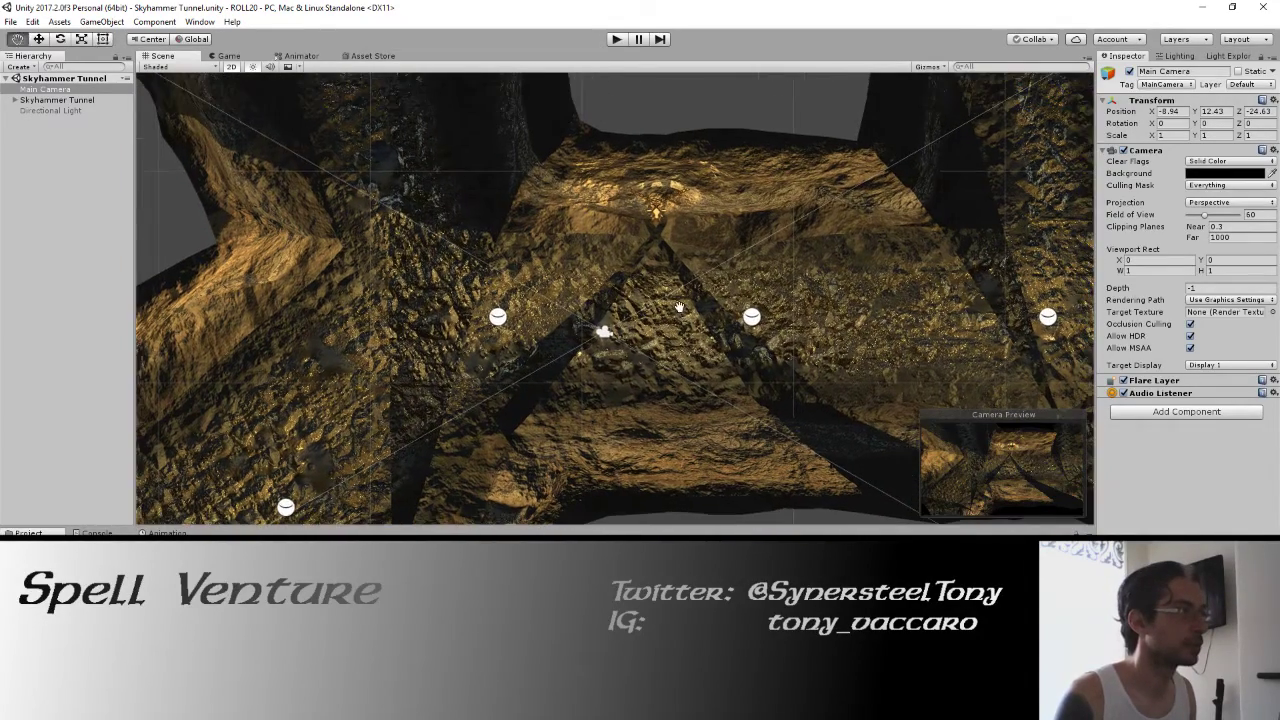
click(617, 39)
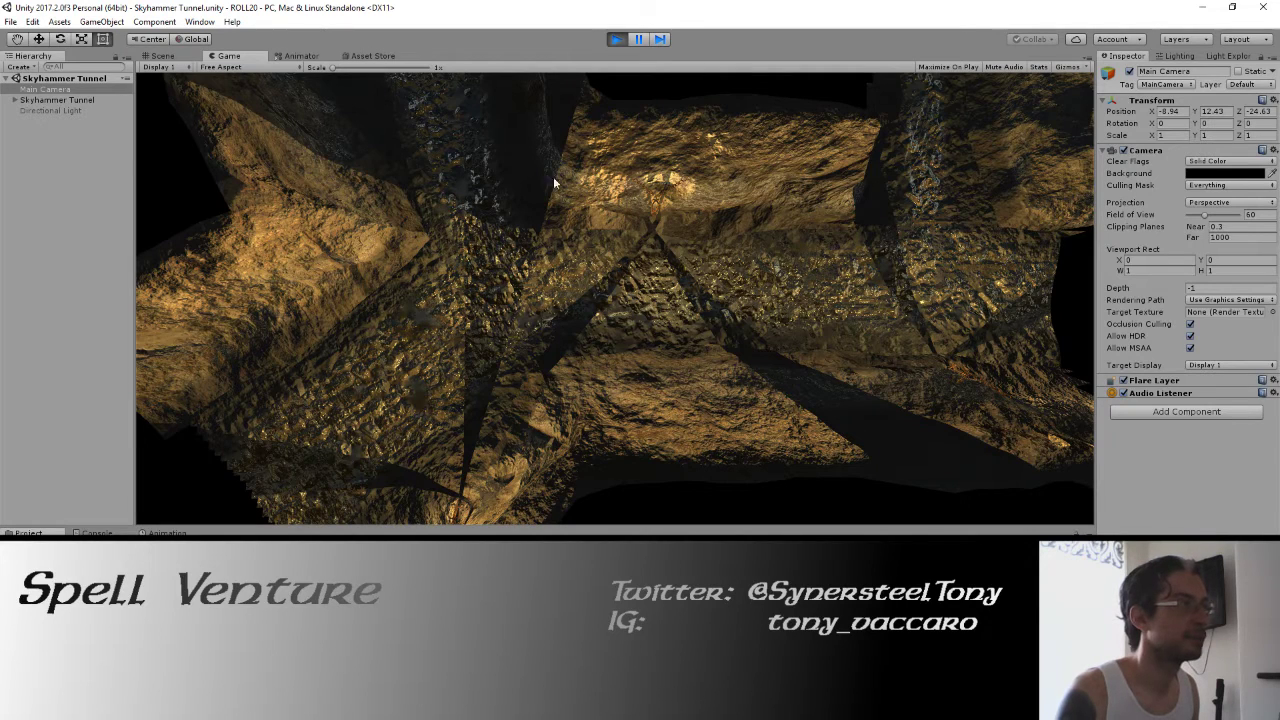
click(616, 39)
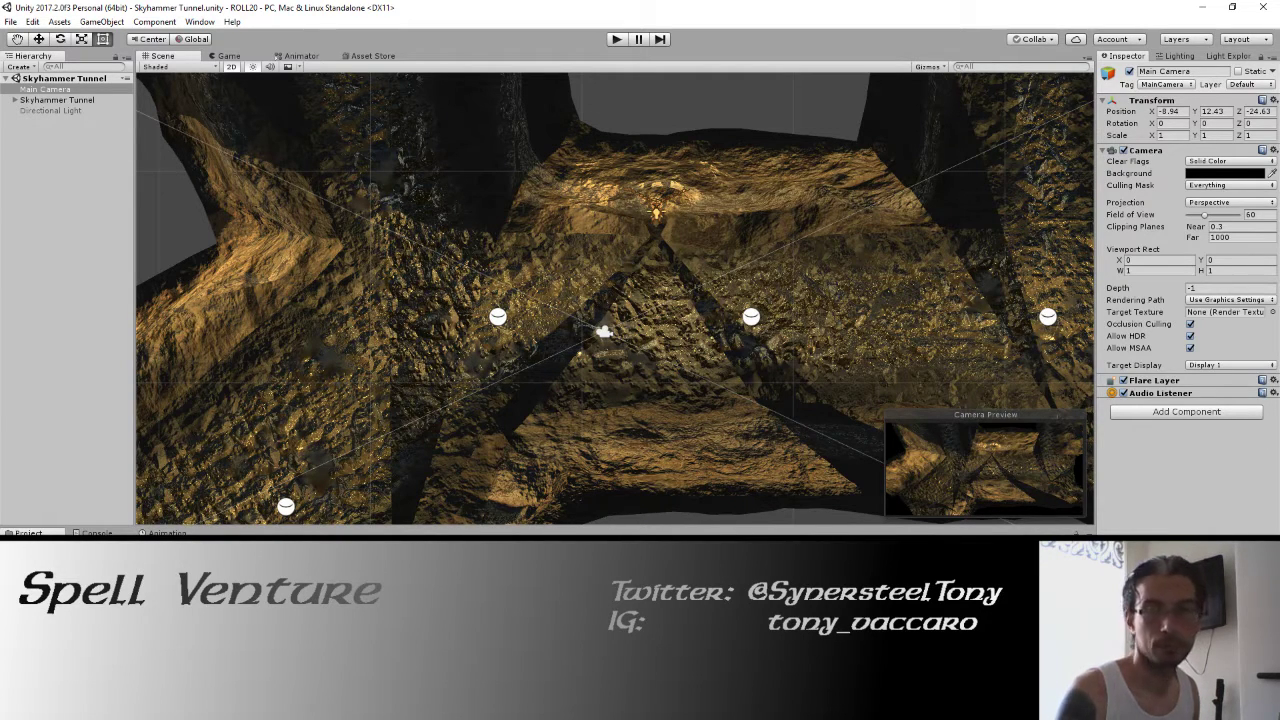
key(alt+Tab)
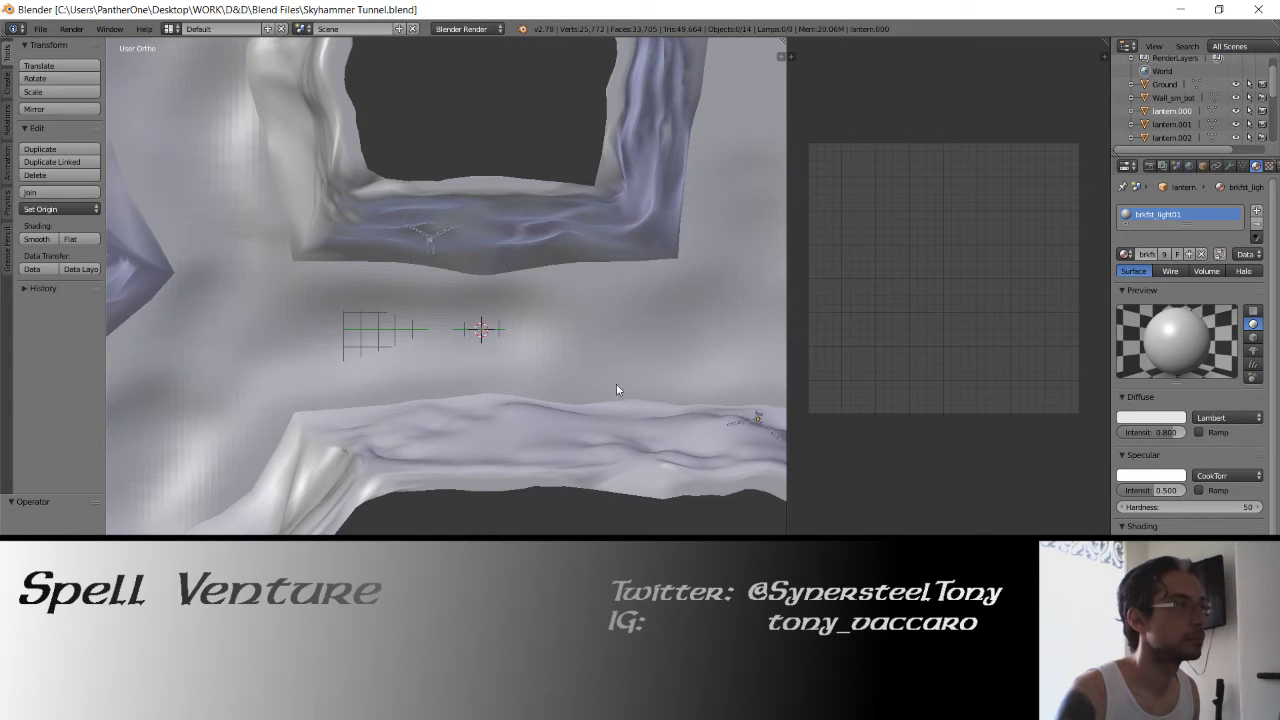
Add an Icosphere to the tunnel scene and move it along the Z axis
middle_drag(594, 392, 577, 377)
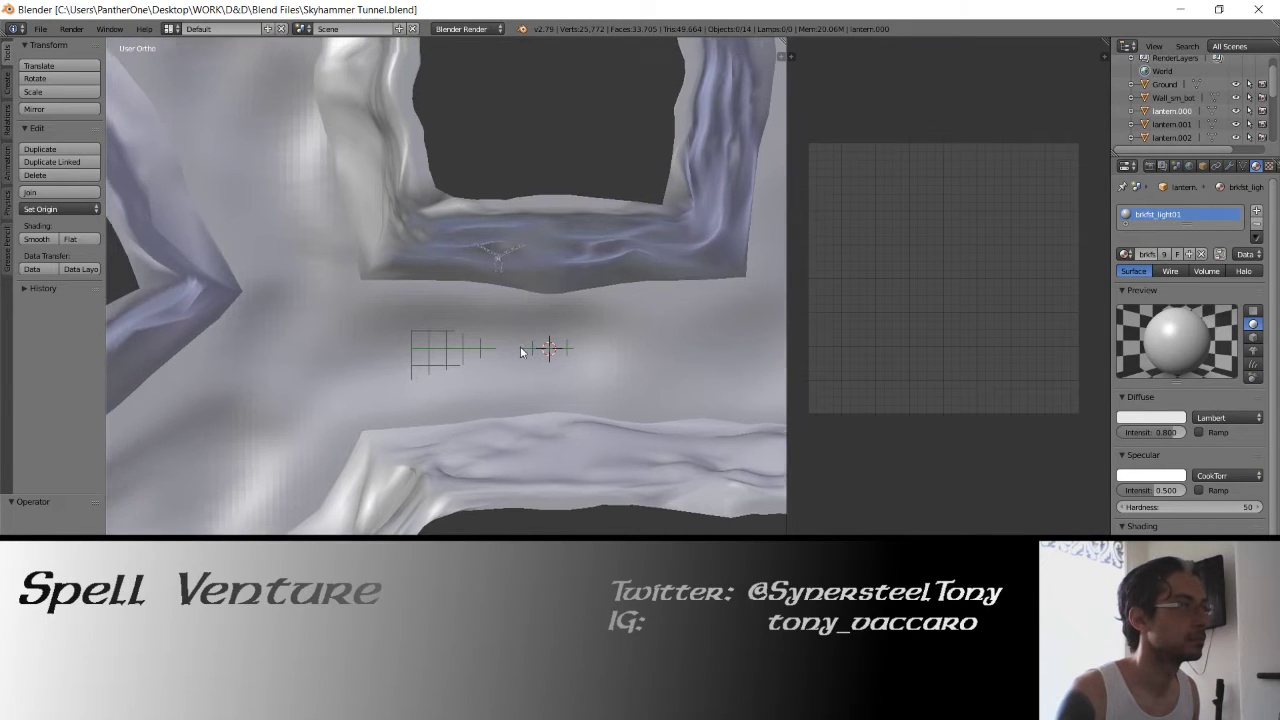
key(shift+a)
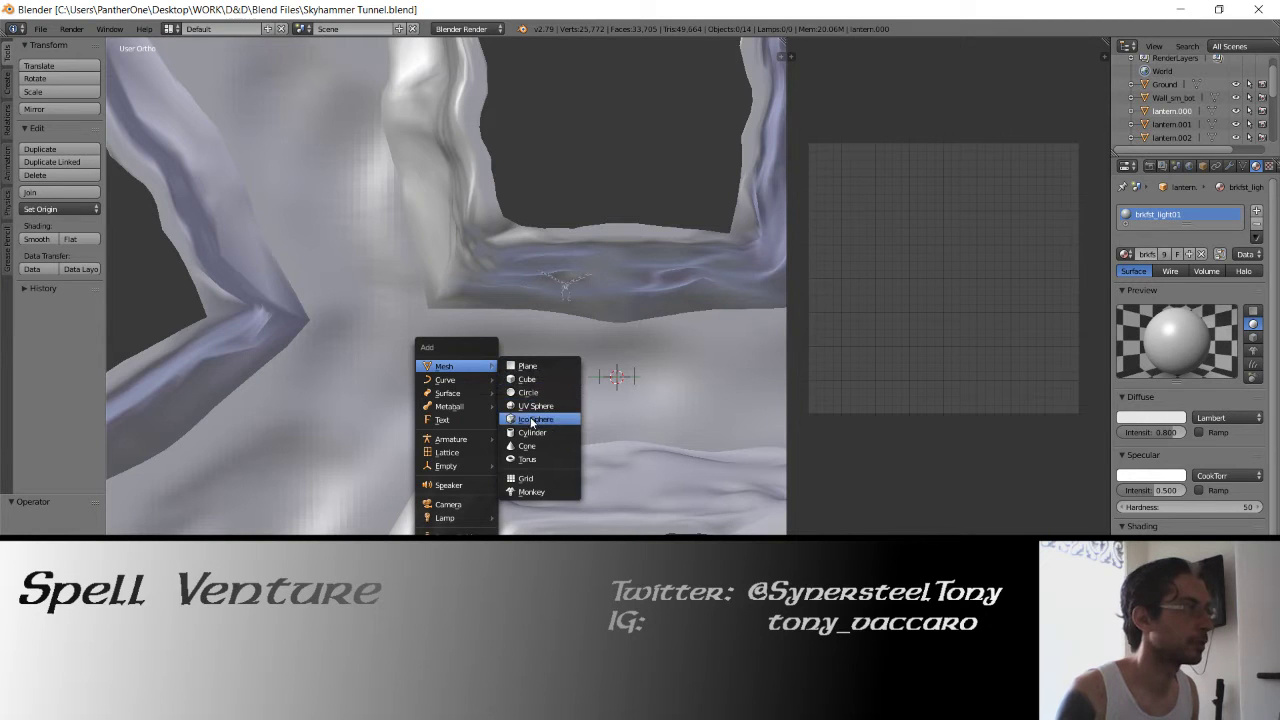
click(535, 419)
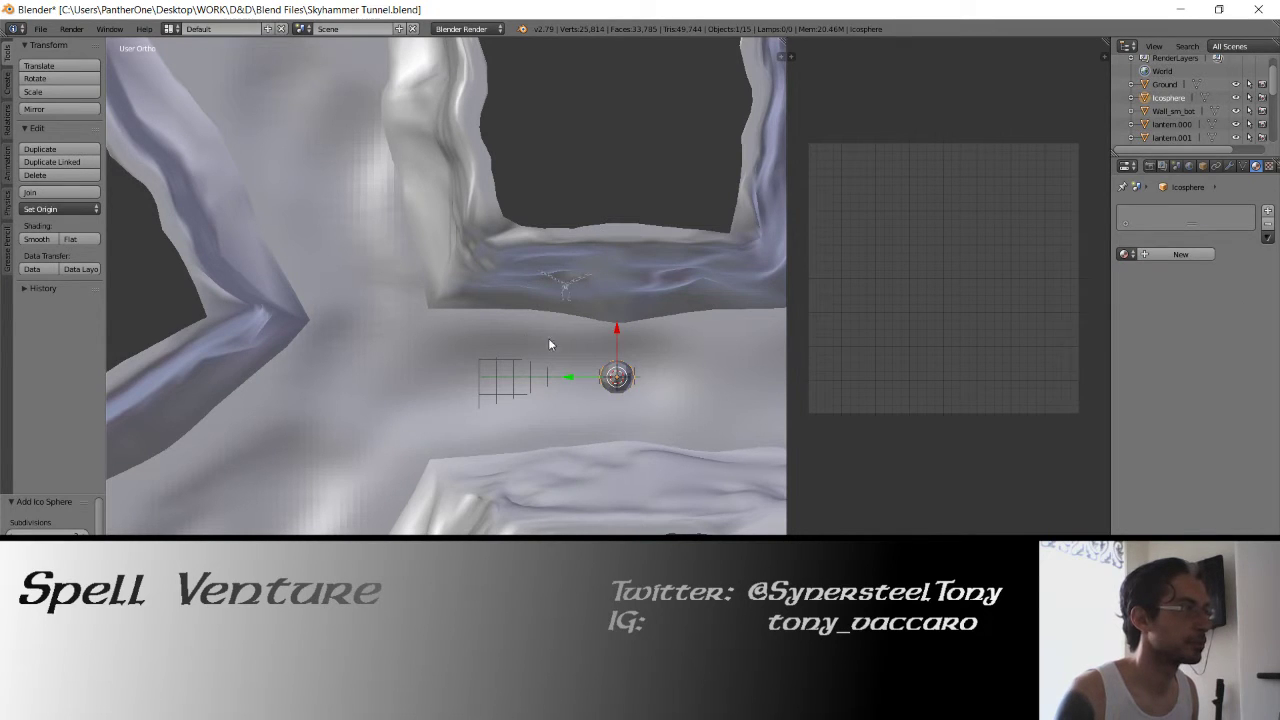
key(g)
click(430, 374)
key(g)
key(z)
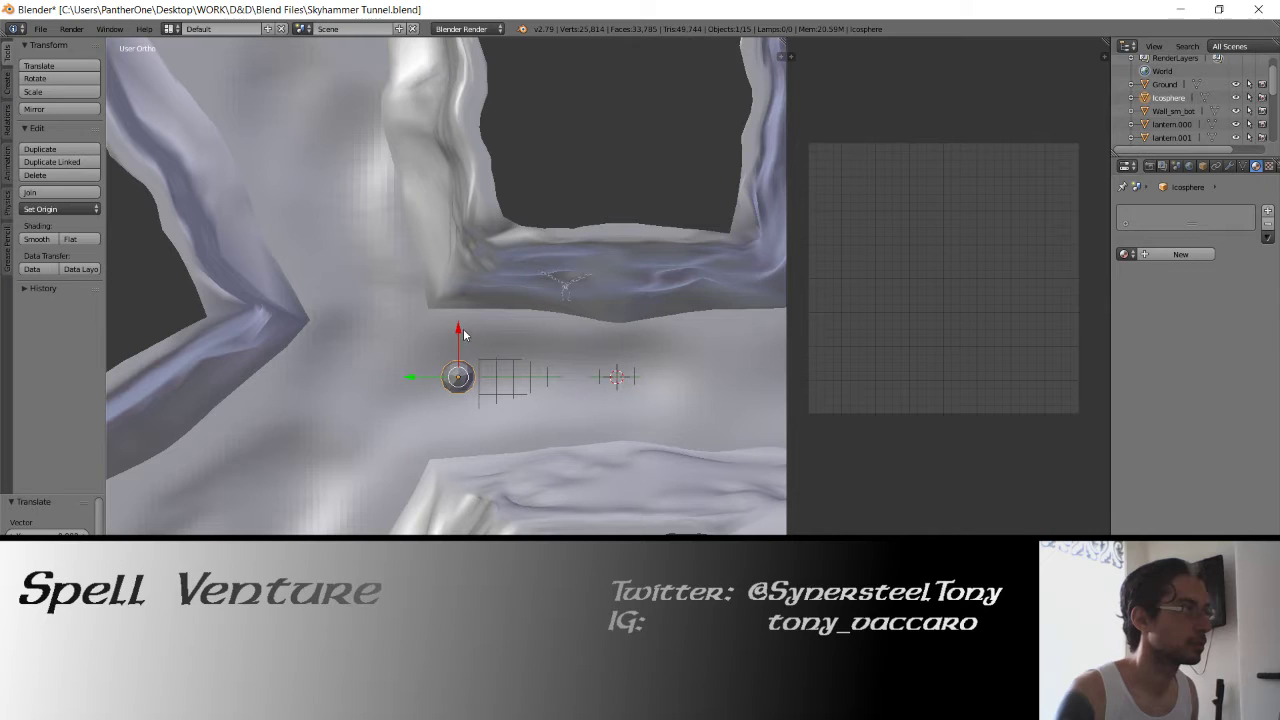
click(458, 282)
In Edit Mode, focus on the icosphere and scale and pull an upper-left vertex outward
key(Tab)
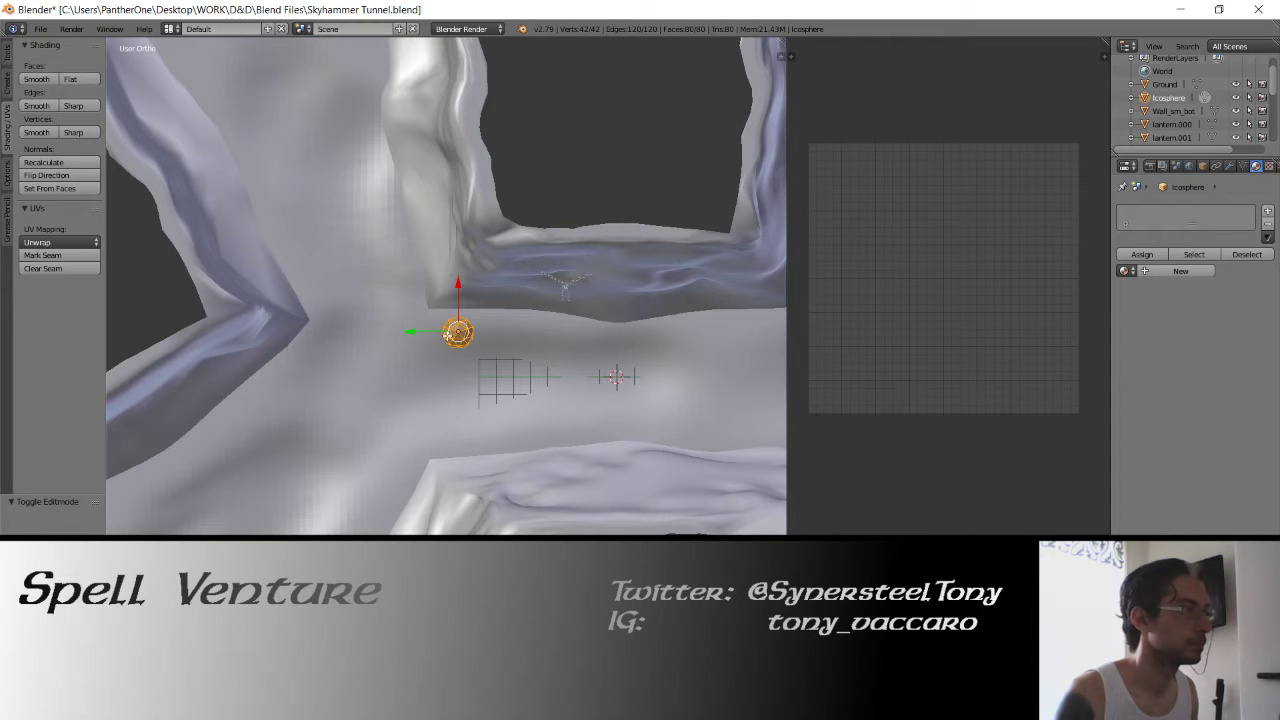
key(KP_Decimal)
scroll(449, 328, down, 5)
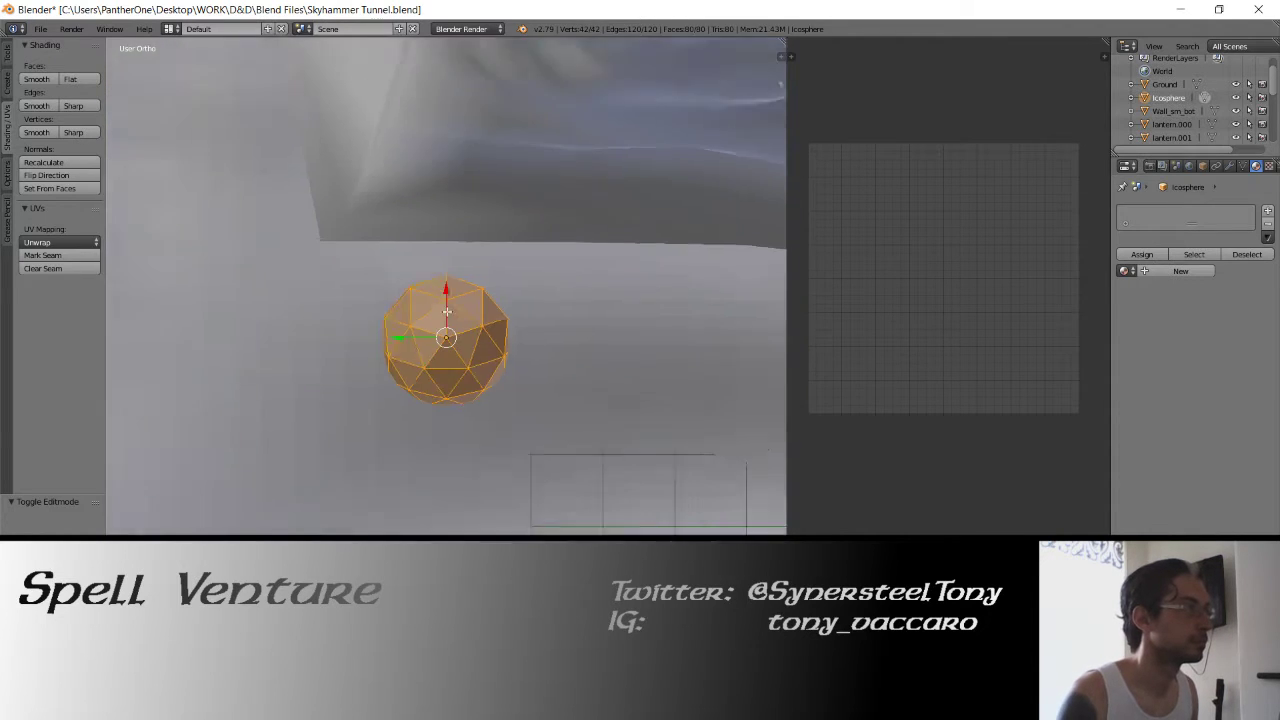
key(z)
shift+middle_drag(443, 331, 457, 371)
key(z)
key(a)
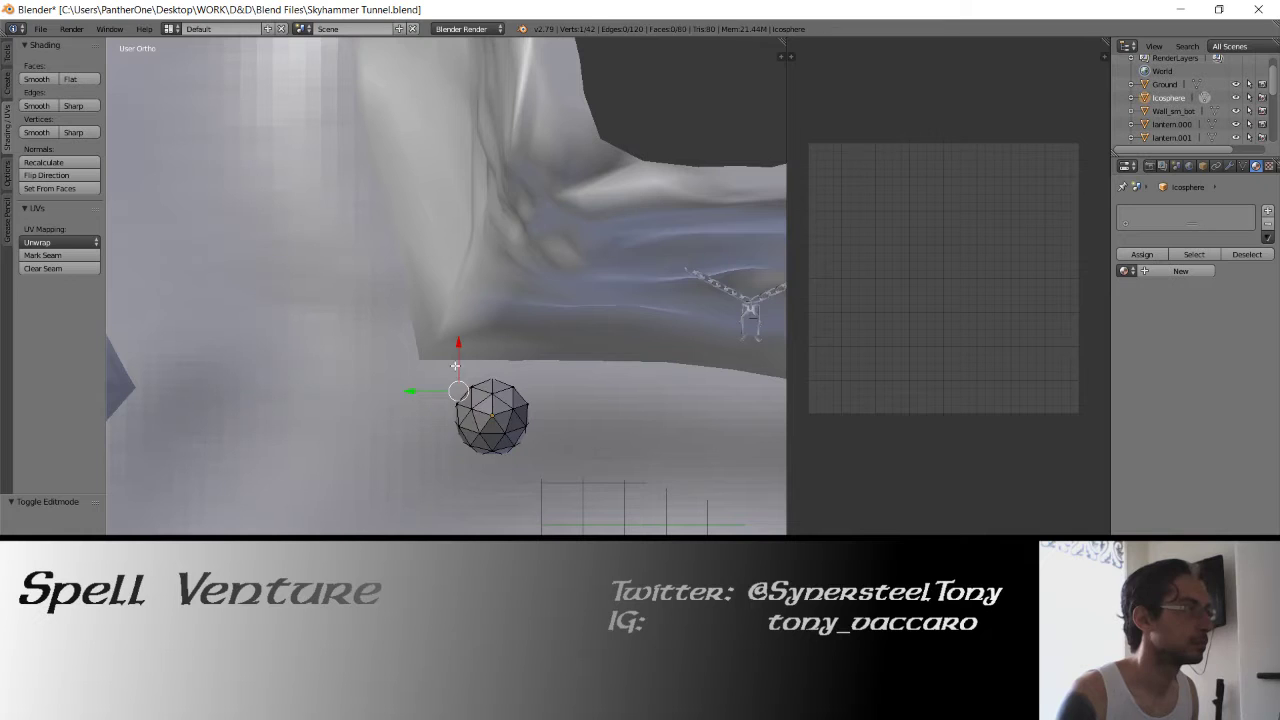
right_click(455, 388)
key(s)
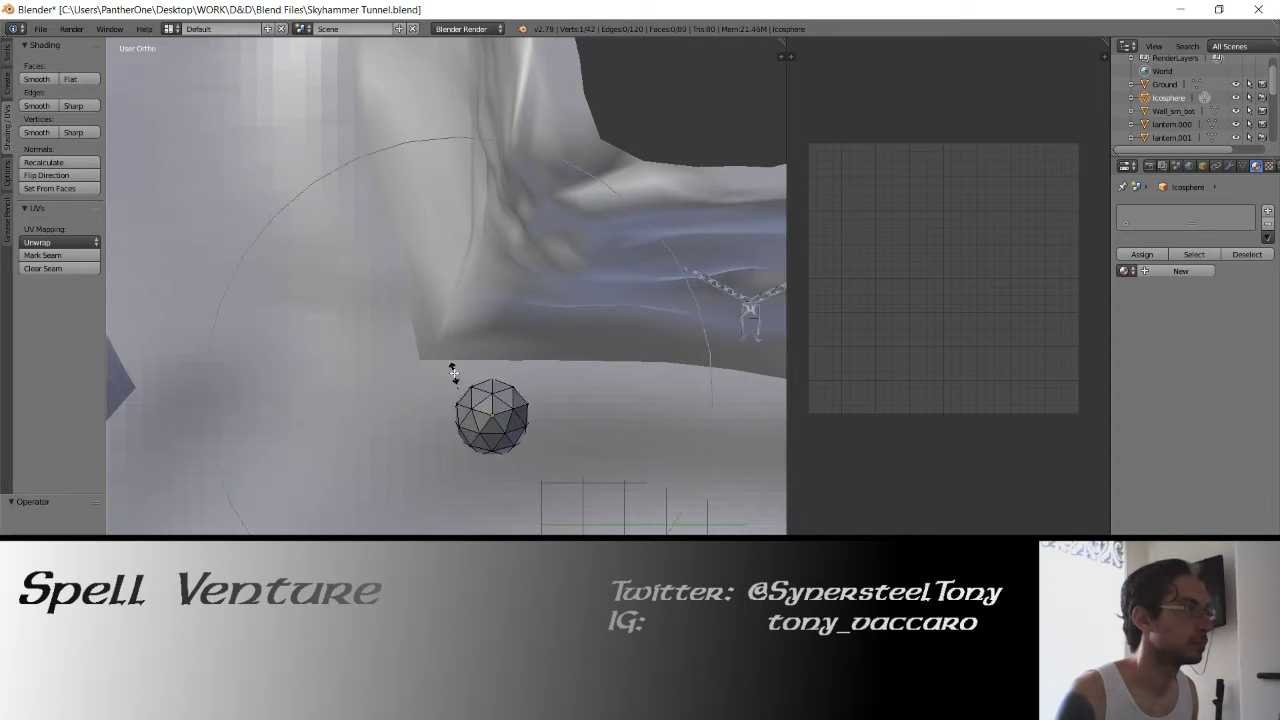
click(443, 367)
key(g)
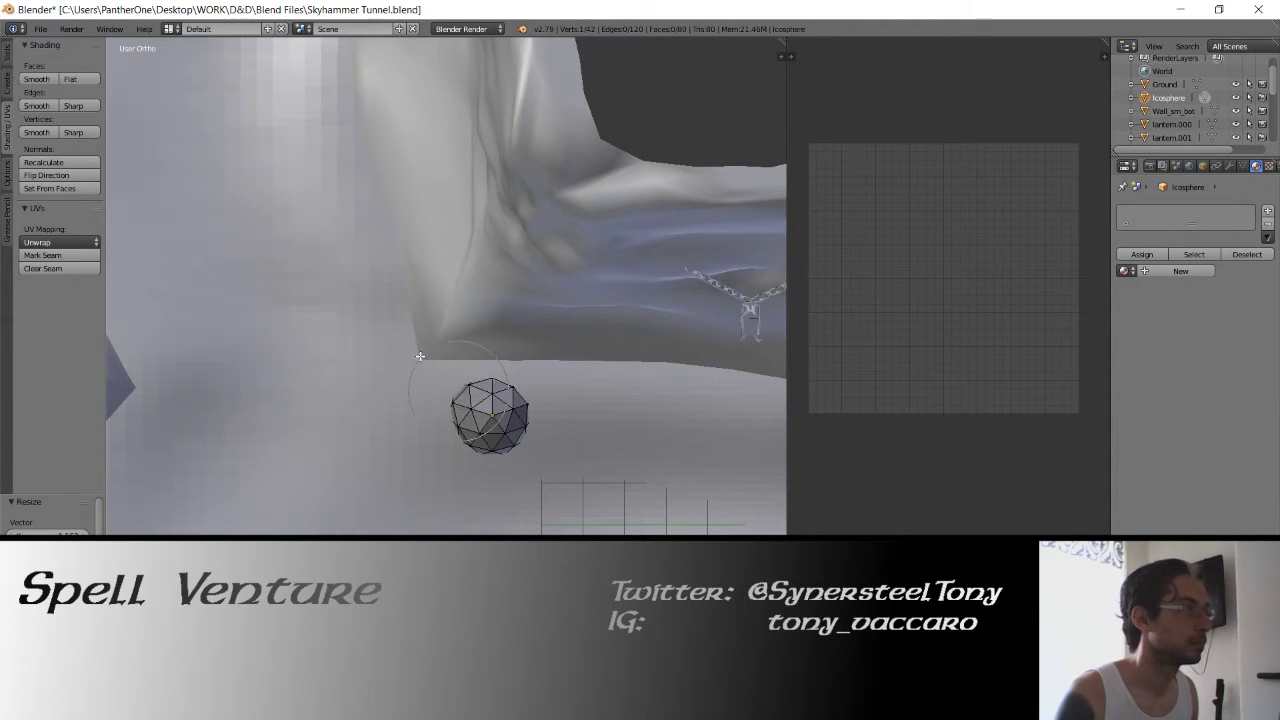
click(410, 352)
Pull the lower-right and right-side vertices outward to widen the rock
right_click(523, 387)
key(g)
click(560, 376)
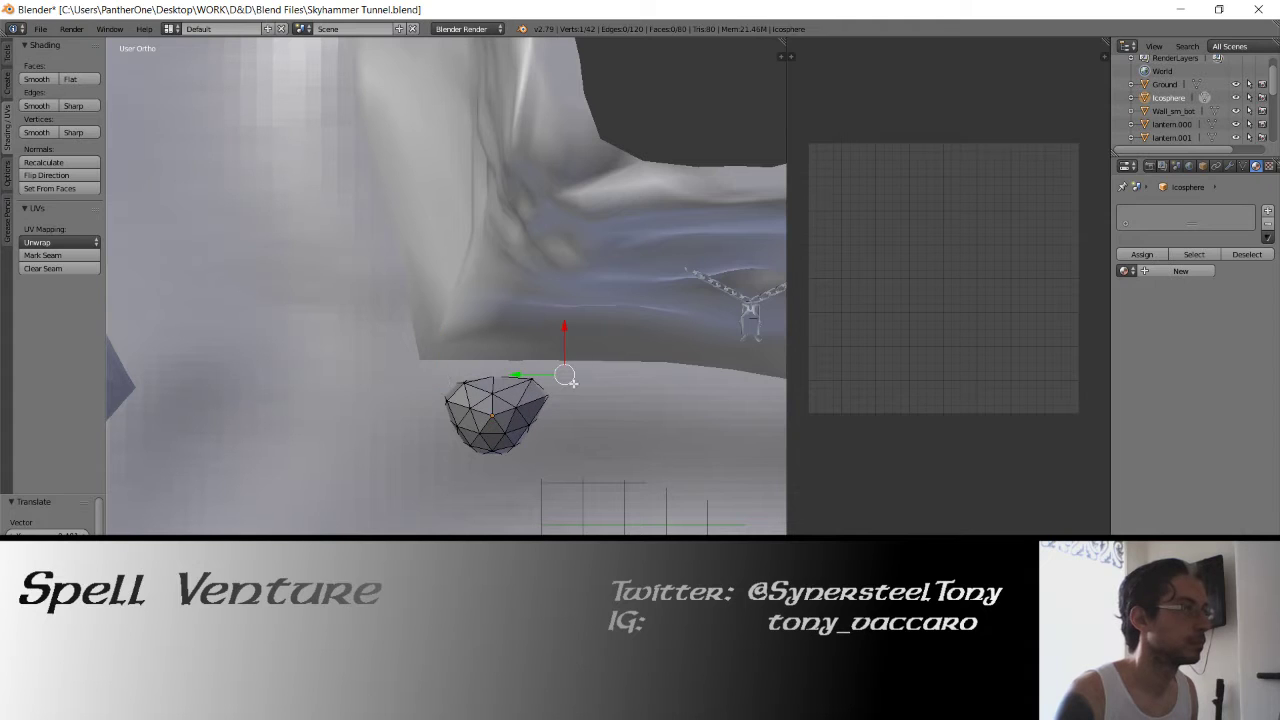
right_click(551, 430)
key(g)
click(576, 451)
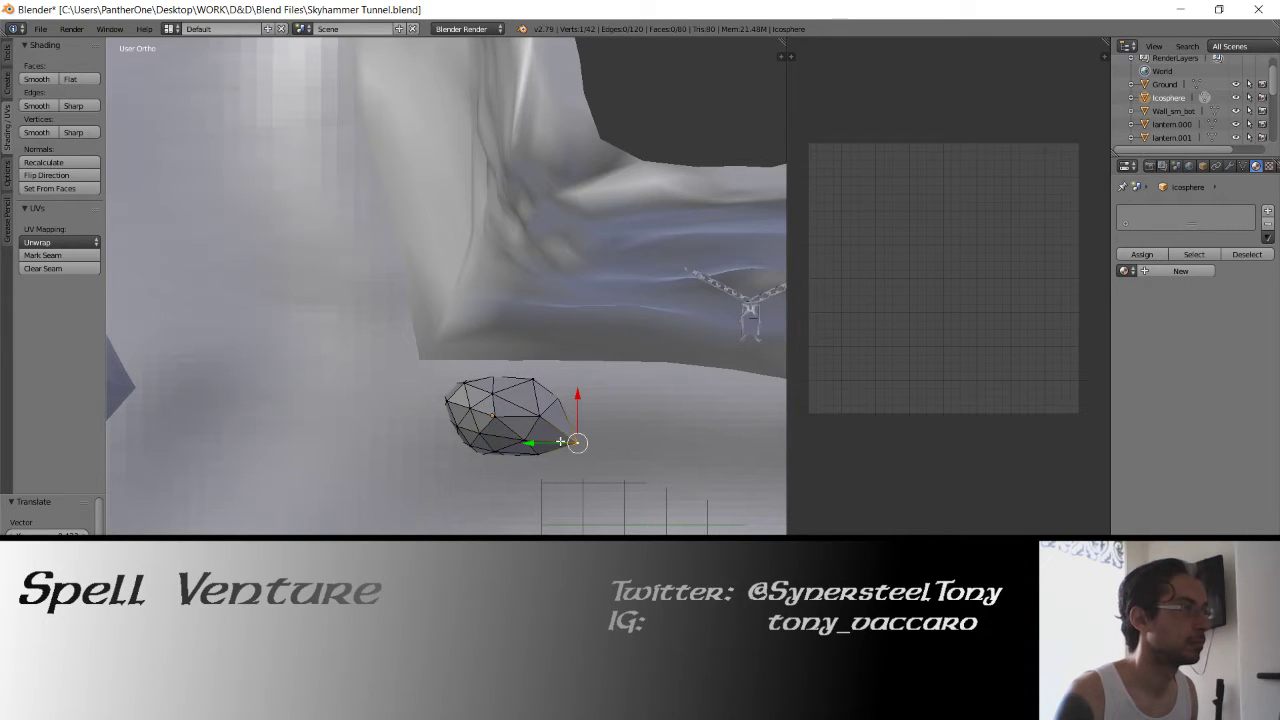
key(g)
click(548, 436)
key(g)
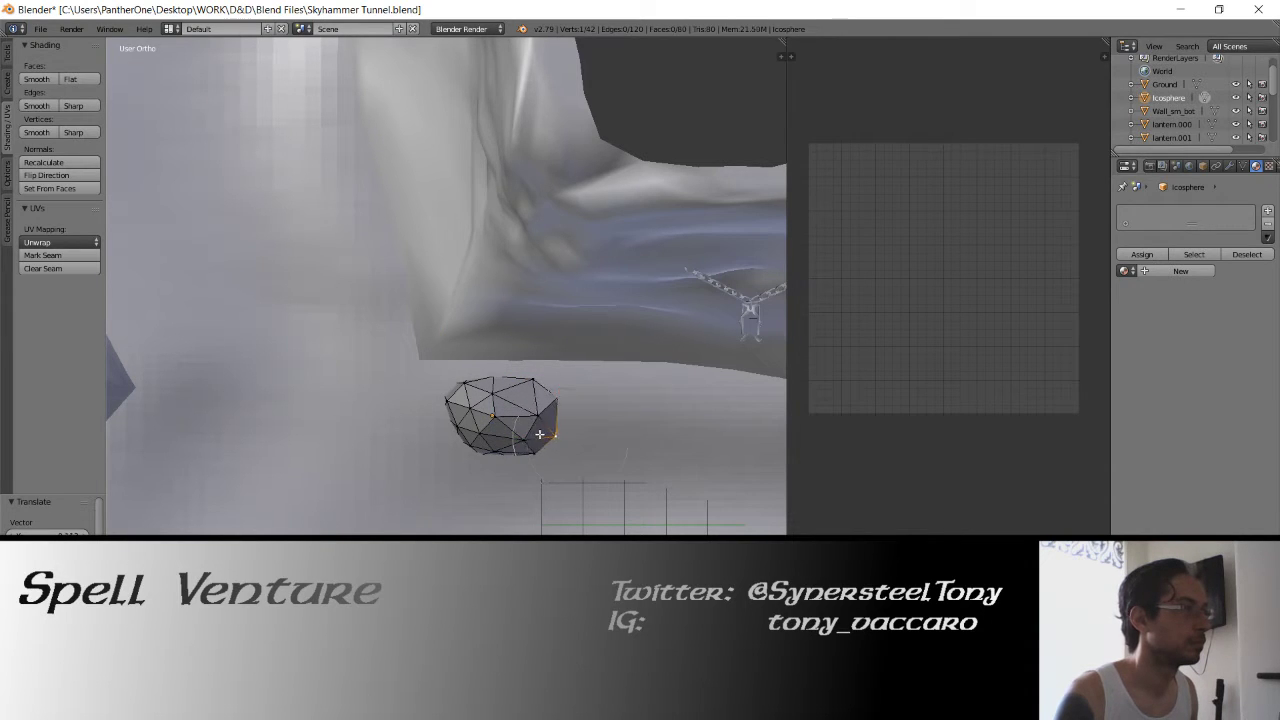
click(552, 435)
right_click(553, 408)
key(g)
click(550, 415)
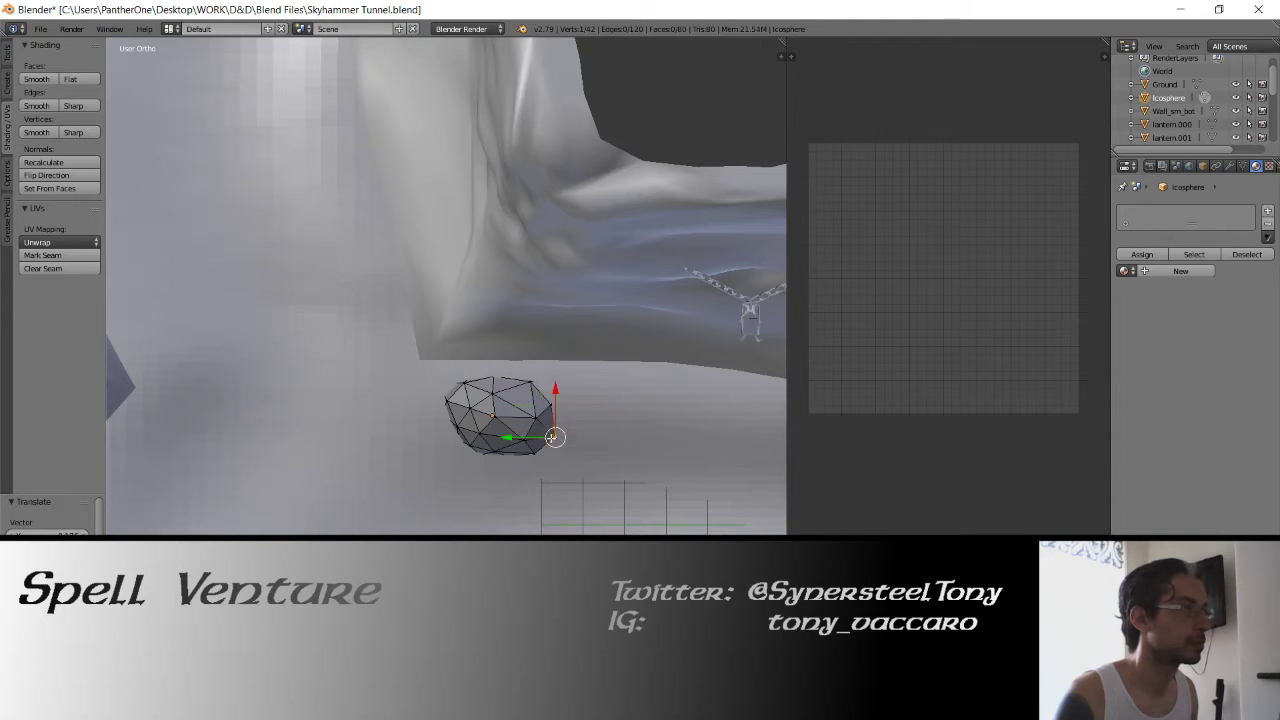
Raise the bottom, stretch the left side, and push the top down to flatten the rock
right_click(492, 451)
key(g)
click(491, 430)
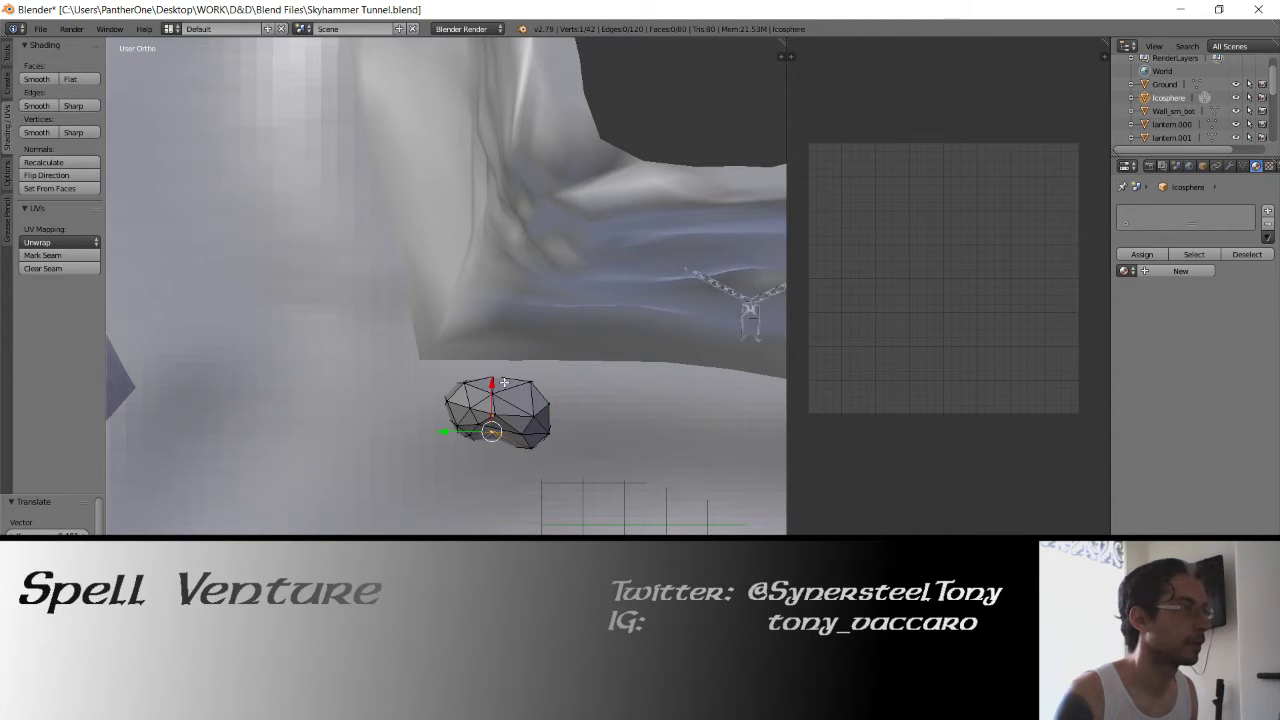
right_click(493, 380)
key(g)
click(495, 397)
right_click(448, 405)
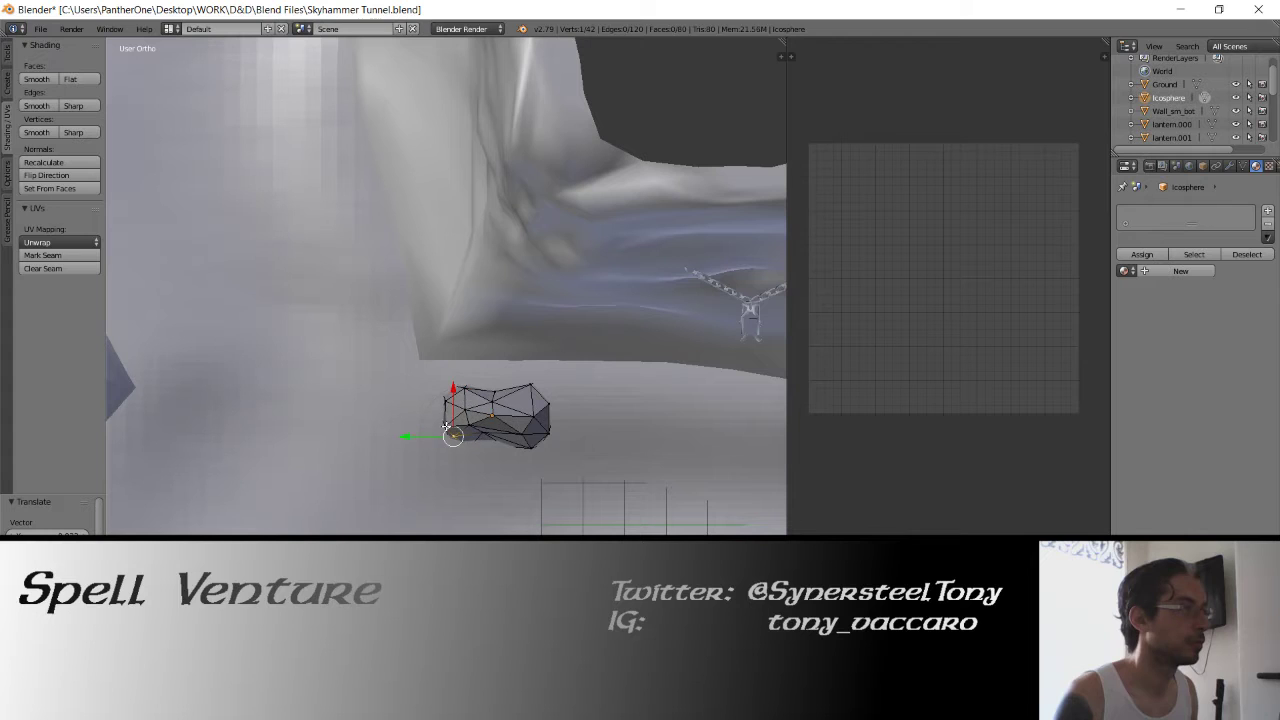
key(g)
click(410, 412)
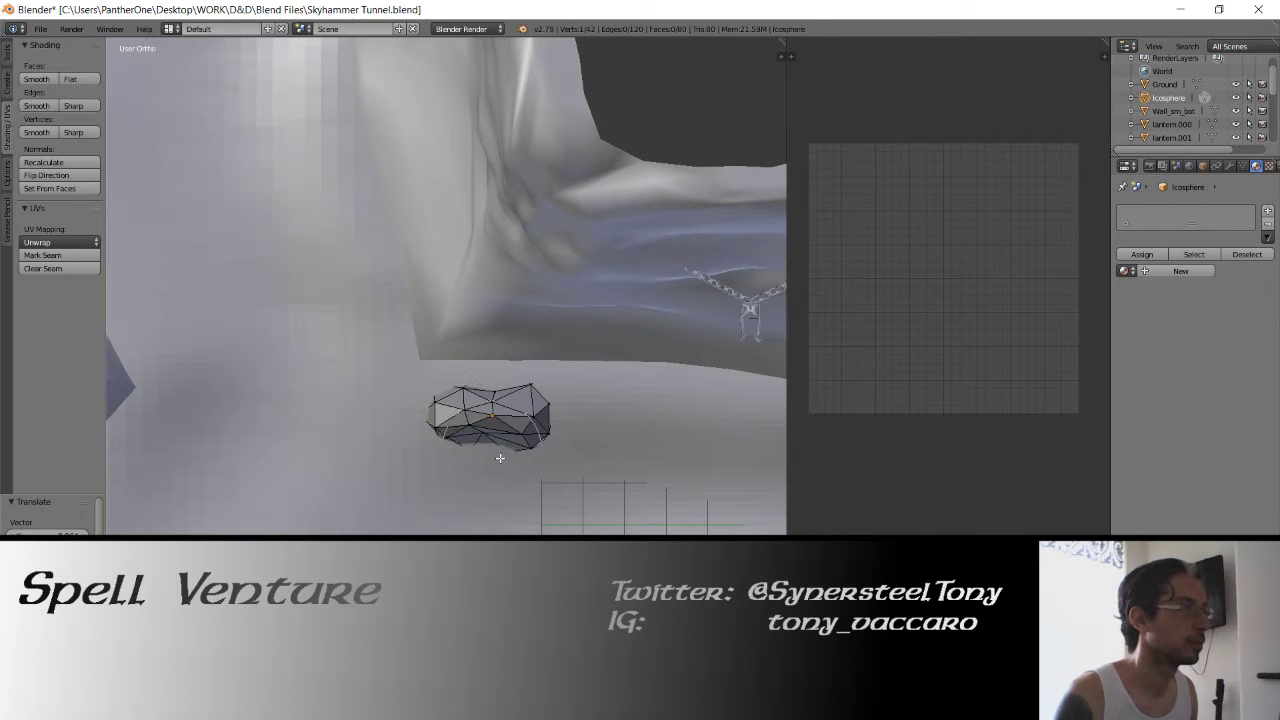
right_click(491, 387)
key(g)
click(498, 414)
Return to Object Mode, briefly hide and unhide the rock, and nudge it
key(Tab)
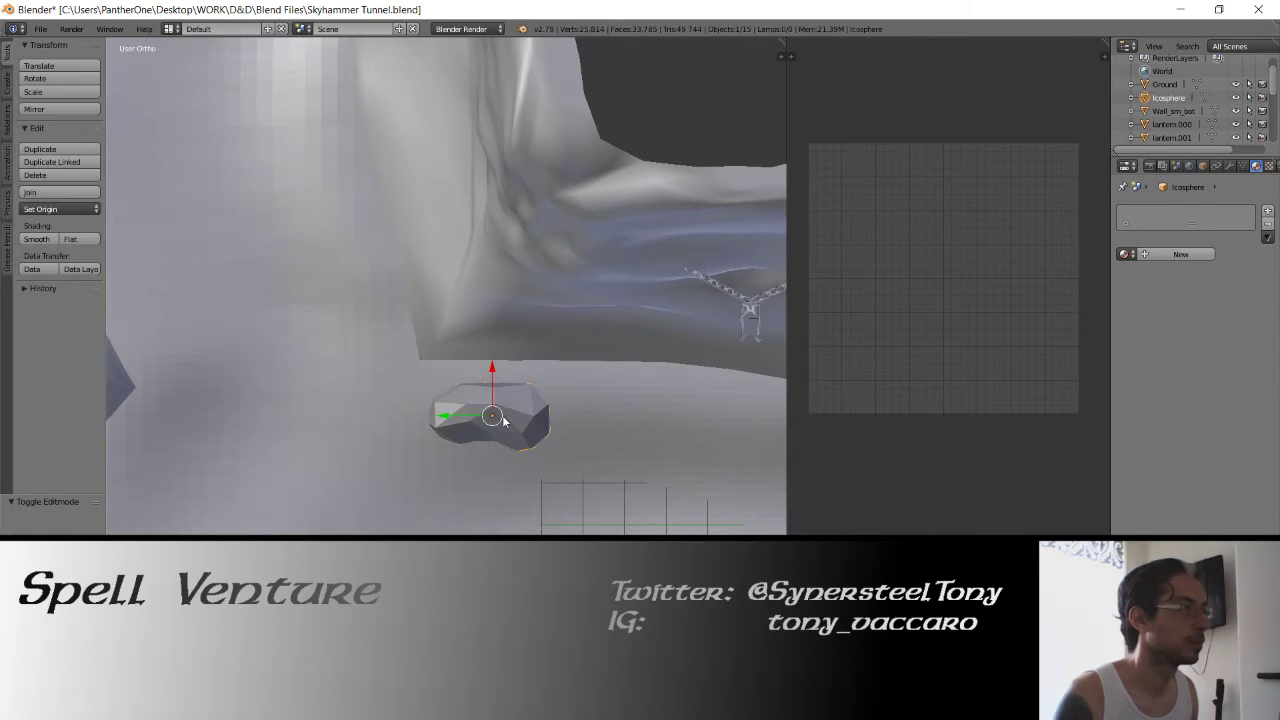
key(h)
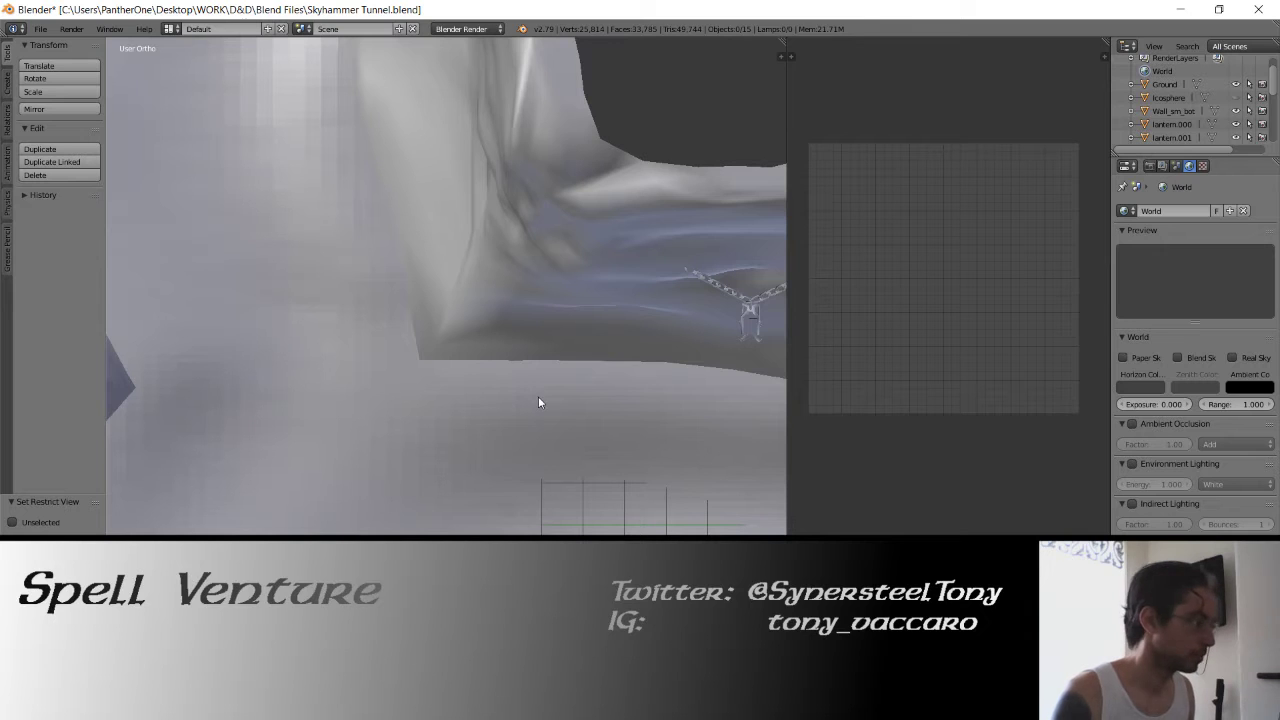
key(alt+h)
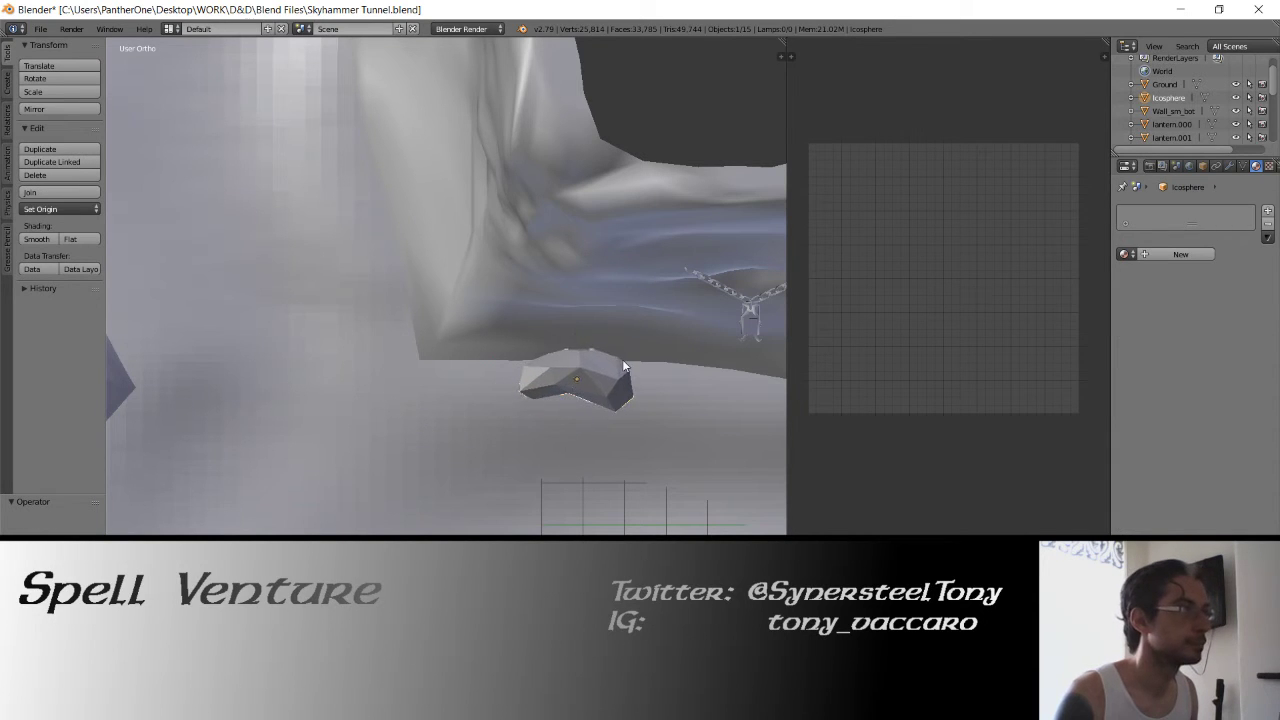
click(622, 359)
key(g)
click(602, 279)
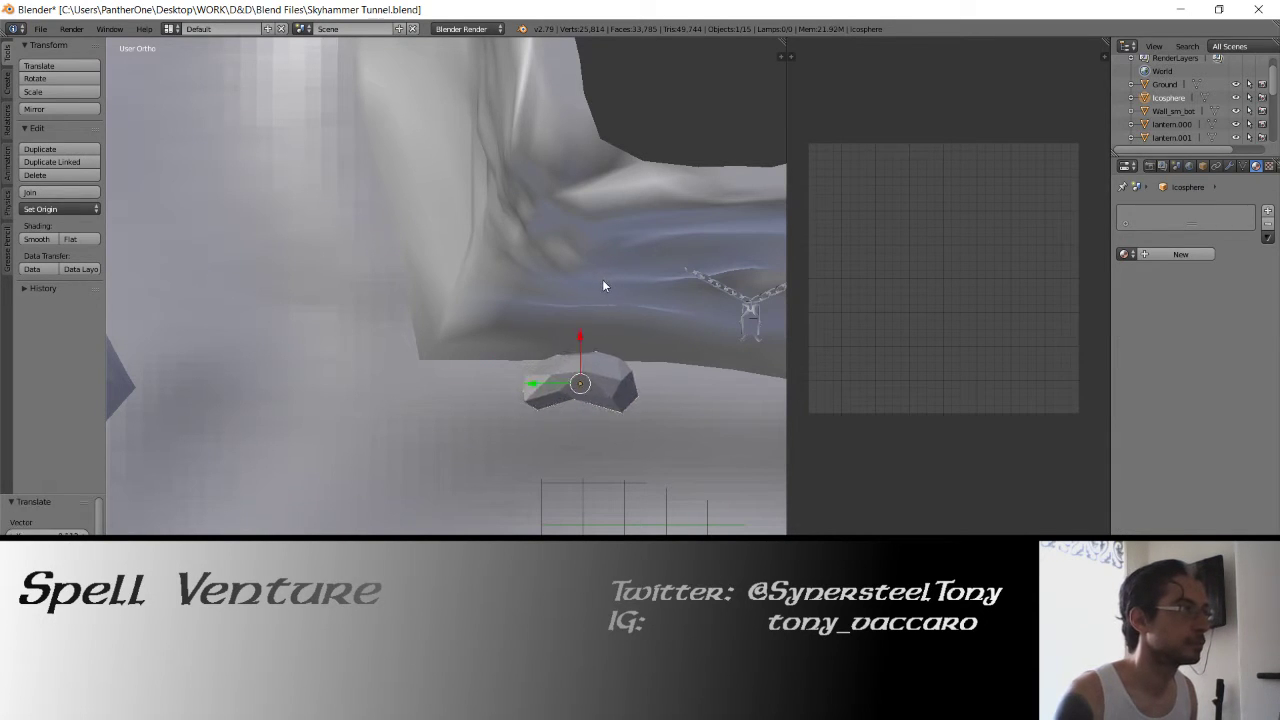
Adjust the rock's scale and rotation, then review it from top and angled views along the wall
key(s)
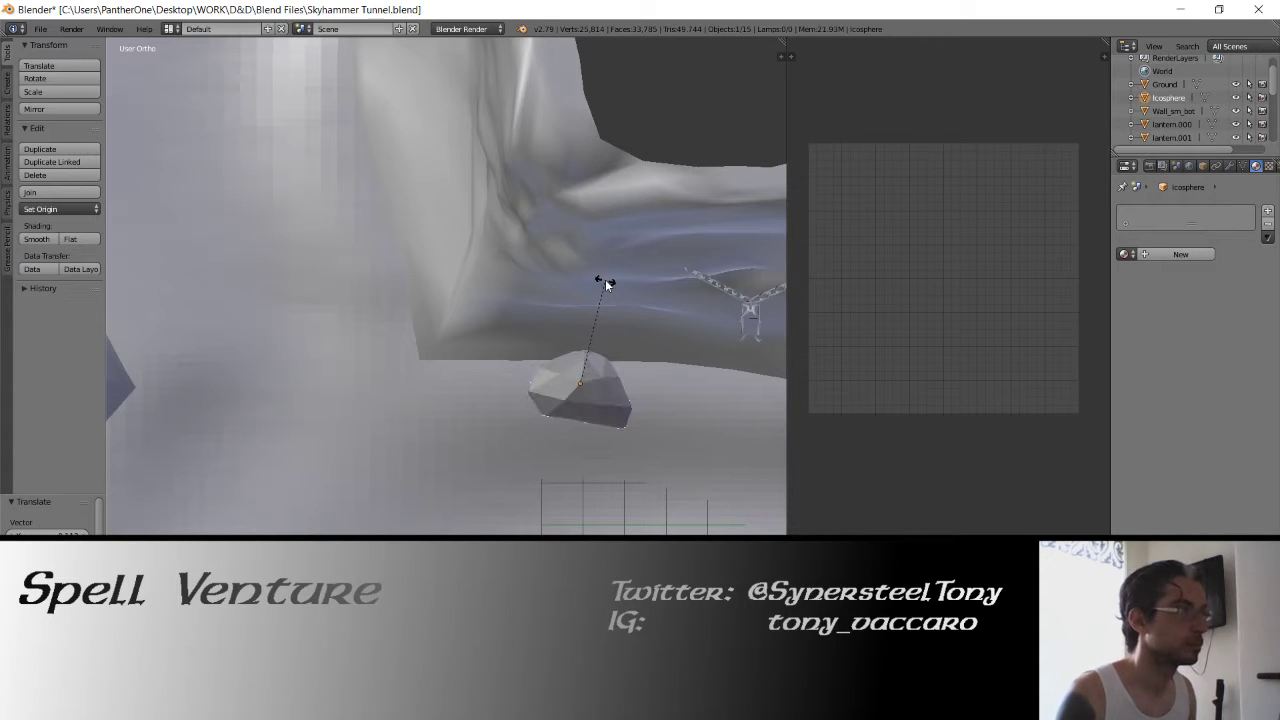
click(605, 282)
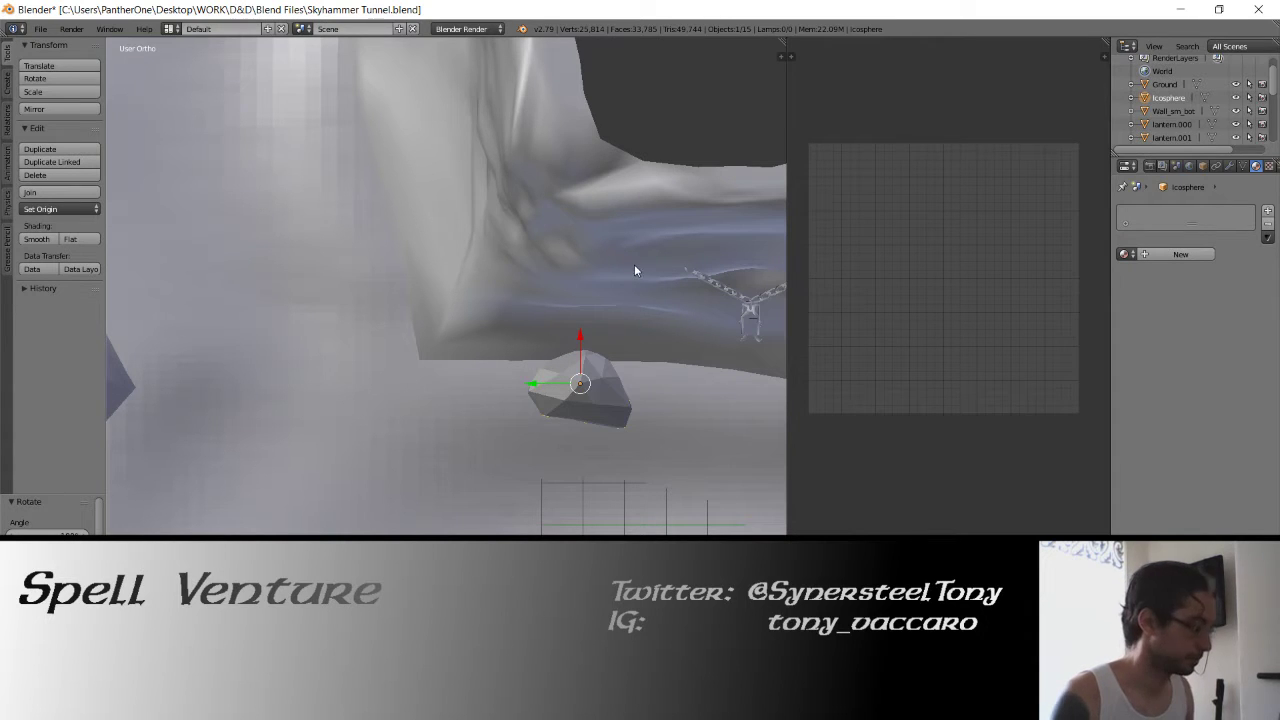
key(r)
click(617, 256)
mouse_move(617, 256)
middle_down()
mouse_move(652, 386)
mouse_move(568, 303)
mouse_move(554, 254)
mouse_move(543, 262)
middle_up()
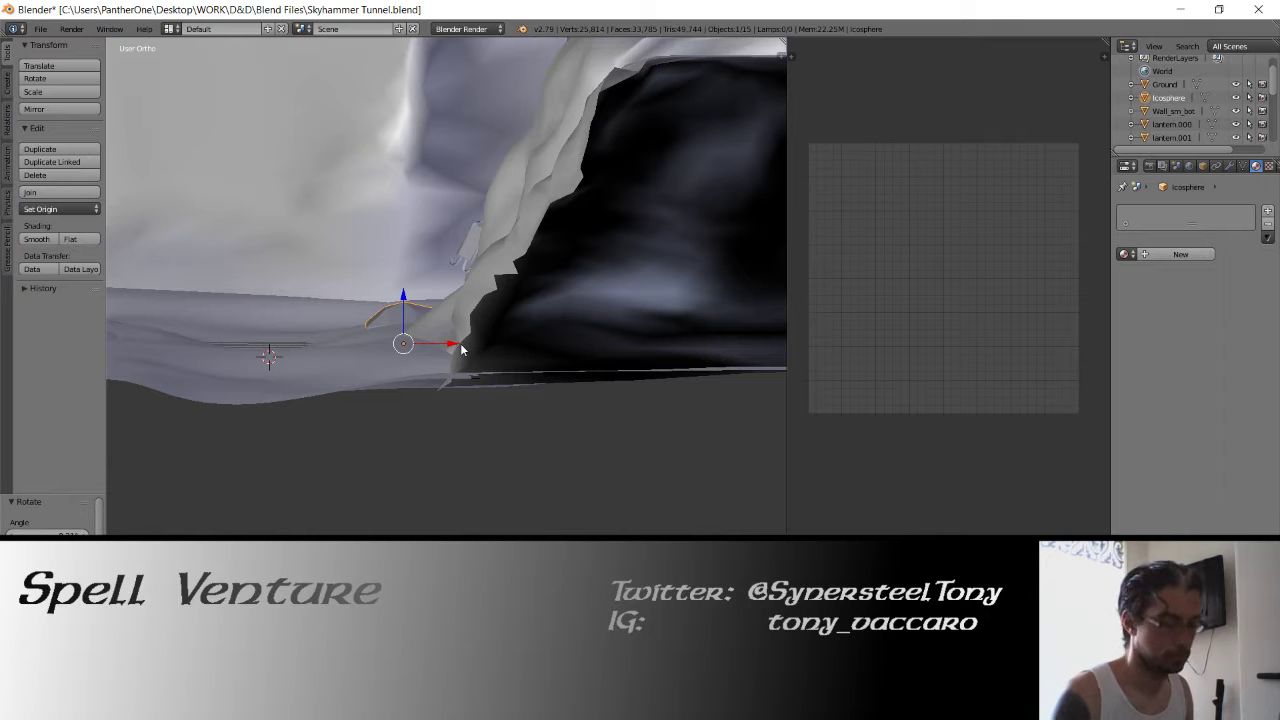
key(KP_7)
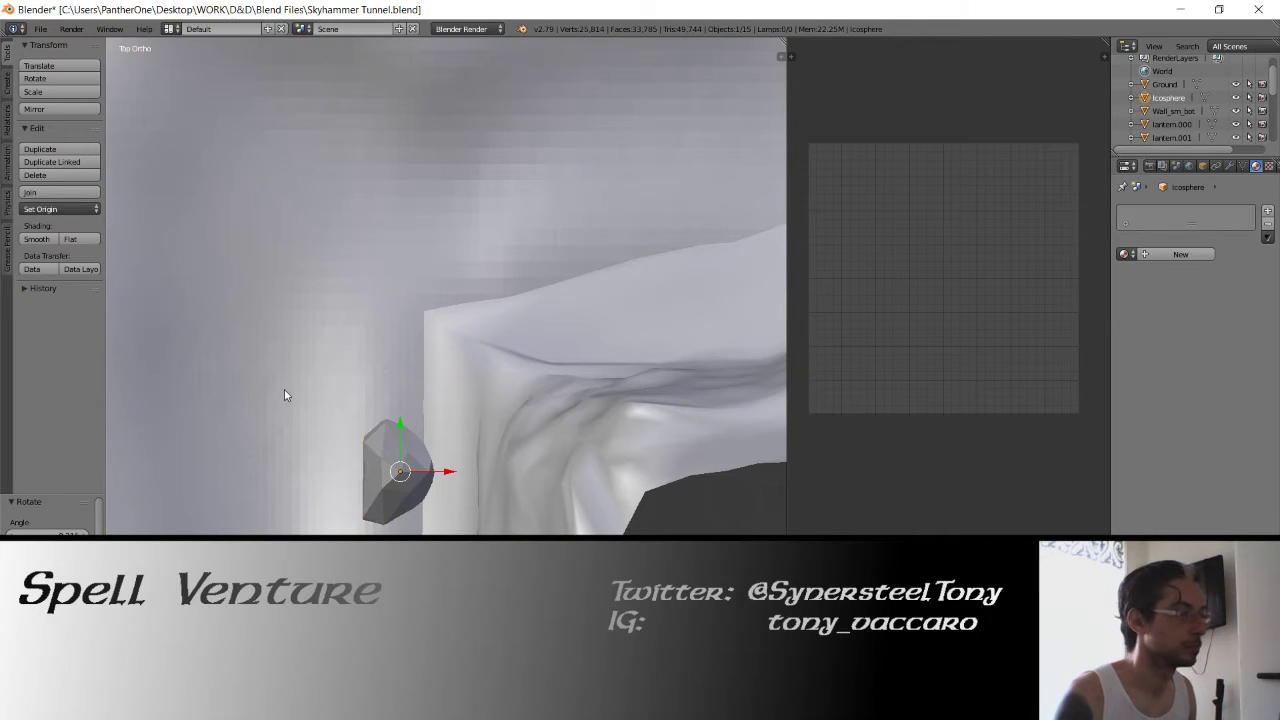
key(KP_8)
key(KP_8)
key(KP_4)
key(KP_8)
key(KP_8)
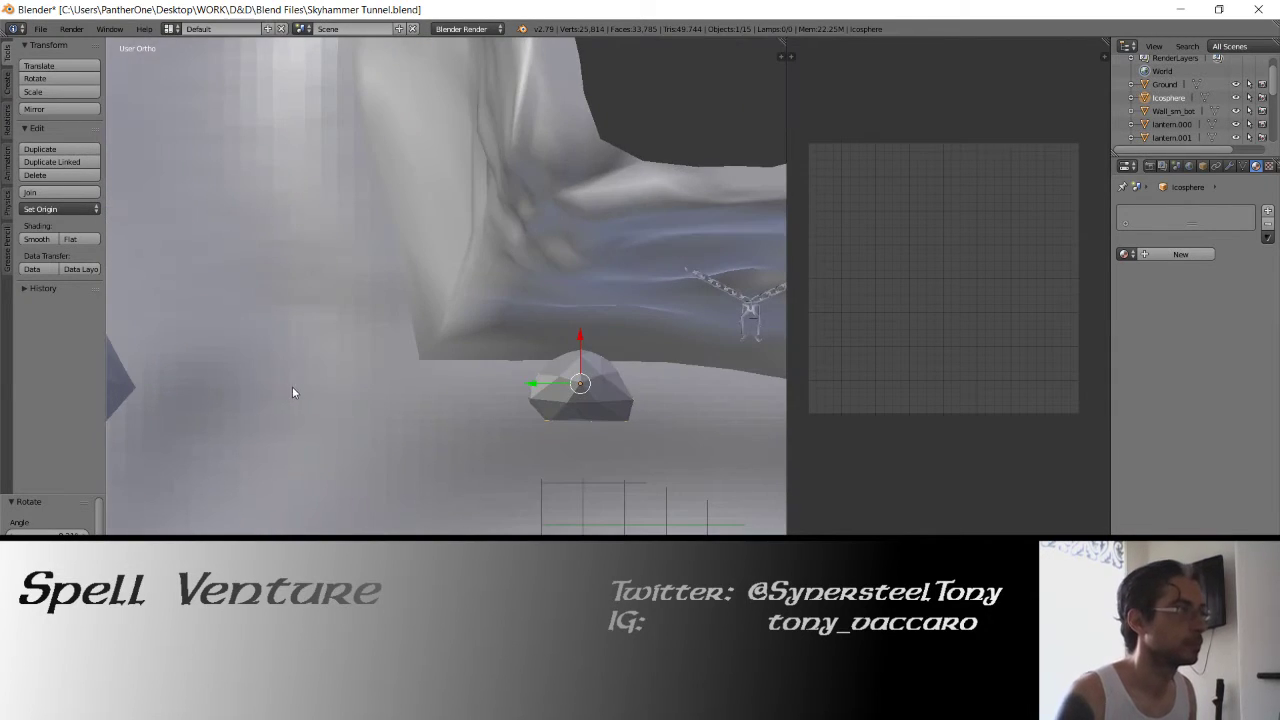
mouse_move(292, 386)
middle_down()
mouse_move(344, 348)
mouse_move(585, 374)
middle_up()
Rotate the rock against the wall and check its floor placement in wireframe and top view
key(r)
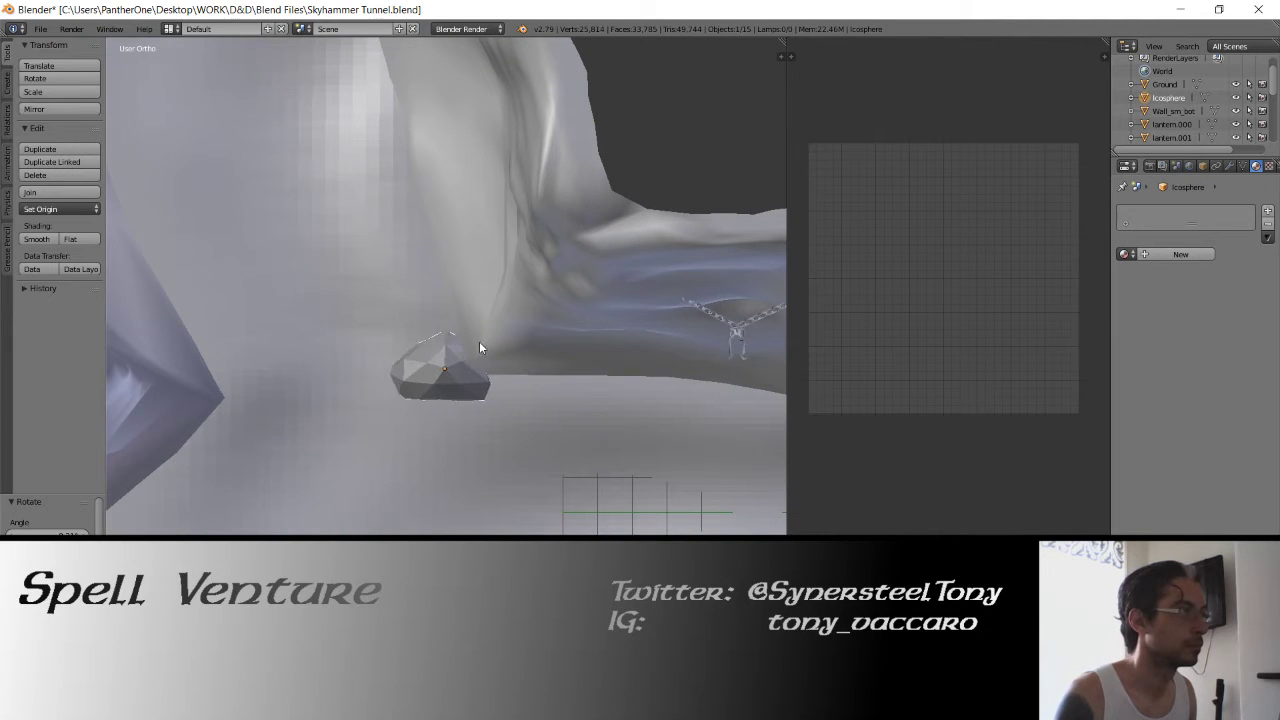
click(440, 266)
key(r)
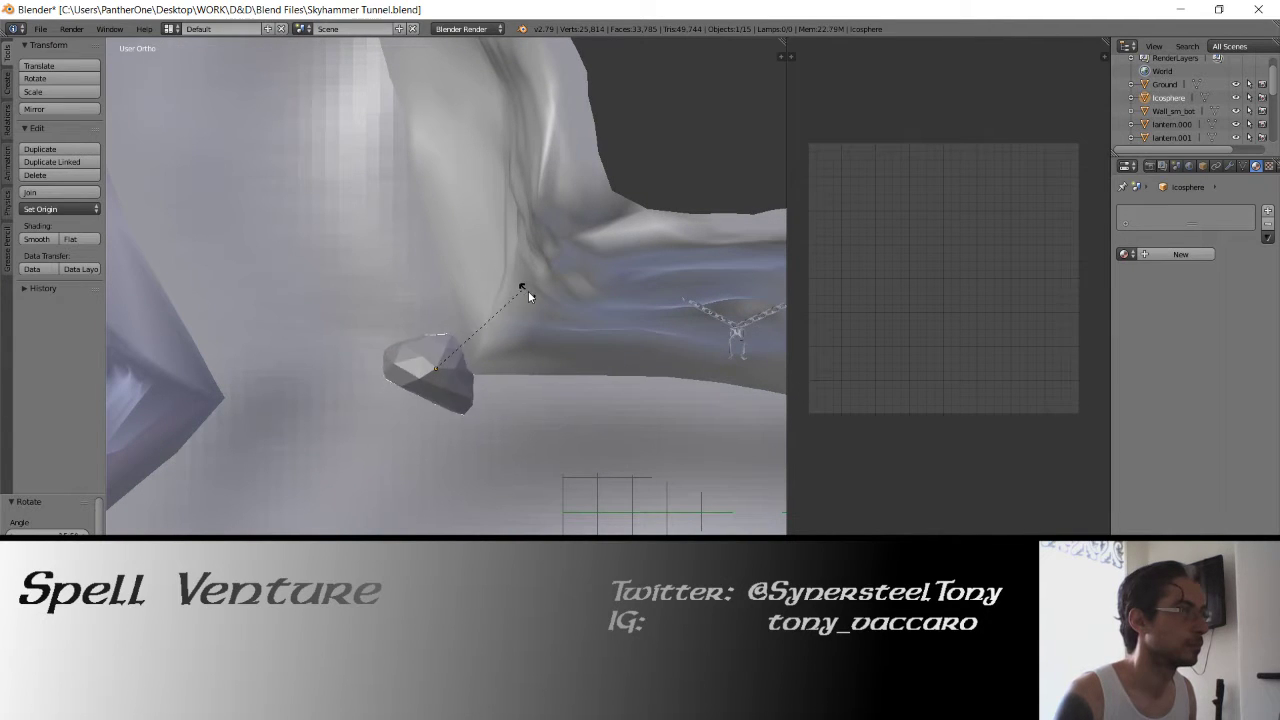
click(404, 341)
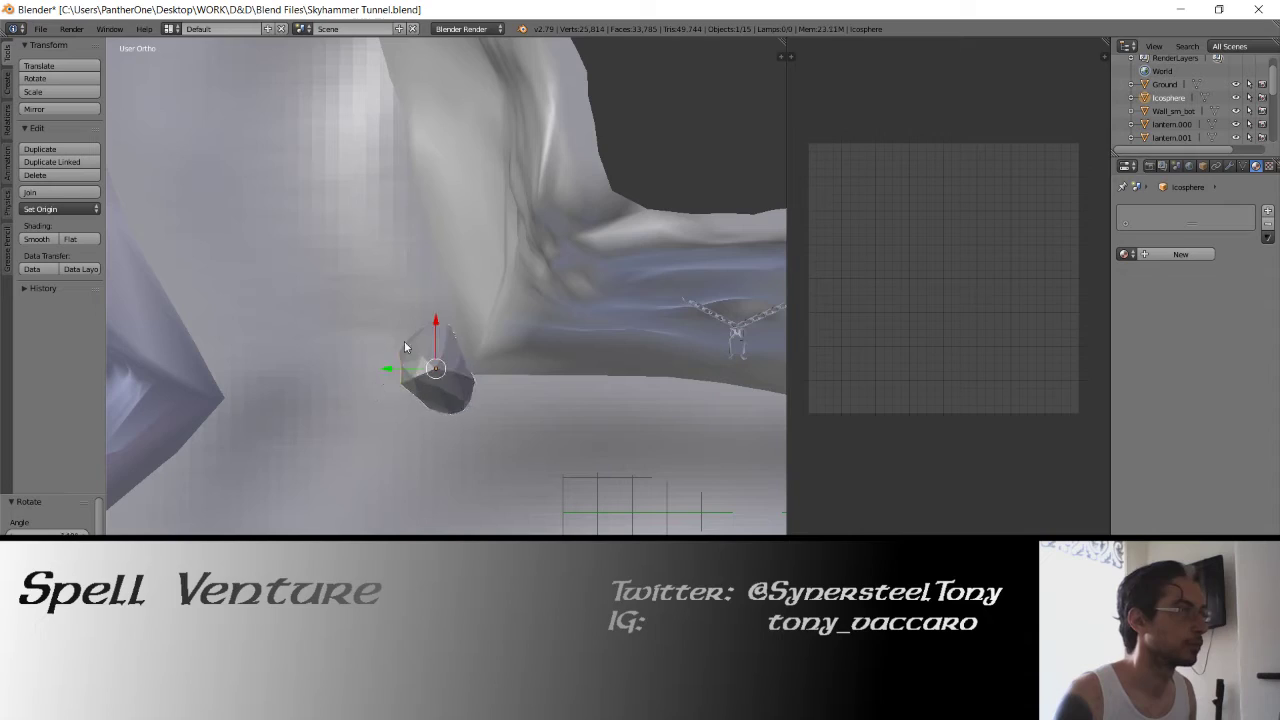
key(g)
click(404, 341)
mouse_move(404, 341)
middle_down()
mouse_move(422, 367)
mouse_move(419, 210)
middle_up()
key(z)
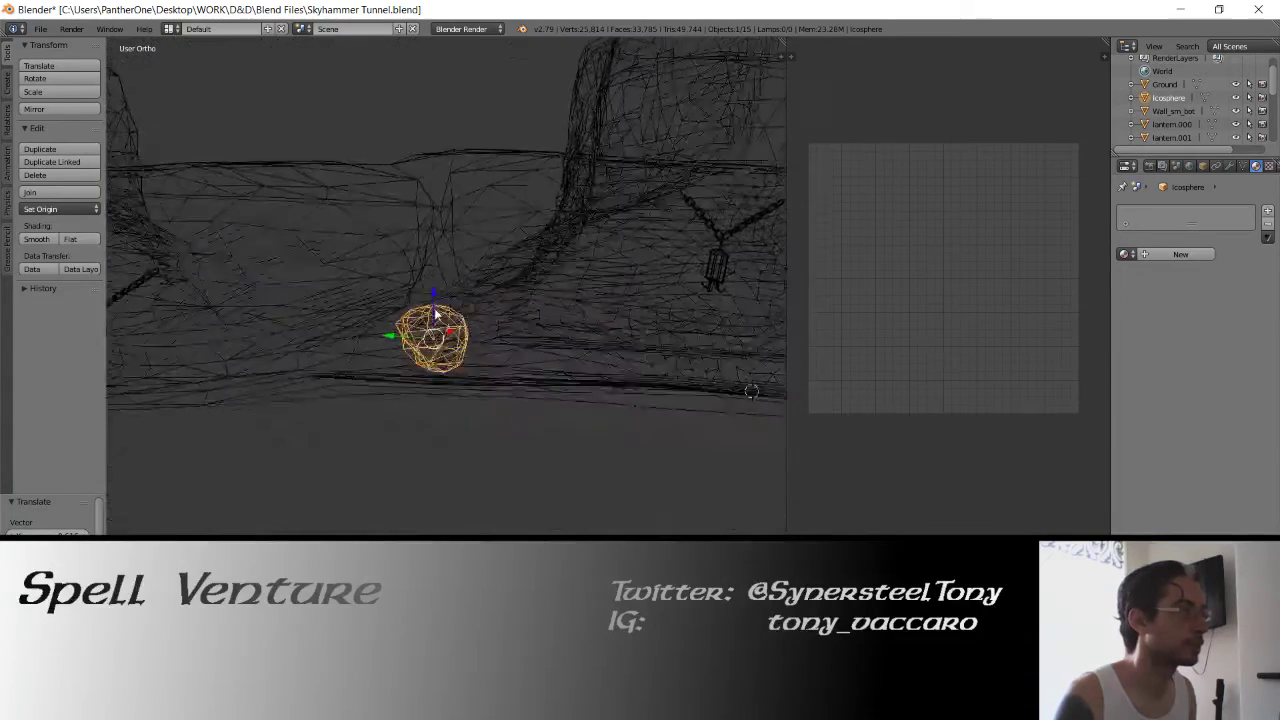
click(512, 212)
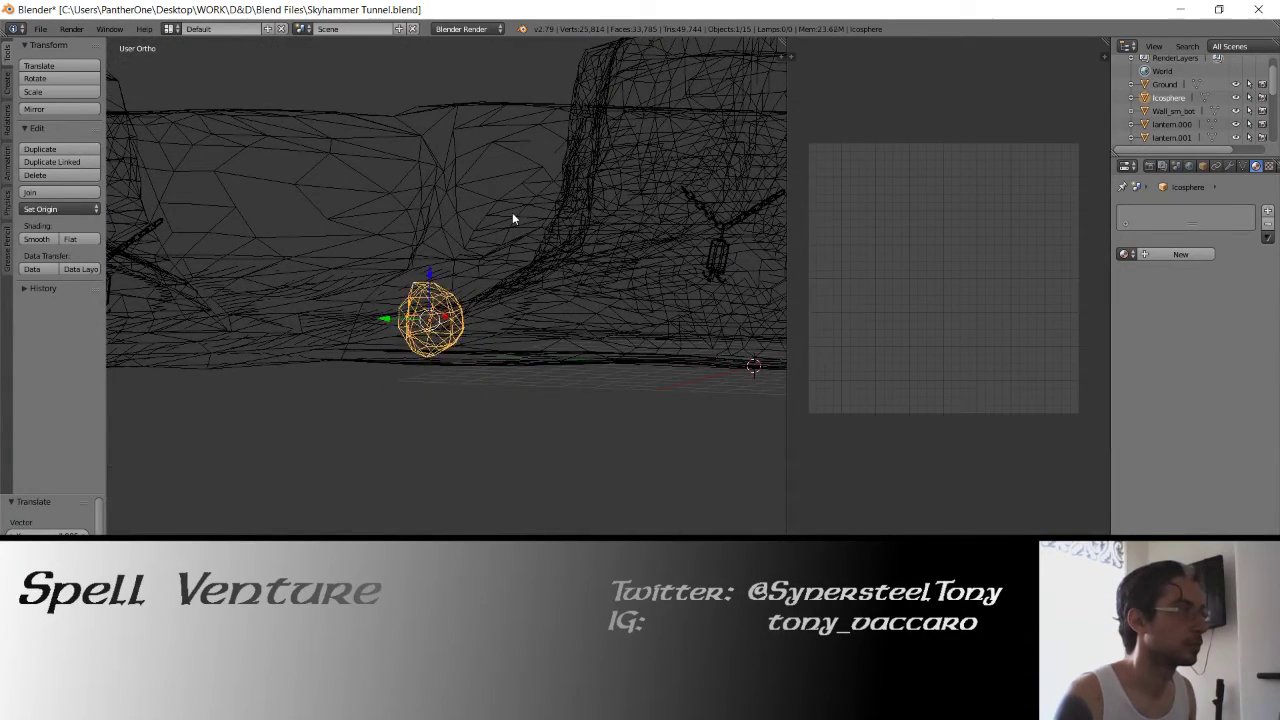
key(z)
middle_drag(382, 240, 454, 367)
key(KP_7)
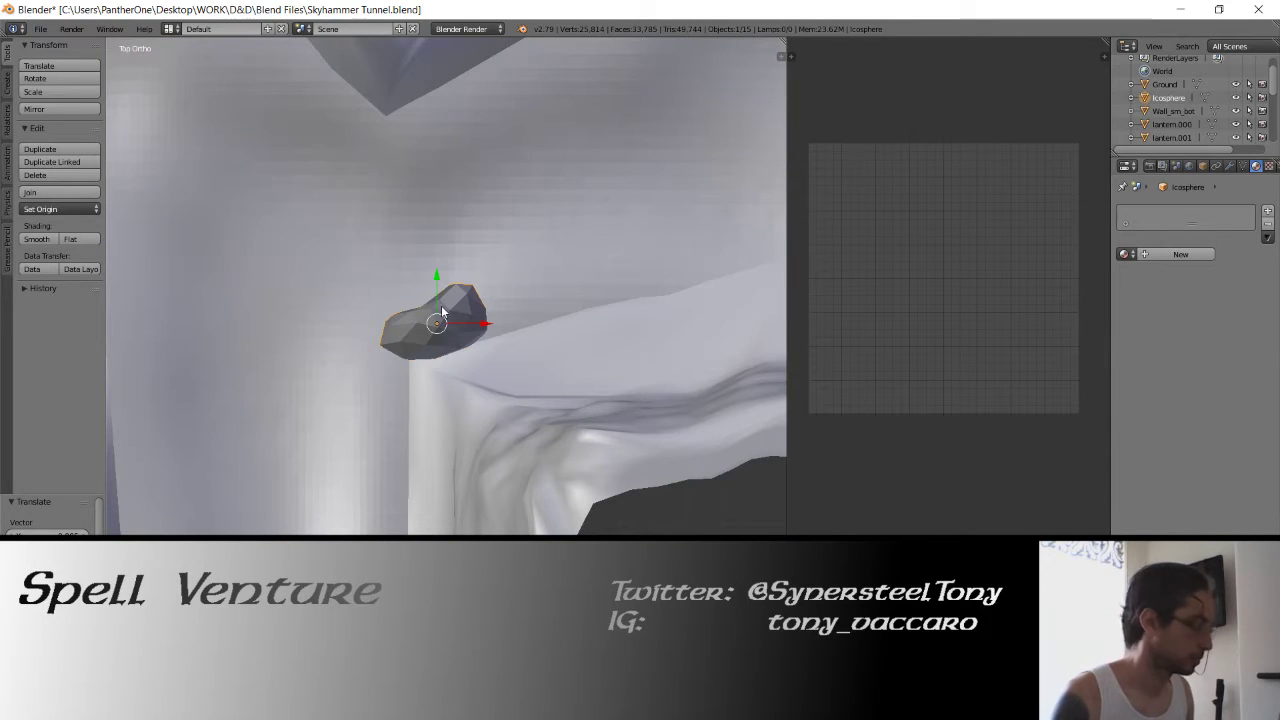
Duplicate the rock with Shift+D, then rotate and place the copy to the lower-left
key(shift+d)
click(372, 381)
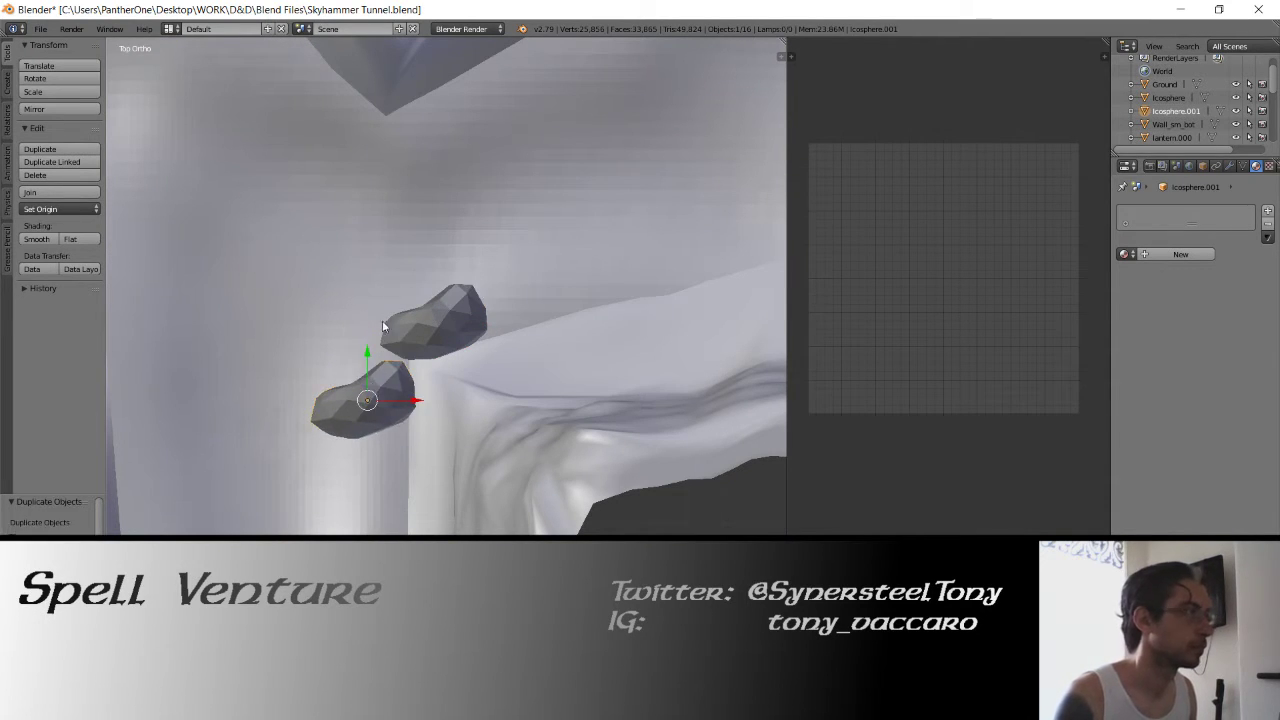
key(r)
click(254, 395)
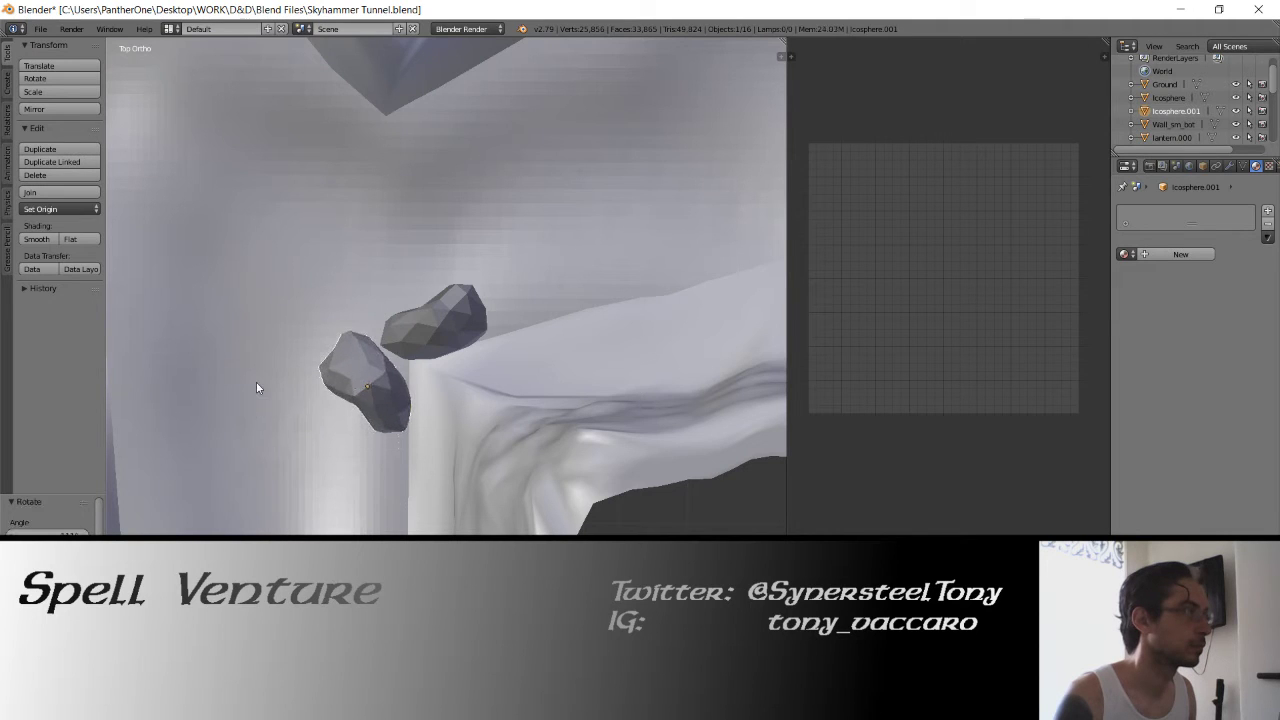
key(g)
click(261, 372)
key(r)
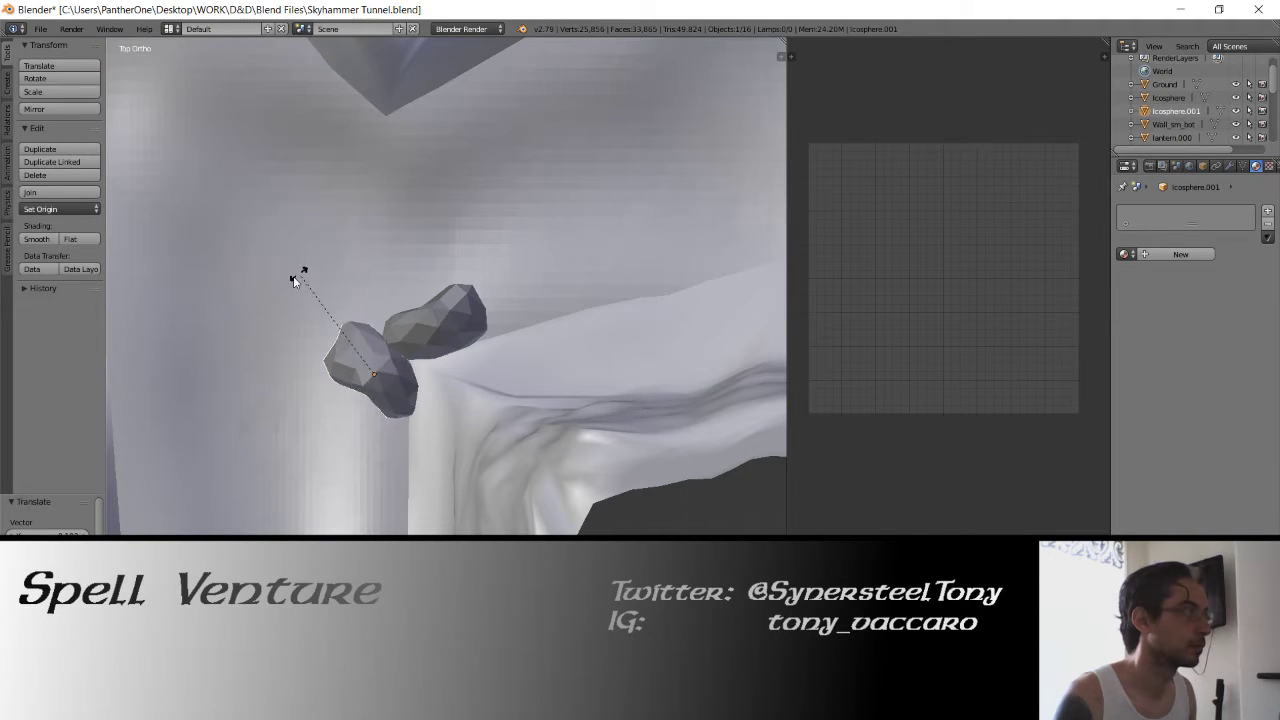
click(286, 282)
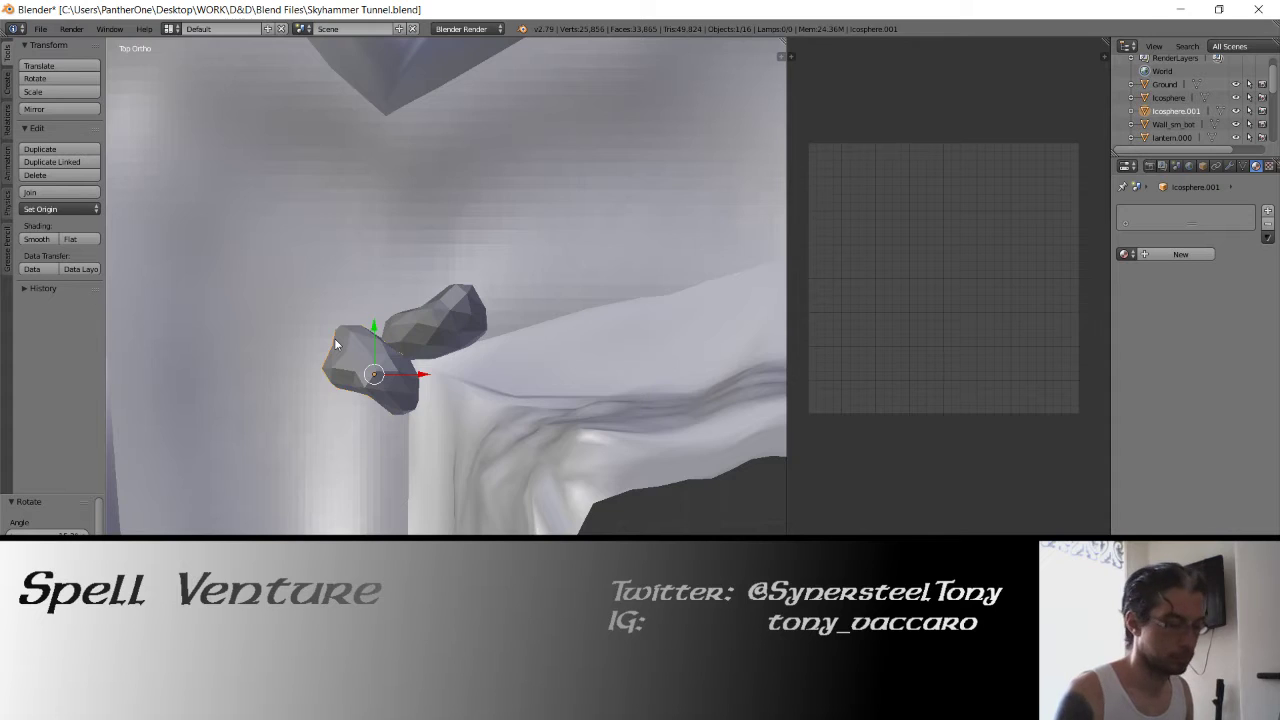
middle_drag(335, 344, 335, 344)
Reshape the duplicate's vertices in Edit Mode with soft proportional falloff
key(Tab)
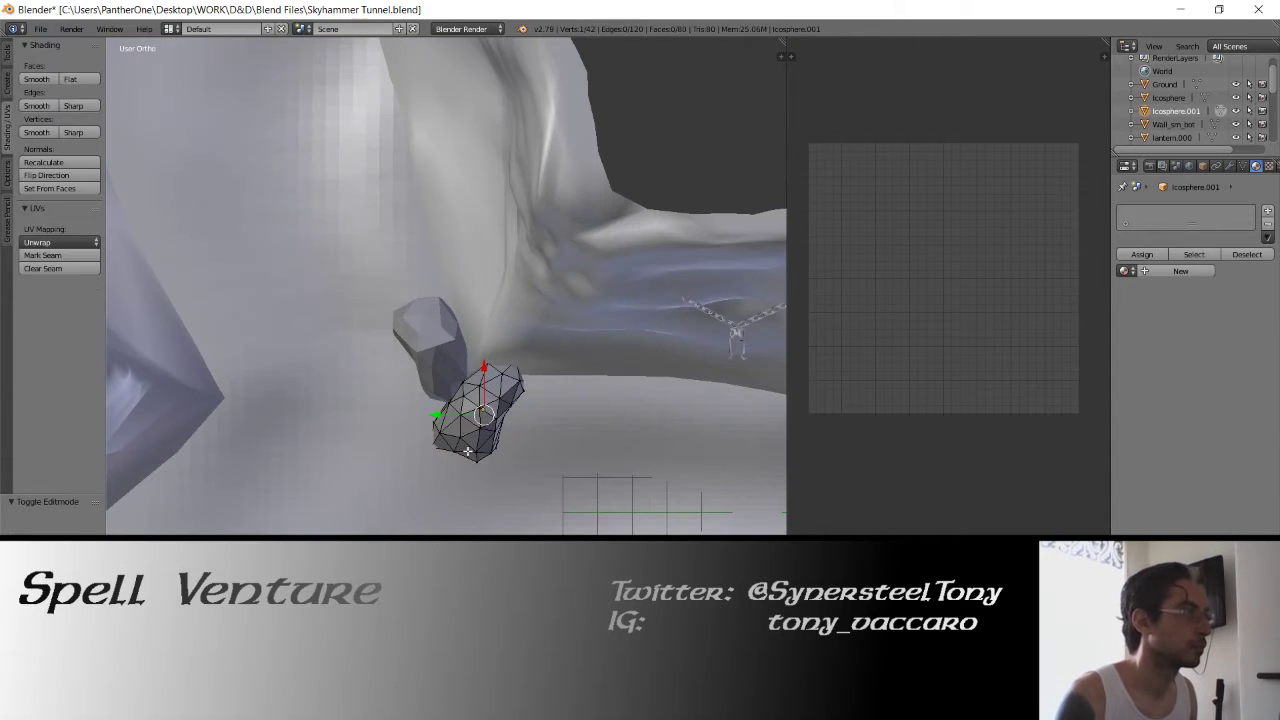
key(g)
click(496, 427)
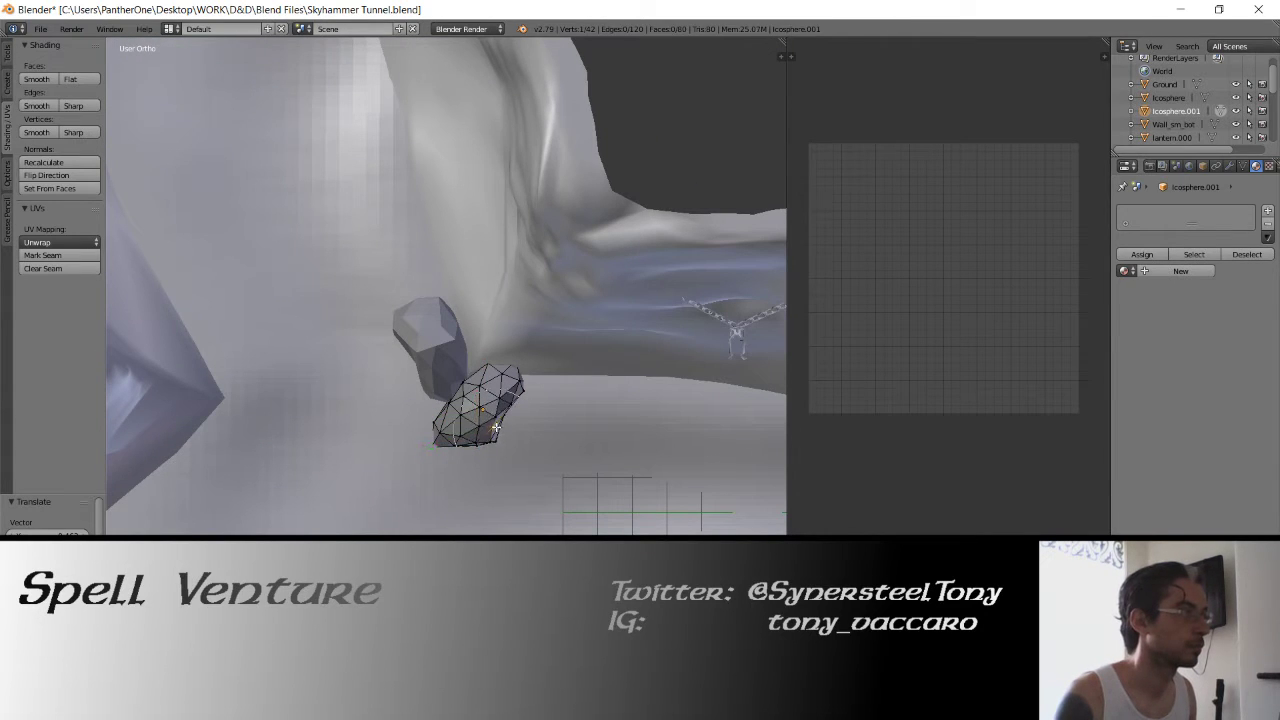
key(g)
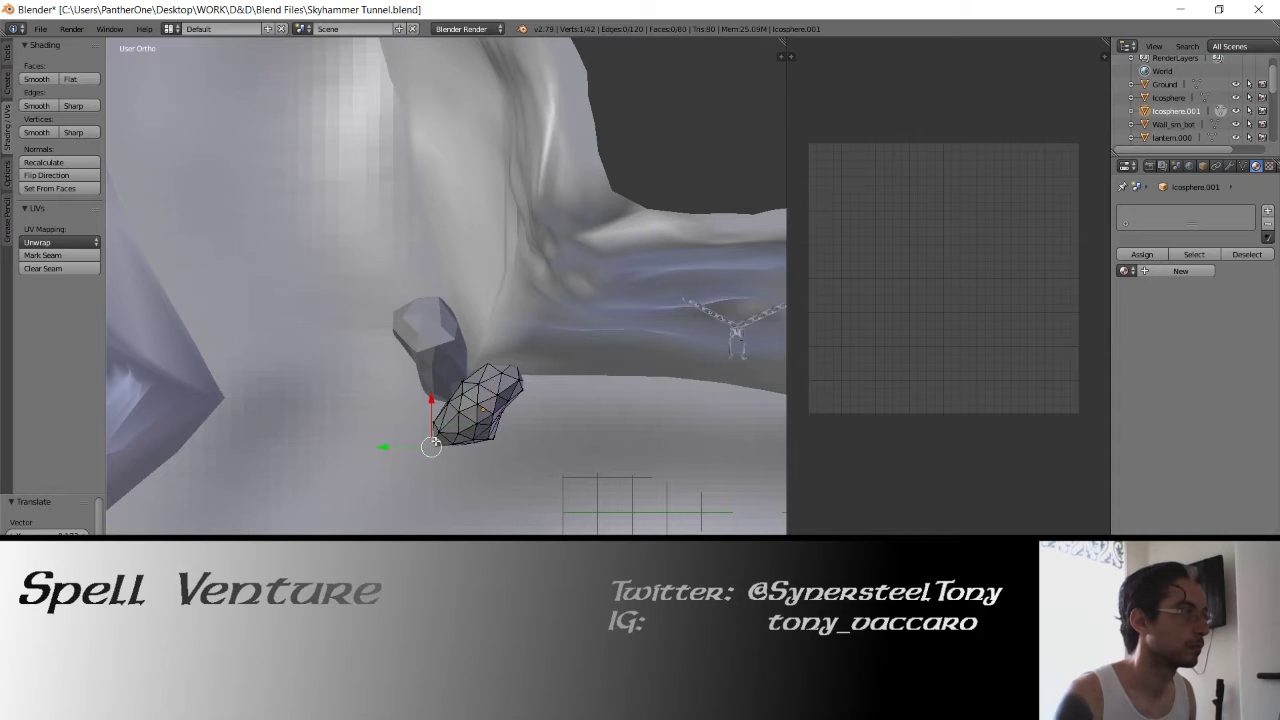
key(g)
key(g)
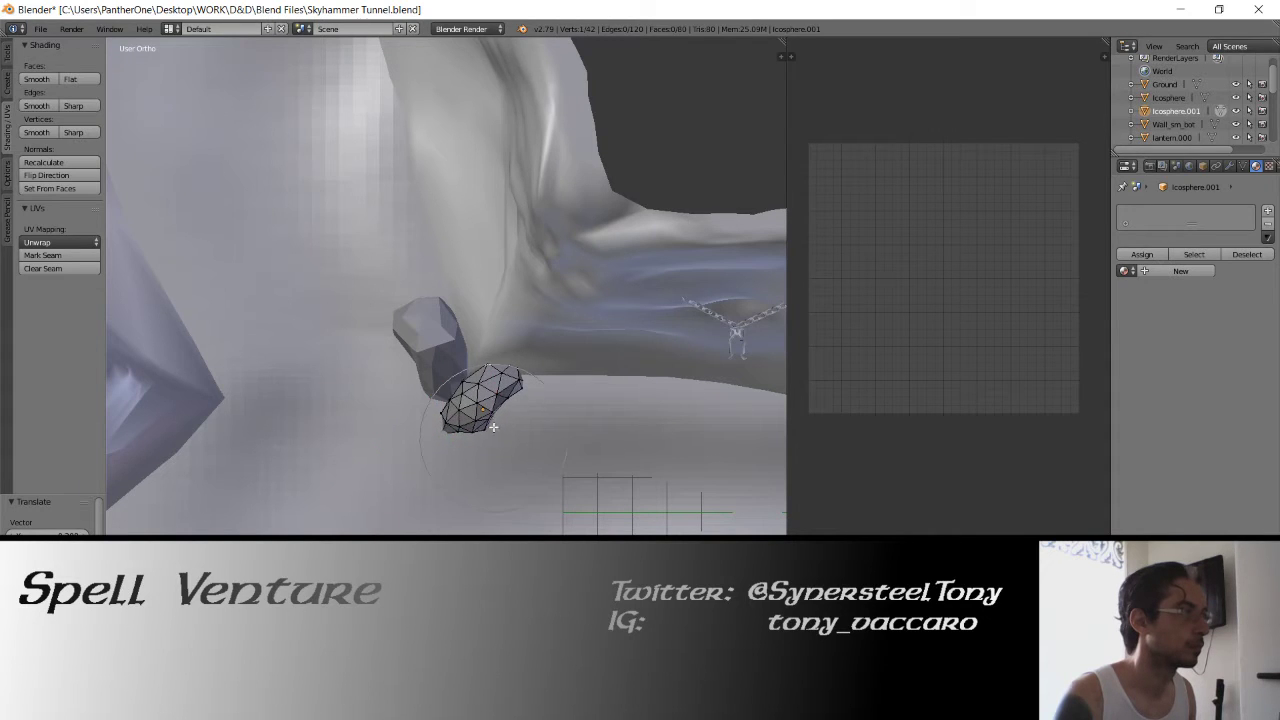
key(g)
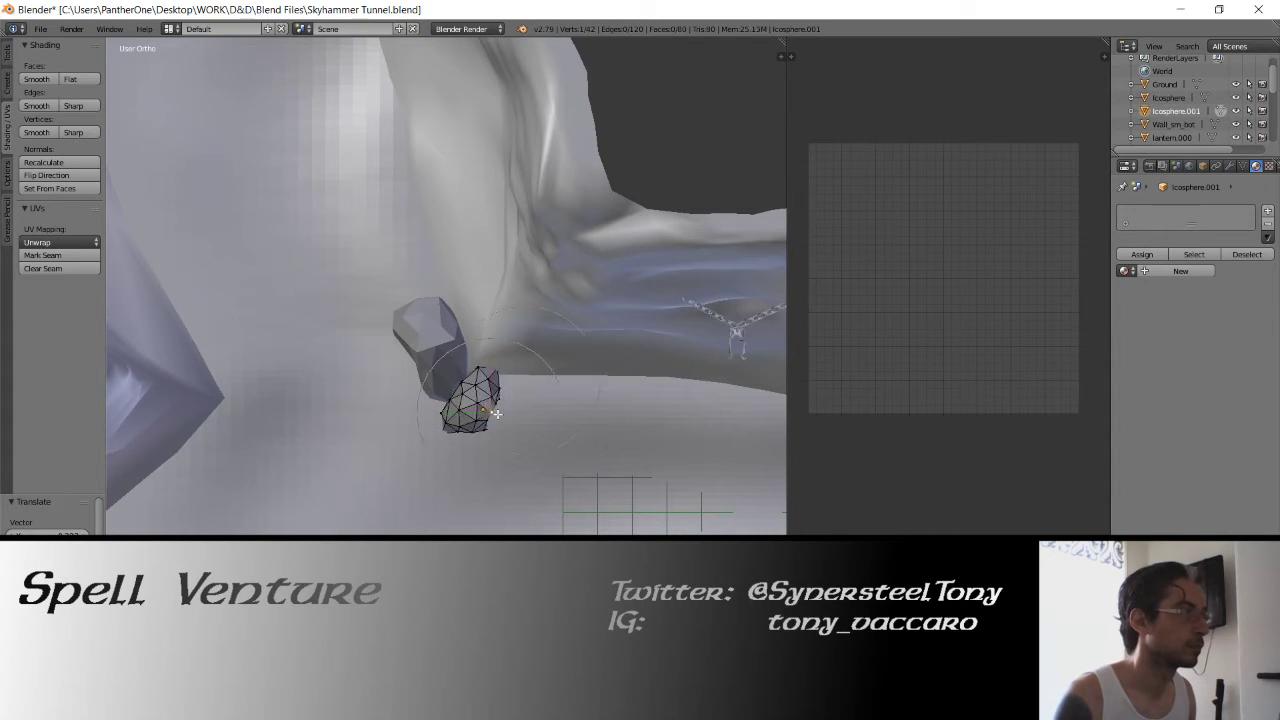
click(513, 423)
key(z)
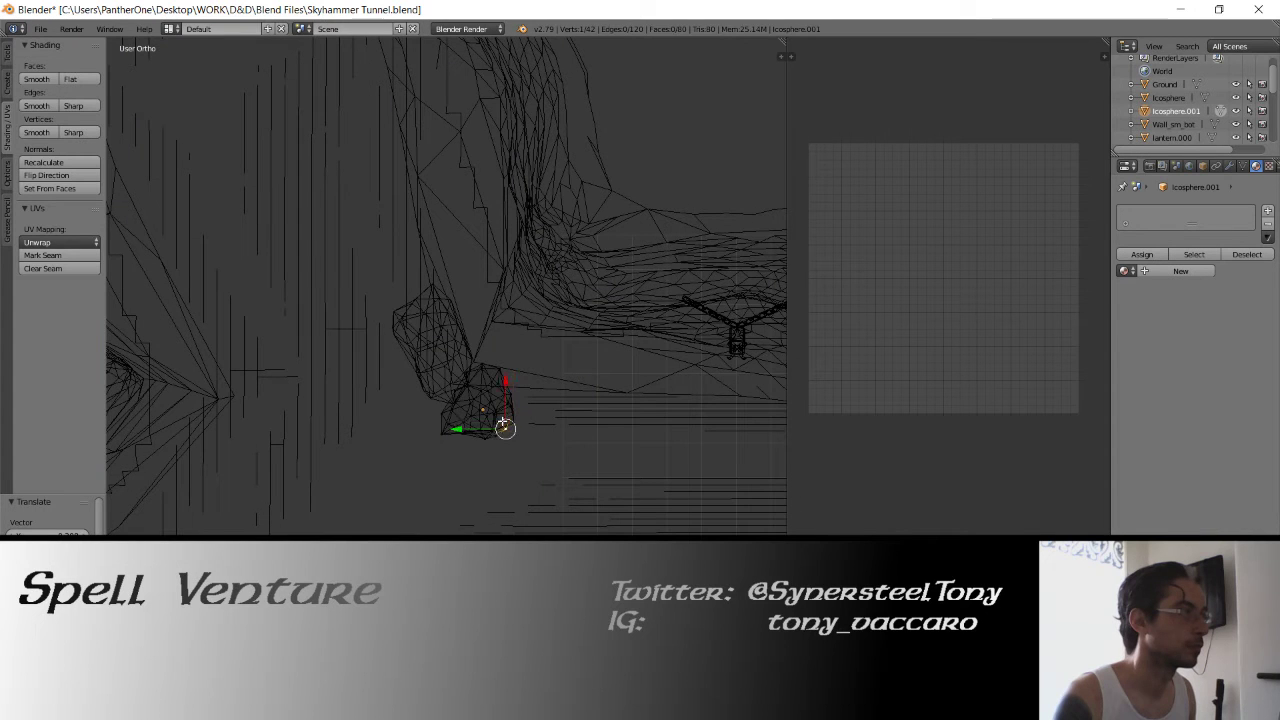
key(z)
Refine the second rock's mesh, lower it slightly, and return to Object Mode
key(g)
click(509, 418)
key(z)
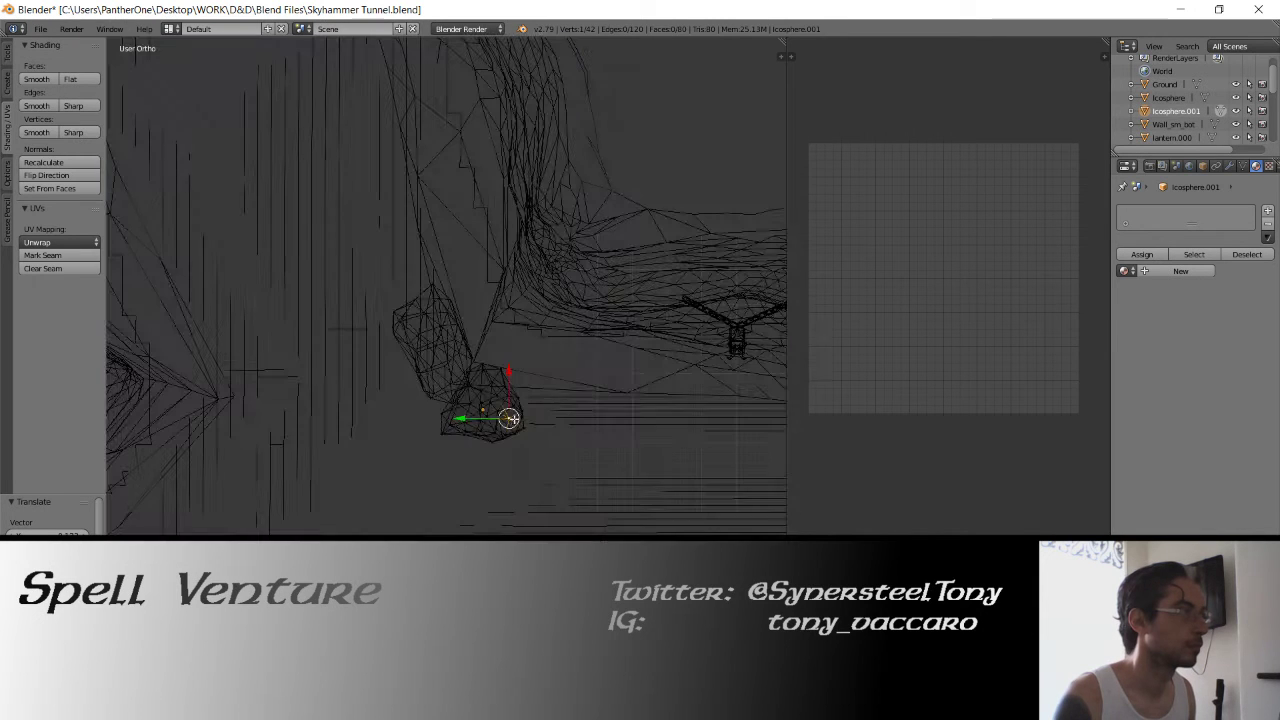
key(z)
key(g)
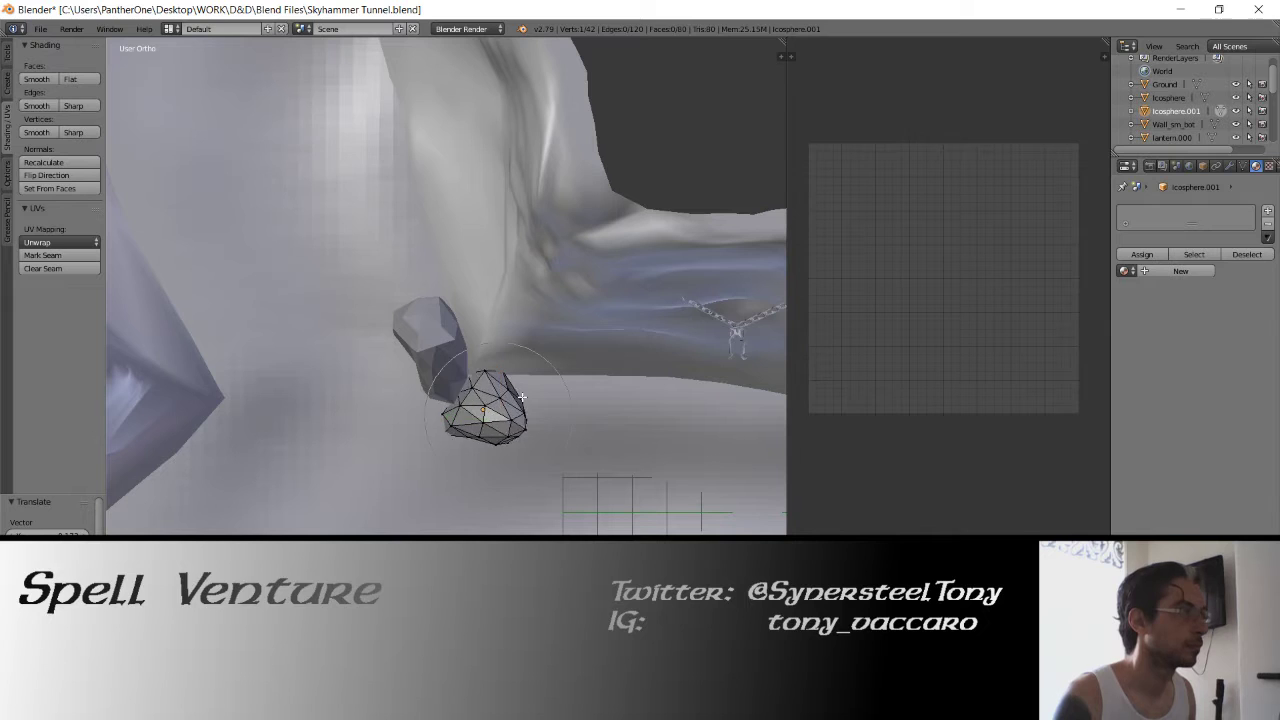
click(502, 409)
key(g)
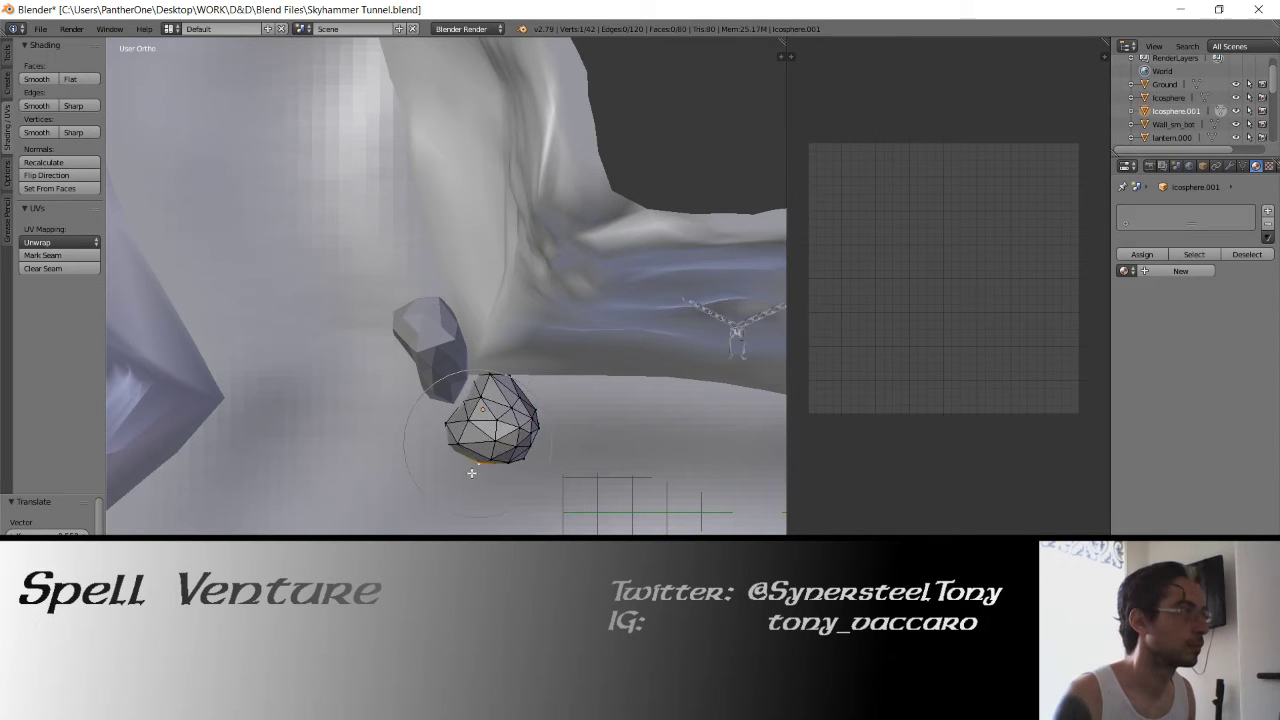
click(468, 462)
key(Tab)
Move the second rock beside the first, undo a trial rotation, and view it from above
key(g)
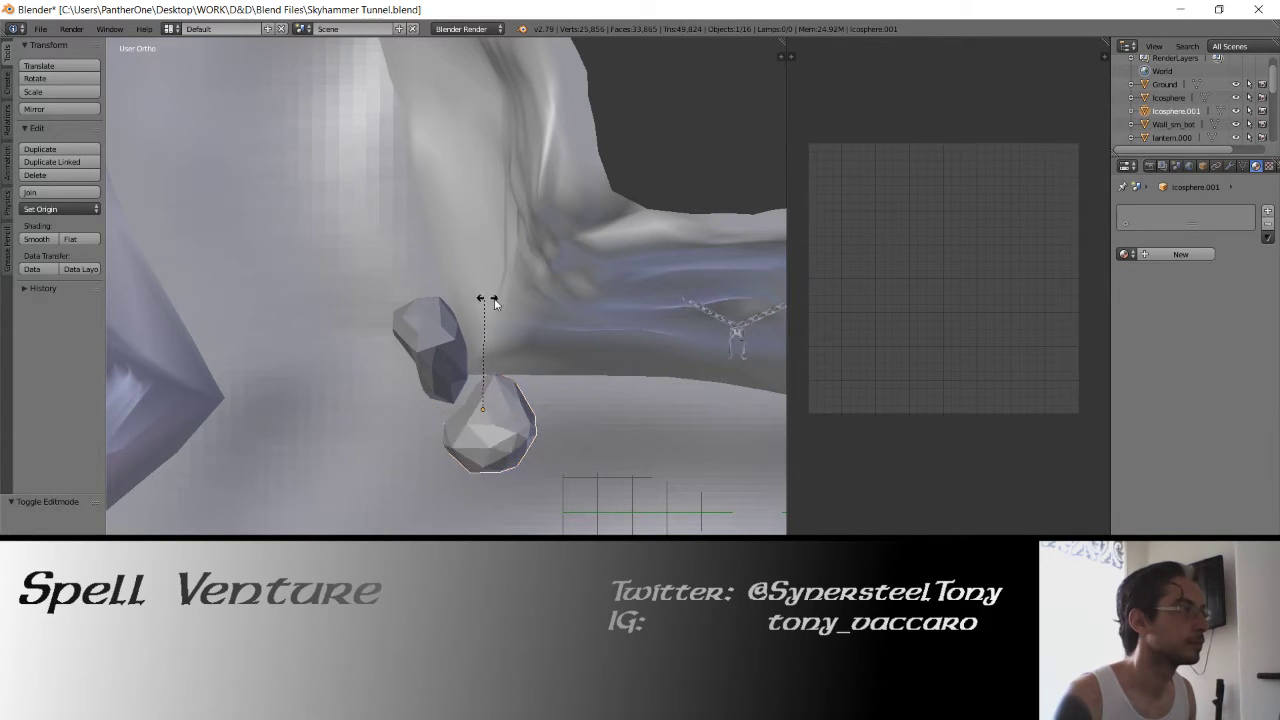
click(479, 277)
middle_drag(430, 467, 571, 217)
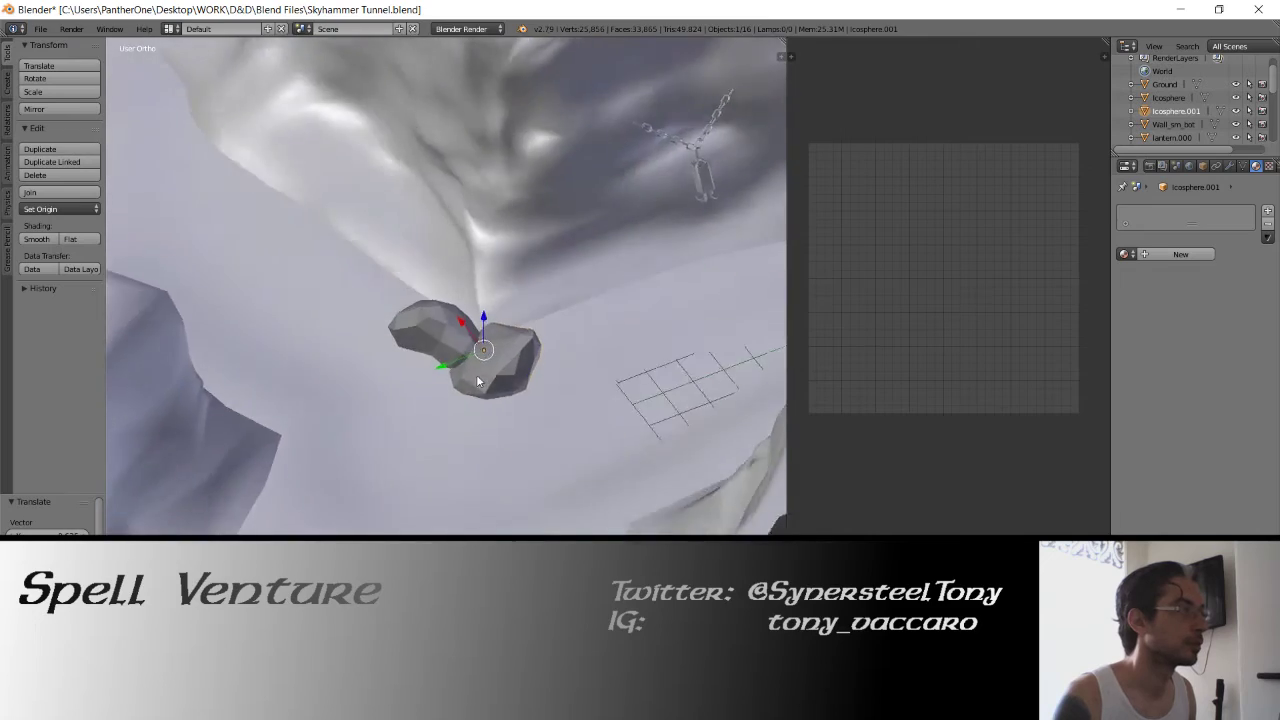
key(z)
key(r)
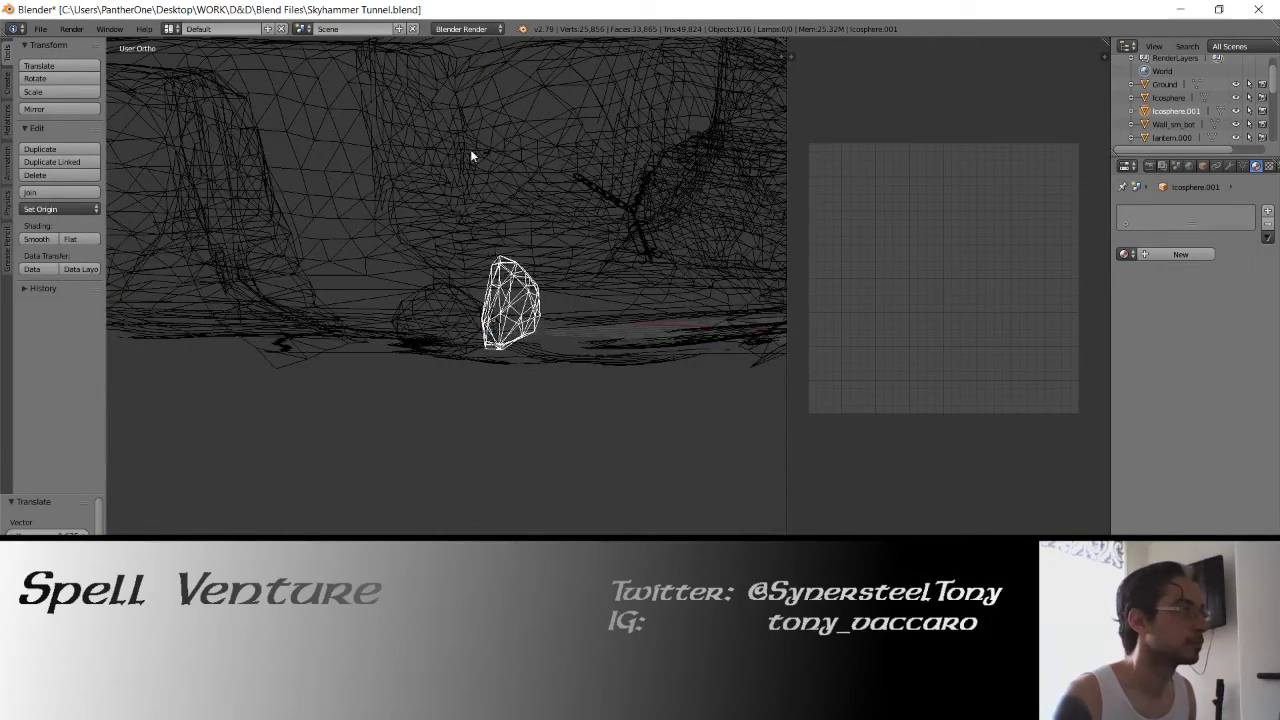
click(289, 204)
key(ctrl+z)
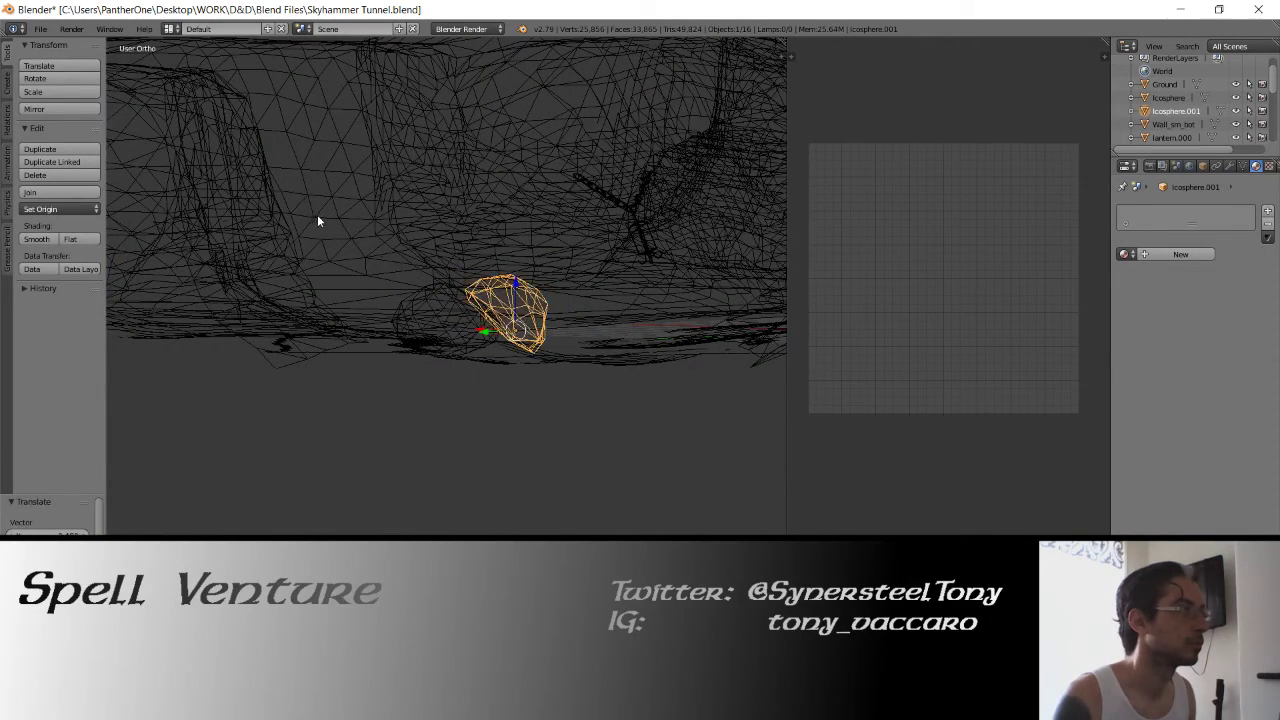
key(z)
mouse_move(317, 214)
middle_down()
mouse_move(487, 244)
mouse_move(431, 318)
mouse_move(436, 364)
middle_up()
key(KP_7)
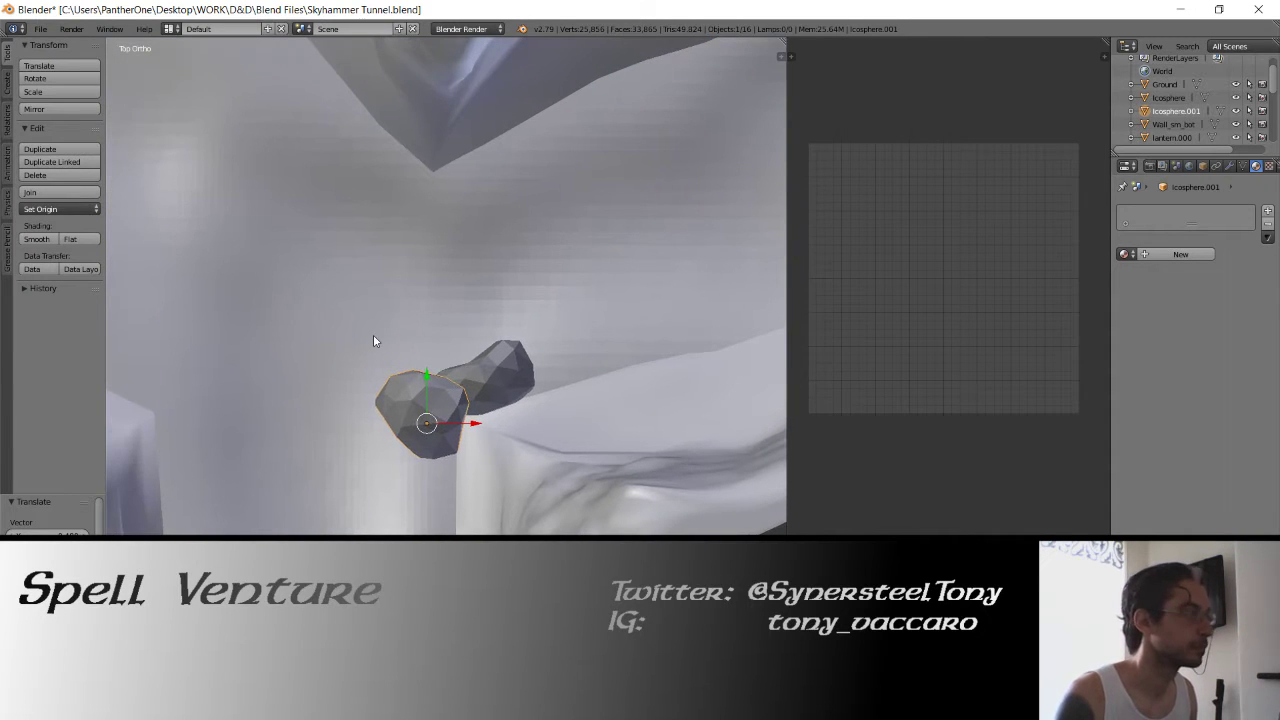
Duplicate the rock, enlarge the copy and rotate it twice
key(shift+d)
click(436, 275)
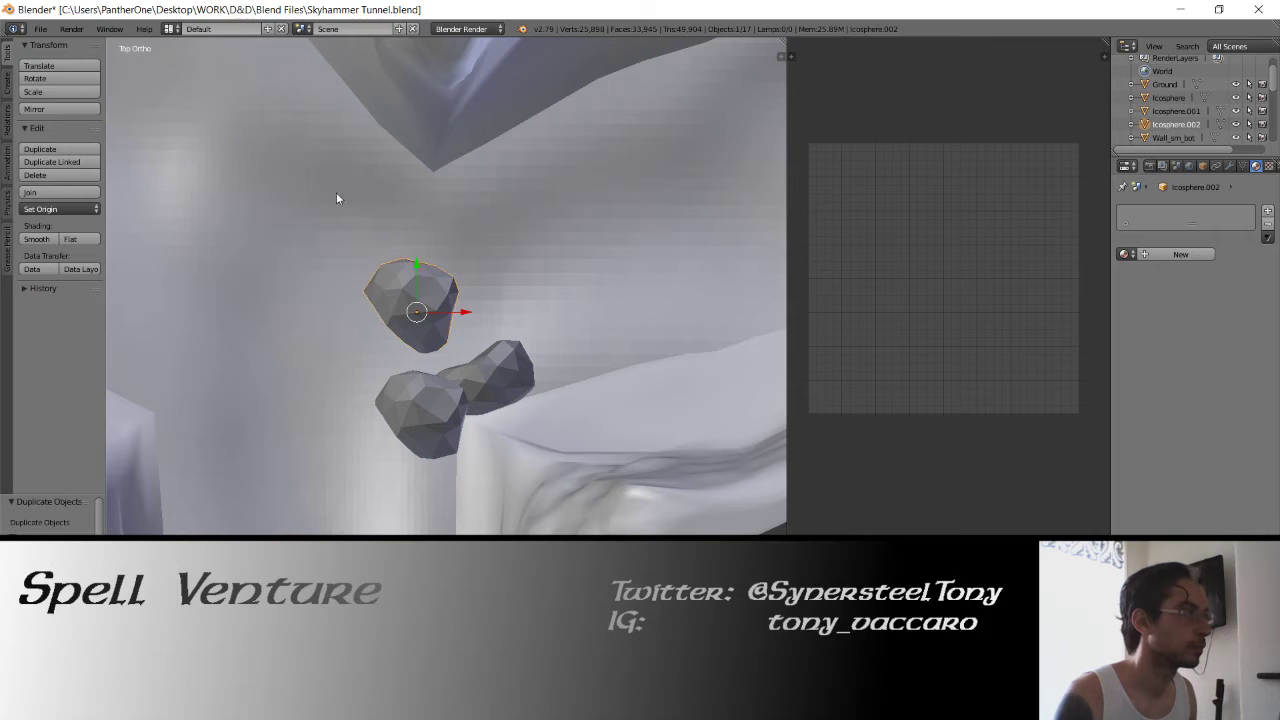
click(347, 252)
key(s)
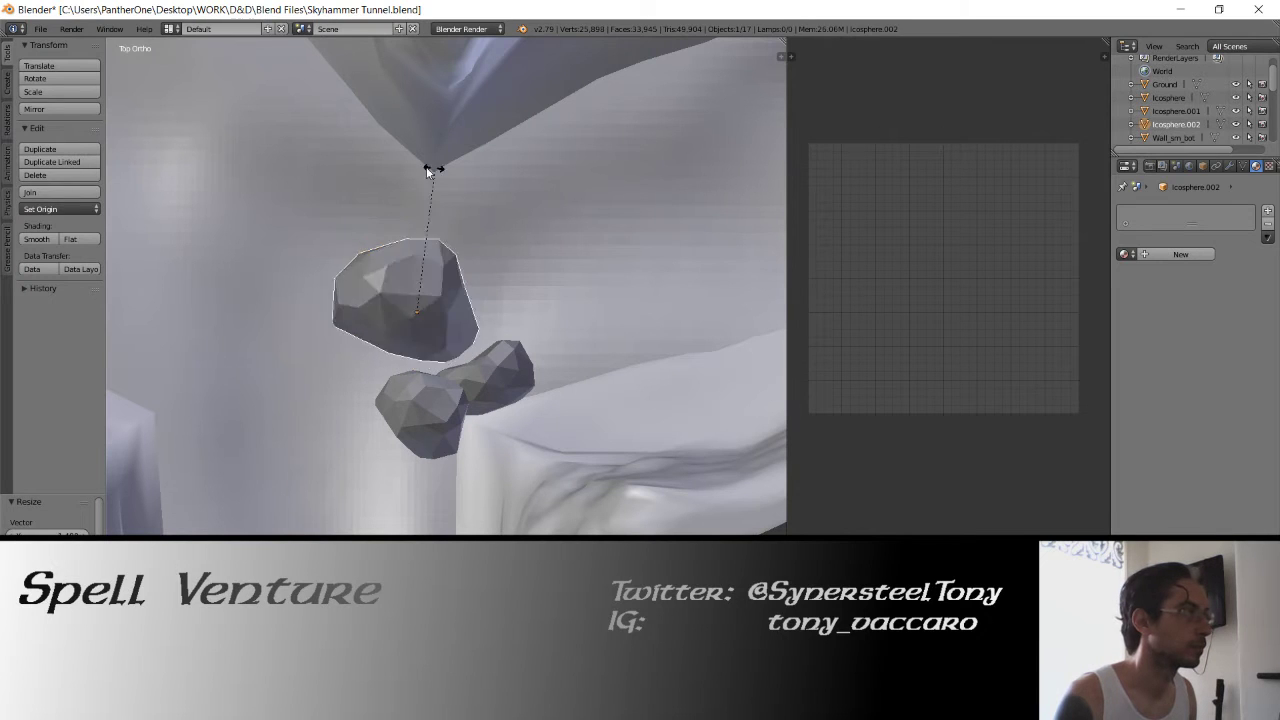
click(330, 174)
key(r)
click(376, 184)
key(r)
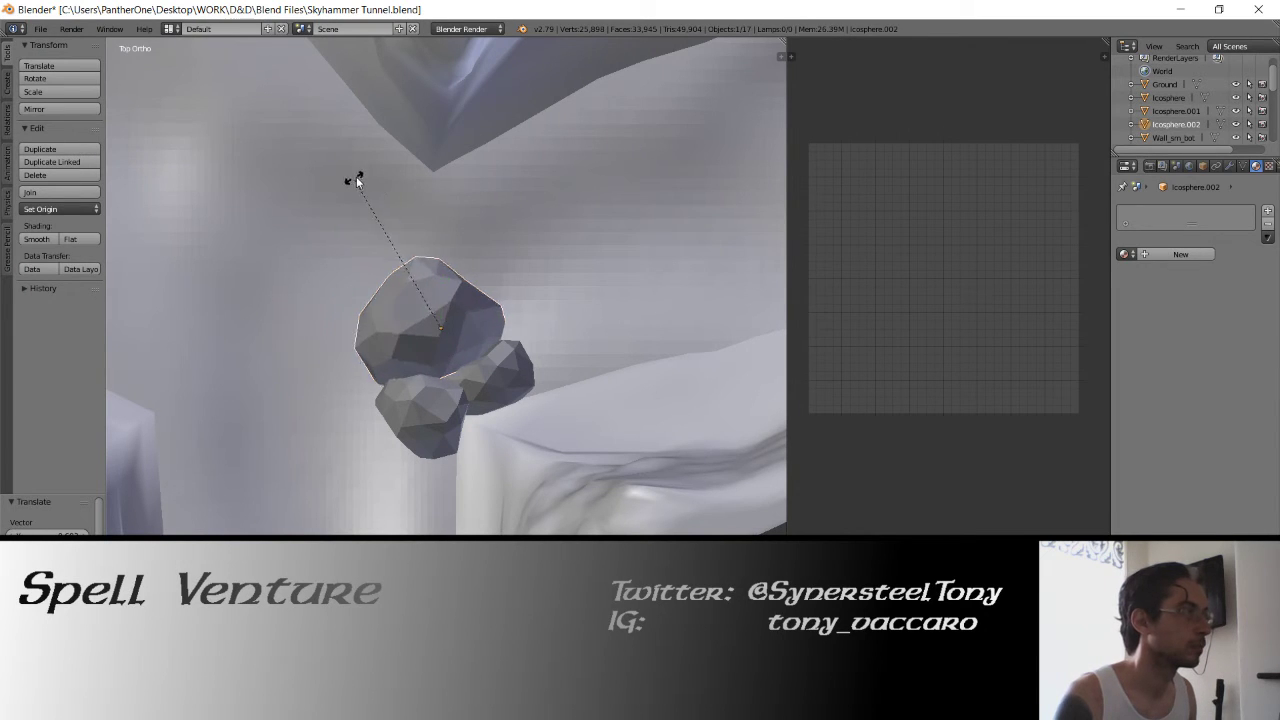
click(368, 184)
Reshape the copy by pulling a top and a lower-left vertex with proportional editing
key(Tab)
right_click(425, 255)
key(g)
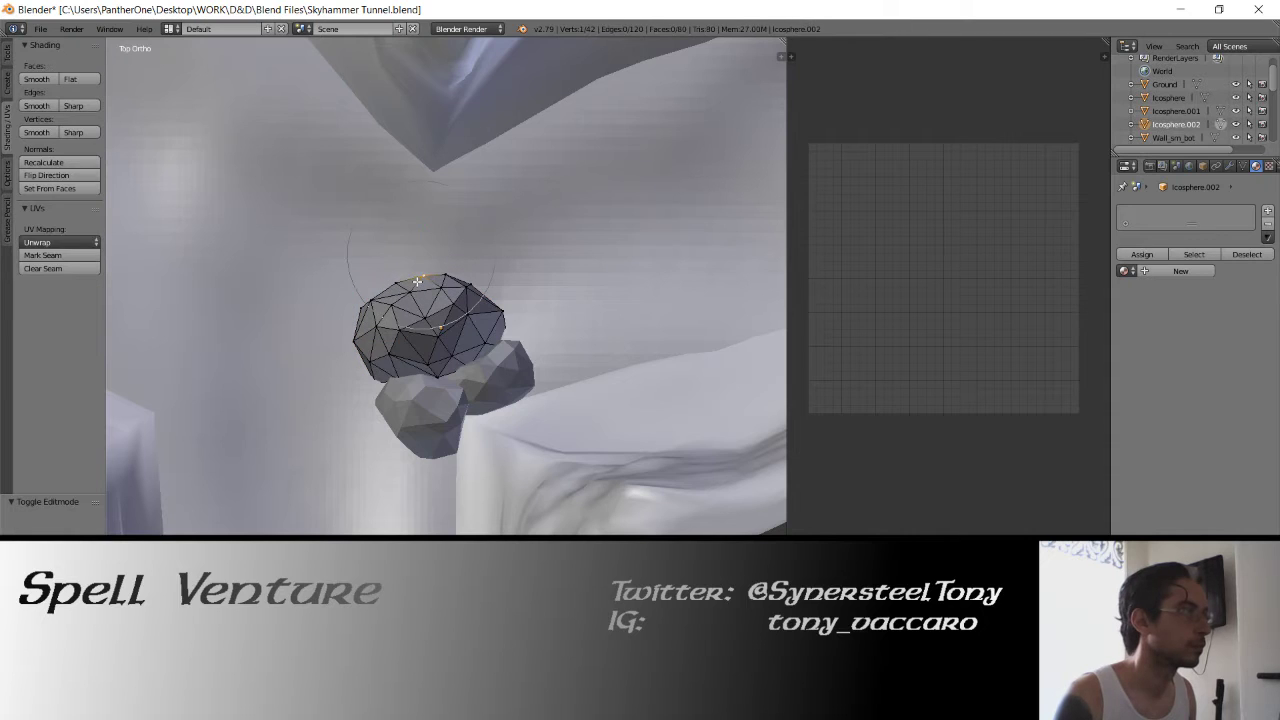
click(480, 297)
key(g)
right_click(361, 365)
key(g)
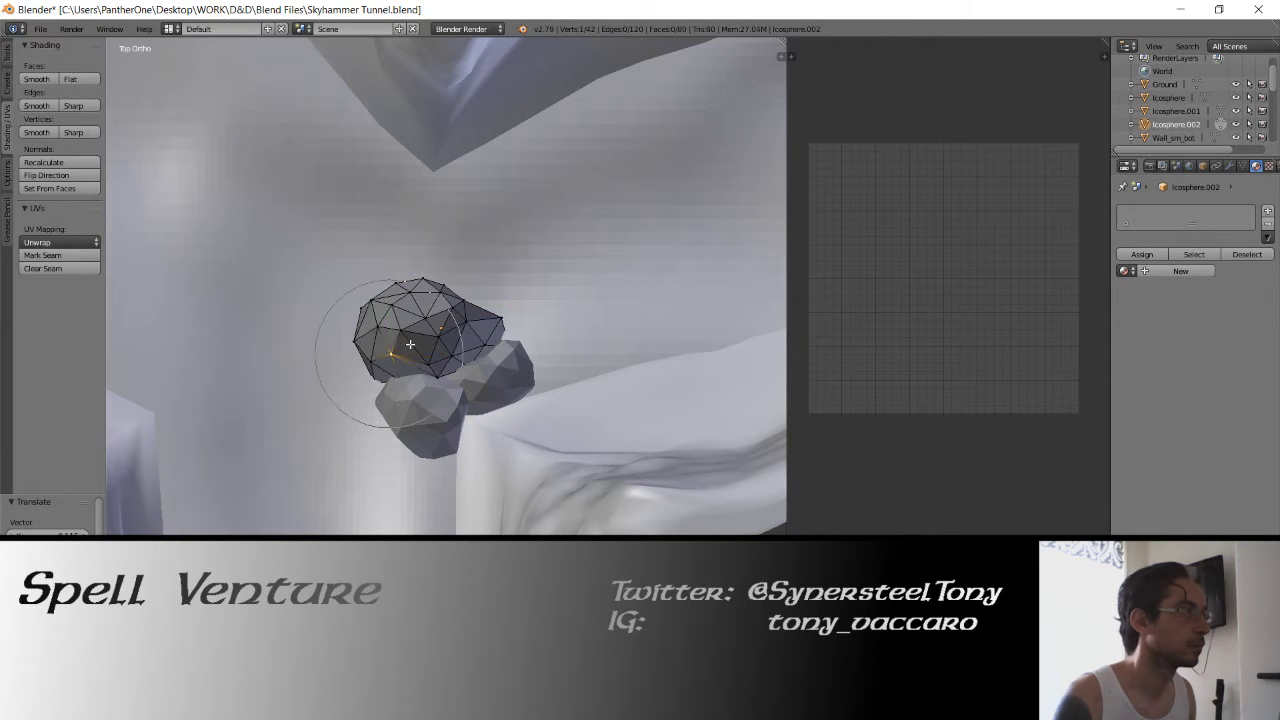
click(429, 344)
key(g)
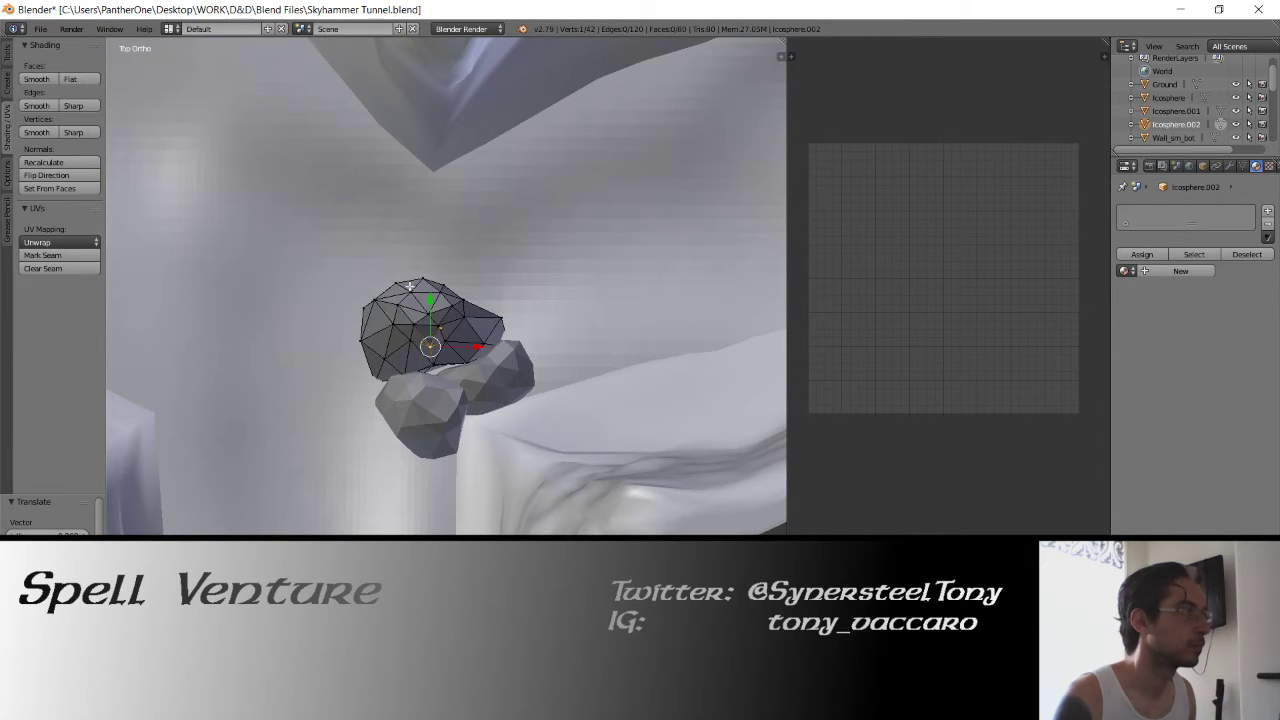
Rotate the reshaped rock twice more so it rests on top of the other two
key(Tab)
key(r)
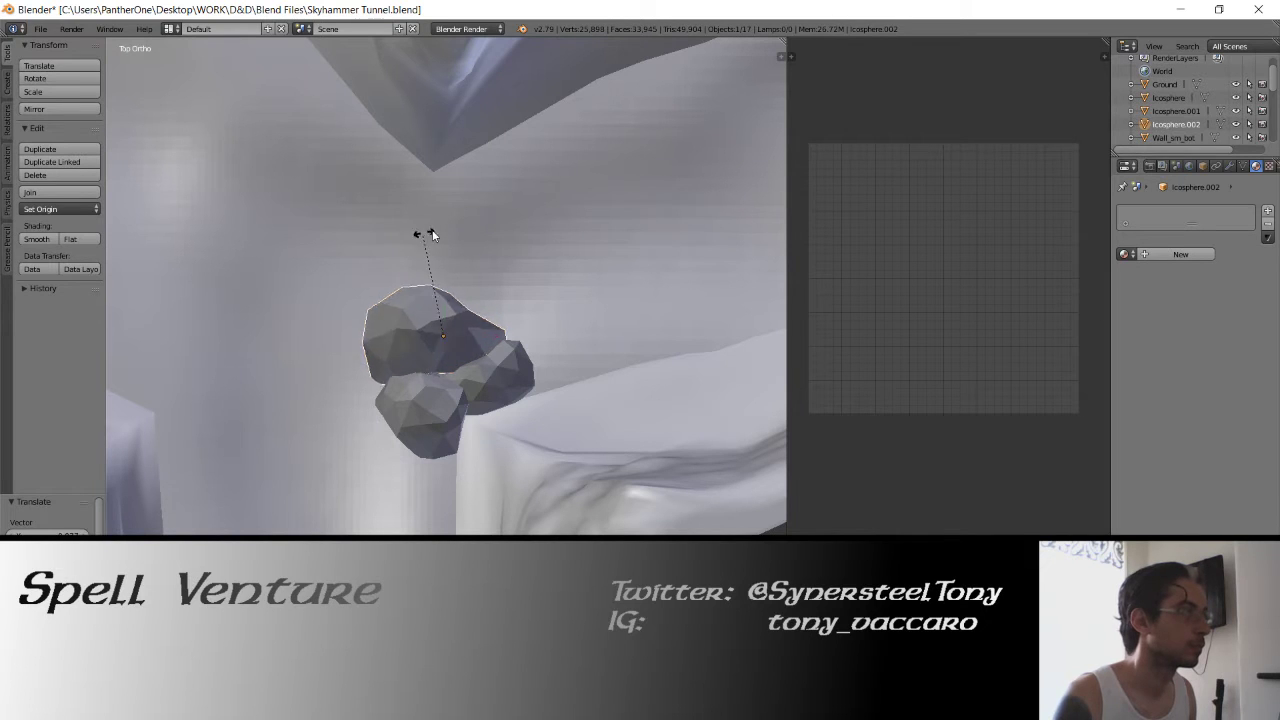
click(439, 228)
key(r)
click(401, 233)
mouse_move(401, 233)
middle_down()
mouse_move(387, 410)
mouse_move(446, 420)
middle_up()
key(KP_7)
shift+right_click(497, 368)
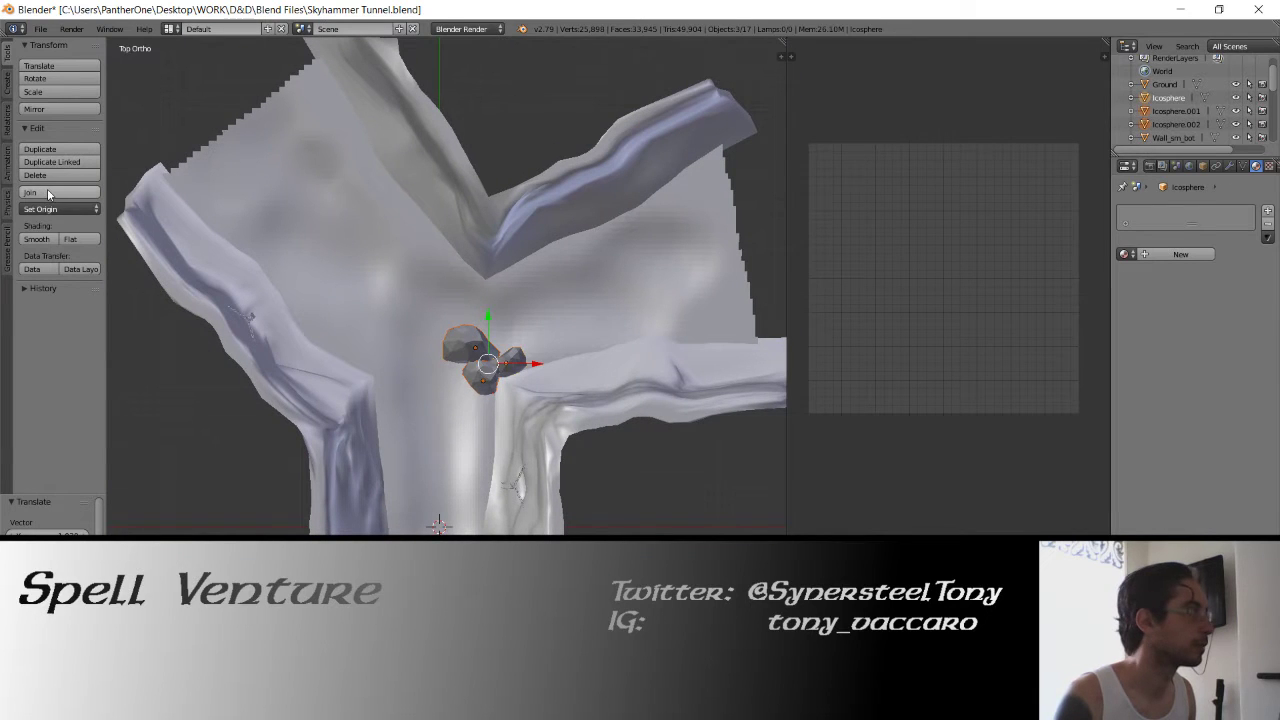
Apply Smooth shading to the three selected rocks, then deselect everything
click(37, 239)
scroll(503, 424, up, 3)
key(a)
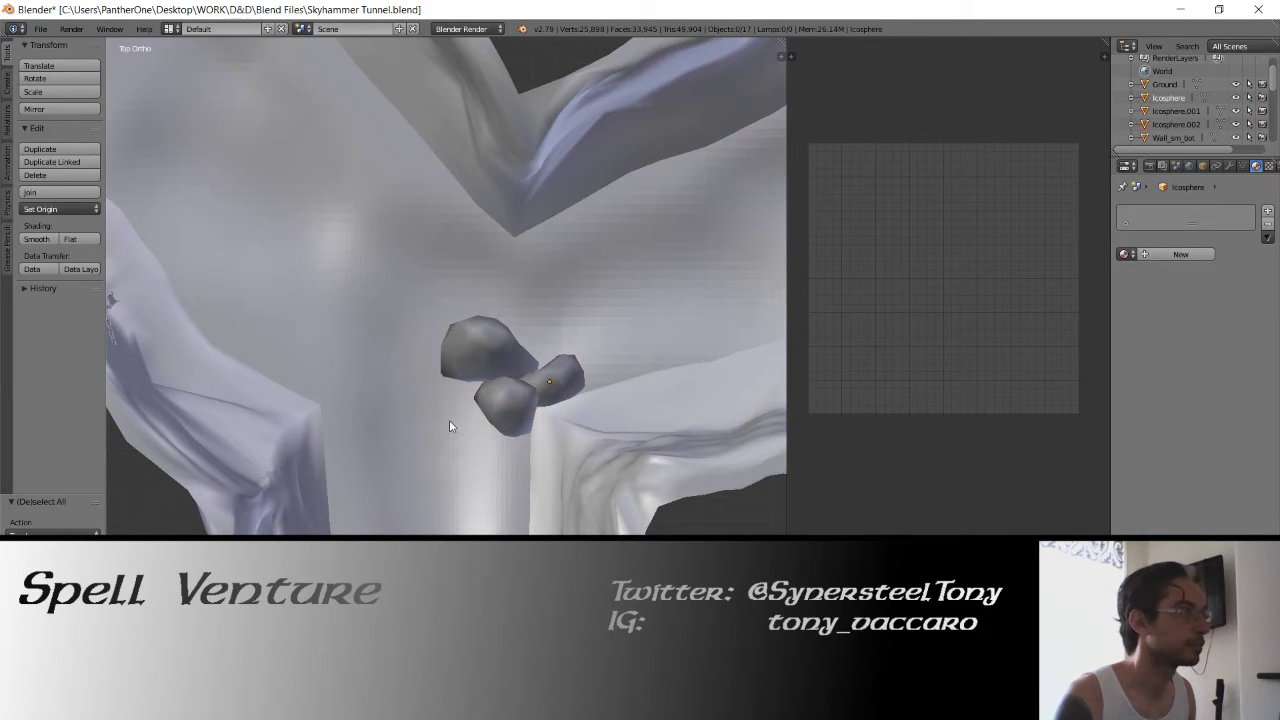
key(alt+Tab)
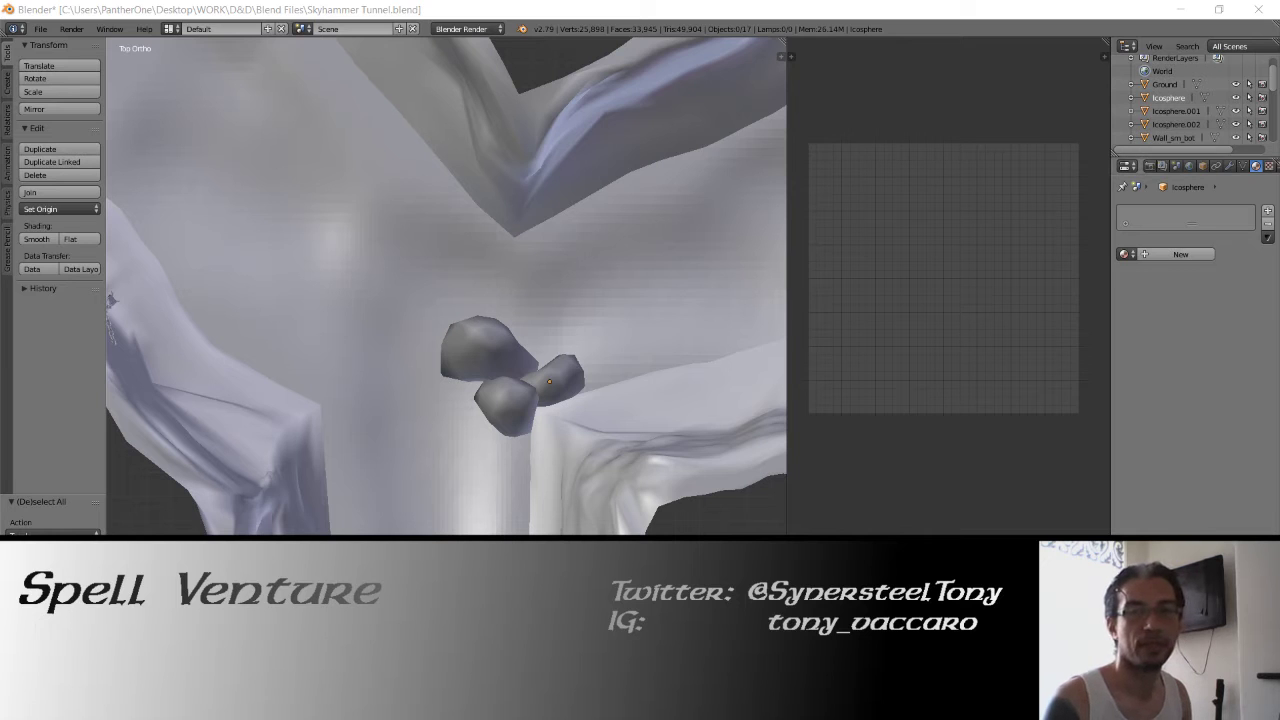
click(536, 6)
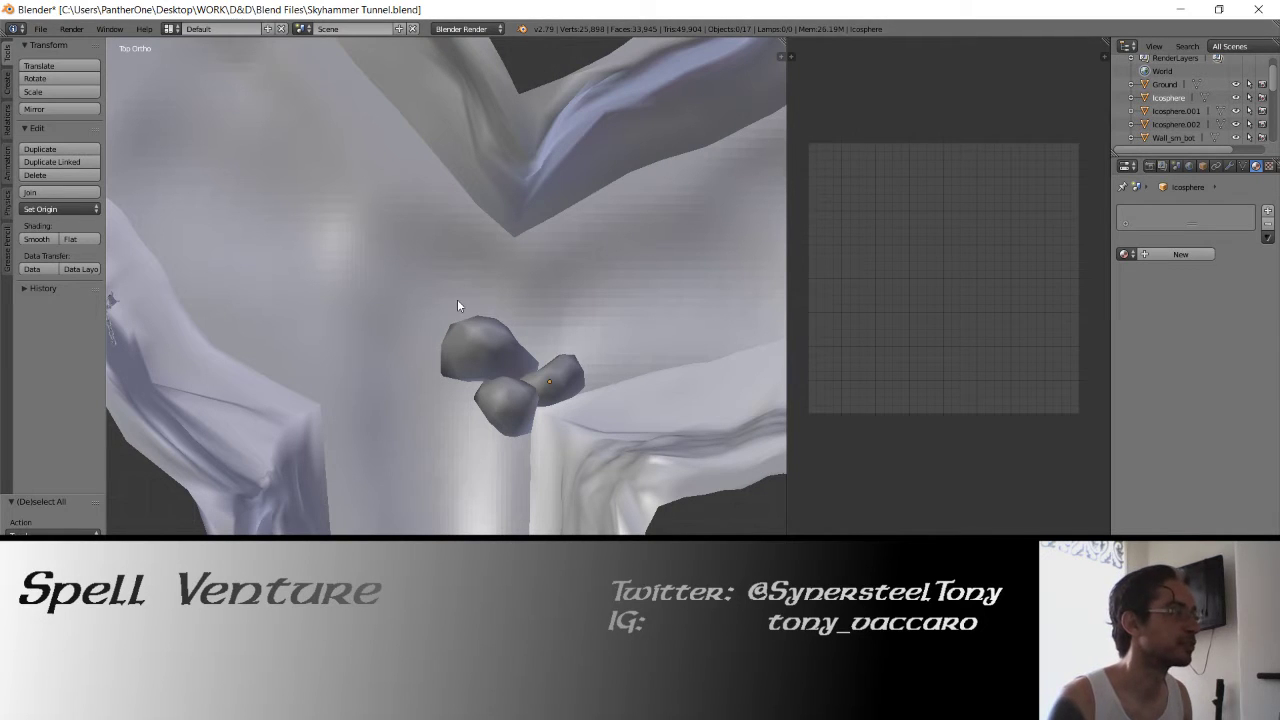
middle_drag(357, 352, 409, 357)
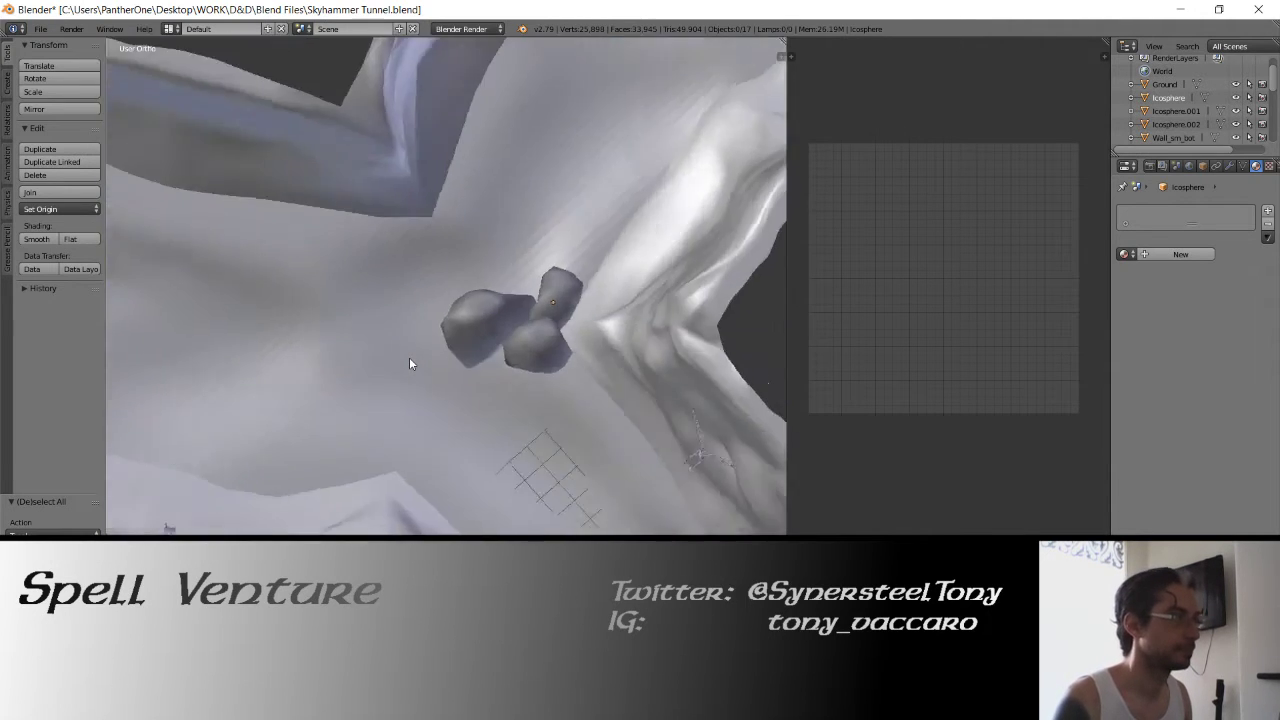
Select the lower rock and nudge its mesh up and left in Edit Mode
key(Tab)
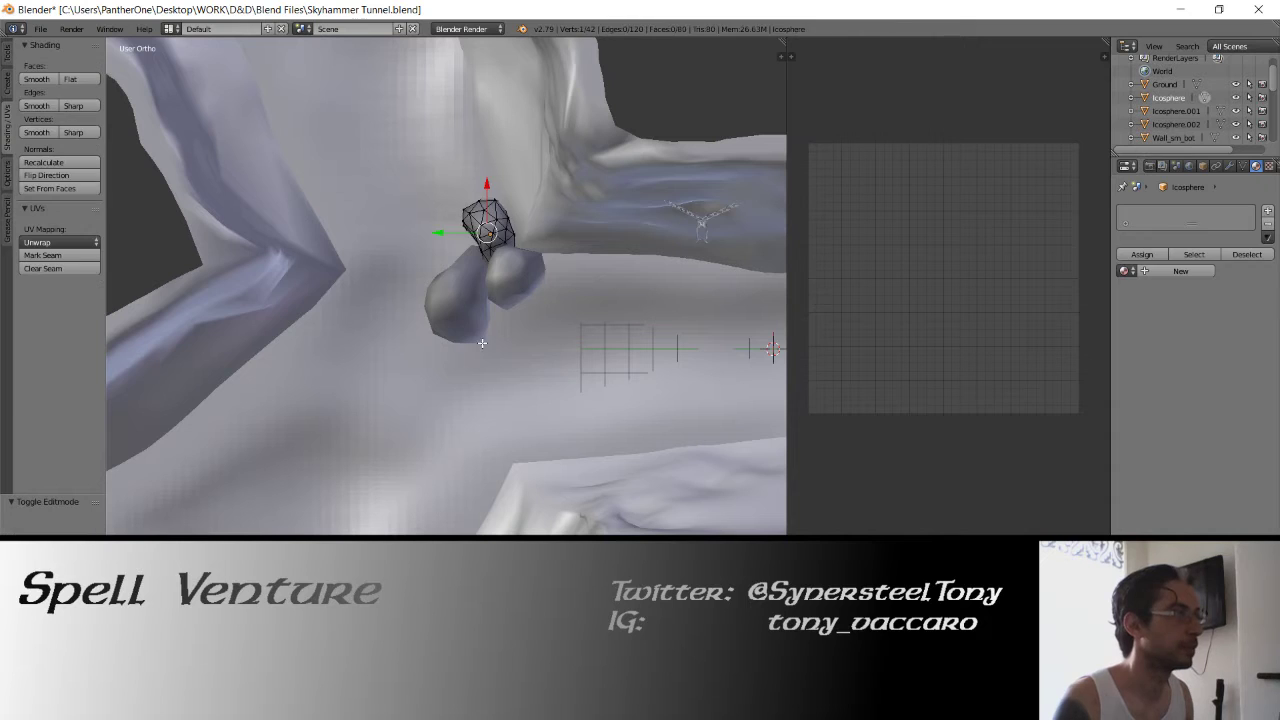
key(Tab)
right_click(482, 342)
key(Tab)
key(g)
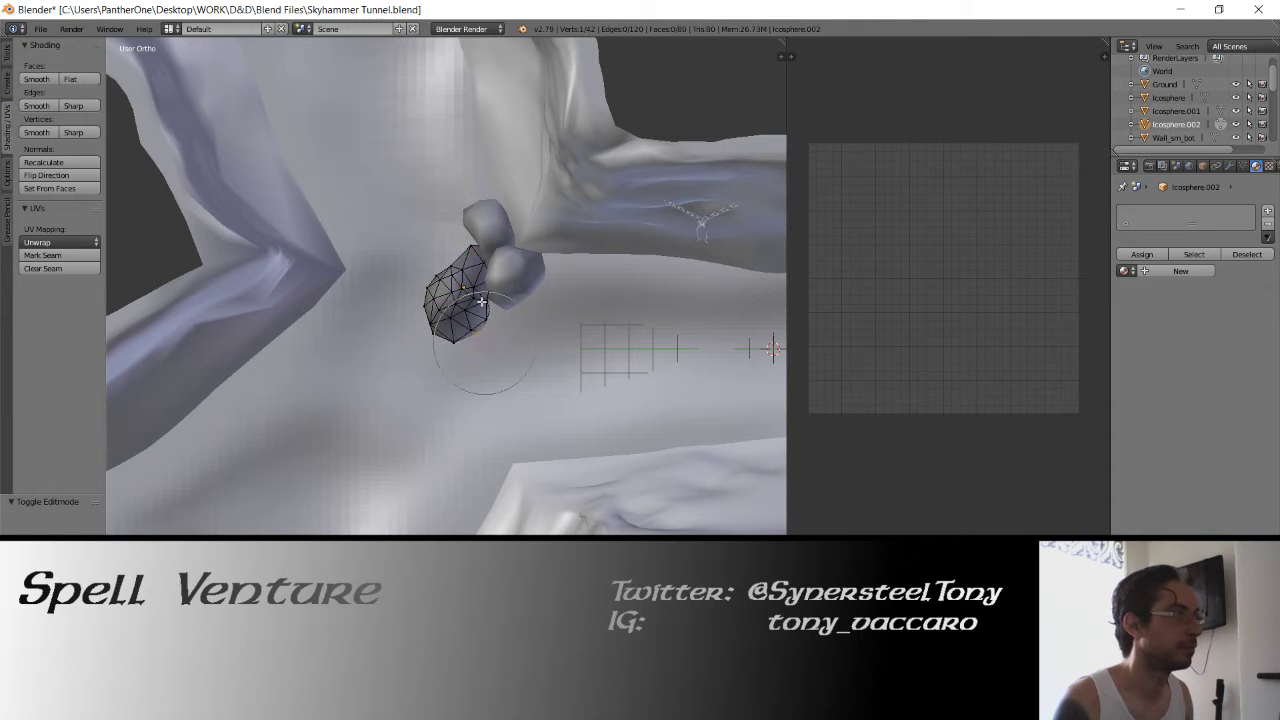
click(484, 310)
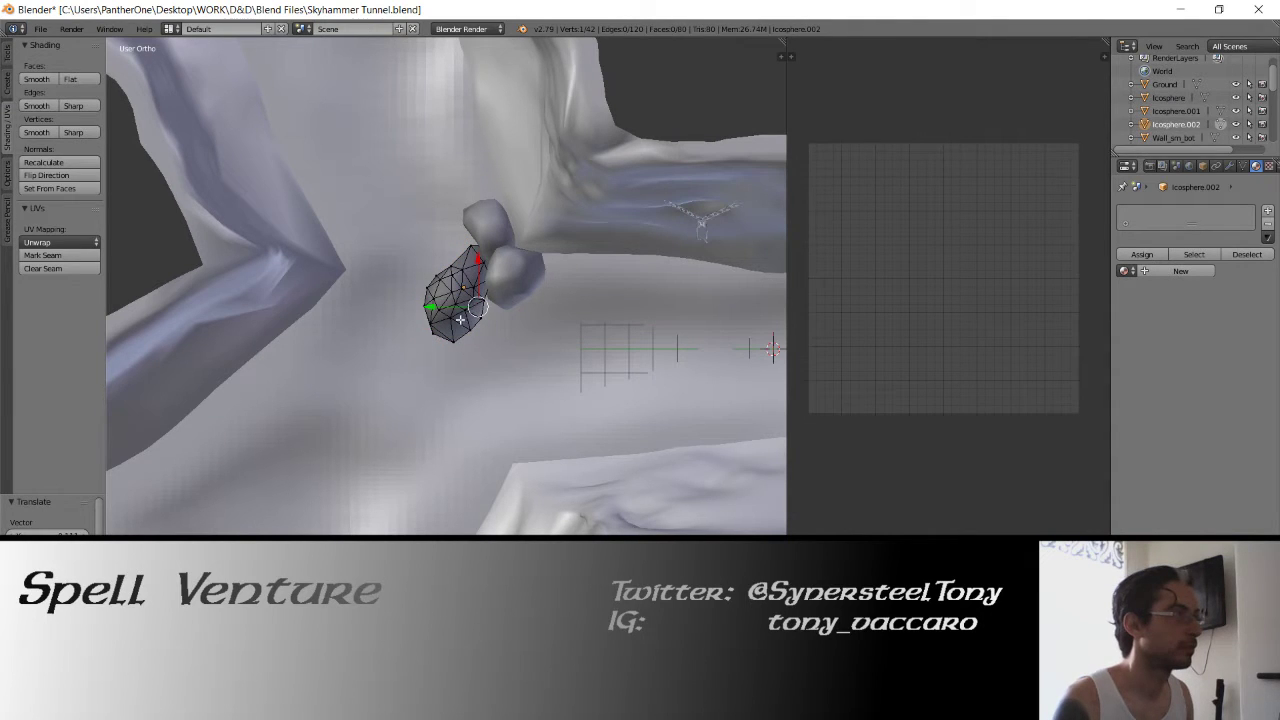
Rotate the lower rock and move it slightly up and right against the others
key(Tab)
key(r)
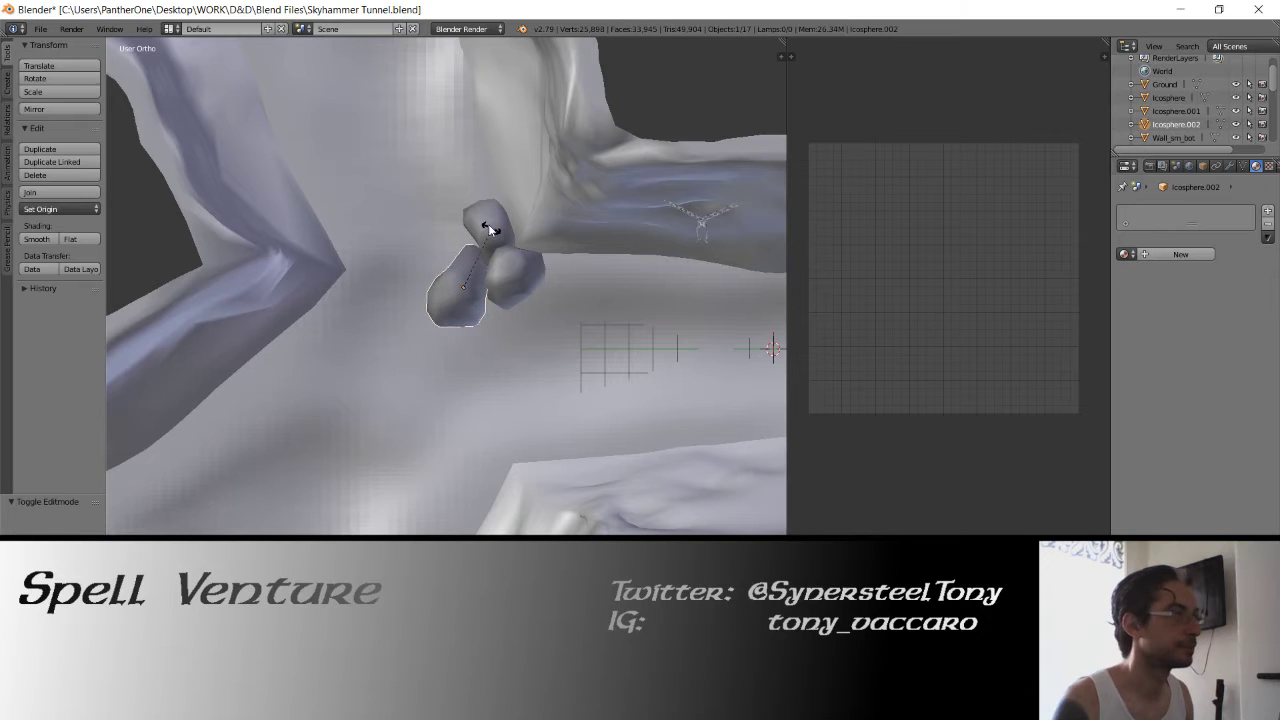
click(467, 217)
key(g)
click(408, 284)
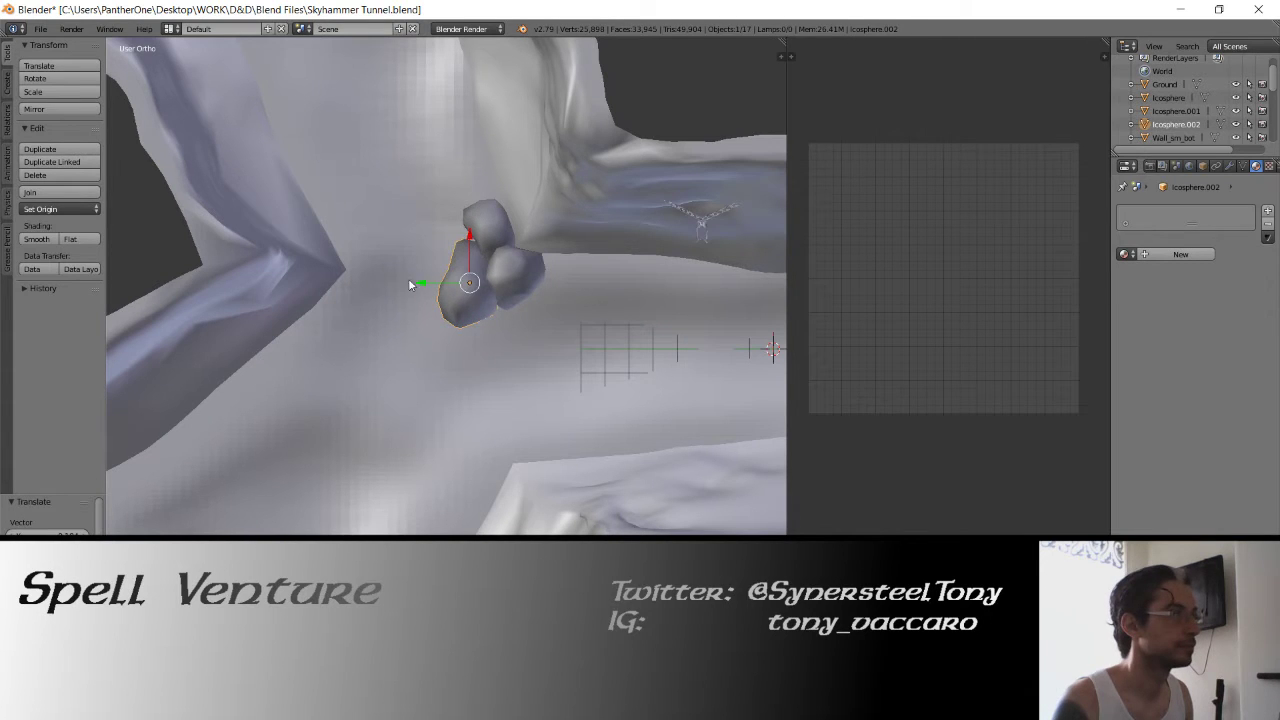
shift+middle_drag(437, 275, 336, 410)
scroll(356, 409, down, 5)
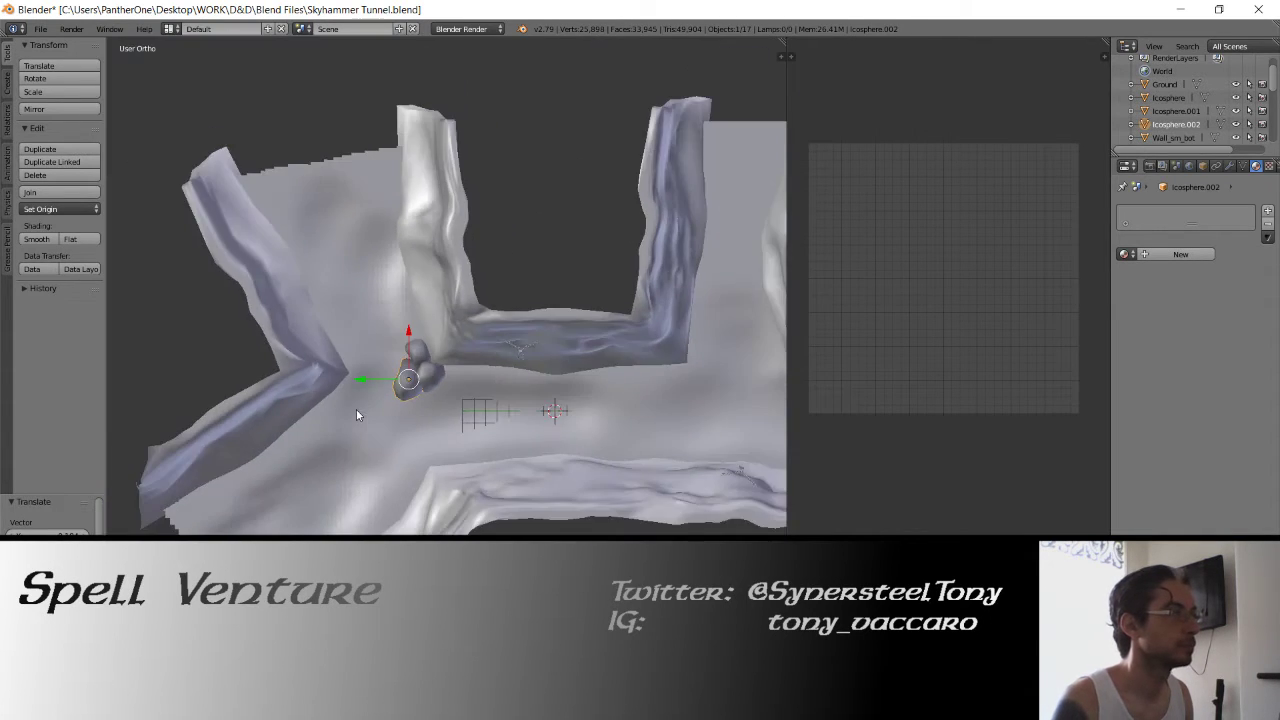
Select all three rocks of the rubble pile
scroll(356, 409, up, 5)
shift+right_click(403, 408)
shift+right_click(390, 387)
scroll(390, 387, down, 4)
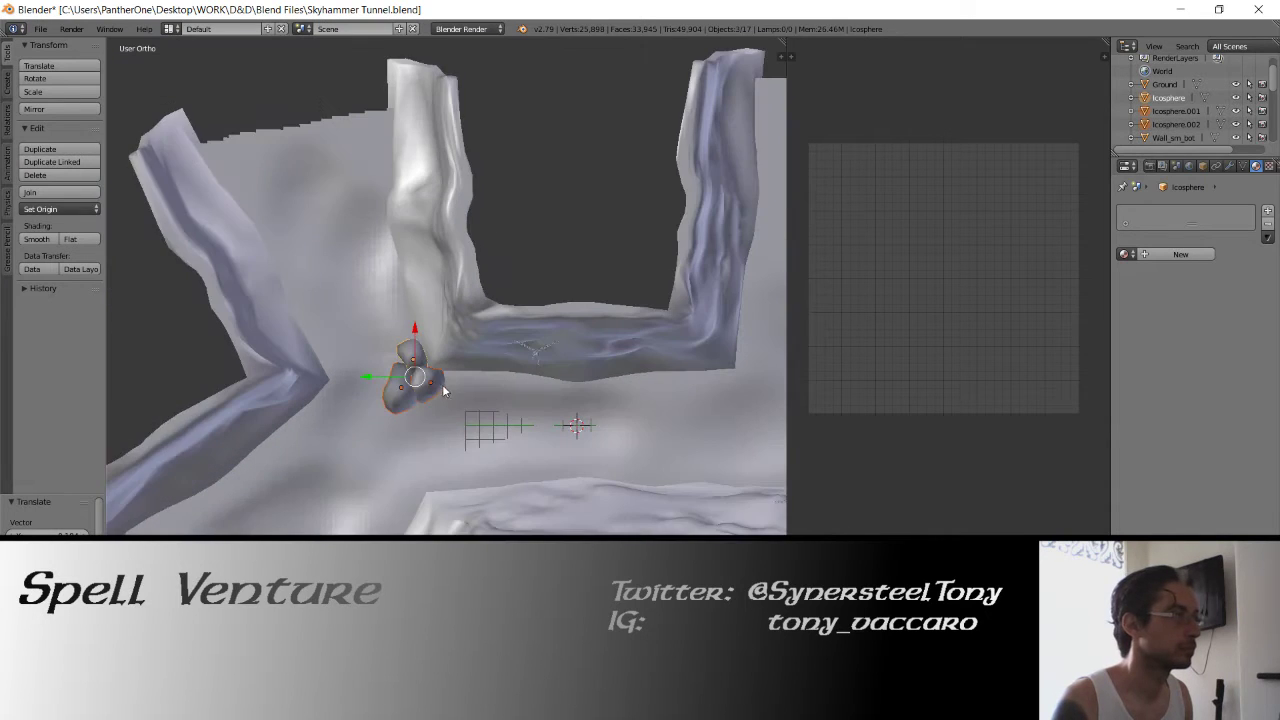
shift+middle_drag(532, 374, 432, 383)
Duplicate the three-rock pile to the right wall's base, rotate it twice and nudge it into place
key(shift+d)
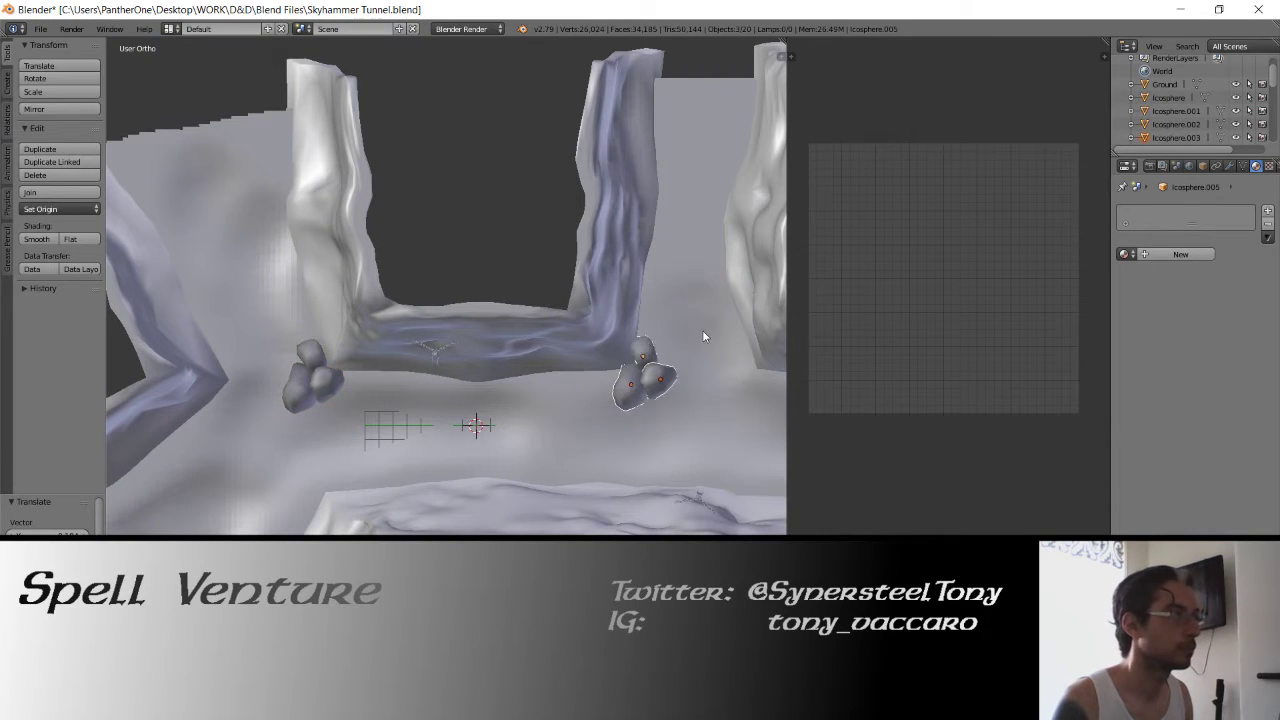
click(712, 335)
key(r)
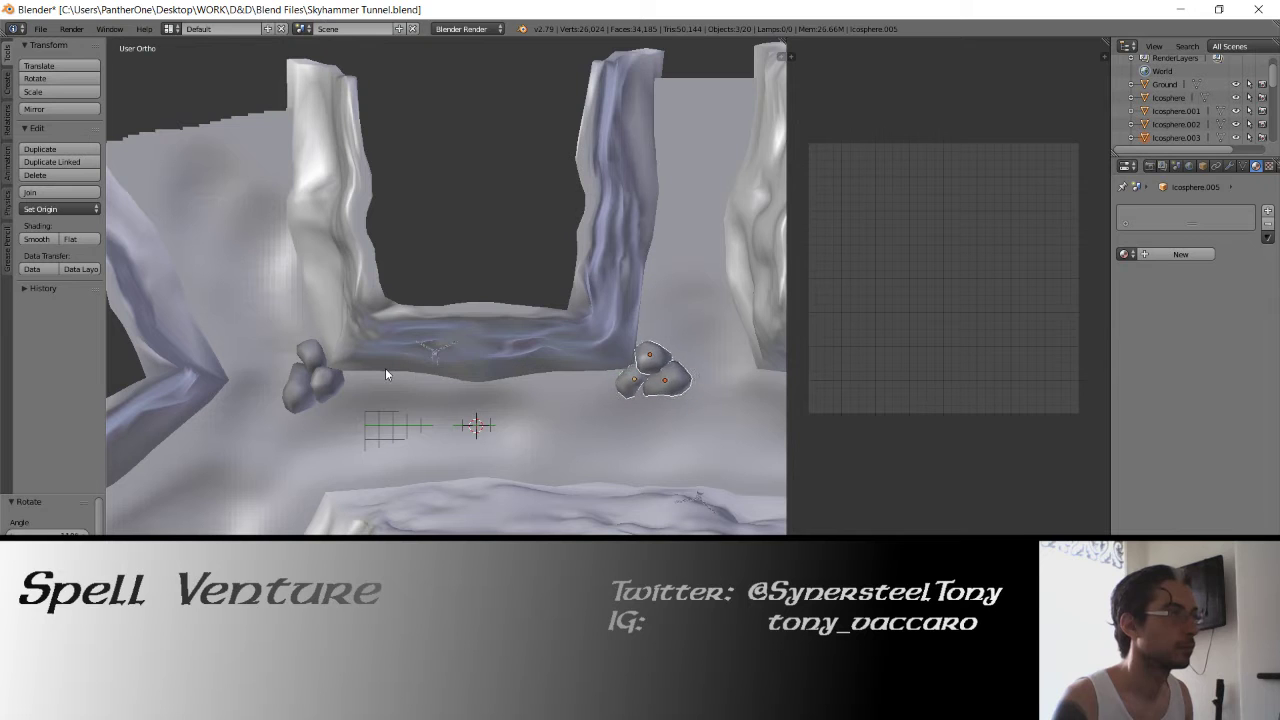
click(422, 358)
key(r)
click(546, 235)
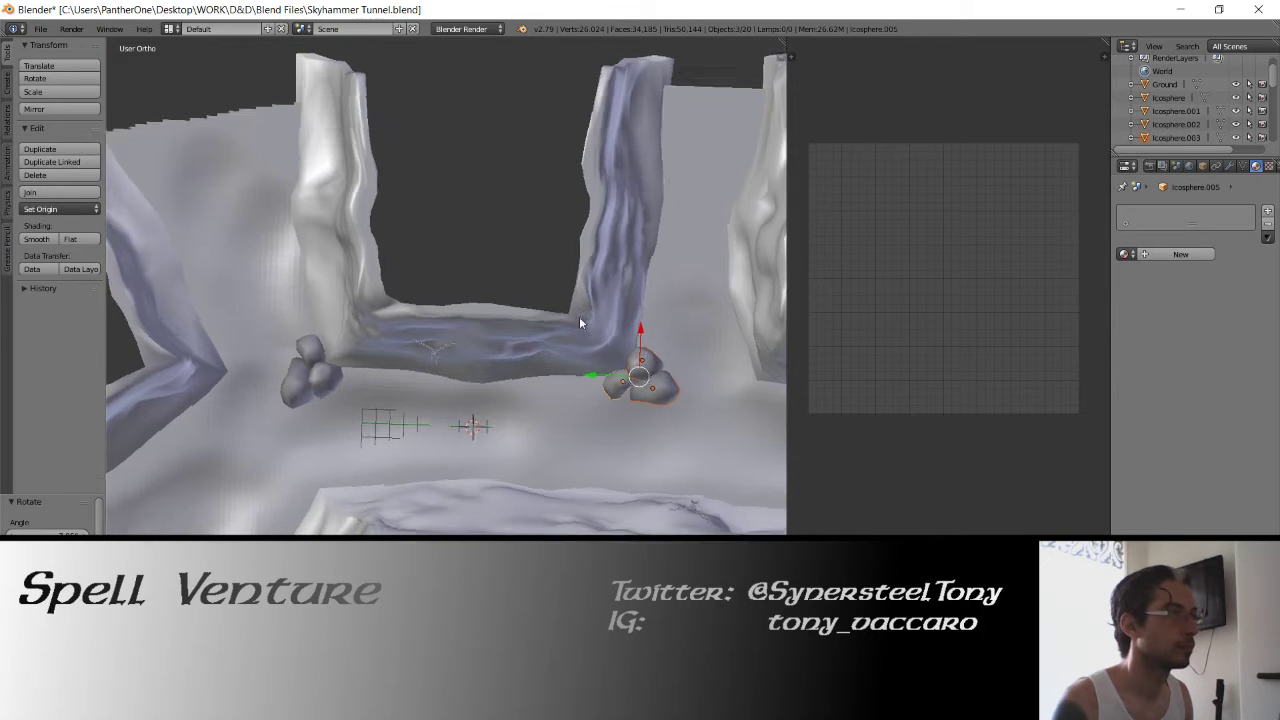
mouse_move(579, 316)
middle_down()
mouse_move(488, 316)
mouse_move(462, 297)
middle_up()
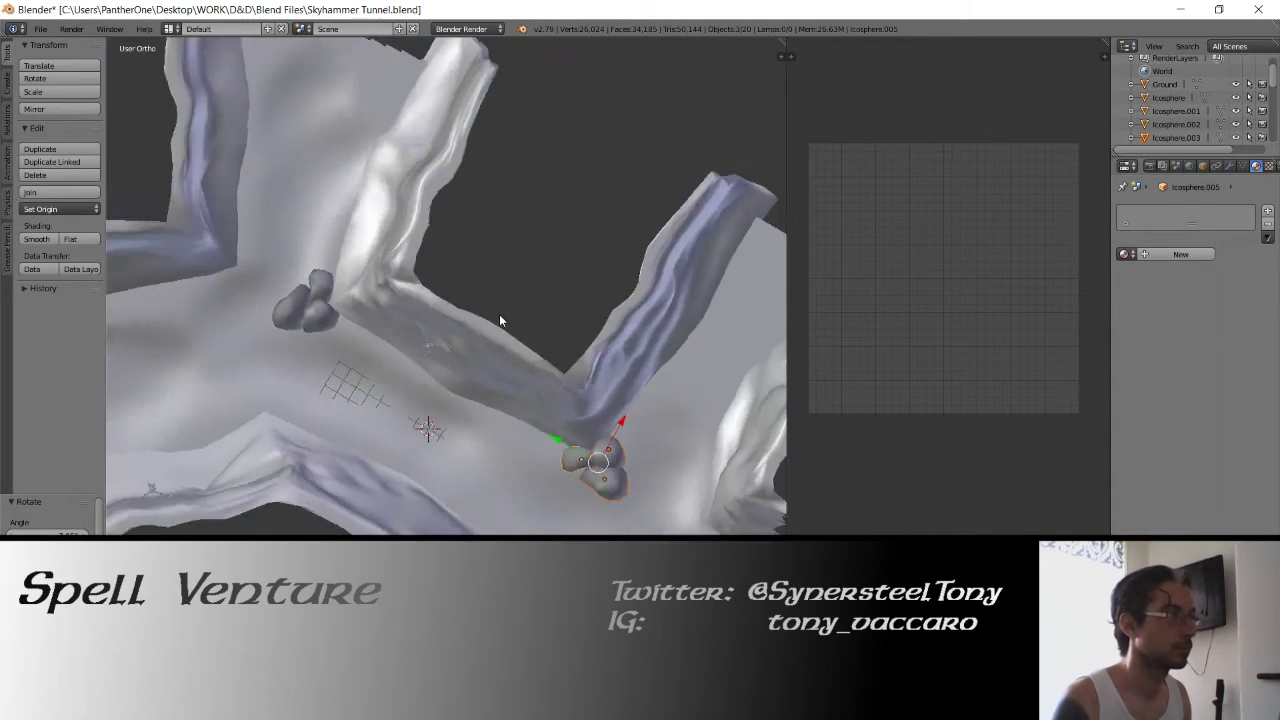
key(g)
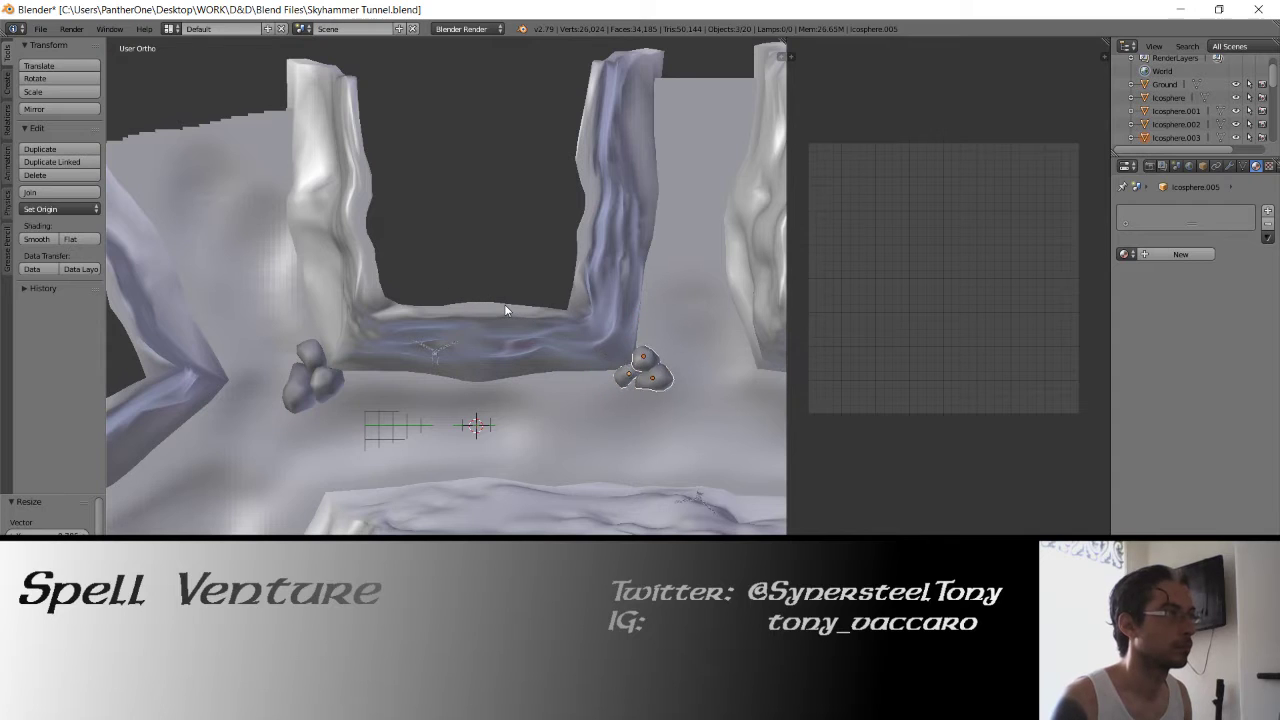
click(504, 302)
Check the copied pile from several angles, then duplicate one of its rocks
middle_drag(557, 403, 383, 433)
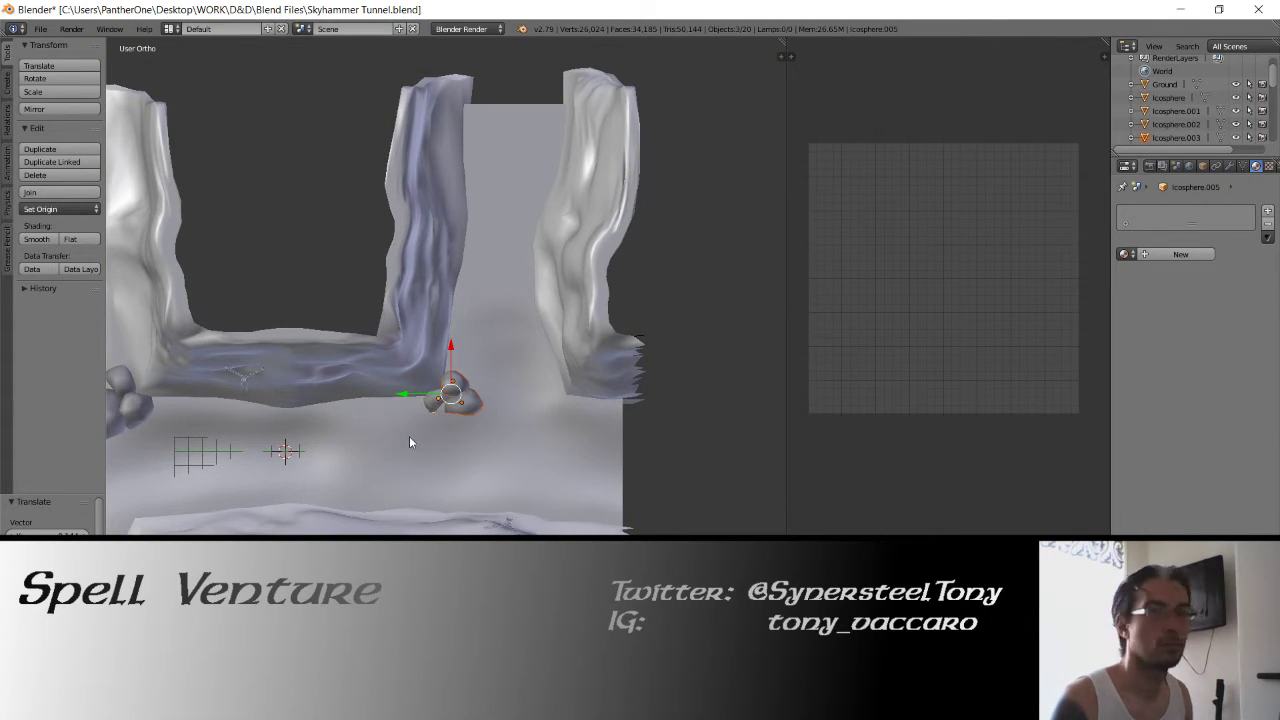
key(KP_Decimal)
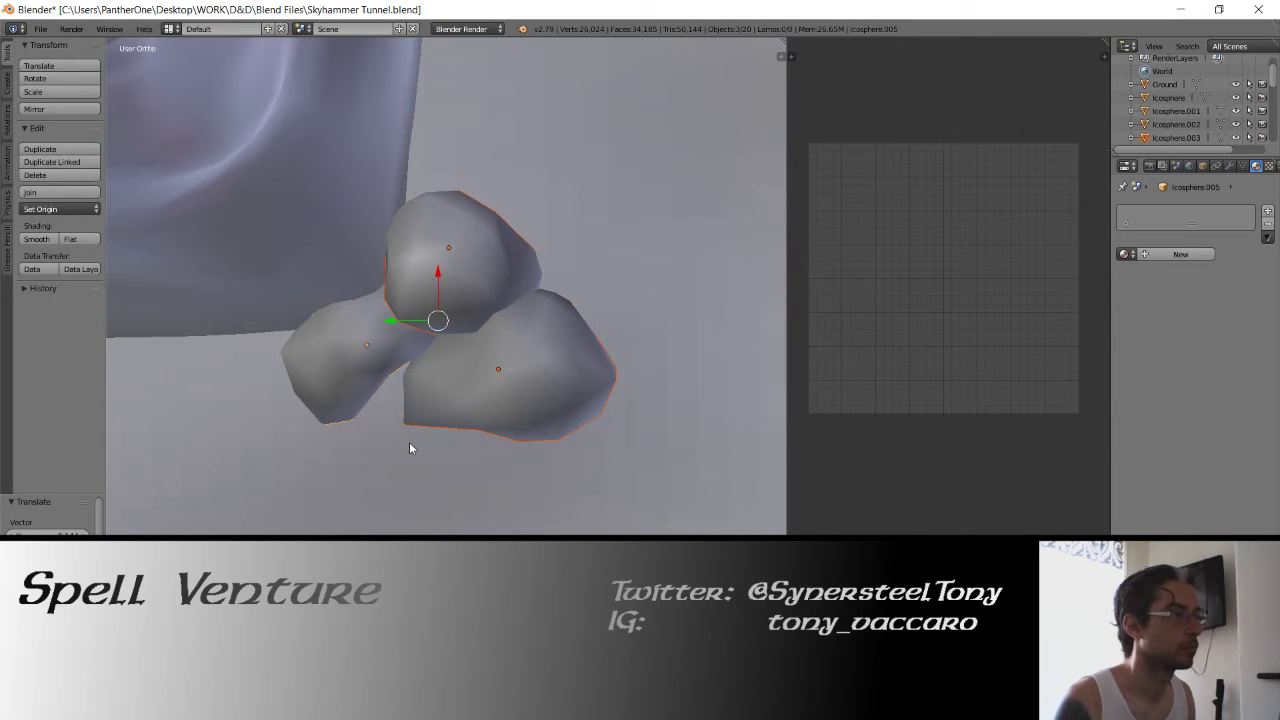
scroll(409, 447, down, 3)
scroll(409, 447, down, 2)
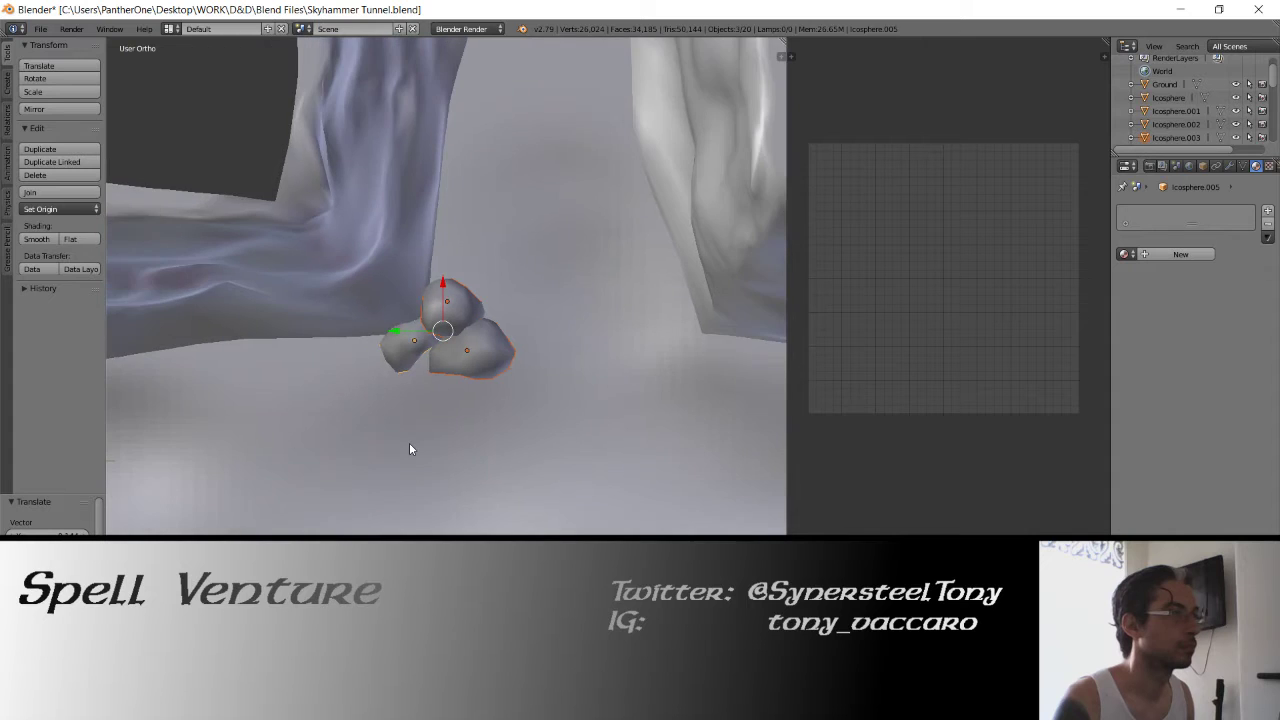
scroll(409, 449, down, 1)
scroll(409, 449, down, 1)
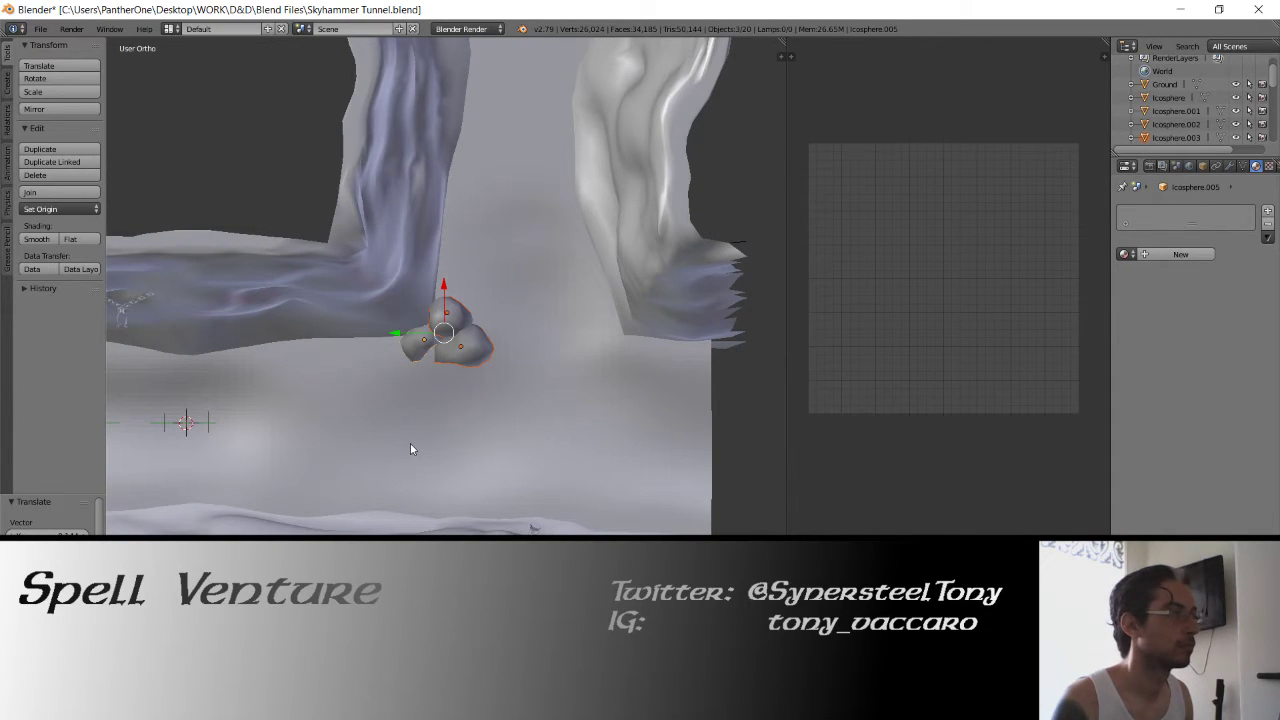
middle_drag(339, 352, 587, 428)
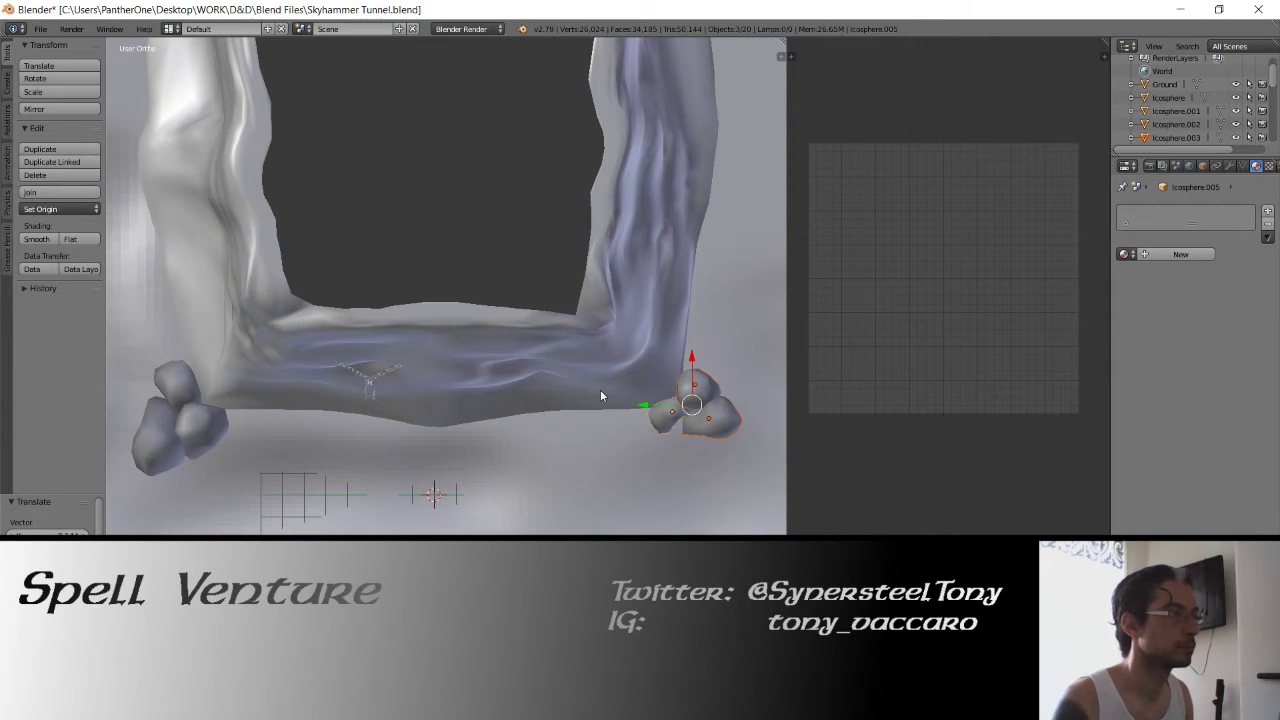
middle_drag(600, 391, 357, 393)
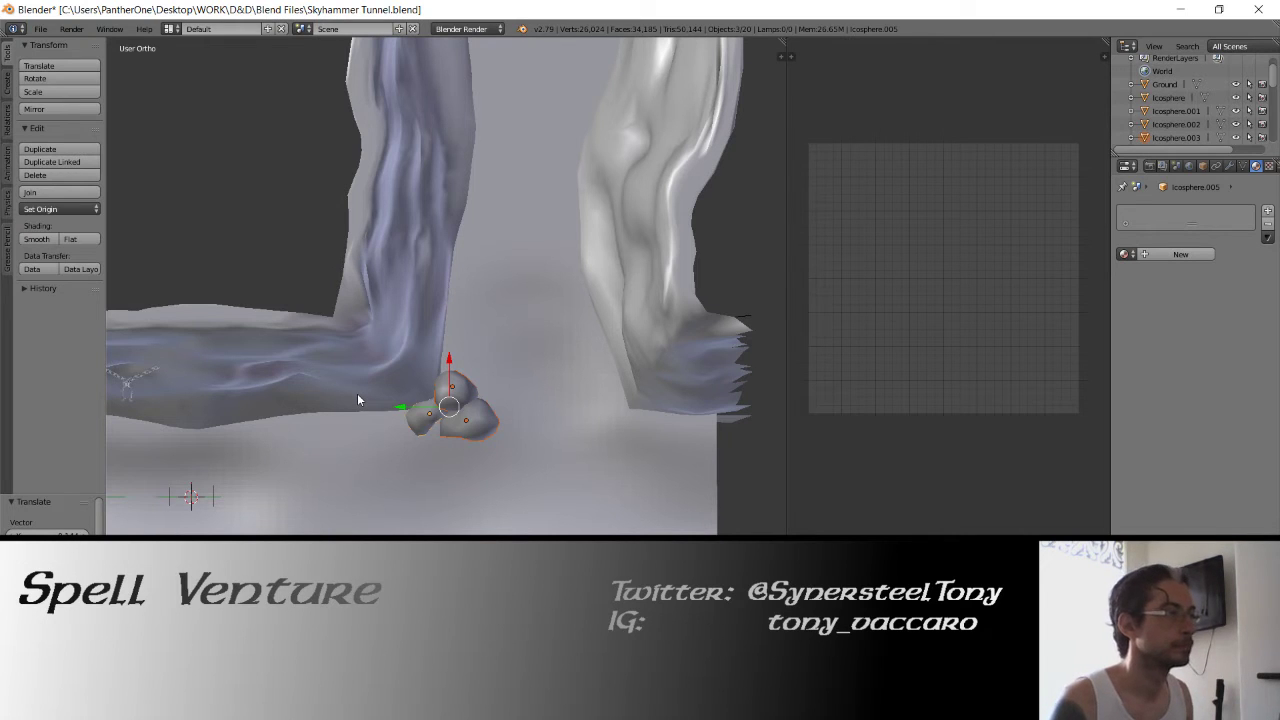
middle_drag(287, 392, 533, 408)
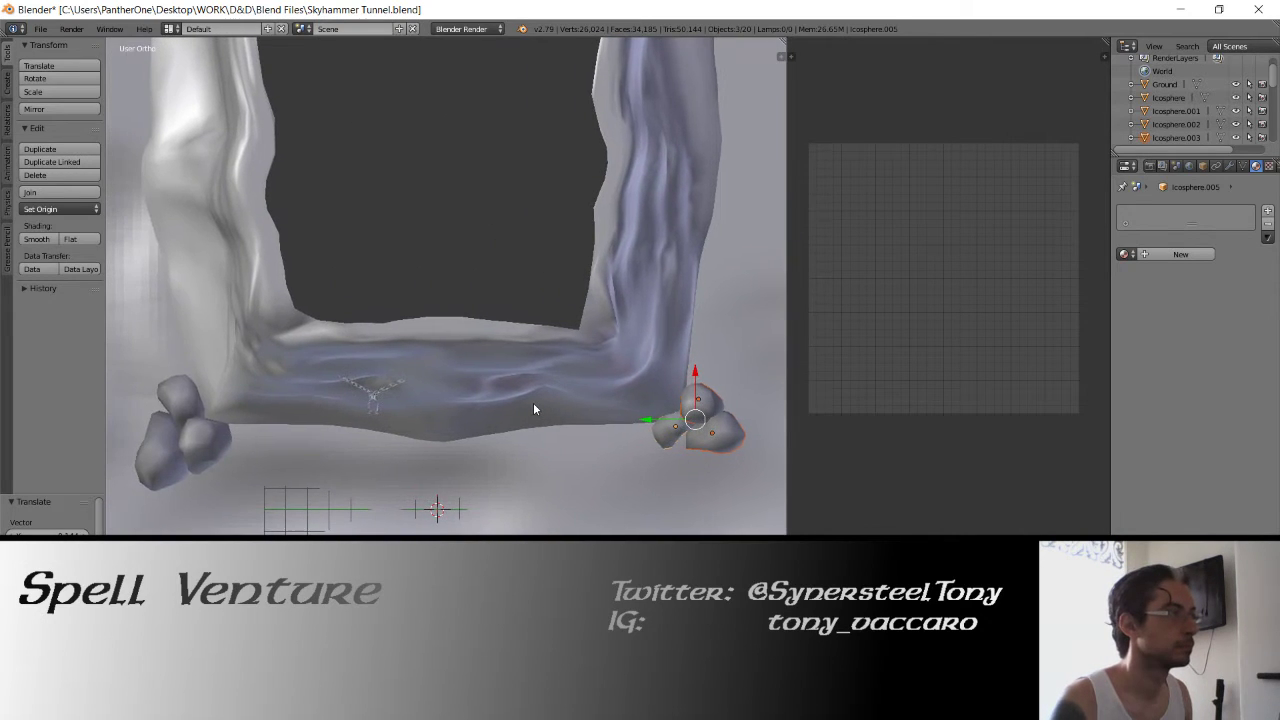
scroll(533, 402, down, 2)
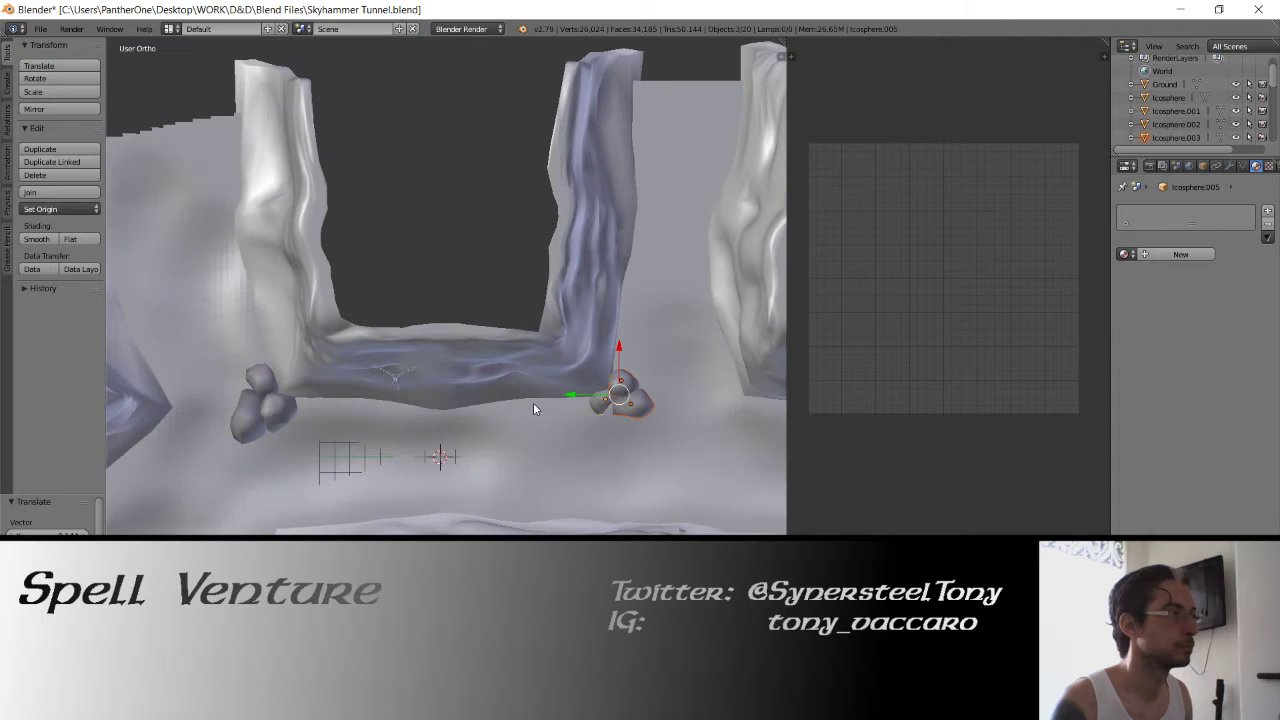
middle_drag(533, 402, 451, 391)
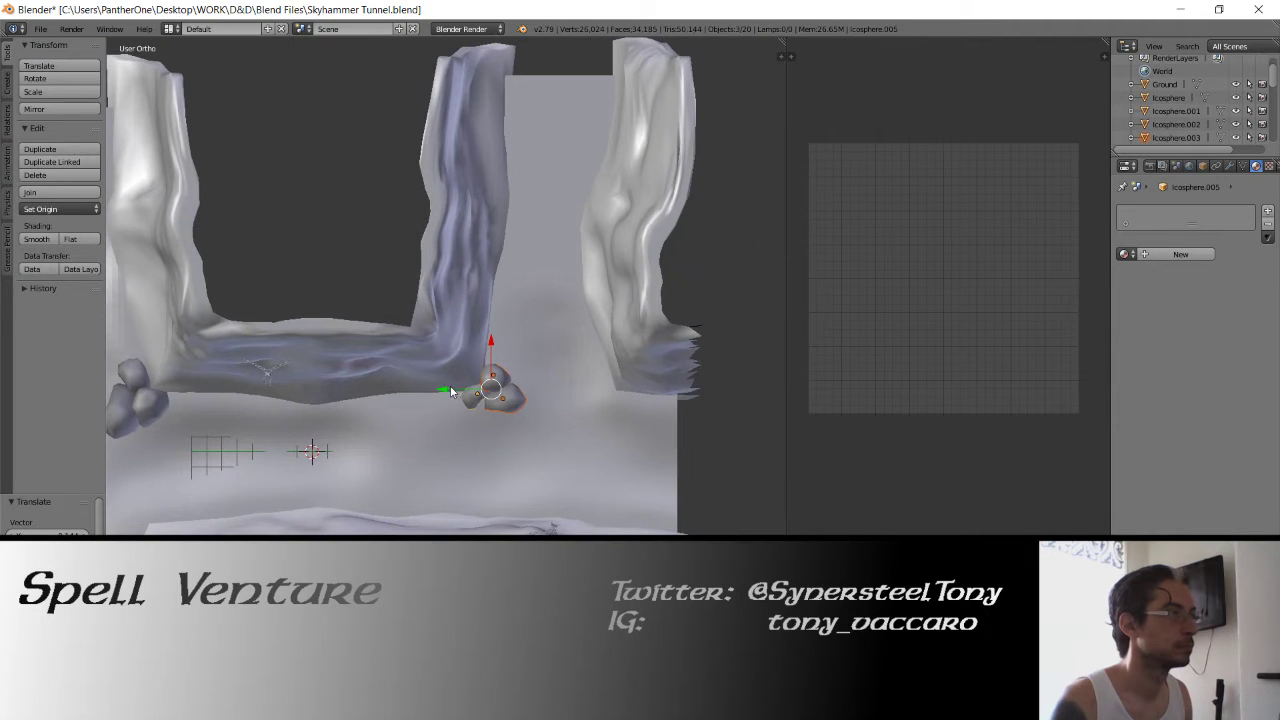
right_click(509, 399)
key(shift+d)
Drop the copied rock beside the cluster and rotate it twice
click(521, 278)
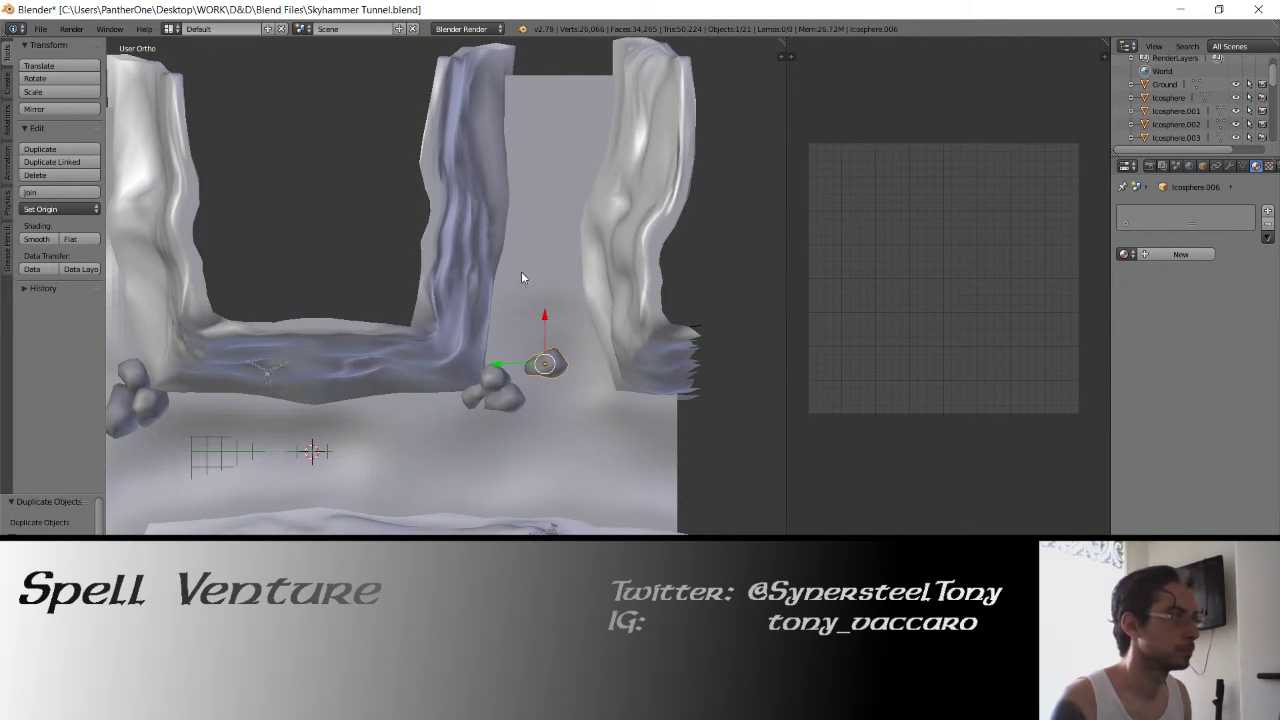
key(r)
click(668, 335)
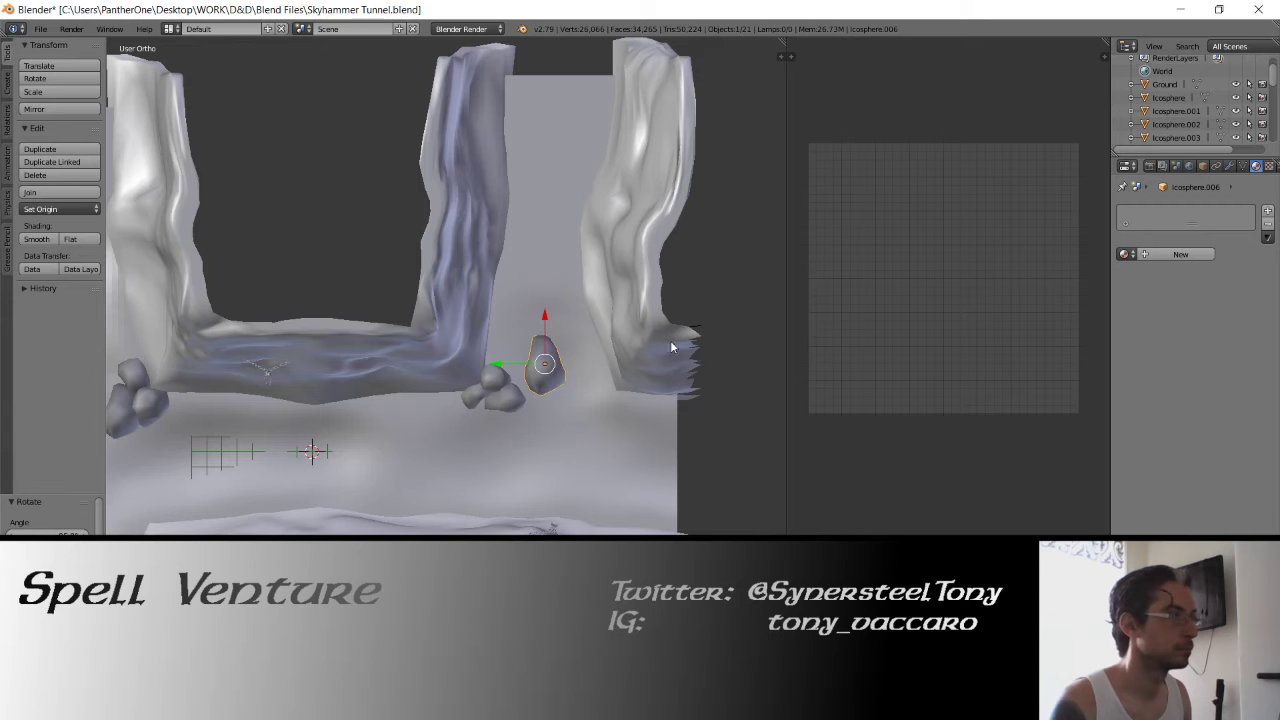
key(r)
click(600, 282)
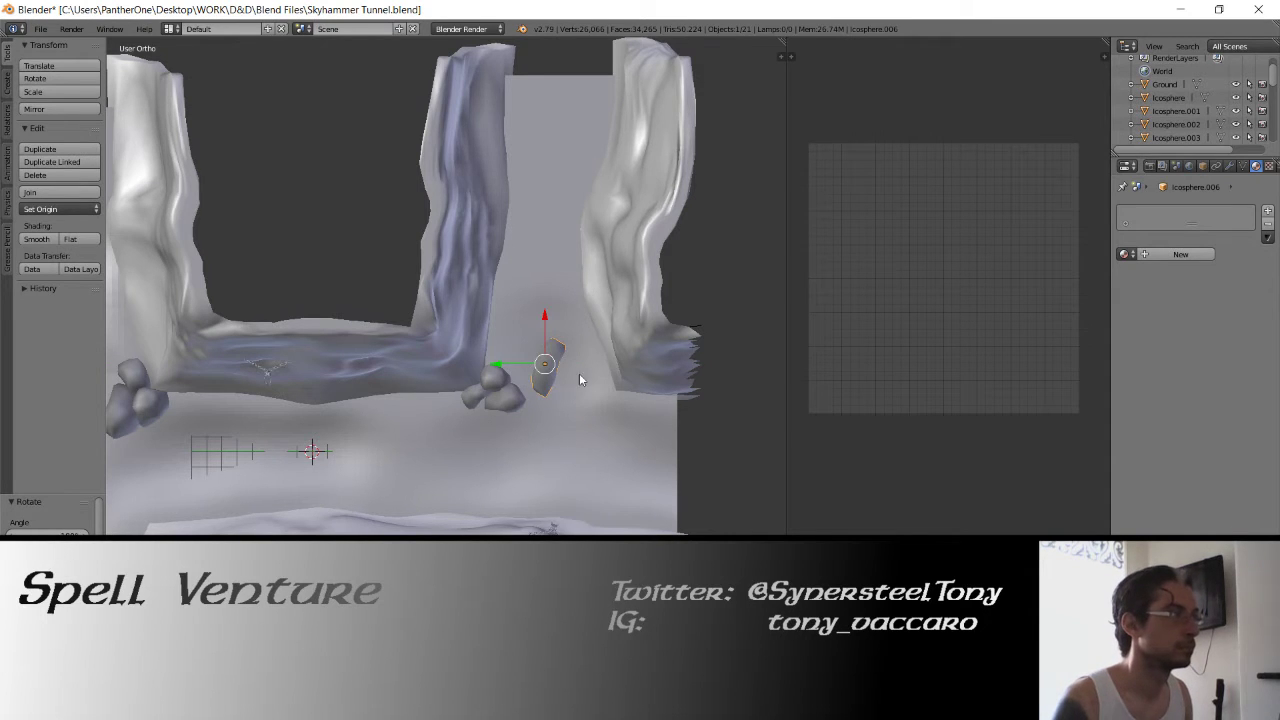
Raise the copied rock upward beside the wall
key(Tab)
scroll(579, 379, up, 3)
key(z)
key(z)
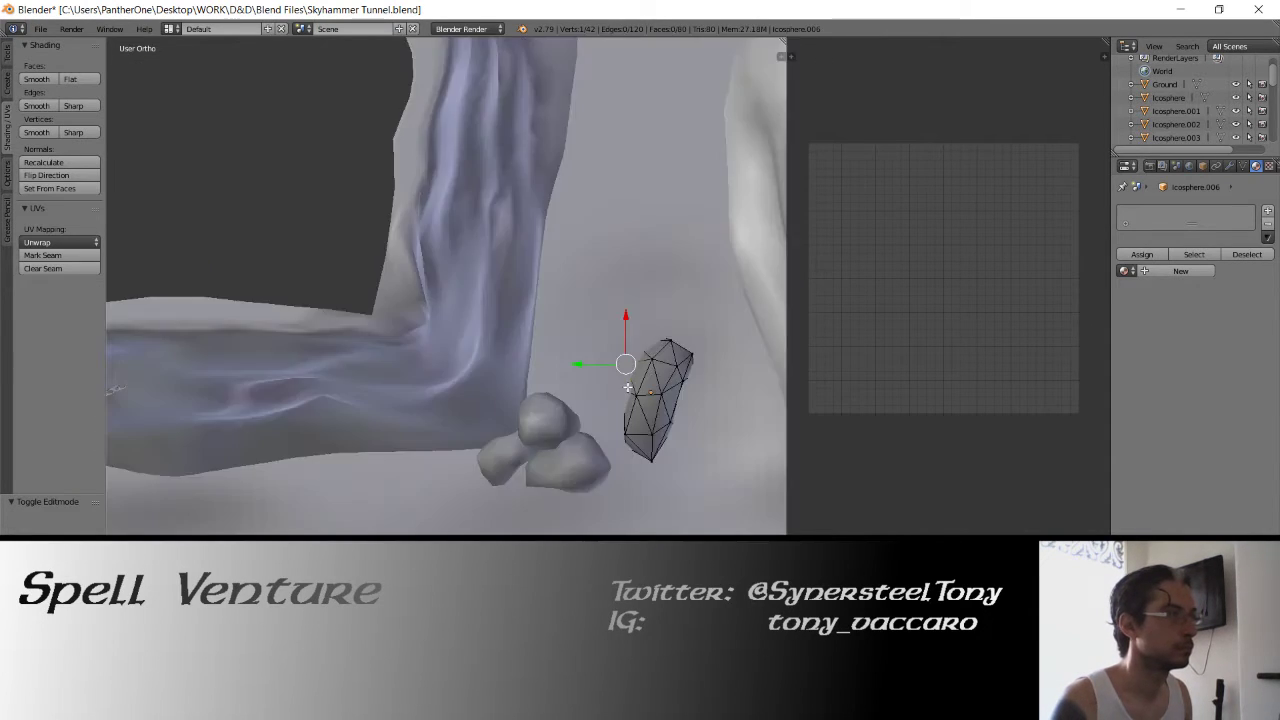
key(Tab)
mouse_move(628, 387)
middle_down()
mouse_move(610, 382)
mouse_move(579, 430)
mouse_move(539, 436)
mouse_move(561, 460)
middle_up()
click(577, 392)
key(KP_6)
key(KP_6)
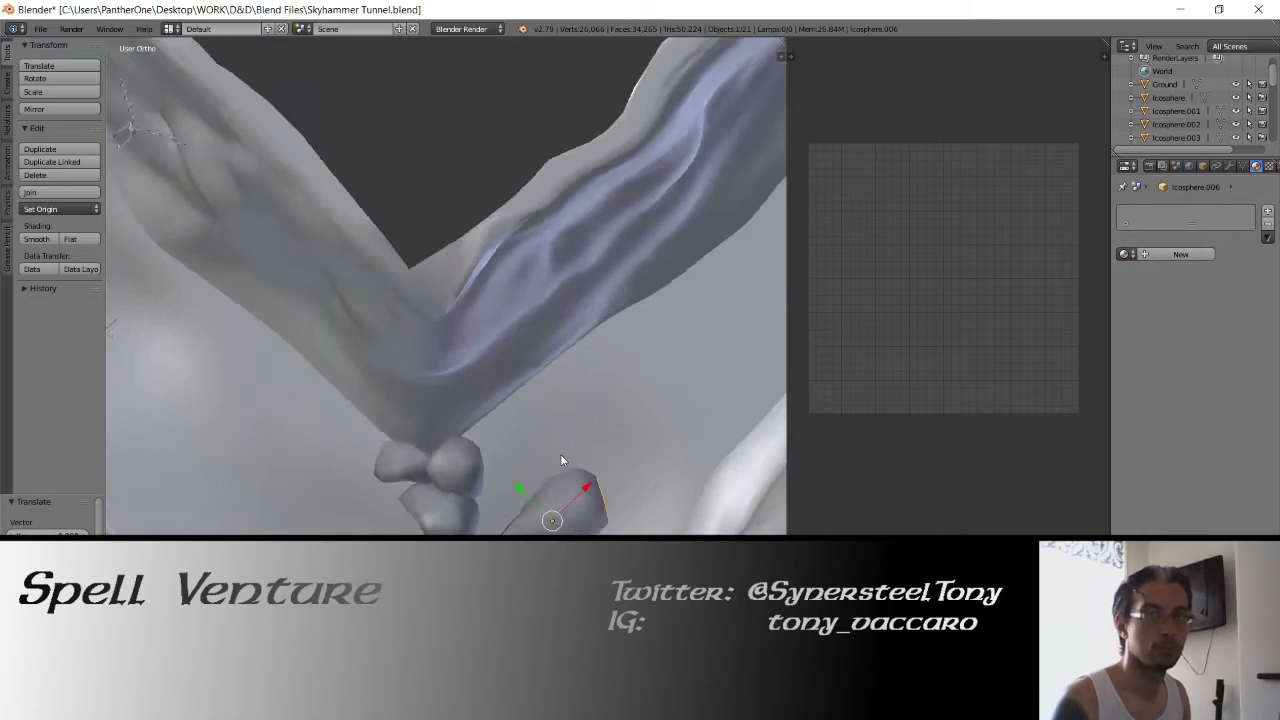
key(KP_6)
key(KP_6)
Reshape the rock's mesh into a taller, pointed stone by pulling and stretching its vertices
key(Tab)
middle_drag(561, 460, 521, 441)
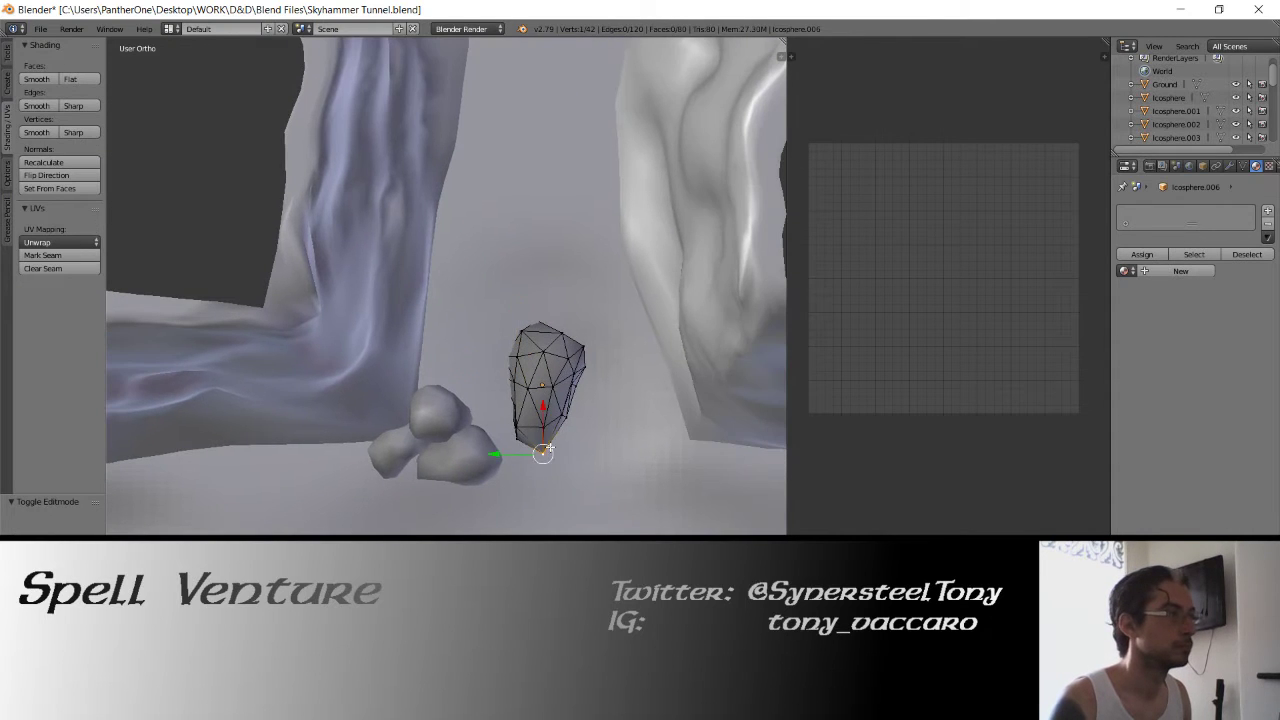
drag(548, 449, 530, 405)
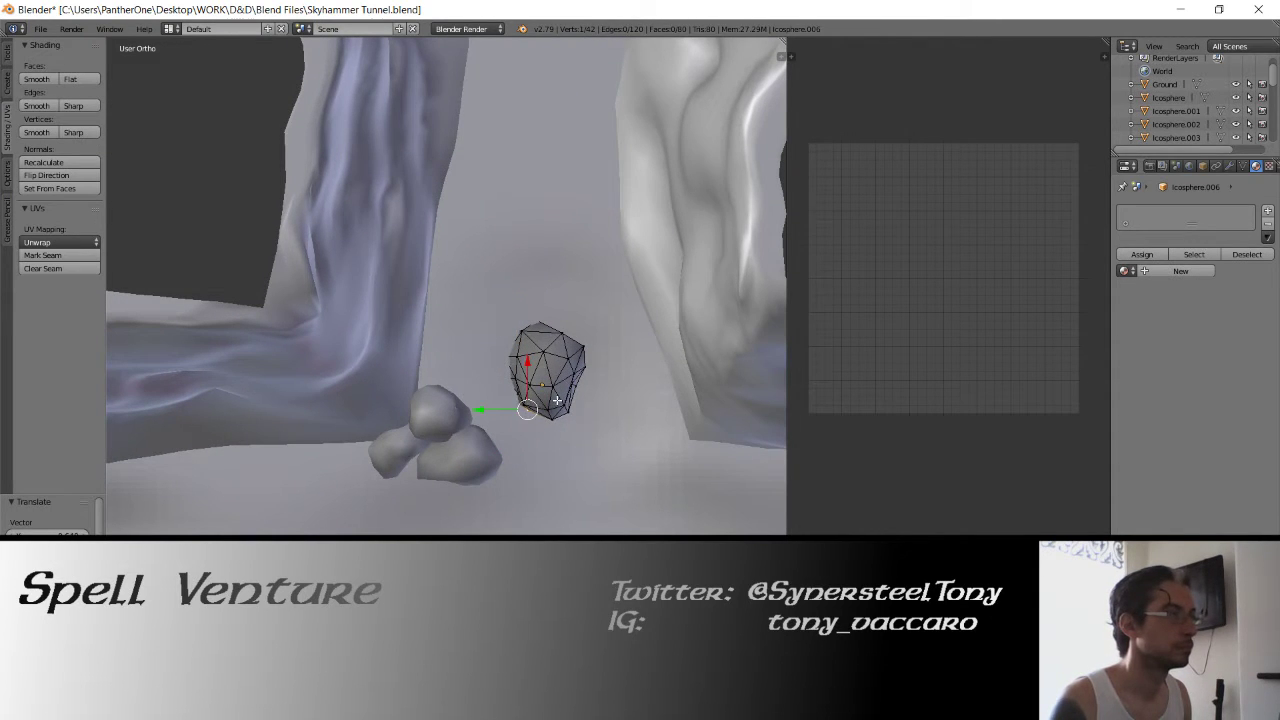
drag(609, 394, 640, 408)
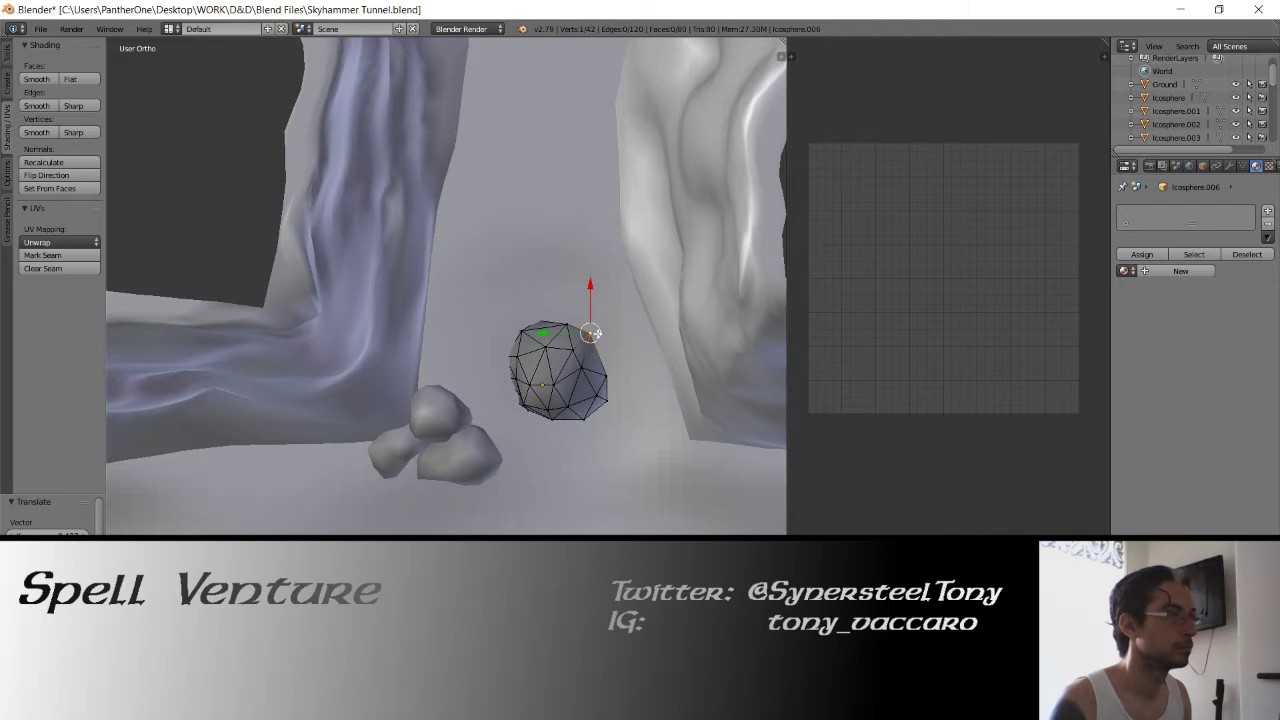
key(z)
right_click(577, 363)
key(z)
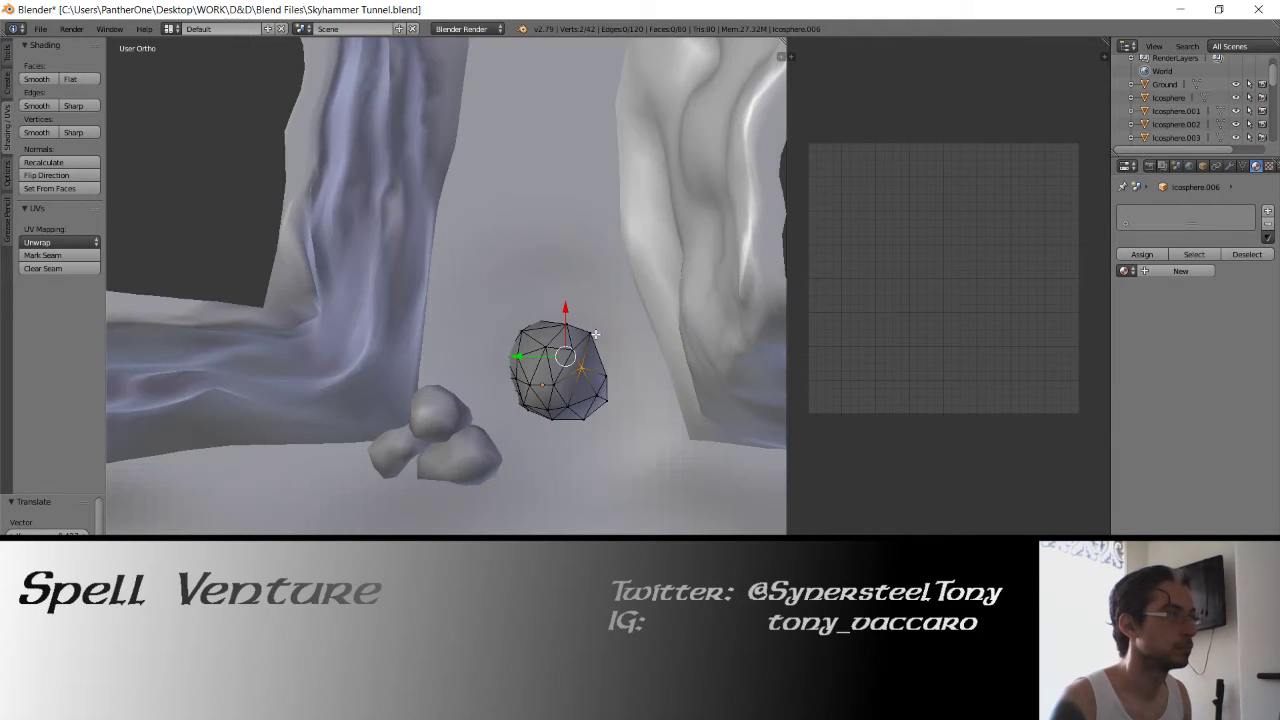
right_click(568, 314)
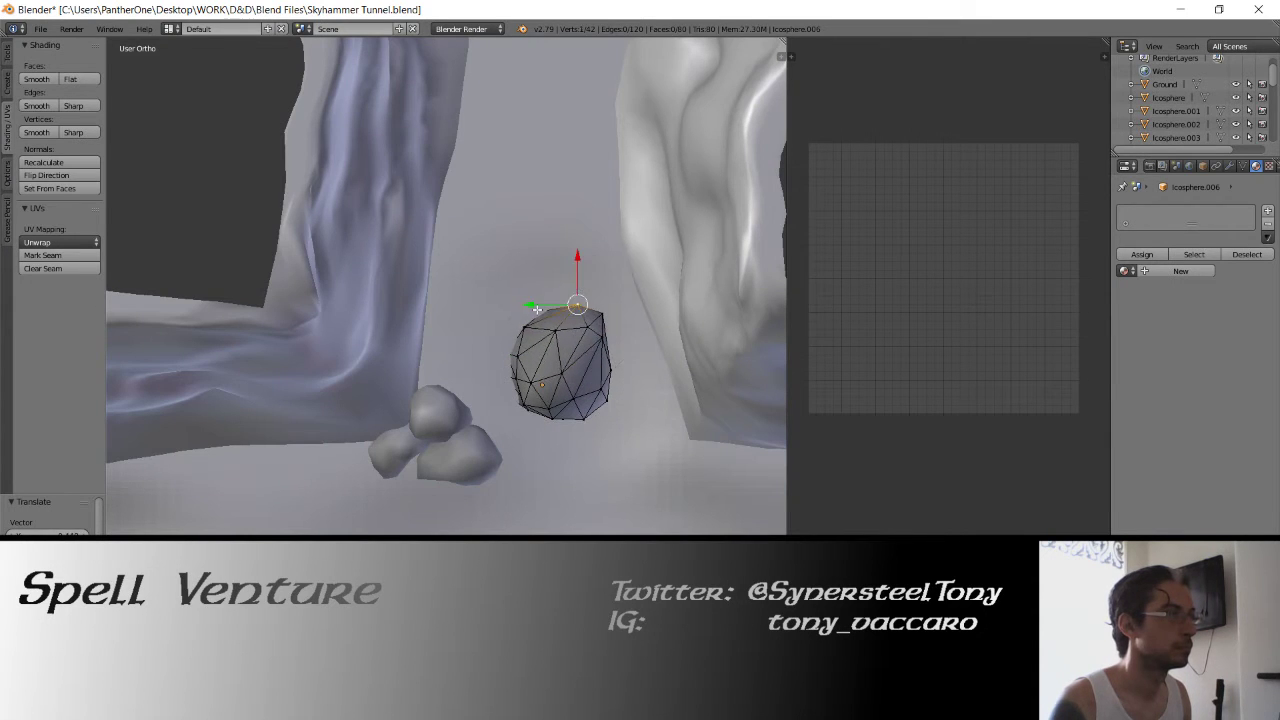
right_click(552, 415)
key(g)
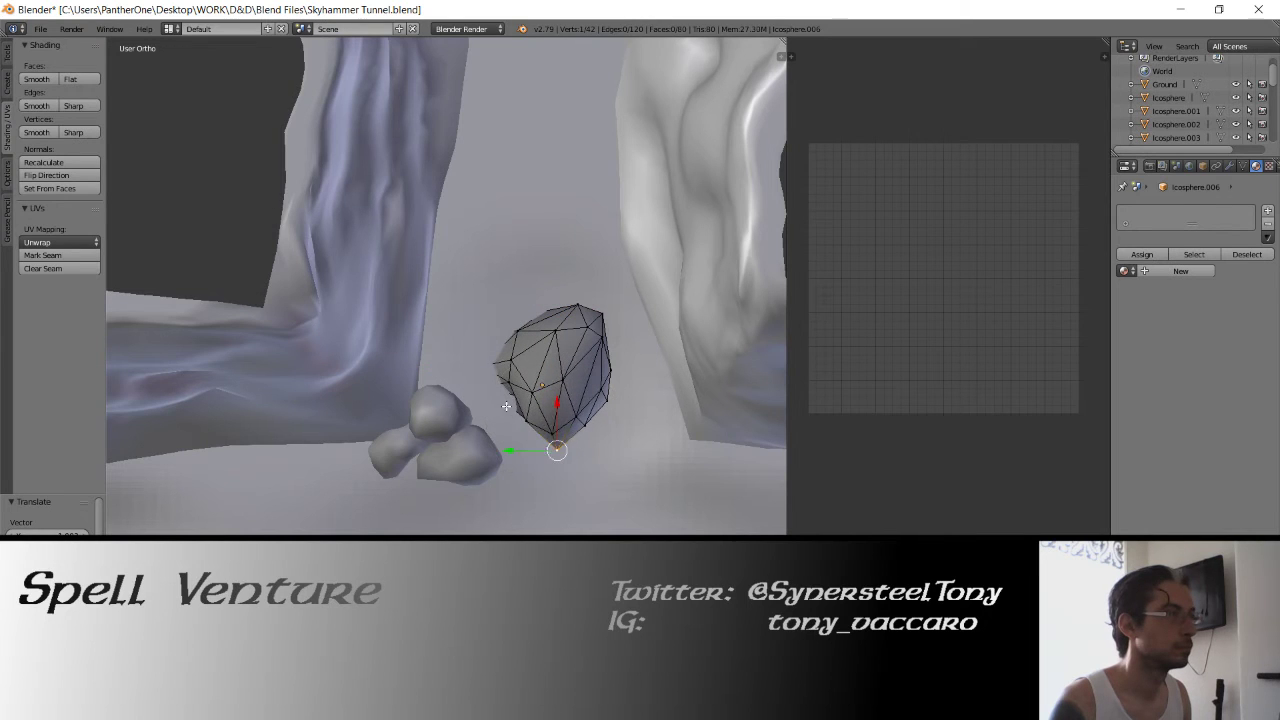
click(508, 443)
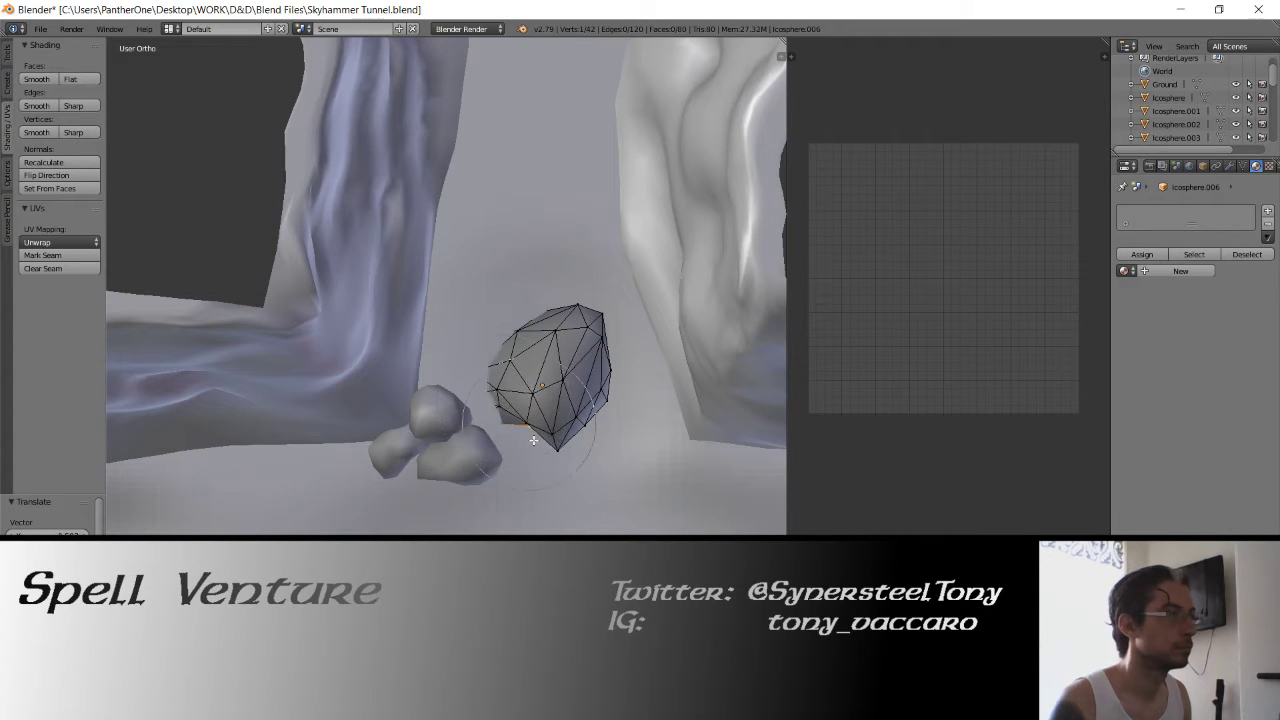
Set the boulder against the rock cluster and select it with the neighbouring rocks
key(Tab)
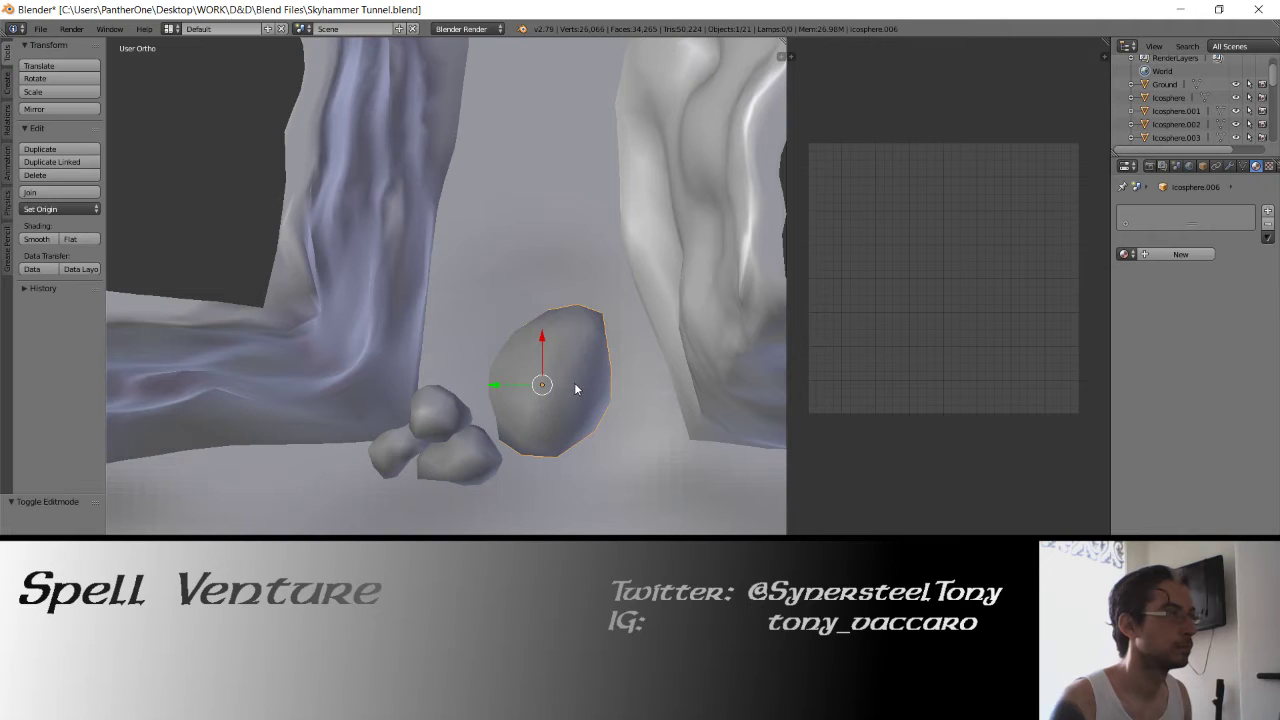
key(s)
key(g)
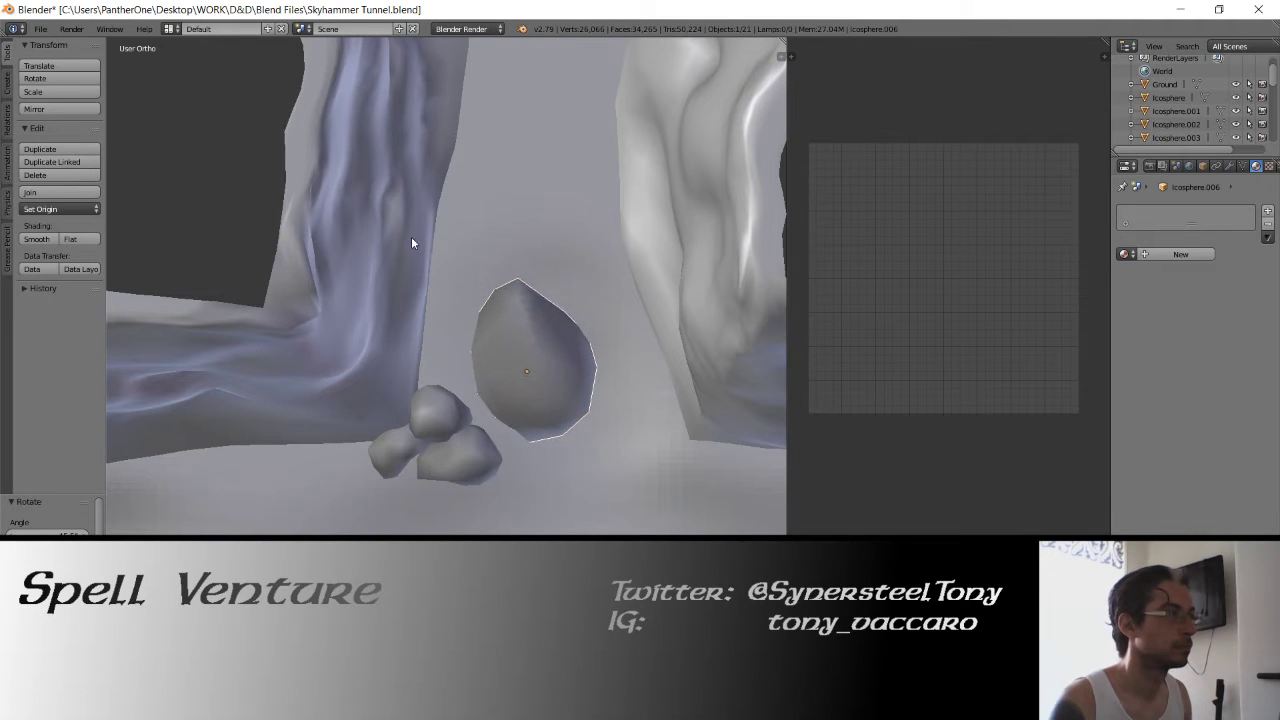
click(382, 251)
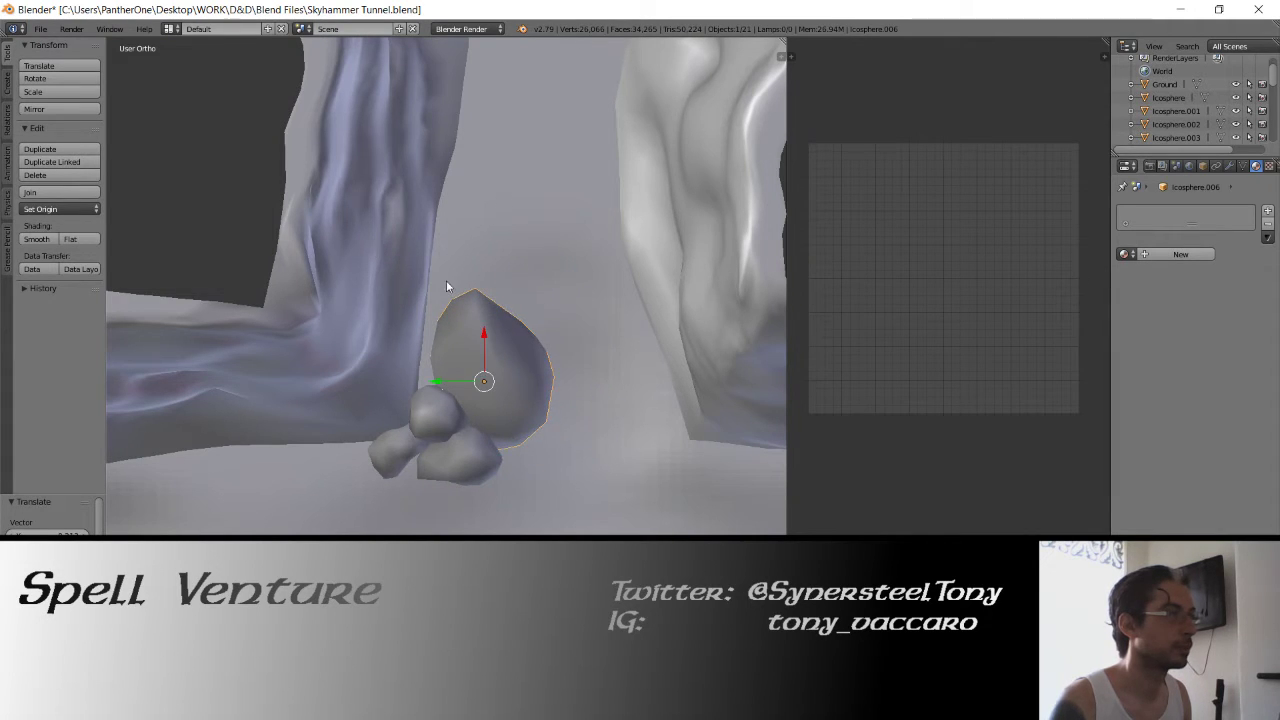
middle_drag(446, 282, 459, 330)
middle_drag(365, 355, 564, 360)
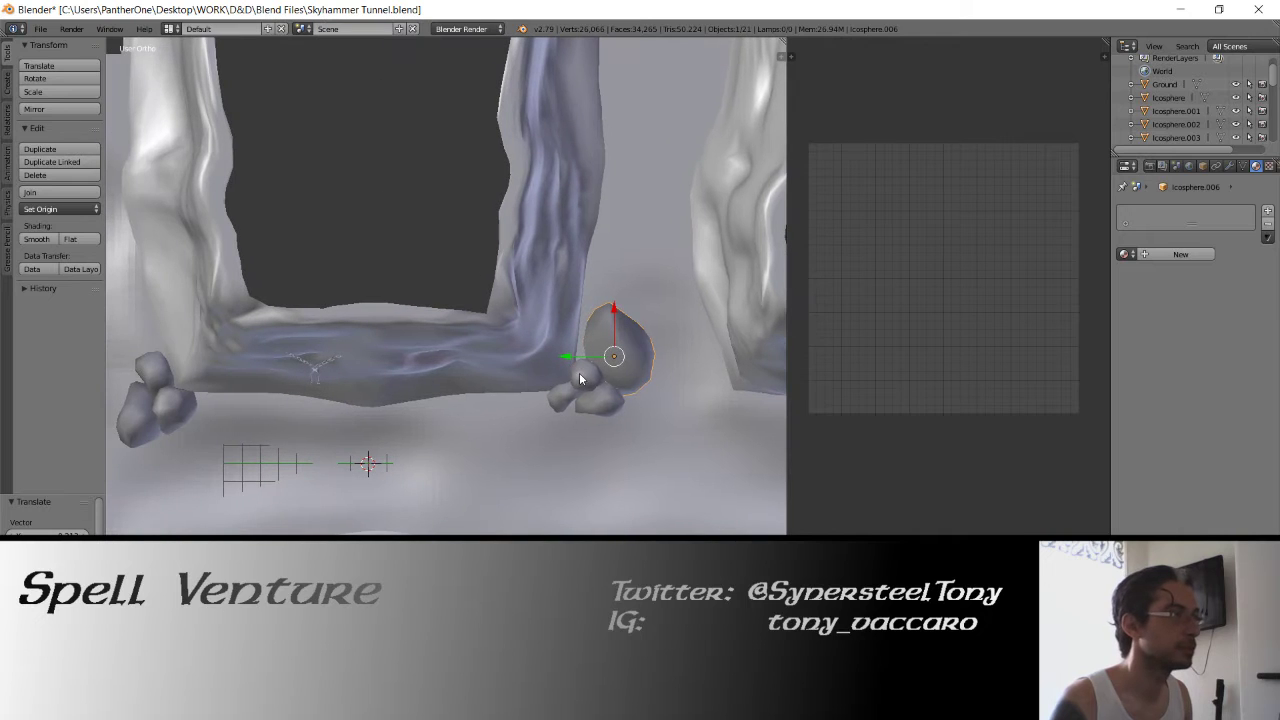
shift+right_click(582, 384)
shift+right_click(595, 400)
Join the right-hand four rocks into one object, then join the left rock group too
shift+right_click(560, 398)
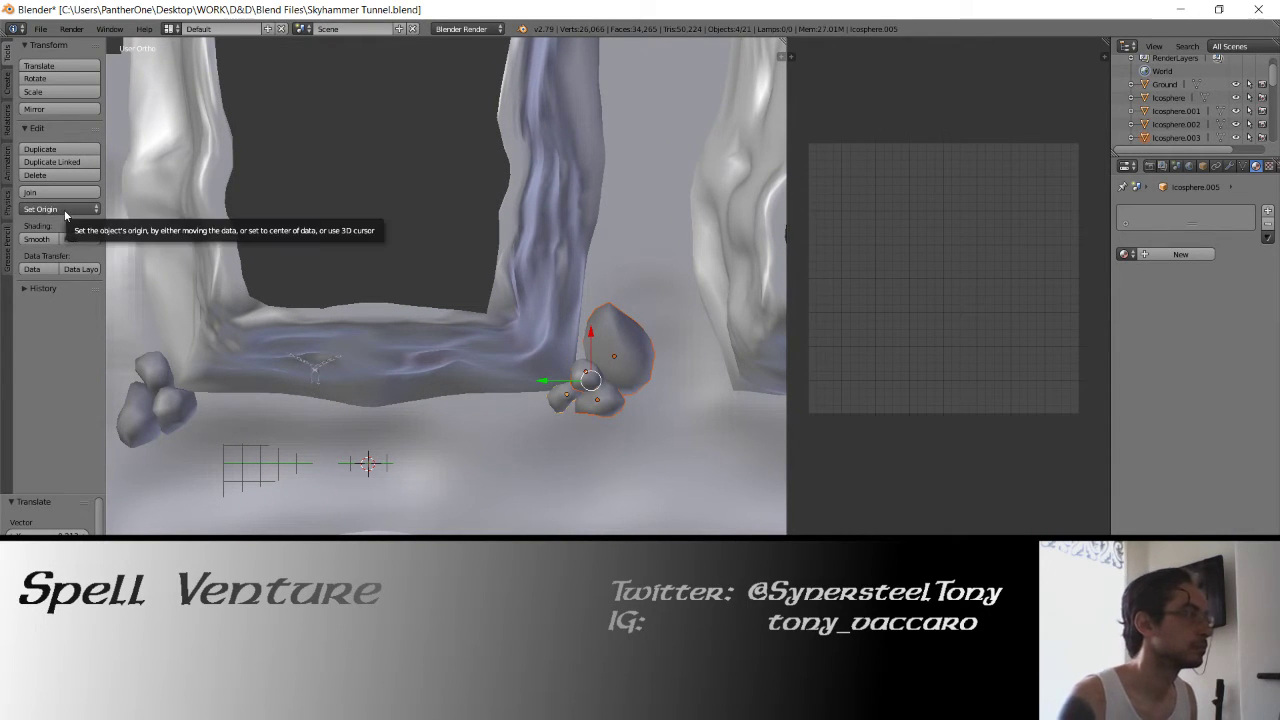
key(ctrl+j)
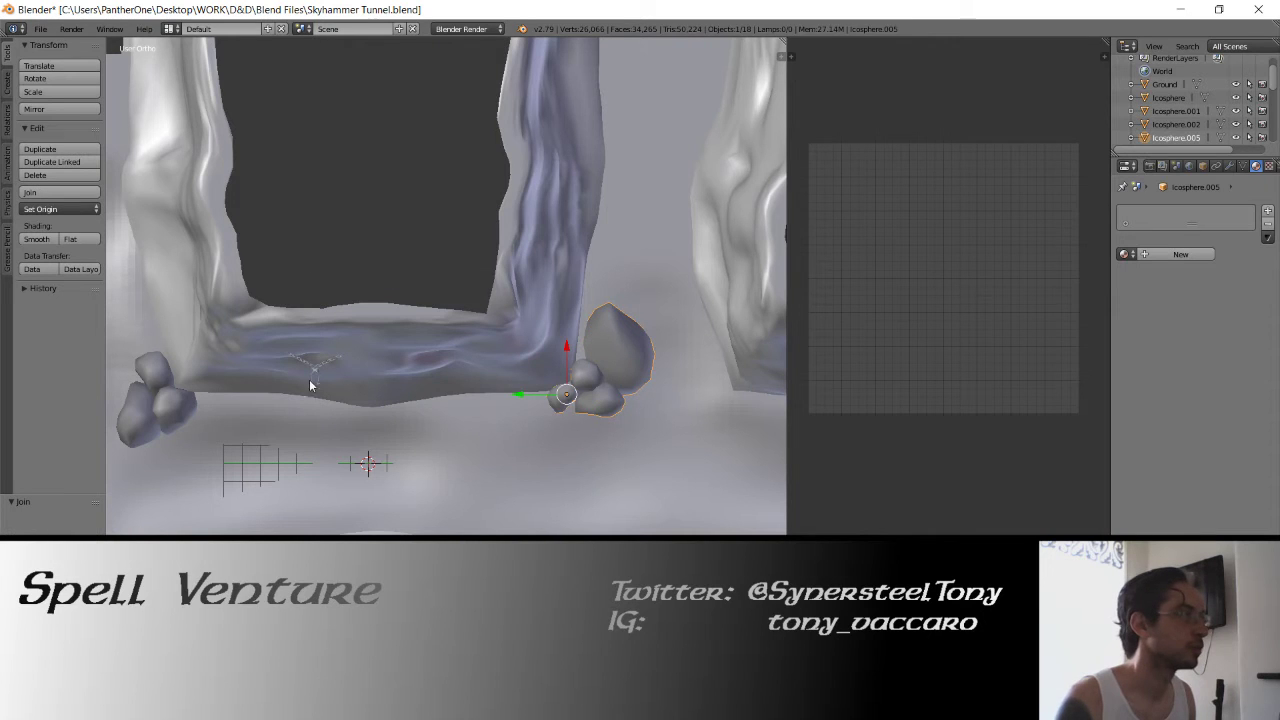
right_click(158, 402)
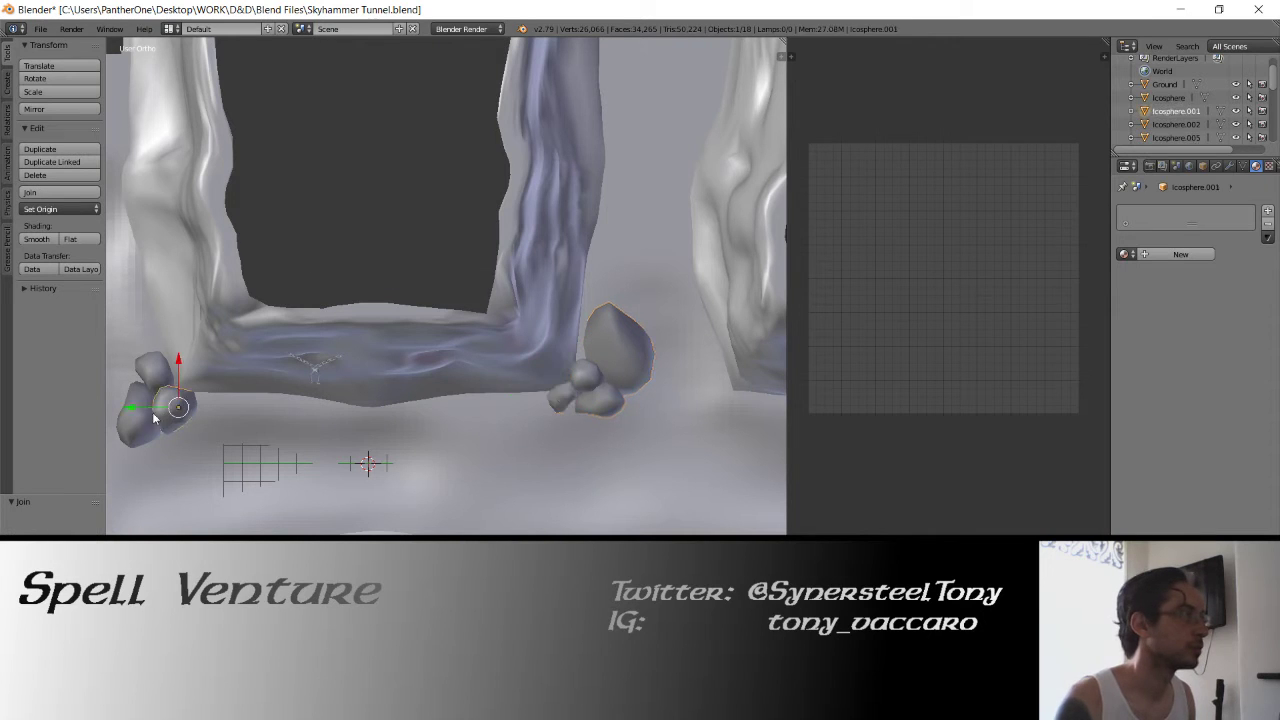
click(41, 194)
Move both rock groups onto layer 2
shift+right_click(612, 364)
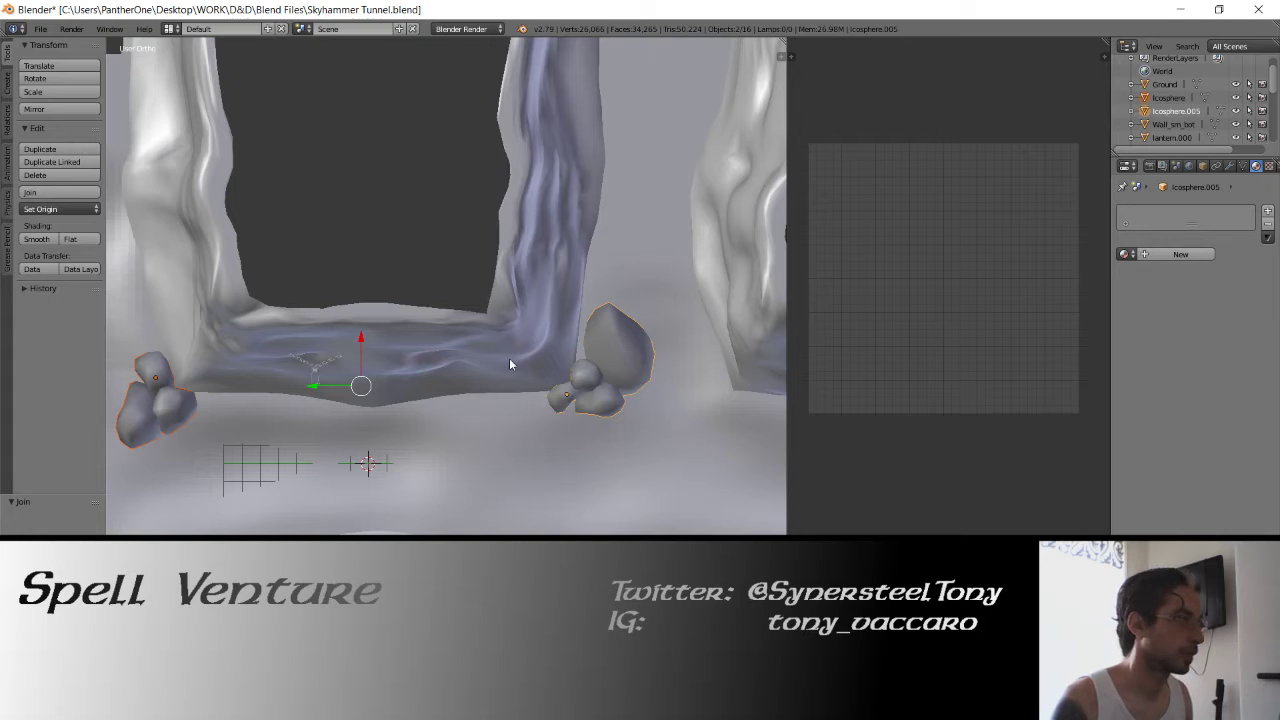
key(m)
key(2)
key(2)
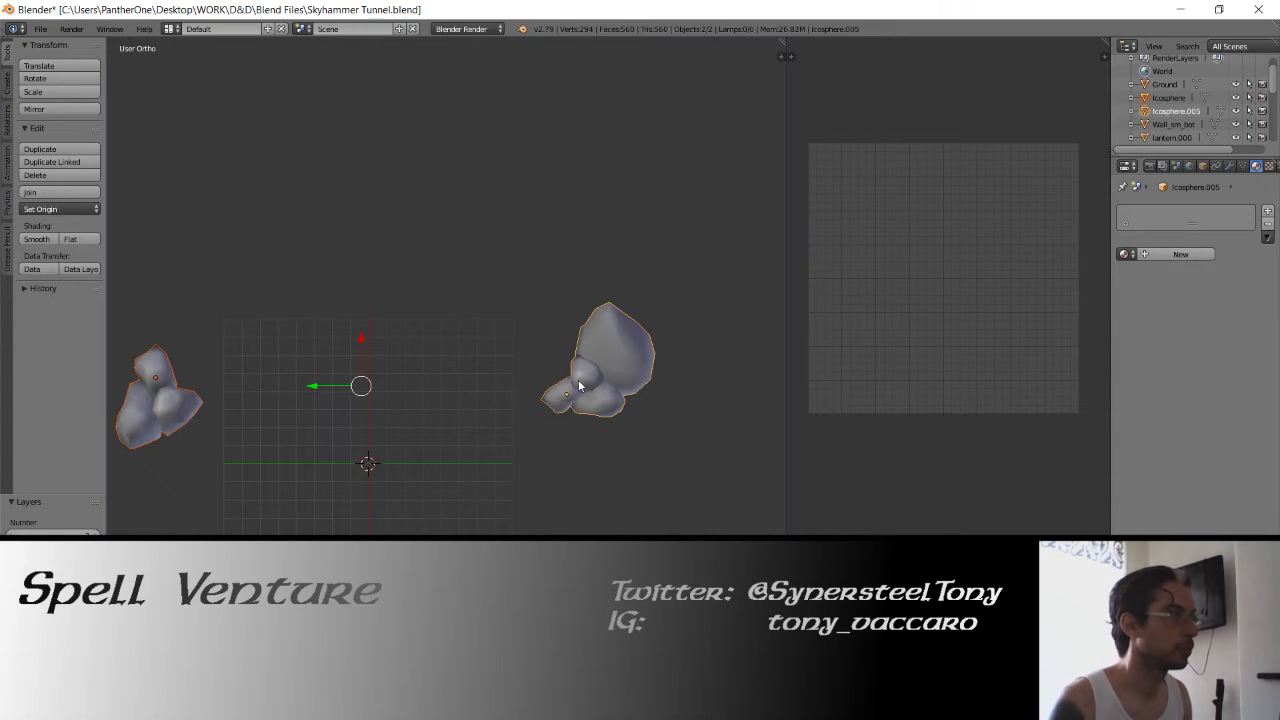
key(Tab)
shift+middle_drag(578, 386, 502, 352)
Box-select the rock's lower faces from the front view in wireframe
key(a)
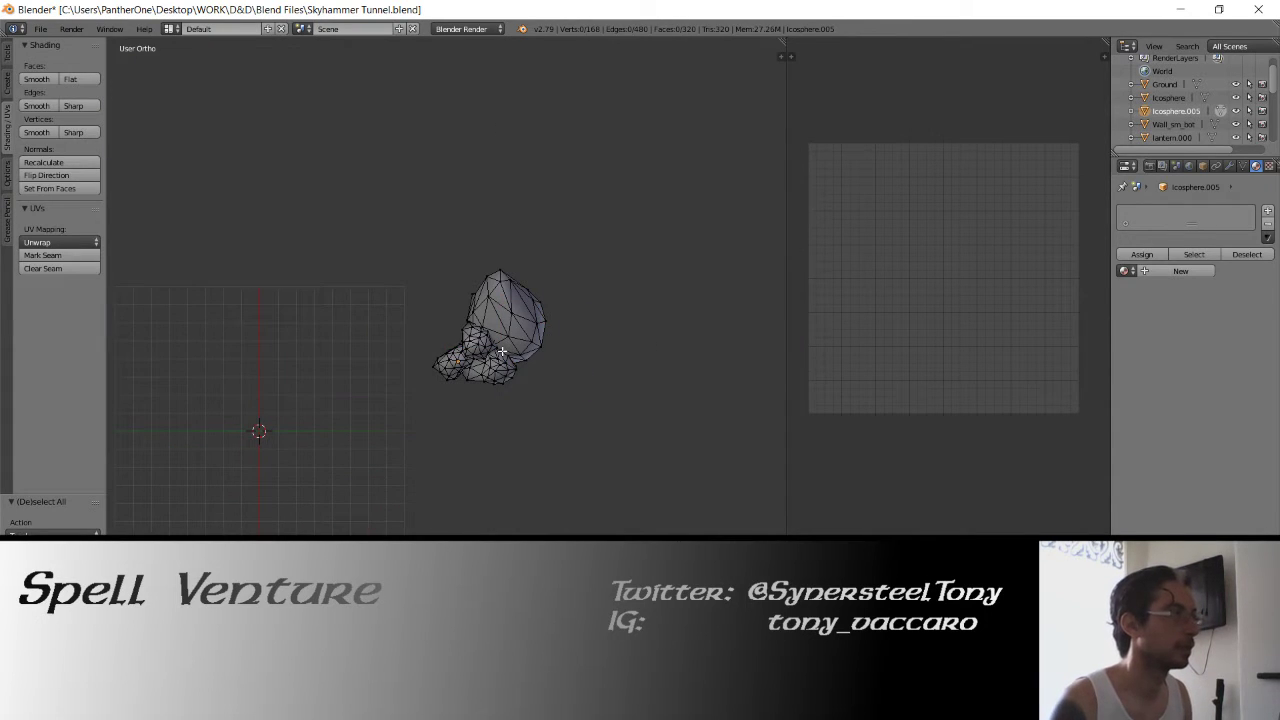
key(KP_1)
key(z)
scroll(508, 395, up, 4)
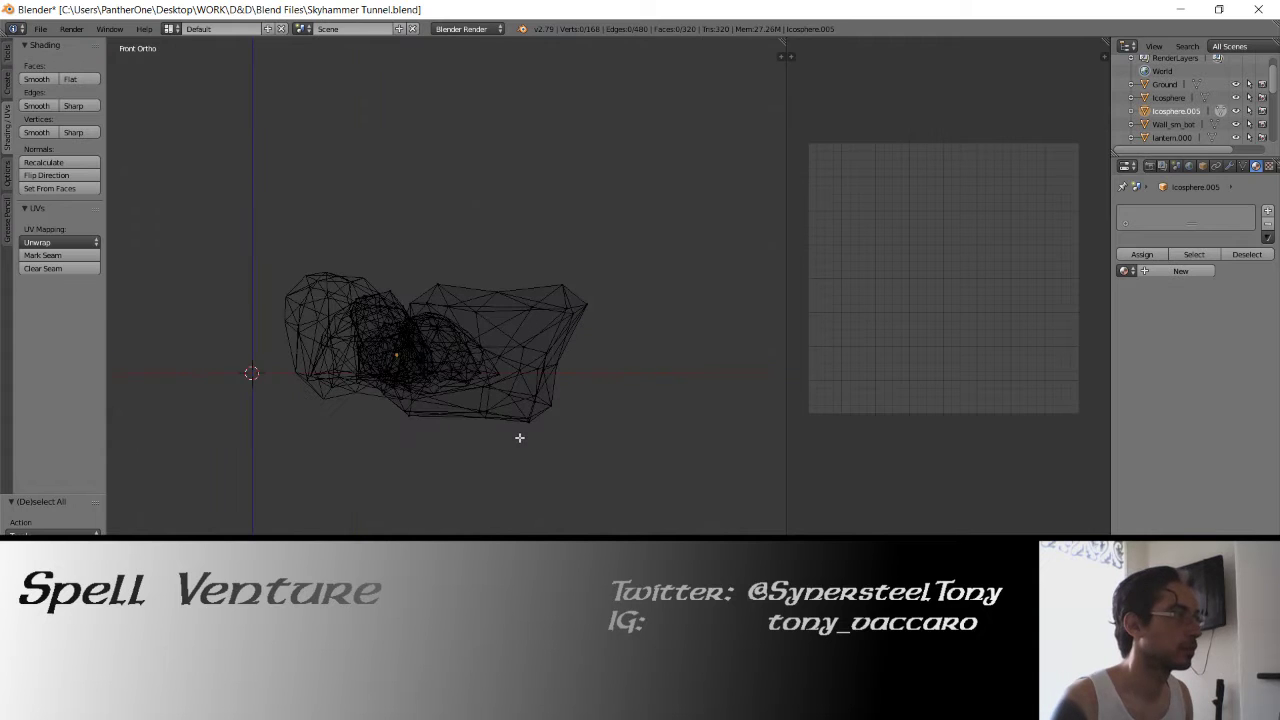
key(b)
drag(314, 482, 585, 360)
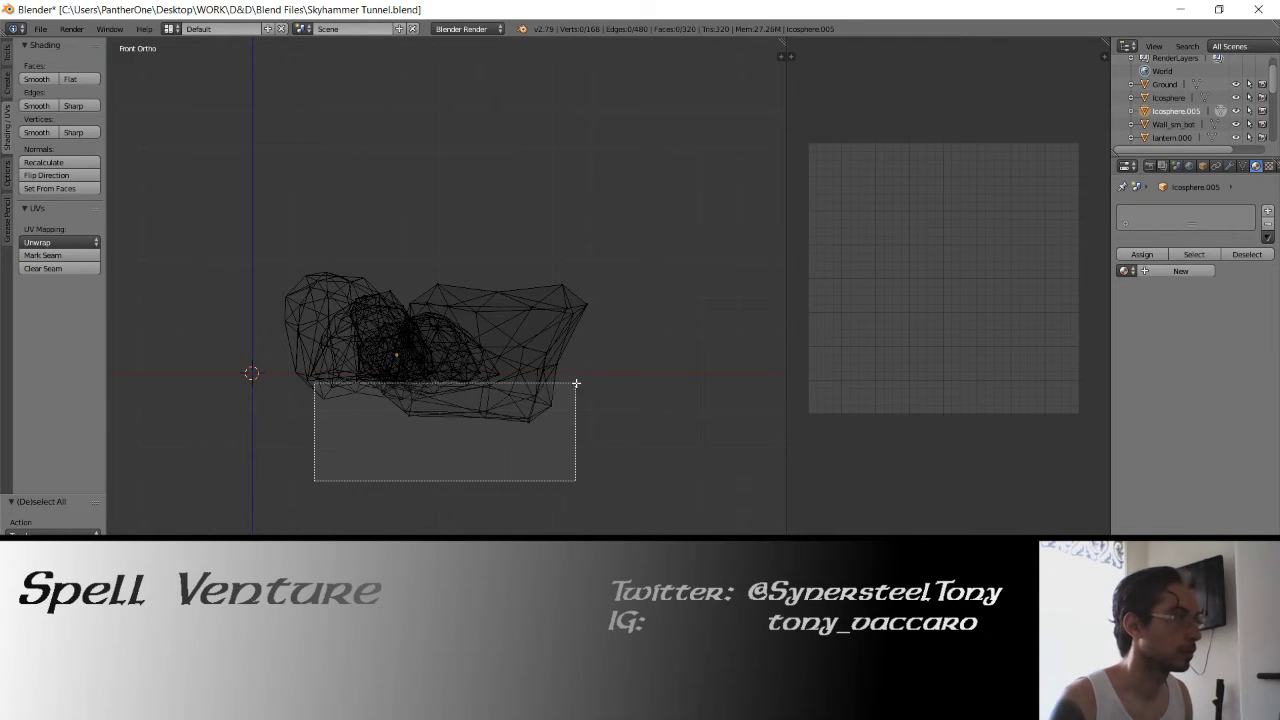
mouse_move(585, 360)
middle_down()
mouse_move(464, 385)
mouse_move(474, 375)
middle_up()
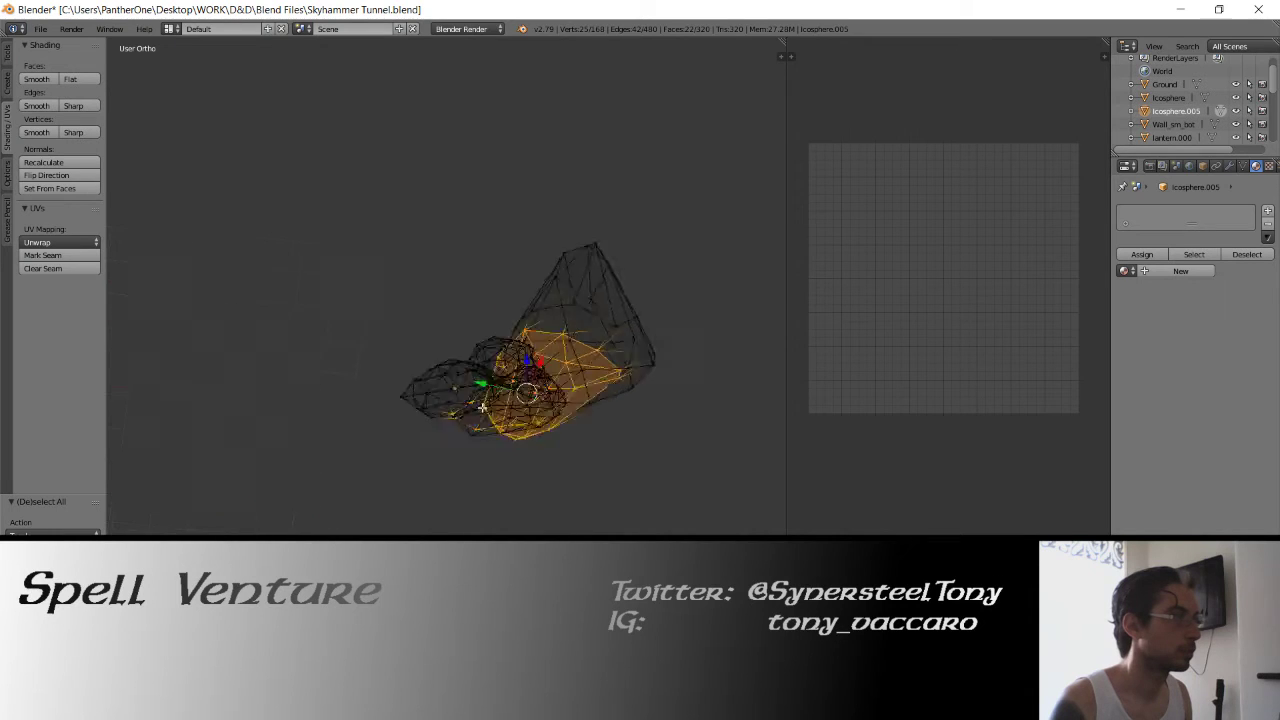
mouse_move(474, 375)
middle_down()
mouse_move(493, 327)
mouse_move(542, 352)
mouse_move(471, 415)
middle_up()
key(z)
Mark a seam along a shortest edge path around the rock's base
right_click(574, 346)
ctrl+right_click(471, 415)
ctrl+right_click(412, 440)
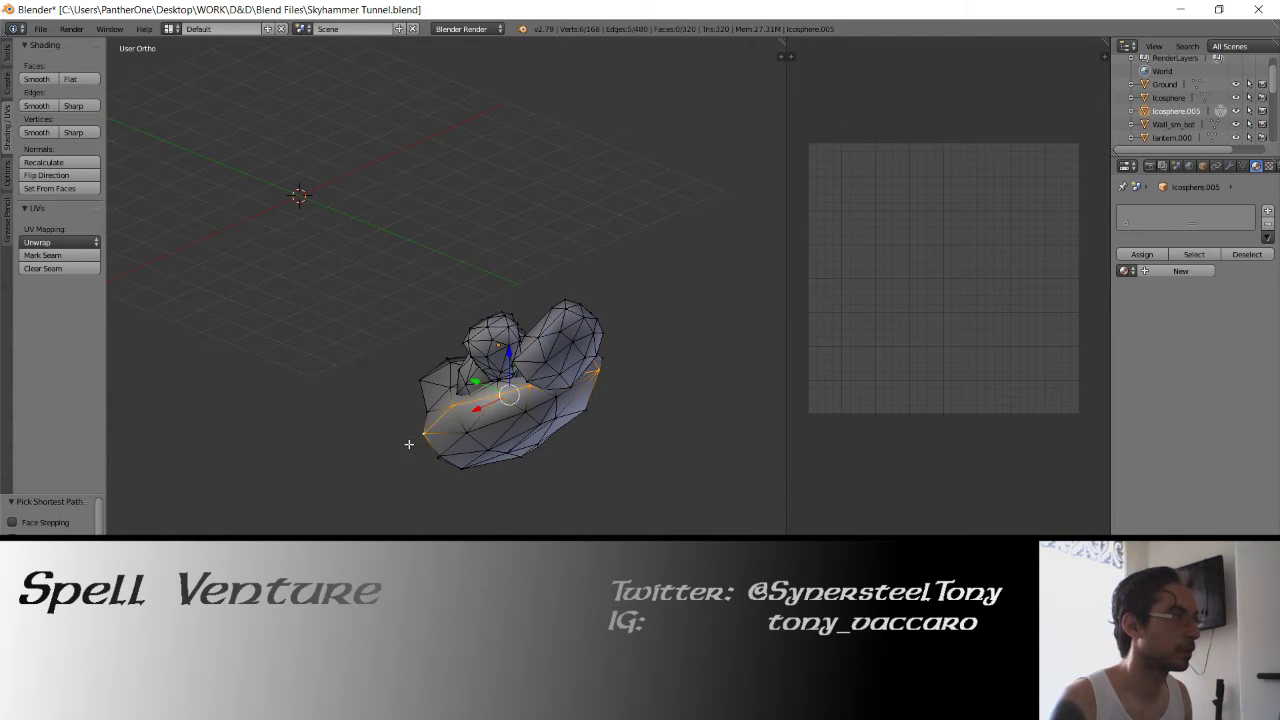
mouse_move(409, 443)
middle_down()
mouse_move(349, 341)
mouse_move(410, 412)
middle_up()
ctrl+right_click(412, 414)
click(42, 255)
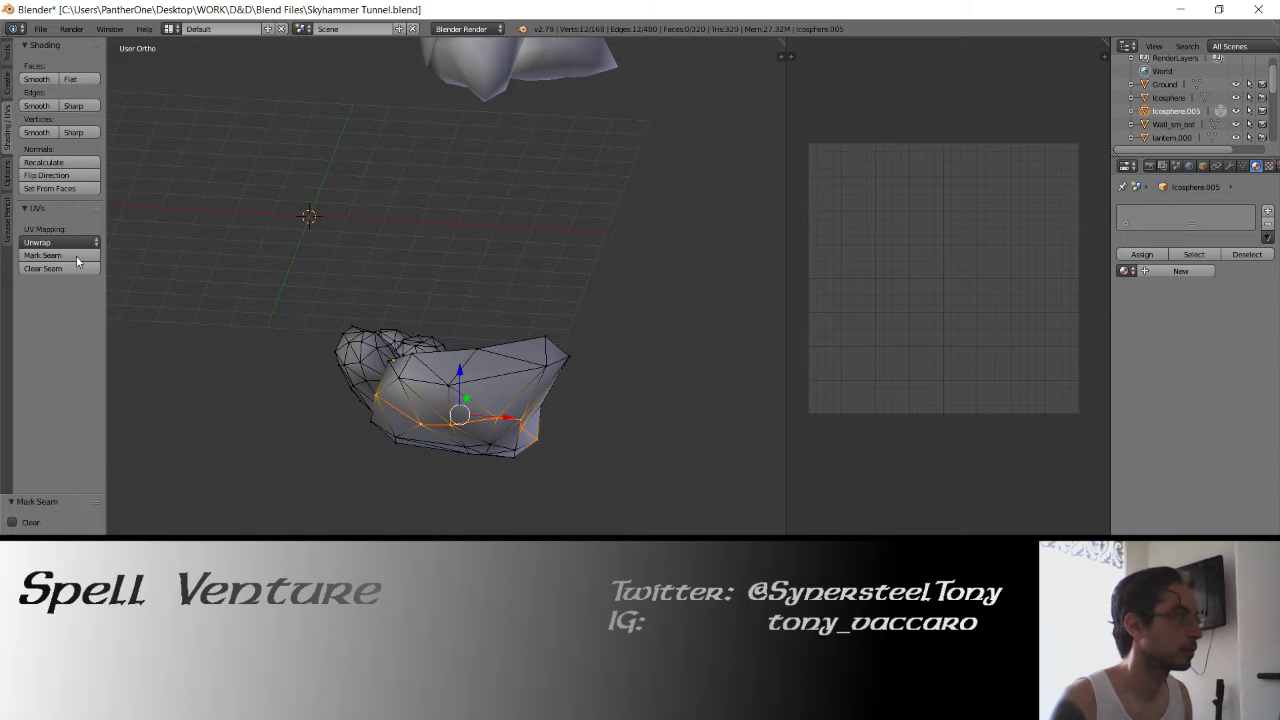
Trace another edge path across the rock and clear the seam from it
key(a)
mouse_move(380, 330)
middle_down()
mouse_move(414, 323)
mouse_move(380, 280)
mouse_move(457, 320)
middle_up()
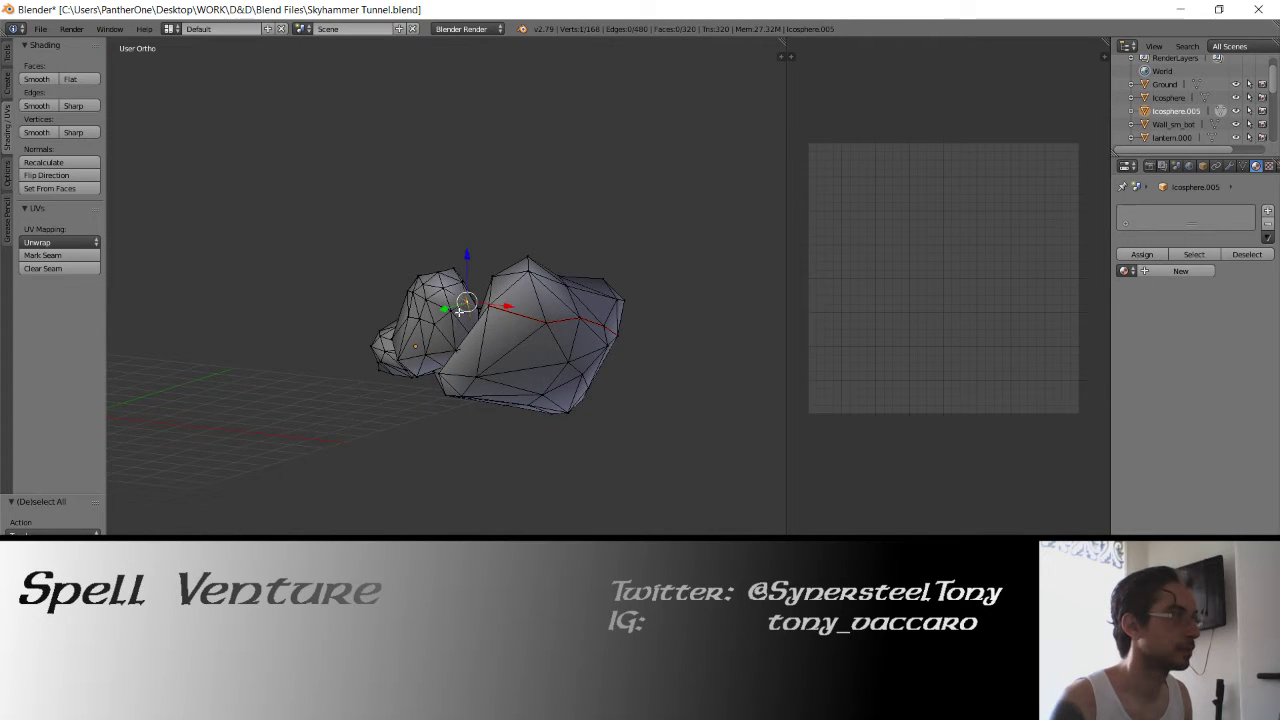
ctrl+right_click(420, 300)
ctrl+right_click(408, 320)
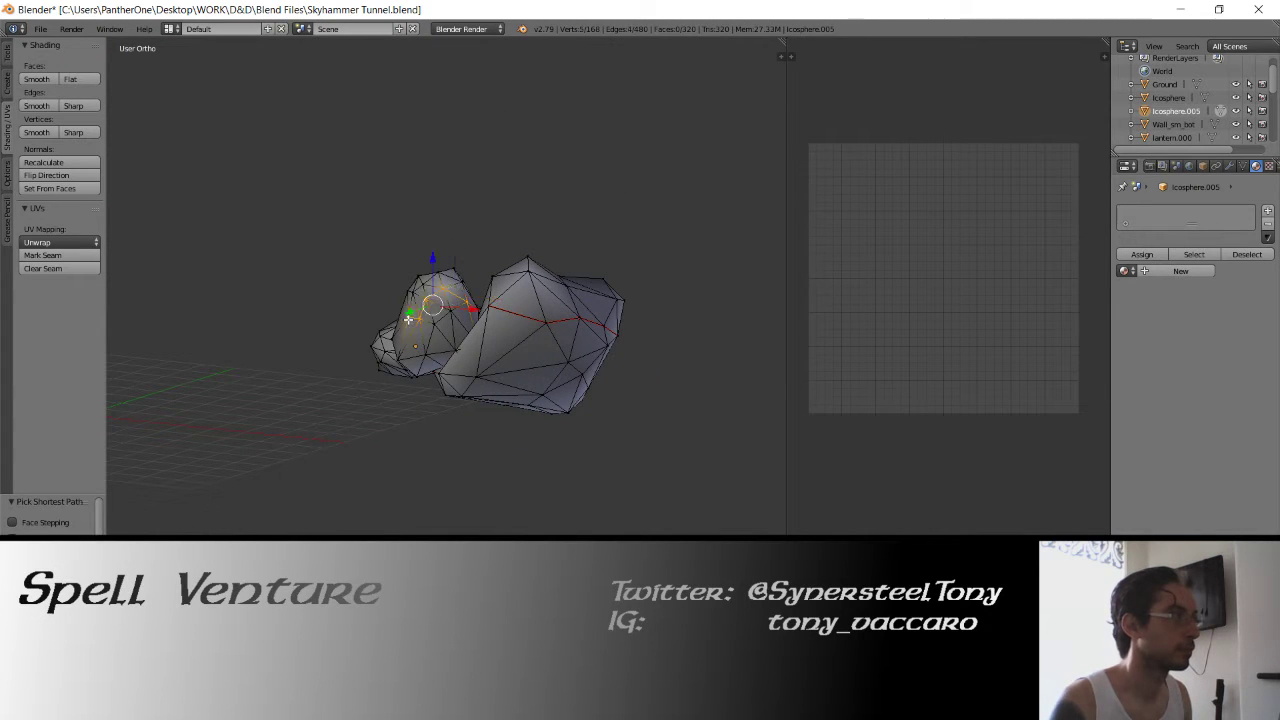
middle_drag(408, 320, 543, 296)
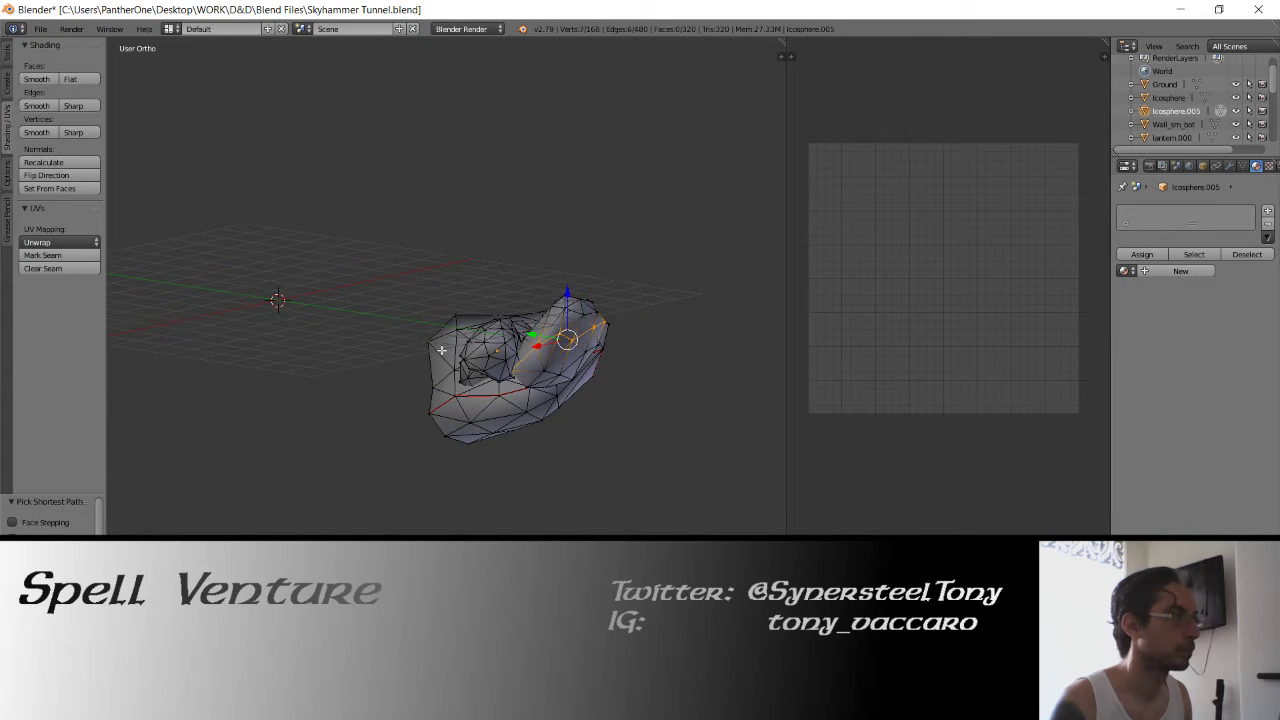
right_click(521, 337)
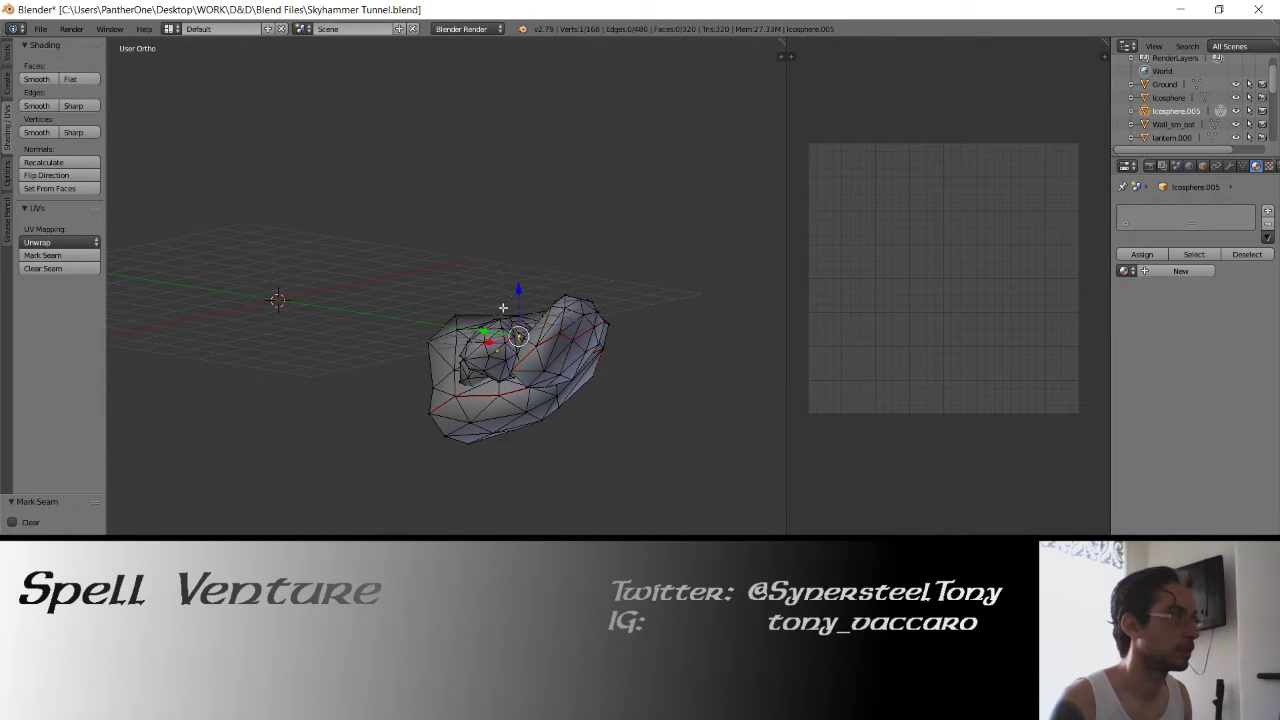
mouse_move(521, 337)
middle_down()
mouse_move(494, 371)
mouse_move(548, 327)
mouse_move(566, 343)
mouse_move(363, 367)
middle_up()
ctrl+right_click(509, 364)
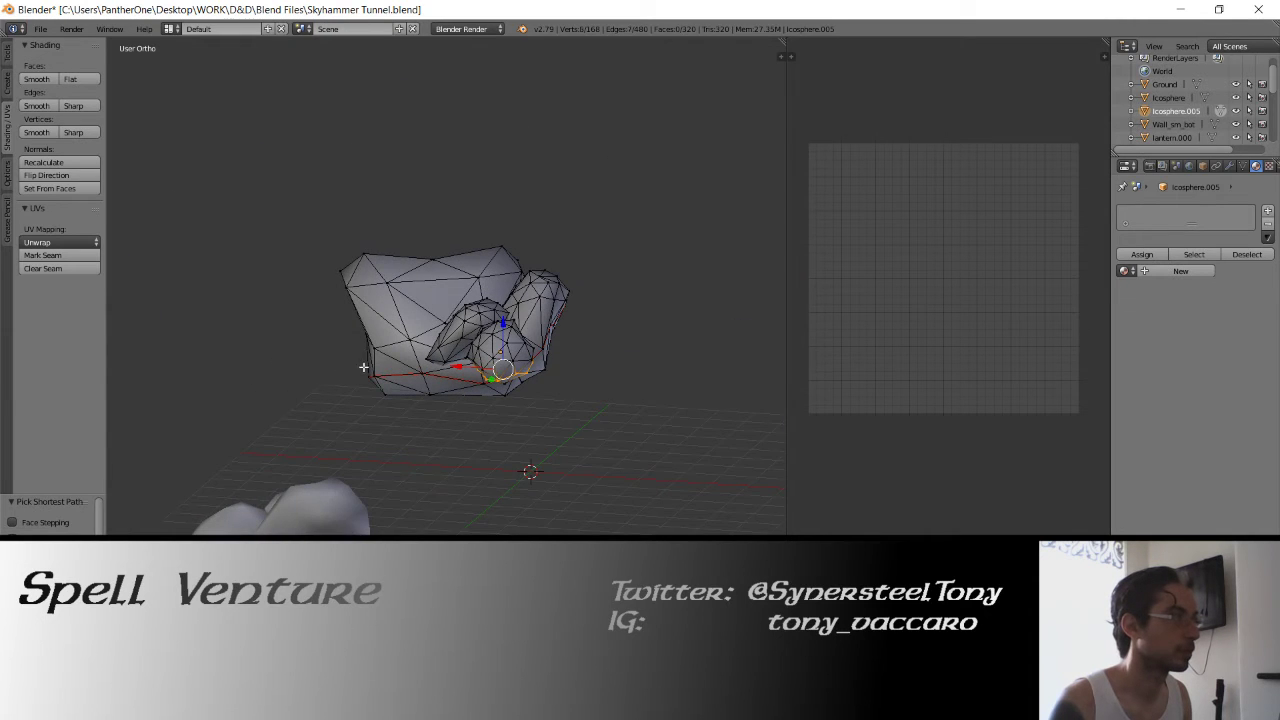
click(78, 268)
Extend a shortest edge path along the rock's lower mesh, checking it in wireframe
key(a)
middle_drag(449, 306, 451, 410)
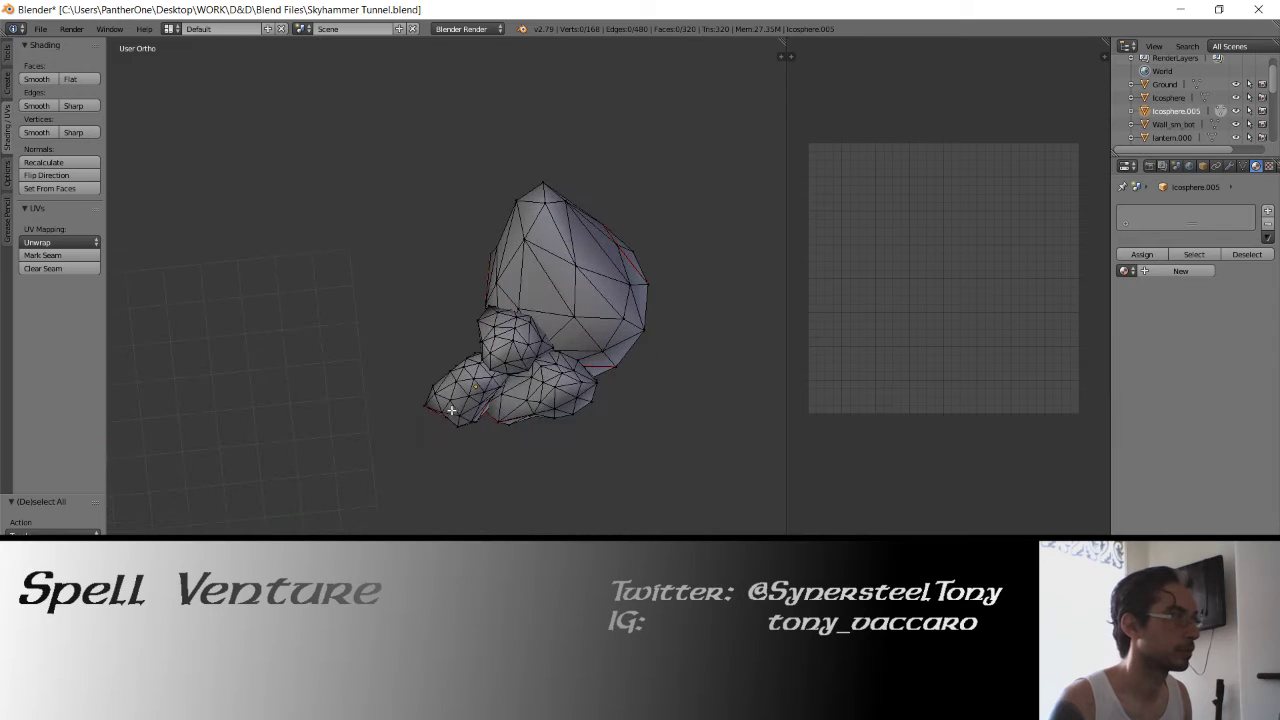
mouse_move(321, 343)
middle_down()
mouse_move(380, 360)
mouse_move(470, 417)
middle_up()
scroll(380, 360, up, 4)
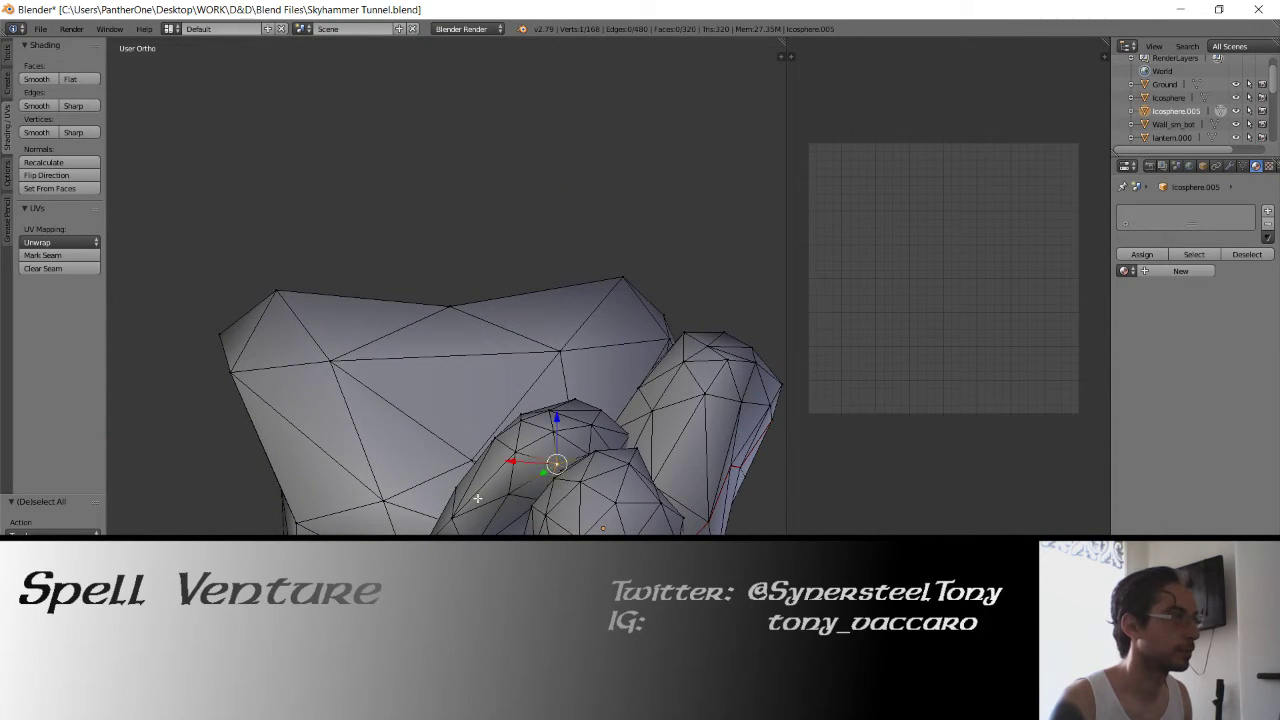
ctrl+right_click(556, 480)
key(z)
mouse_move(556, 480)
middle_down()
mouse_move(573, 486)
mouse_move(482, 507)
middle_up()
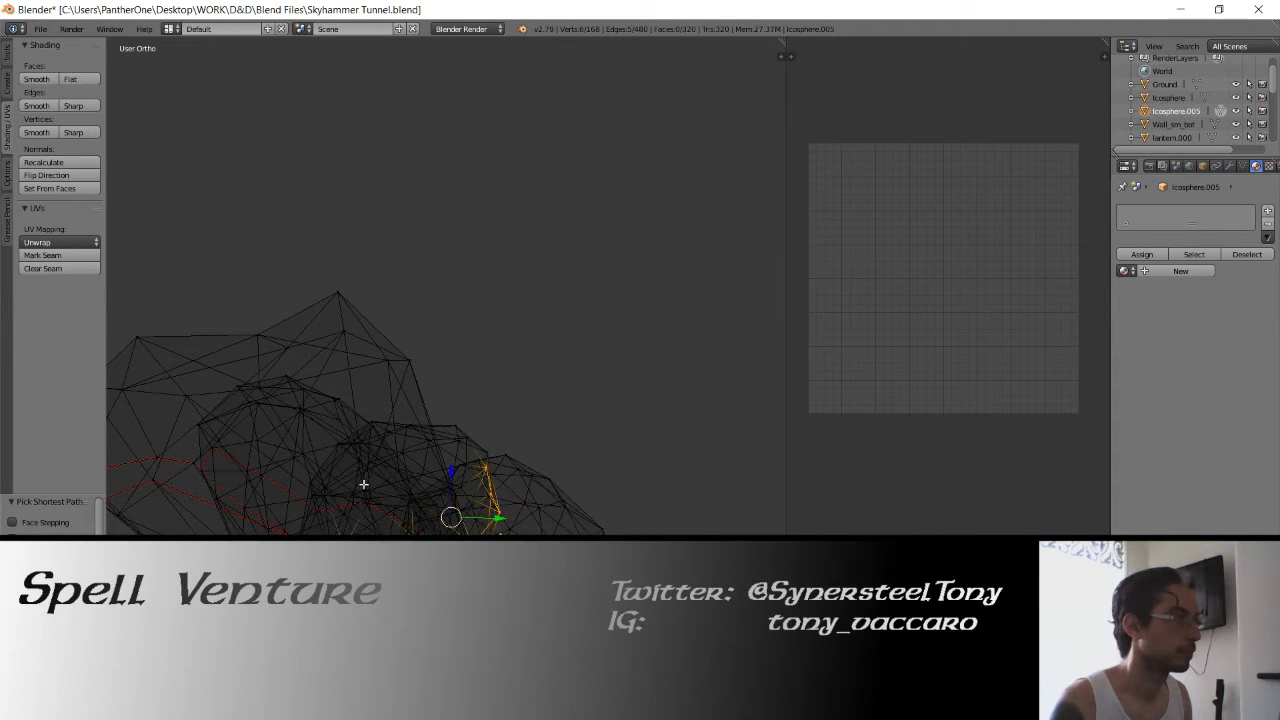
key(z)
Select the whole rock mesh, unwrap it into UV islands and exit Edit Mode
key(a)
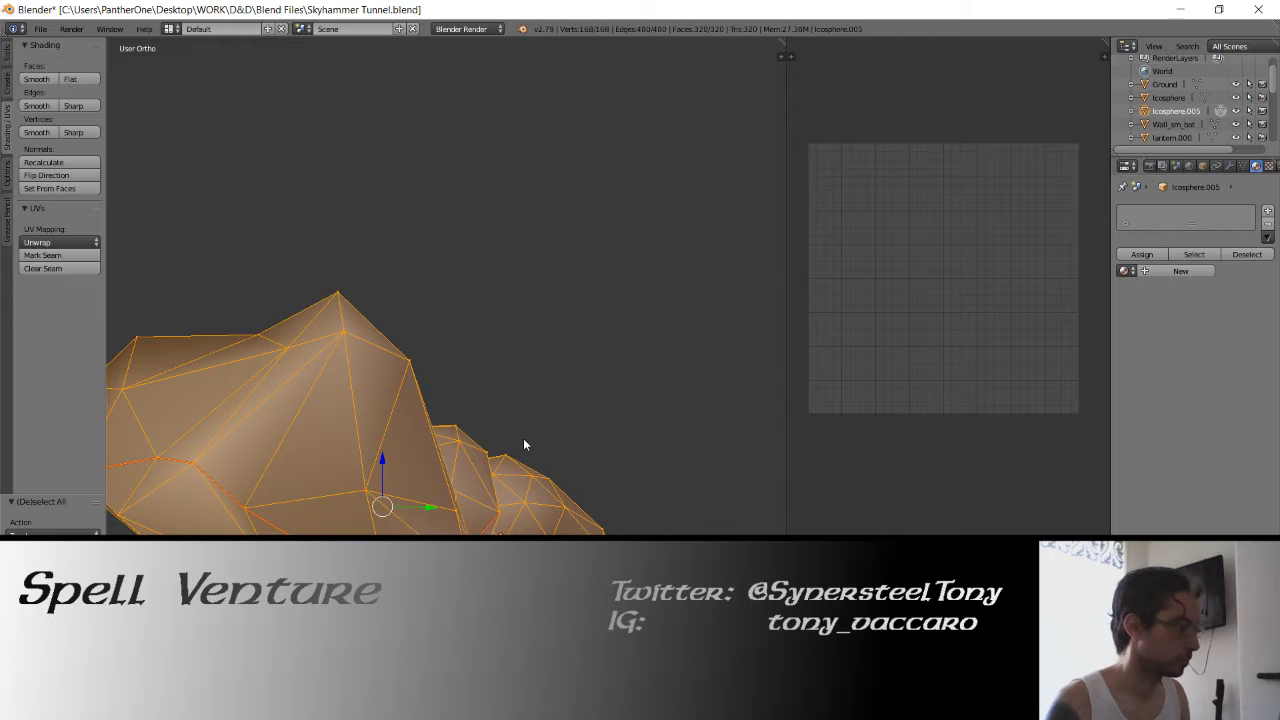
key(Tab)
key(ctrl+a)
click(514, 463)
key(Tab)
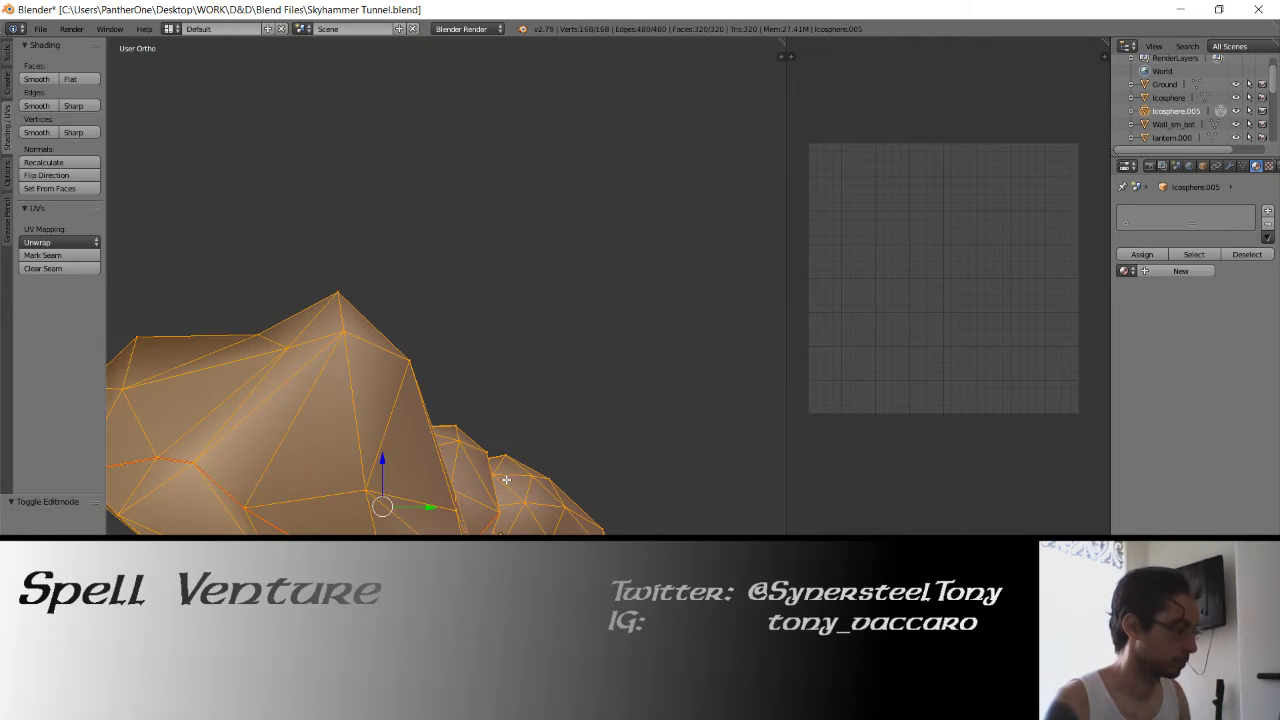
key(u)
click(506, 480)
mouse_move(629, 347)
middle_down()
mouse_move(551, 422)
mouse_move(340, 278)
mouse_move(567, 417)
middle_up()
scroll(551, 422, down, 4)
key(Tab)
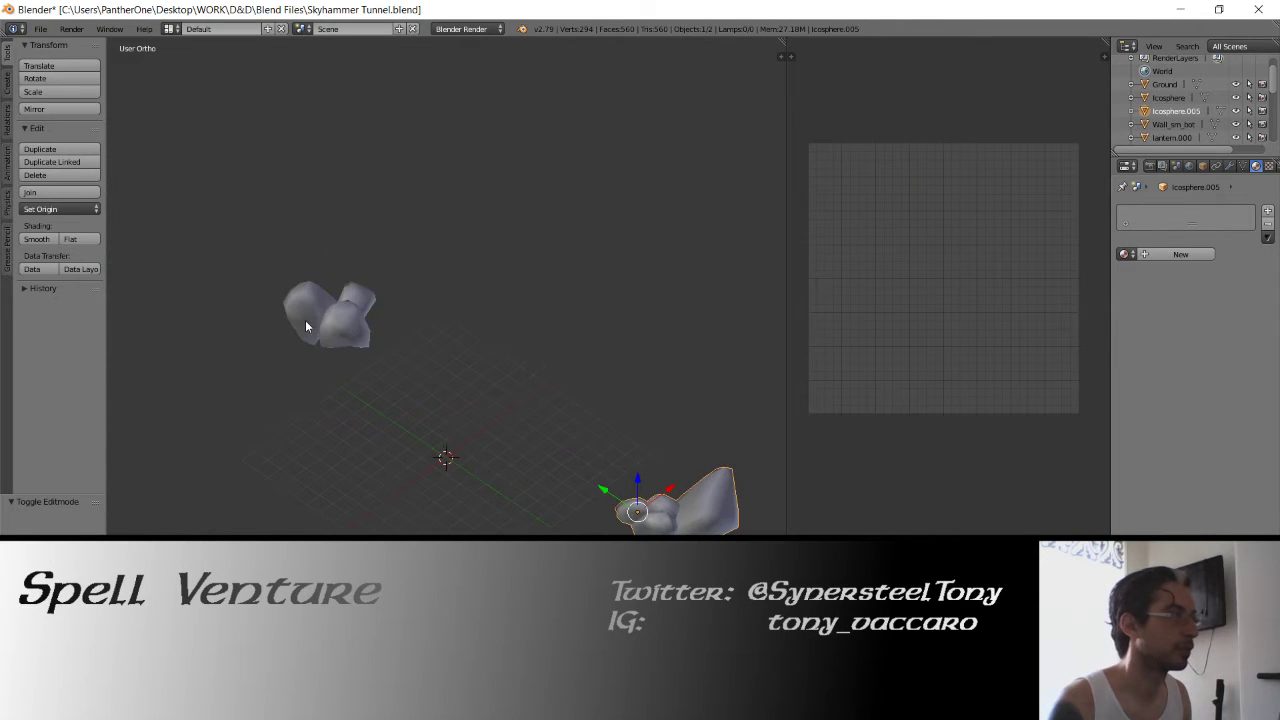
Select the left rock group, enter Edit Mode and frame it in the view
right_click(305, 320)
key(Tab)
key(a)
key(KP_Decimal)
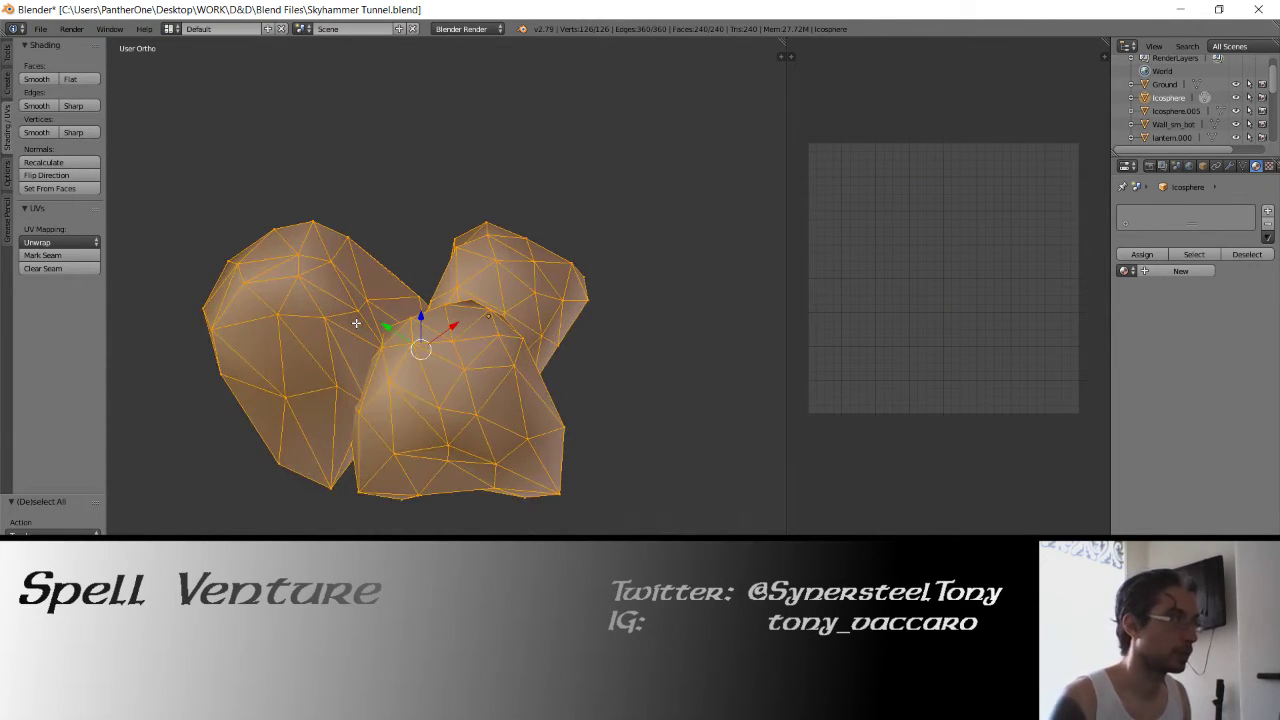
scroll(356, 323, down, 2)
mouse_move(356, 323)
middle_down()
mouse_move(512, 345)
mouse_move(447, 287)
mouse_move(488, 309)
middle_up()
scroll(447, 287, up, 3)
Mark a seam along an edge path across the left rock group
right_click(607, 426)
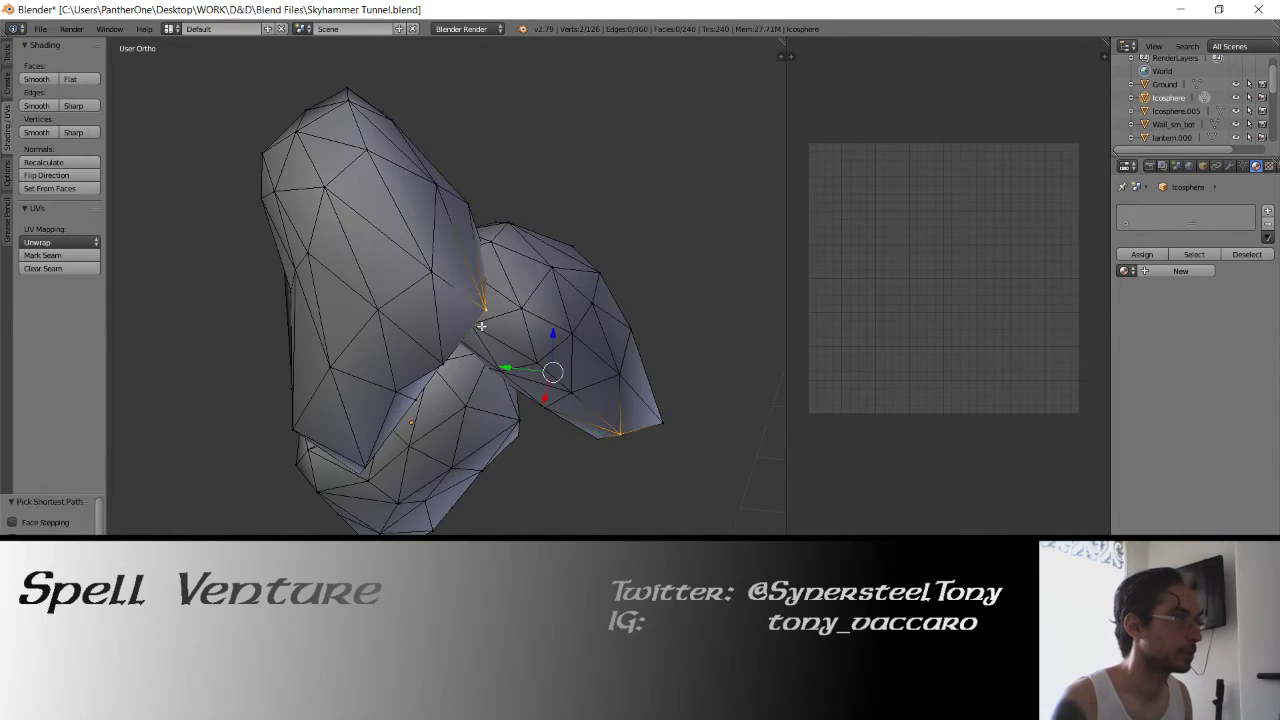
key(z)
ctrl+right_click(466, 326)
key(z)
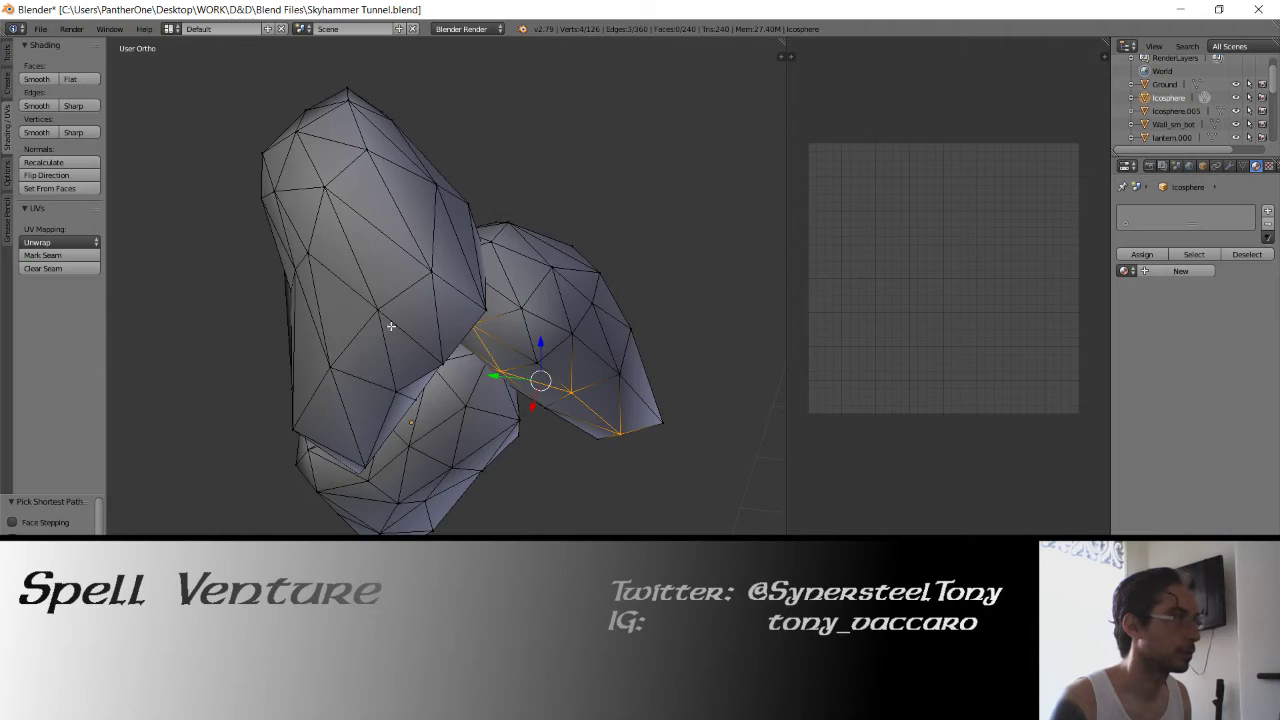
mouse_move(329, 303)
middle_down()
mouse_move(504, 351)
mouse_move(531, 333)
mouse_move(515, 325)
mouse_move(534, 351)
middle_up()
key(z)
click(78, 256)
key(z)
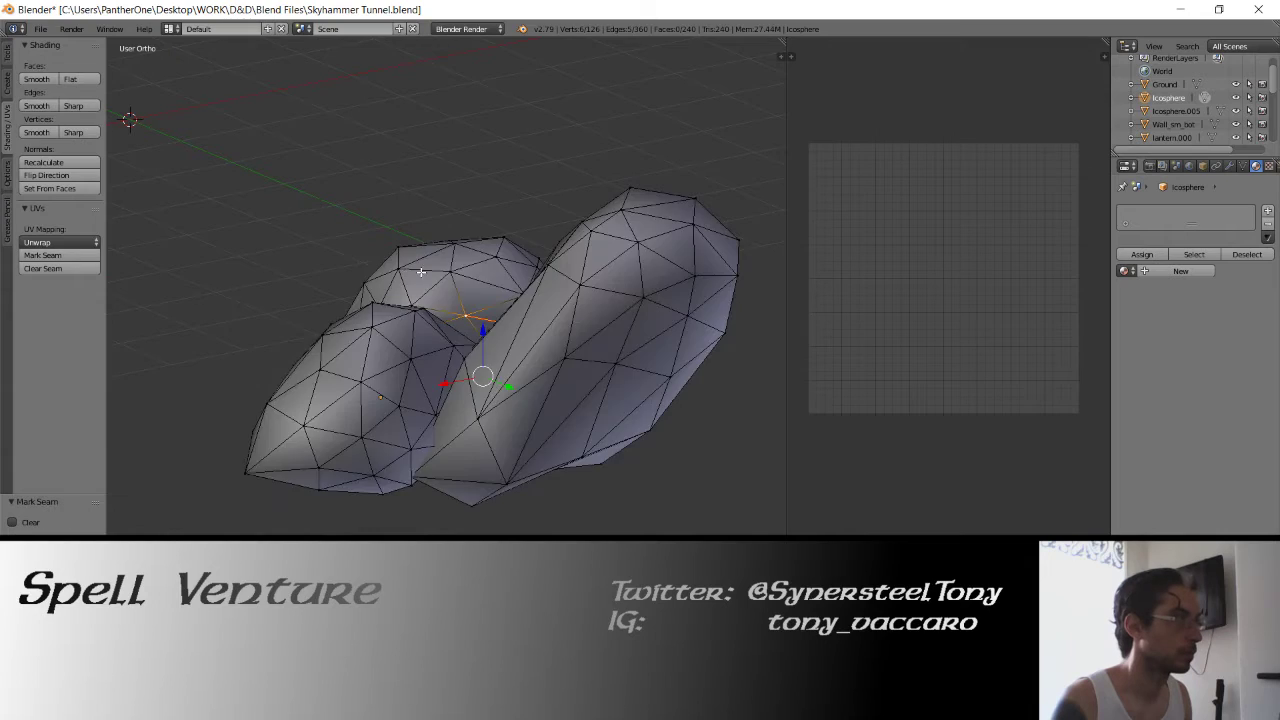
Trace a second edge path on the rock, undoing its last segment
mouse_move(400, 340)
middle_down()
mouse_move(337, 366)
mouse_move(260, 357)
mouse_move(347, 234)
mouse_move(330, 356)
mouse_move(329, 277)
mouse_move(462, 376)
middle_up()
key(z)
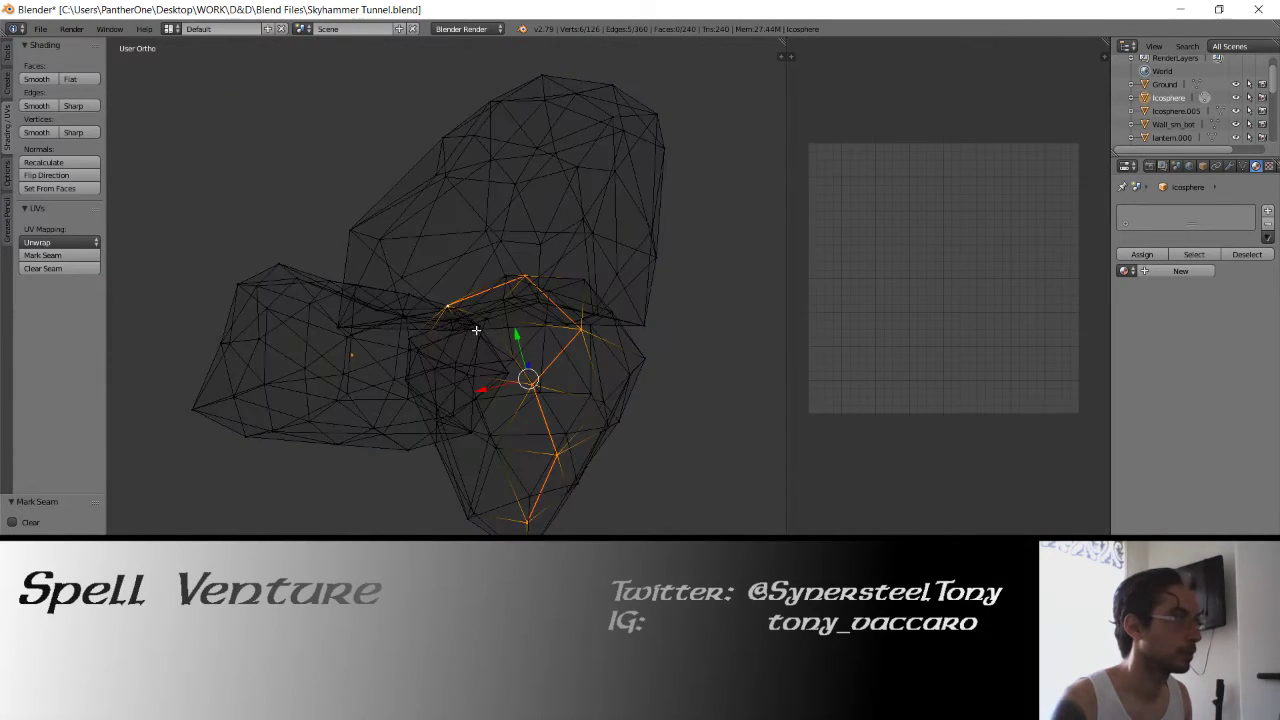
right_click(472, 328)
middle_drag(356, 315, 420, 363)
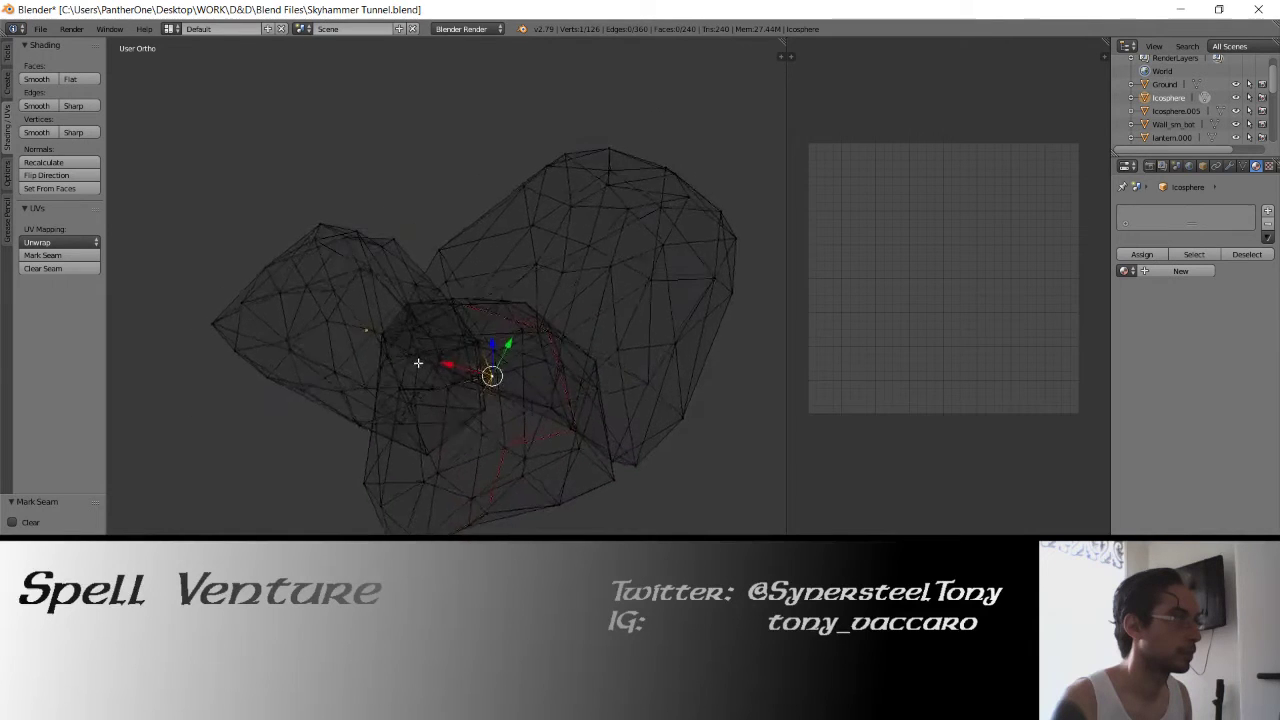
key(z)
ctrl+right_click(333, 294)
middle_drag(261, 295, 469, 314)
key(ctrl+z)
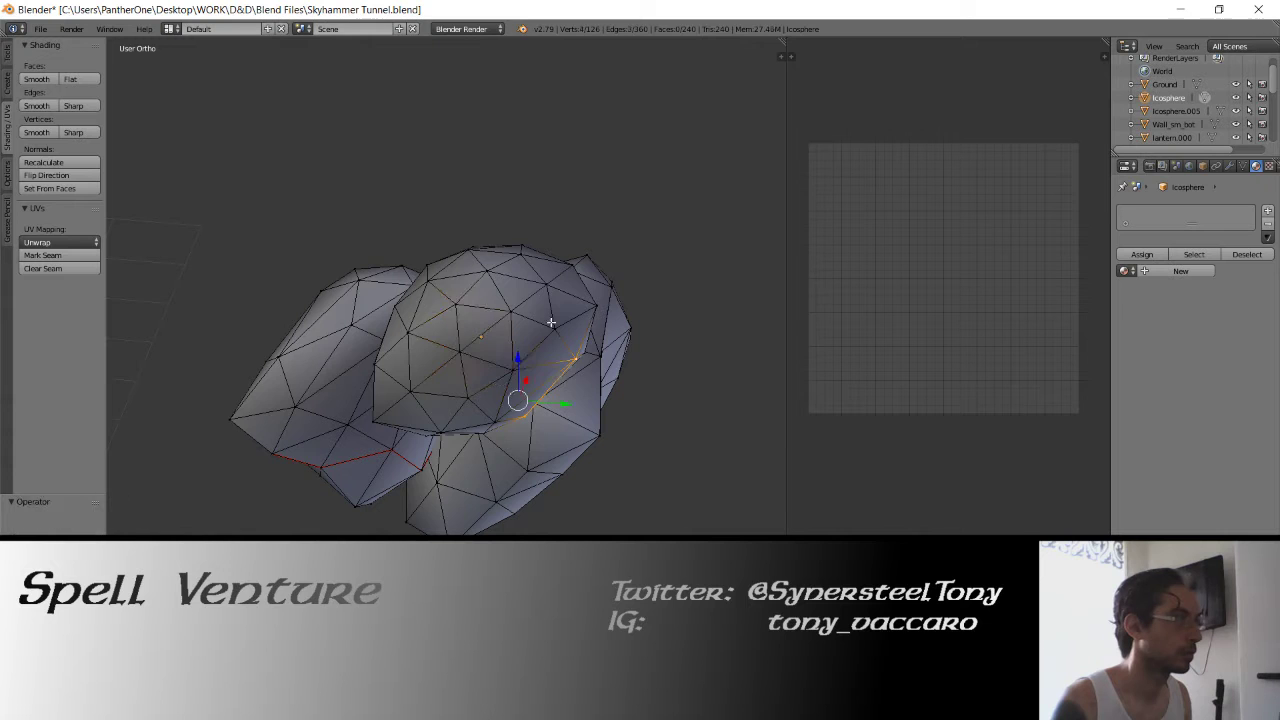
mouse_move(373, 327)
middle_down()
mouse_move(464, 369)
mouse_move(191, 354)
mouse_move(451, 380)
mouse_move(482, 404)
mouse_move(474, 423)
mouse_move(418, 442)
middle_up()
key(a)
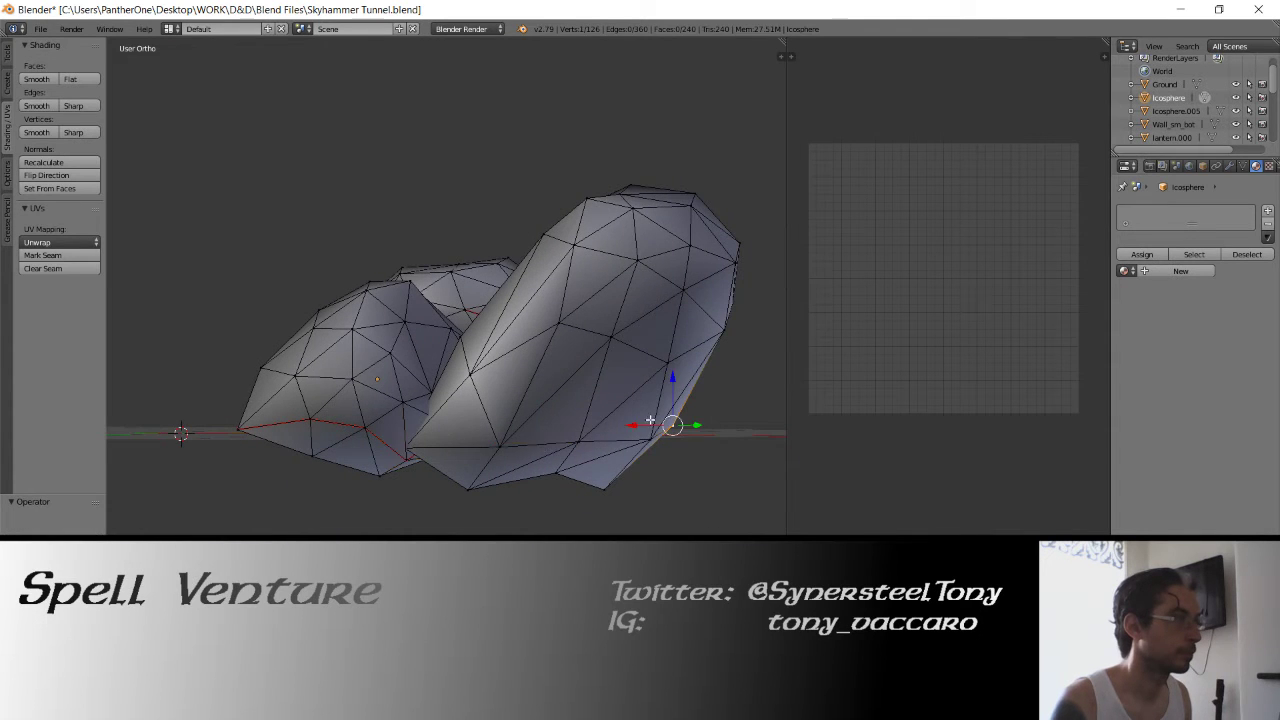
Mark a seam along a new edge path, then pick two vertices in wireframe
middle_drag(650, 420, 530, 400)
right_click(509, 295)
mouse_move(397, 323)
middle_down()
mouse_move(551, 363)
mouse_move(508, 397)
middle_up()
ctrl+right_click(508, 397)
click(36, 255)
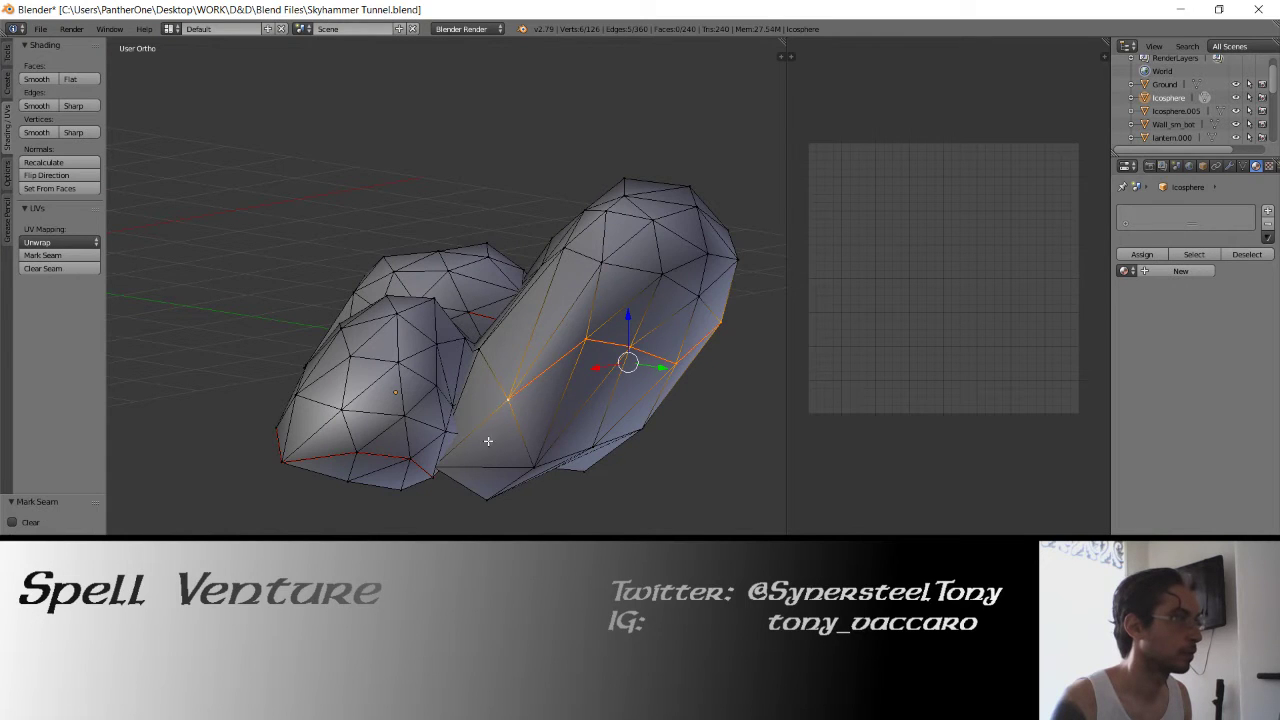
key(z)
right_click(433, 467)
shift+right_click(506, 398)
Select the whole rubble mesh and unwrap it into UV islands
key(z)
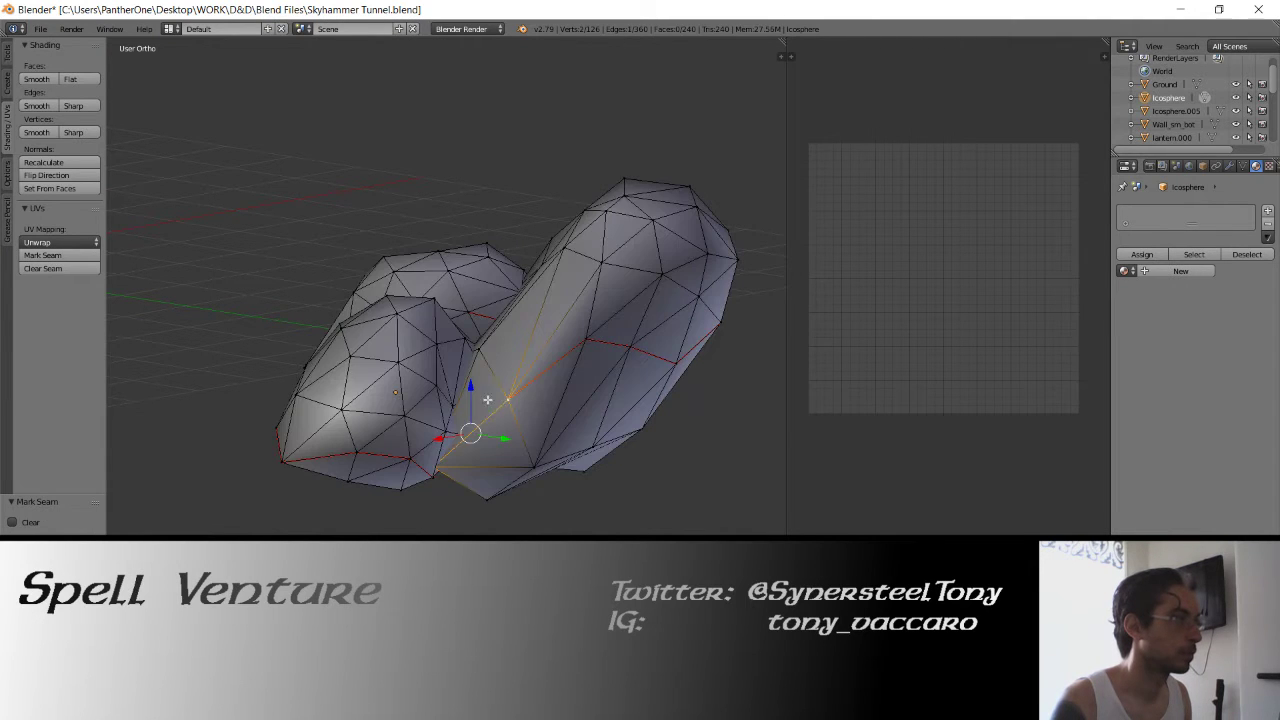
key(a)
key(a)
key(u)
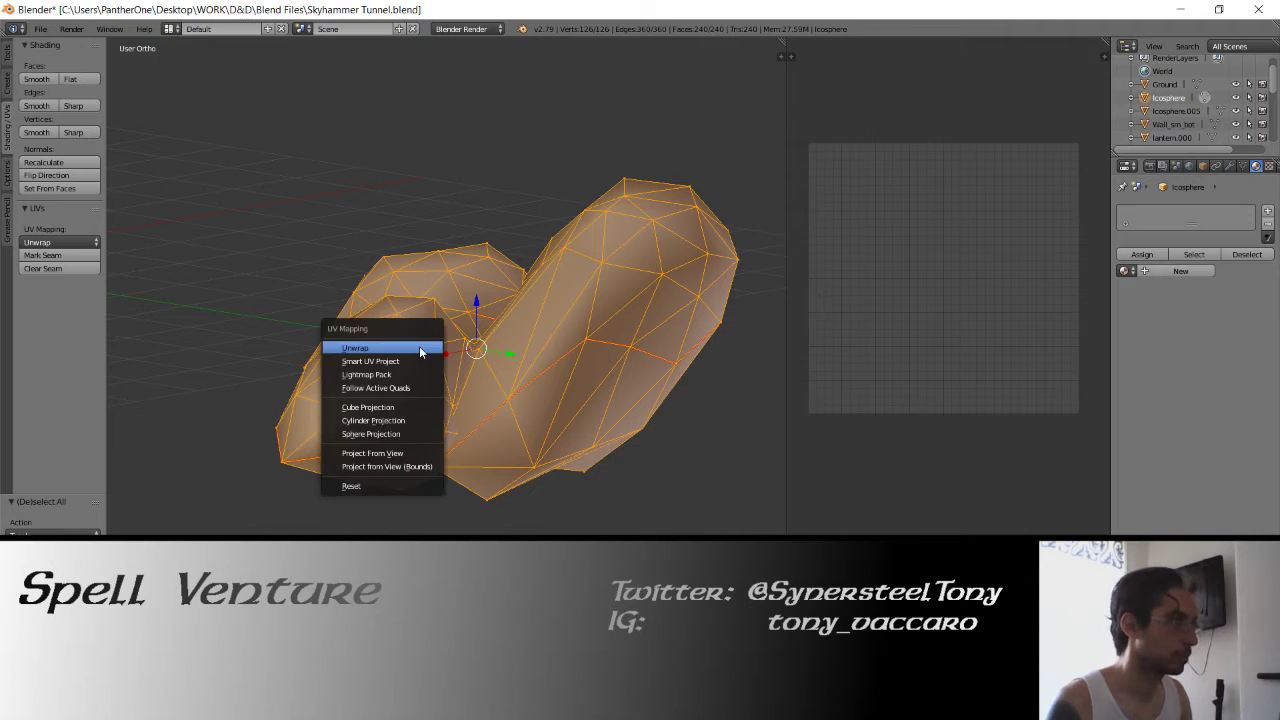
click(419, 346)
key(Tab)
Apply the rock's transforms, re-unwrap it into three islands and return to Object Mode
key(ctrl+a)
click(419, 346)
key(Tab)
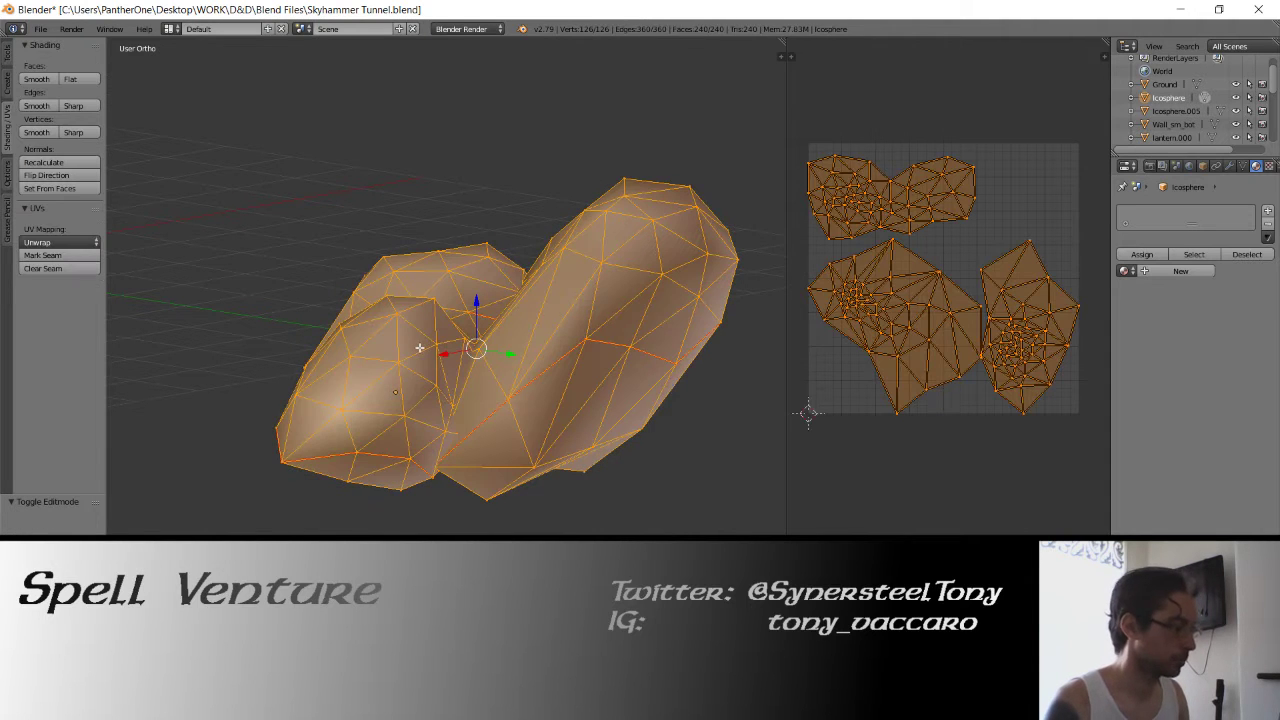
key(u)
click(419, 346)
mouse_move(419, 349)
middle_down()
mouse_move(411, 333)
mouse_move(427, 380)
middle_up()
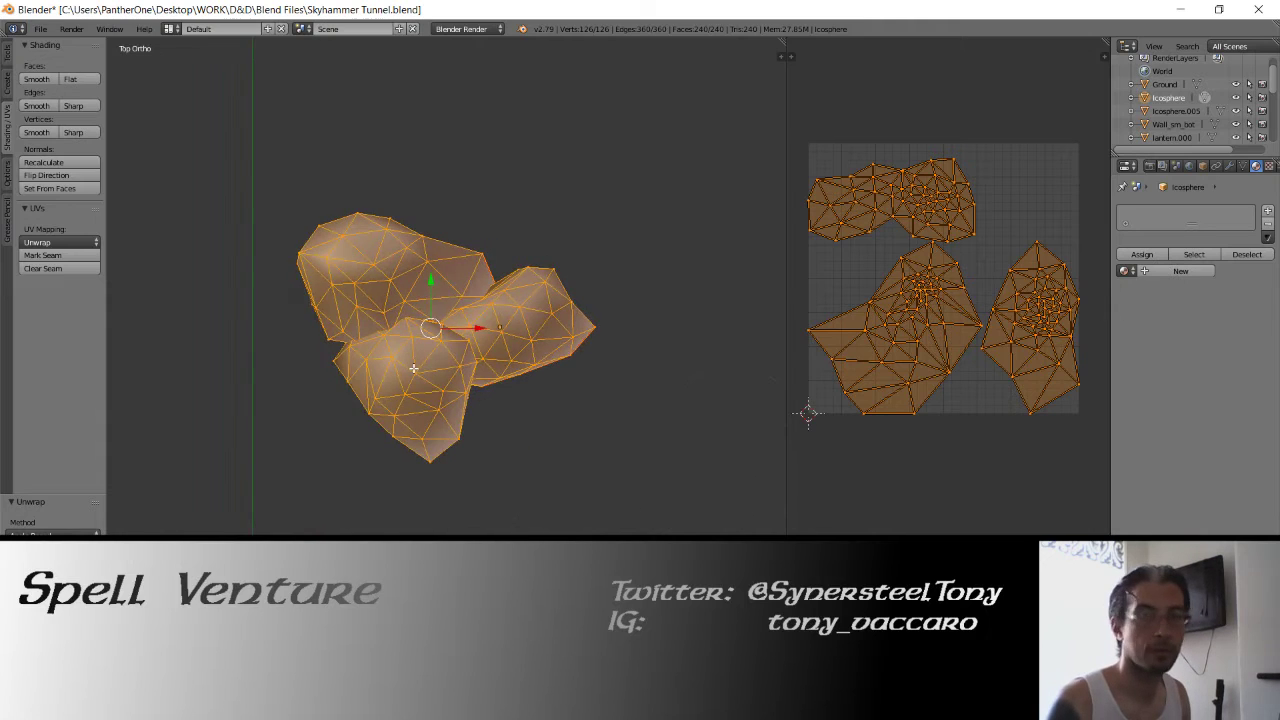
key(Tab)
scroll(488, 368, down, 3)
shift+scroll(482, 406, down, 3)
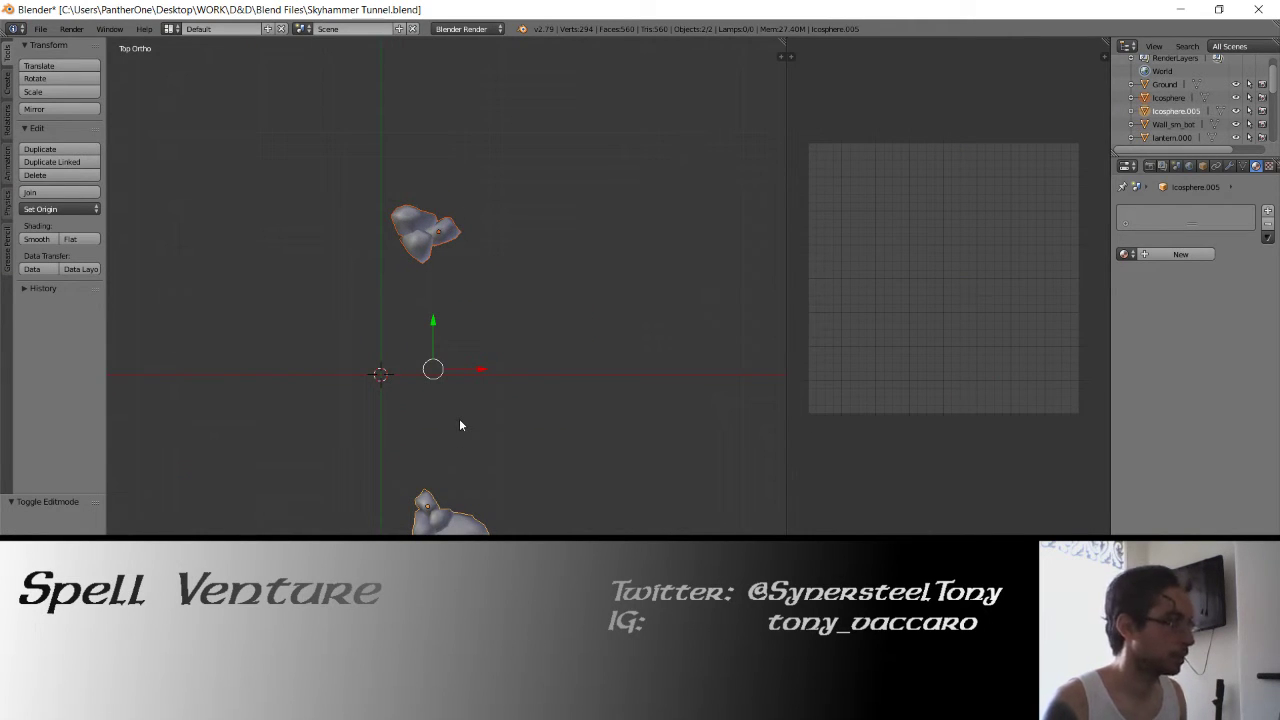
Save the Skyhammer Tunnel file, then test moving and rotating both rocks before undoing
key(ctrl+s)
key(alt+g)
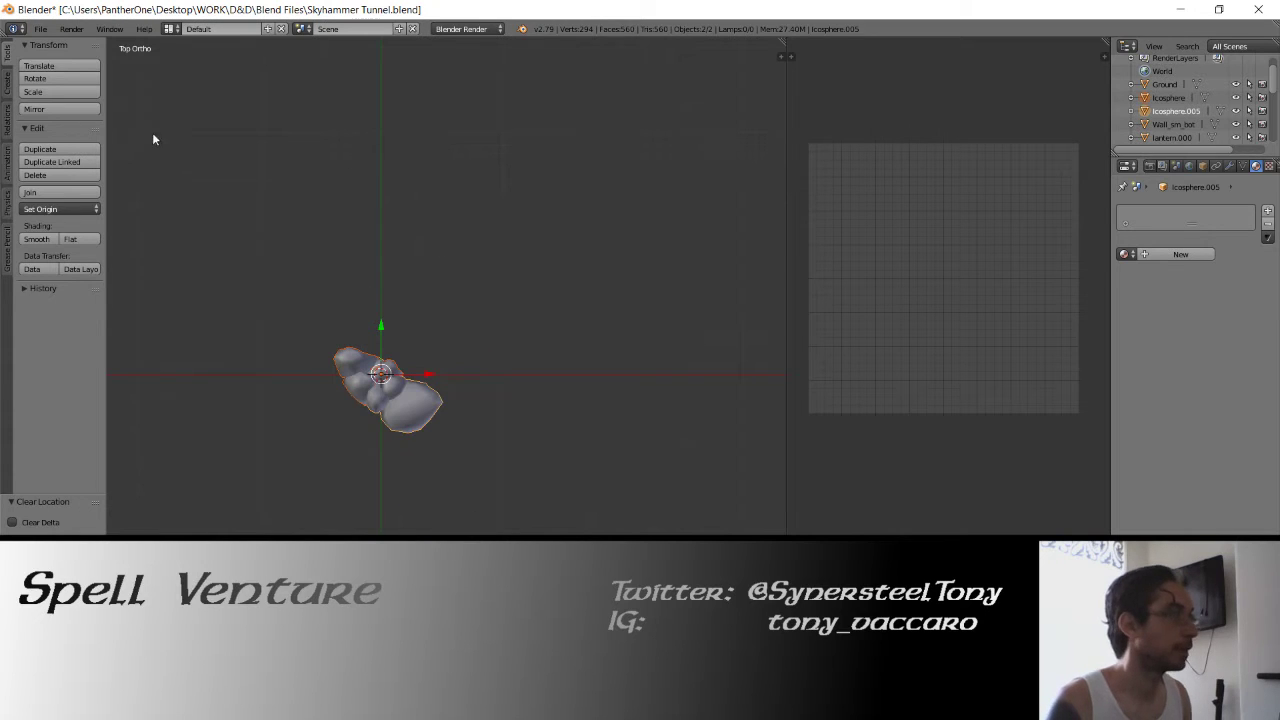
click(40, 28)
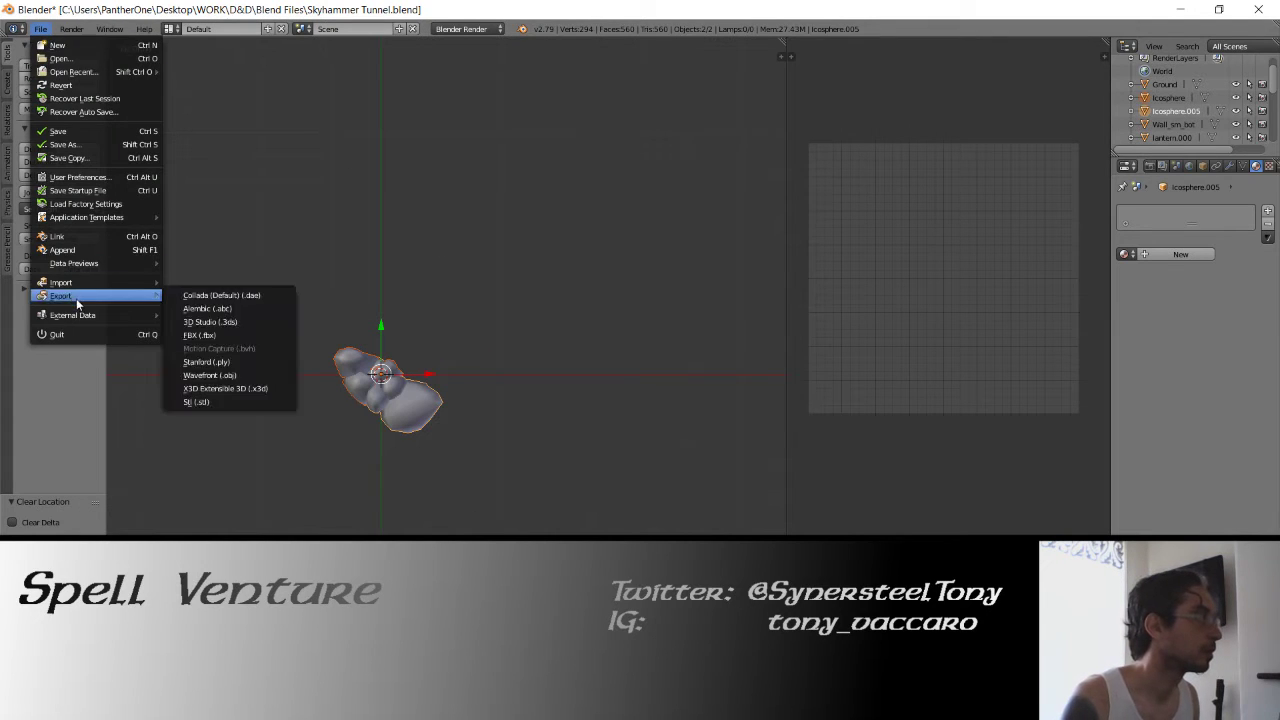
right_click(423, 409)
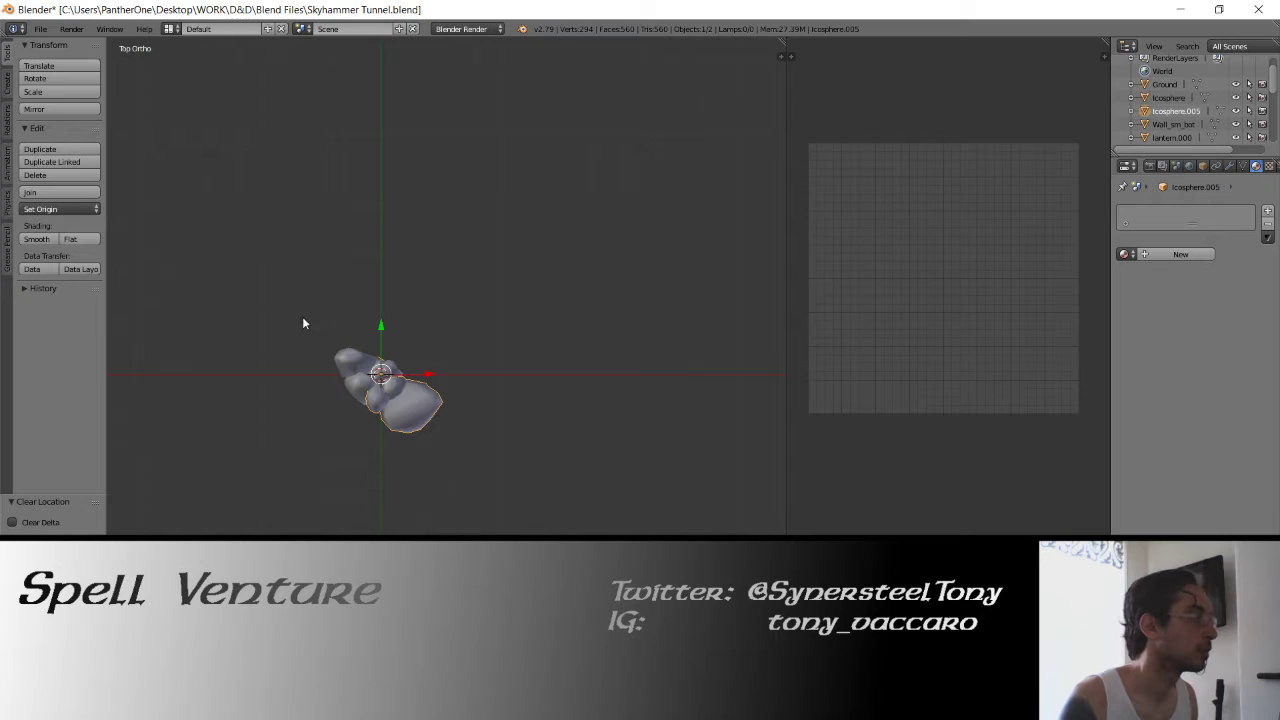
shift+right_click(345, 363)
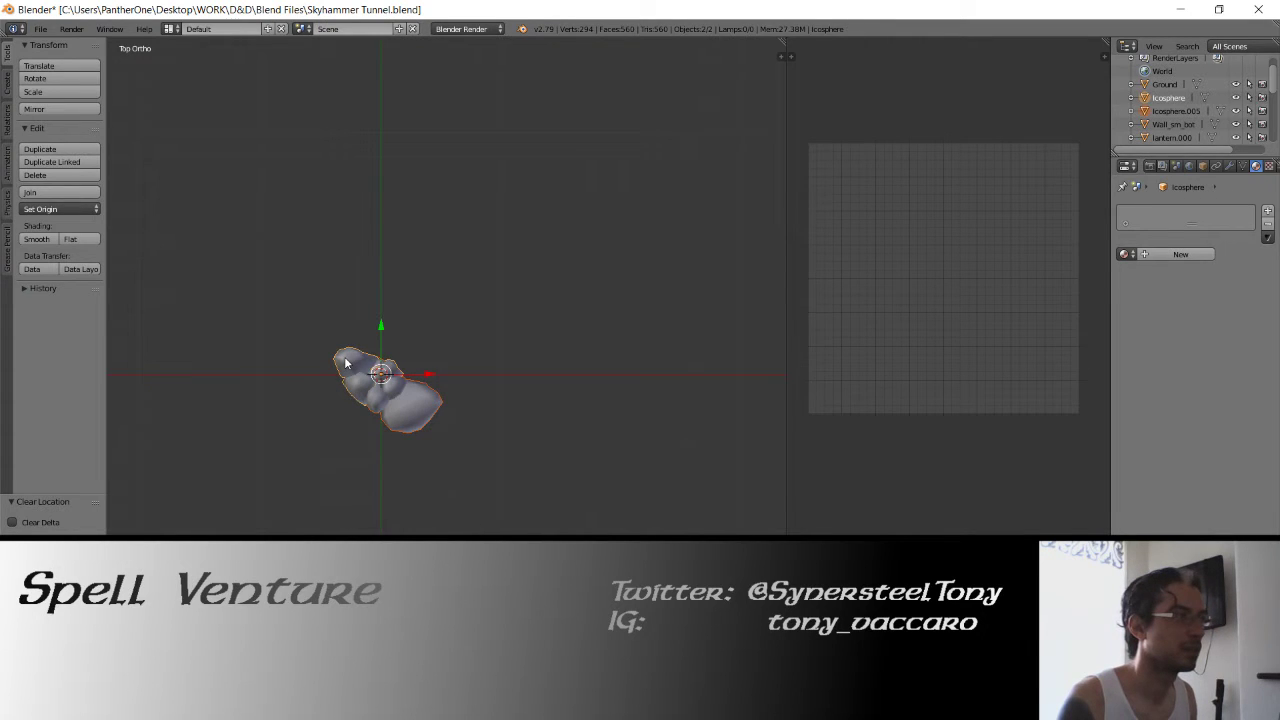
key(r)
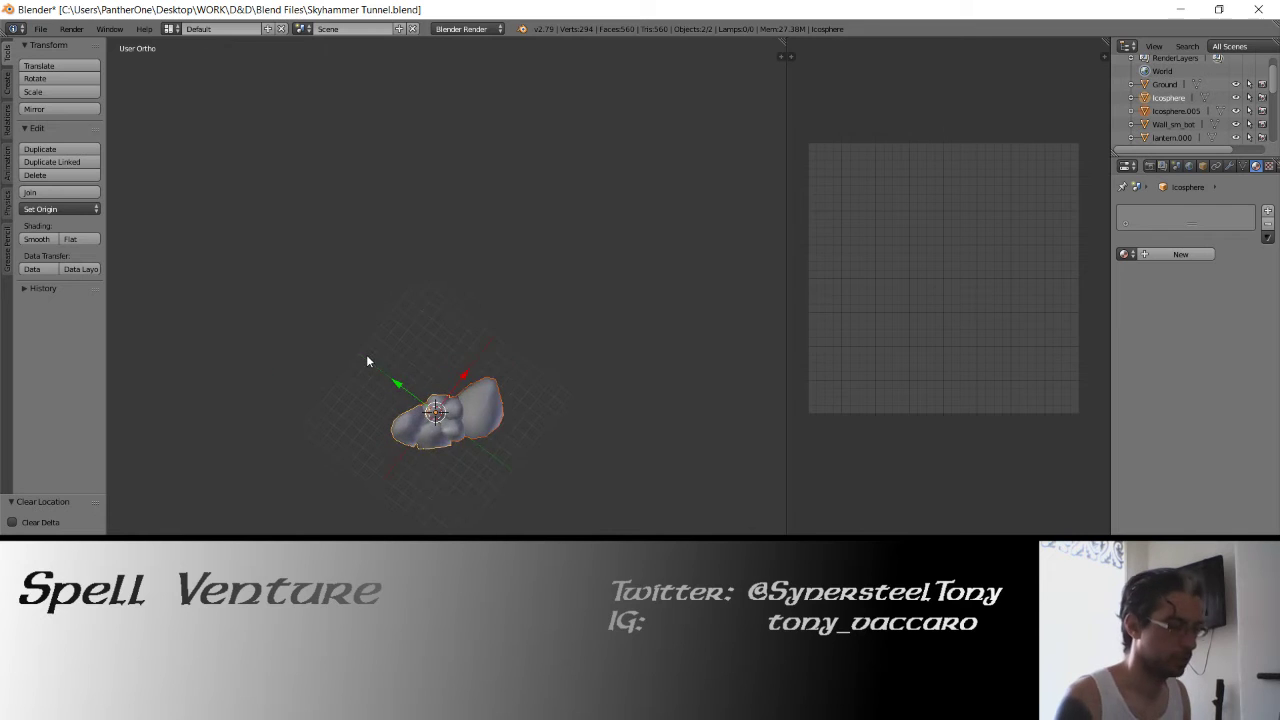
key(Escape)
key(ctrl+z)
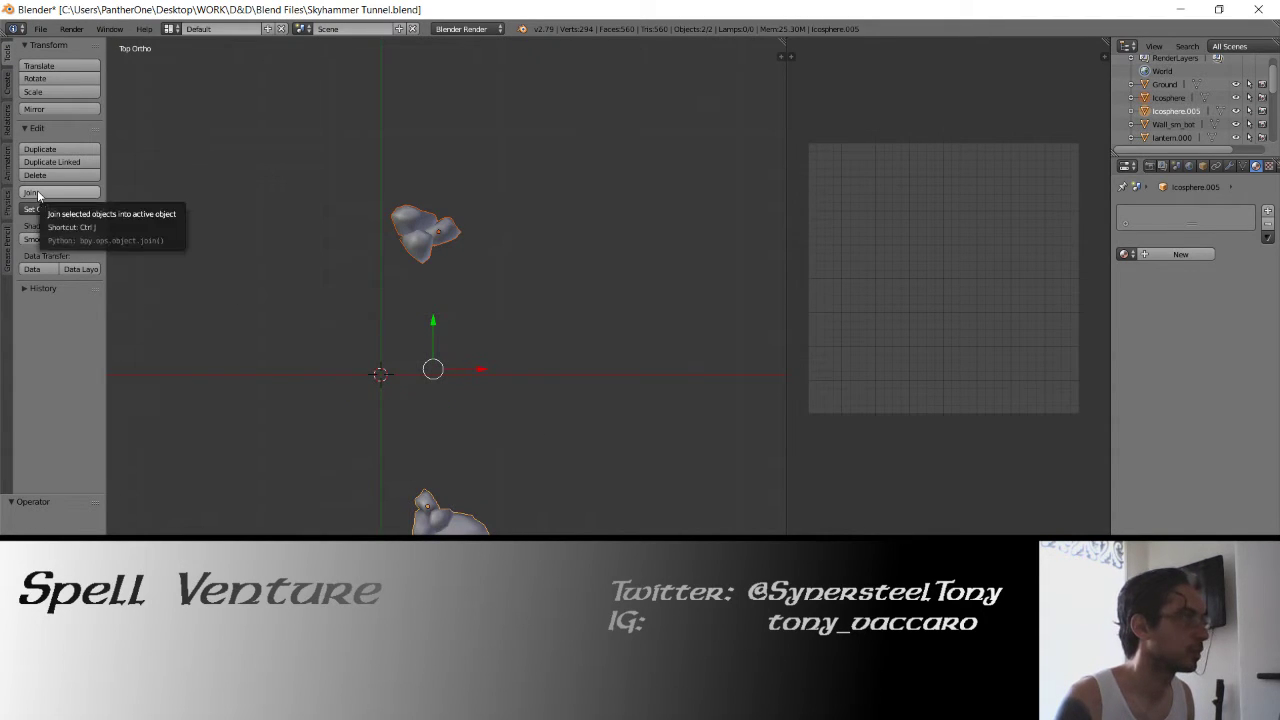
Join the rocks and unwrap them together, then revert to the seven separate icosphere pieces
click(37, 195)
key(Tab)
key(u)
click(315, 305)
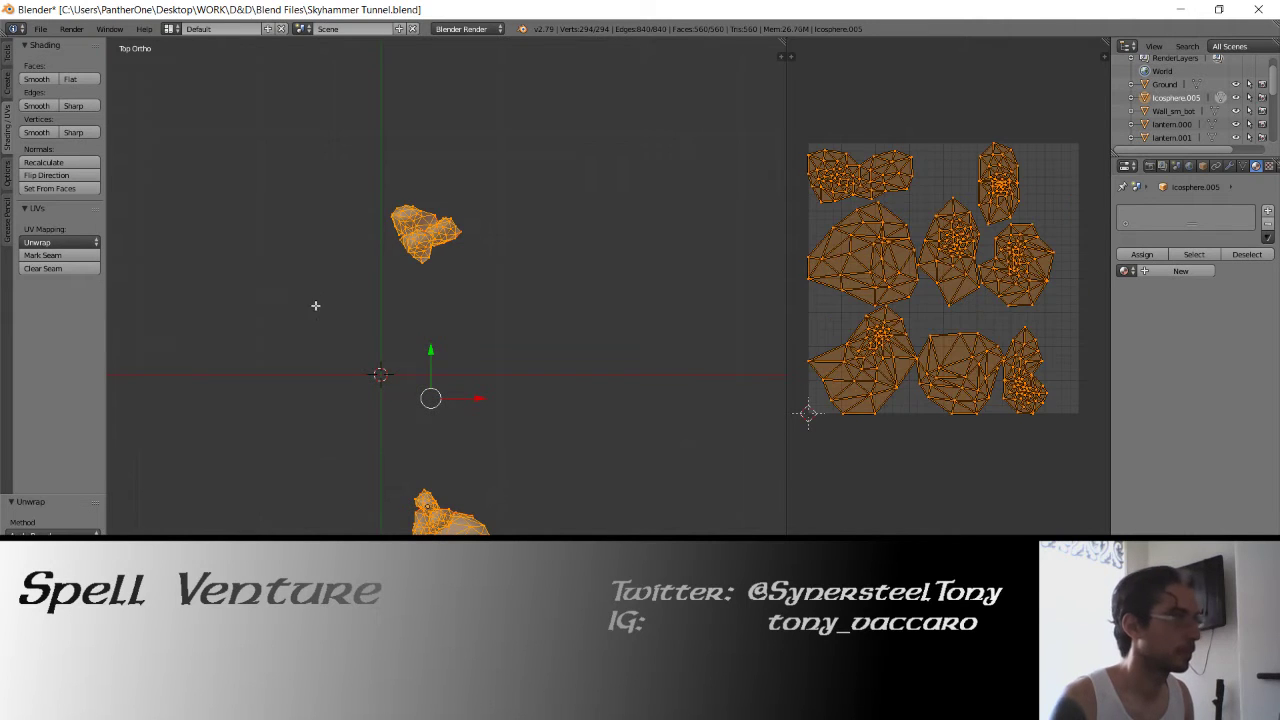
key(Tab)
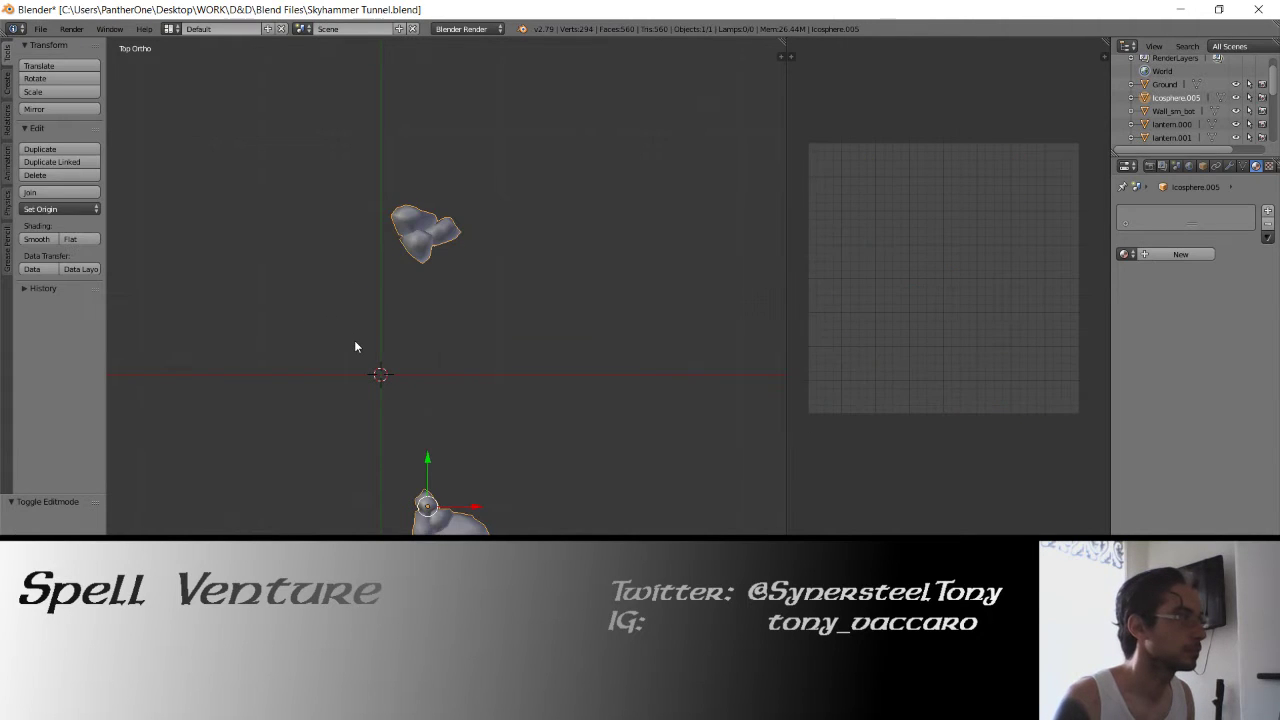
key(Tab)
key(ctrl+Tab)
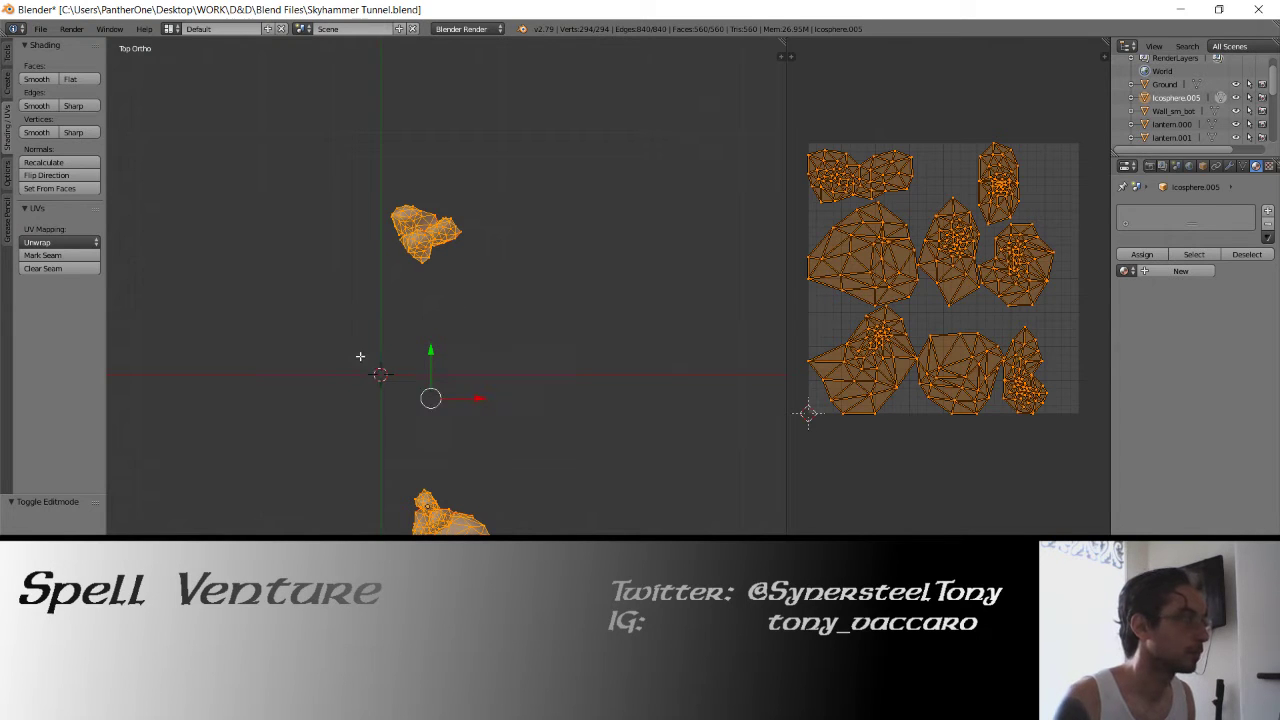
key(u)
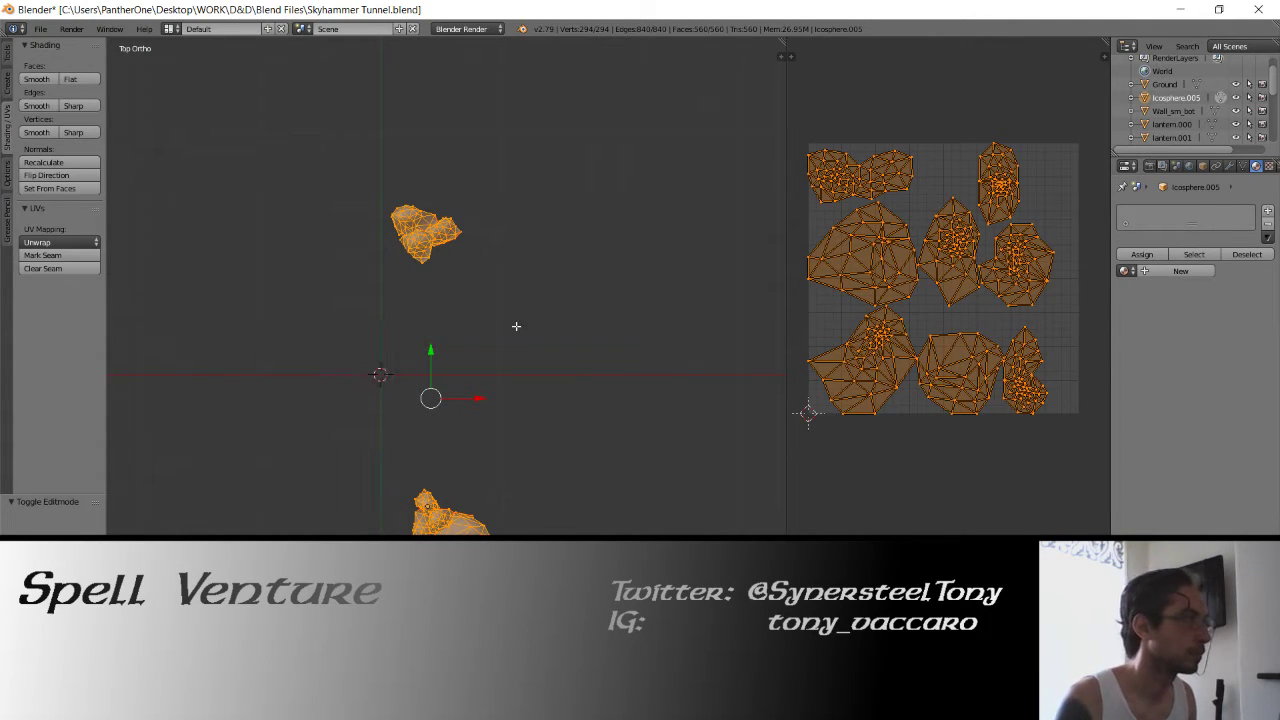
key(ctrl+Tab)
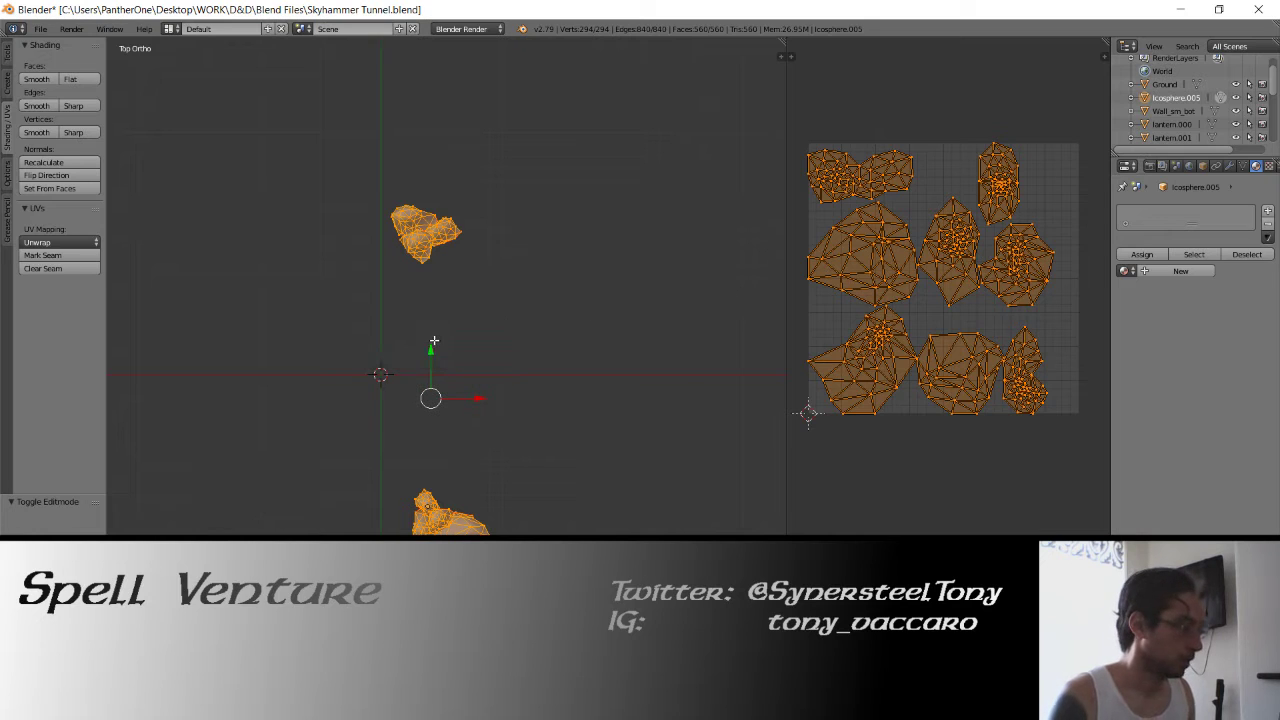
key(ctrl+Tab)
key(Tab)
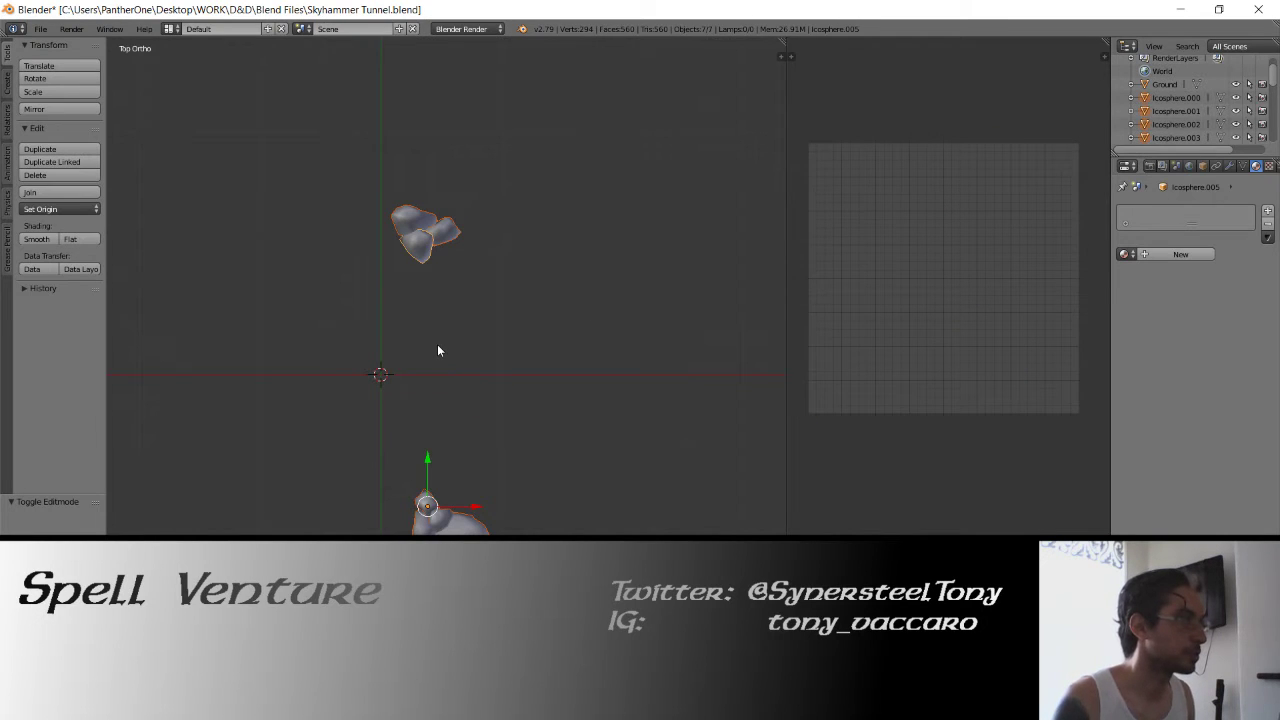
Reset the pieces' origins and join the rubble into a top and a bottom rock
click(90, 209)
click(165, 239)
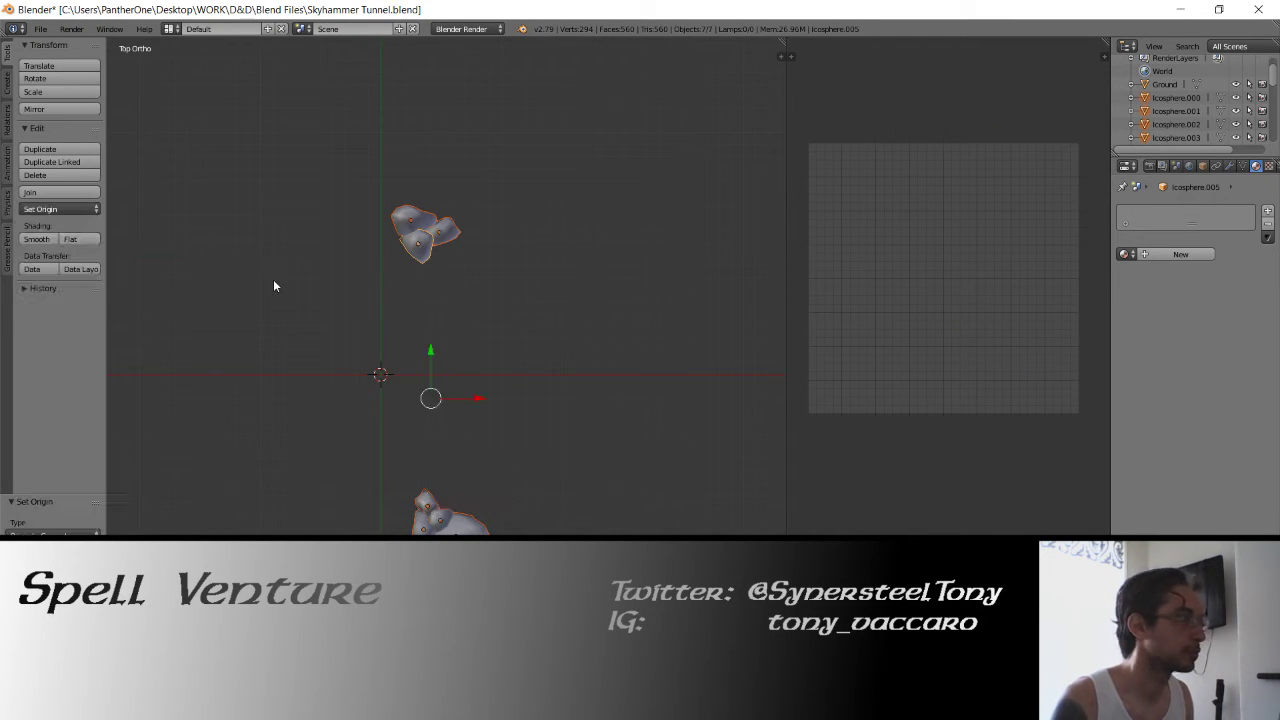
right_click(416, 240)
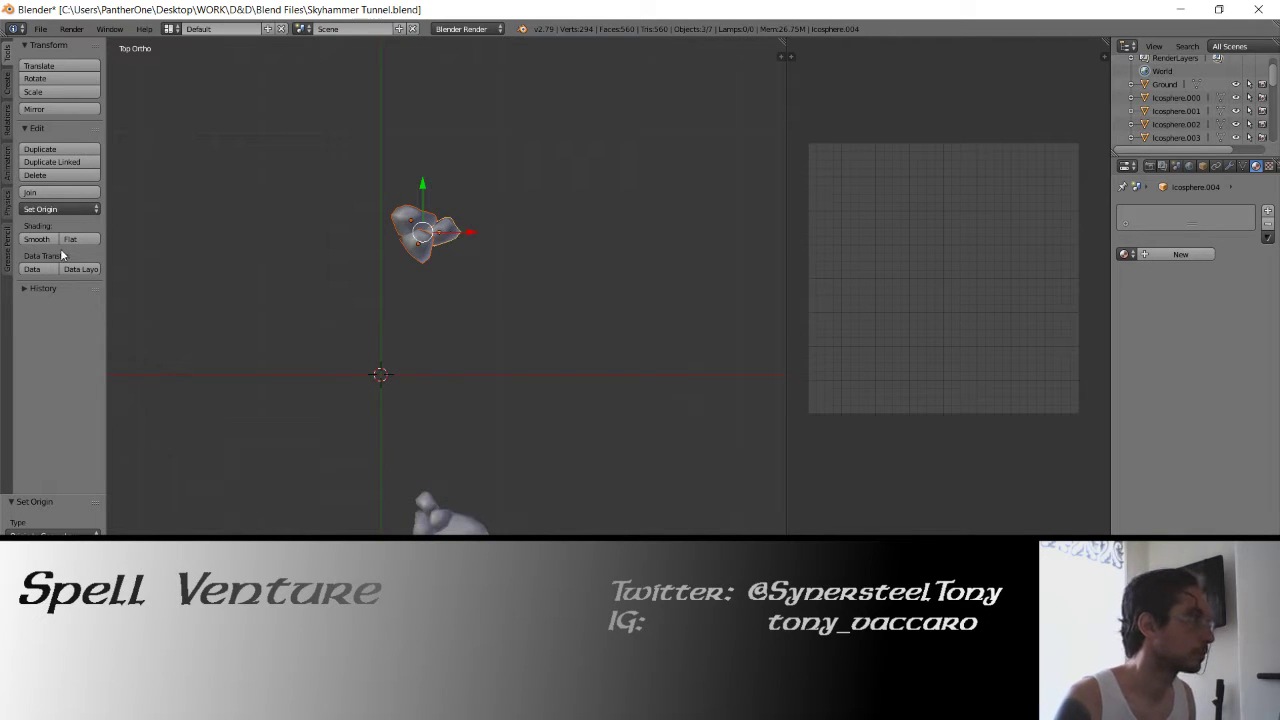
click(40, 192)
right_click(453, 528)
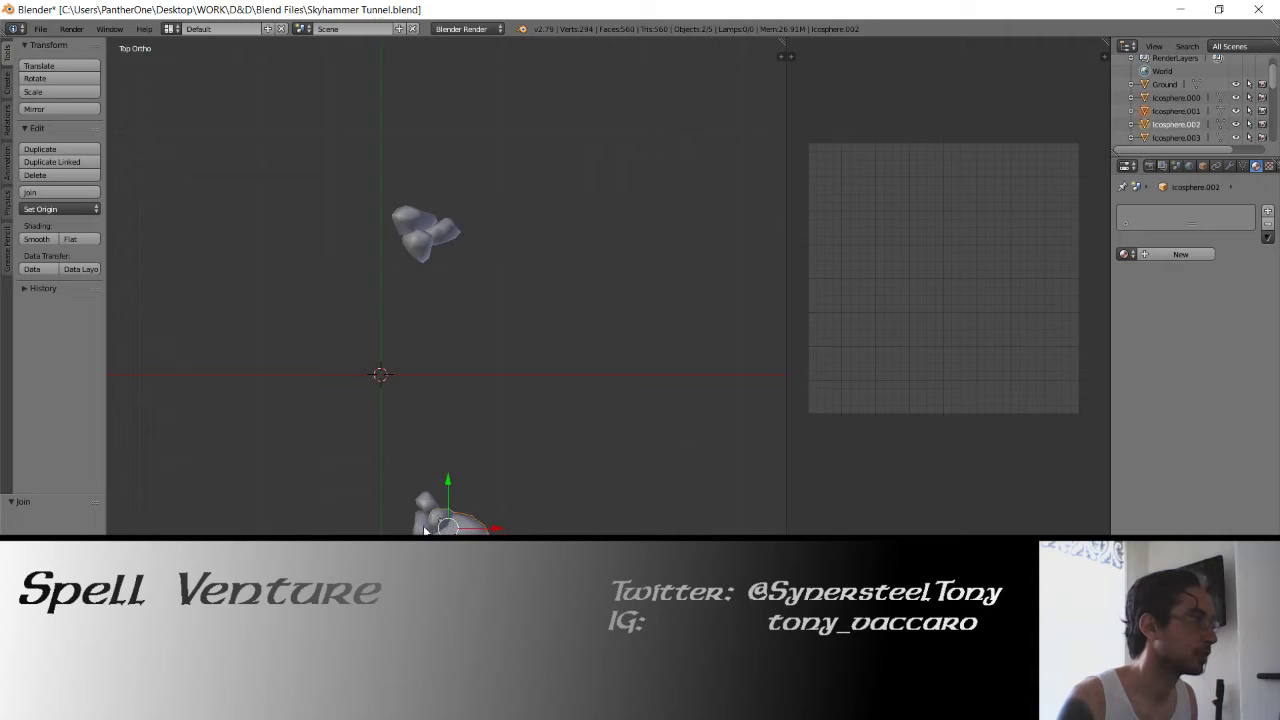
click(41, 192)
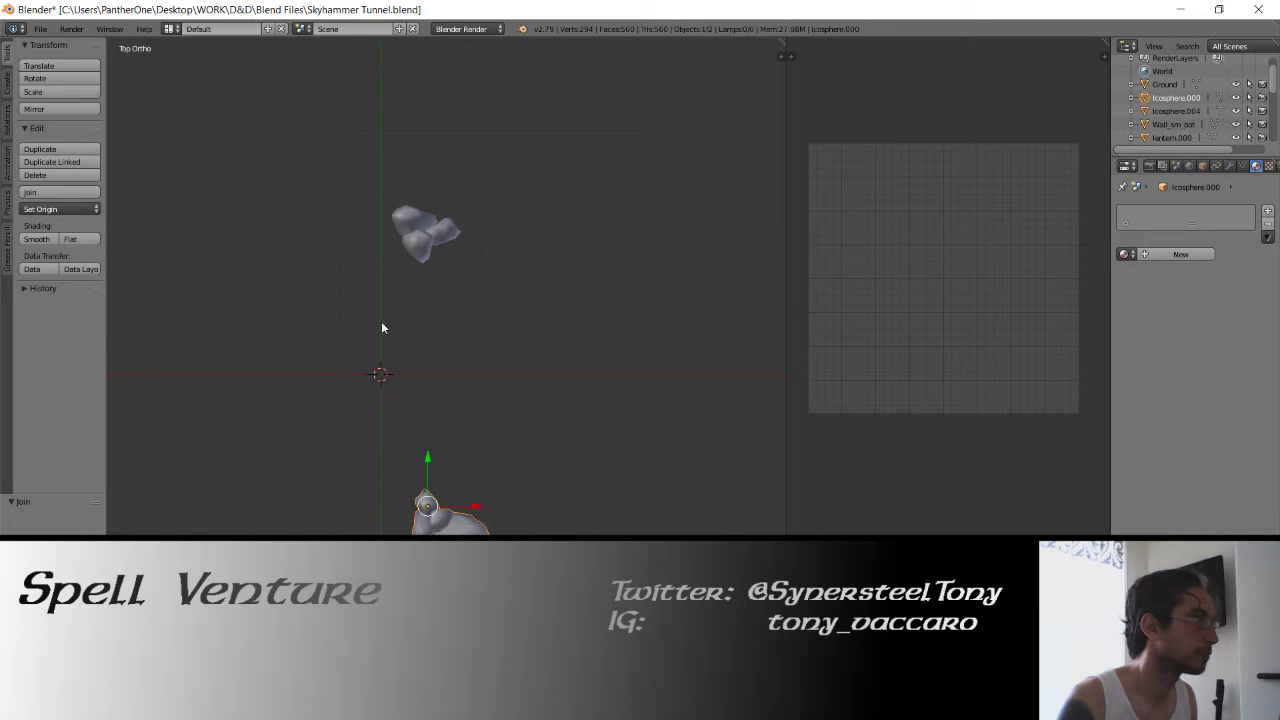
shift+right_click(412, 264)
key(ctrl+j)
click(306, 280)
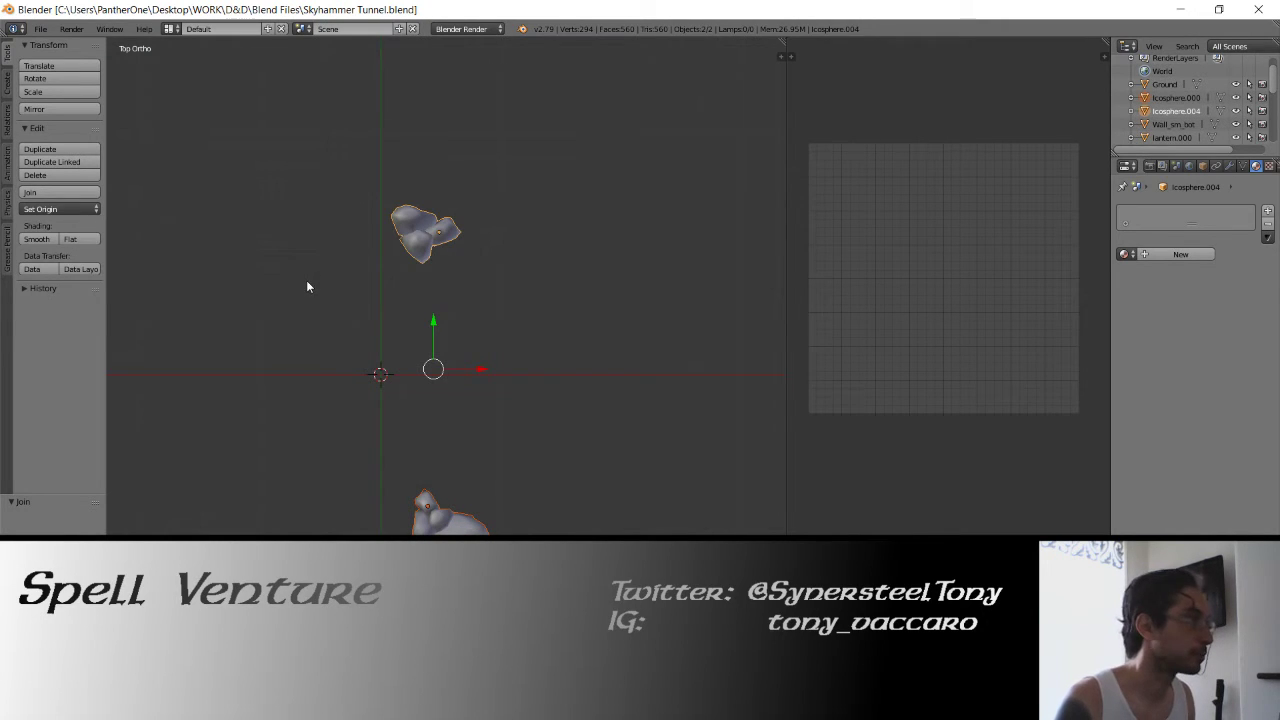
Select the top rock's geometry, then try moving the rocks to the world origin and undo it
key(Tab)
key(a)
key(Tab)
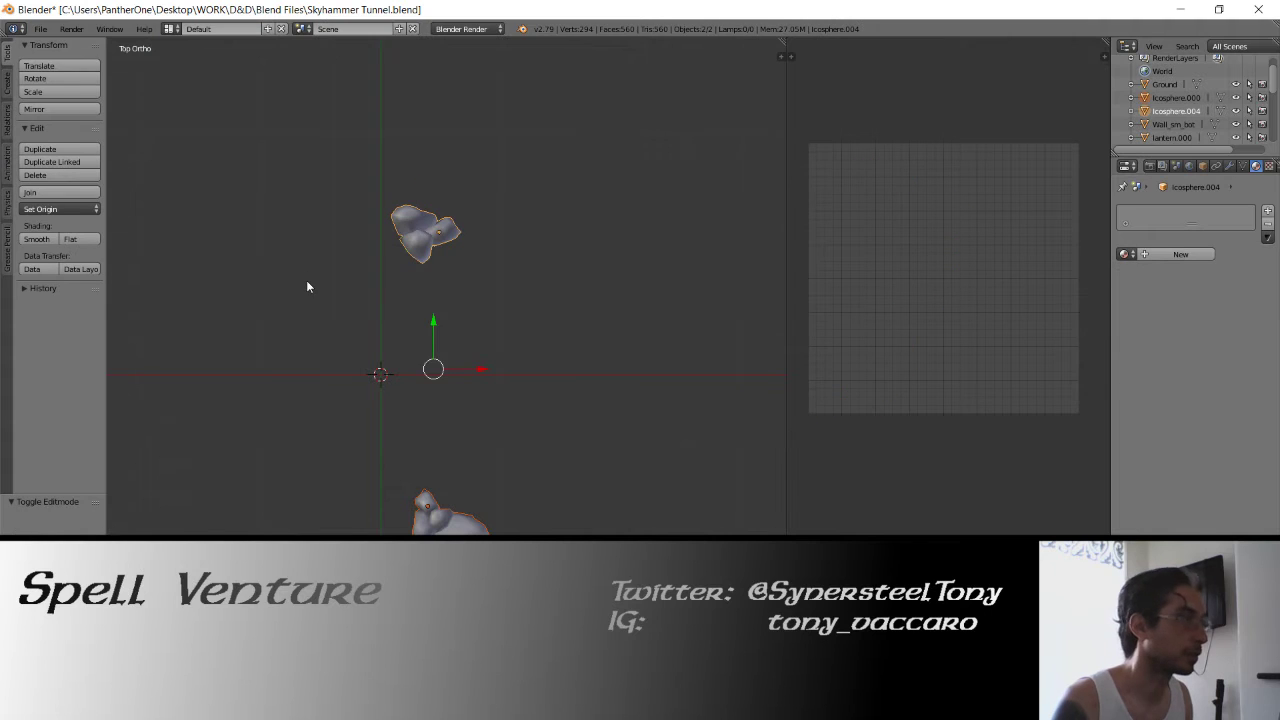
key(alt+g)
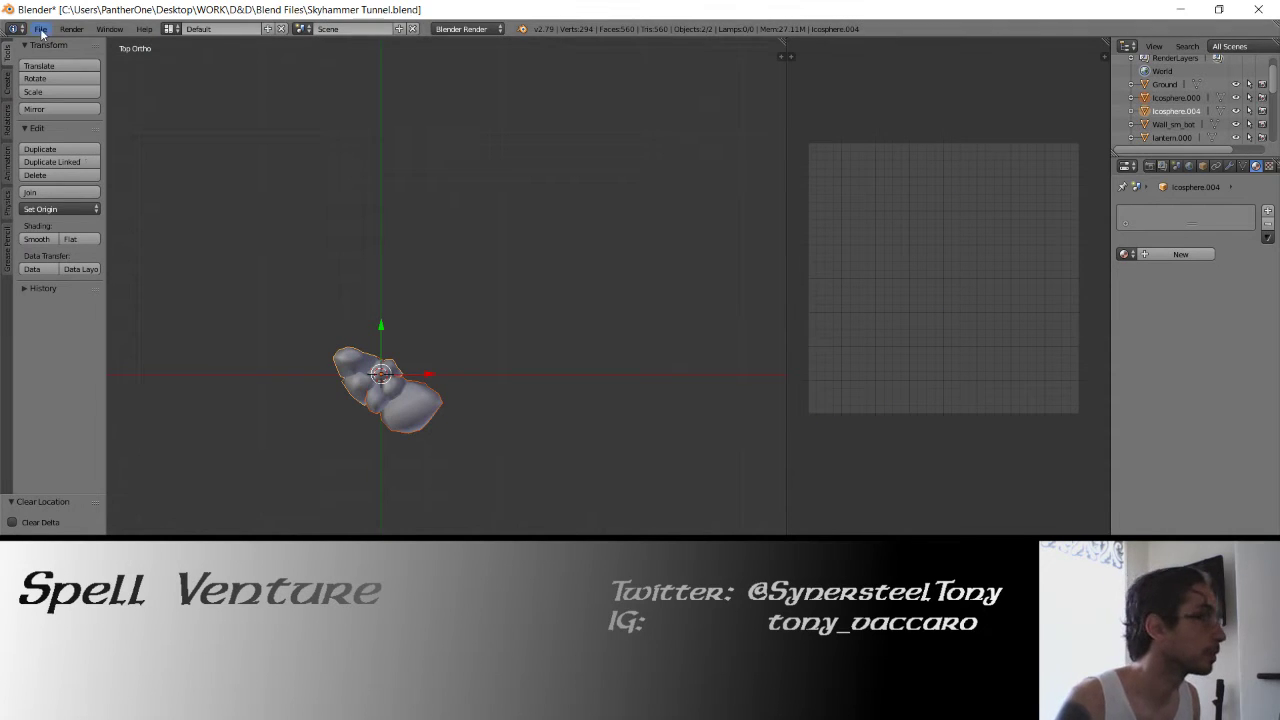
click(40, 28)
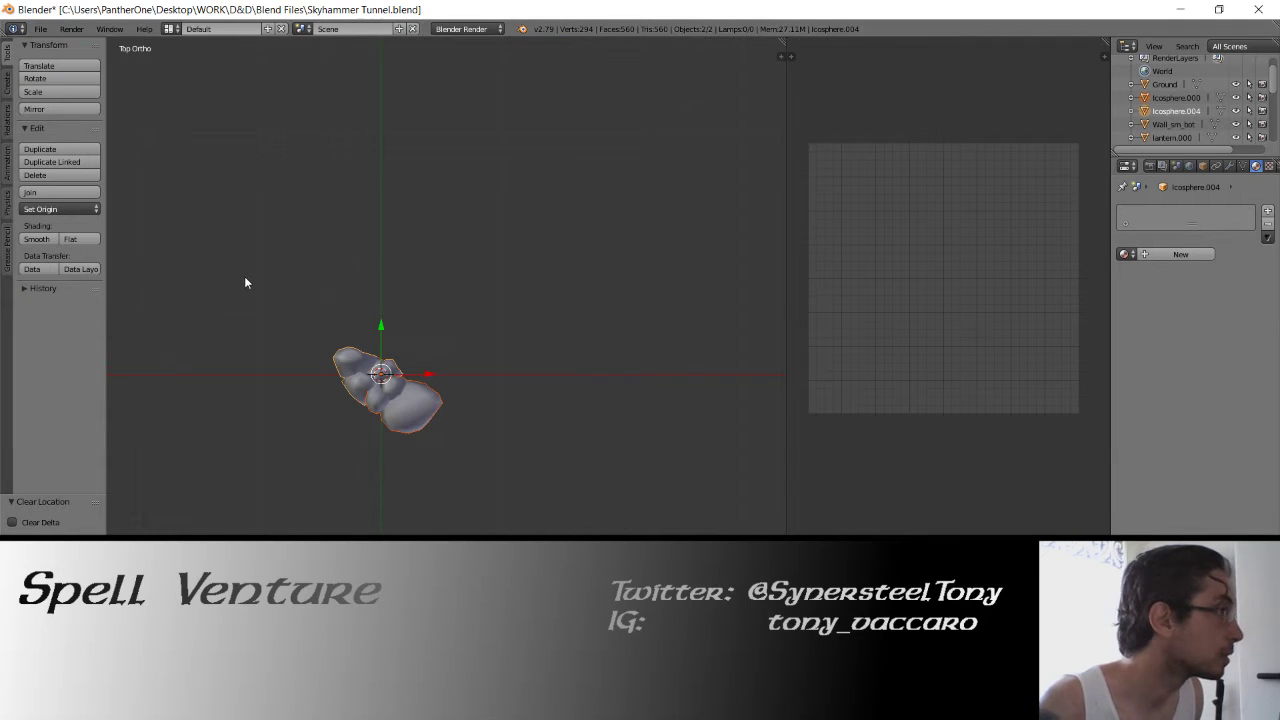
key(ctrl+z)
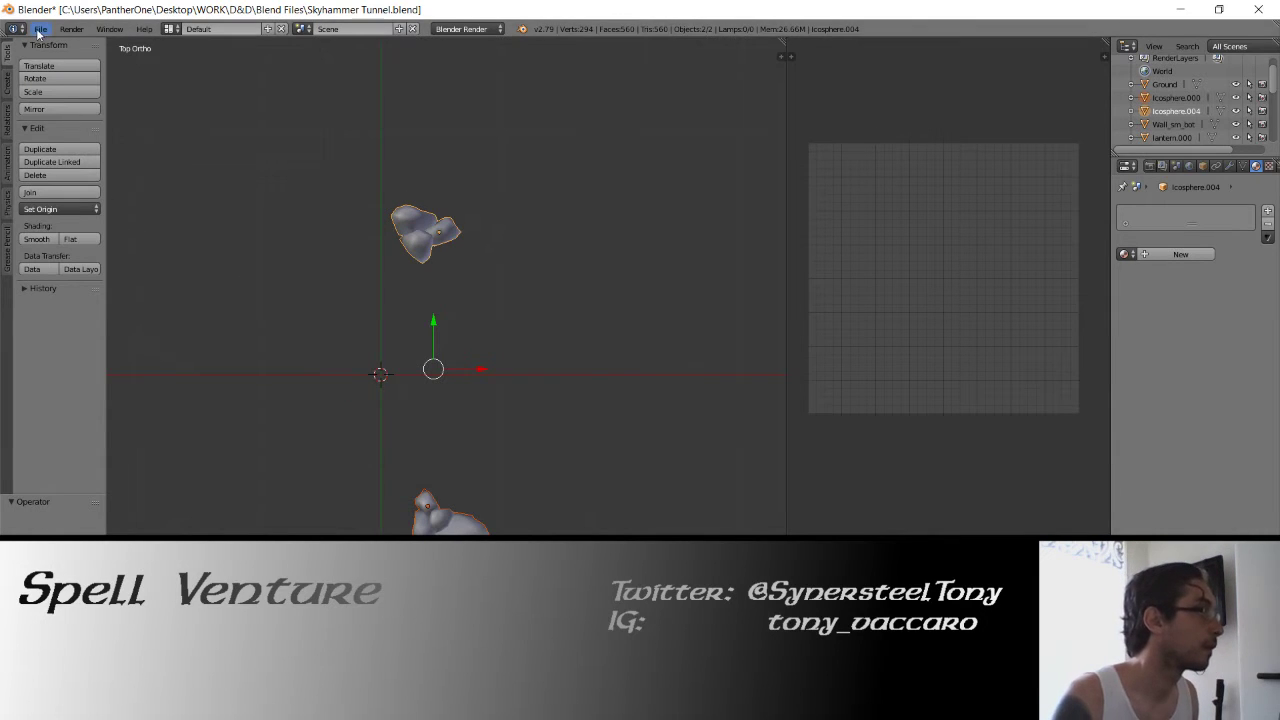
key(alt+g)
key(ctrl+z)
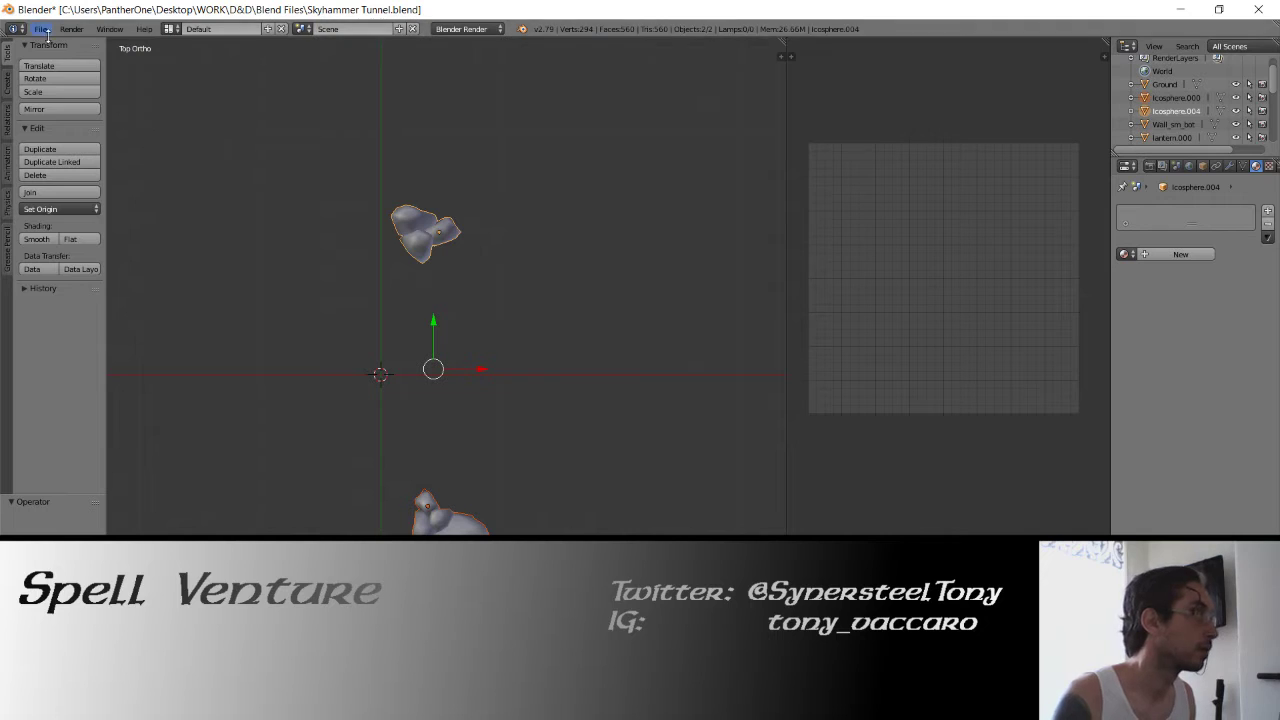
click(40, 28)
Set the rocks' origins to the 3D cursor and start an FBX export
click(50, 209)
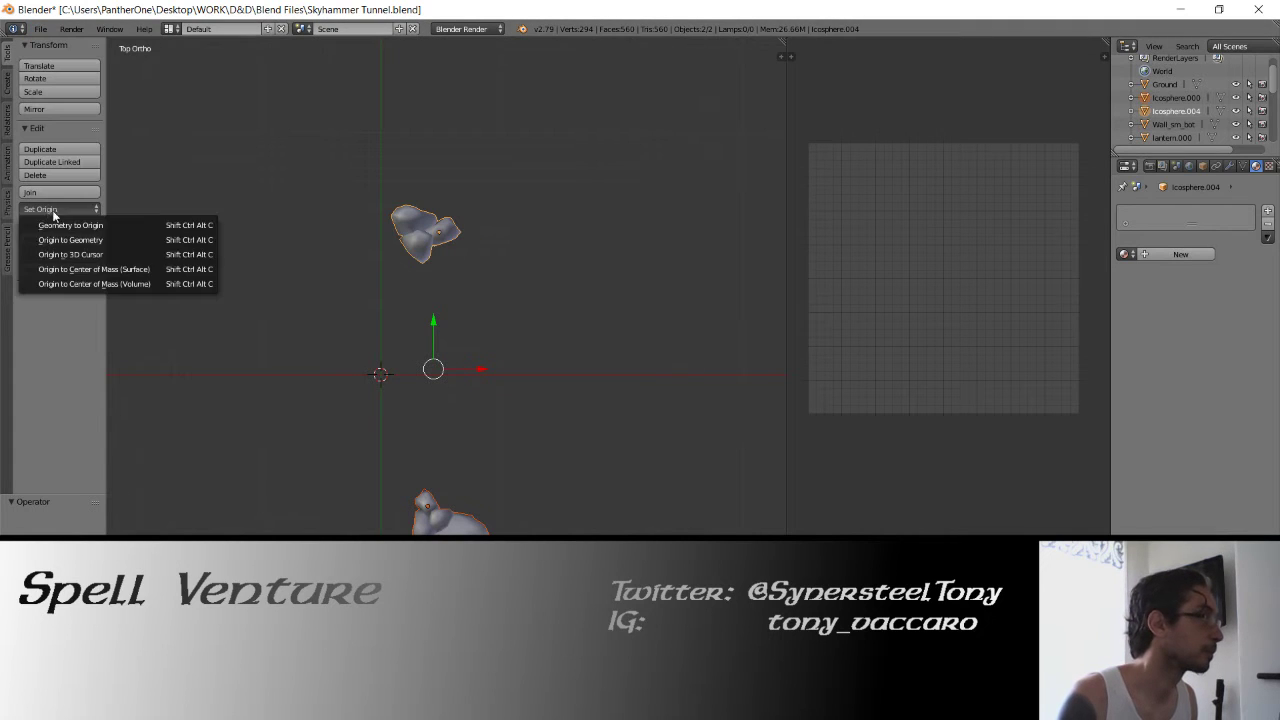
click(72, 251)
click(40, 28)
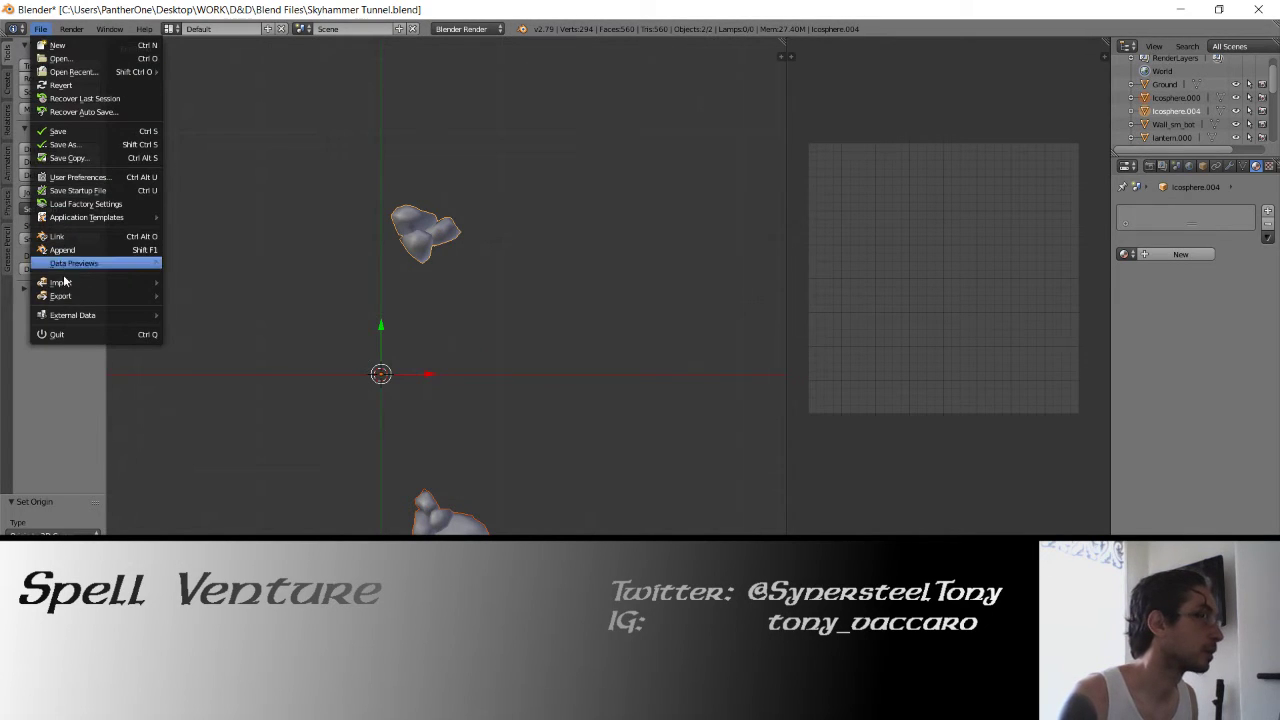
mouse_move(62, 296)
click(206, 342)
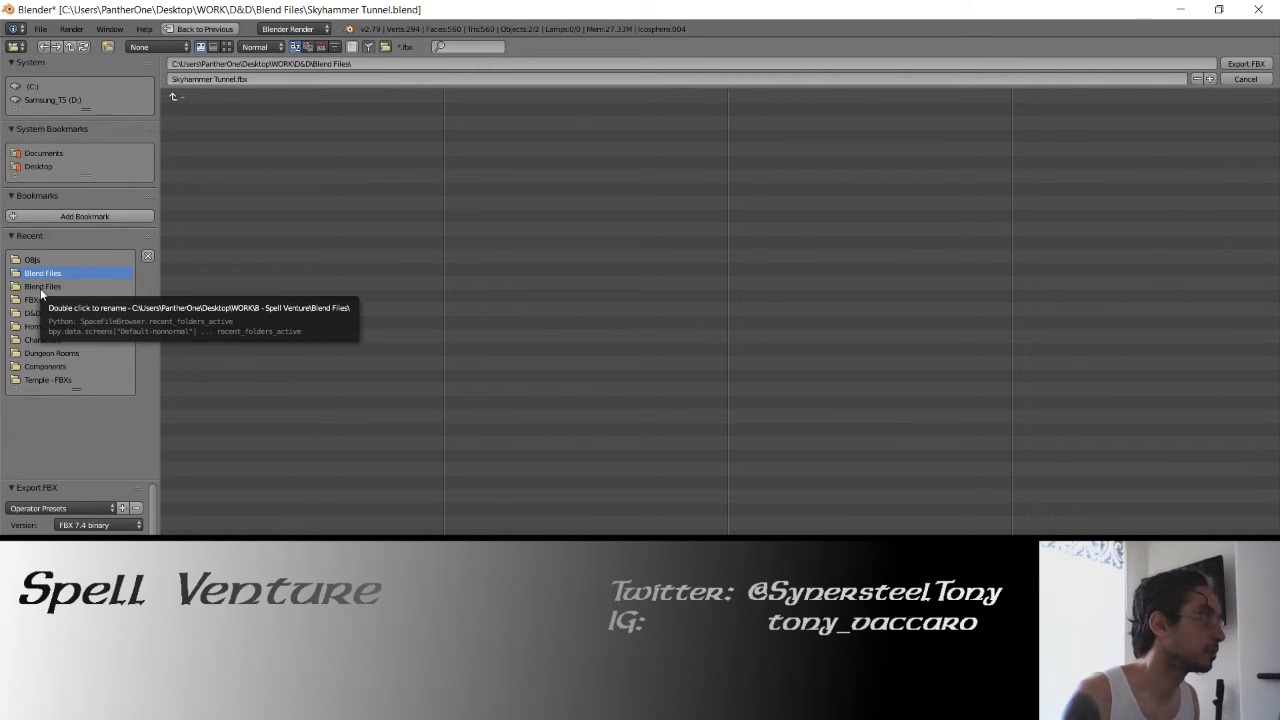
Export the rubble as rubble.fbx into the D&D FBXs folder
click(192, 94)
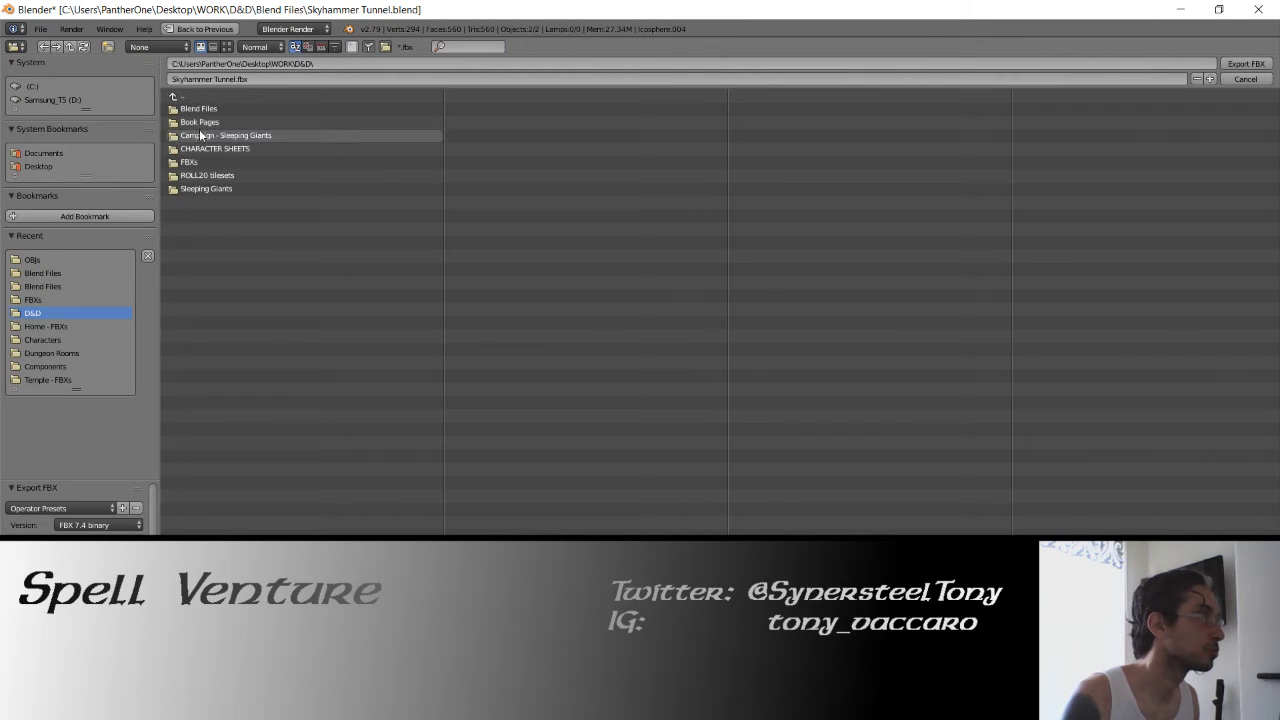
click(191, 160)
click(203, 79)
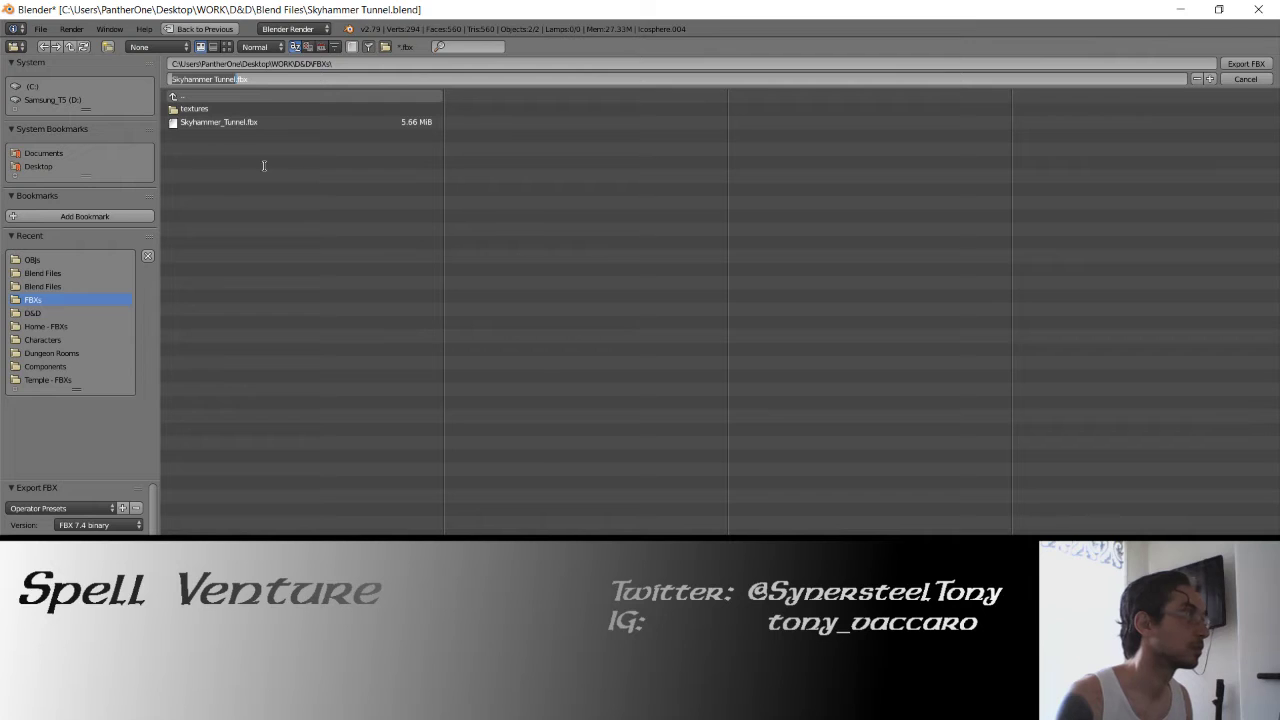
text(rubble)
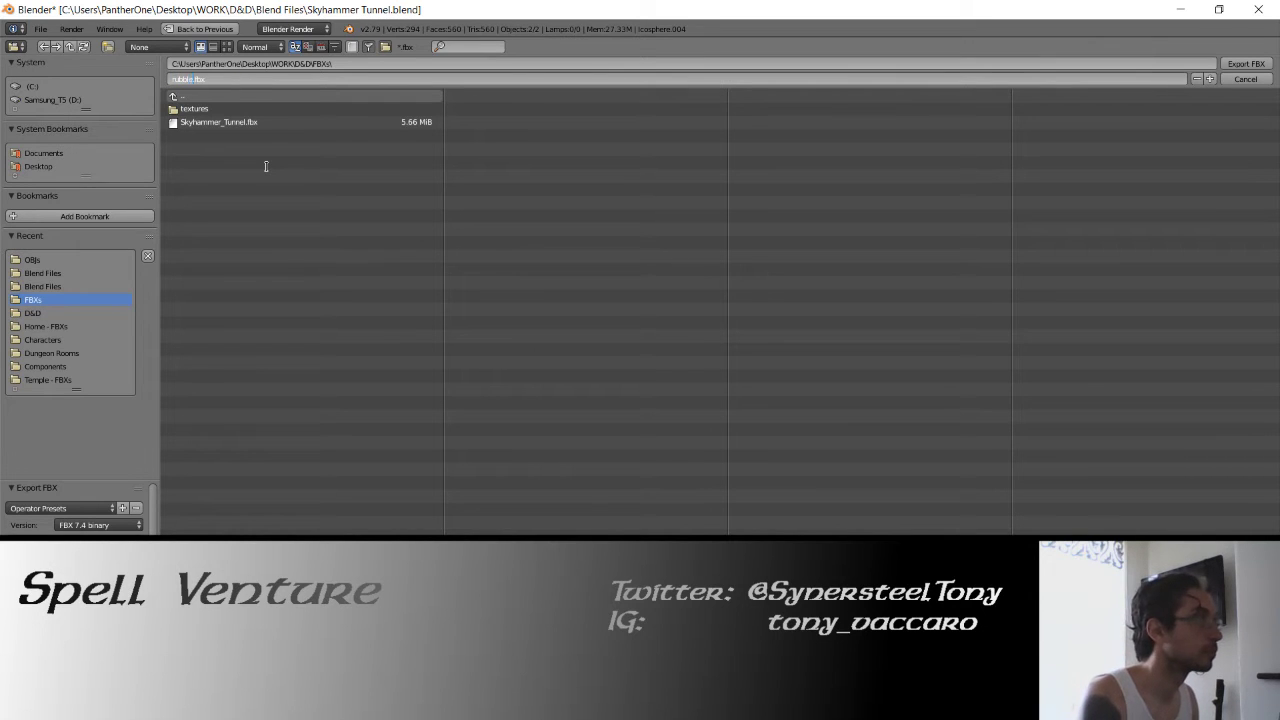
key(Return)
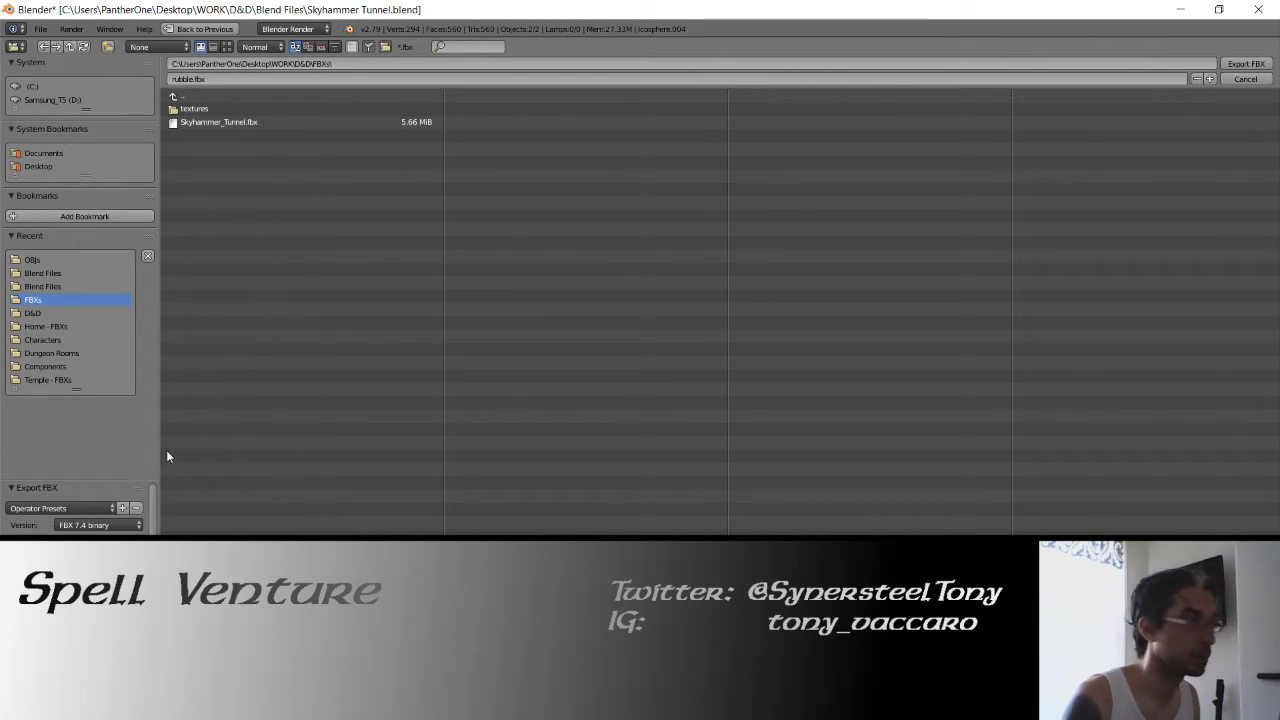
click(1230, 65)
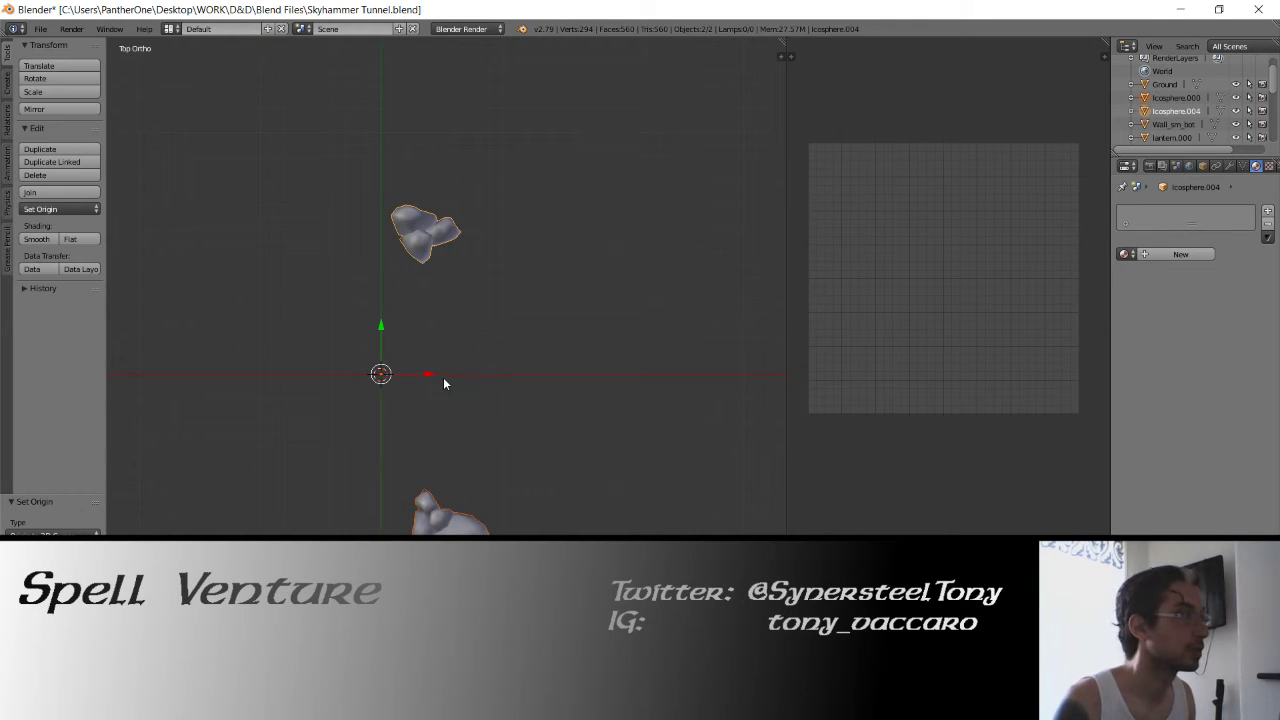
Set the rubble's origin to its geometry and save over the Skyhammer Tunnel blend file
click(48, 209)
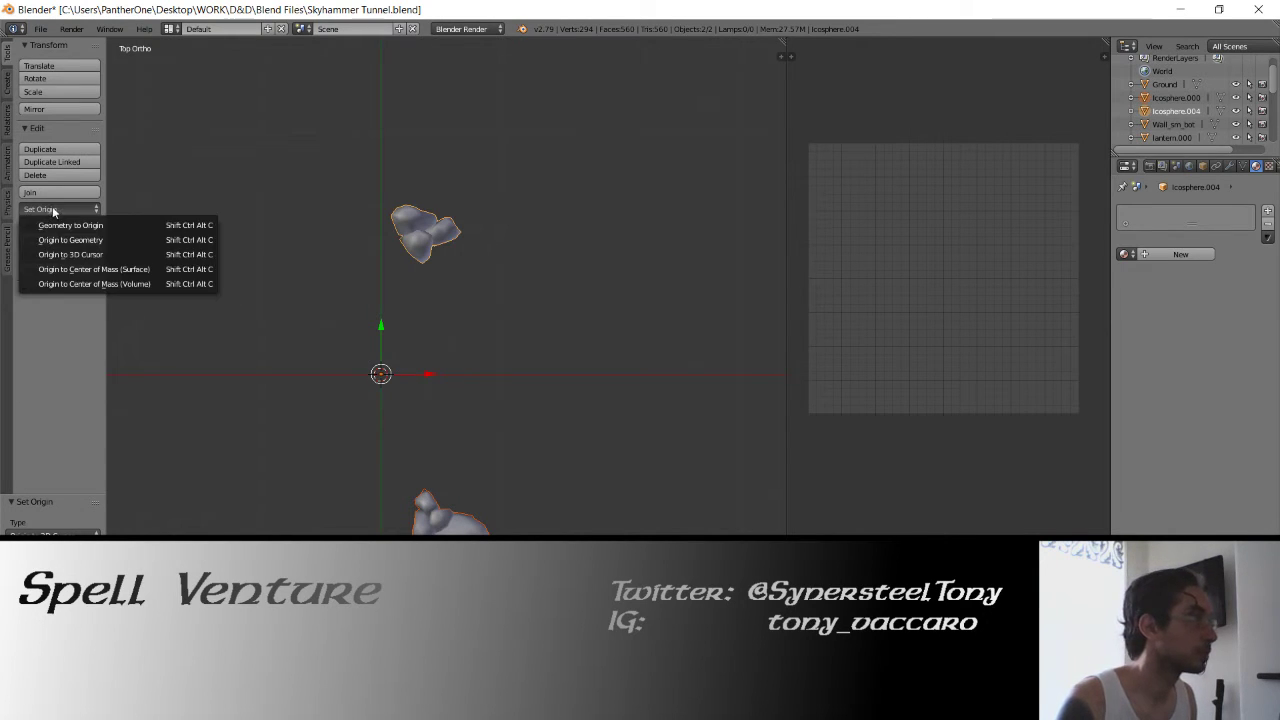
click(65, 238)
key(ctrl+s)
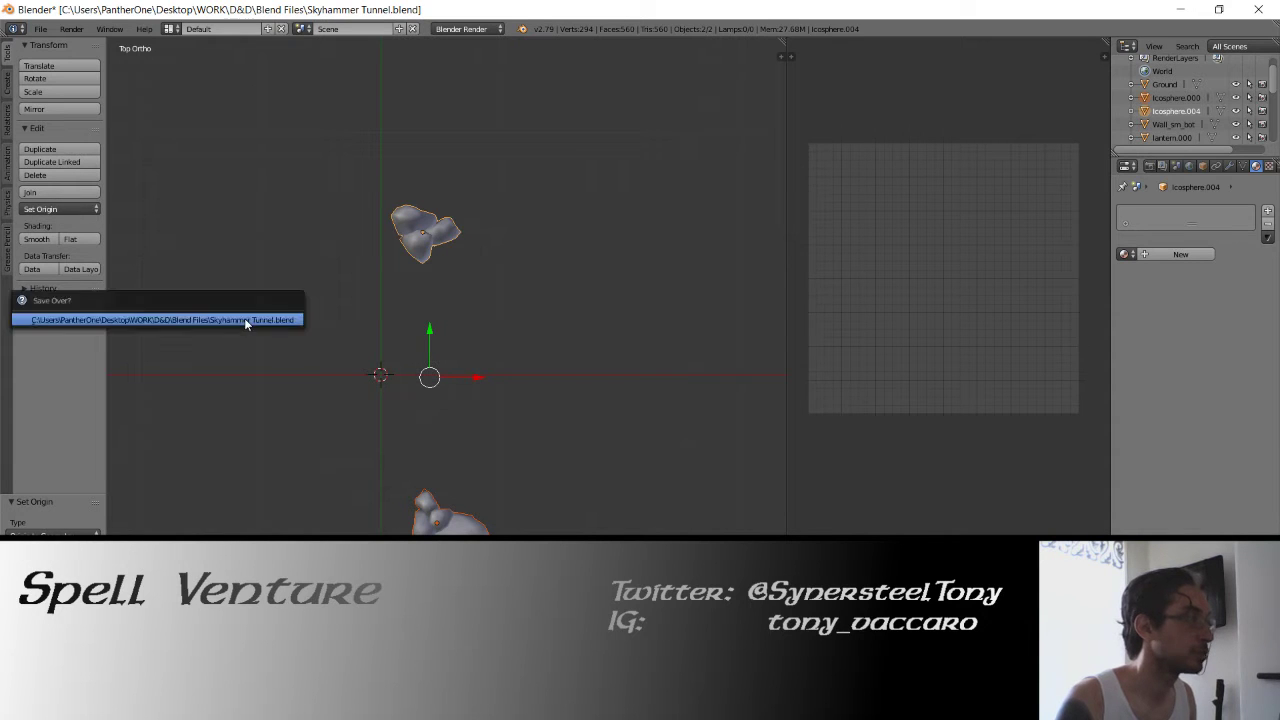
click(245, 320)
In Unity, reveal the Skyhammer Tunnel asset's folder in File Explorer
key(alt+Tab)
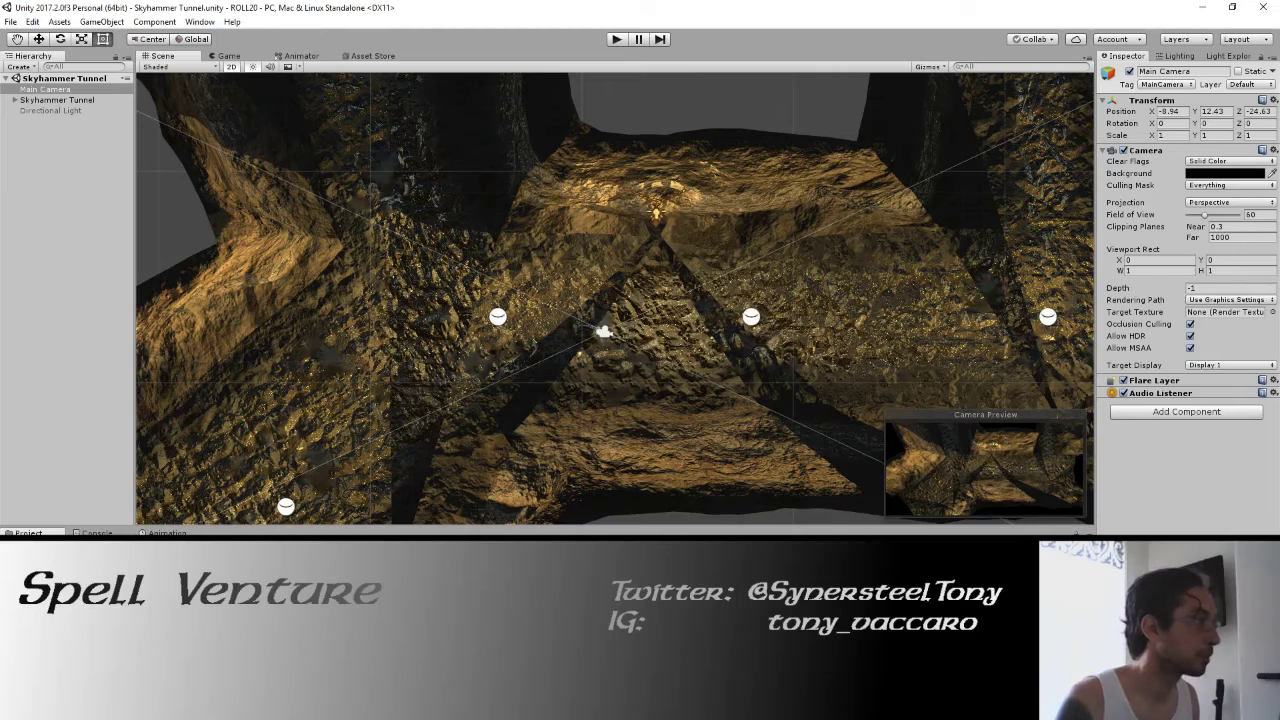
right_click(410, 560)
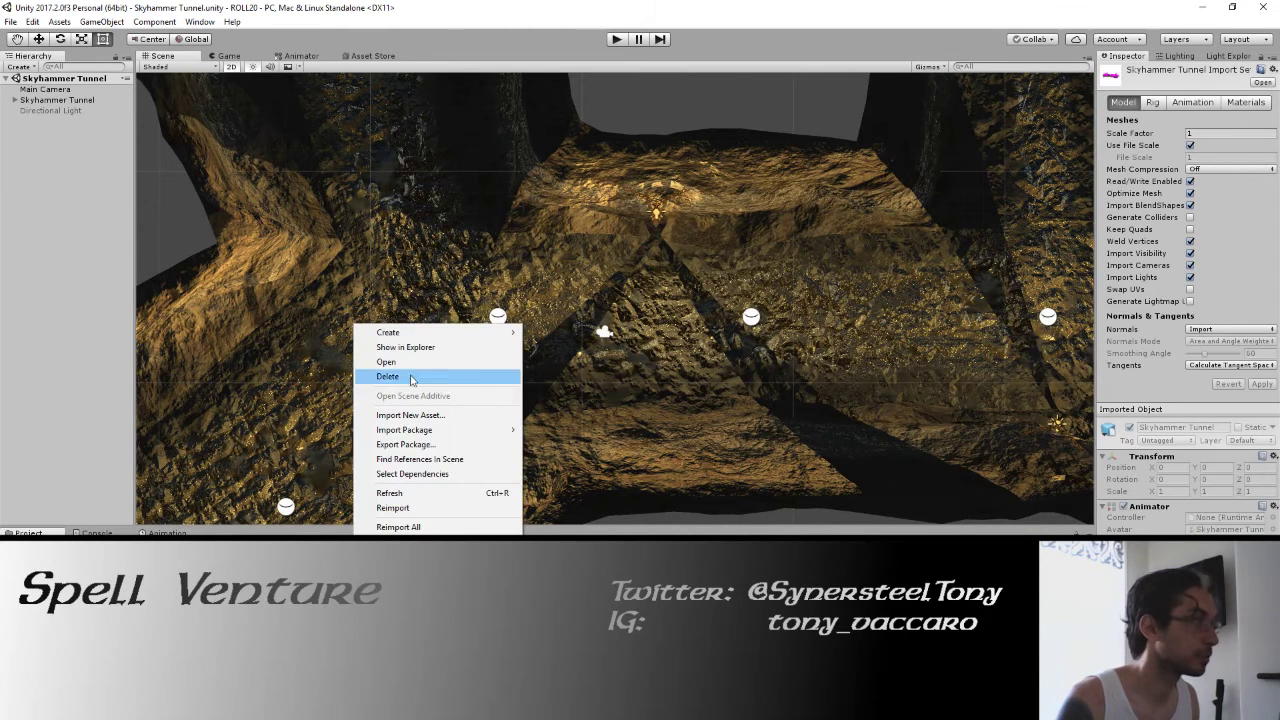
click(411, 349)
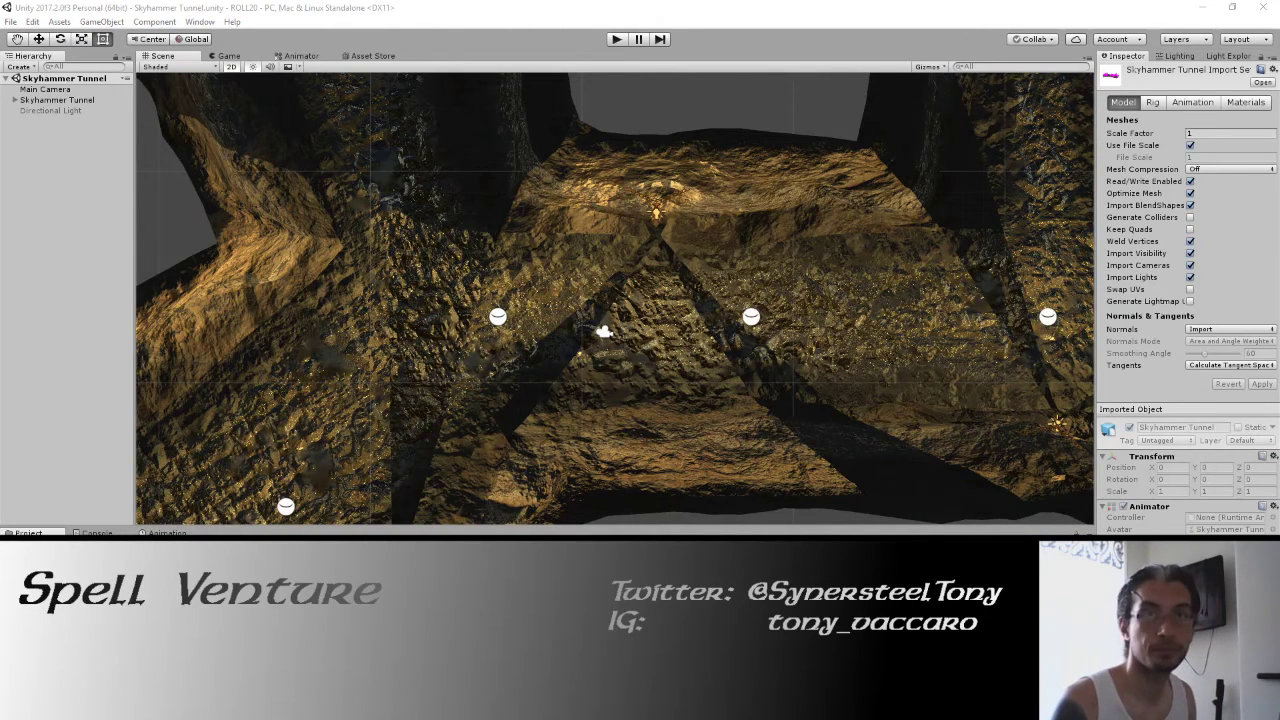
Copy Skyhammer Tunnel from D&D\Blend Files into the models folder, replacing the older file
double_click(1271, 49)
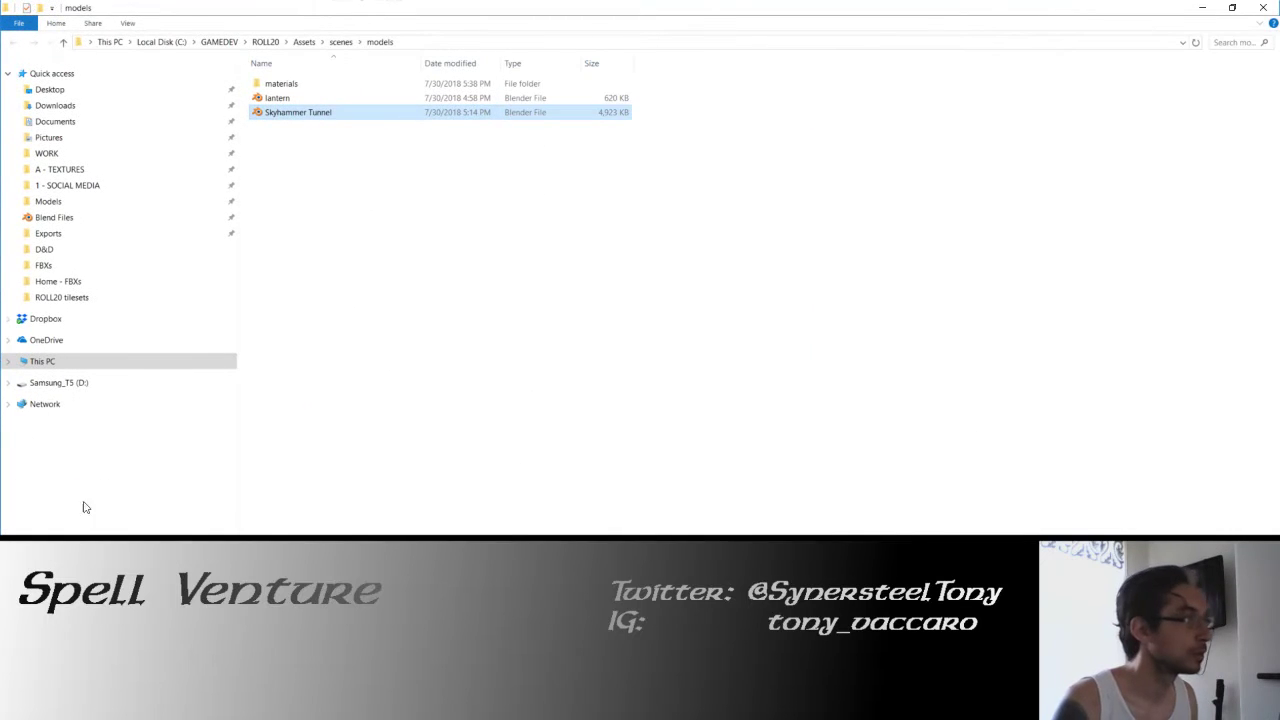
click(46, 249)
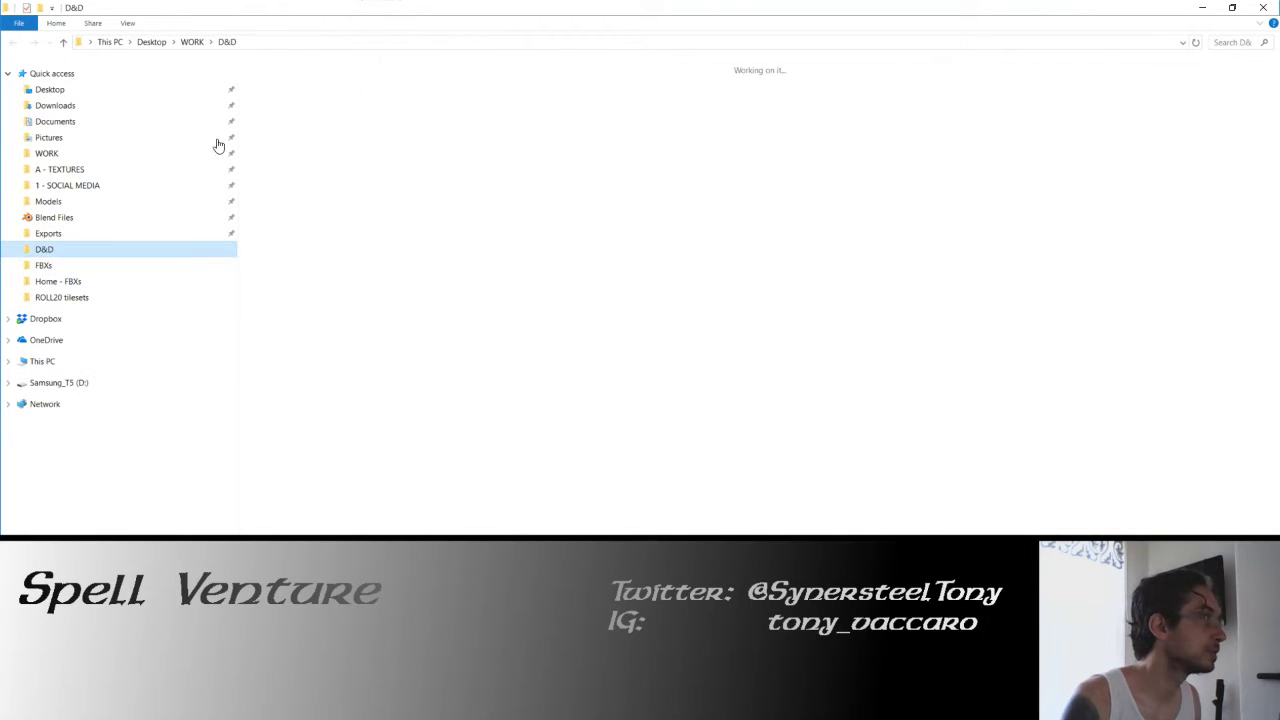
double_click(290, 110)
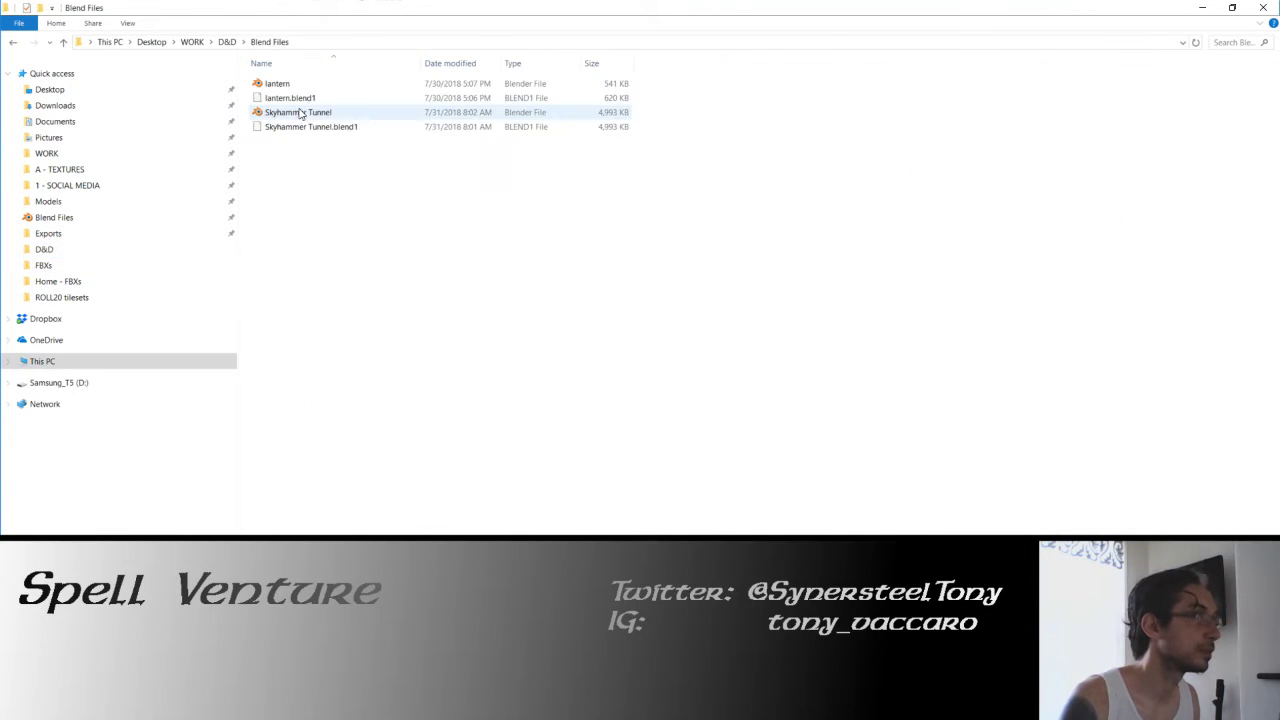
click(300, 113)
right_click(300, 113)
click(340, 331)
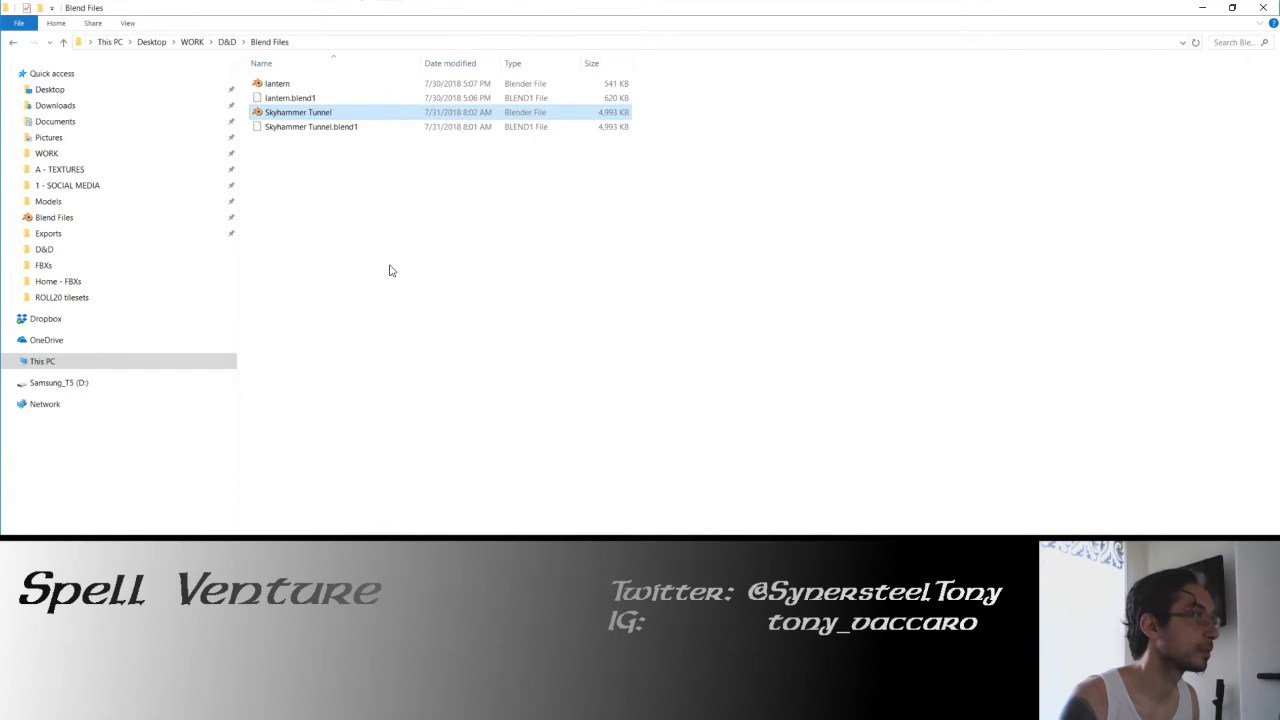
key(BackSpace)
key(BackSpace)
right_click(409, 337)
click(545, 429)
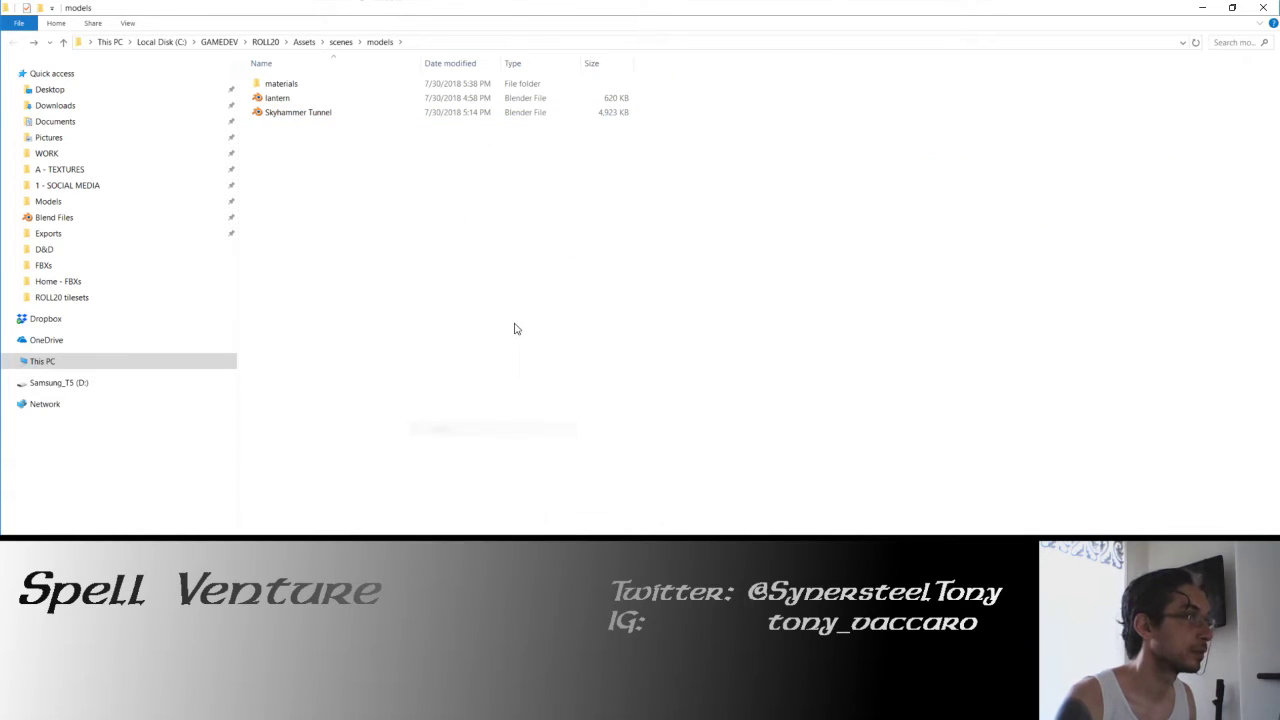
click(464, 314)
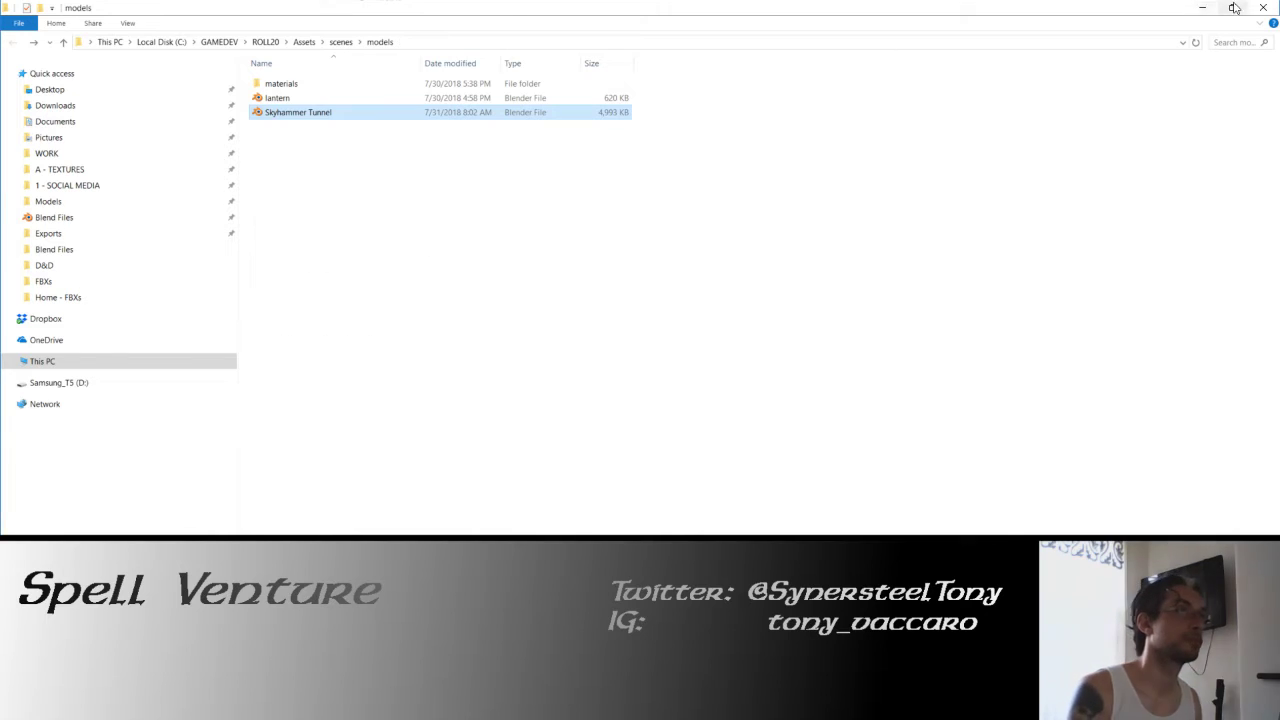
key(alt+Tab)
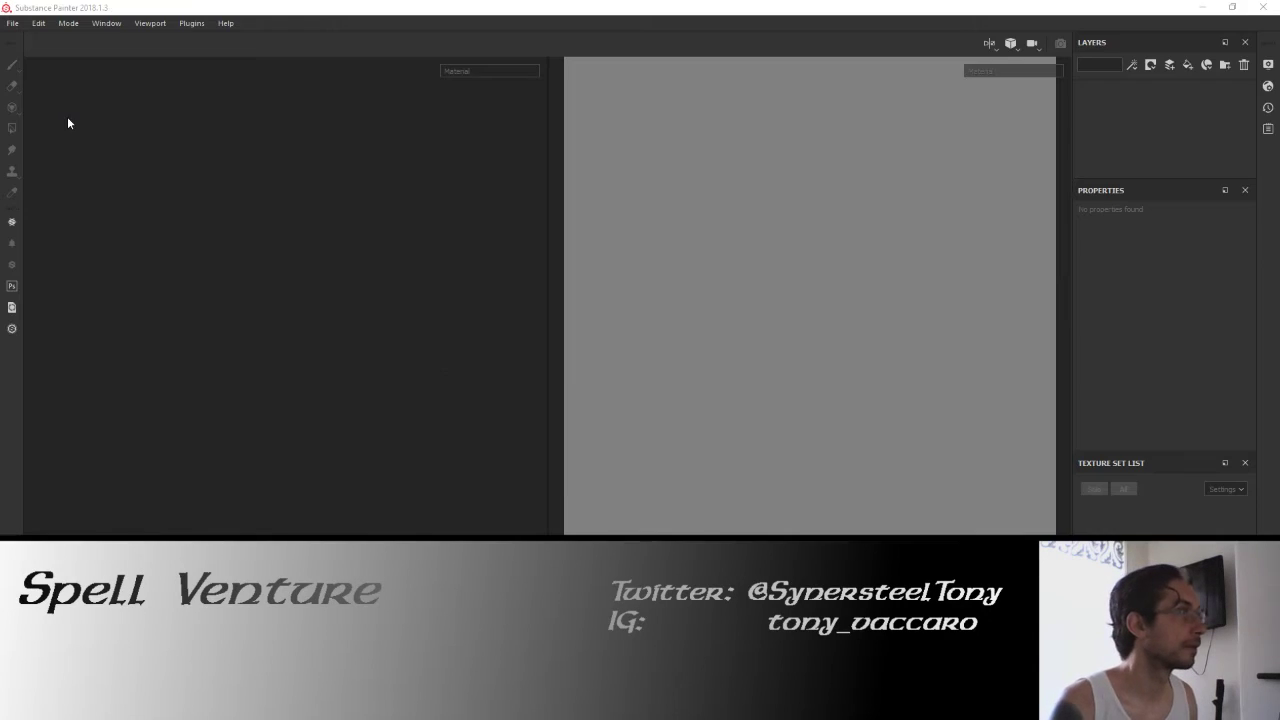
Dismiss the welcome screen, cancel a new project, and open skyhammer_Tunnel from Recent Files
click(810, 481)
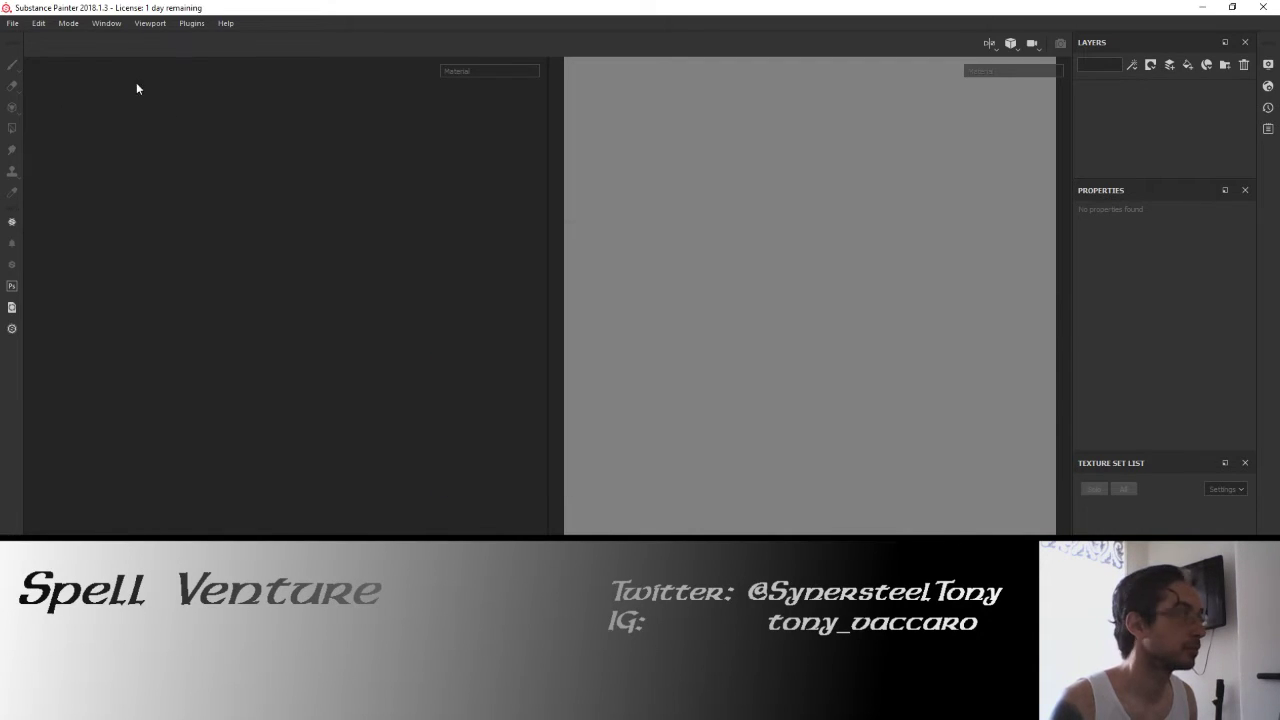
click(13, 23)
mouse_move(34, 66)
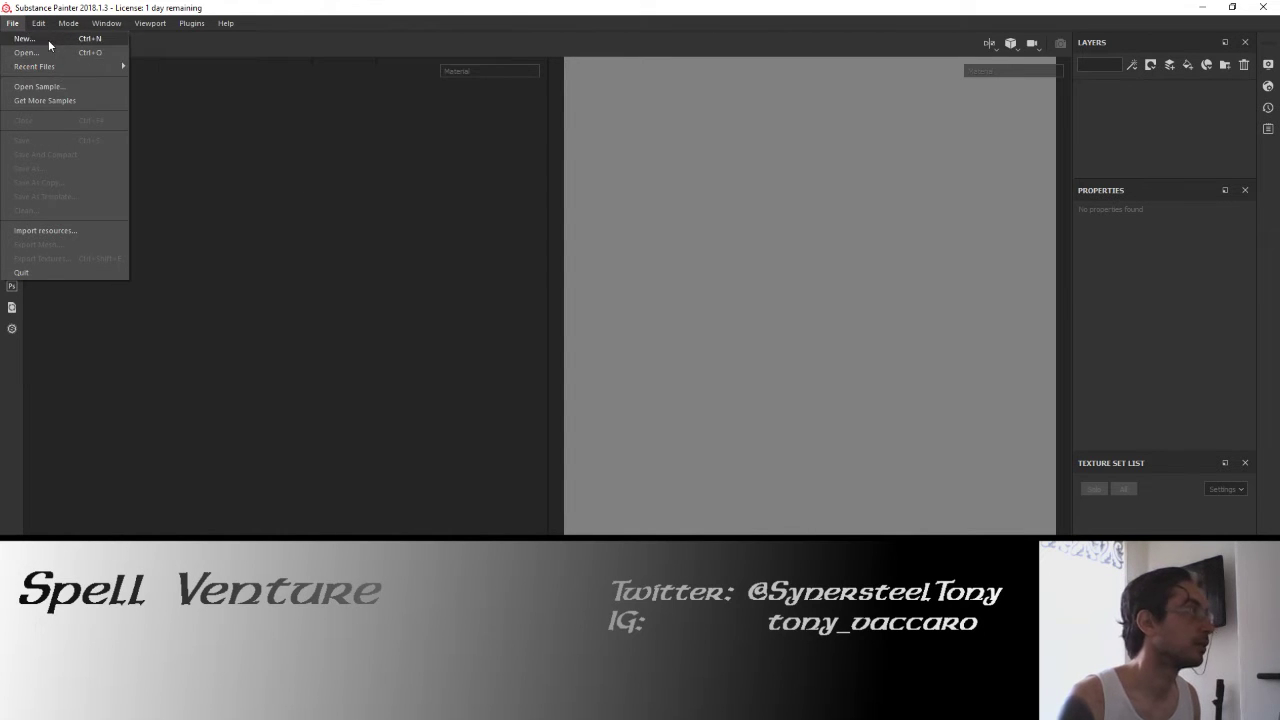
click(47, 39)
click(789, 235)
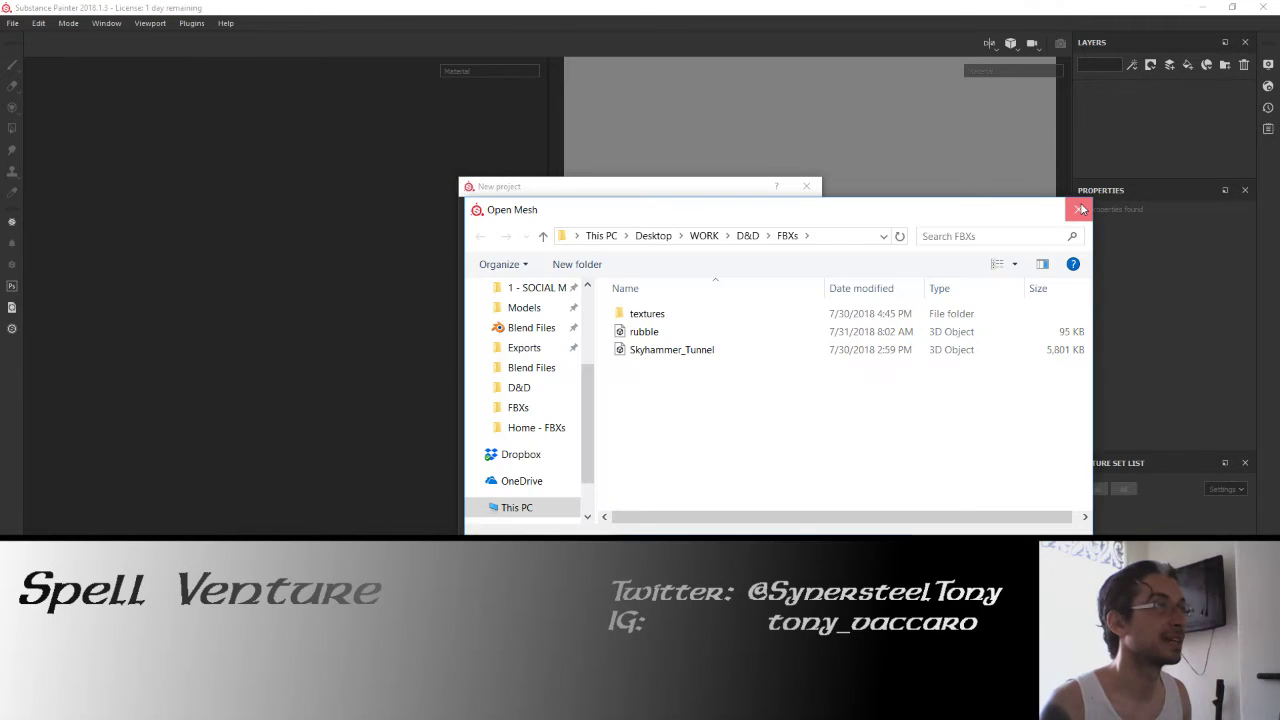
click(1080, 209)
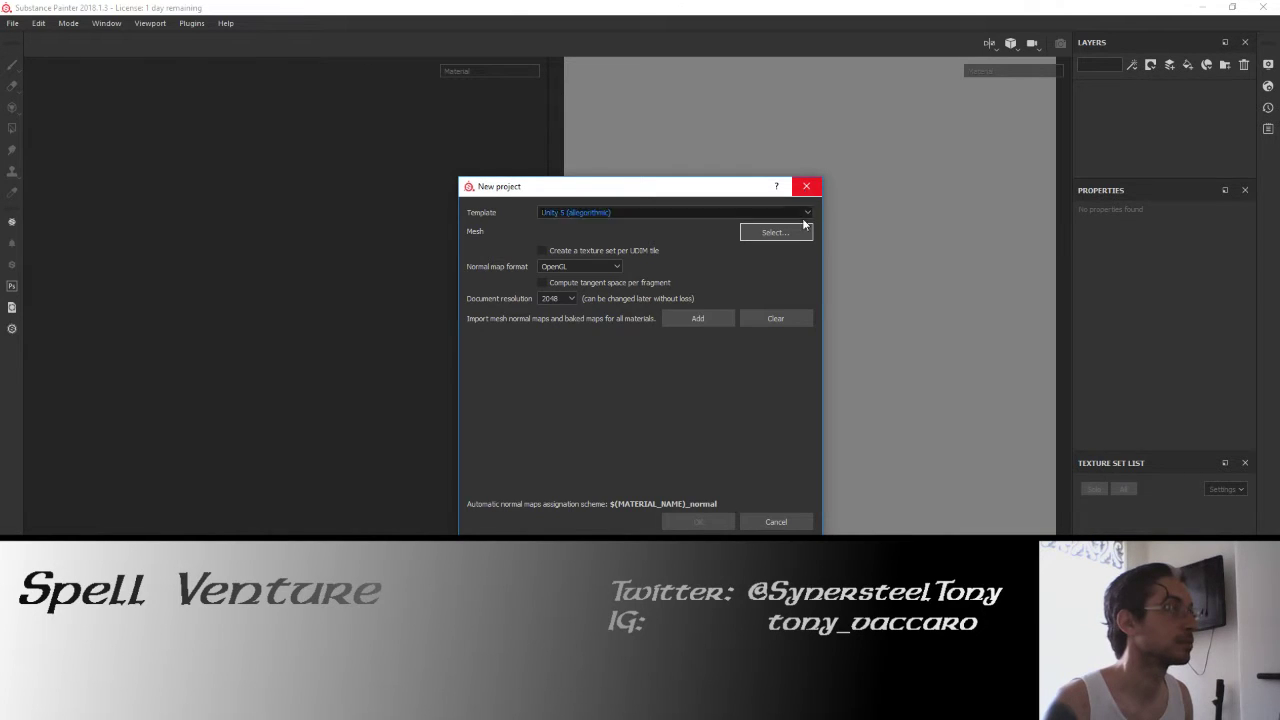
click(806, 186)
click(12, 22)
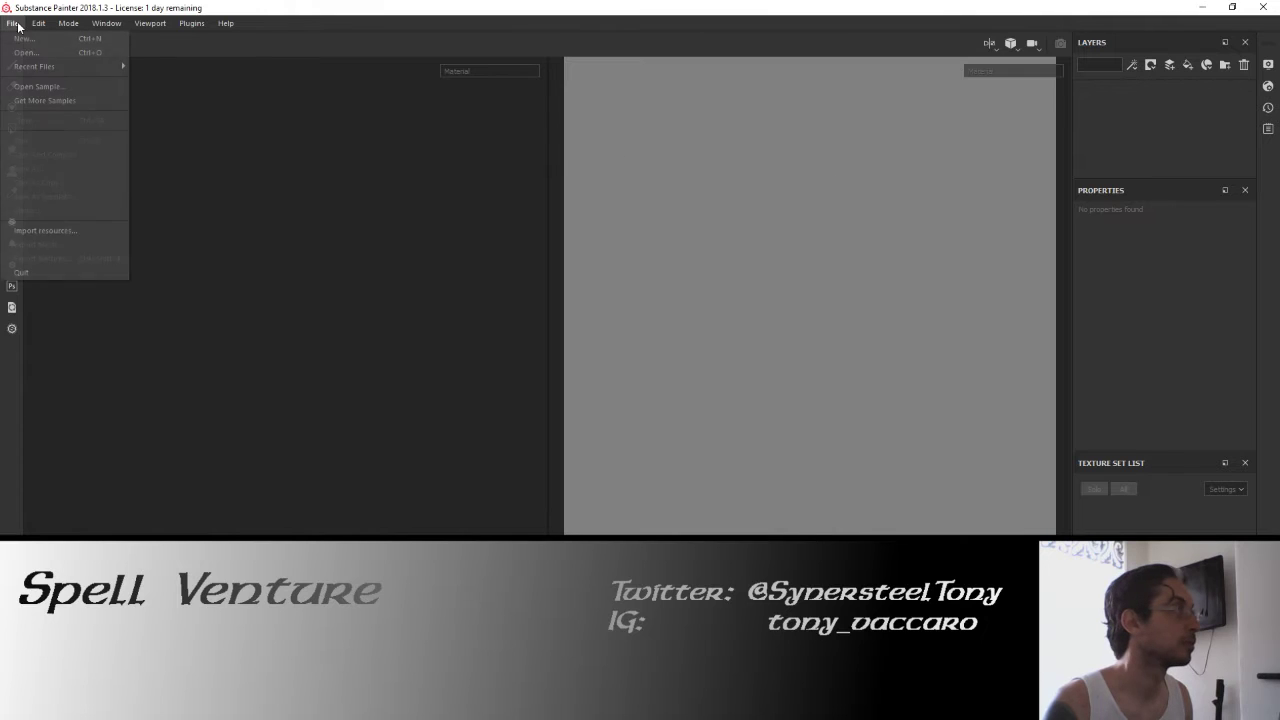
mouse_move(35, 66)
click(206, 62)
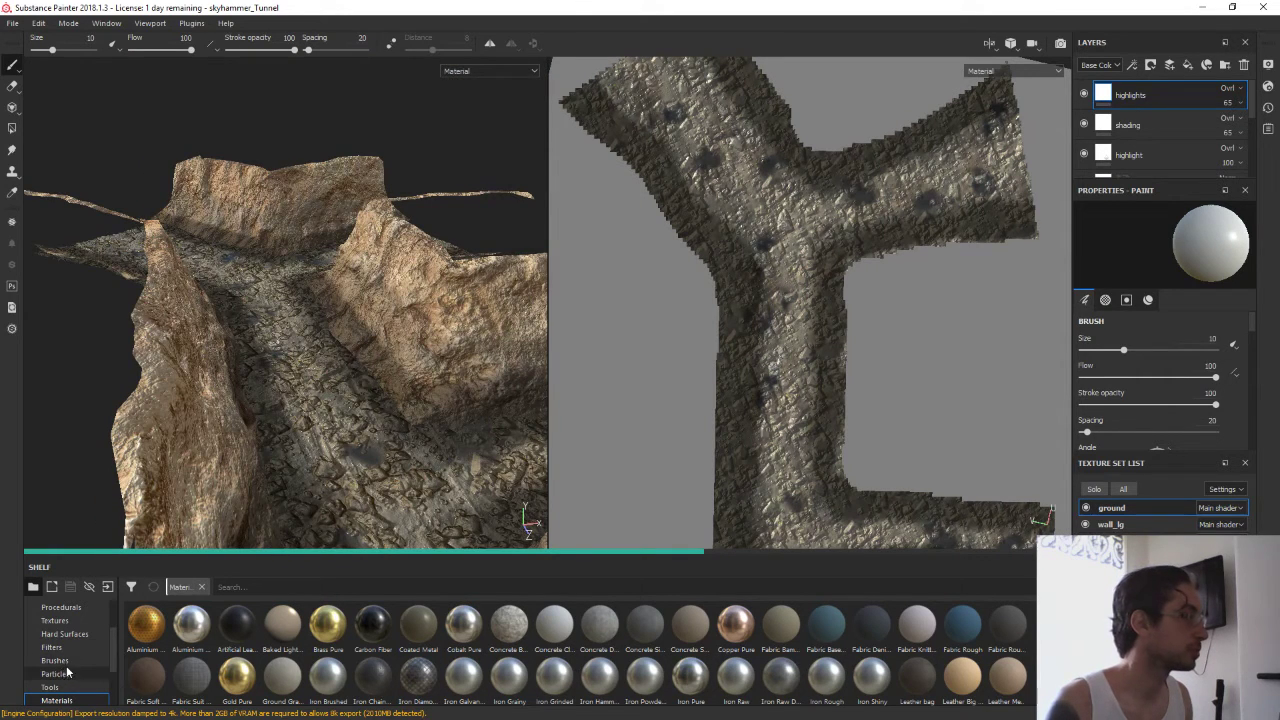
Show all shelf categories, select the wall_lg texture set, and orbit to view the tunnel walls
scroll(67, 660, up, 3)
click(45, 607)
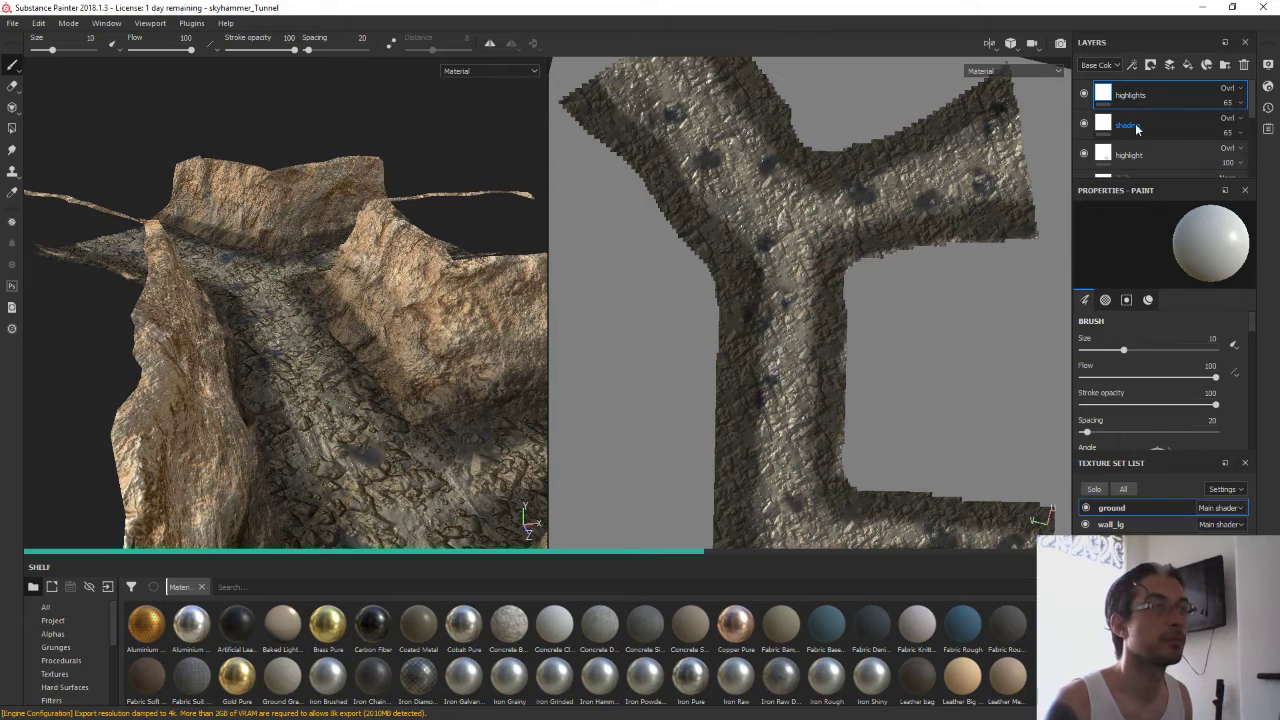
alt+drag(318, 256, 470, 300)
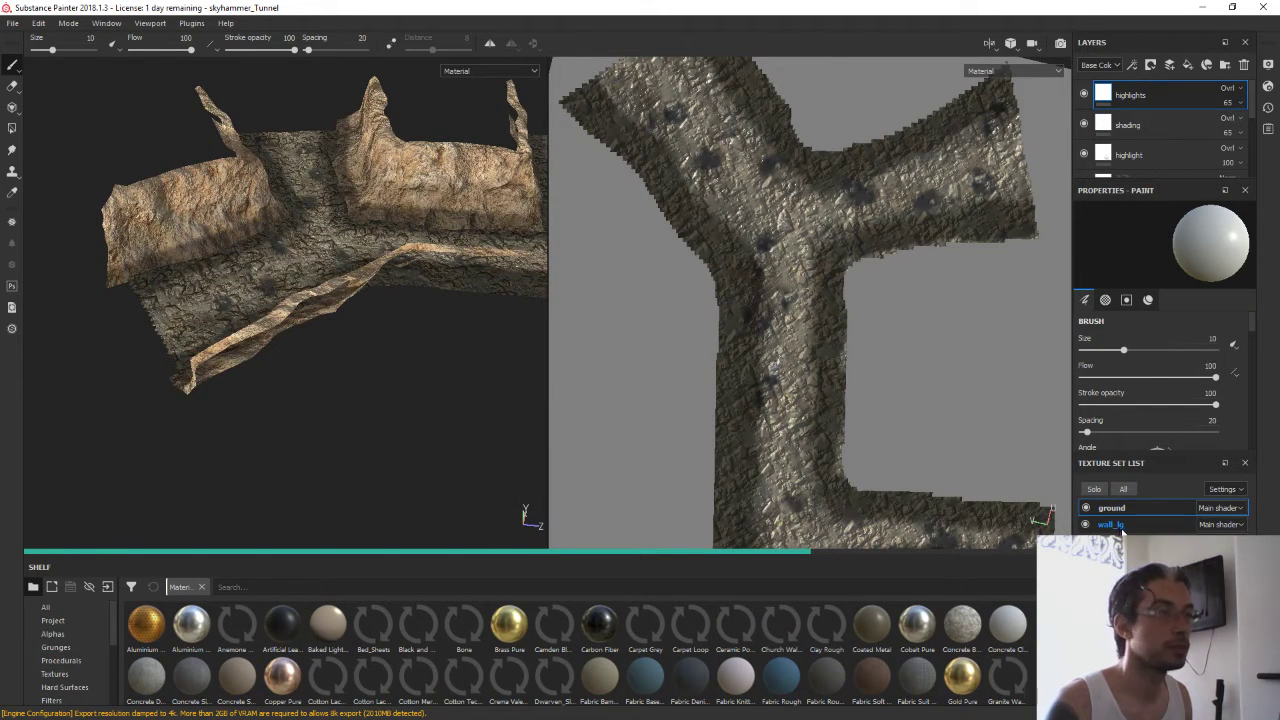
click(1108, 524)
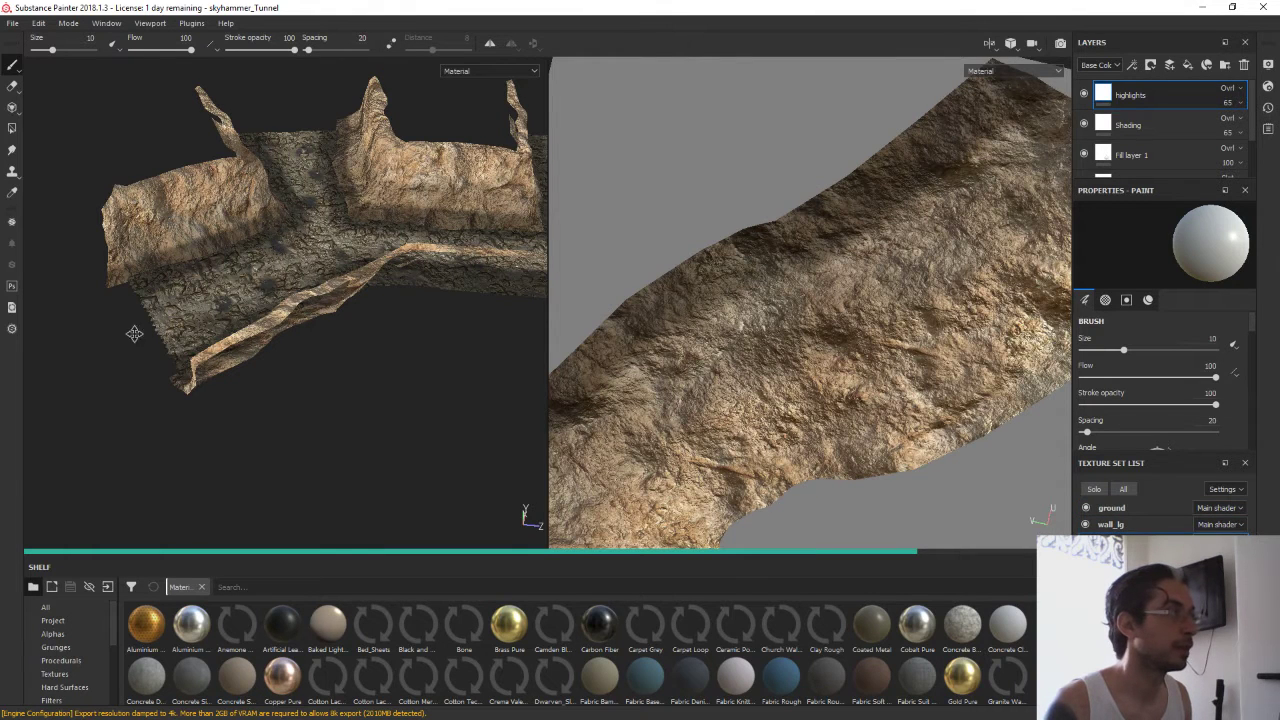
alt+drag(129, 329, 370, 220)
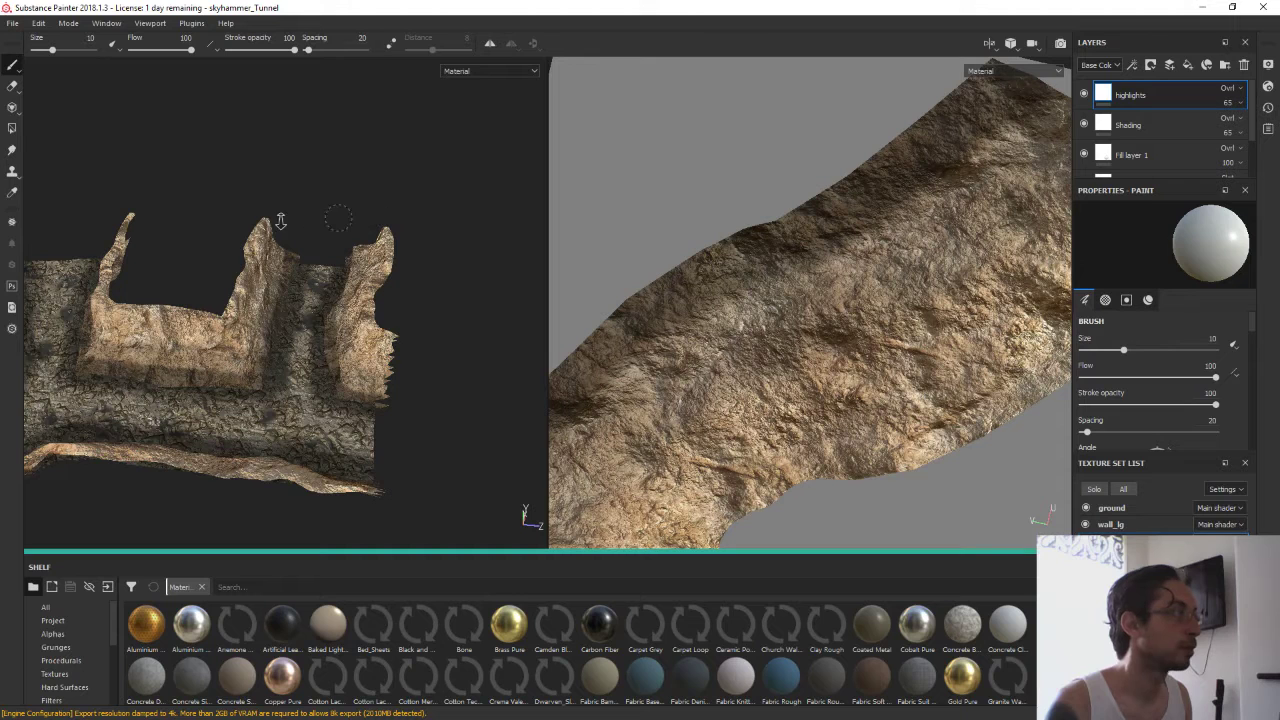
alt+right_drag(281, 221, 160, 241)
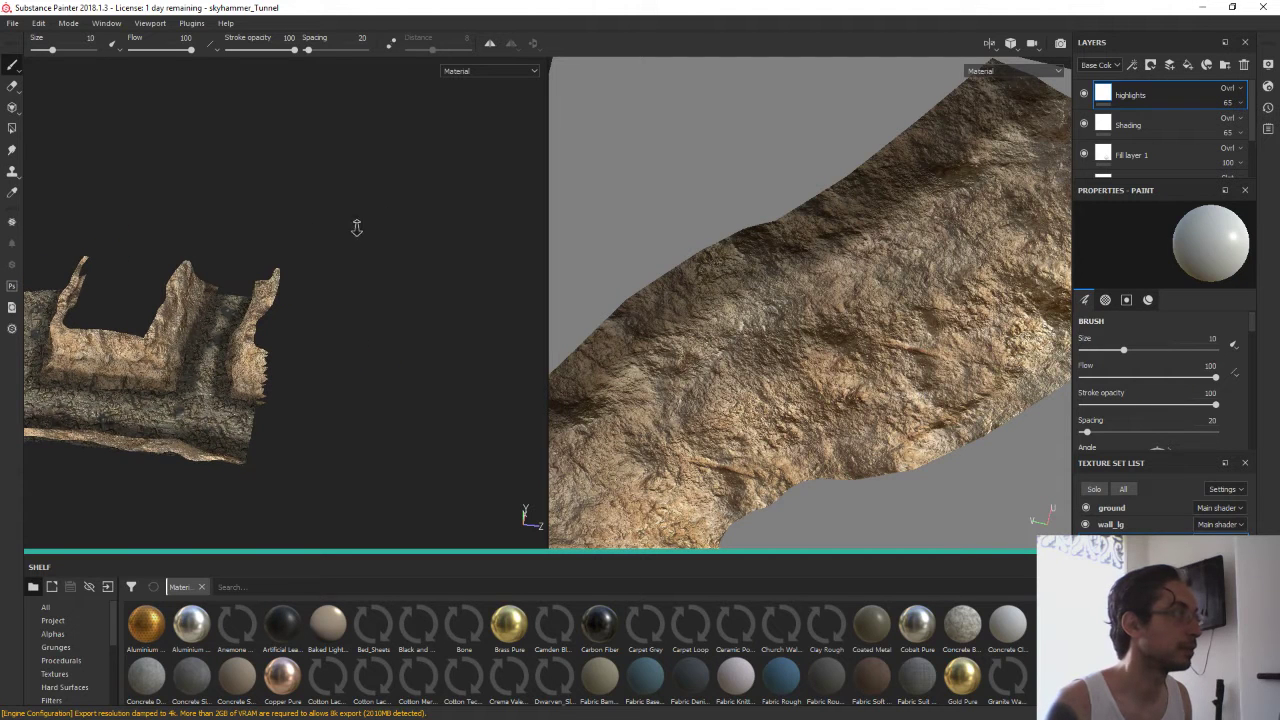
Orbit around the tunnel floor, then save the Skyhammer Tunnel blend file in Blender
scroll(330, 250, up, 3)
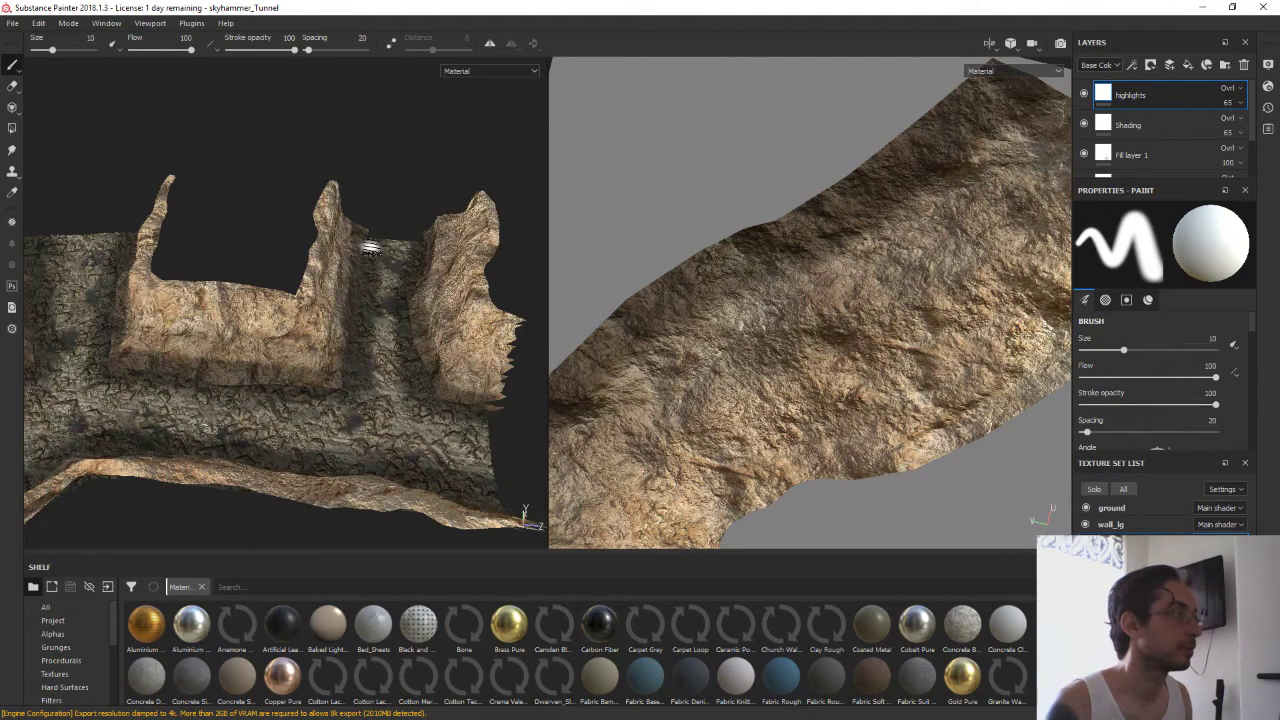
shift+right_drag(388, 248, 374, 237)
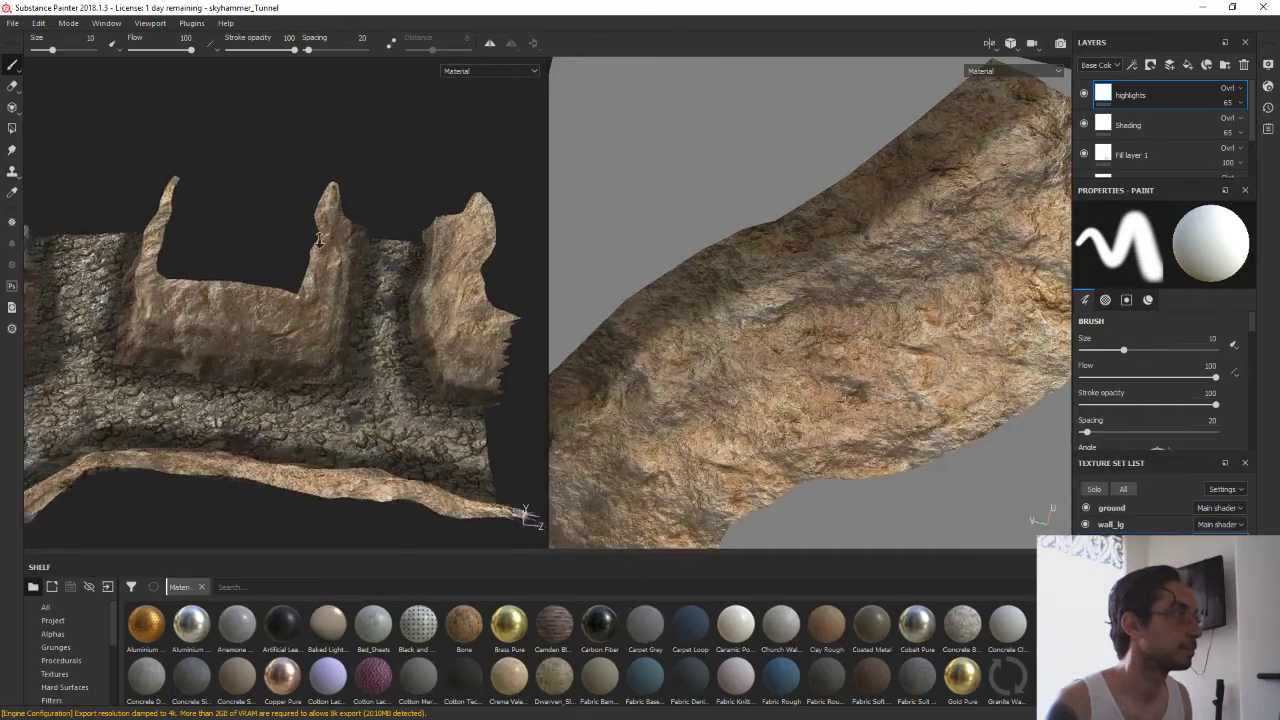
mouse_move(374, 237)
alt+mouse_down()
mouse_move(257, 209)
mouse_move(409, 280)
mouse_move(398, 308)
mouse_move(372, 210)
mouse_move(294, 212)
mouse_move(456, 363)
mouse_move(223, 387)
mouse_move(451, 331)
mouse_move(402, 360)
mouse_move(414, 326)
mouse_move(311, 295)
mouse_move(240, 368)
alt+mouse_up()
scroll(383, 358, up, 3)
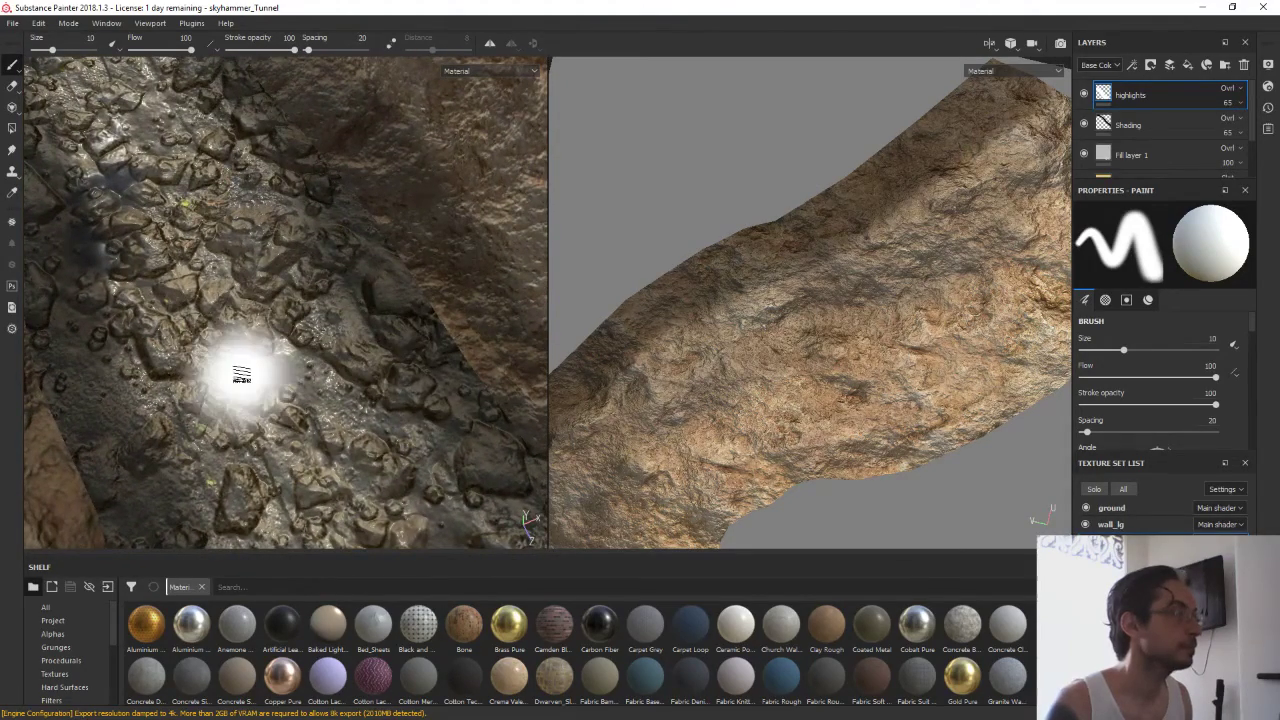
click(241, 375)
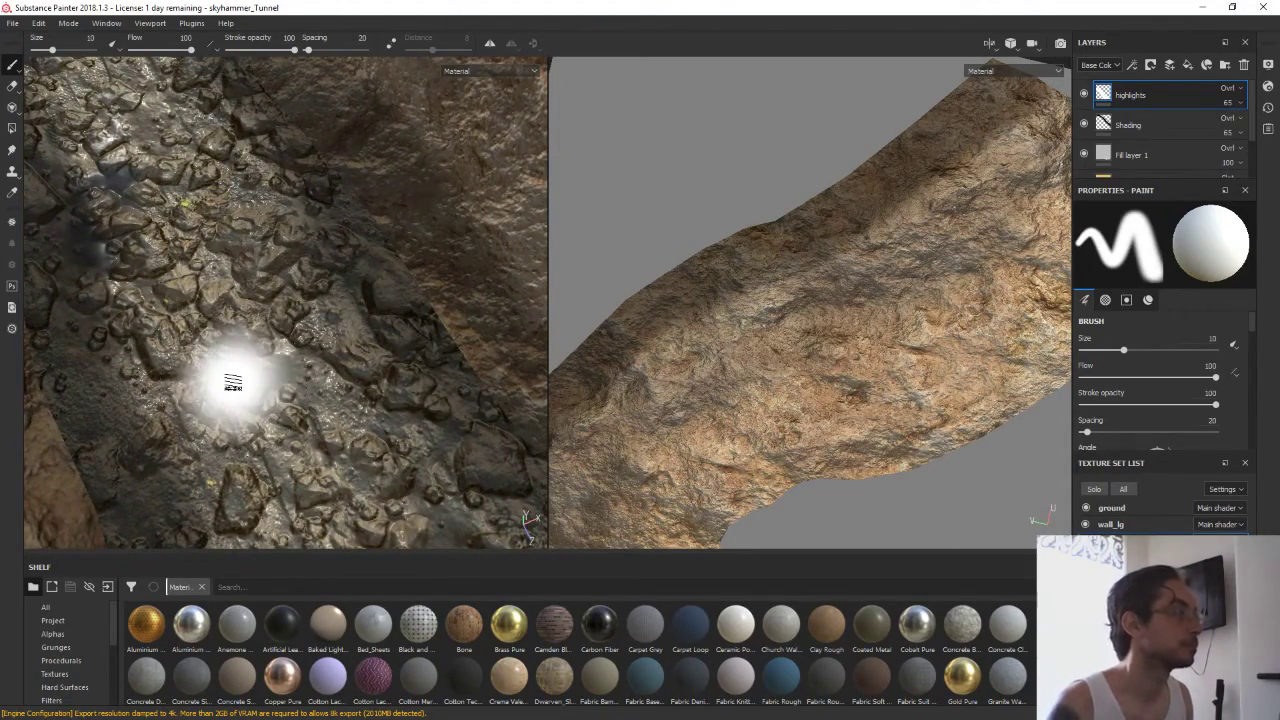
mouse_move(294, 354)
alt+mouse_down()
mouse_move(366, 366)
mouse_move(286, 356)
alt+mouse_up()
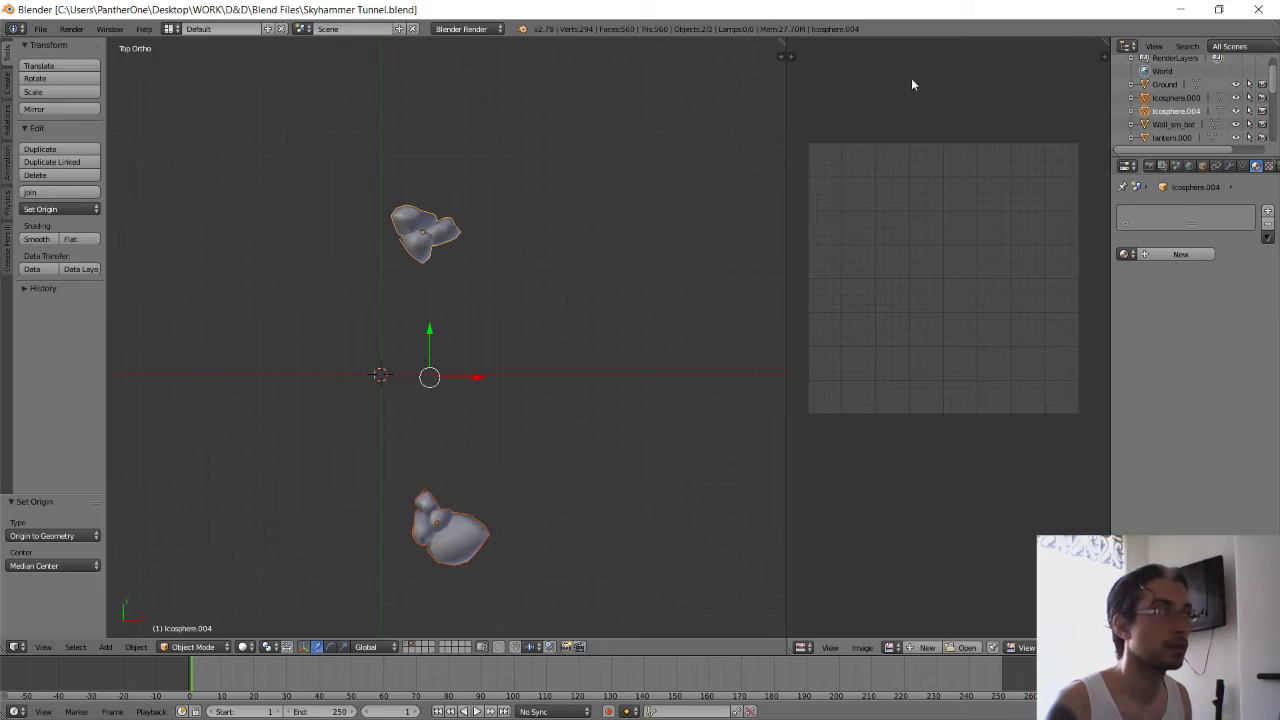
key(ctrl+s)
click(573, 198)
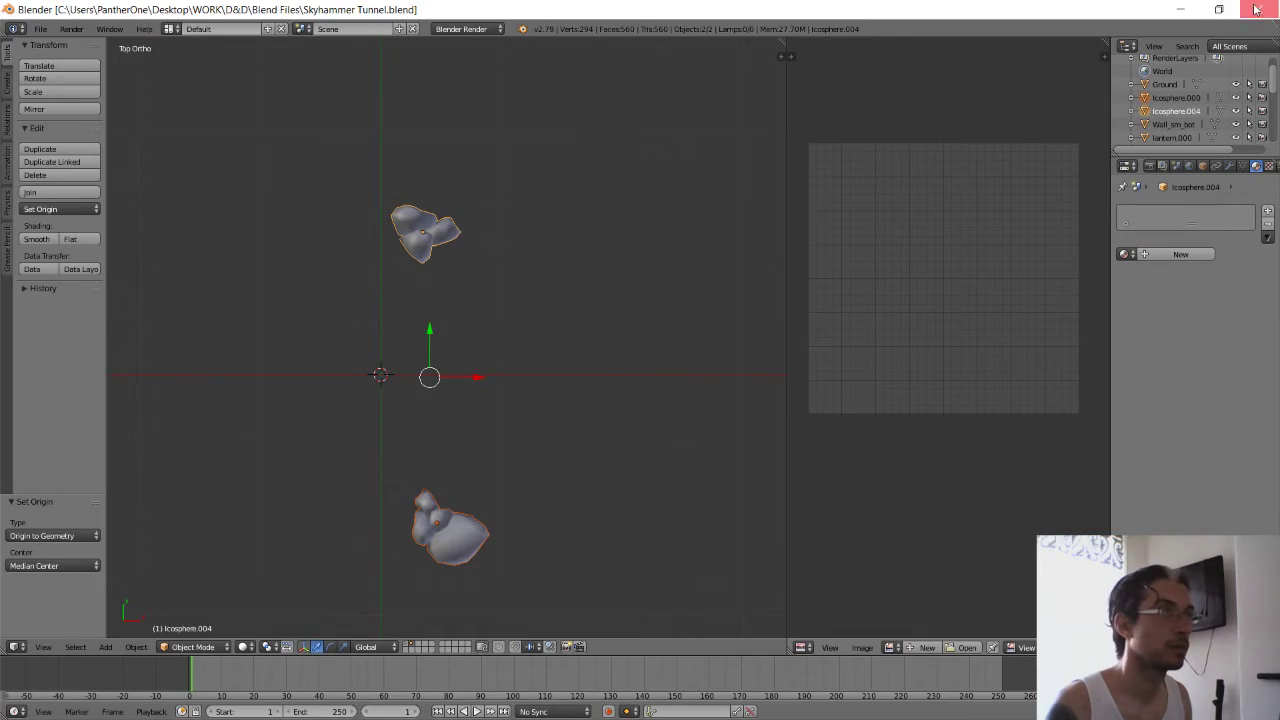
Close Blender and select the wall_lg texture set in Substance Painter
click(1256, 9)
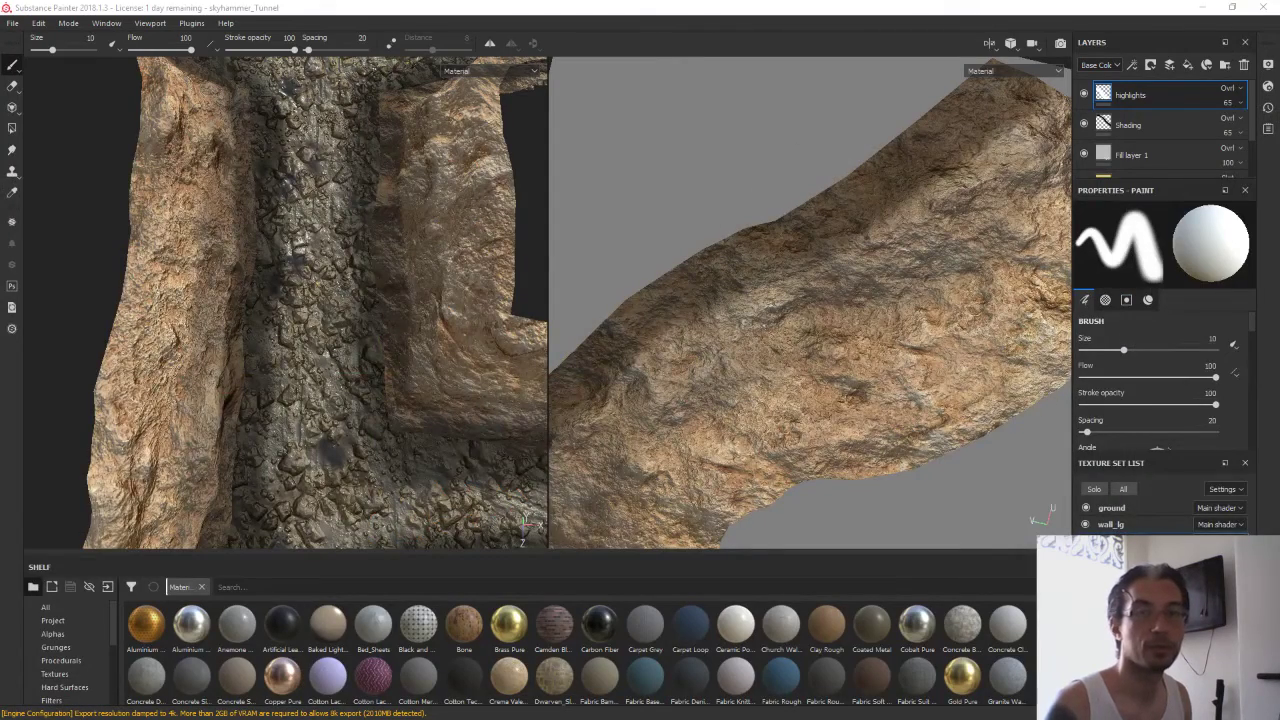
alt+middle_drag(400, 271, 409, 331)
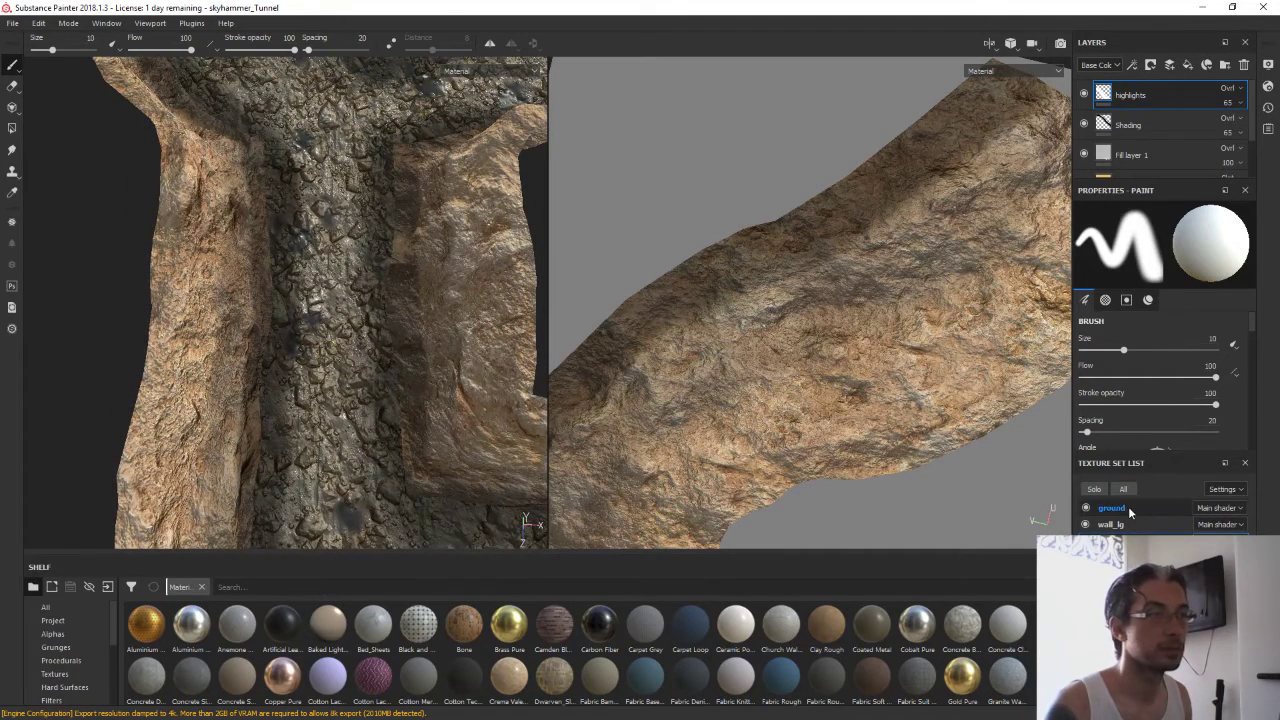
click(1128, 509)
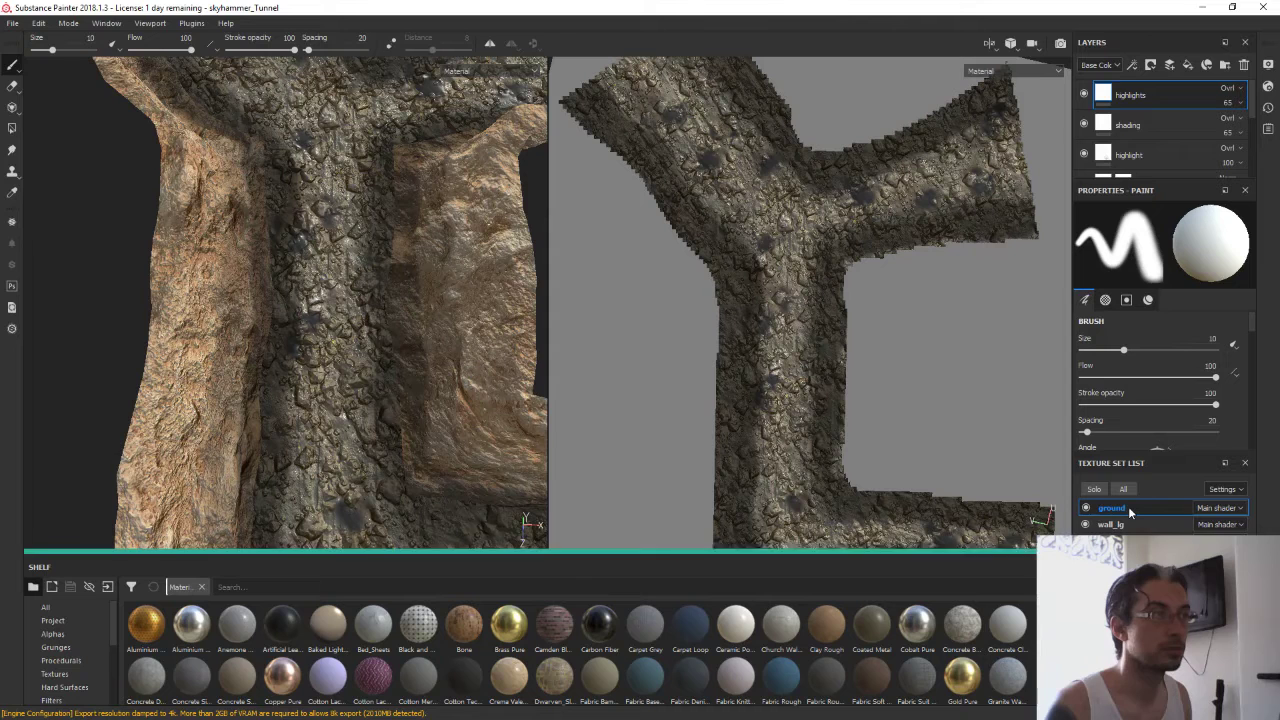
click(1130, 525)
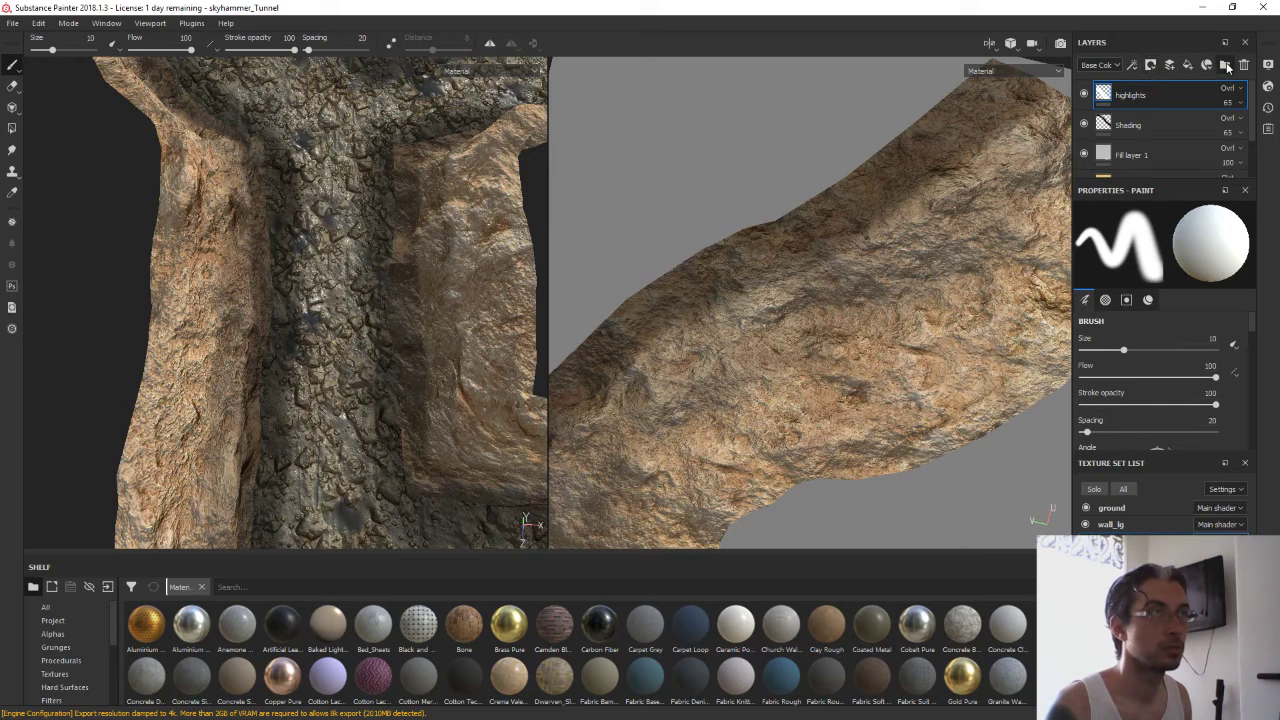
Add a layer folder and move highlights, Shading, Fill layer 2 and Rock Surface Rough into it
click(1226, 65)
drag(1110, 125, 1112, 94)
mouse_move(1110, 155)
mouse_down()
mouse_move(1135, 127)
mouse_move(1124, 128)
mouse_up()
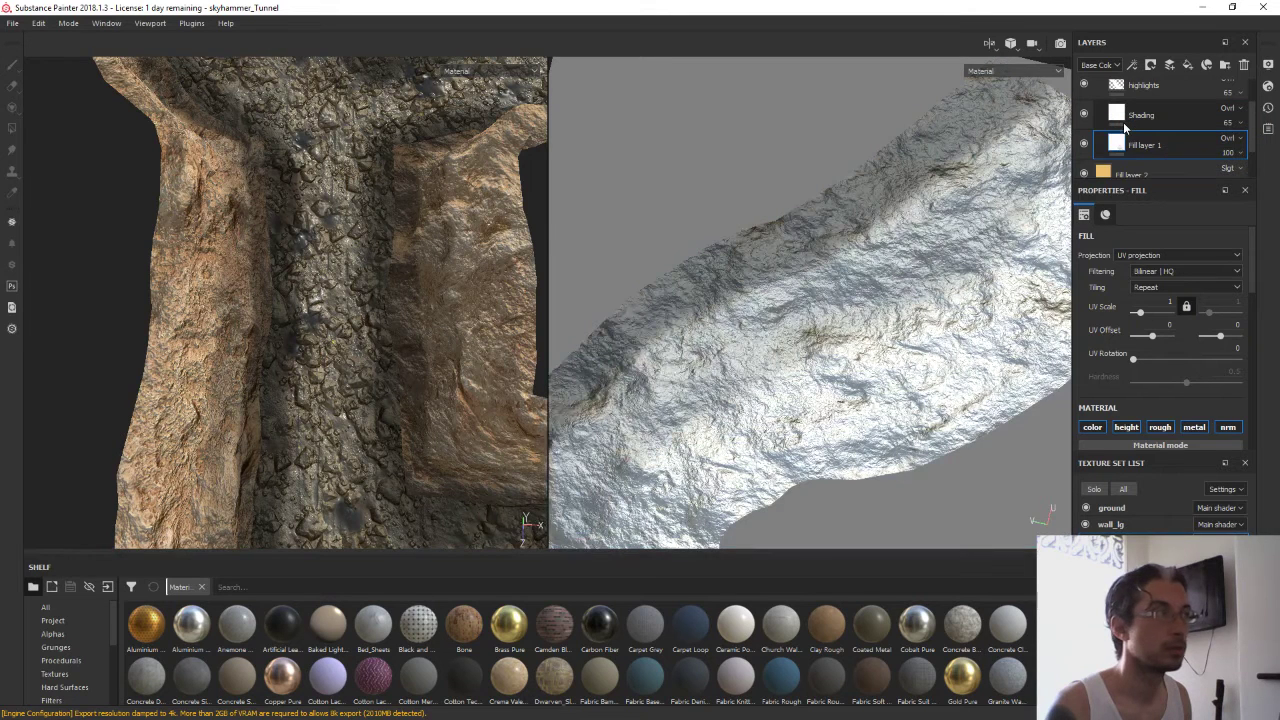
drag(1125, 133, 1125, 110)
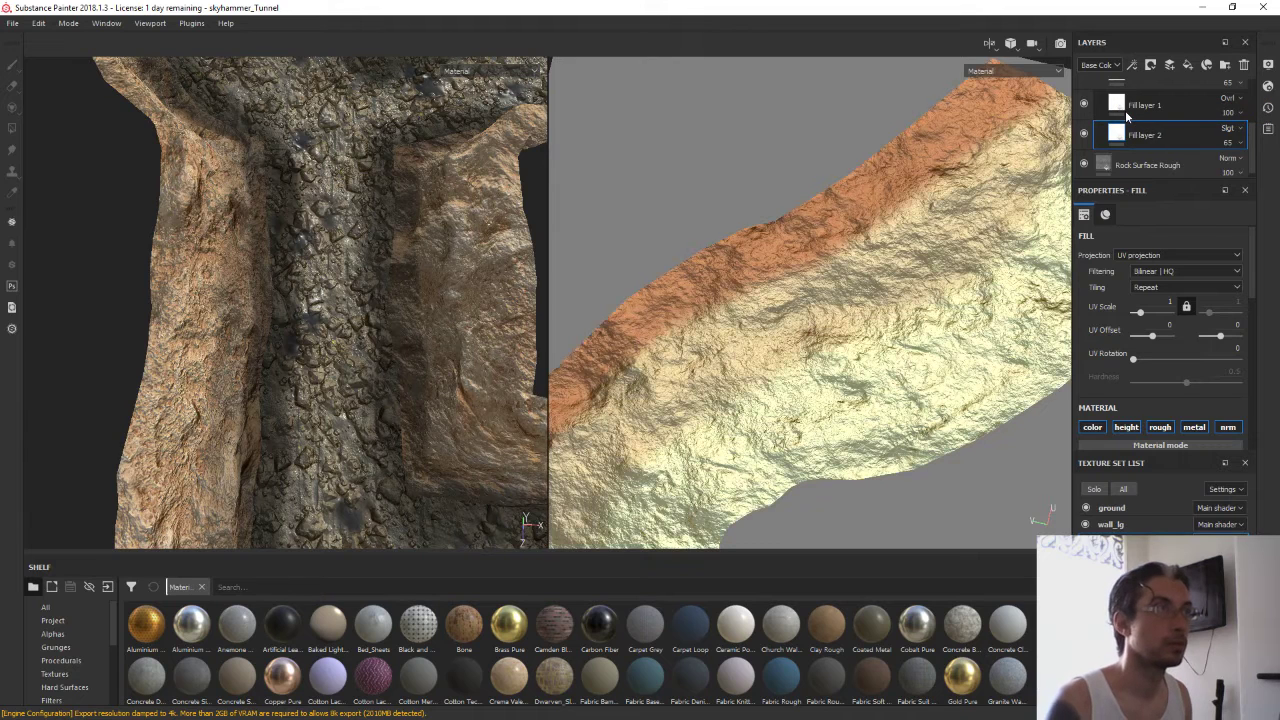
drag(1102, 158, 1120, 142)
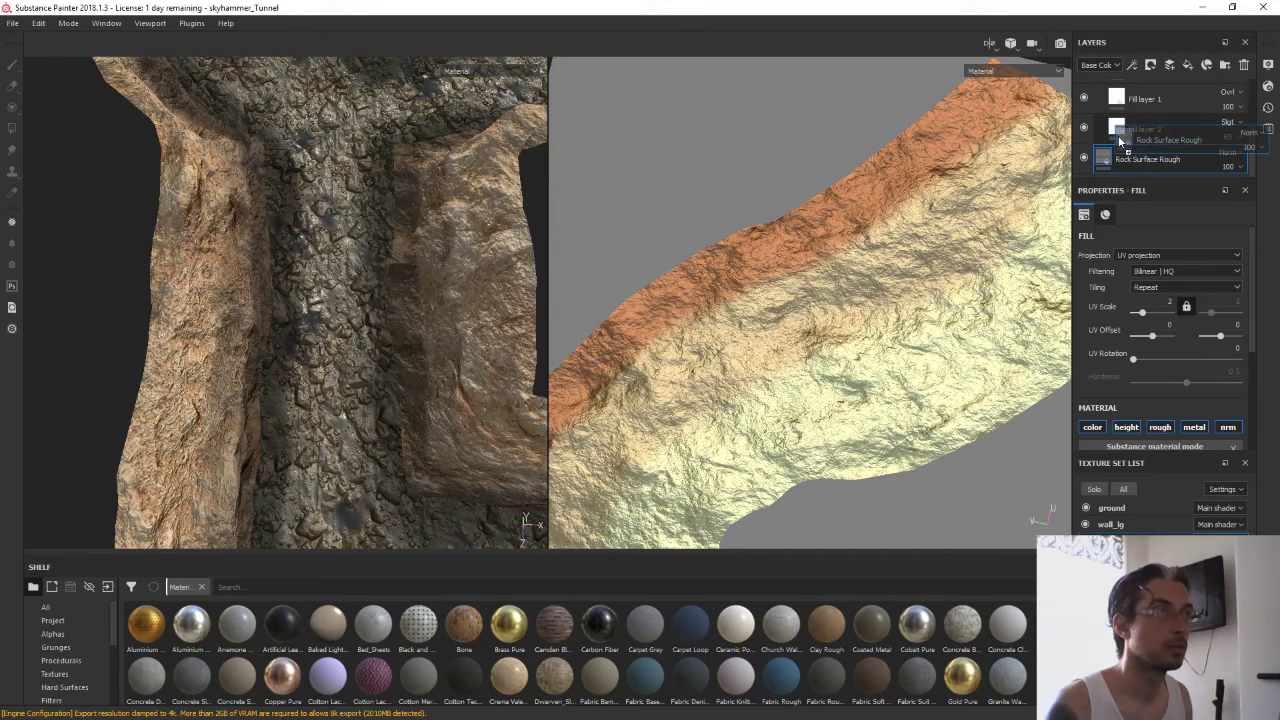
Rename Folder 1 to Tunnel_Wall and create a Tunnel_Wall smart material from it
scroll(1115, 120, up, 3)
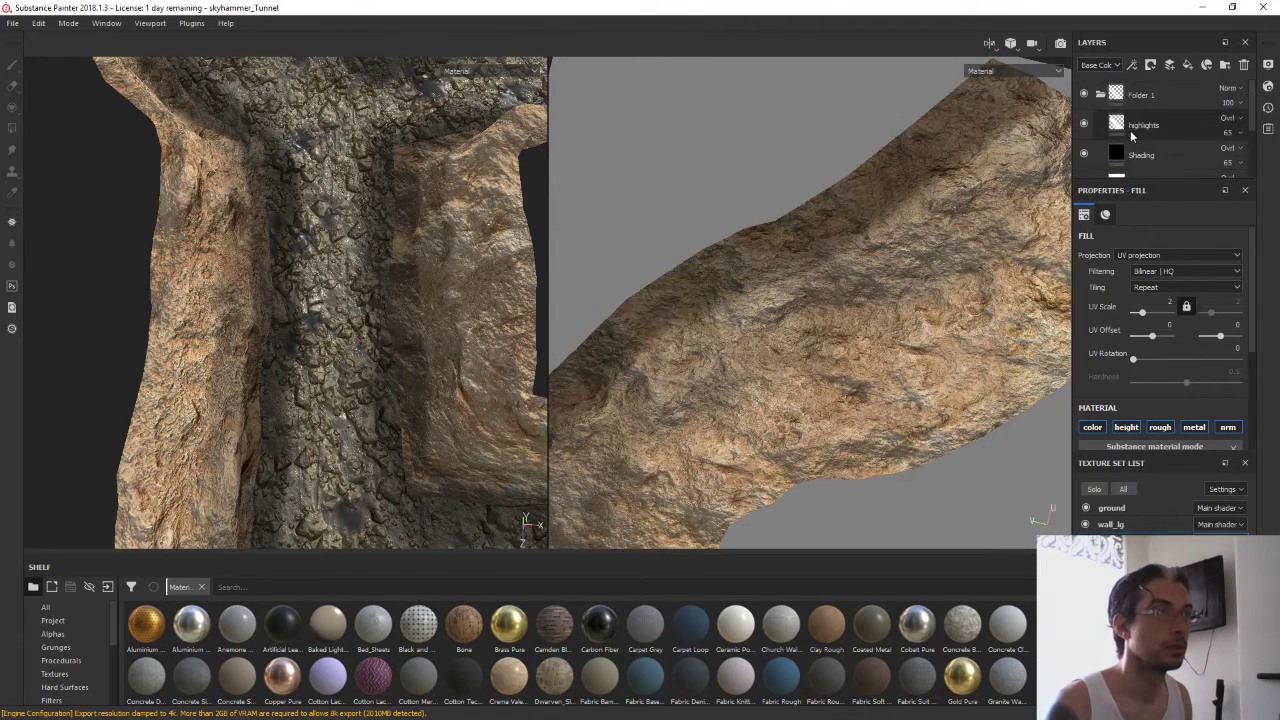
click(1100, 95)
double_click(1143, 94)
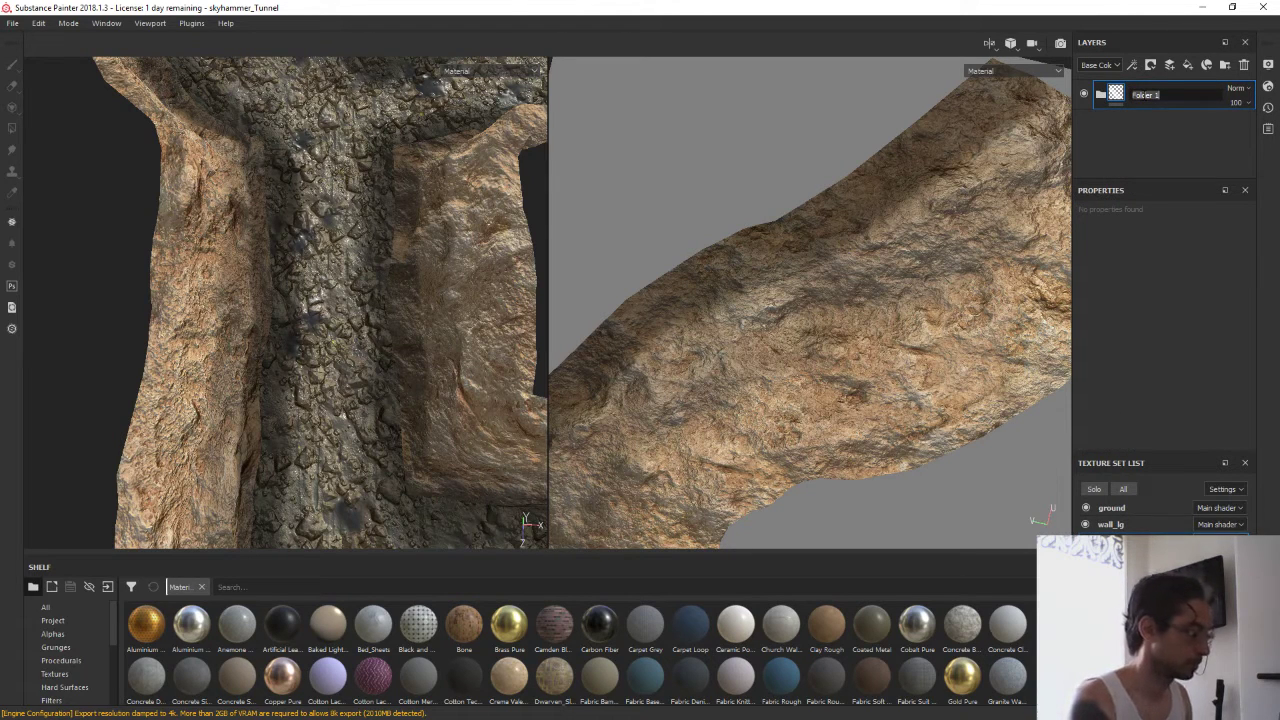
text(Tunnel_Wa)
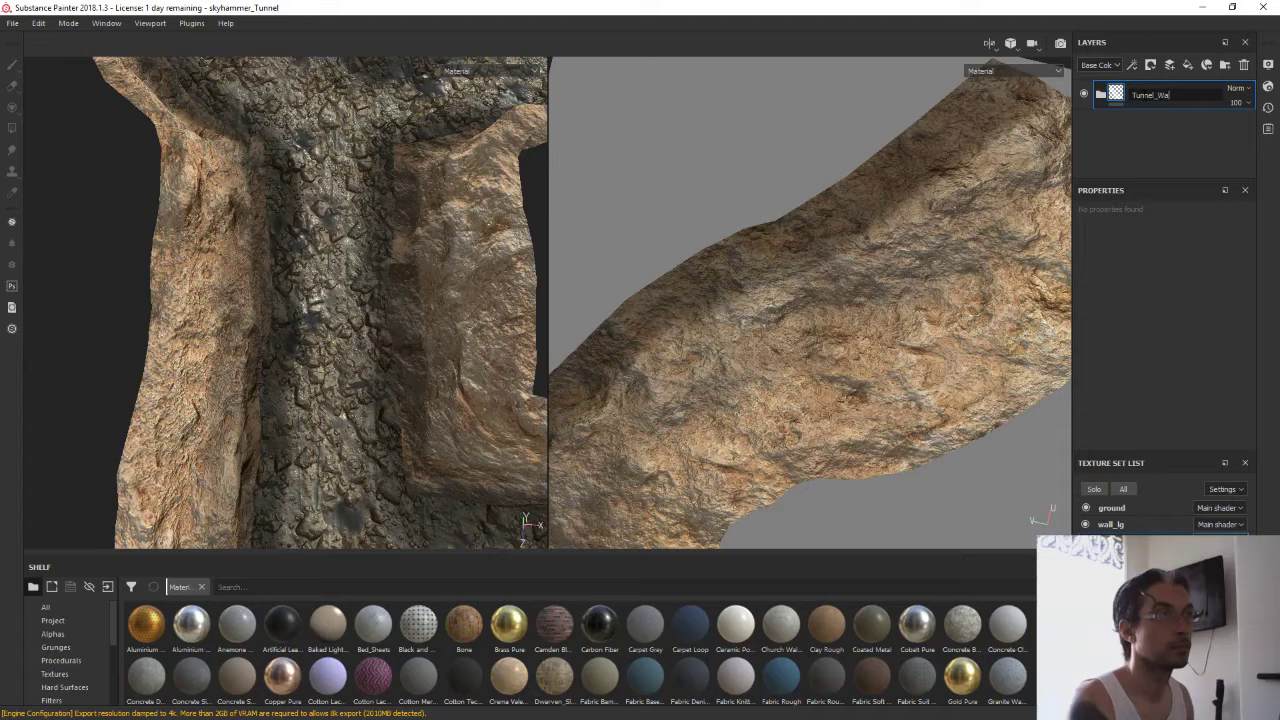
text(ll)
key(Return)
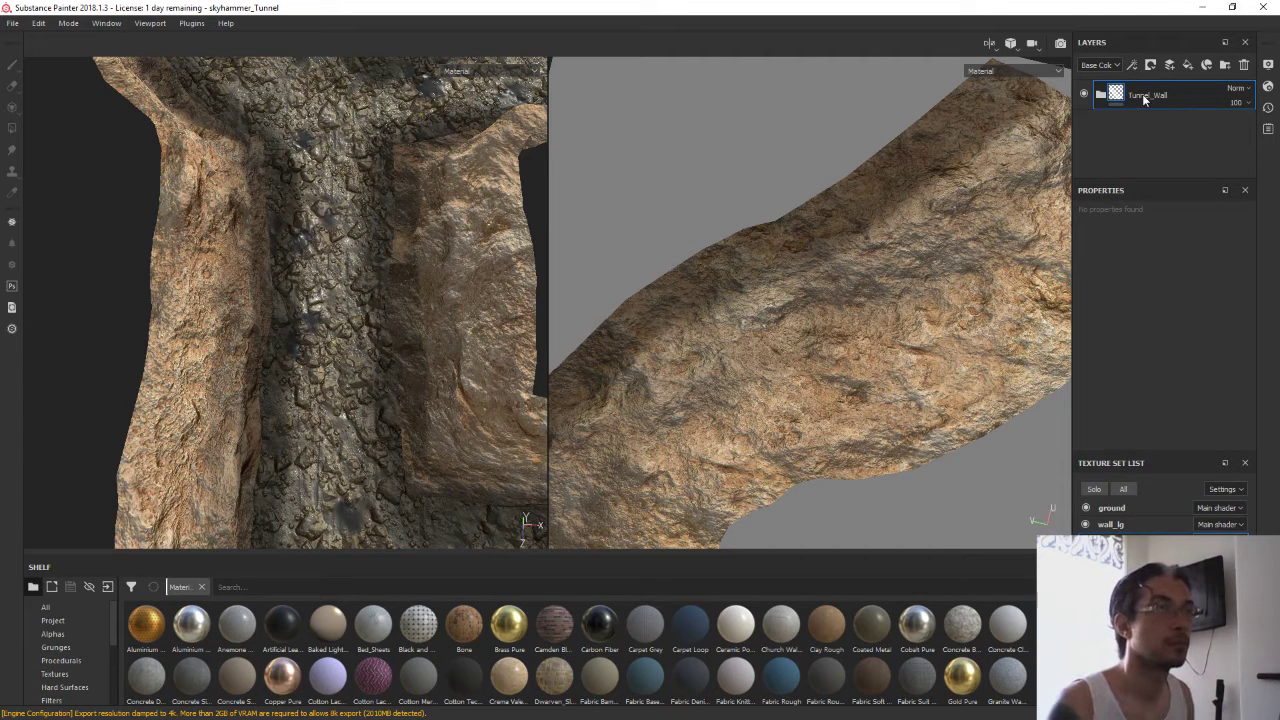
right_click(1142, 94)
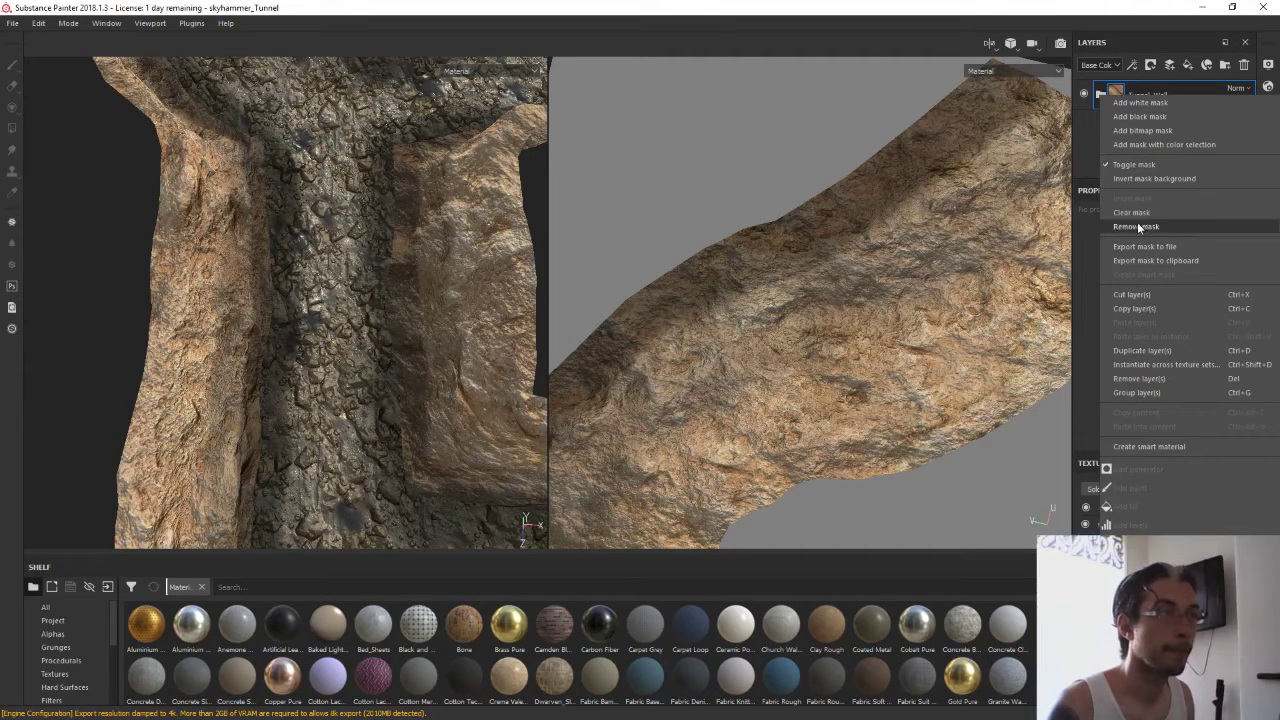
click(1152, 447)
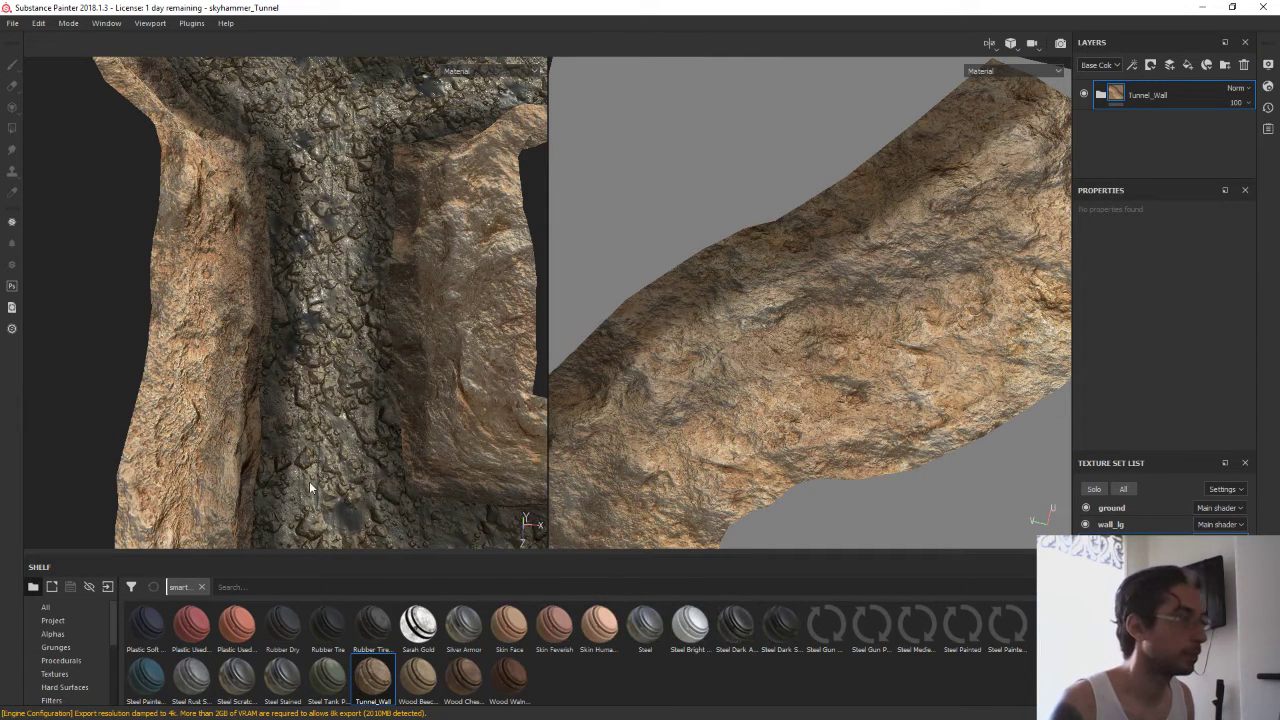
Drop the Tunnel_Wall smart material onto the ground texture set's layer stack
alt+drag(316, 263, 389, 236)
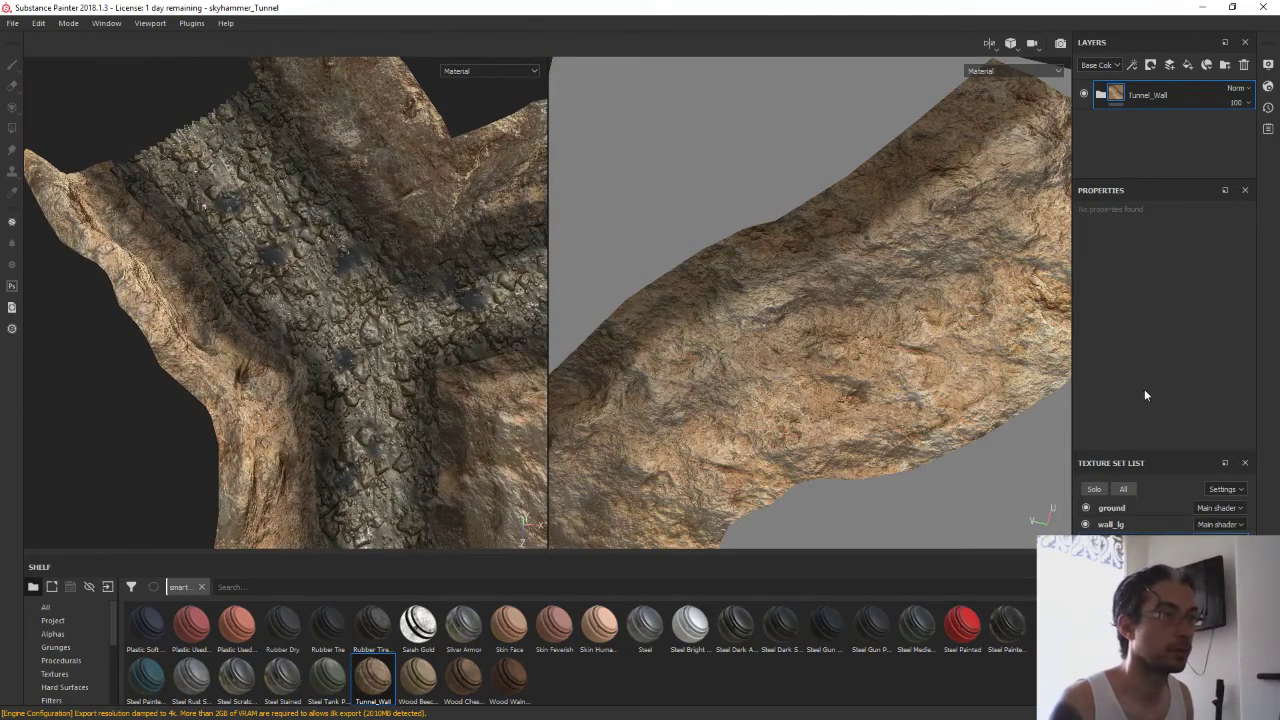
click(1112, 508)
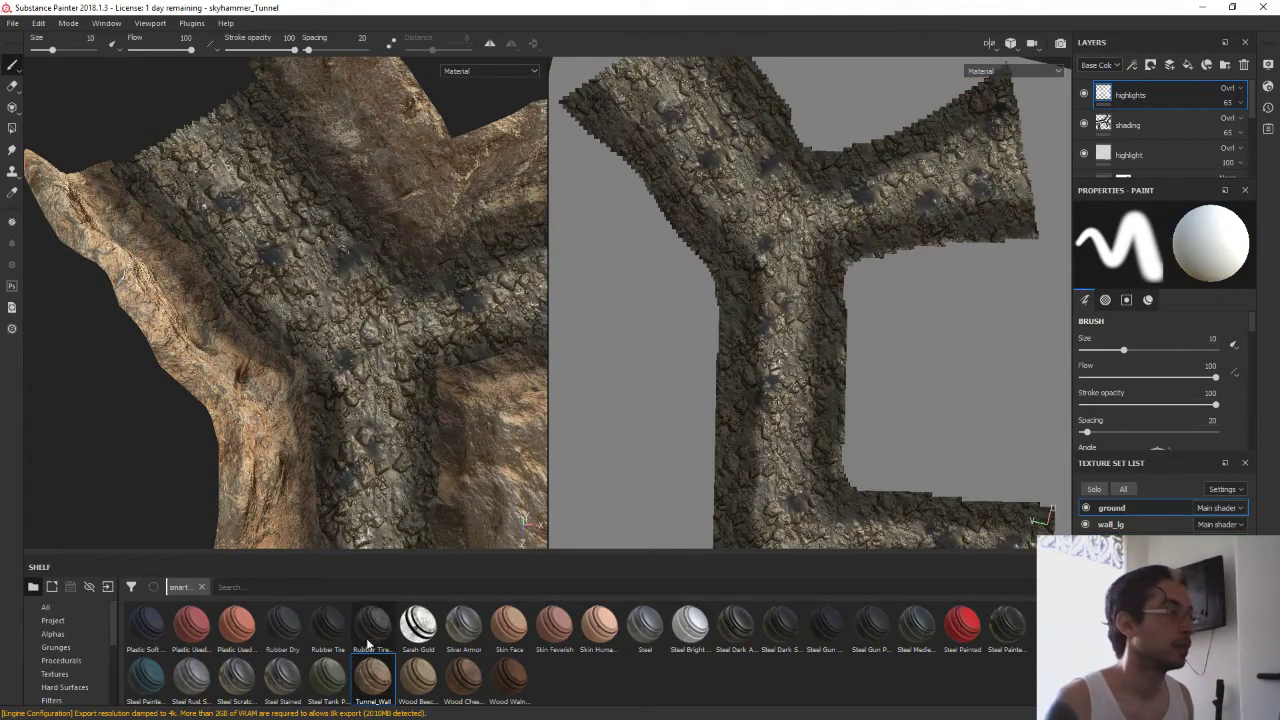
drag(372, 678, 1129, 87)
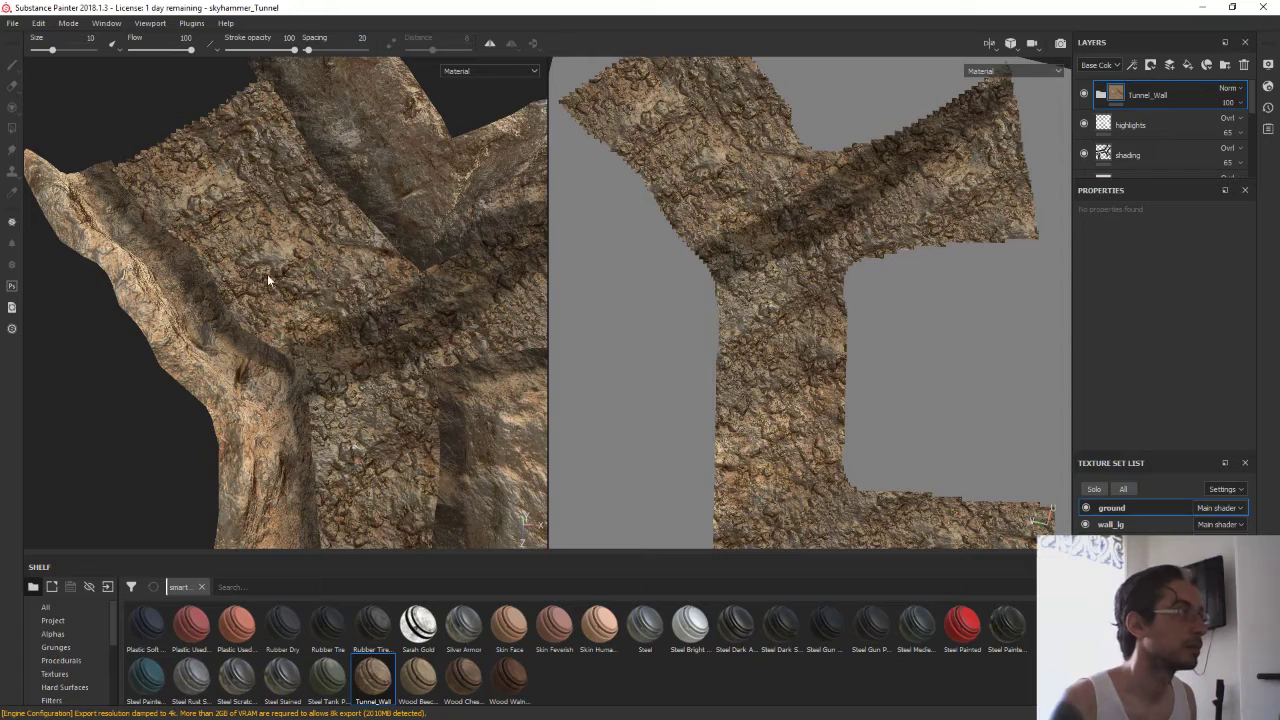
mouse_move(238, 295)
alt+mouse_down()
mouse_move(283, 357)
mouse_move(330, 390)
alt+mouse_up()
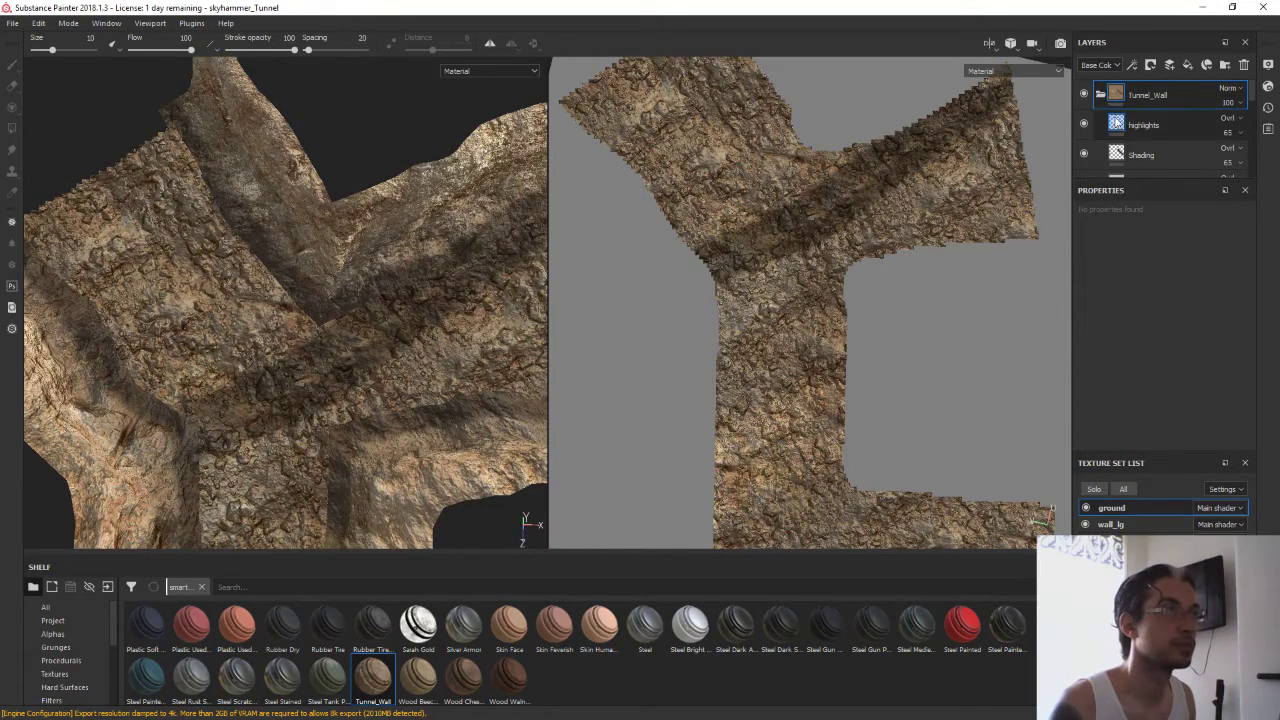
Delete the Shading layer, then undo to restore it and select it
click(1120, 130)
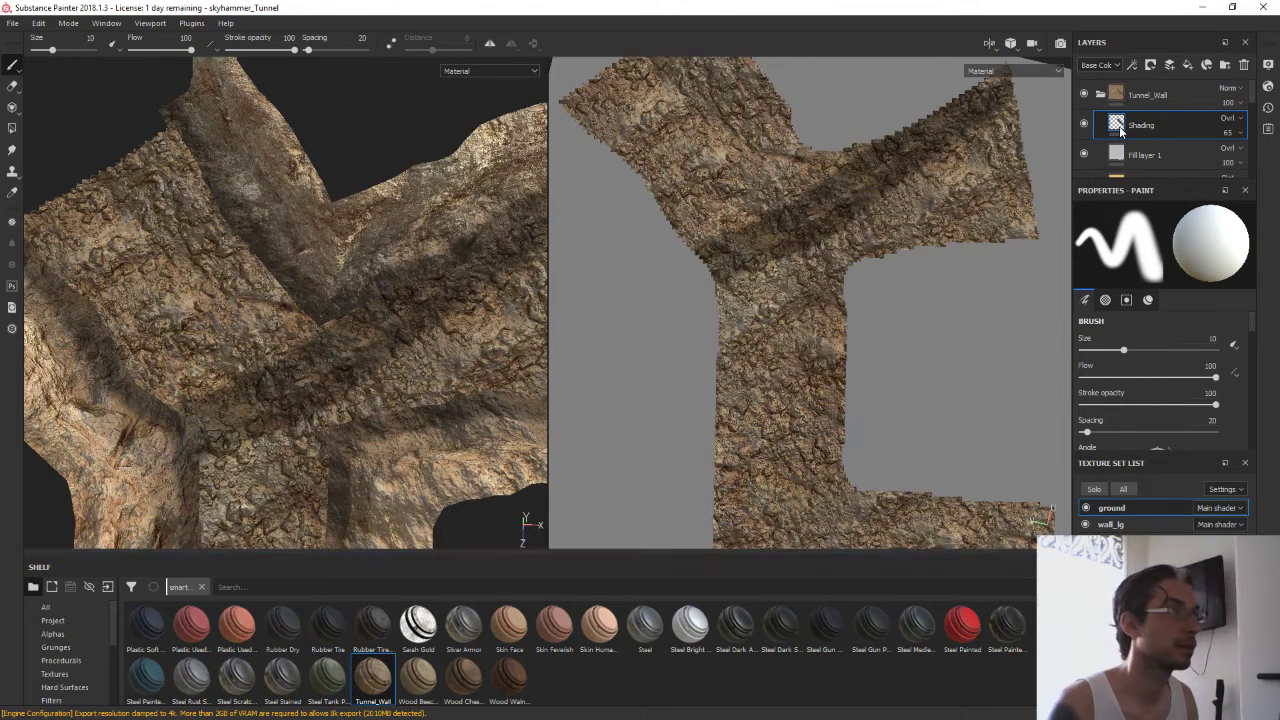
key(Delete)
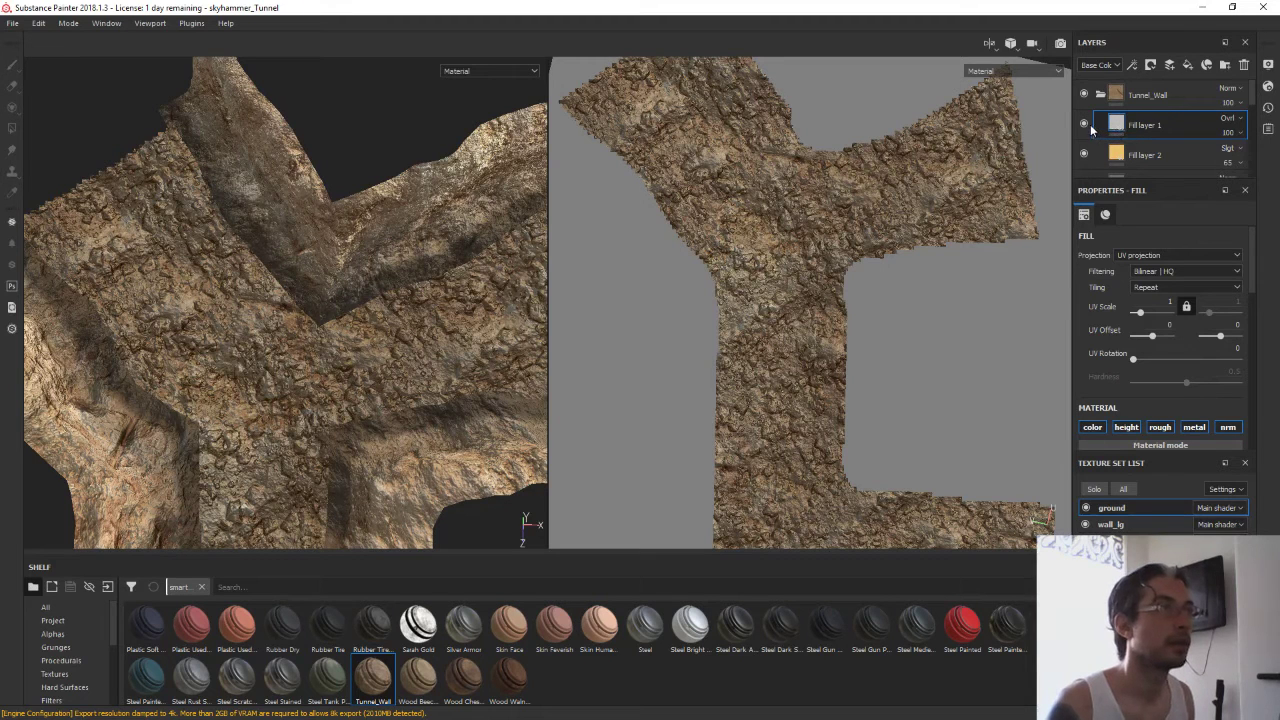
key(ctrl+z)
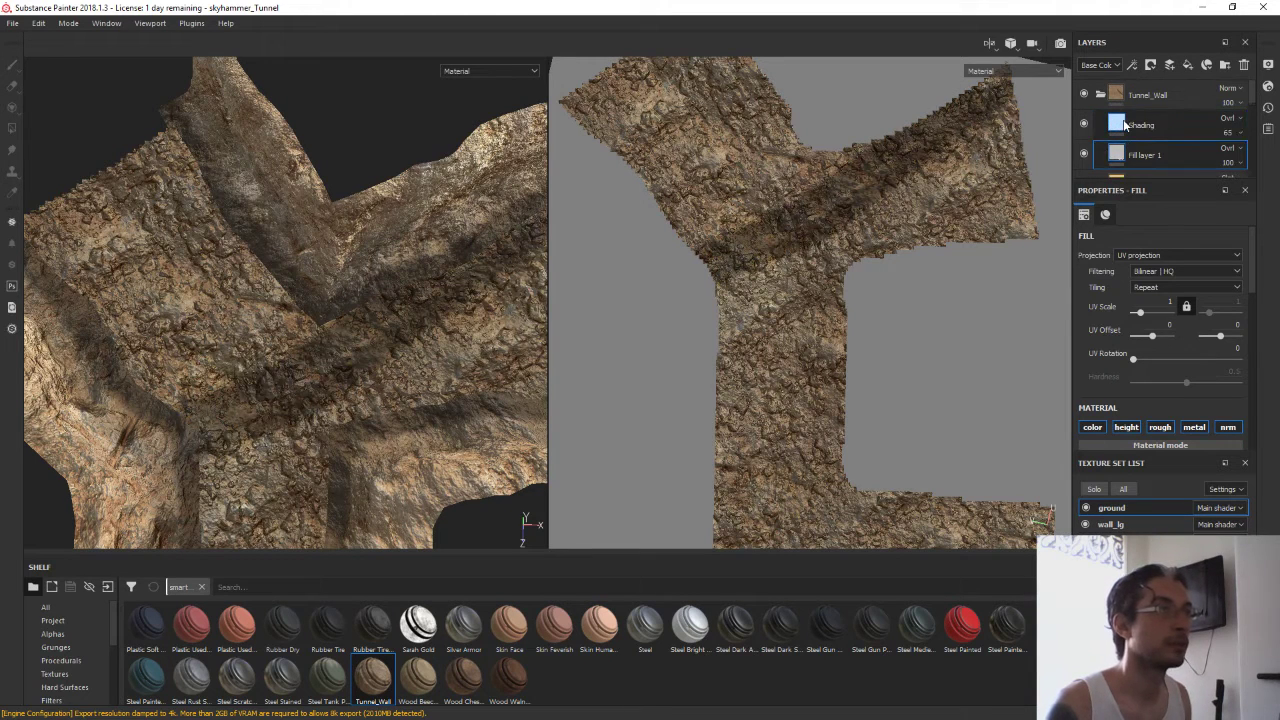
click(1134, 136)
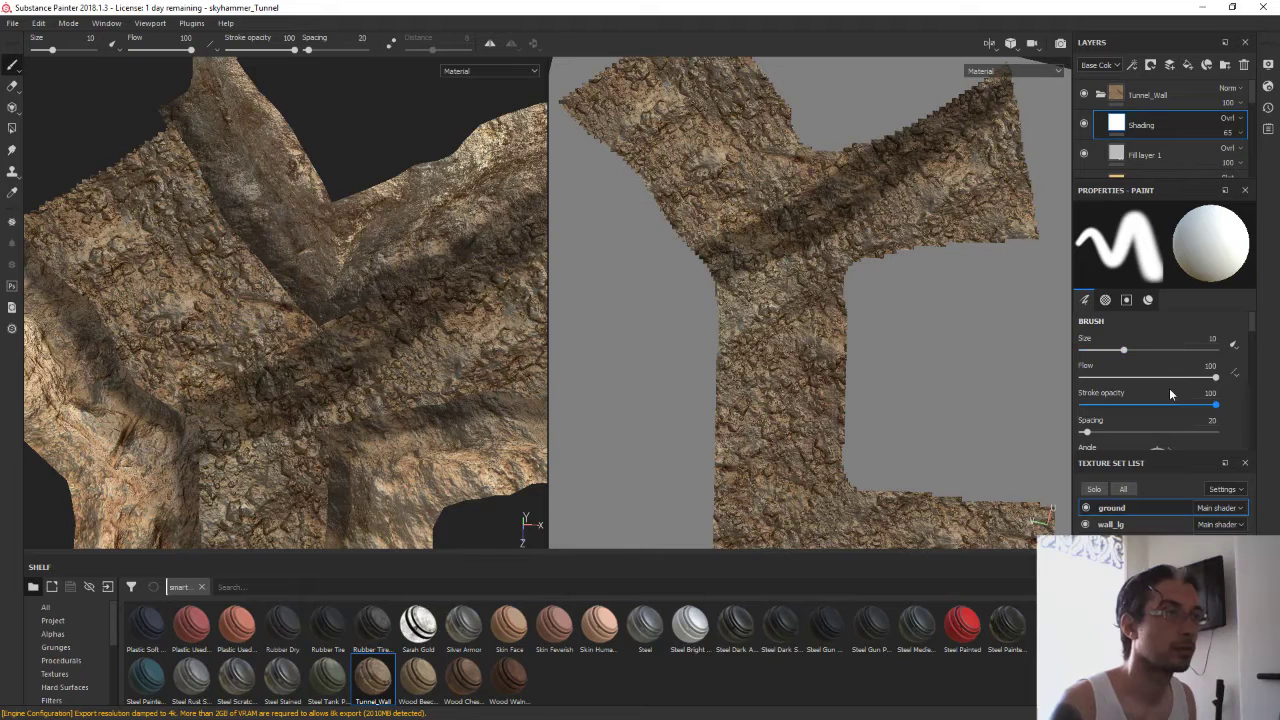
Switch to the eraser at about size 34 and lighten the dark shading diagonally across the ground
click(12, 88)
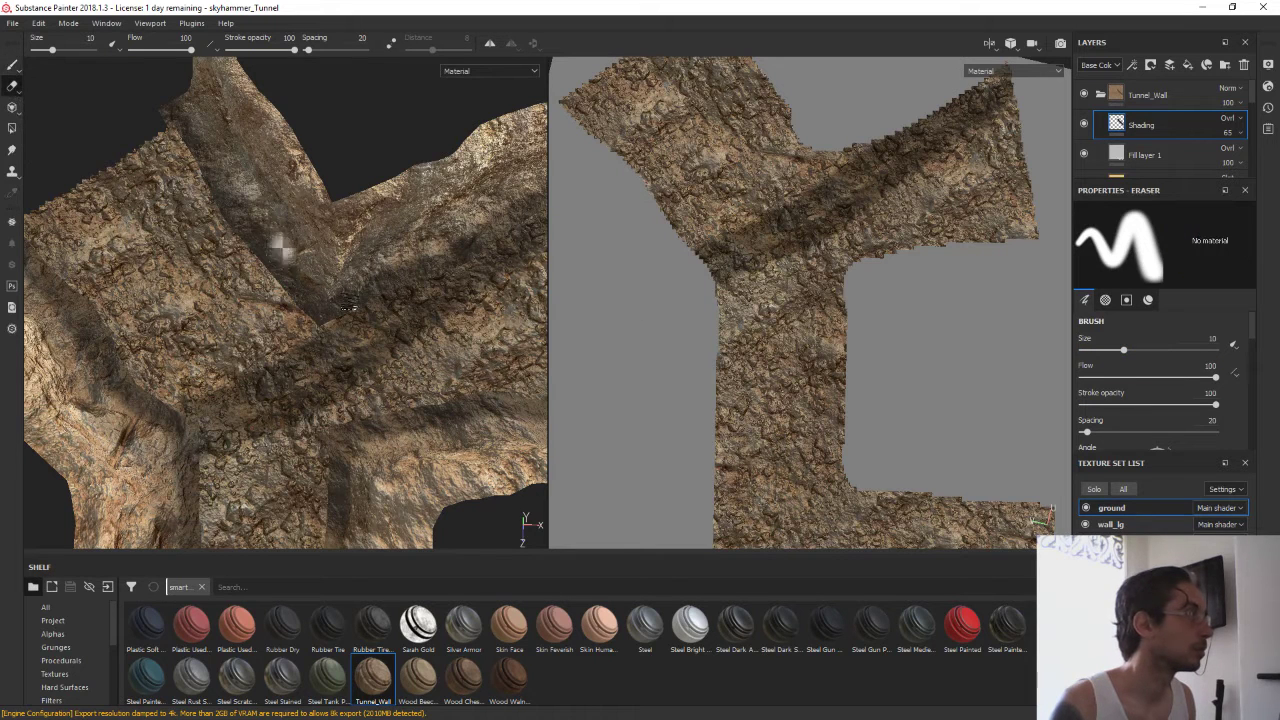
drag(1137, 350, 1159, 351)
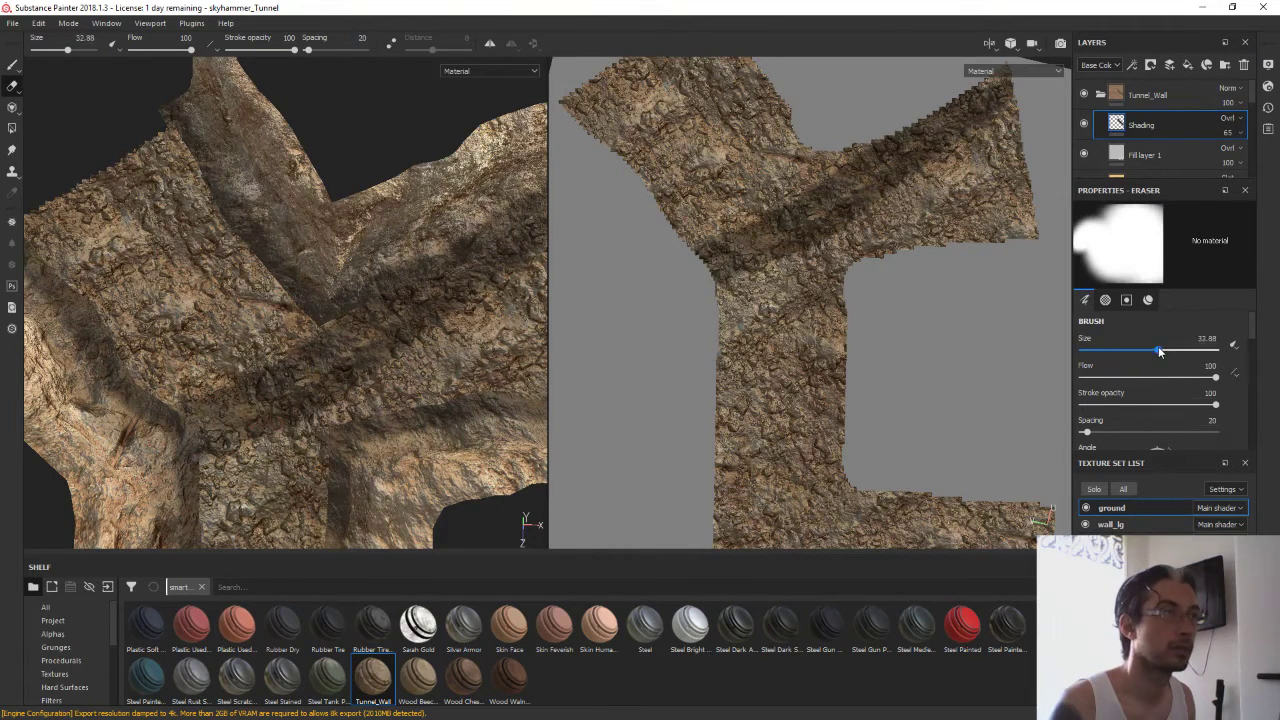
mouse_move(393, 300)
mouse_down()
mouse_move(330, 350)
mouse_move(220, 400)
mouse_move(155, 366)
mouse_up()
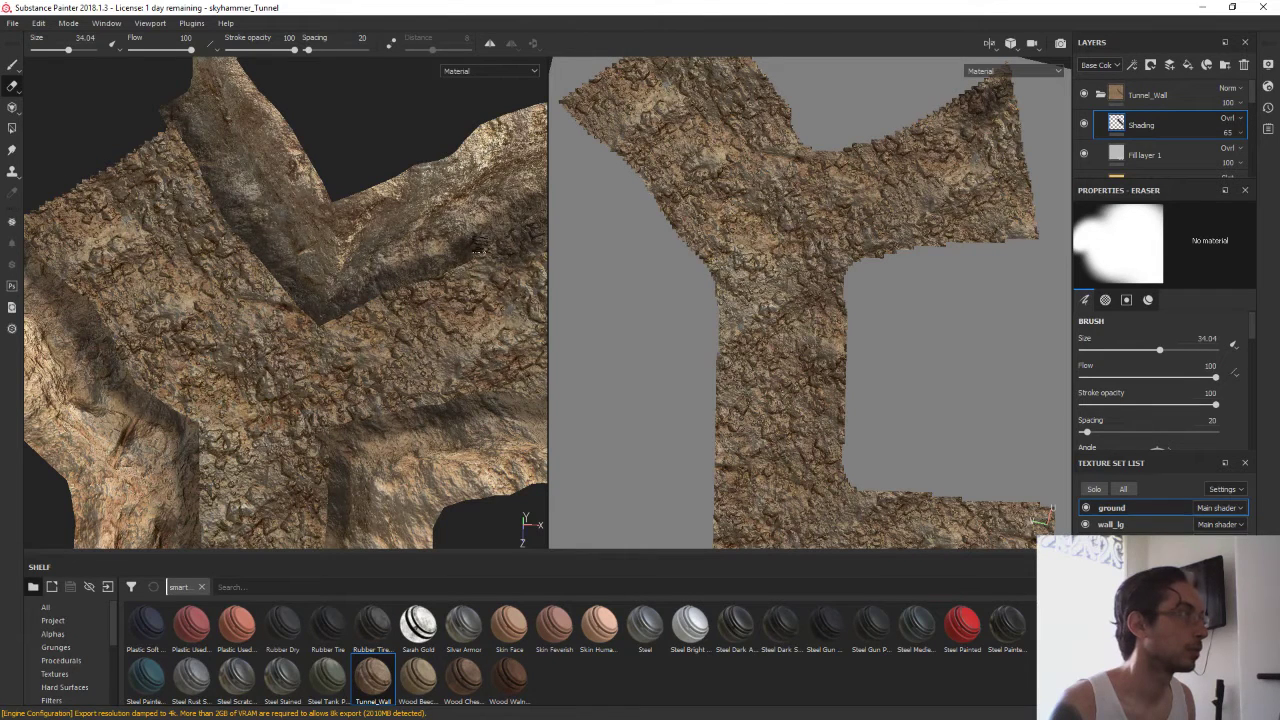
Orbit the 3D view and zoom the UV view to inspect the ground junction
shift+right_drag(318, 264, 300, 270)
mouse_move(300, 270)
alt+mouse_down()
mouse_move(241, 274)
mouse_move(300, 276)
alt+mouse_up()
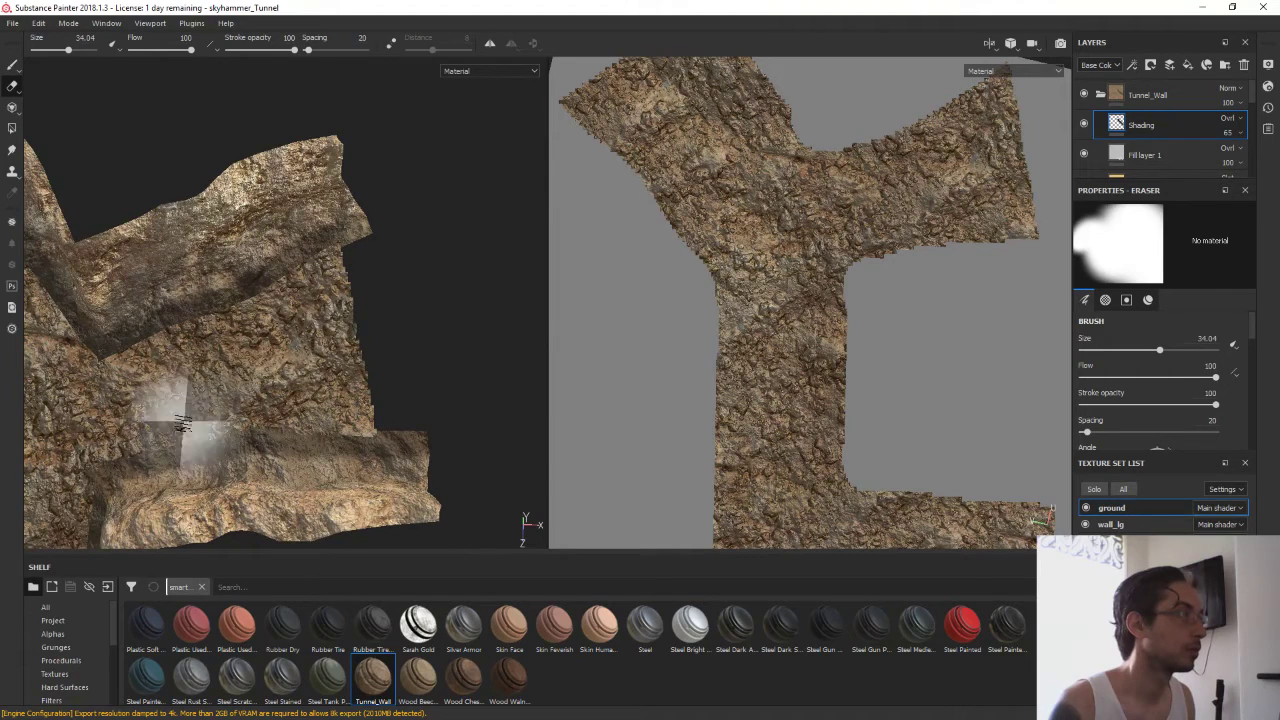
mouse_move(267, 345)
alt+mouse_down()
mouse_move(502, 154)
mouse_move(347, 243)
alt+mouse_up()
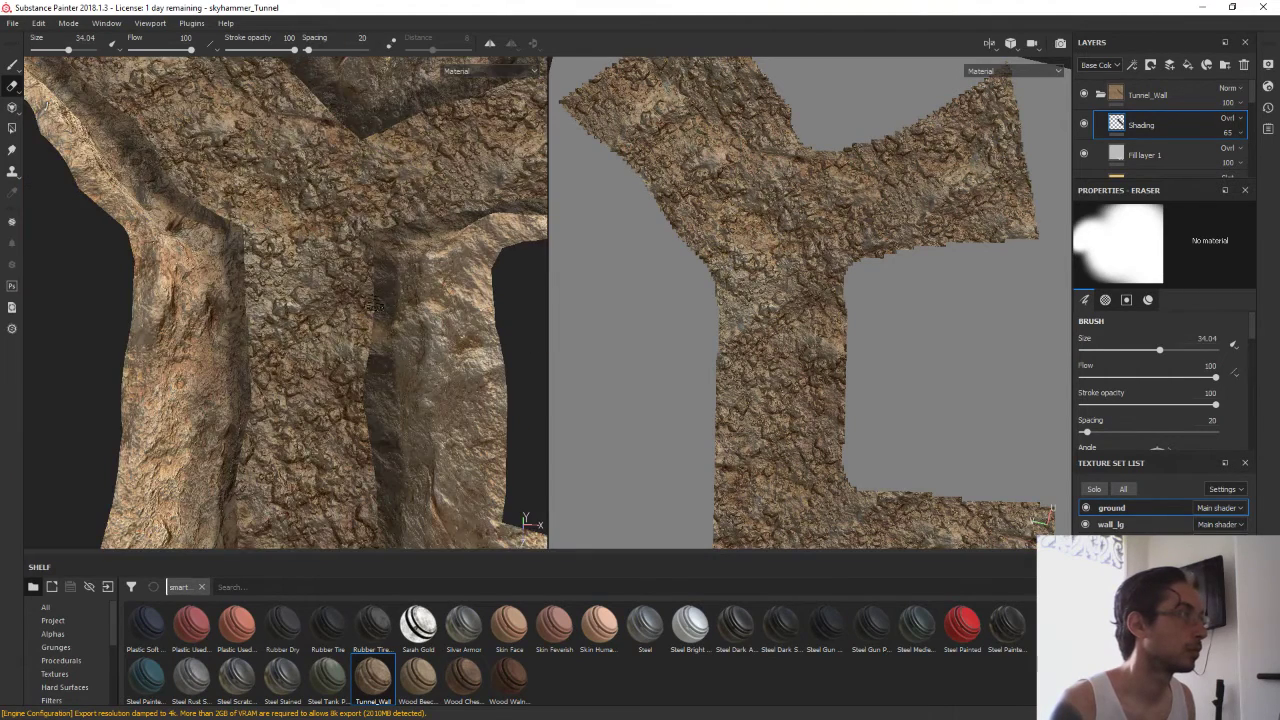
alt+drag(807, 392, 812, 362)
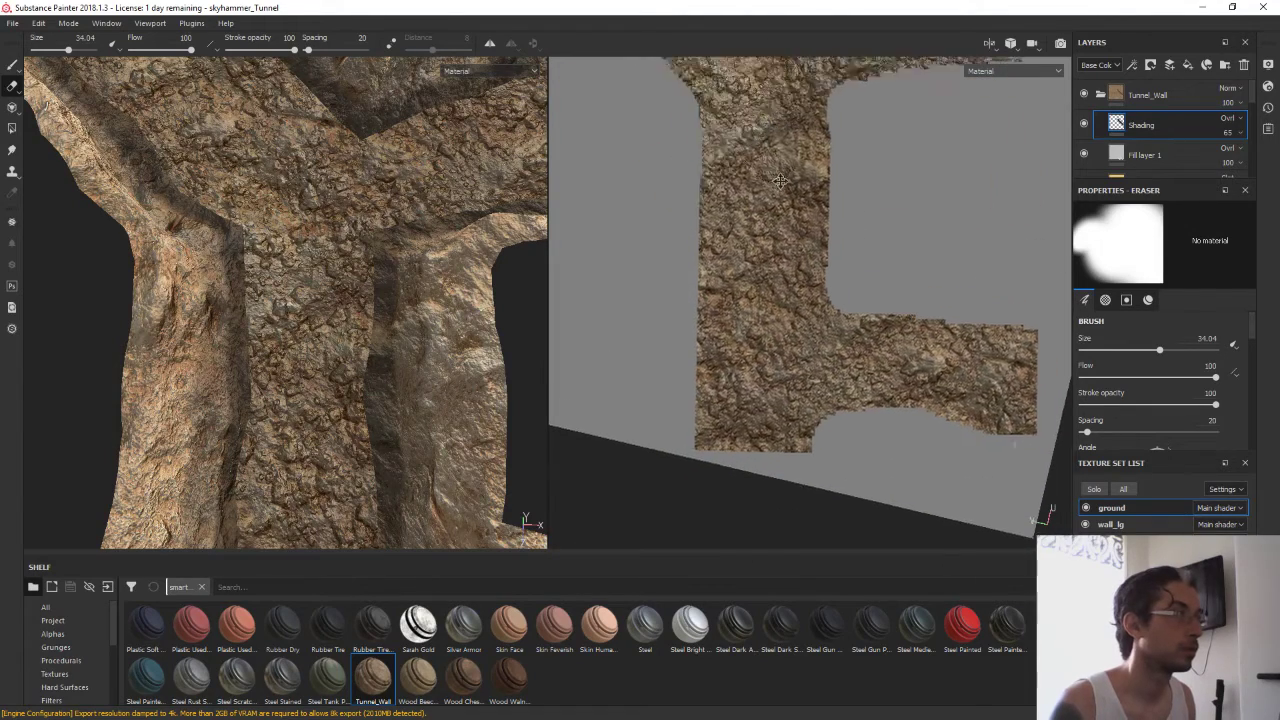
alt+drag(725, 184, 760, 300)
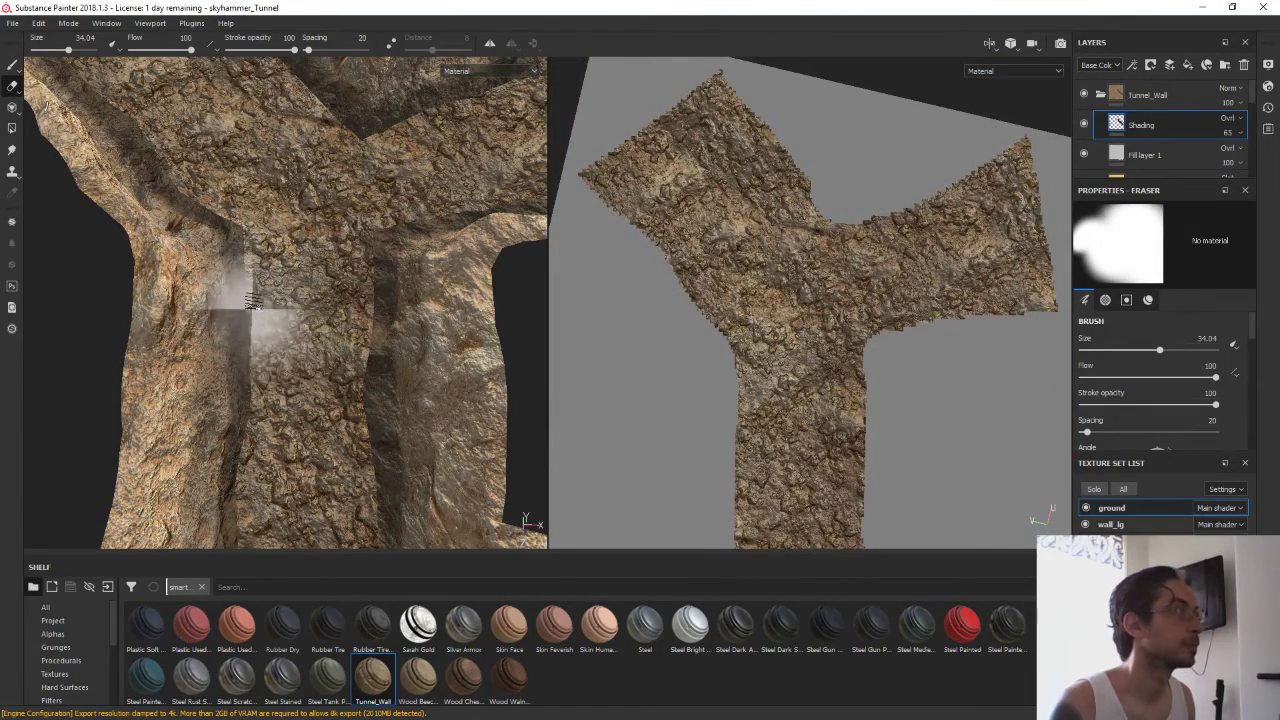
alt+drag(256, 346, 360, 300)
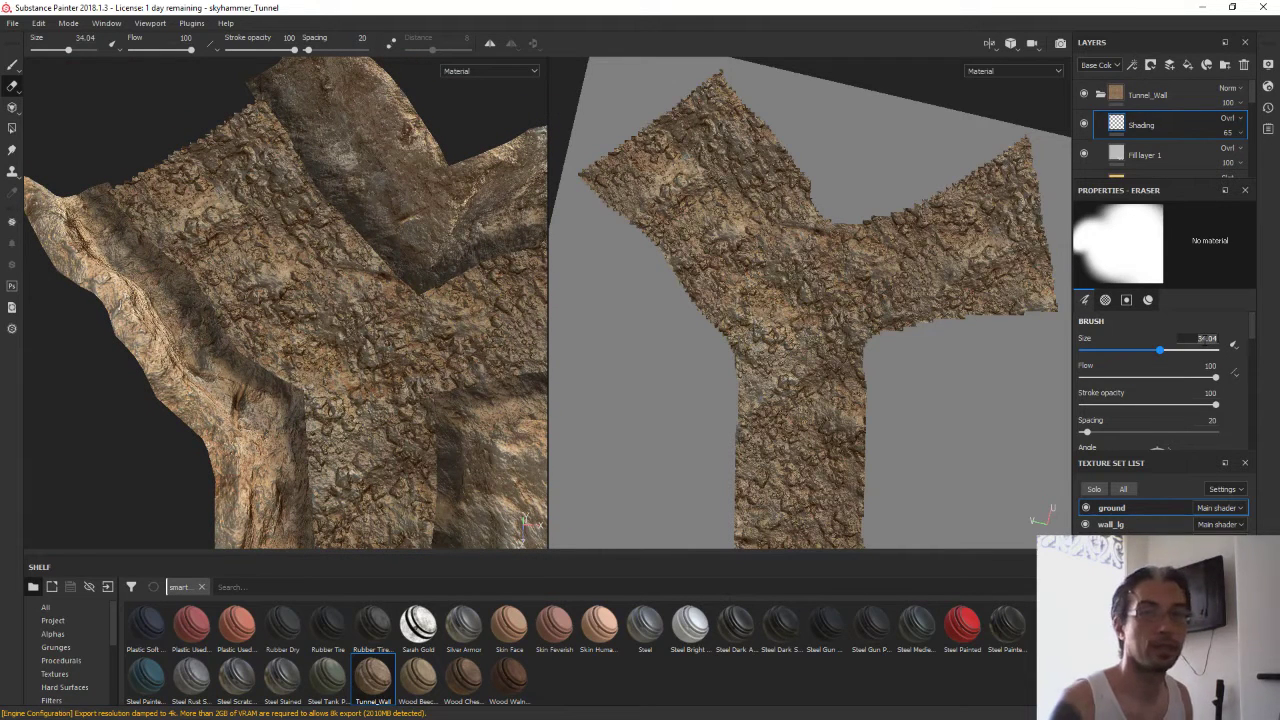
Set the eraser brush size to 15
text(15)
key(Return)
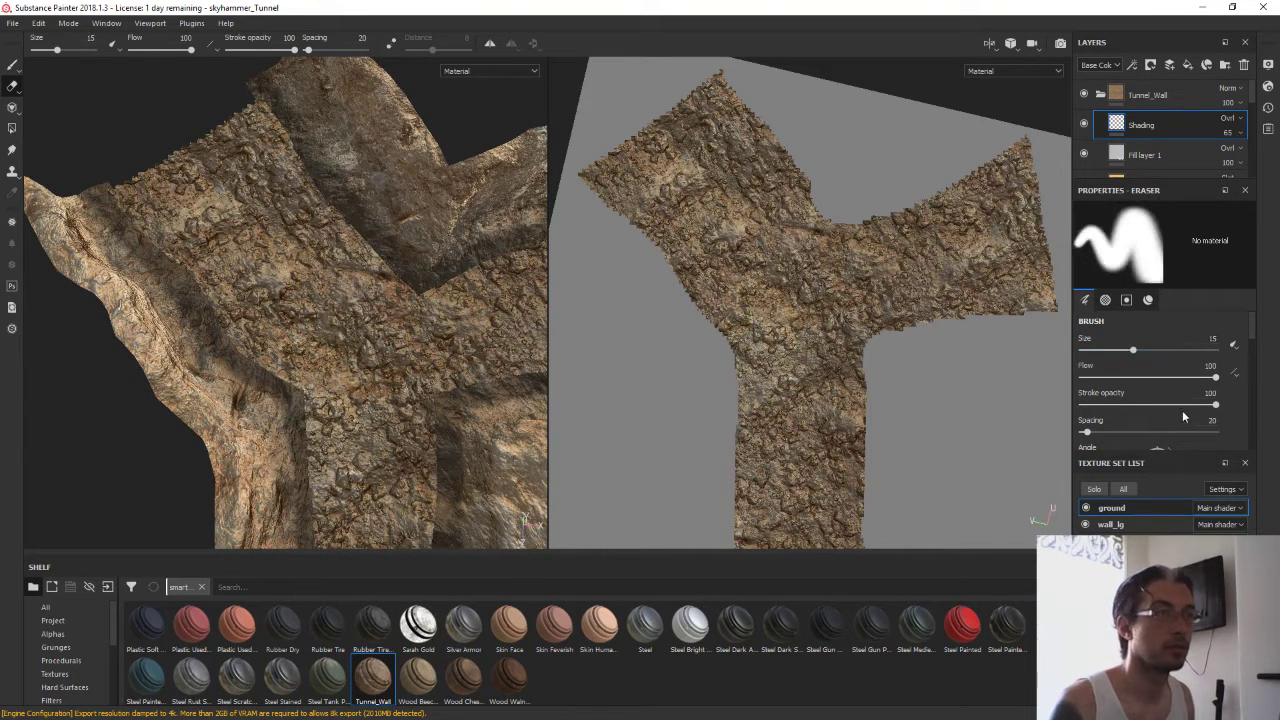
scroll(1182, 410, down, 2)
scroll(1186, 408, down, 2)
scroll(1186, 405, down, 2)
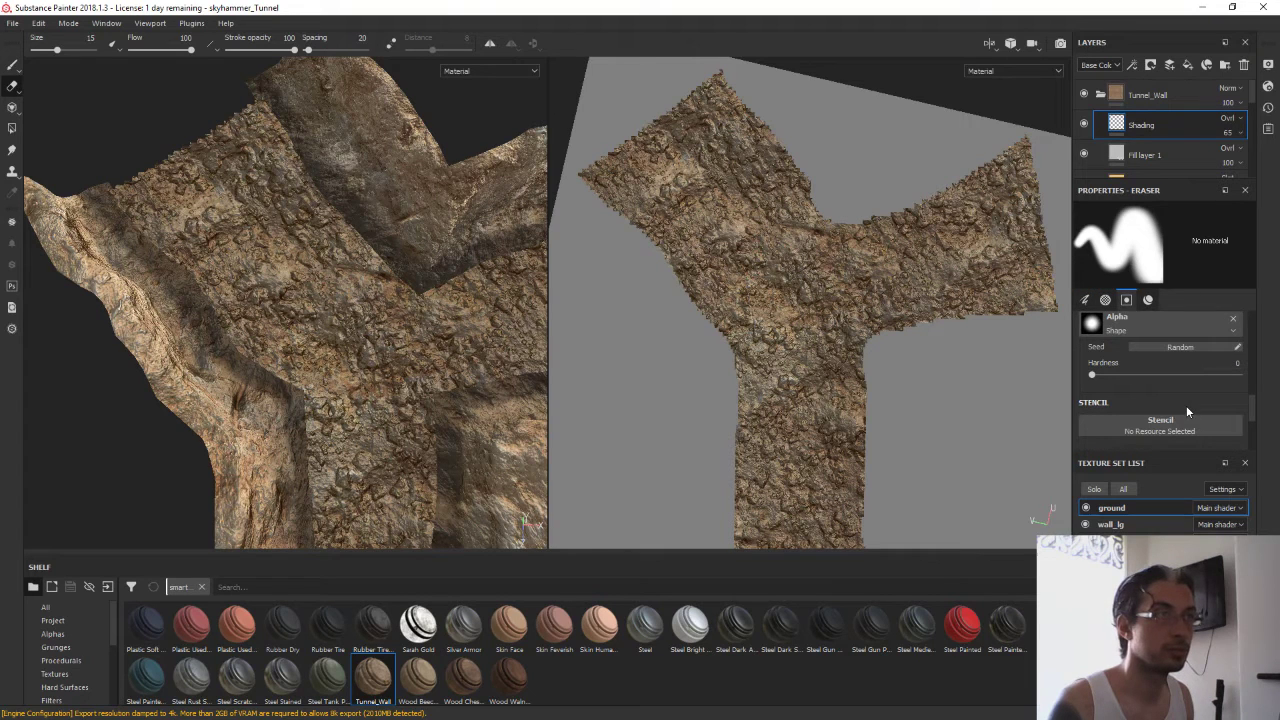
scroll(1164, 390, down, 3)
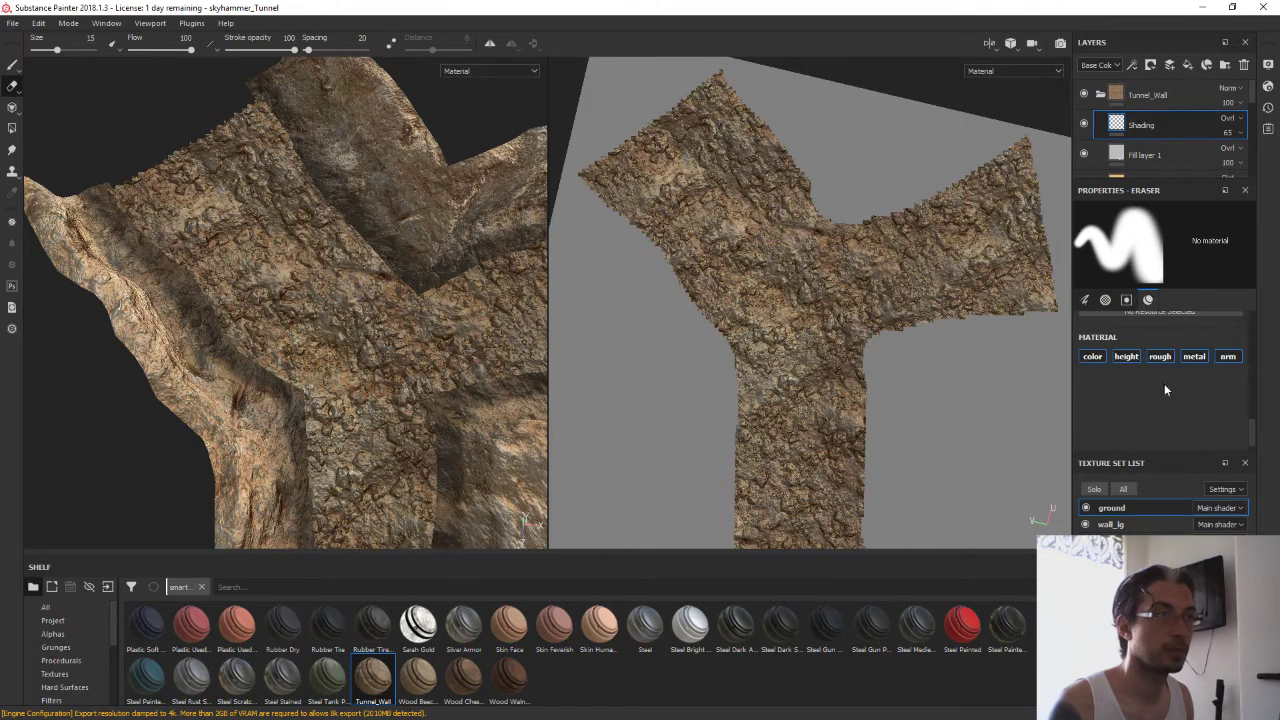
scroll(1164, 390, up, 5)
scroll(1166, 388, down, 1)
scroll(1166, 388, down, 1)
scroll(1166, 388, down, 1)
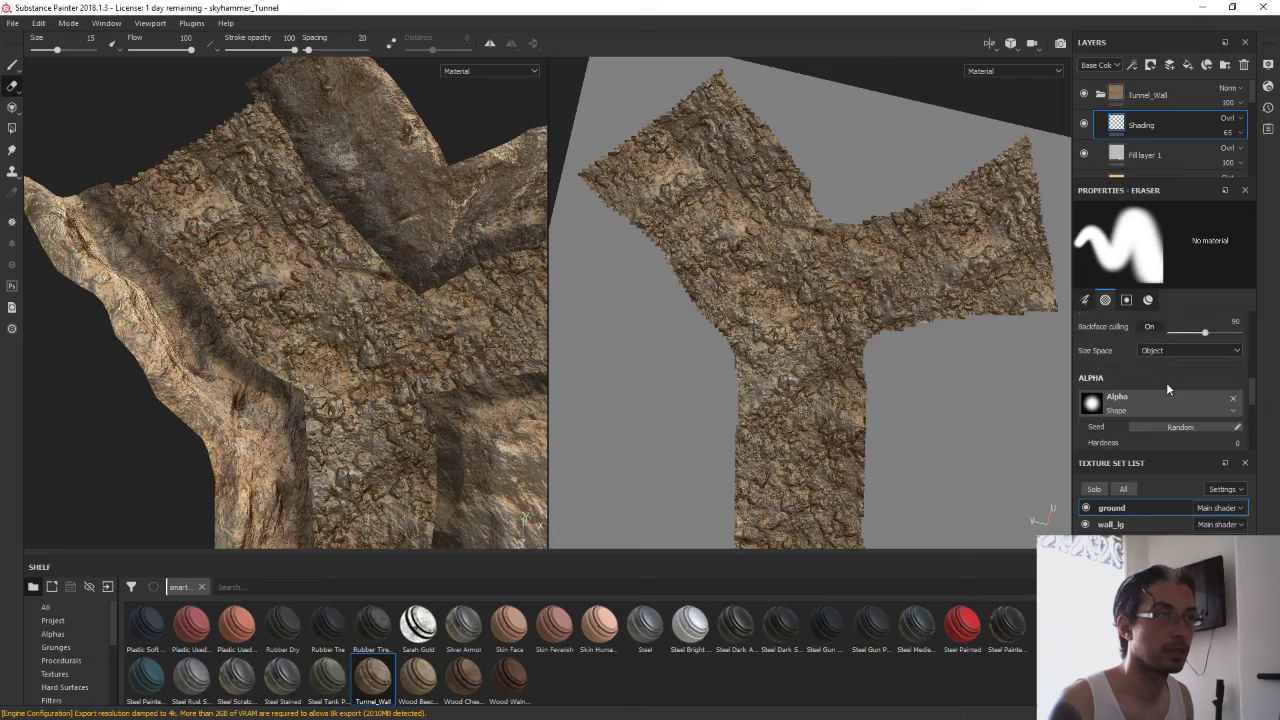
scroll(1166, 388, down, 2)
scroll(1155, 412, down, 1)
scroll(1155, 412, down, 1)
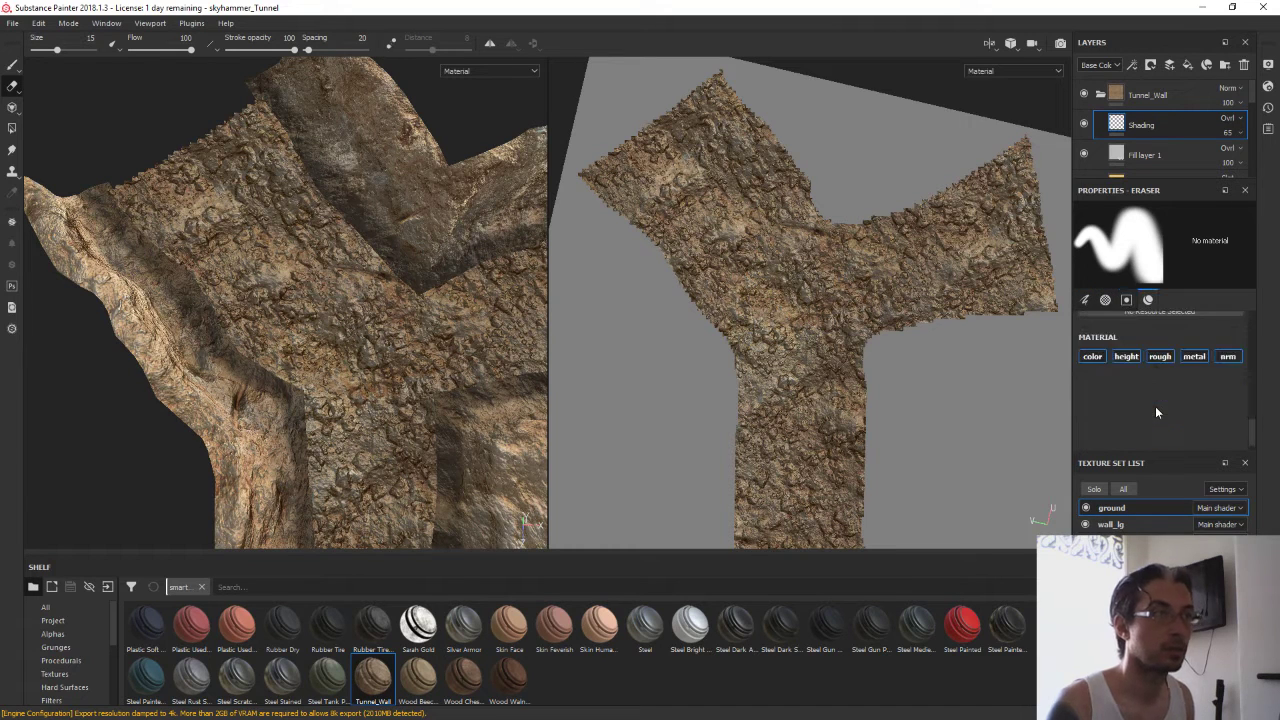
scroll(1156, 412, up, 3)
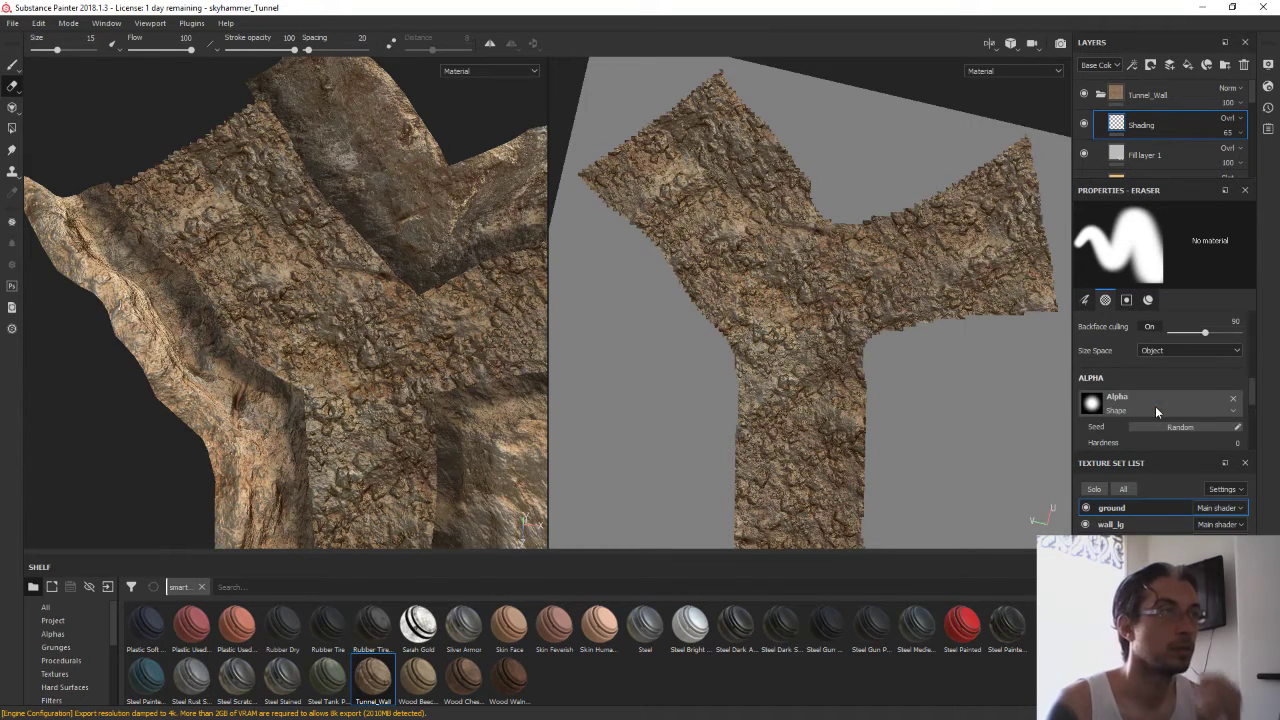
Switch to the paint brush with a black base colour
click(12, 64)
scroll(1160, 356, up, 2)
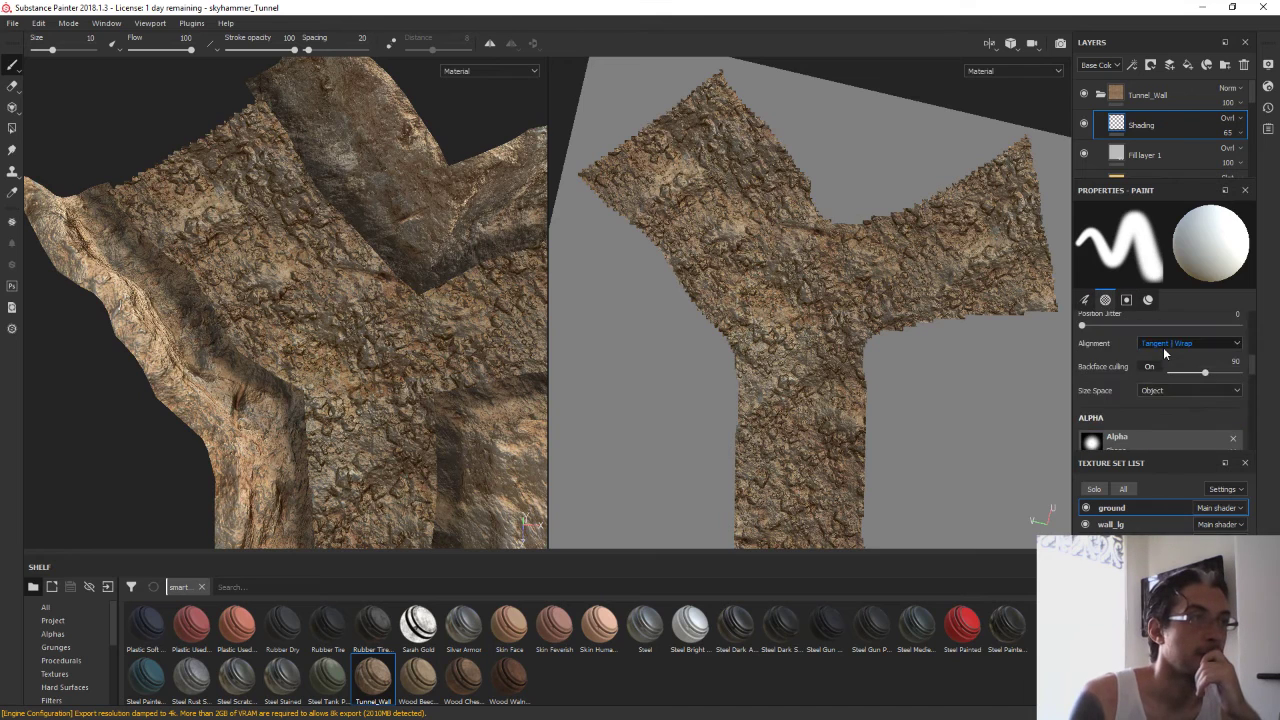
scroll(1163, 347, down, 1)
scroll(1163, 347, down, 1)
scroll(1164, 347, down, 2)
scroll(1164, 347, down, 2)
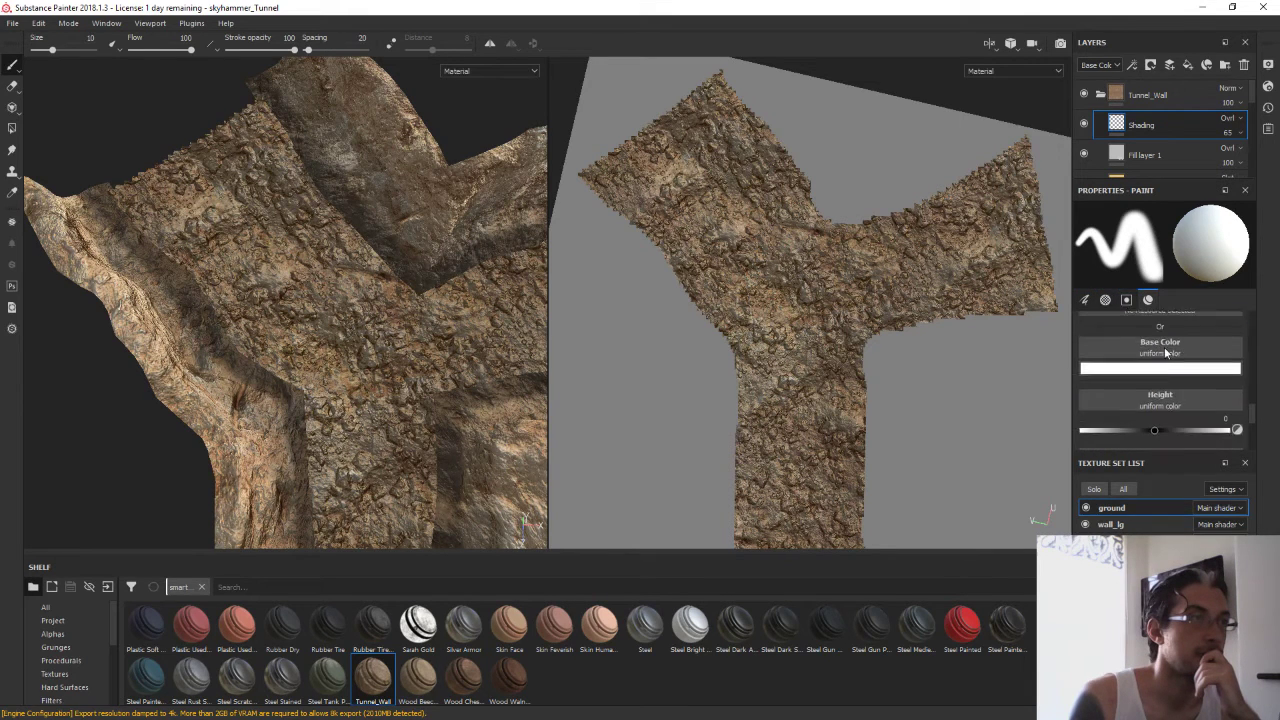
click(1160, 366)
click(1111, 371)
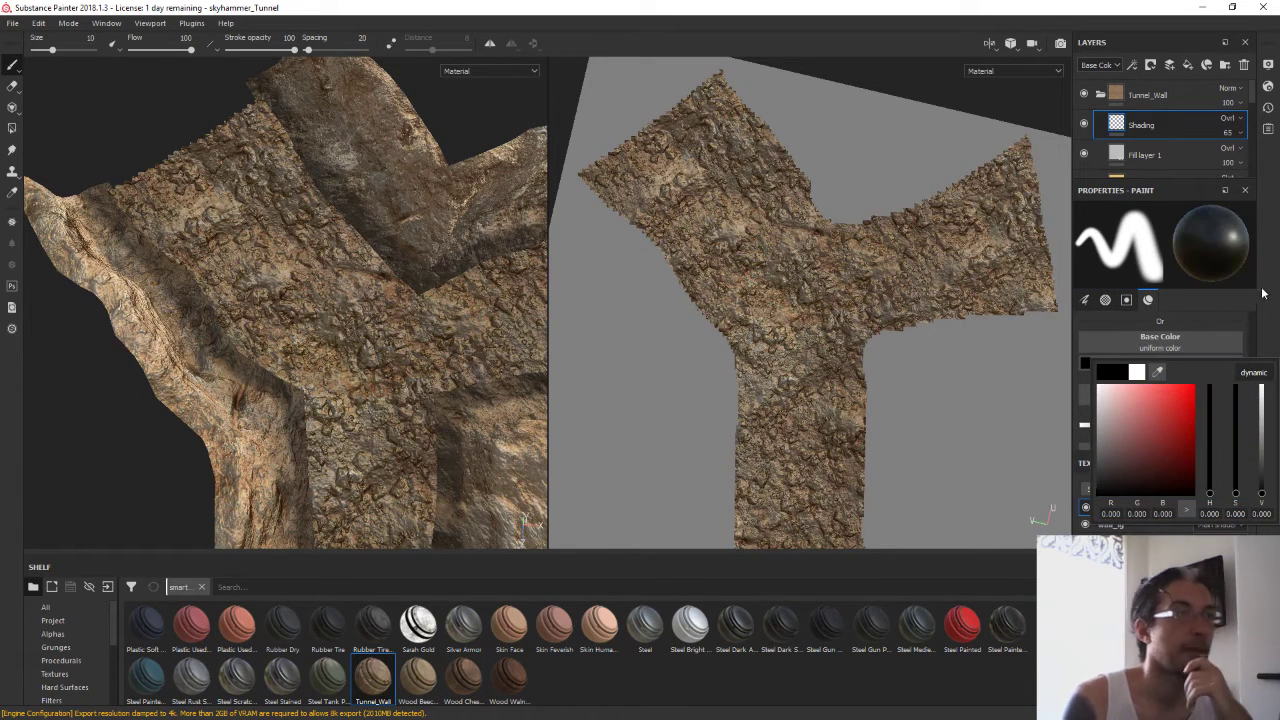
Raise paint roughness to 1 and paint a dark stroke across the ground junction
scroll(1132, 378, down, 2)
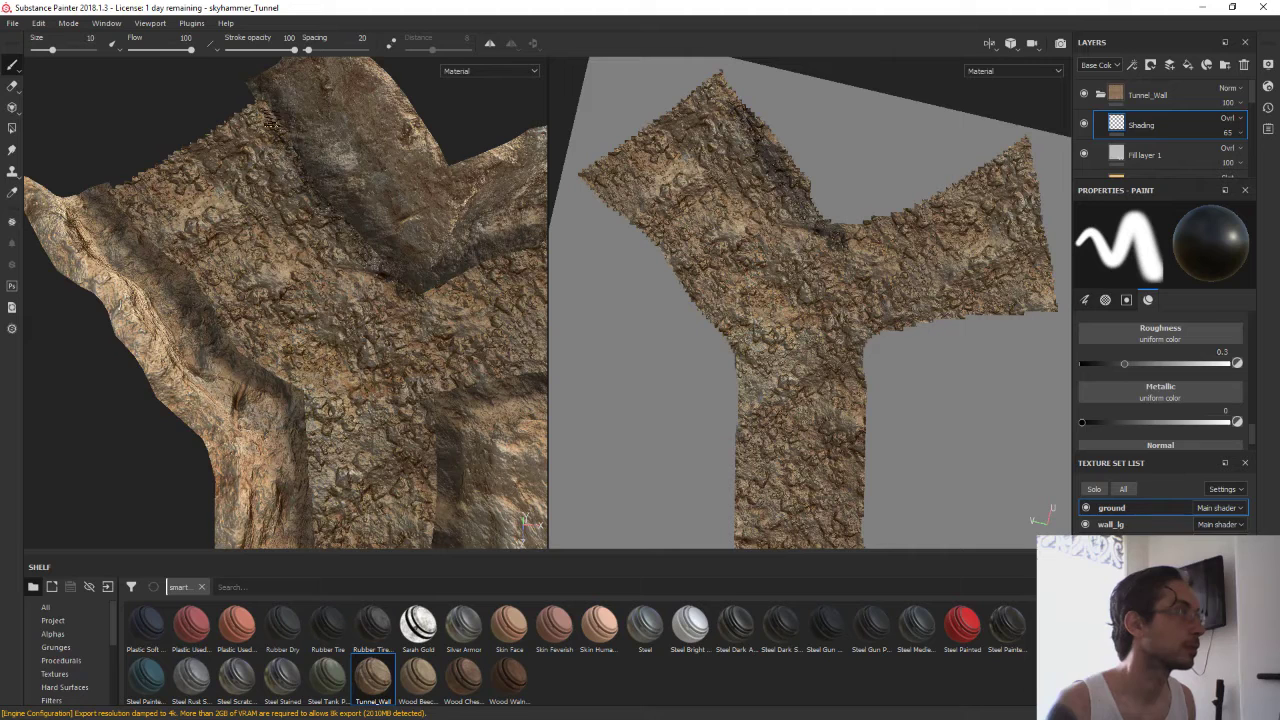
scroll(1206, 418, down, 1)
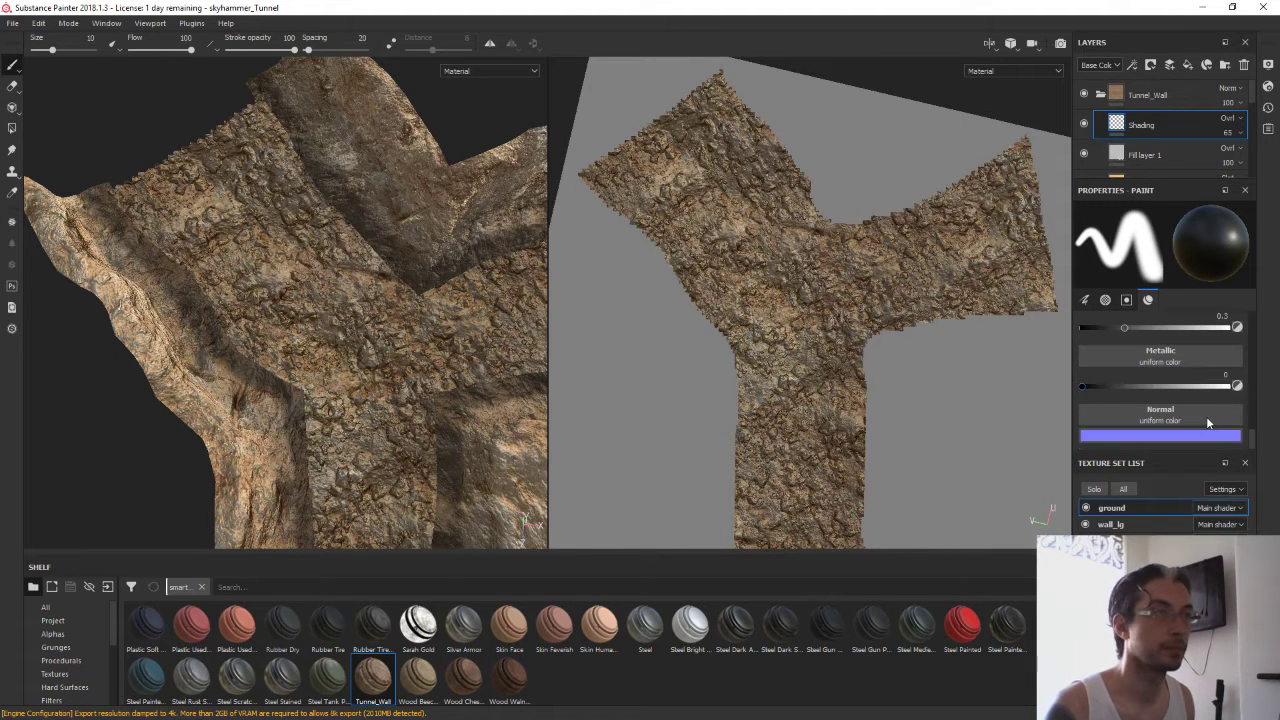
scroll(1206, 416, up, 1)
scroll(1118, 402, up, 1)
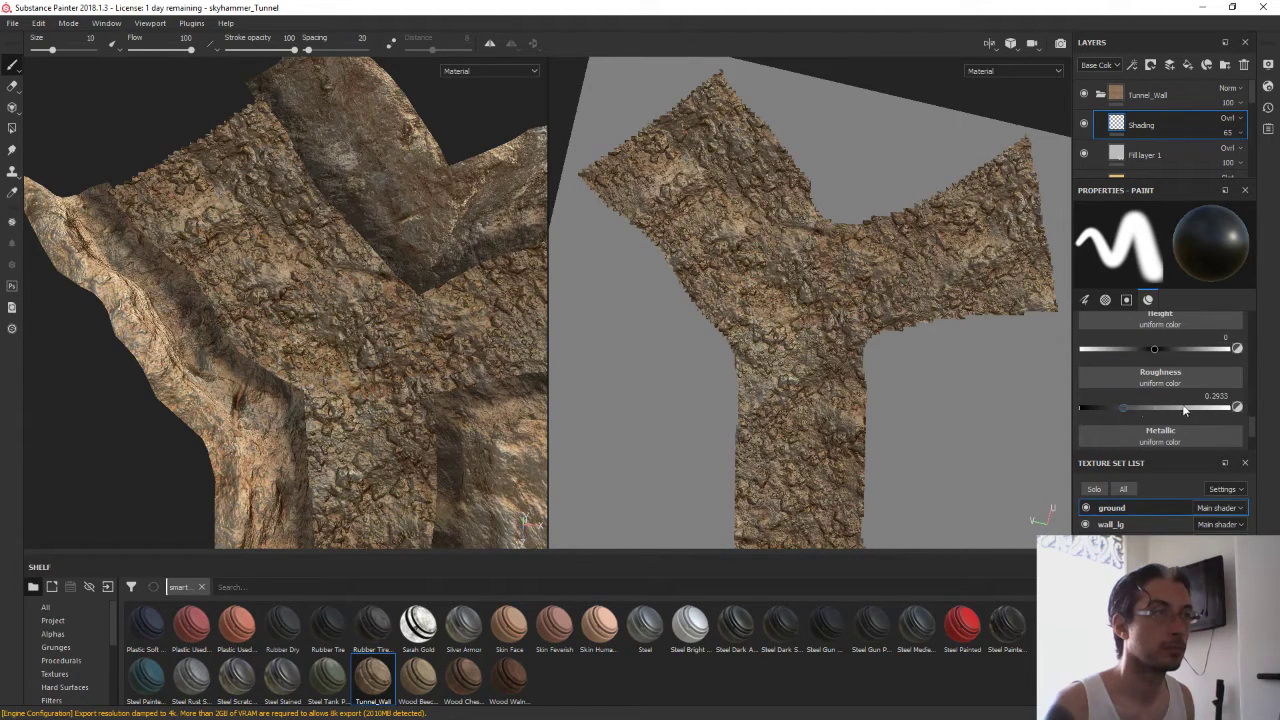
drag(1184, 410, 1245, 408)
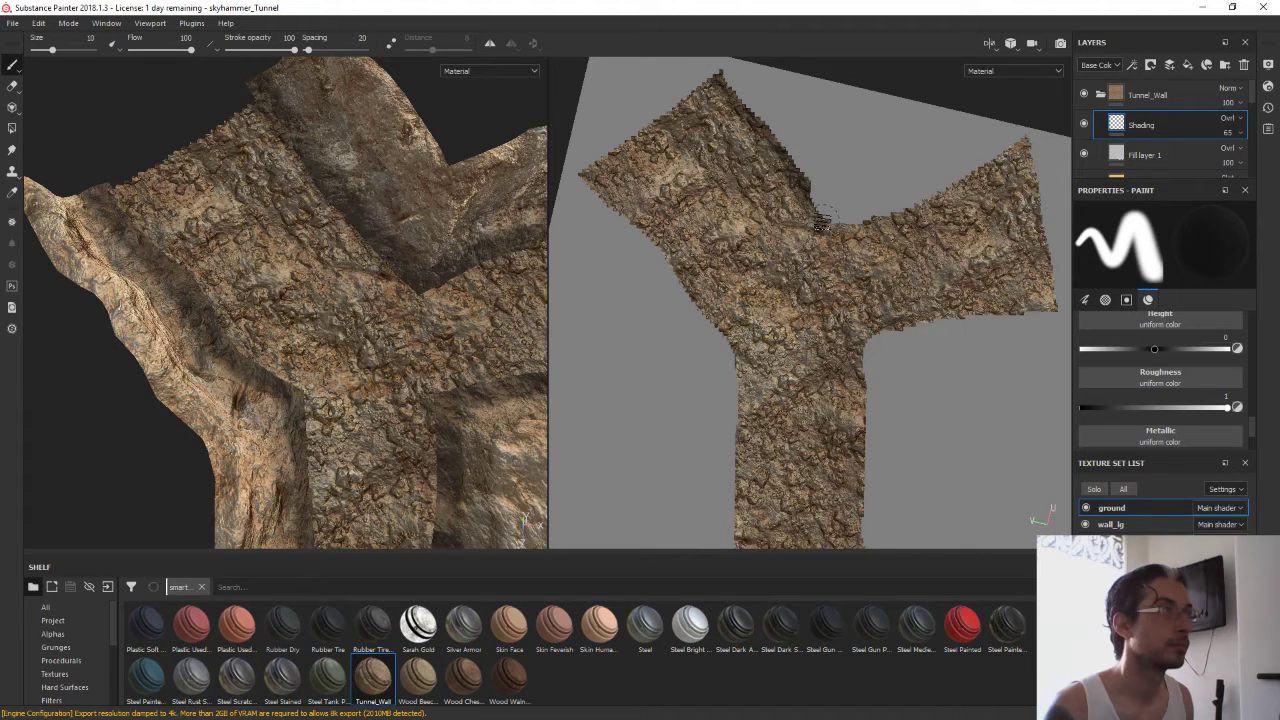
mouse_move(285, 155)
mouse_down()
mouse_move(385, 281)
mouse_move(440, 298)
mouse_up()
alt+drag(463, 220, 329, 323)
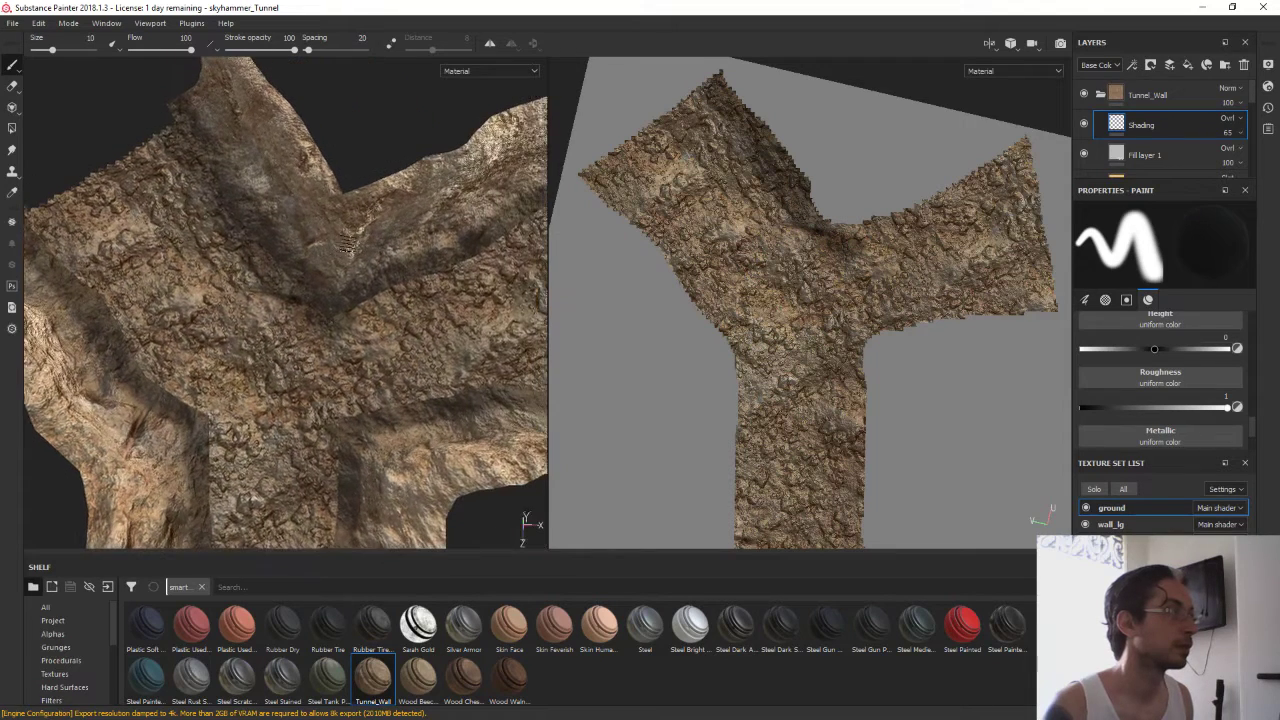
Hide the Shading layer and move the painted shading layer up beneath Tunnel_Wall
click(1084, 124)
scroll(1085, 124, down, 2)
scroll(1085, 124, down, 2)
scroll(1085, 124, down, 1)
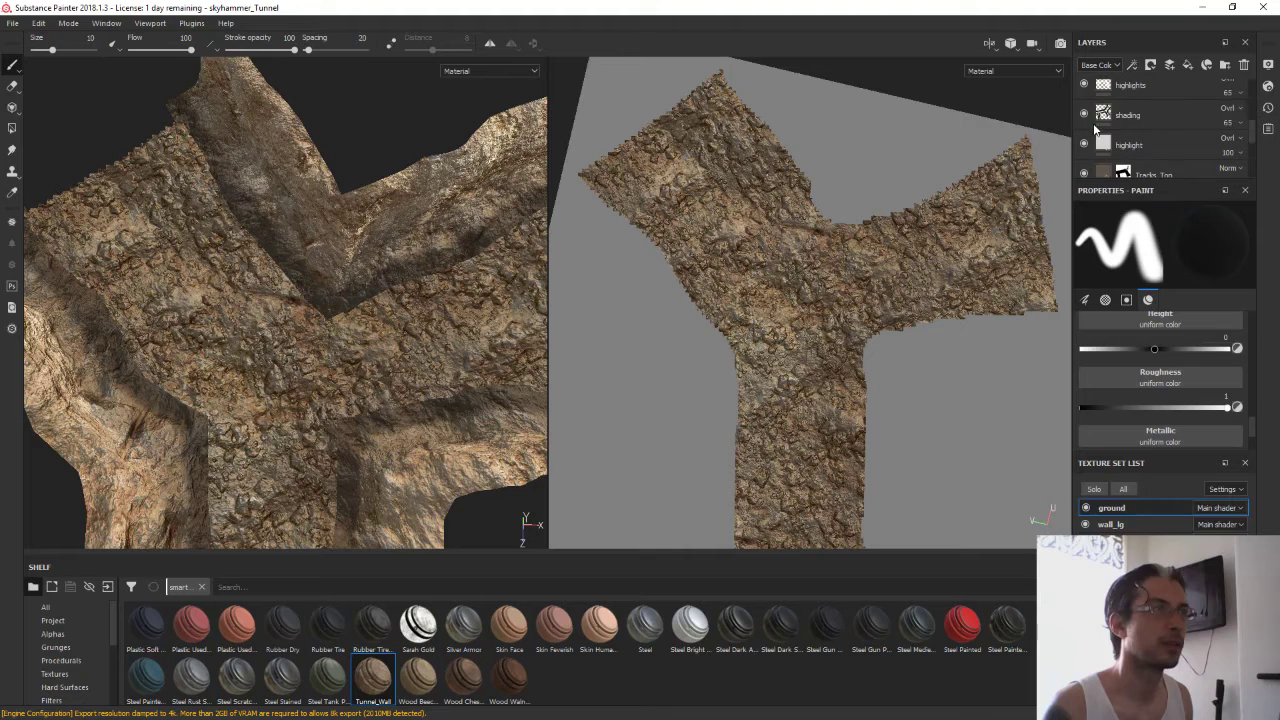
mouse_move(1105, 117)
mouse_down()
mouse_move(1126, 88)
mouse_move(1125, 117)
mouse_up()
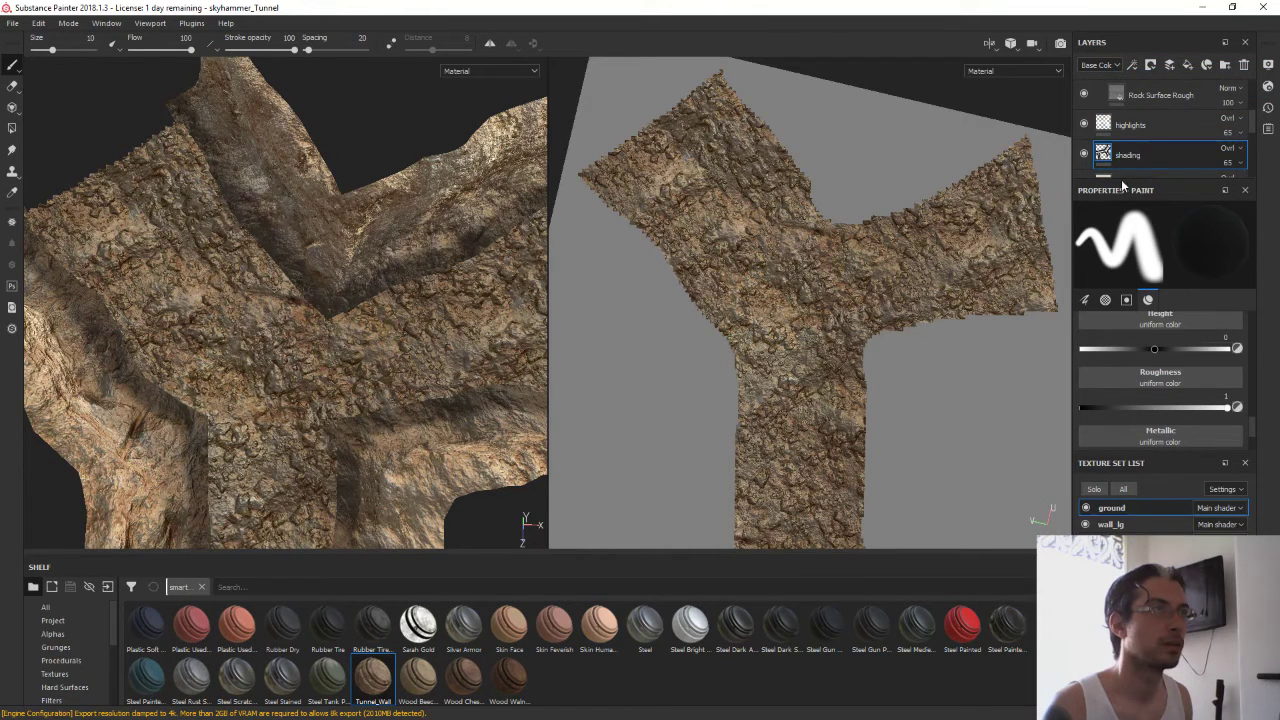
mouse_move(1124, 178)
mouse_down()
mouse_move(1122, 306)
mouse_move(1116, 118)
mouse_up()
Delete the old Shading layer
scroll(1110, 250, up, 3)
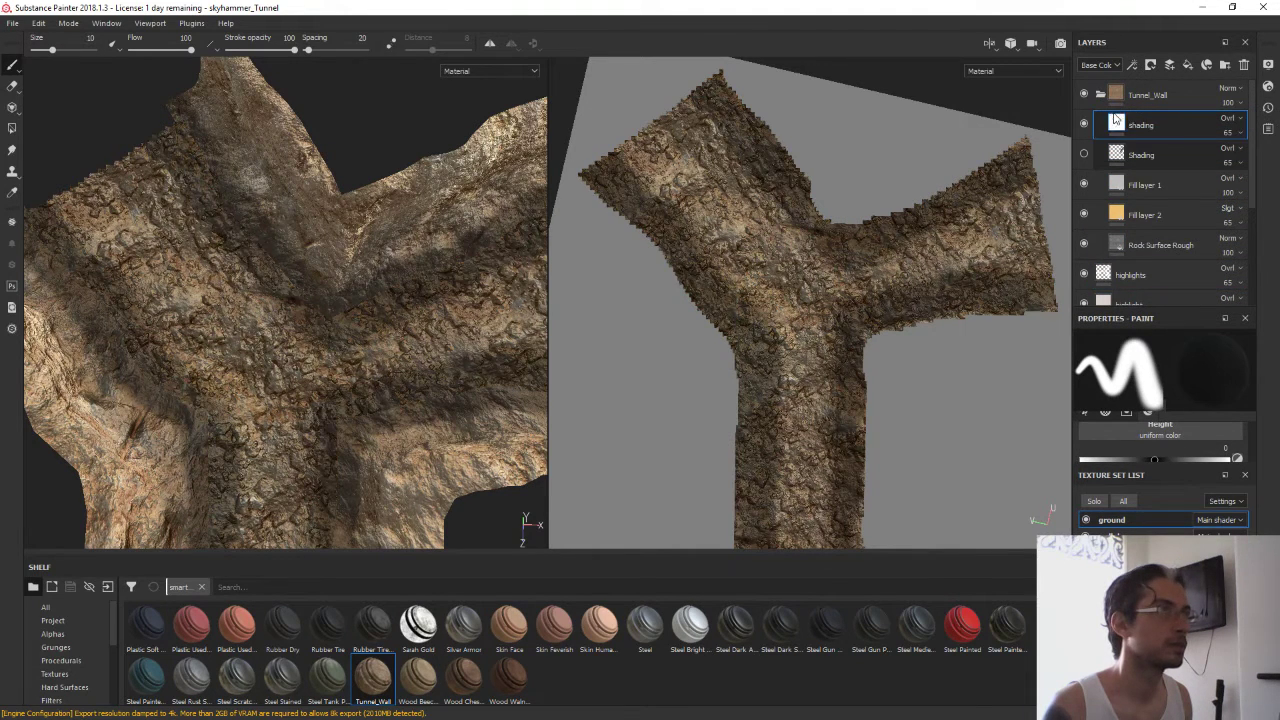
double_click(1148, 156)
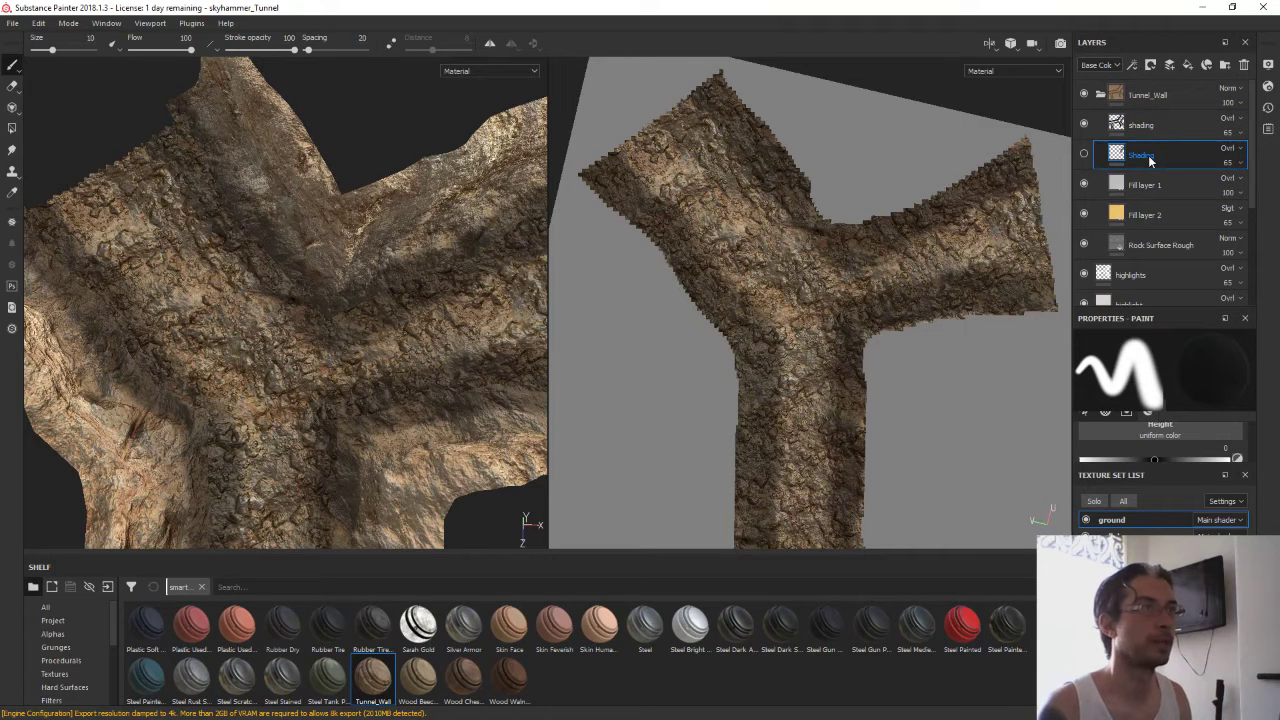
key(Delete)
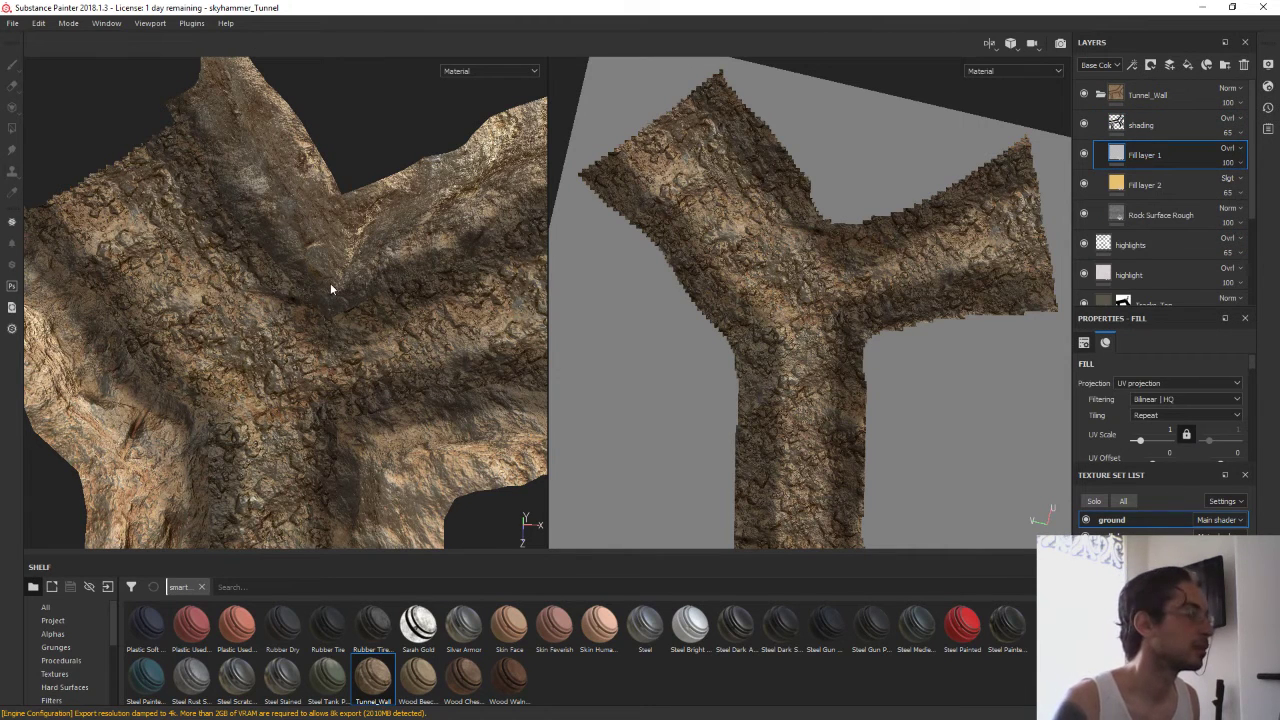
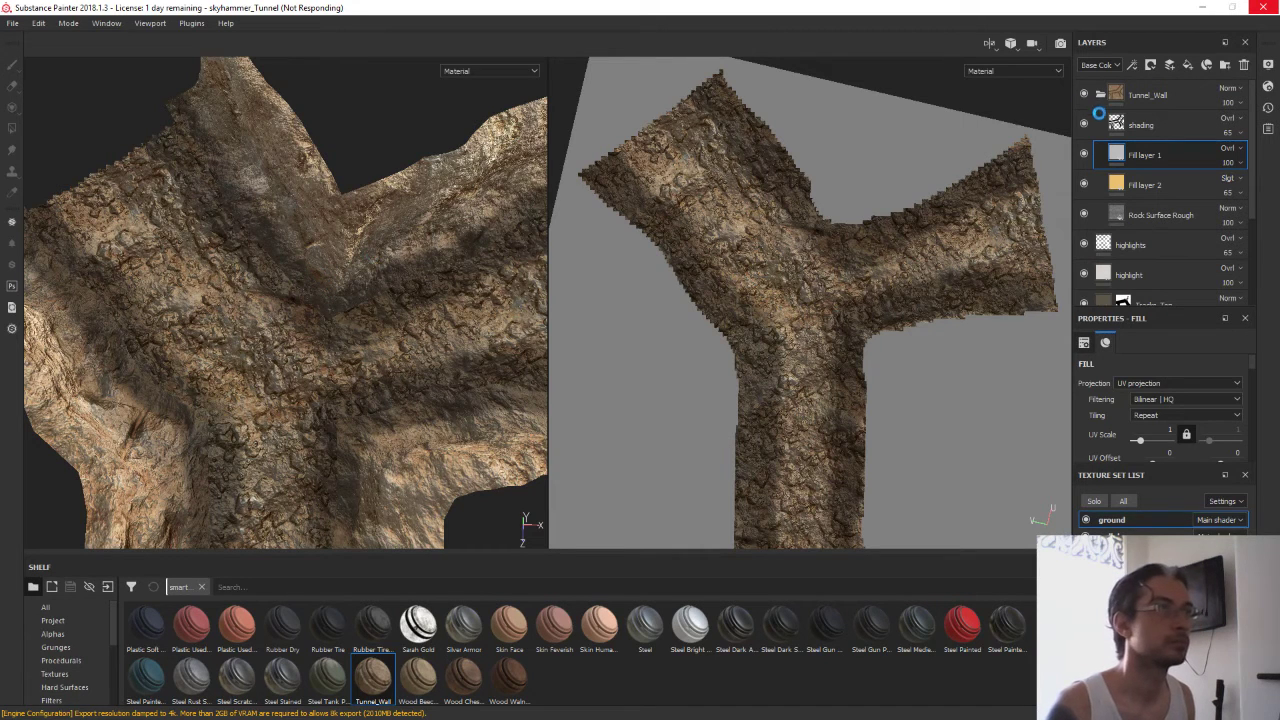
Select the Rock Surface Rough layer, check what lies beneath it, and give it a black mask
click(1117, 215)
click(1084, 218)
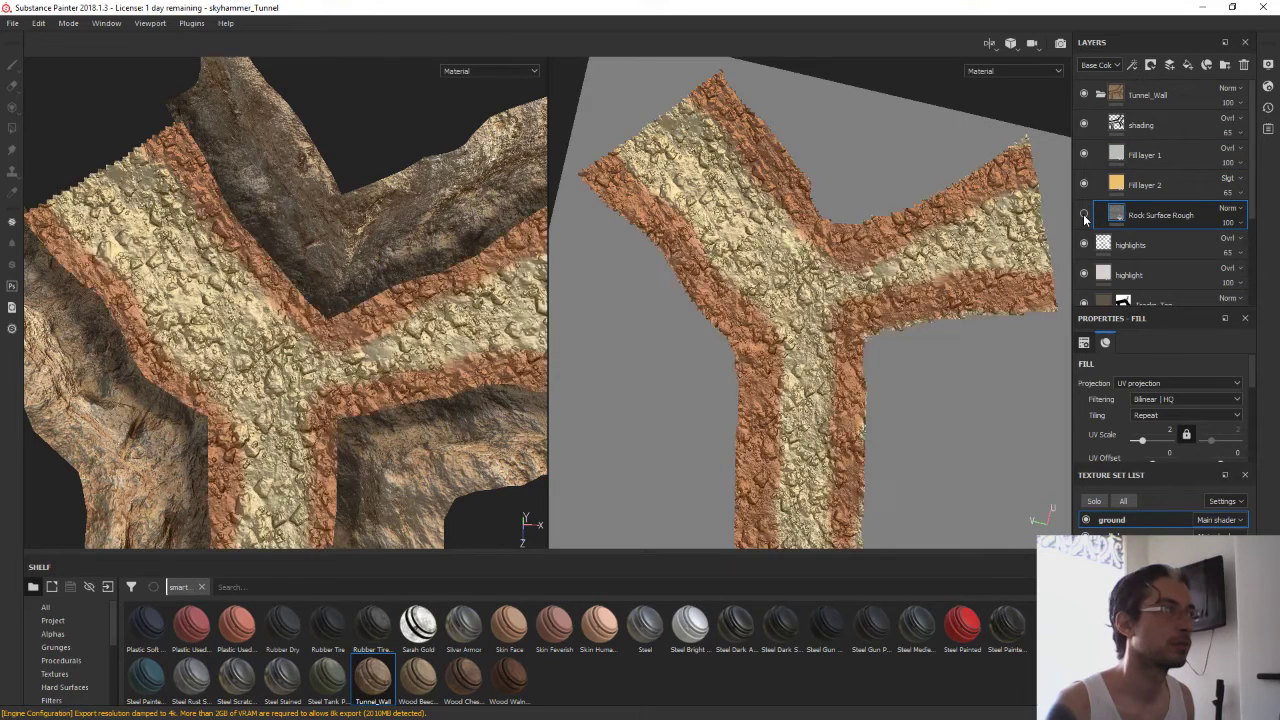
right_click(1137, 215)
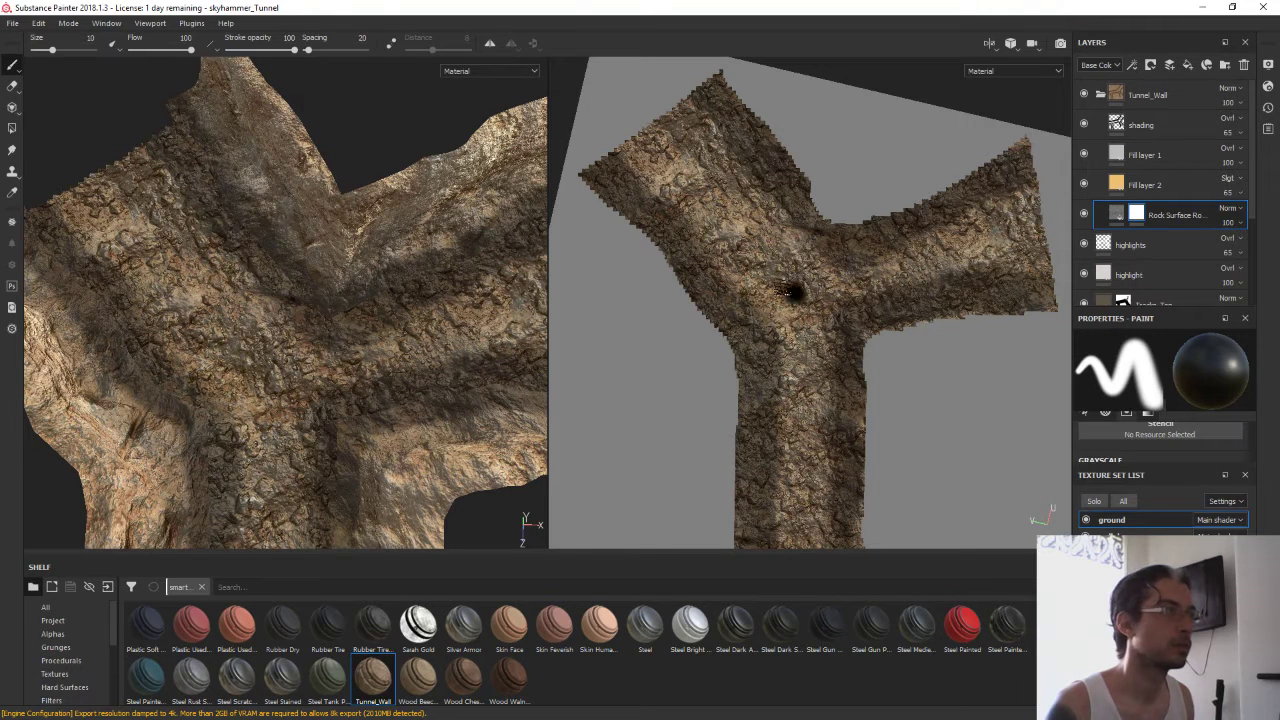
Paint the mask white along the upper band and right branch to reveal the sand path
drag(428, 337, 505, 320)
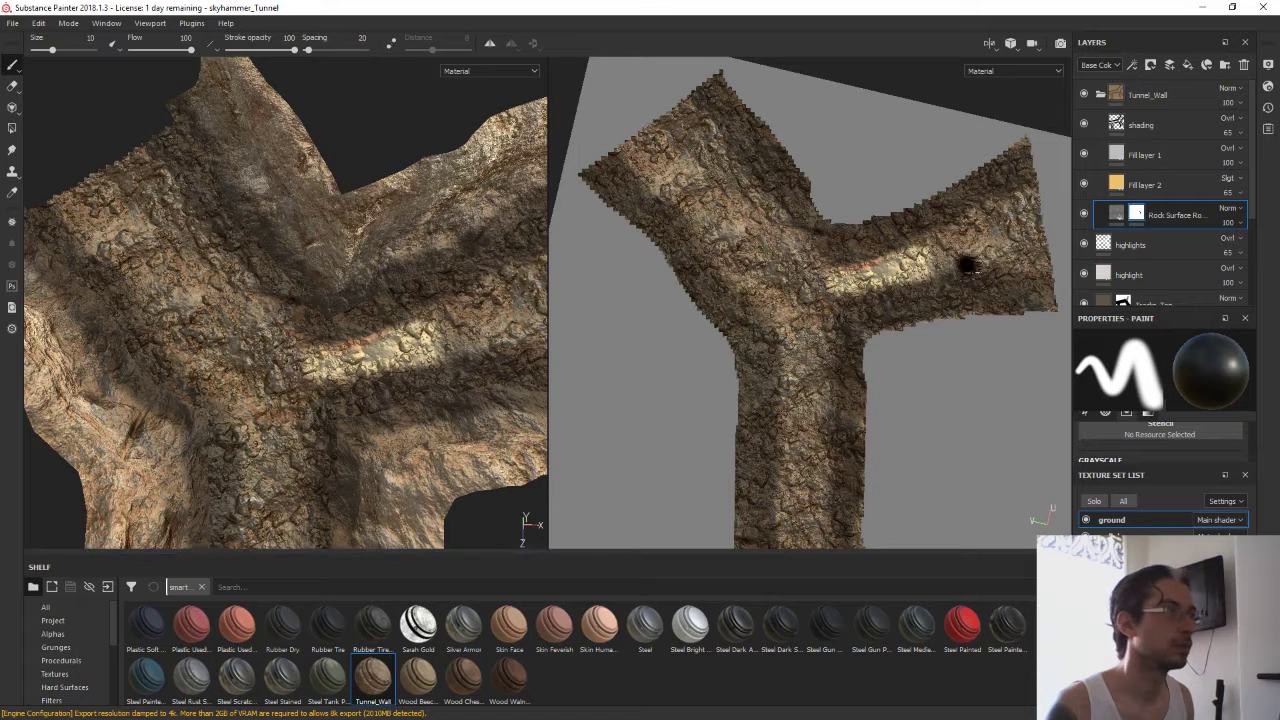
click(918, 256)
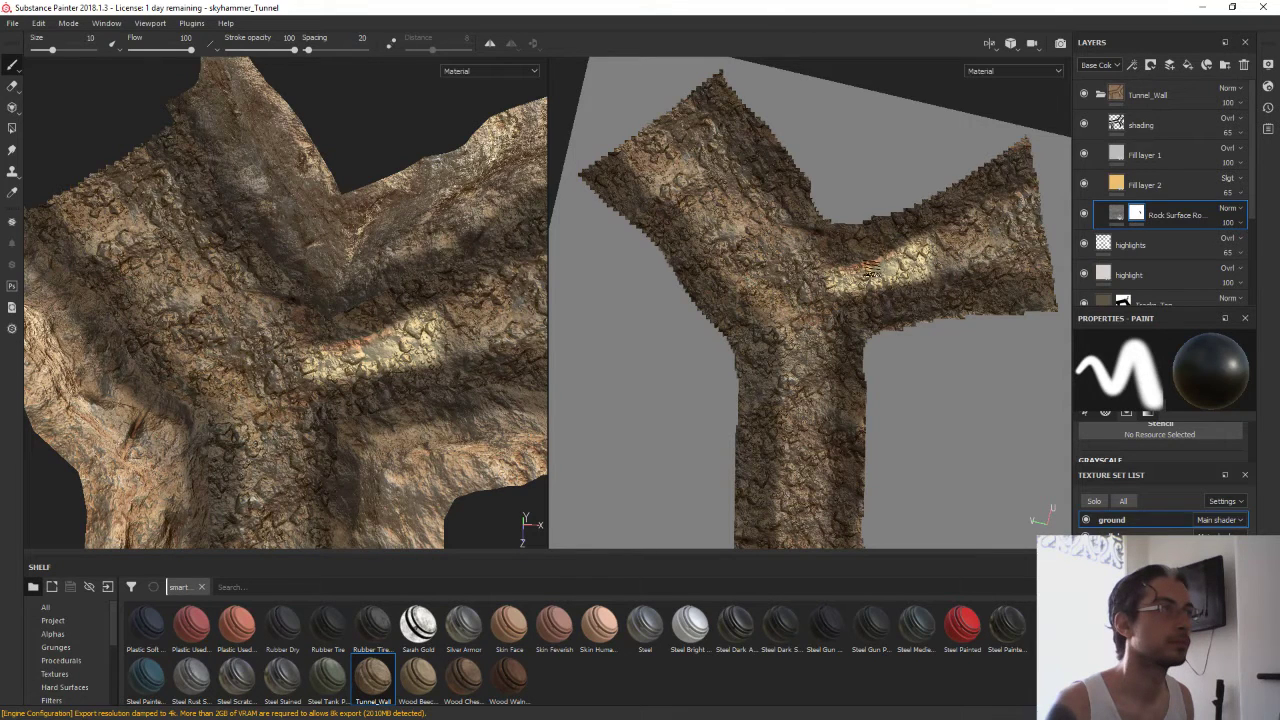
mouse_move(870, 268)
mouse_down()
mouse_move(802, 250)
mouse_move(668, 92)
mouse_up()
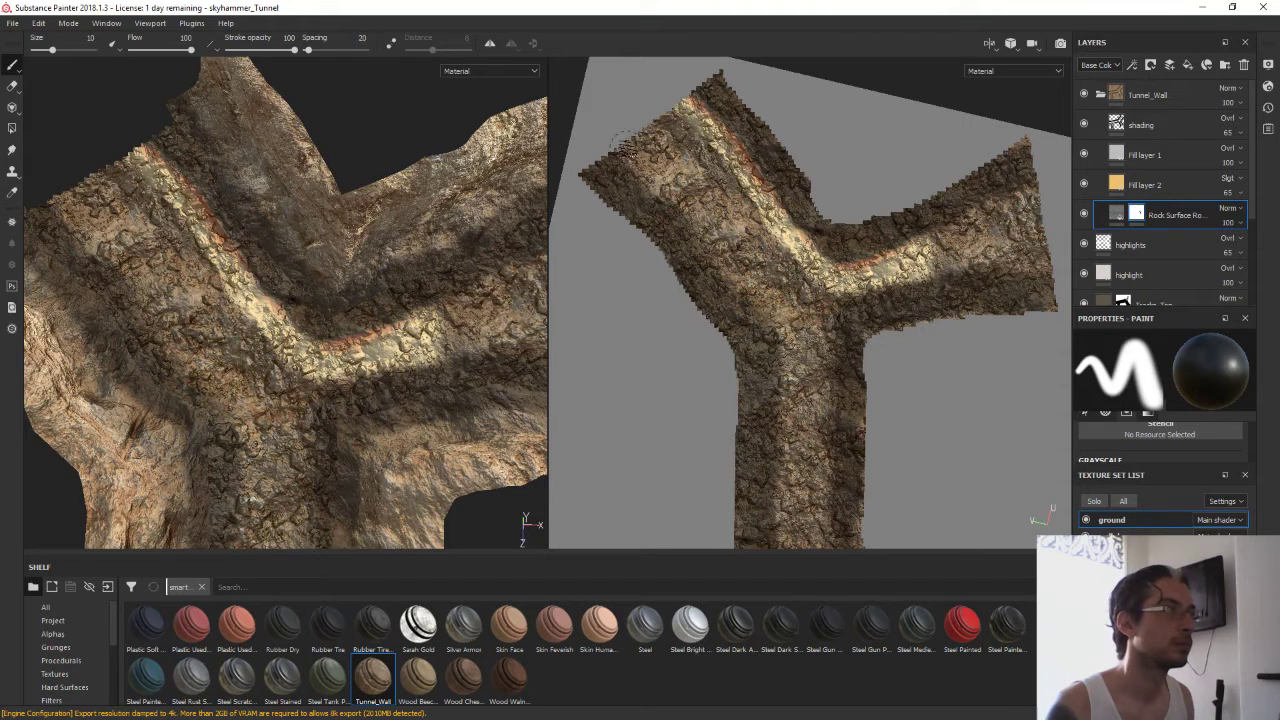
mouse_move(625, 148)
mouse_down()
mouse_move(775, 315)
mouse_move(805, 290)
mouse_move(750, 265)
mouse_move(675, 175)
mouse_move(690, 185)
mouse_move(670, 110)
mouse_move(765, 260)
mouse_move(790, 258)
mouse_move(771, 254)
mouse_up()
mouse_move(890, 265)
mouse_down()
mouse_move(1020, 205)
mouse_move(1050, 252)
mouse_move(945, 260)
mouse_move(1010, 235)
mouse_move(987, 232)
mouse_up()
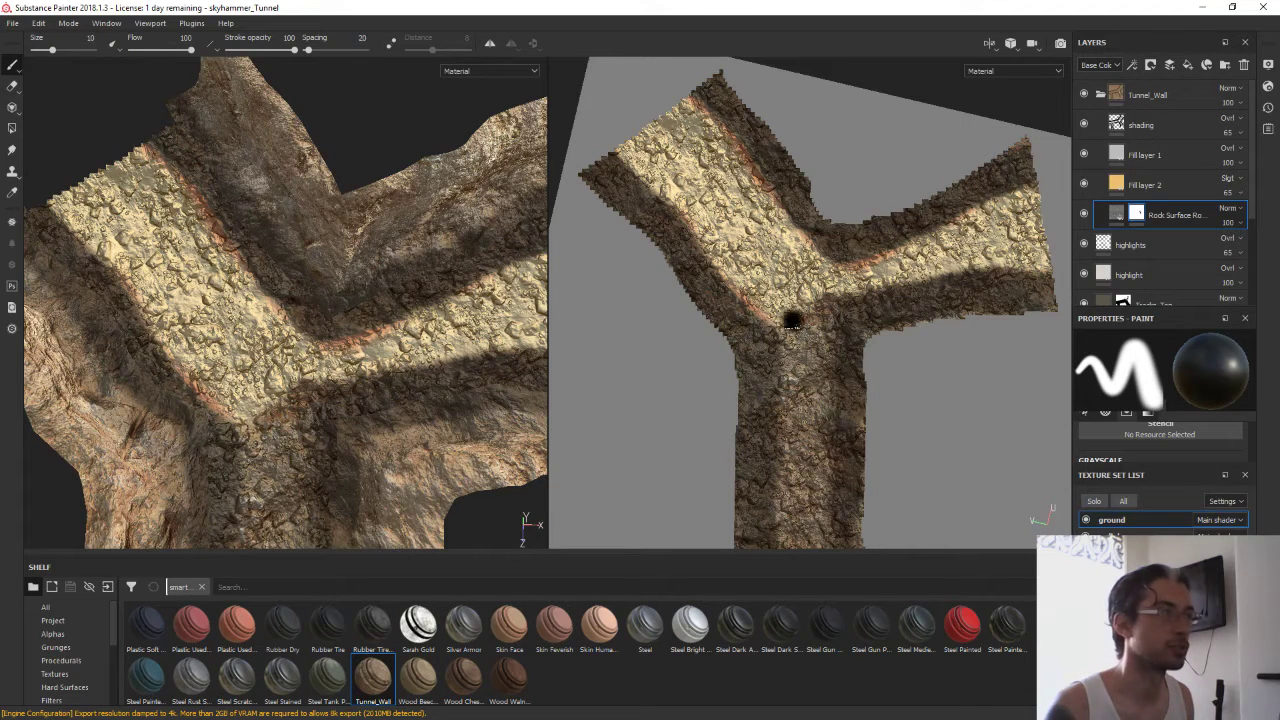
Reveal the path along the left stem, horizontal arm and Y-junction
mouse_move(820, 409)
middle_down()
mouse_move(752, 198)
mouse_move(766, 236)
middle_up()
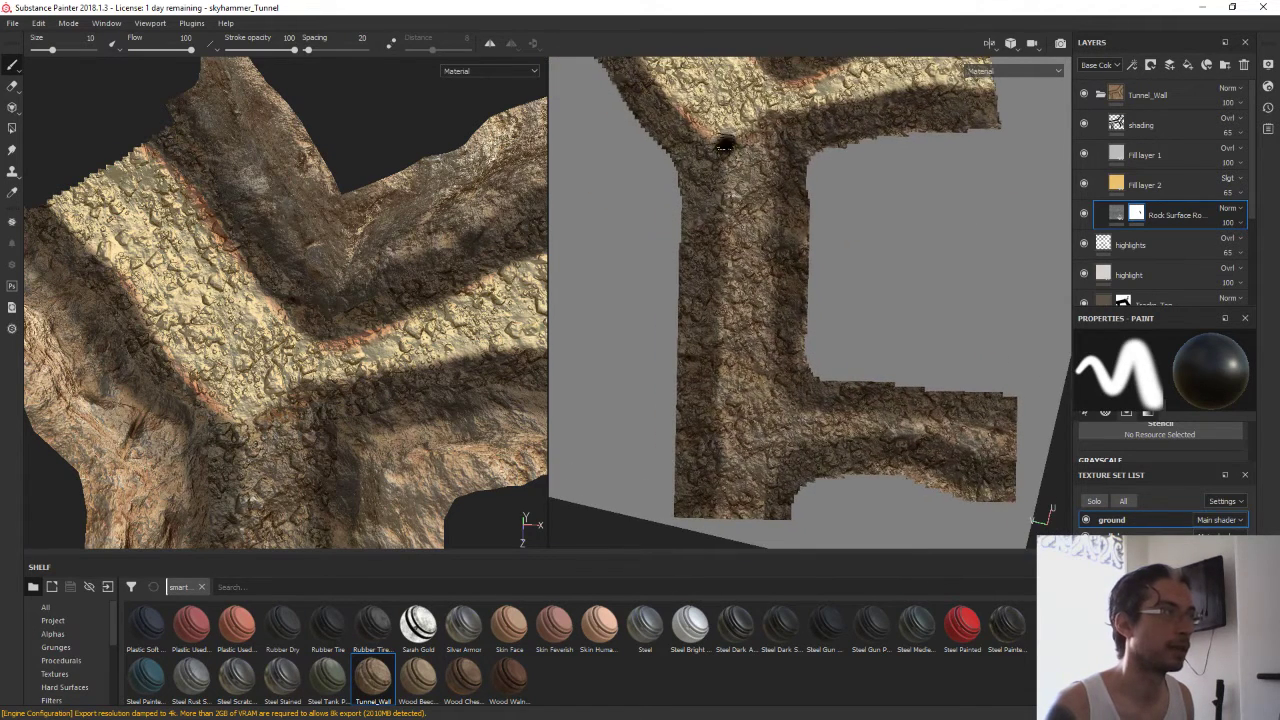
mouse_move(720, 143)
mouse_down()
mouse_move(738, 200)
mouse_move(720, 530)
mouse_up()
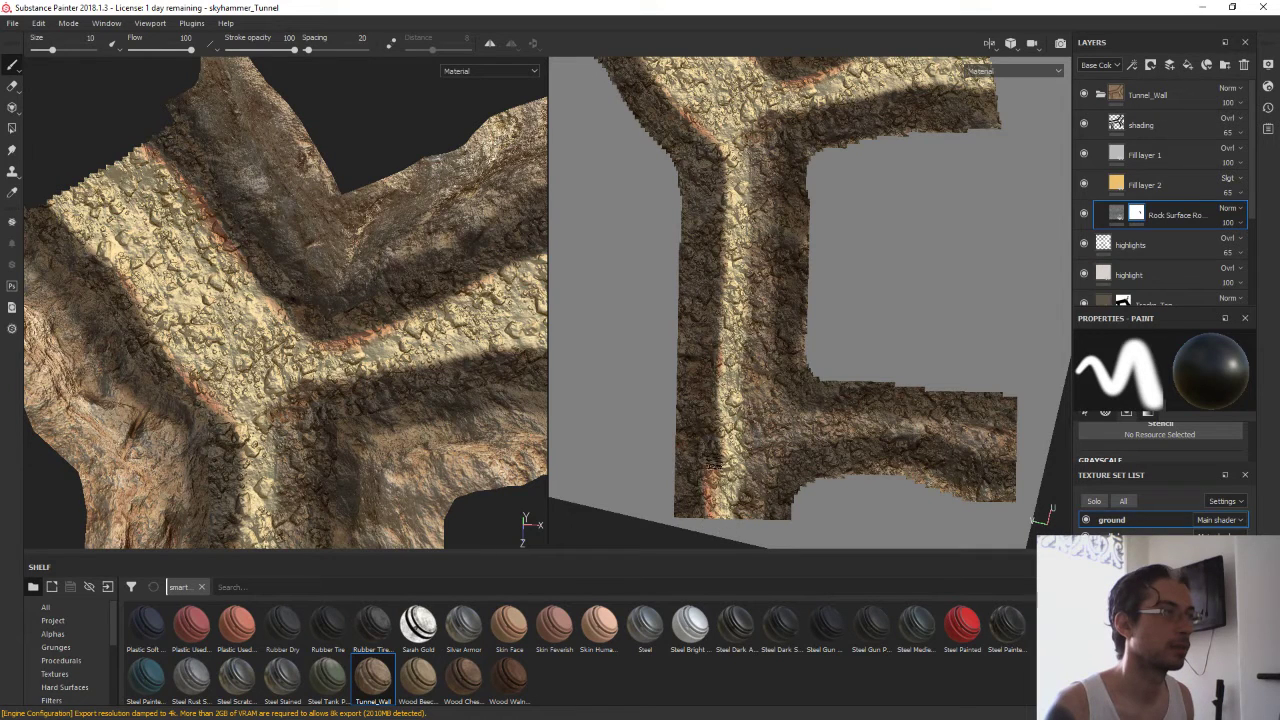
mouse_move(730, 255)
mouse_down()
mouse_move(705, 130)
mouse_move(749, 143)
mouse_move(758, 116)
mouse_move(774, 118)
mouse_move(775, 455)
mouse_move(752, 525)
mouse_move(749, 190)
mouse_move(744, 383)
mouse_up()
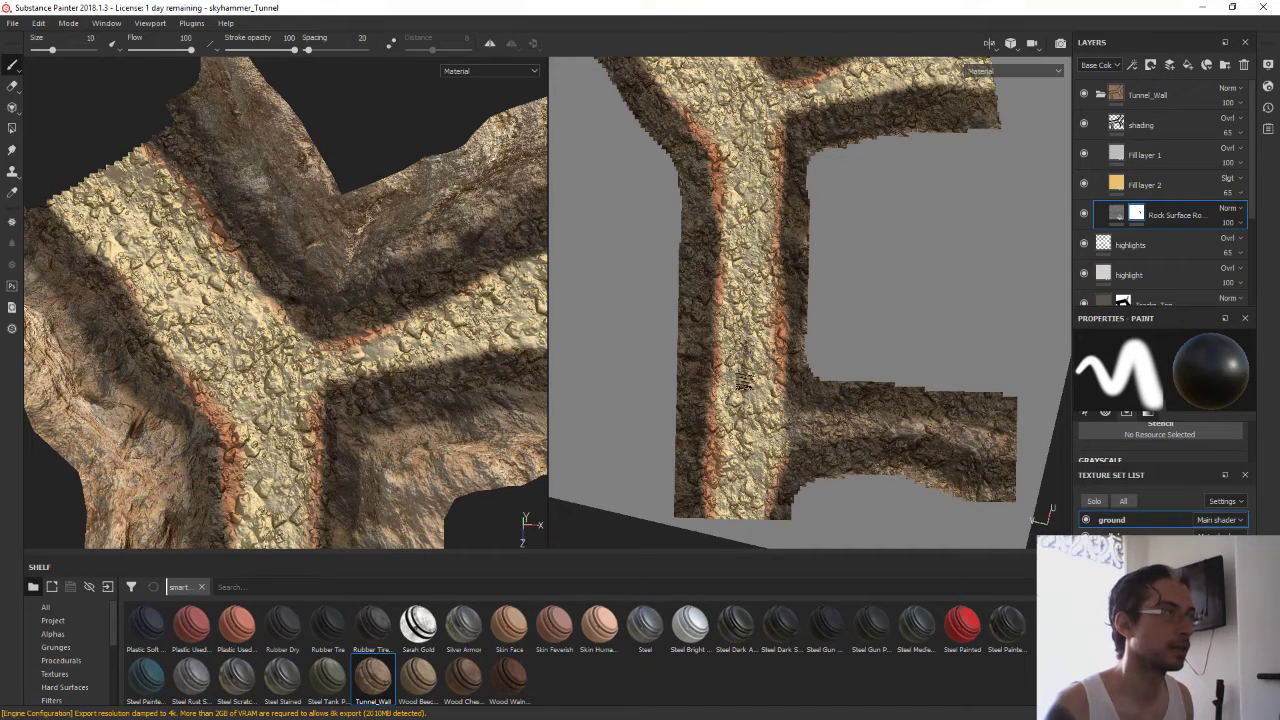
mouse_move(815, 434)
mouse_down()
mouse_move(1040, 451)
mouse_move(778, 395)
mouse_up()
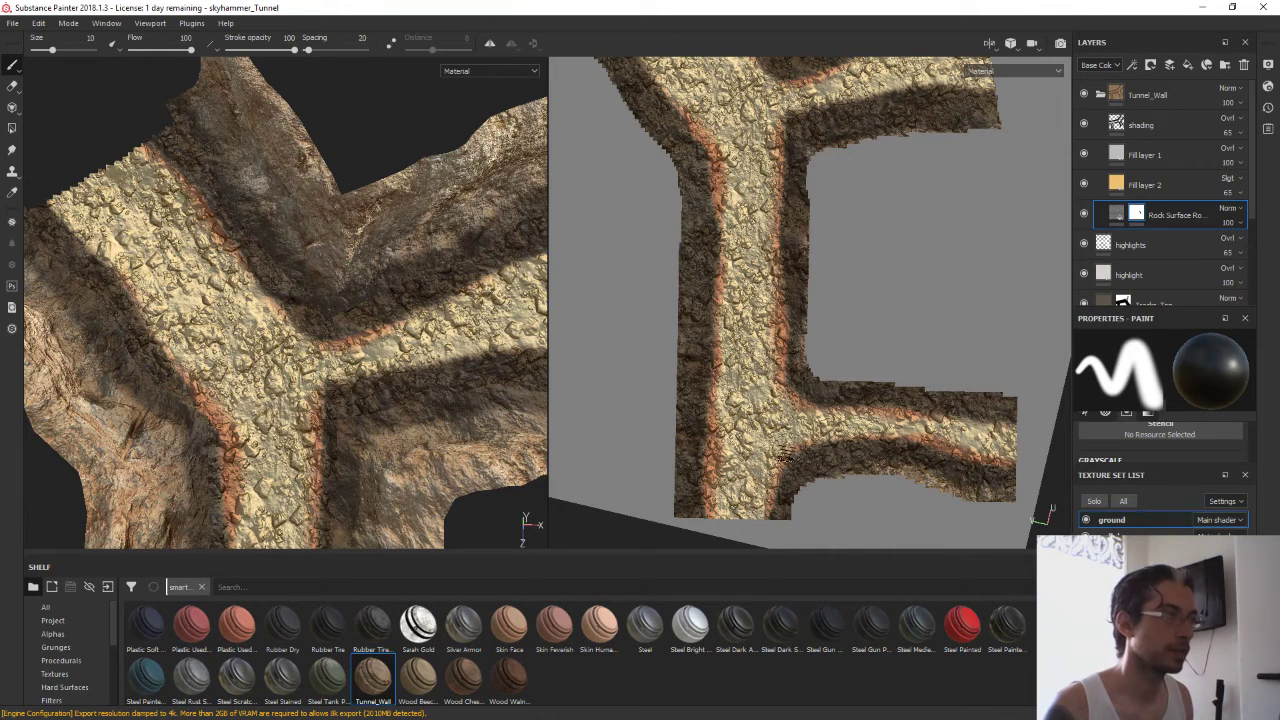
mouse_move(777, 220)
middle_down()
mouse_move(834, 222)
mouse_move(846, 263)
middle_up()
mouse_move(846, 270)
mouse_down()
mouse_move(800, 320)
mouse_move(824, 294)
mouse_move(990, 270)
mouse_move(1017, 178)
mouse_move(850, 250)
mouse_move(790, 260)
mouse_move(735, 218)
mouse_move(705, 148)
mouse_move(640, 108)
mouse_move(585, 158)
mouse_move(652, 222)
mouse_up()
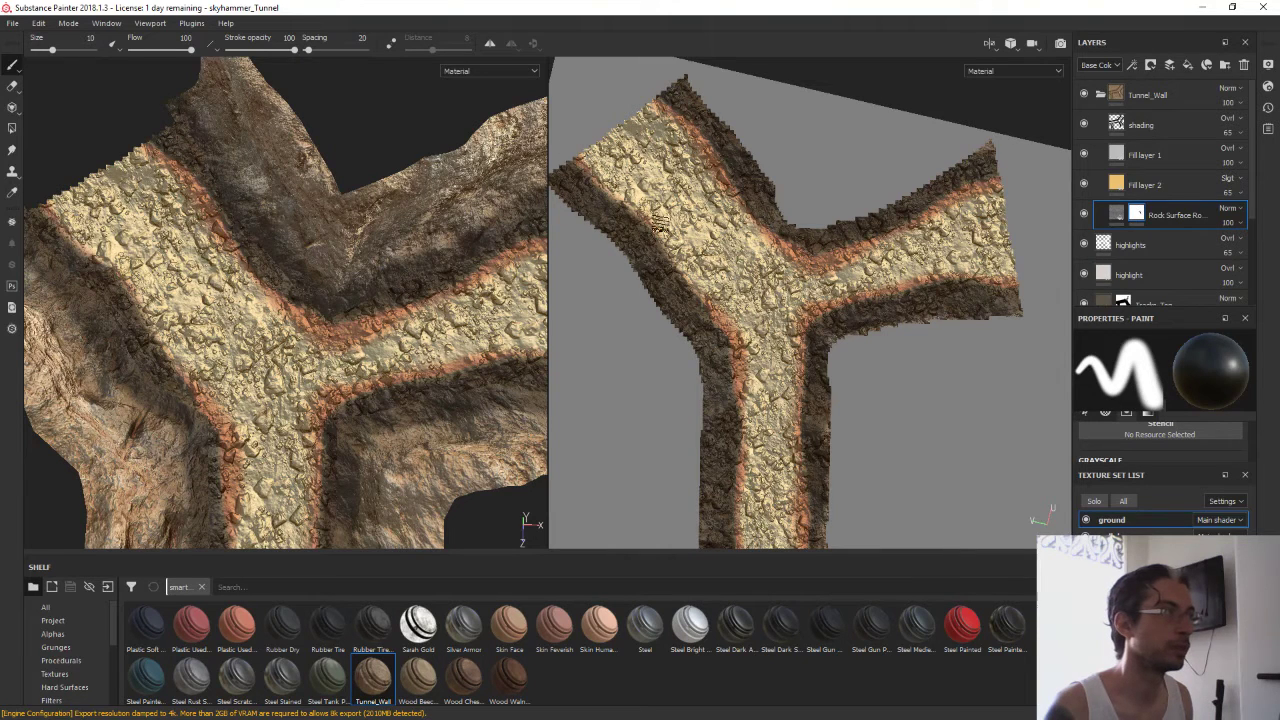
Mask Fill layer 2 and paint blue ice over the upper band and upper-left path
click(1118, 184)
right_click(1122, 186)
key(Escape)
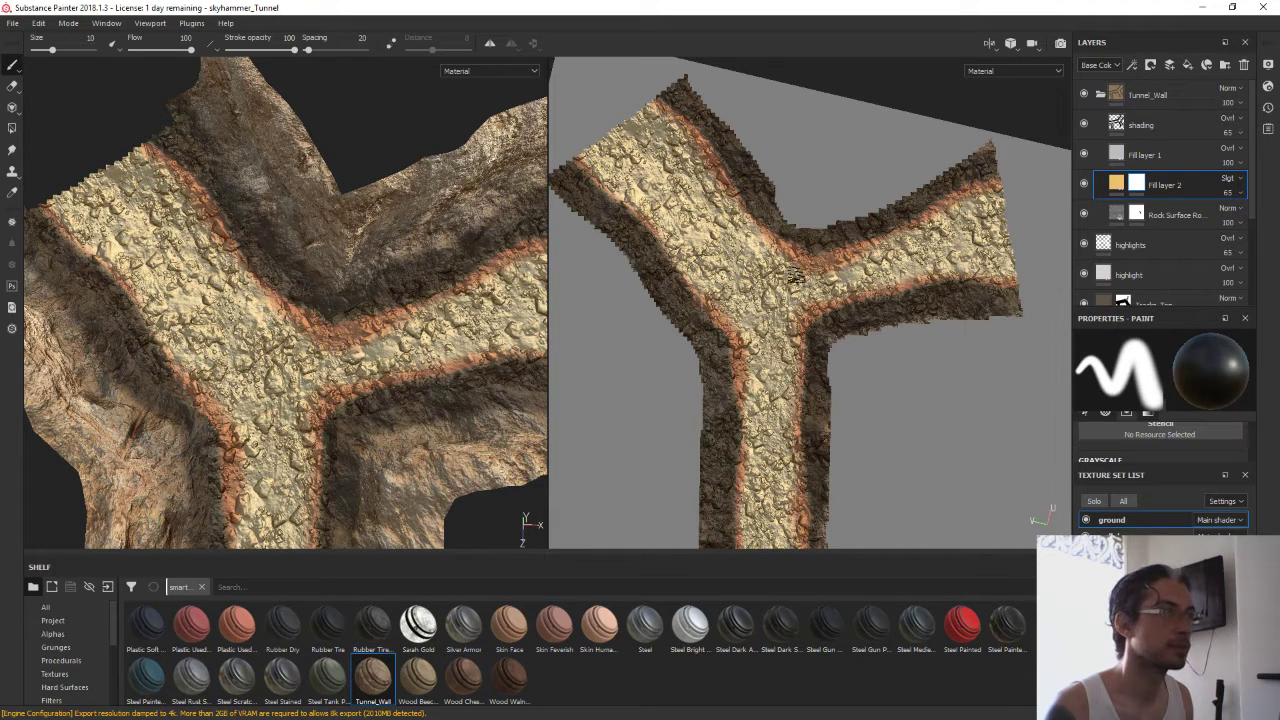
drag(752, 268, 620, 122)
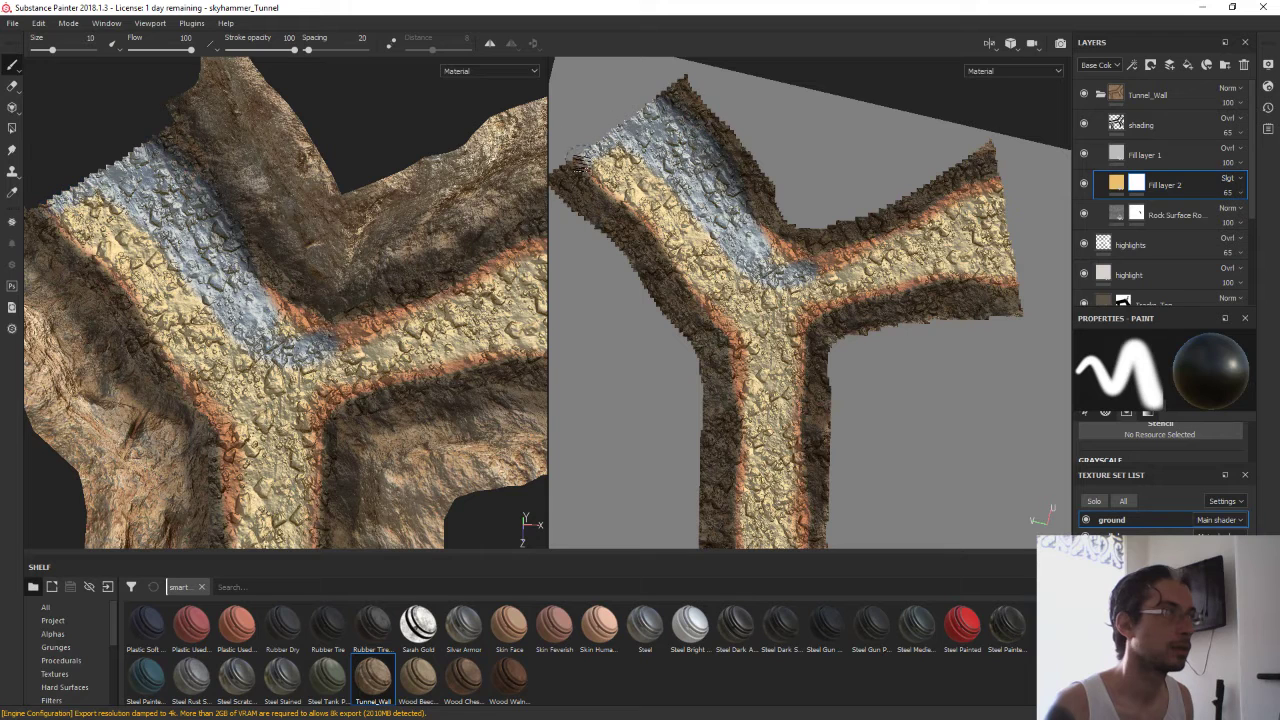
drag(575, 165, 665, 240)
mouse_move(688, 296)
mouse_down()
mouse_move(745, 327)
mouse_move(697, 242)
mouse_move(605, 169)
mouse_move(690, 204)
mouse_up()
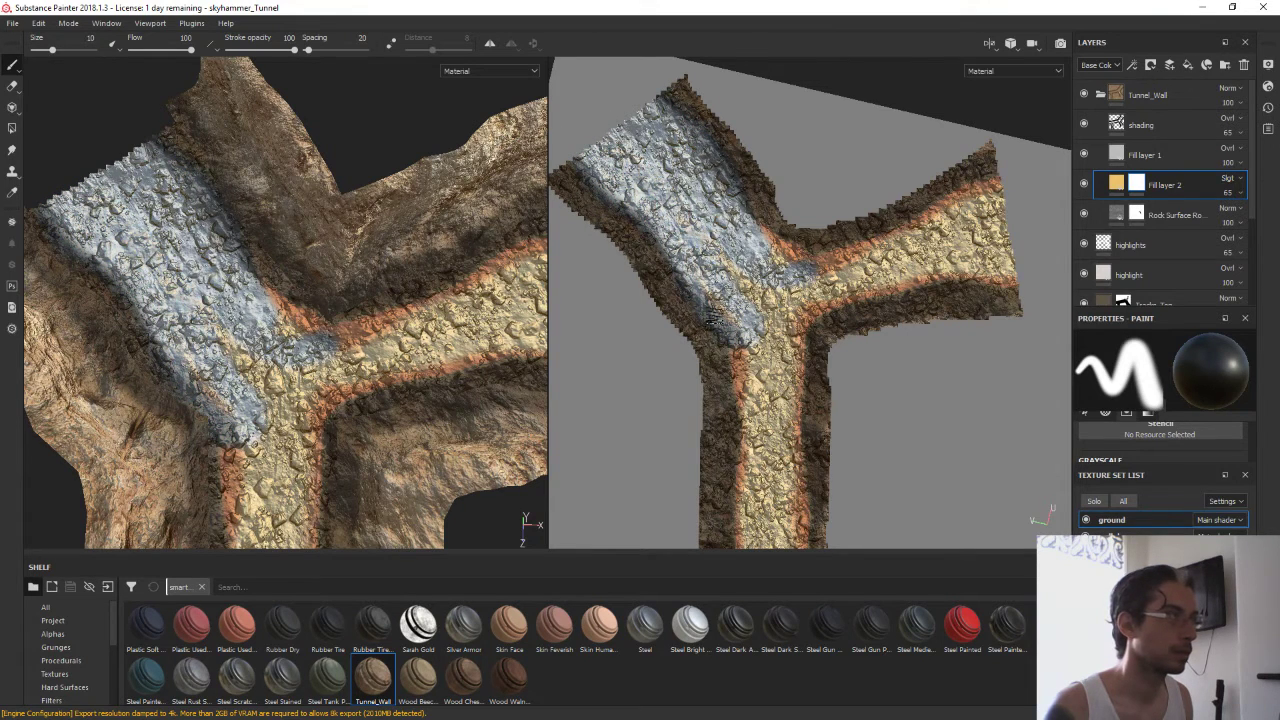
drag(699, 262, 767, 302)
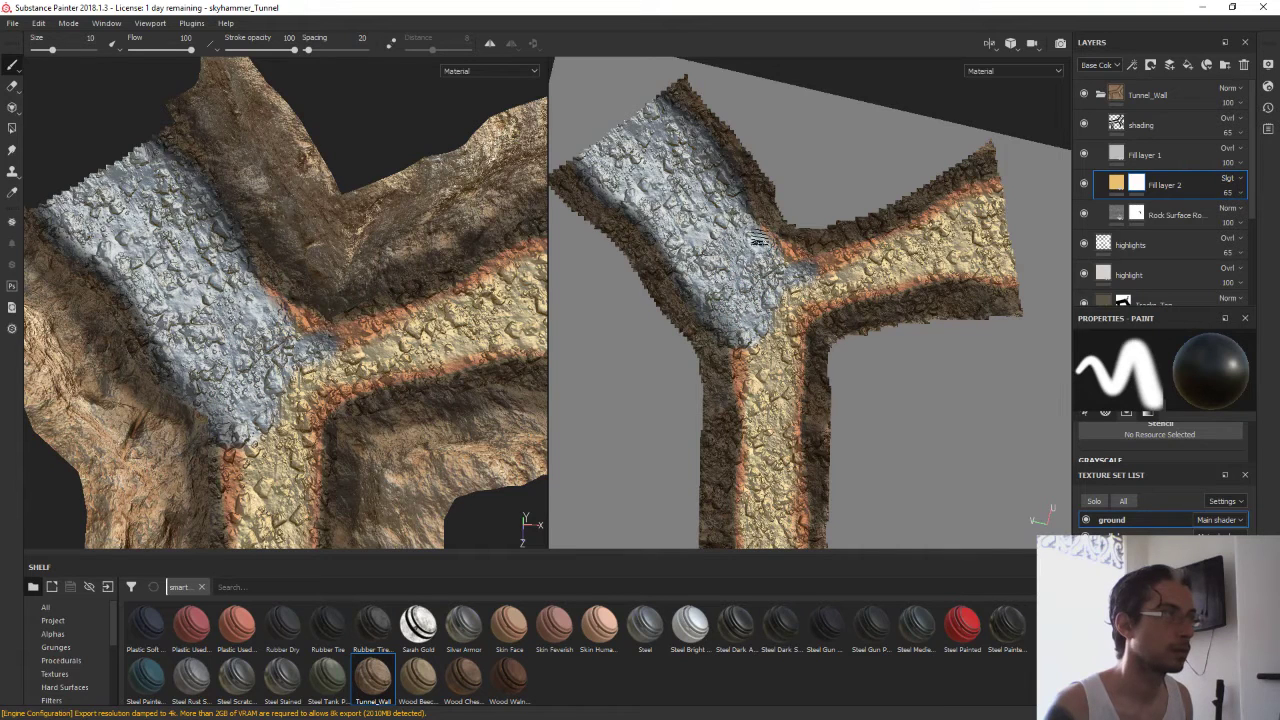
Extend the ice along the right arm and down the vertical stem, covering the tan stripe
mouse_move(820, 262)
mouse_down()
mouse_move(940, 206)
mouse_move(1013, 195)
mouse_up()
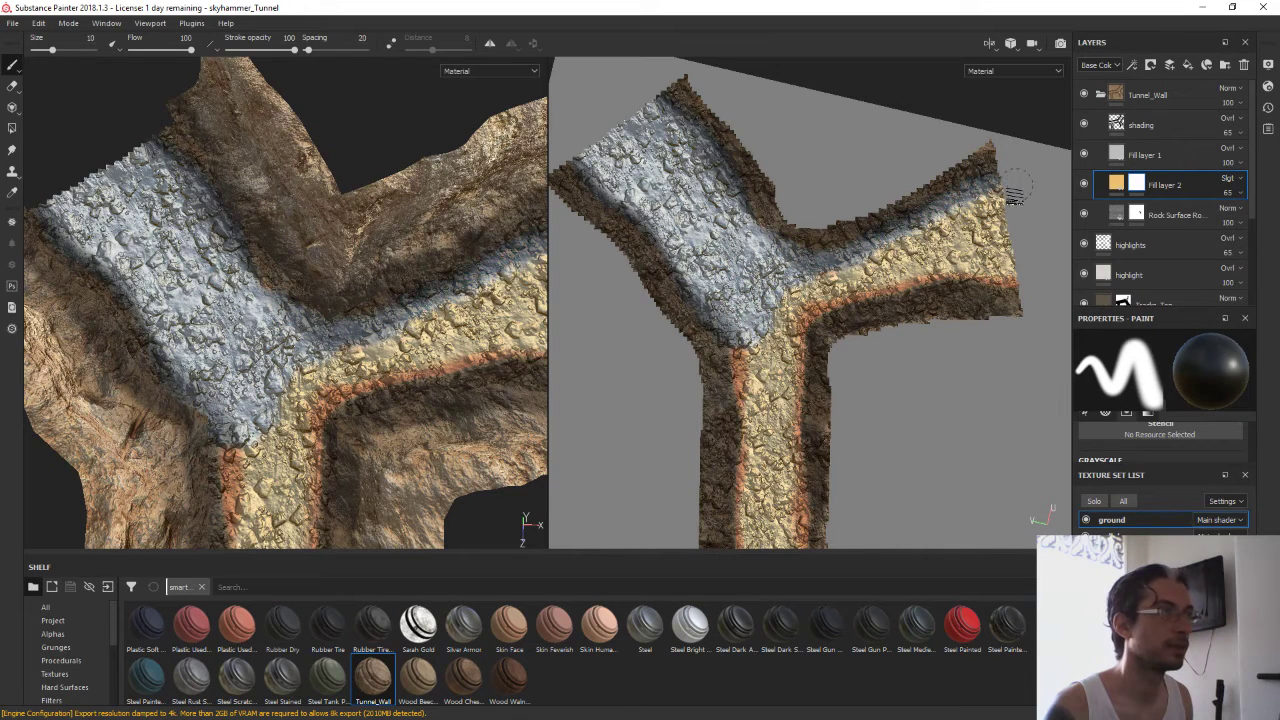
mouse_move(955, 270)
mouse_down()
mouse_move(800, 305)
mouse_move(875, 255)
mouse_move(1013, 253)
mouse_move(855, 280)
mouse_up()
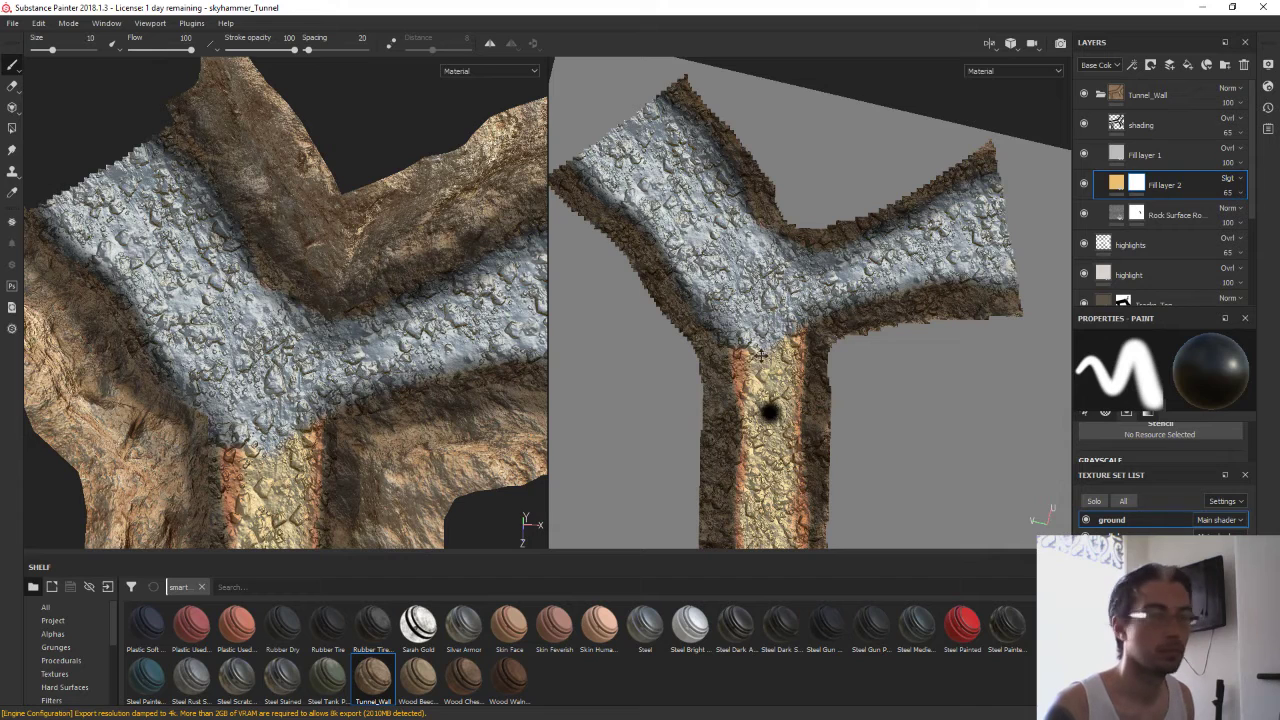
middle_drag(766, 409, 736, 239)
mouse_move(723, 163)
mouse_down()
mouse_move(712, 140)
mouse_move(722, 275)
mouse_up()
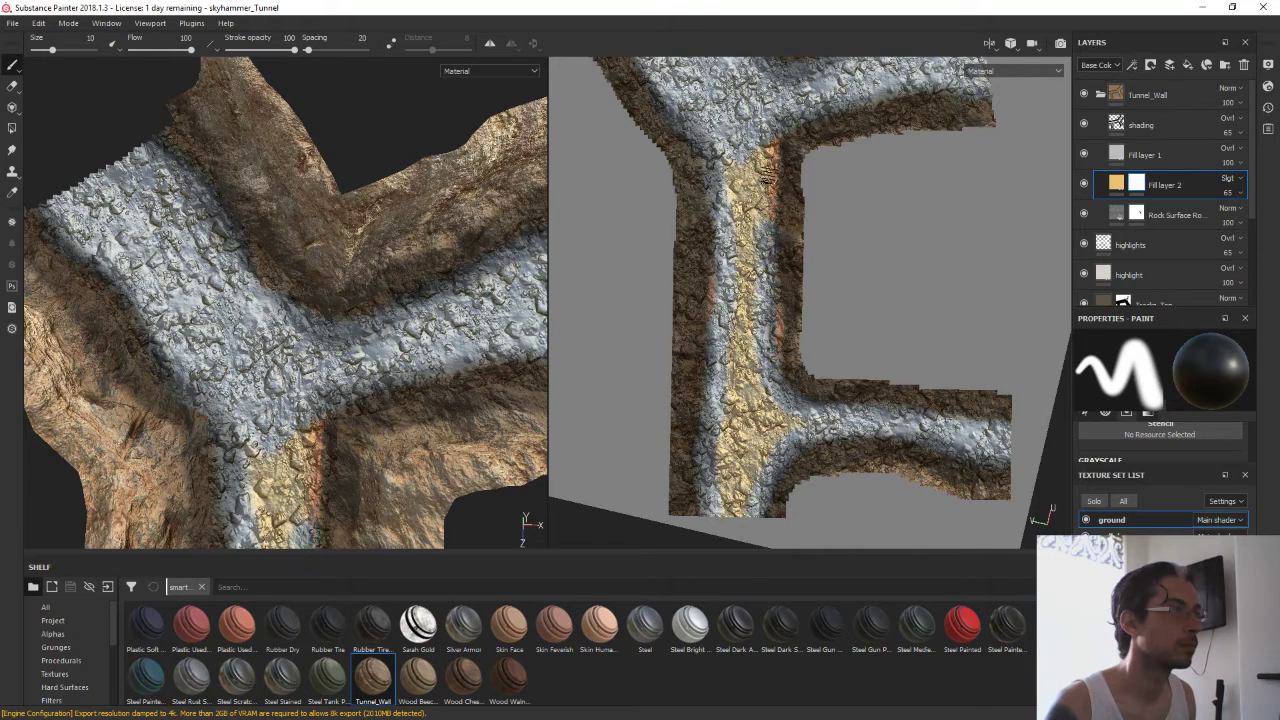
drag(766, 178, 765, 134)
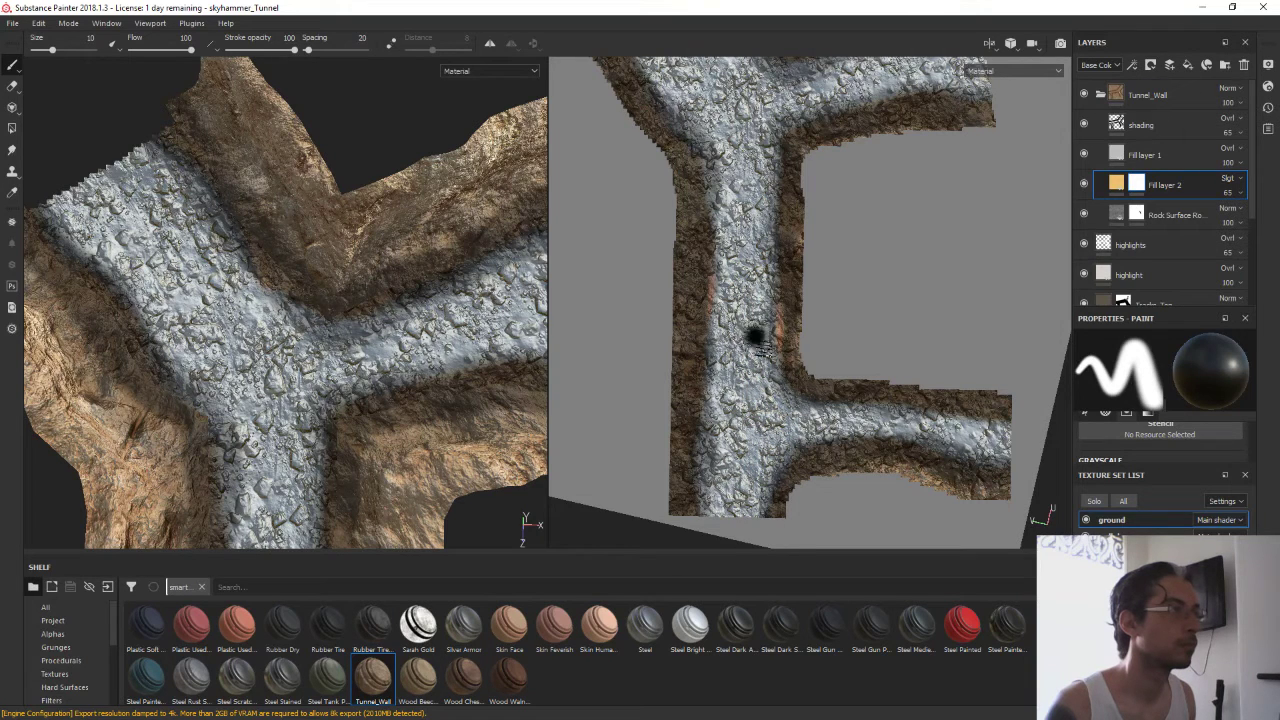
middle_drag(751, 266, 769, 356)
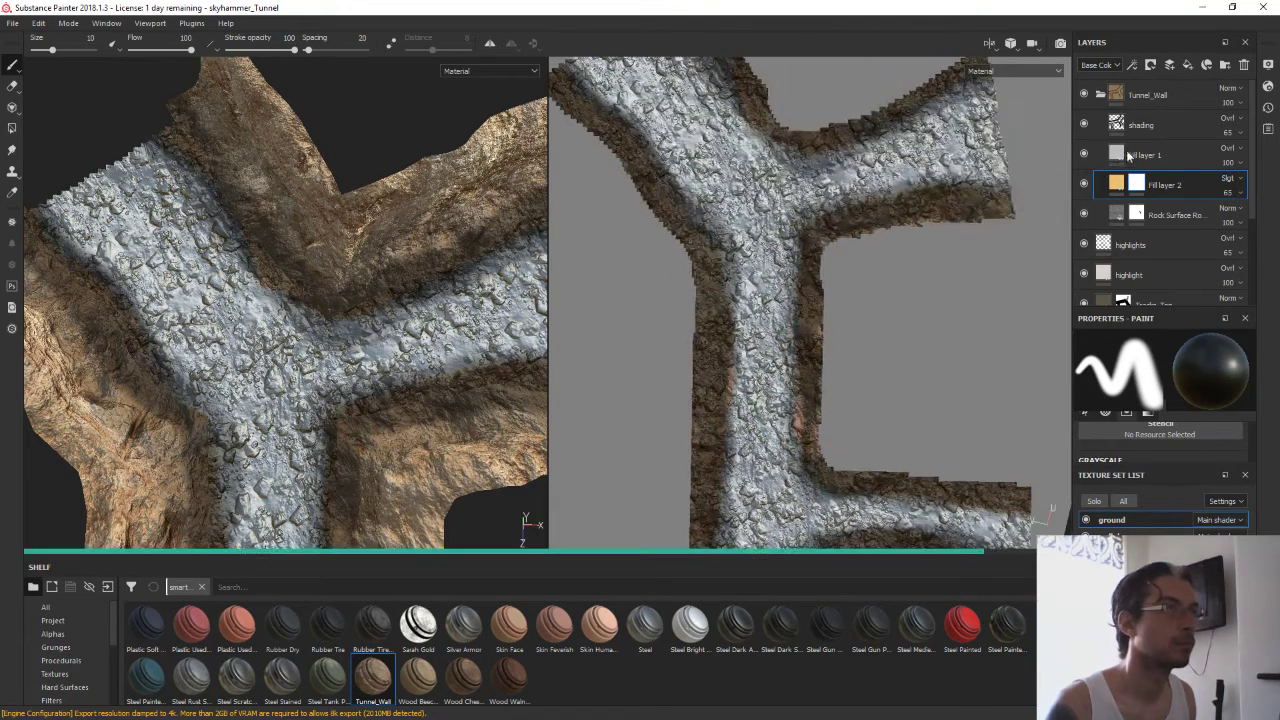
Give Fill layer 1 a paintable mask and paint dark grime streaks onto the ice
click(1119, 157)
right_click(1122, 158)
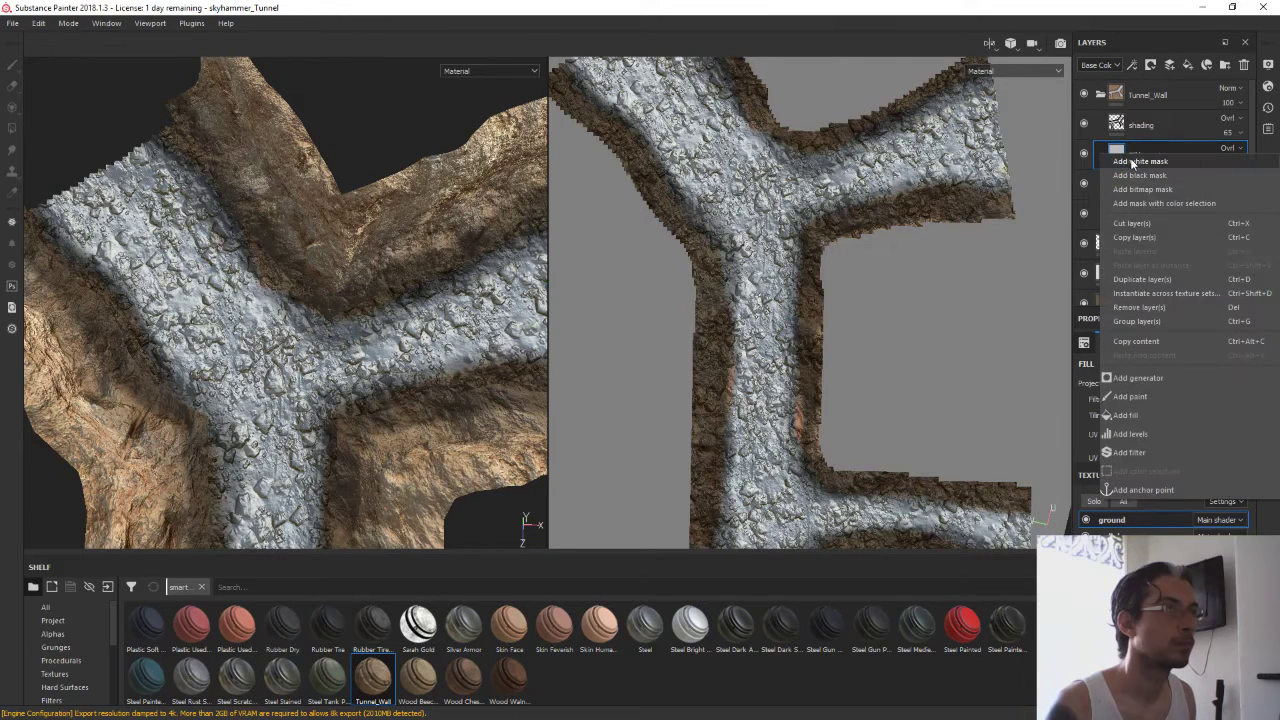
key(Escape)
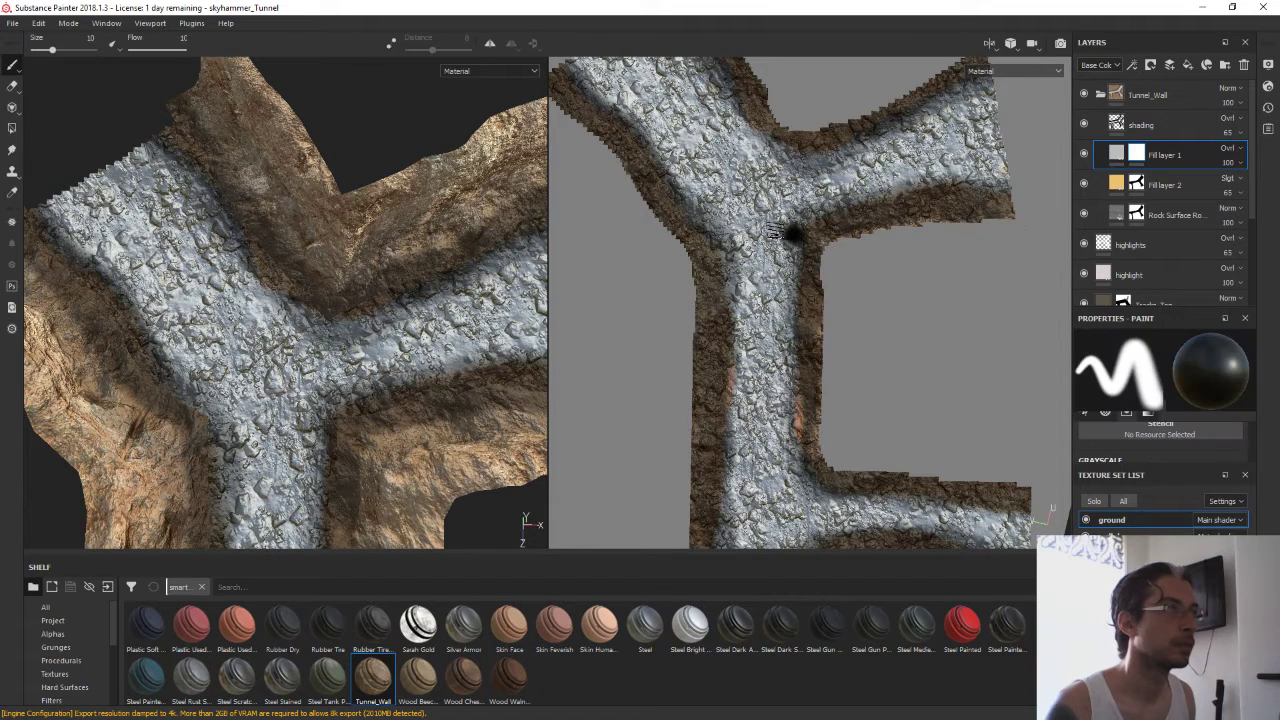
mouse_move(790, 232)
alt+mouse_down()
mouse_move(606, 191)
mouse_move(688, 272)
mouse_move(615, 190)
mouse_move(690, 240)
mouse_move(640, 150)
mouse_move(662, 200)
alt+mouse_up()
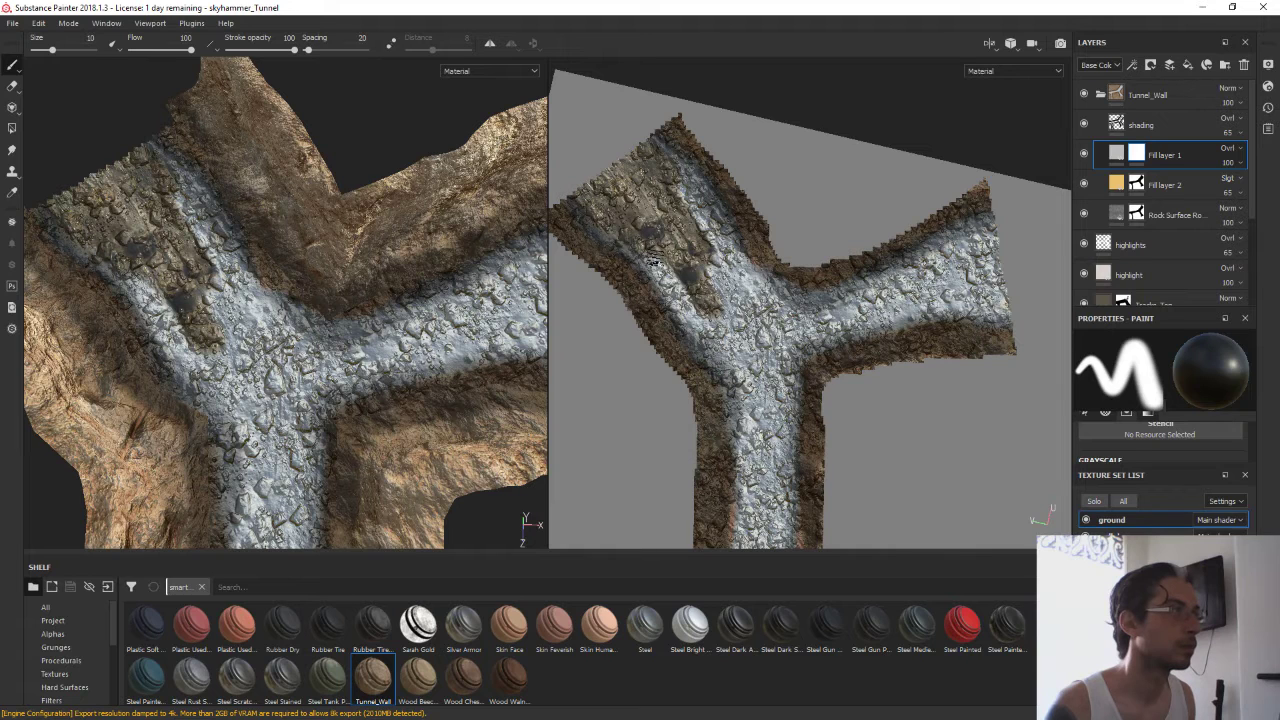
mouse_move(652, 262)
mouse_down()
mouse_move(725, 345)
mouse_move(665, 292)
mouse_up()
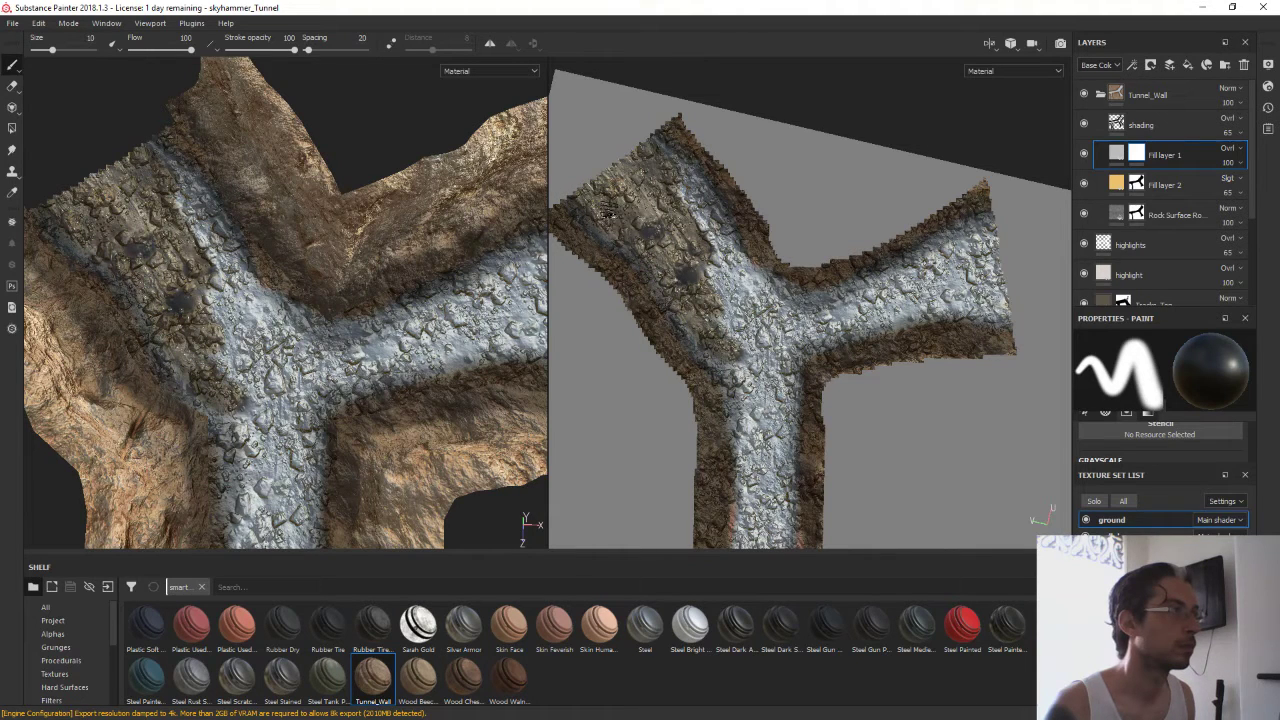
mouse_move(685, 187)
mouse_down()
mouse_move(745, 300)
mouse_move(725, 310)
mouse_move(740, 372)
mouse_move(716, 244)
mouse_up()
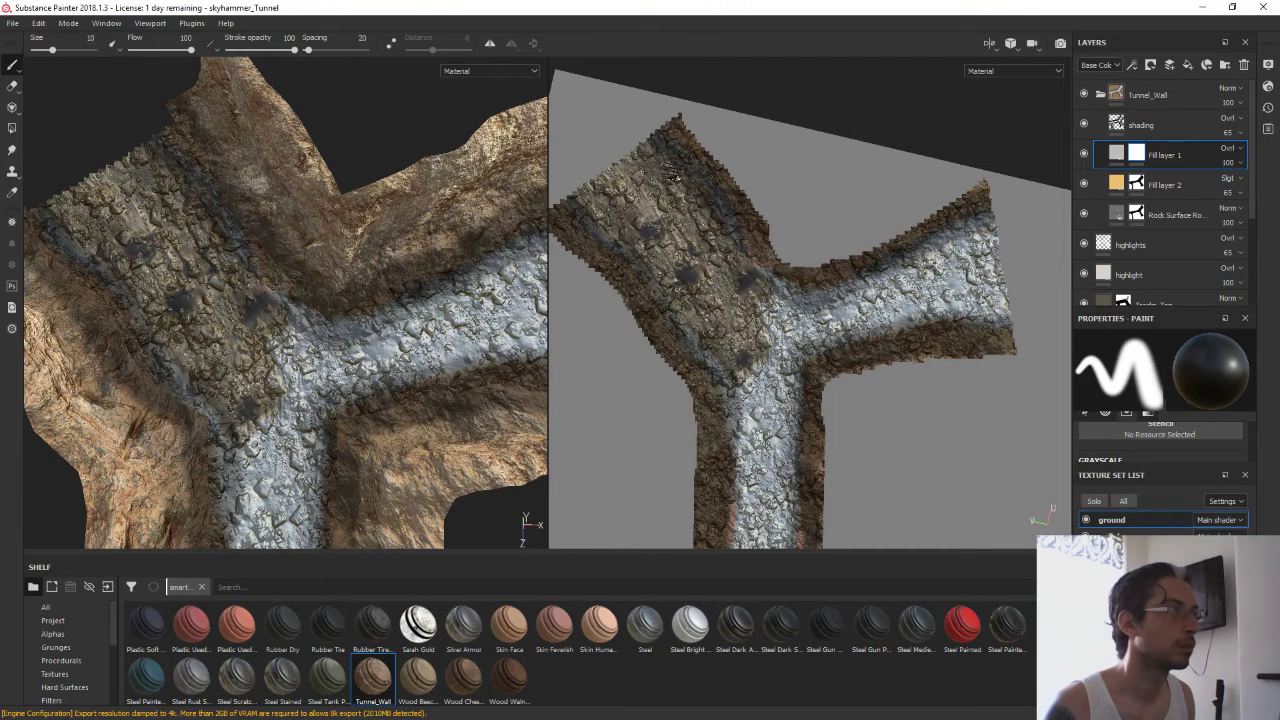
Darken the ice on the right arm and below the junction with grime strokes
scroll(230, 205, up, 5)
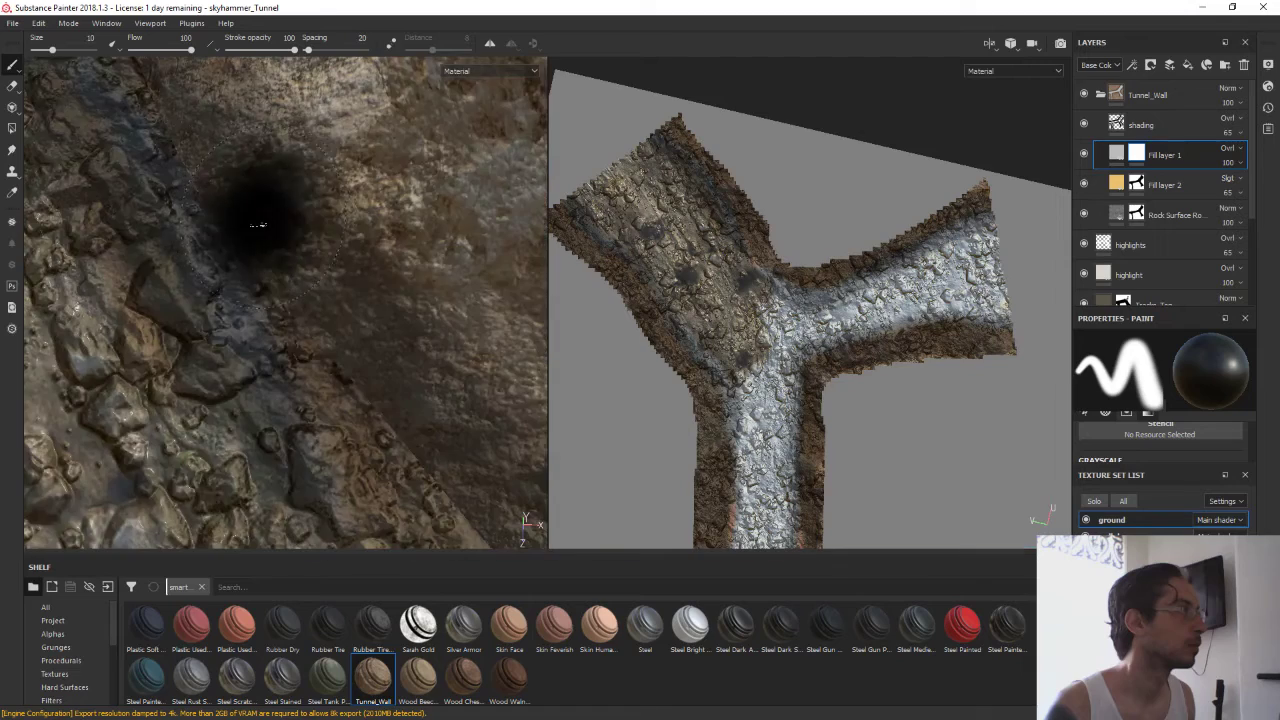
alt+drag(308, 214, 520, 260)
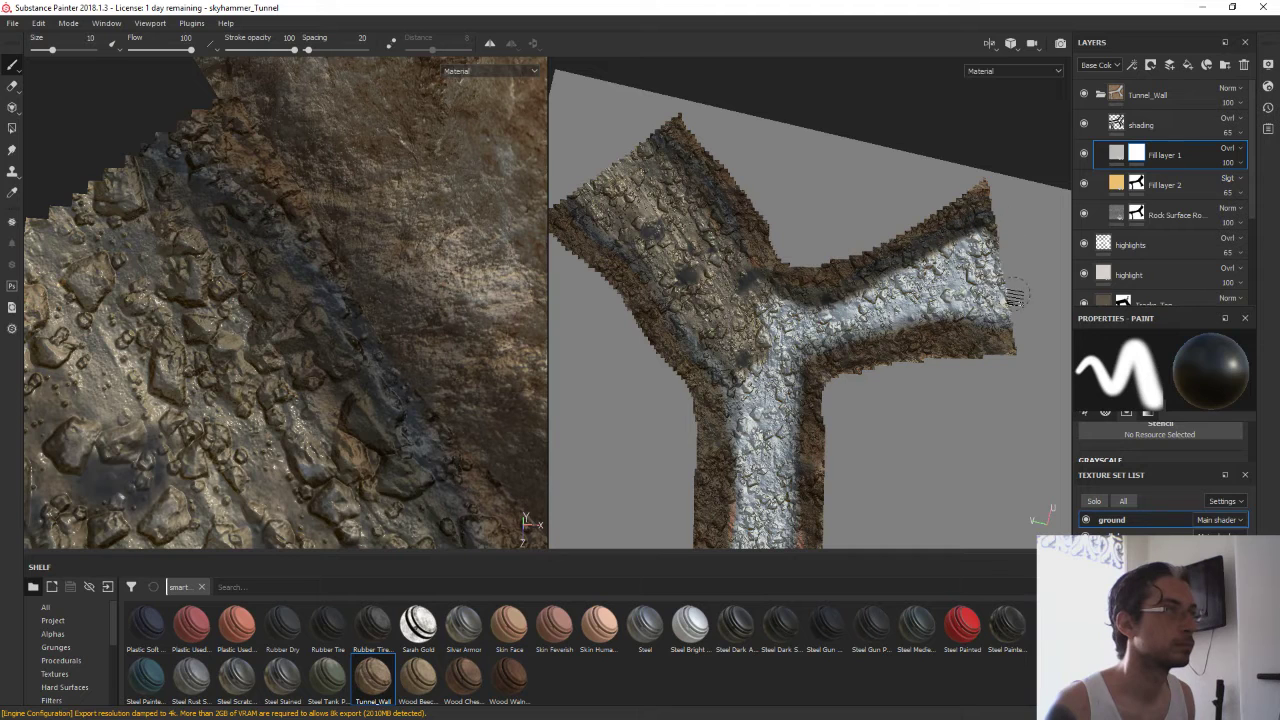
drag(910, 315, 823, 345)
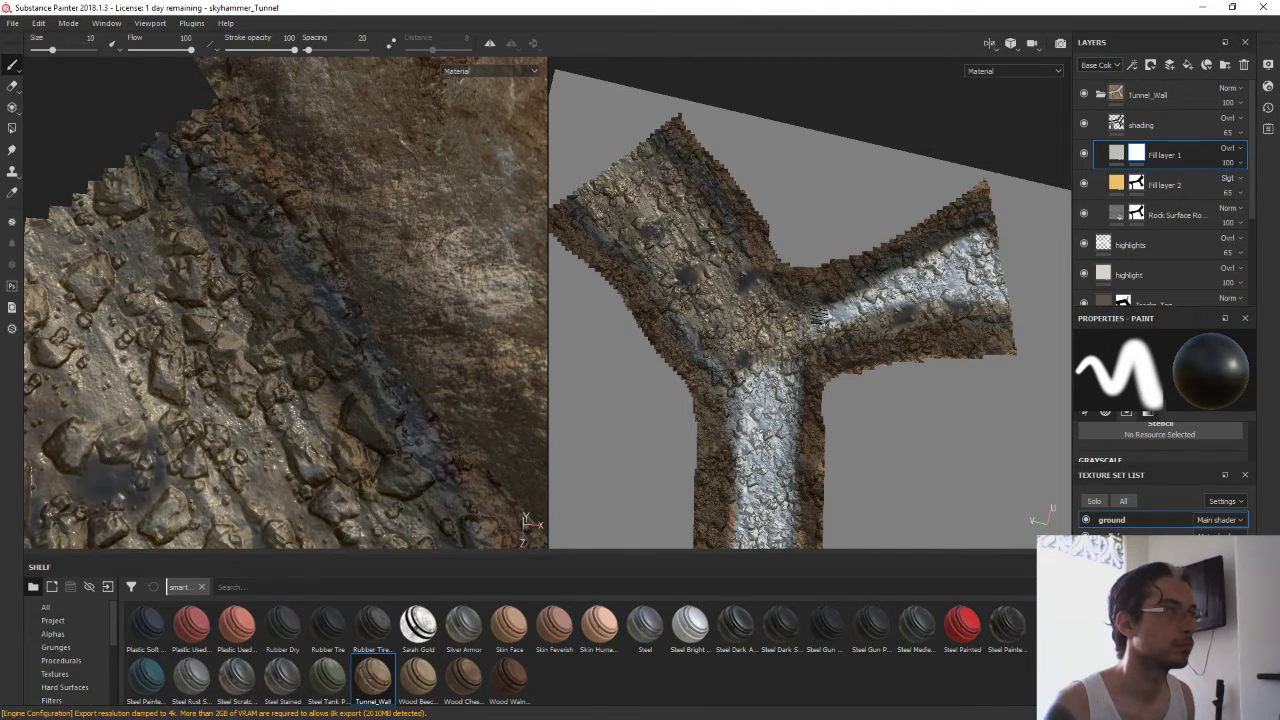
drag(818, 318, 1000, 232)
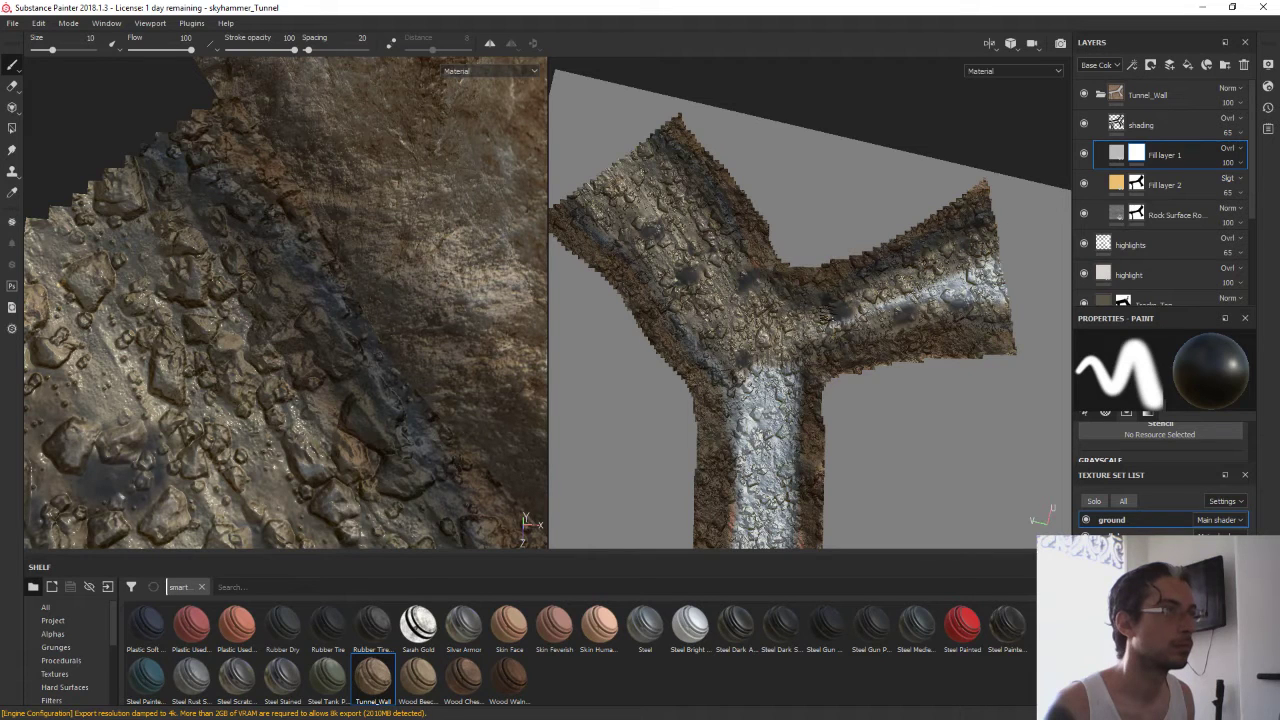
drag(878, 306, 1000, 284)
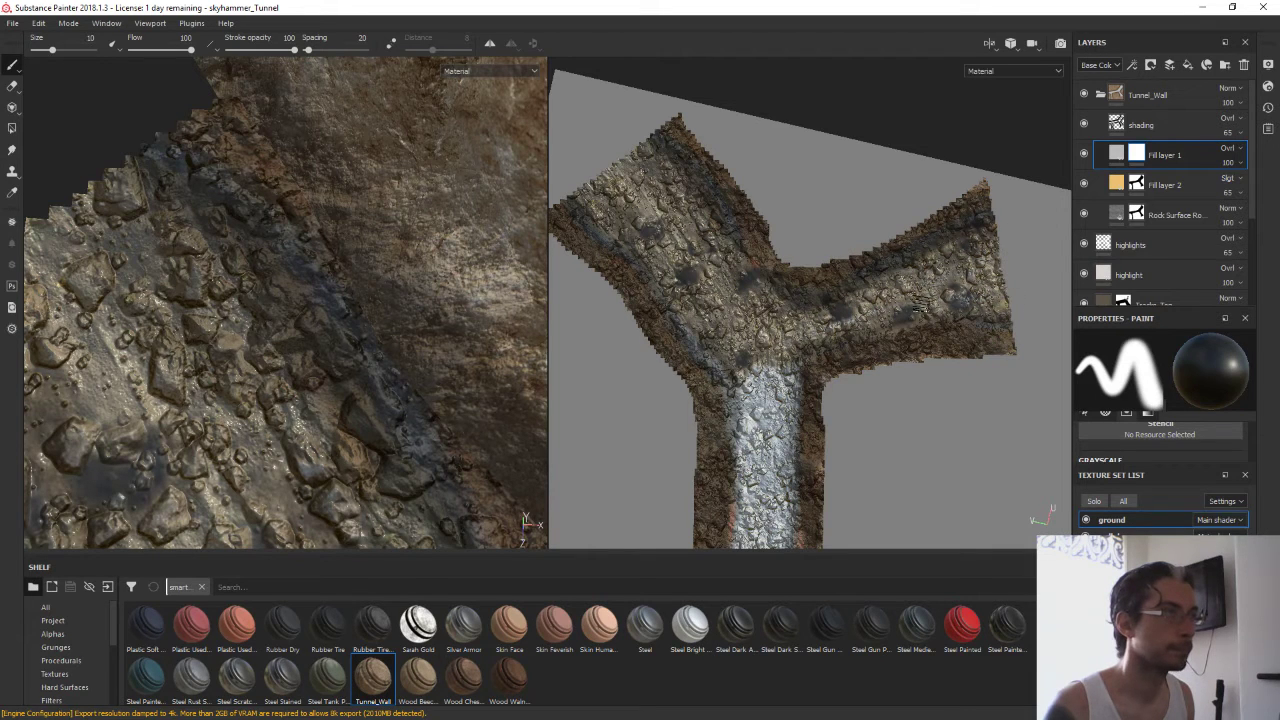
drag(750, 342, 743, 406)
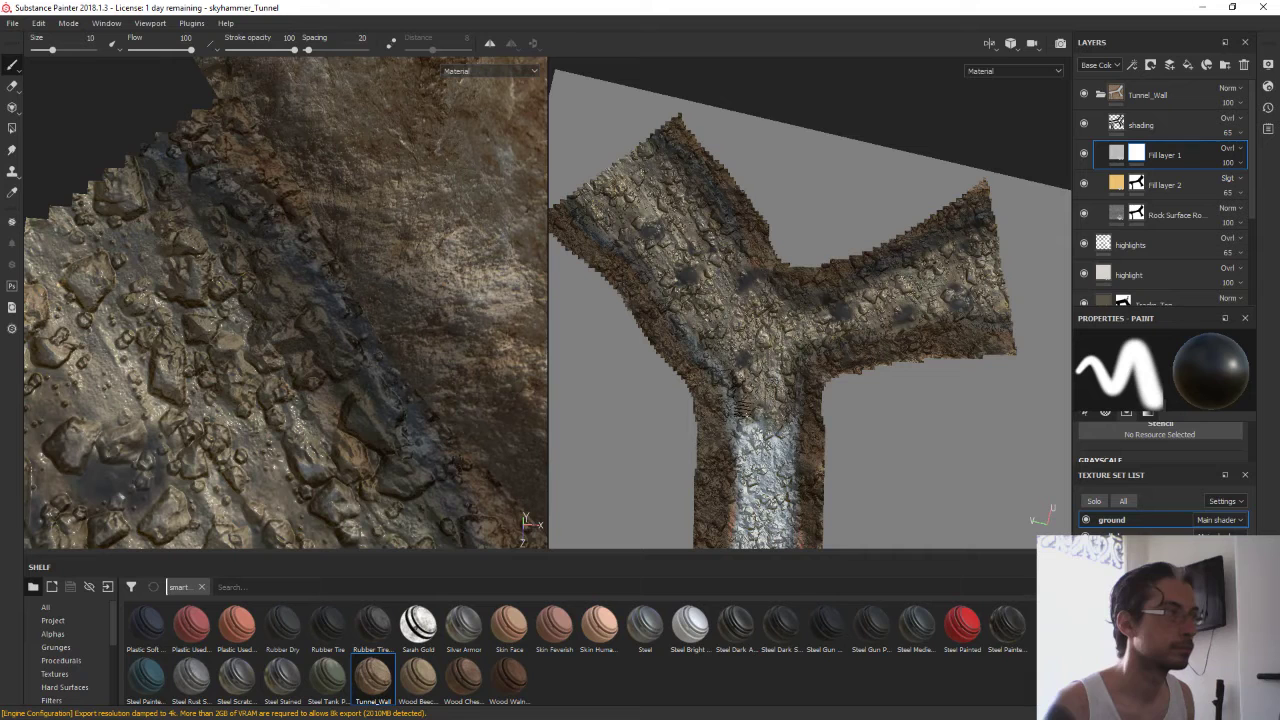
Darken the icy band along the full length of the vertical corridor
alt+drag(724, 343, 748, 157)
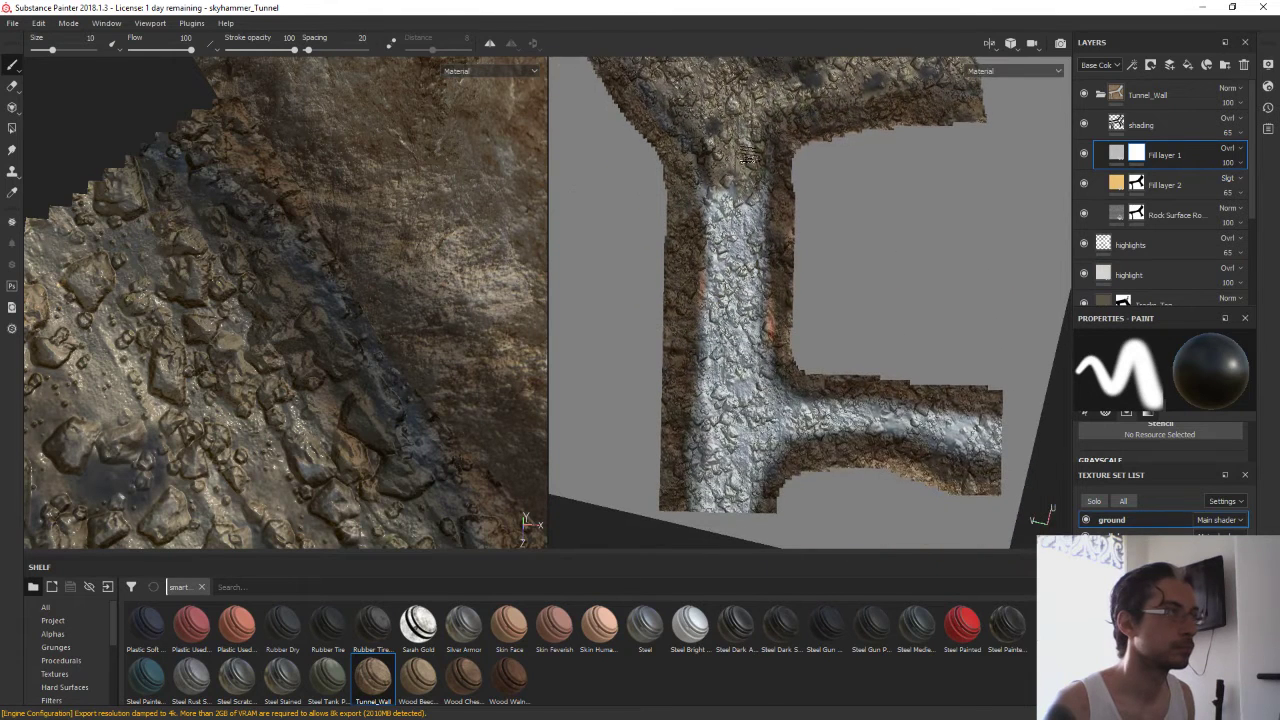
drag(745, 250, 715, 525)
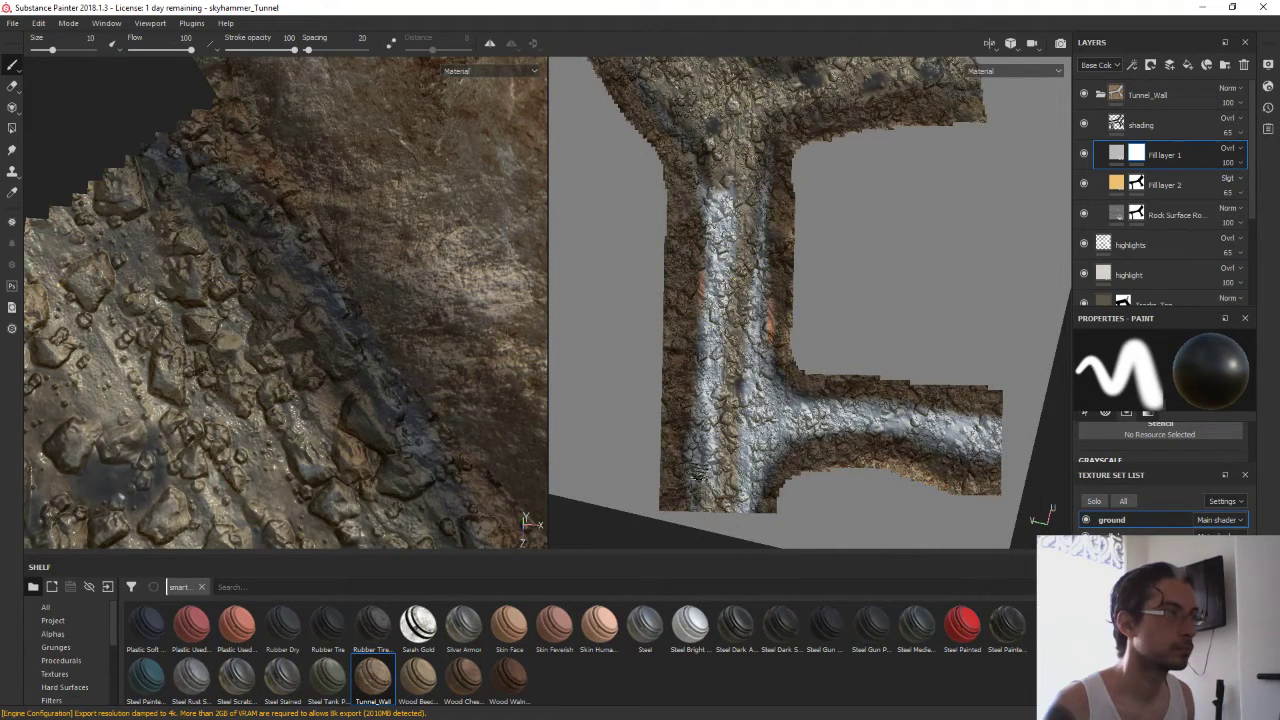
drag(696, 473, 716, 227)
drag(714, 180, 714, 383)
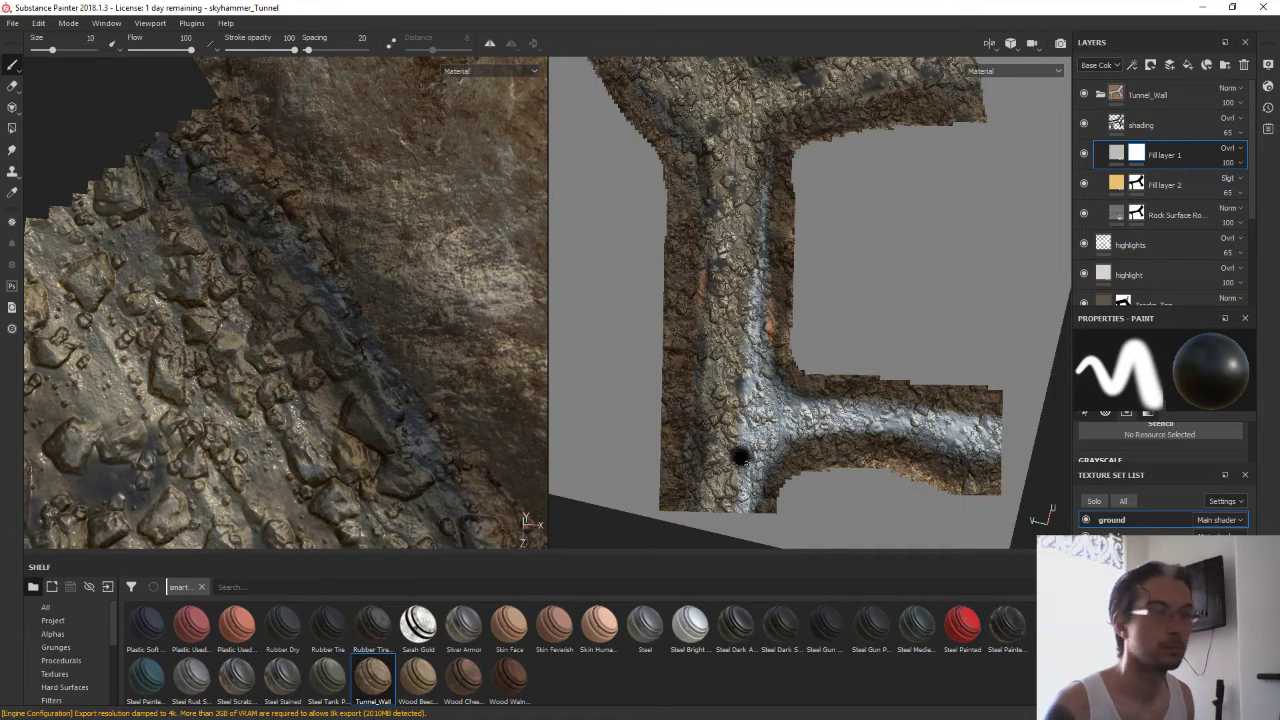
drag(745, 505, 766, 230)
mouse_move(757, 168)
mouse_down()
mouse_move(728, 241)
mouse_move(778, 453)
mouse_move(990, 432)
mouse_up()
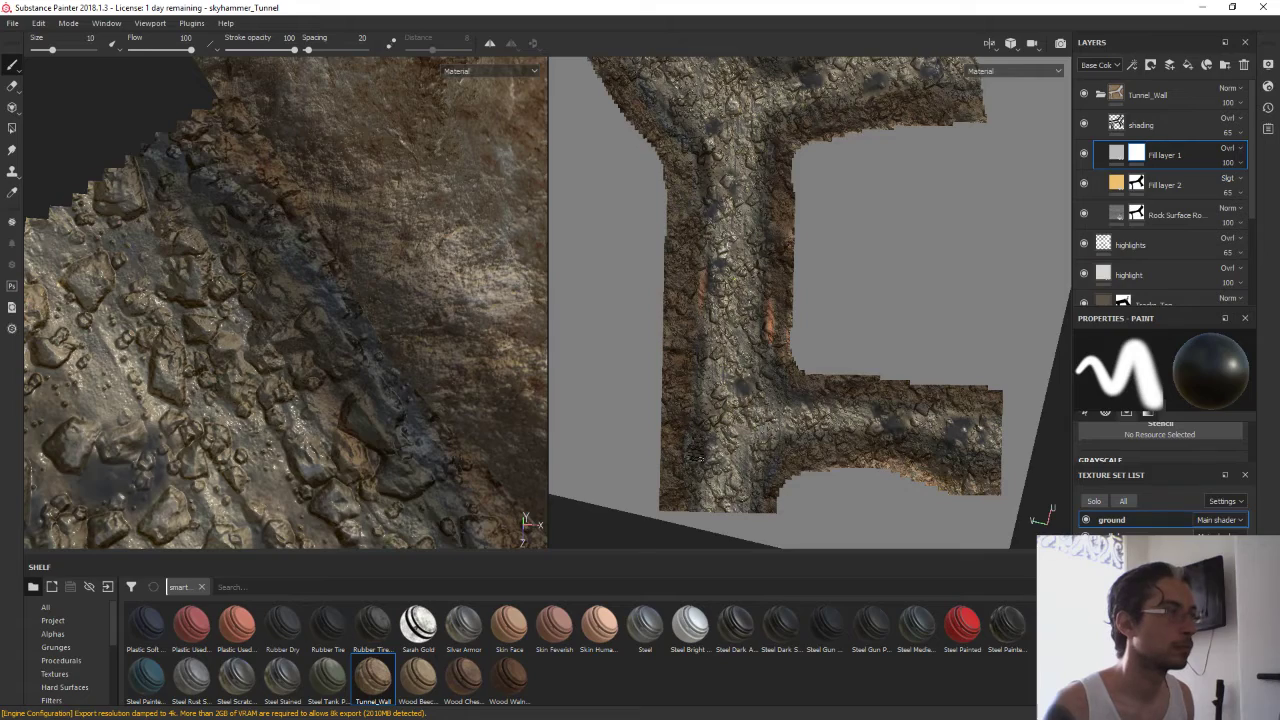
mouse_move(290, 290)
alt+mouse_down()
mouse_move(360, 340)
mouse_move(336, 352)
mouse_move(420, 320)
alt+mouse_up()
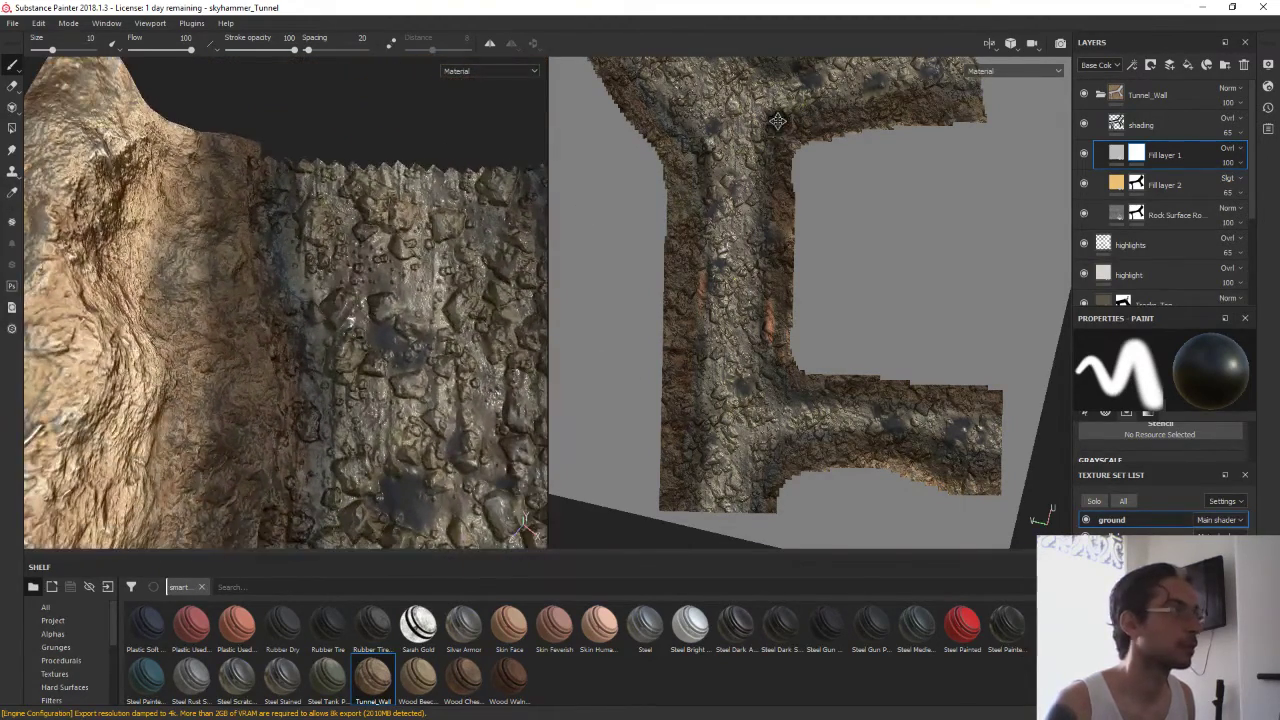
alt+drag(760, 330, 850, 370)
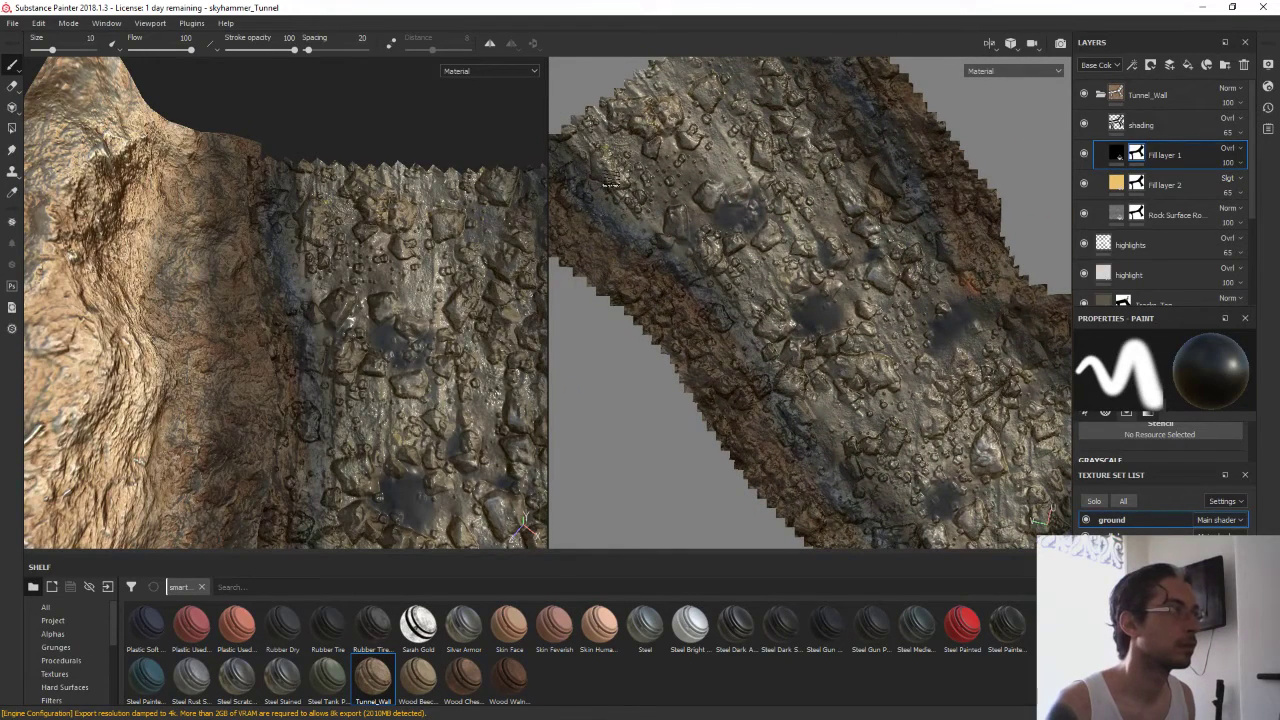
Select Fill layer 2's mask and set the grayscale paint value to about 0.7
click(1118, 190)
scroll(1155, 424, down, 3)
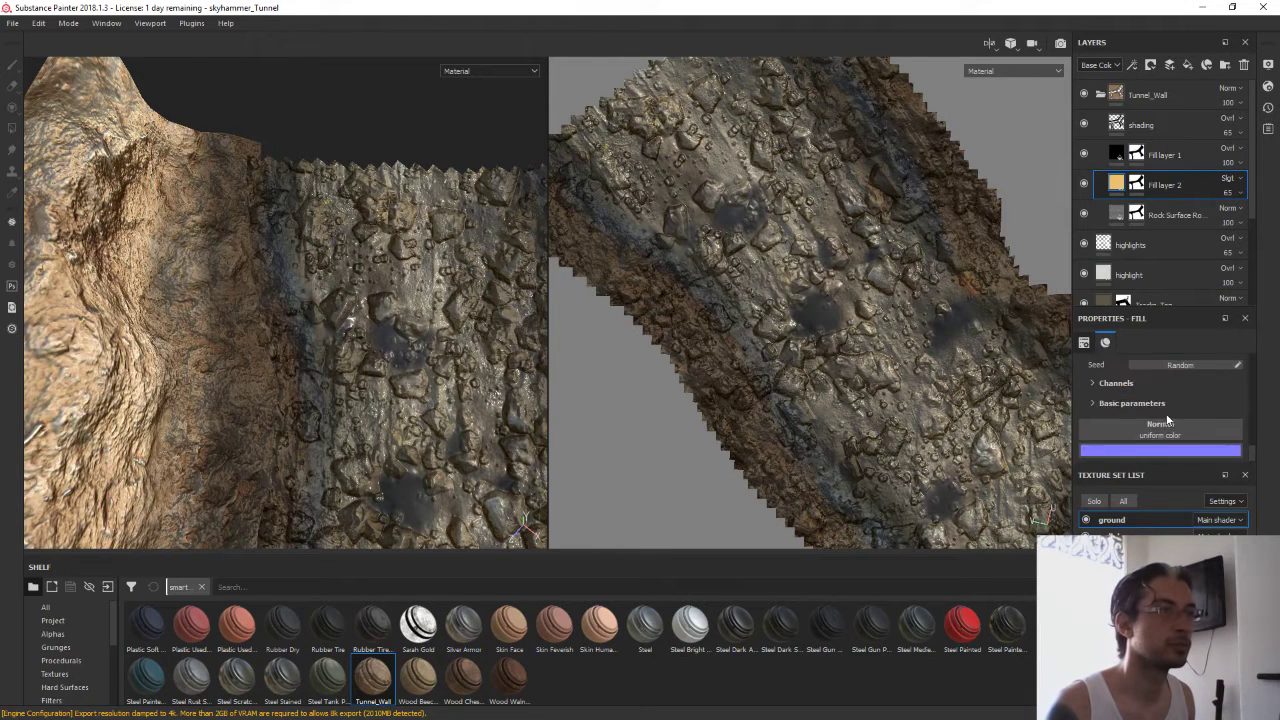
scroll(1170, 417, up, 2)
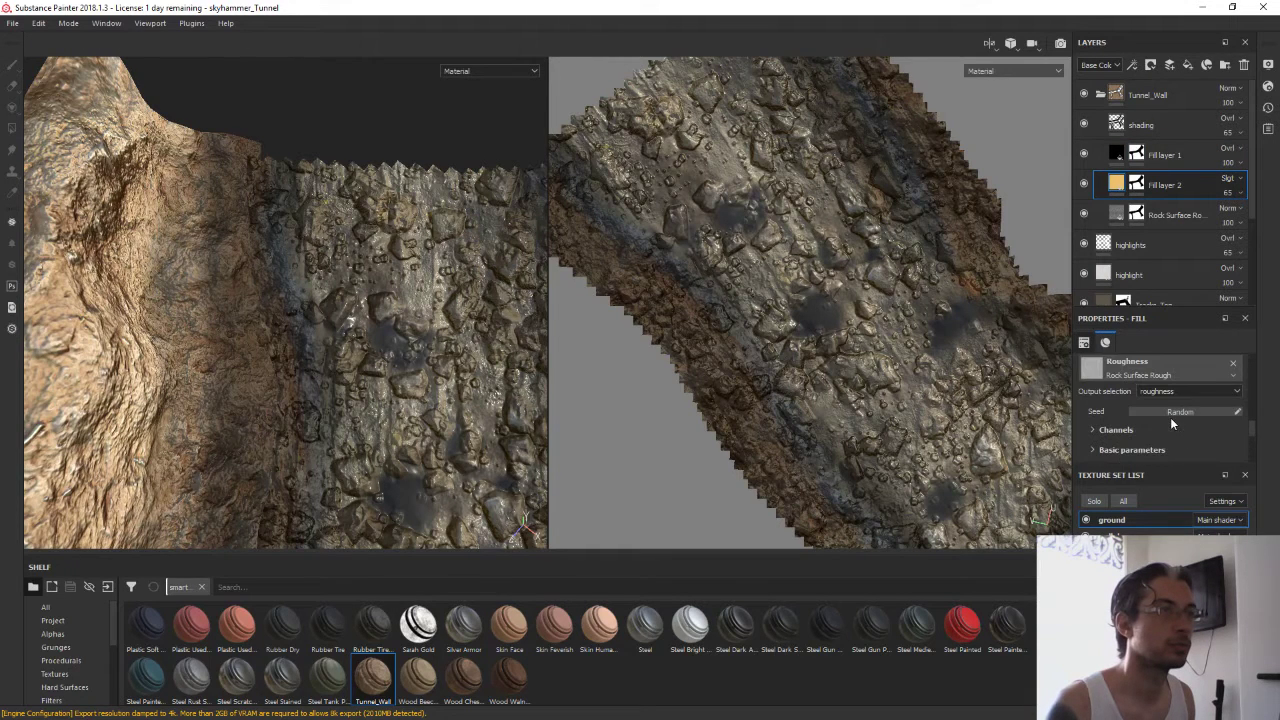
click(1137, 190)
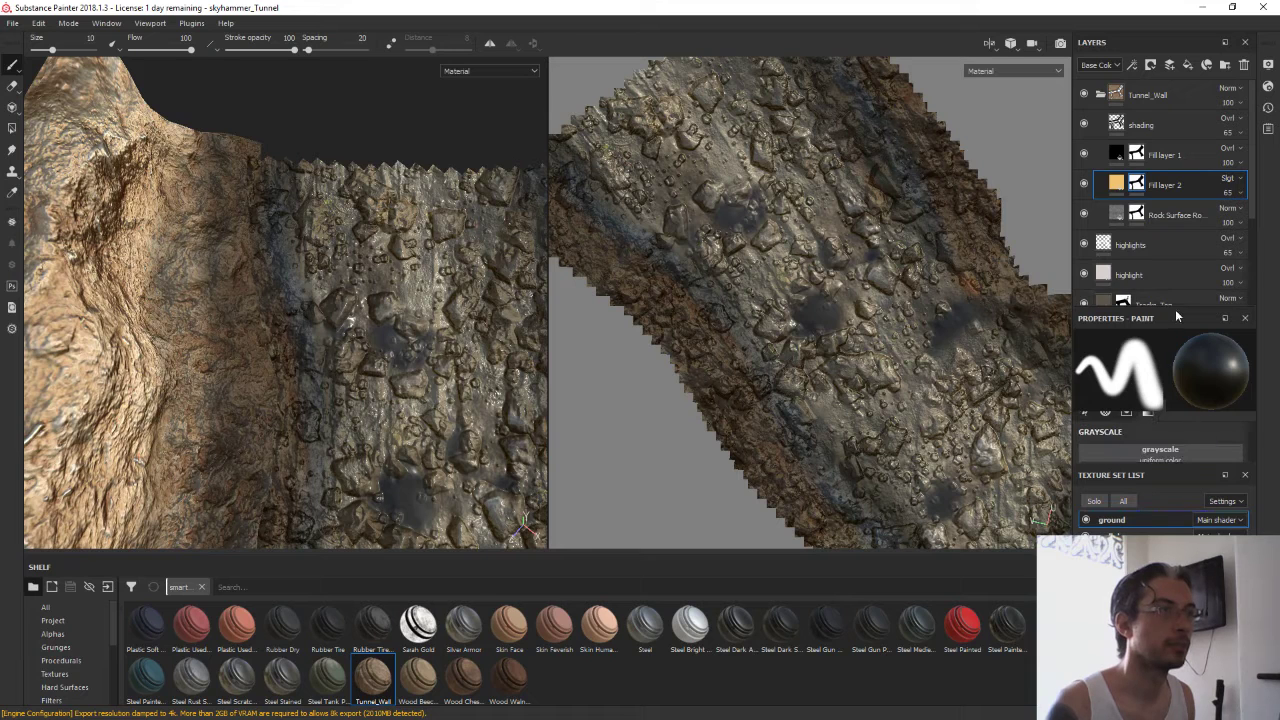
drag(1176, 311, 1176, 250)
drag(1190, 441, 1240, 441)
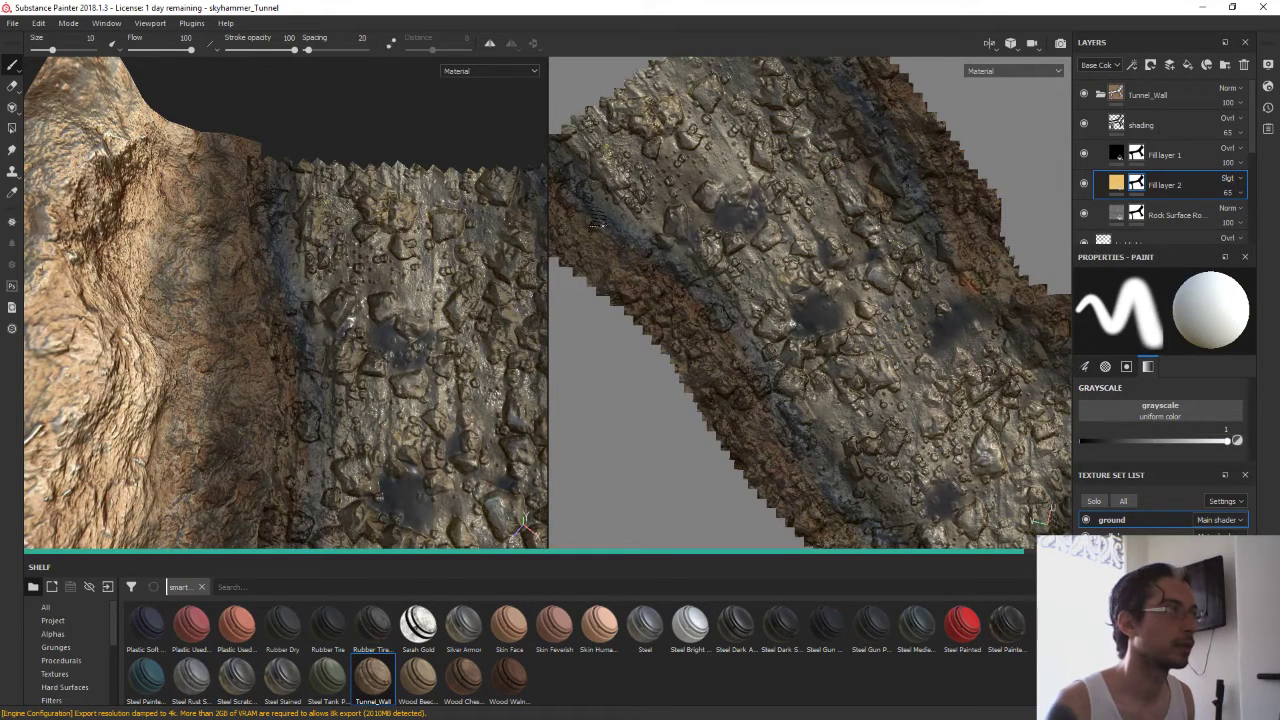
Paint orange streaks along the tunnel edge and down the left side past the T-junction
shift+click(682, 286)
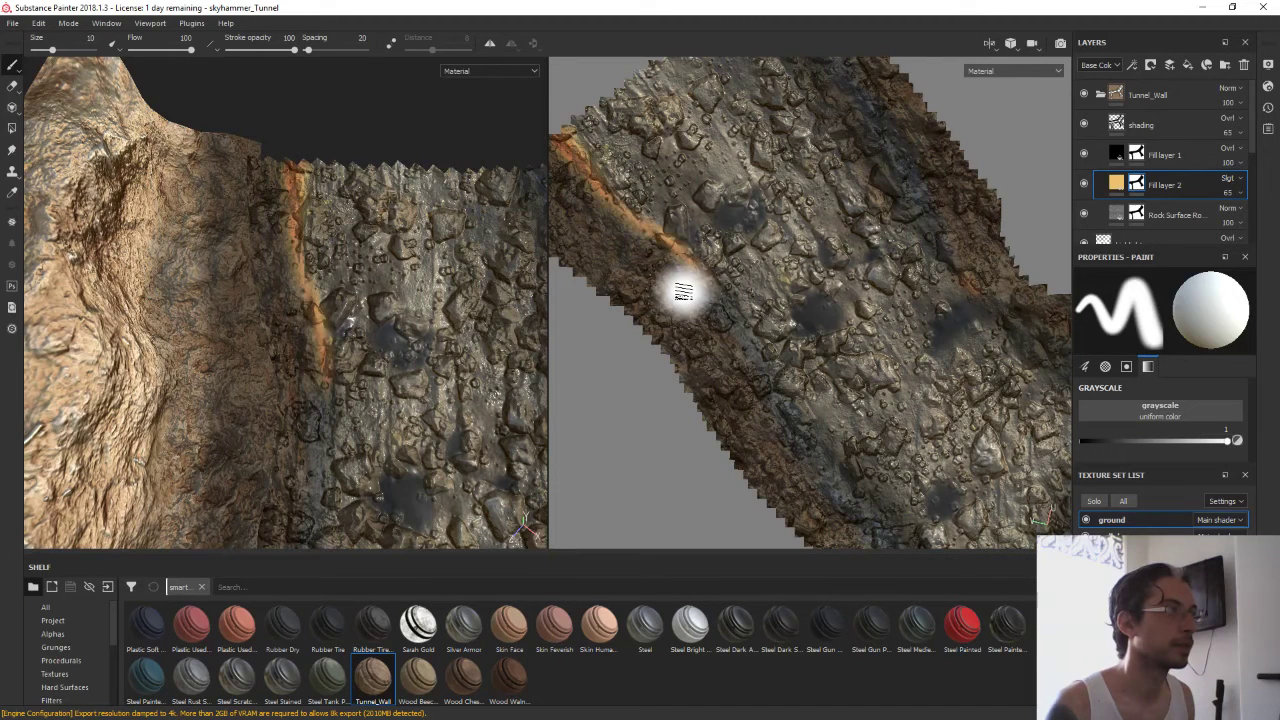
mouse_move(558, 129)
mouse_down()
mouse_move(804, 462)
mouse_move(700, 229)
mouse_up()
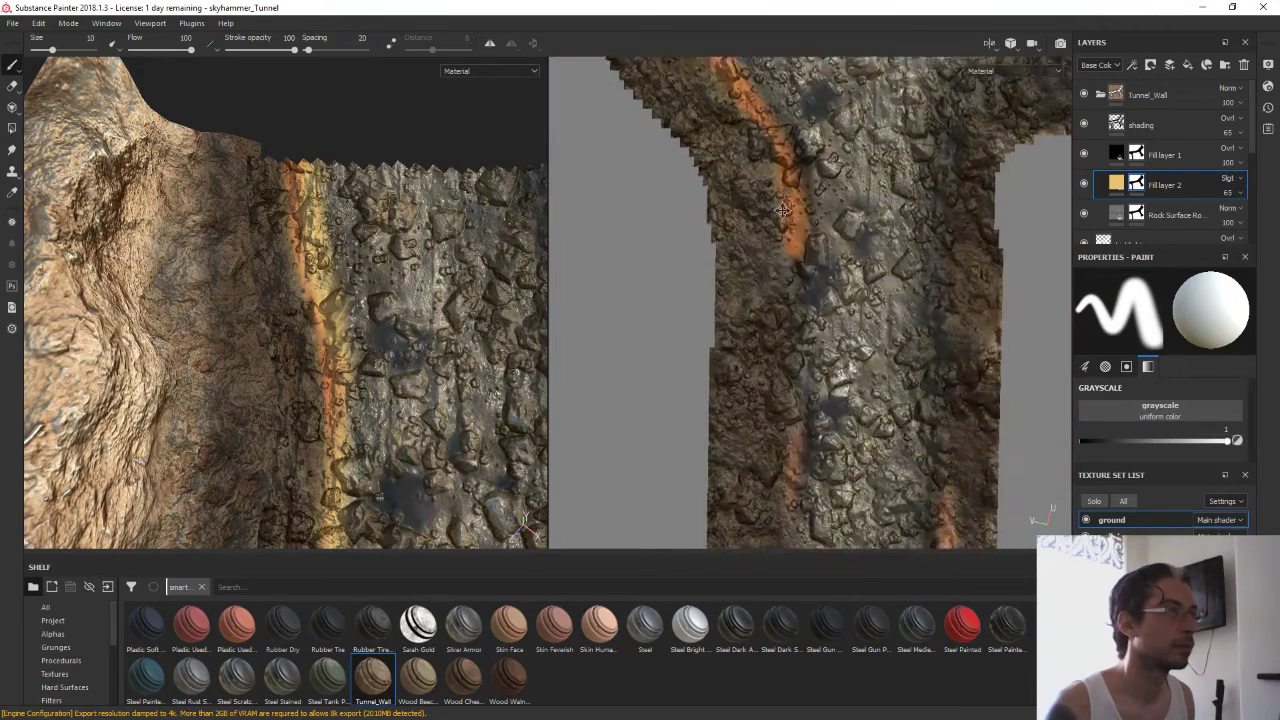
mouse_move(777, 451)
alt+mouse_down()
mouse_move(766, 180)
mouse_move(795, 515)
alt+mouse_up()
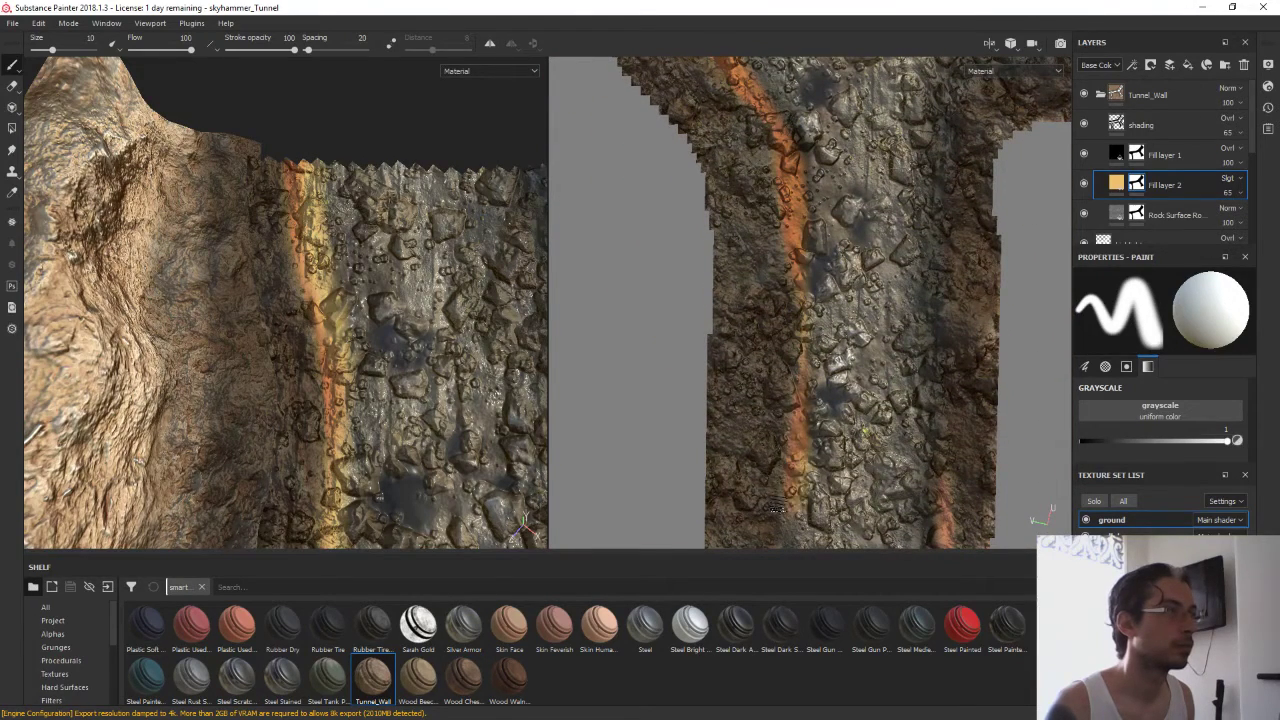
alt+drag(790, 430, 766, 371)
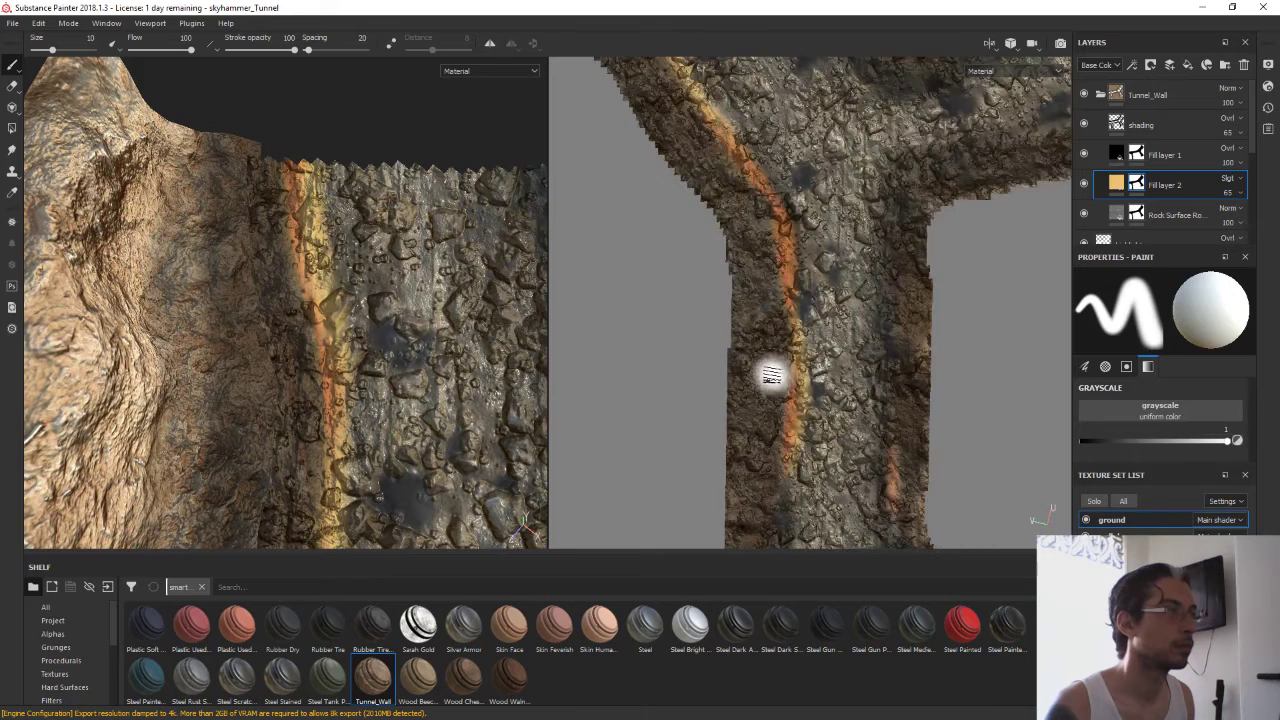
alt+drag(729, 309, 704, 176)
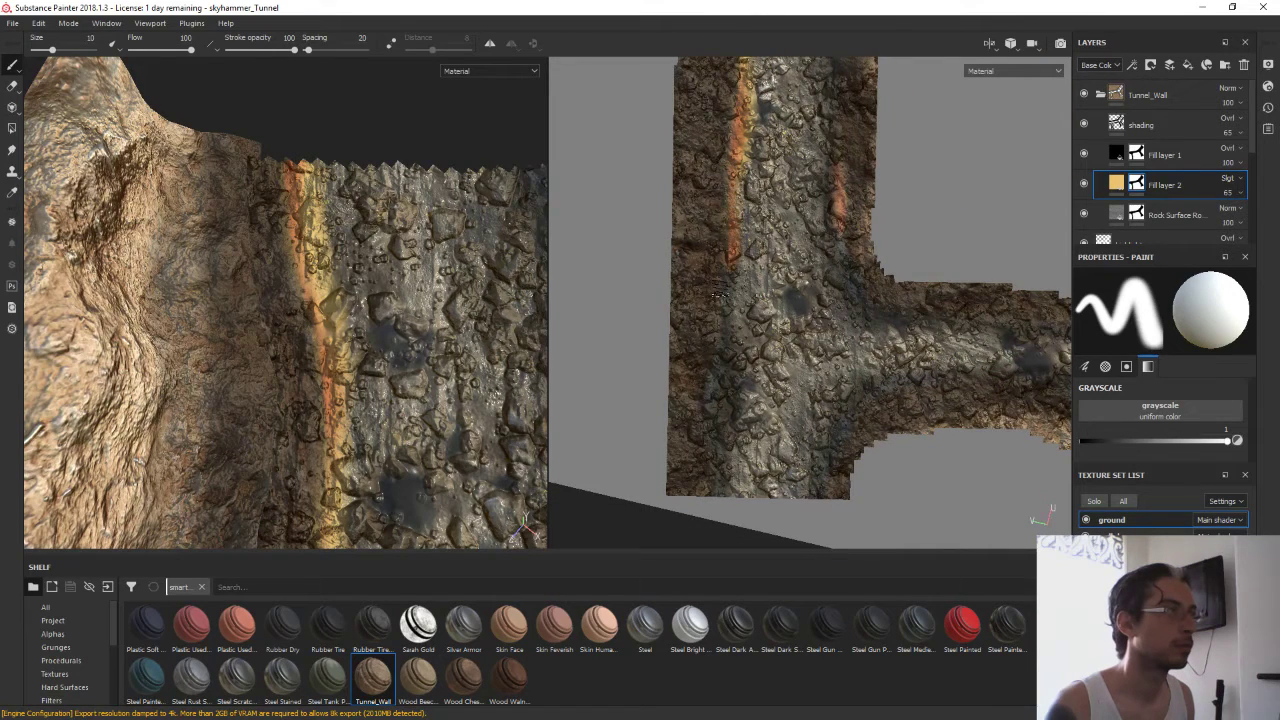
drag(718, 296, 712, 505)
mouse_move(820, 500)
mouse_down()
mouse_move(818, 462)
mouse_move(980, 380)
mouse_move(609, 370)
mouse_move(760, 352)
mouse_move(900, 405)
mouse_up()
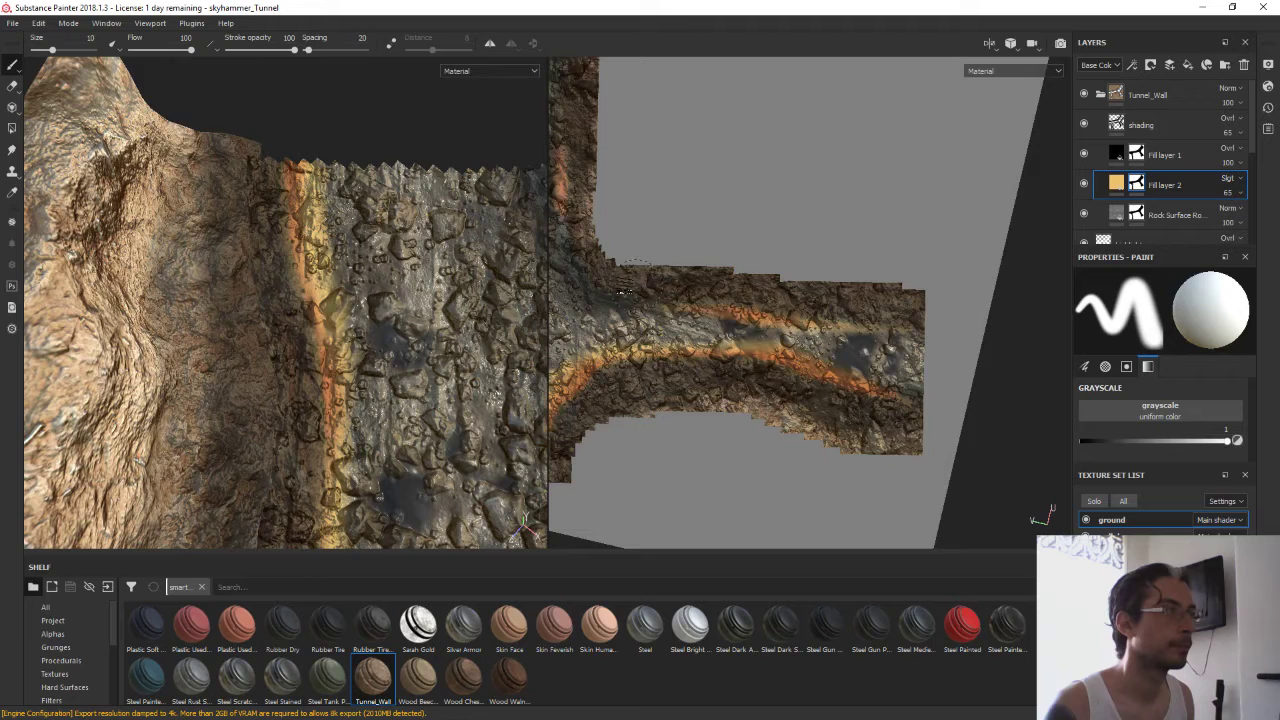
Paint orange stripes along the edges of the bent branch toward its end
middle_drag(606, 180, 803, 343)
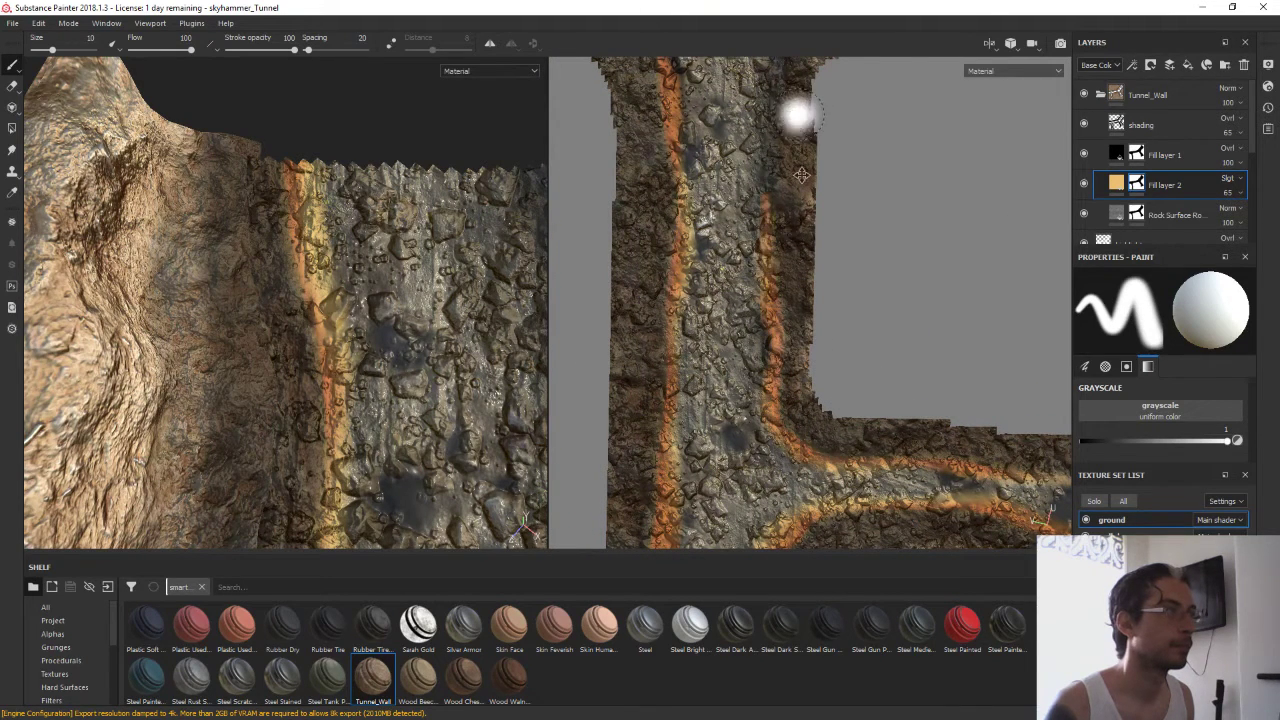
mouse_move(820, 450)
alt+mouse_down()
mouse_move(826, 484)
mouse_move(786, 343)
alt+mouse_up()
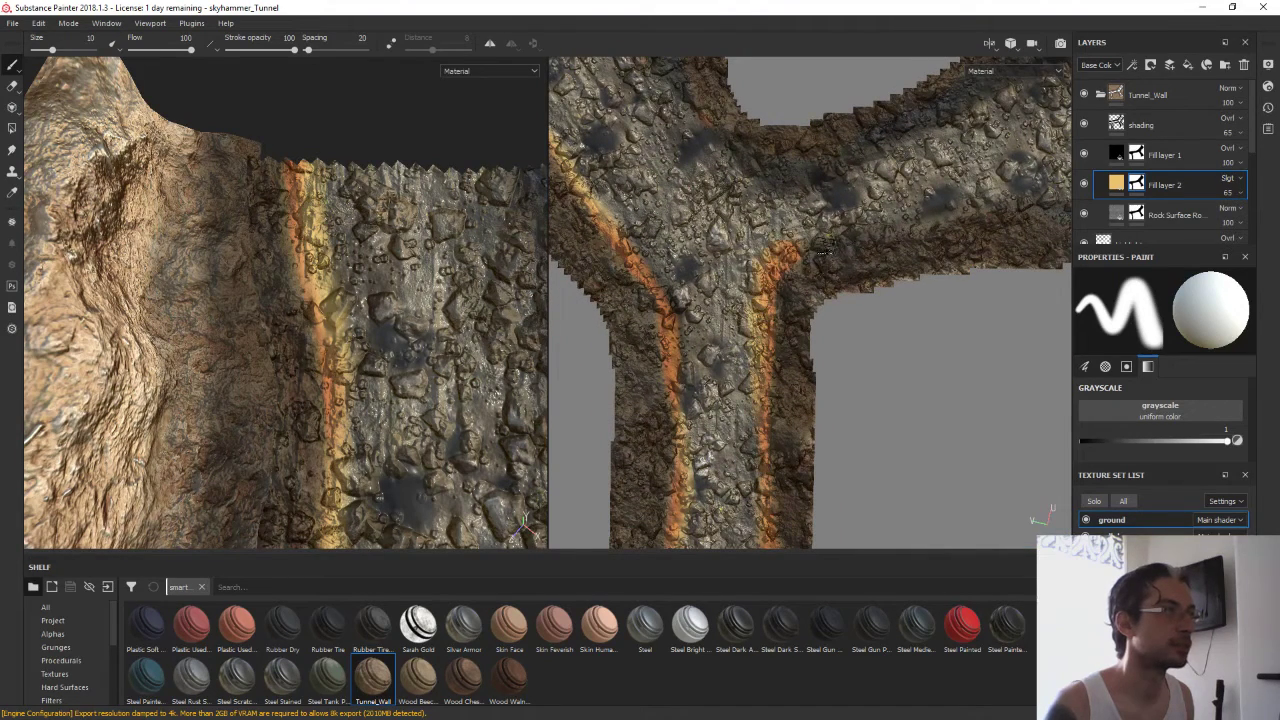
mouse_move(1000, 225)
alt+mouse_down()
mouse_move(758, 318)
mouse_move(609, 334)
alt+mouse_up()
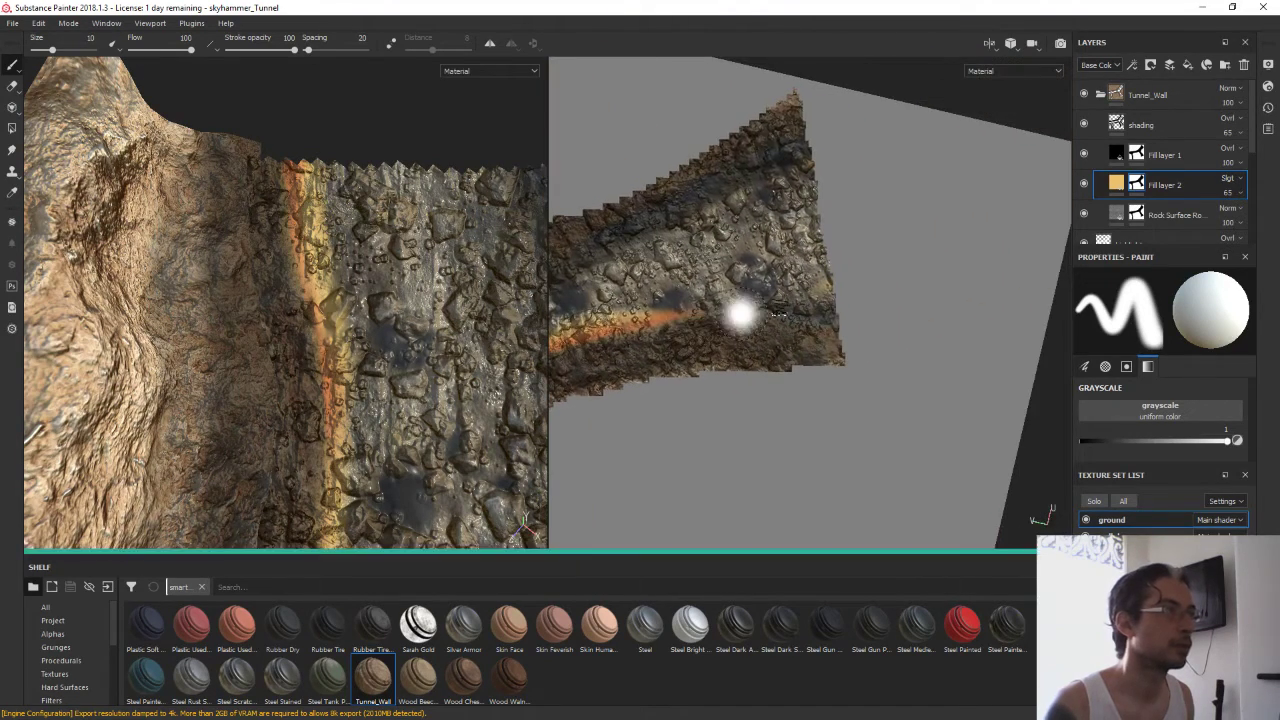
alt+drag(738, 314, 957, 177)
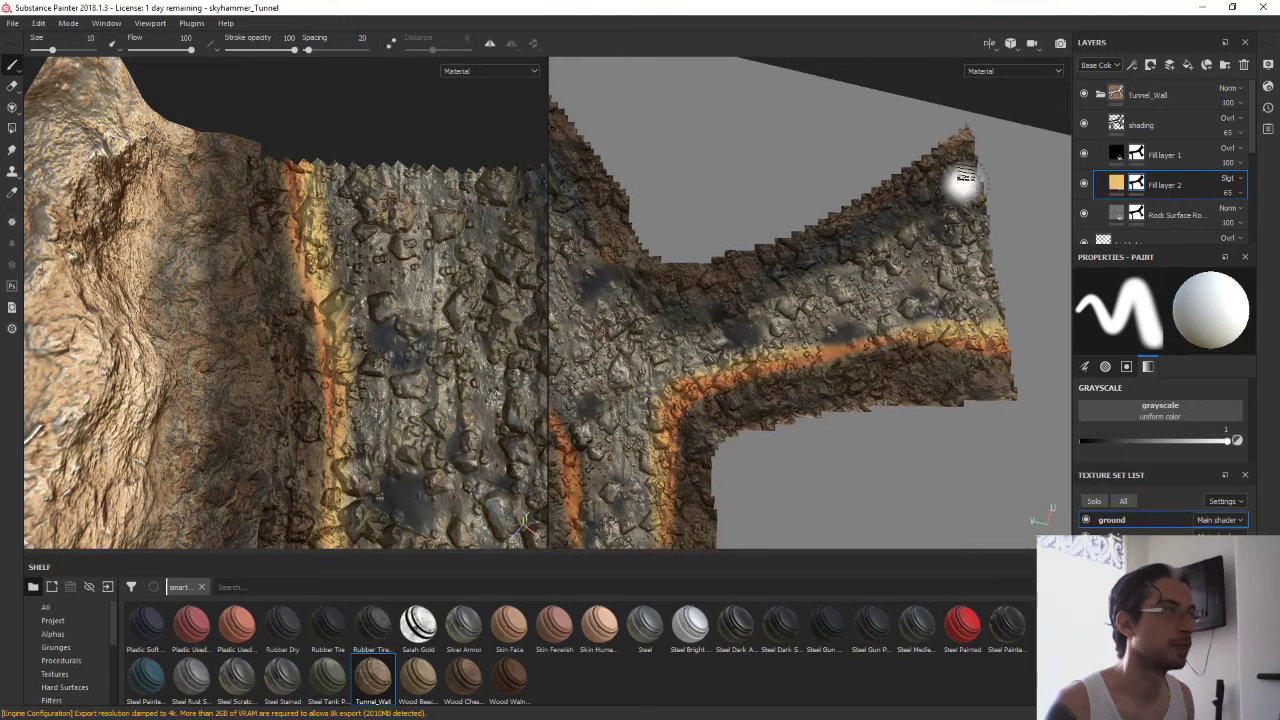
drag(830, 242, 785, 265)
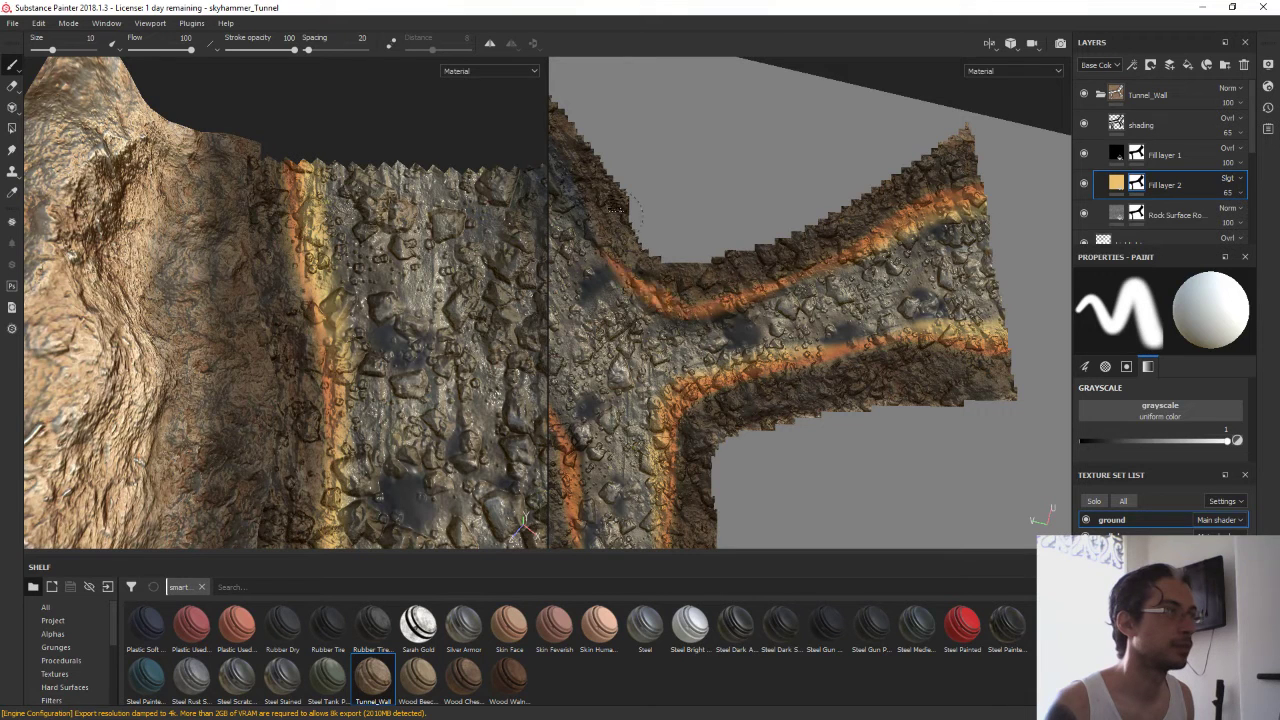
mouse_move(657, 226)
alt+mouse_down()
mouse_move(791, 374)
mouse_move(615, 205)
alt+mouse_up()
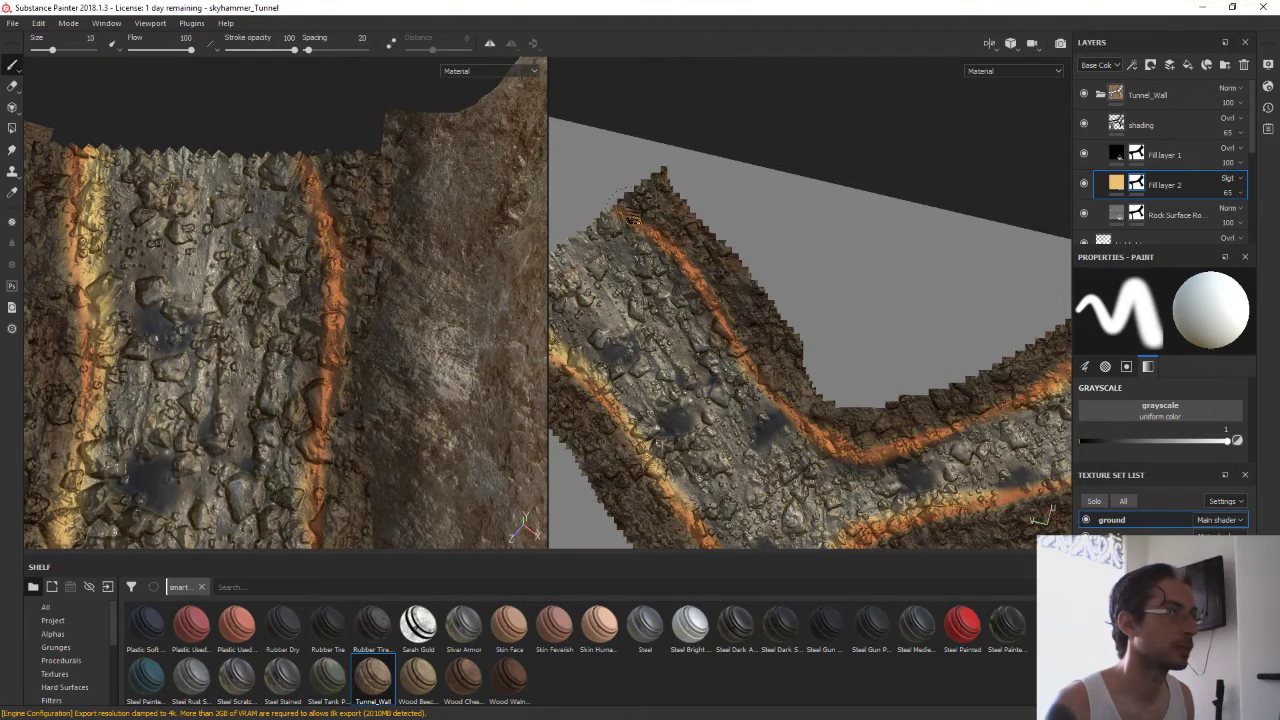
mouse_move(625, 195)
mouse_down()
mouse_move(745, 375)
mouse_move(825, 450)
mouse_up()
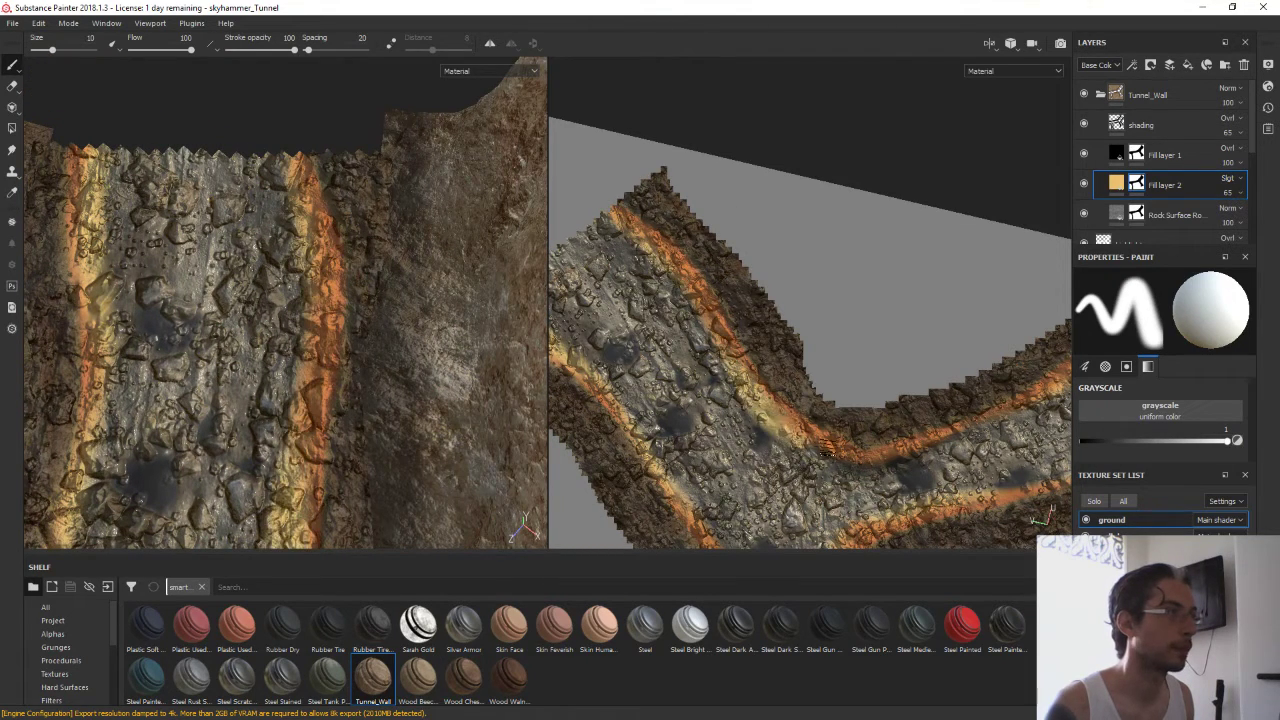
drag(920, 456, 1050, 388)
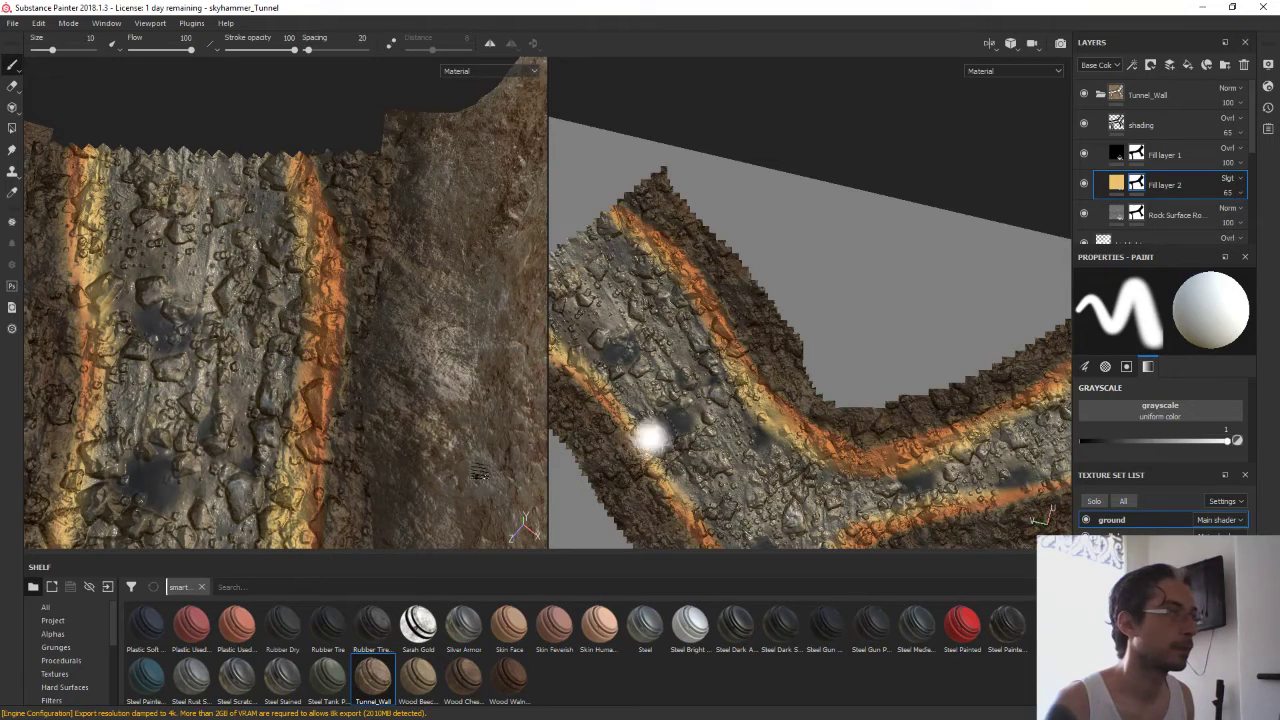
Brighten the orange band with yellow-orange strokes in the 2D view
middle_drag(437, 320, 409, 357)
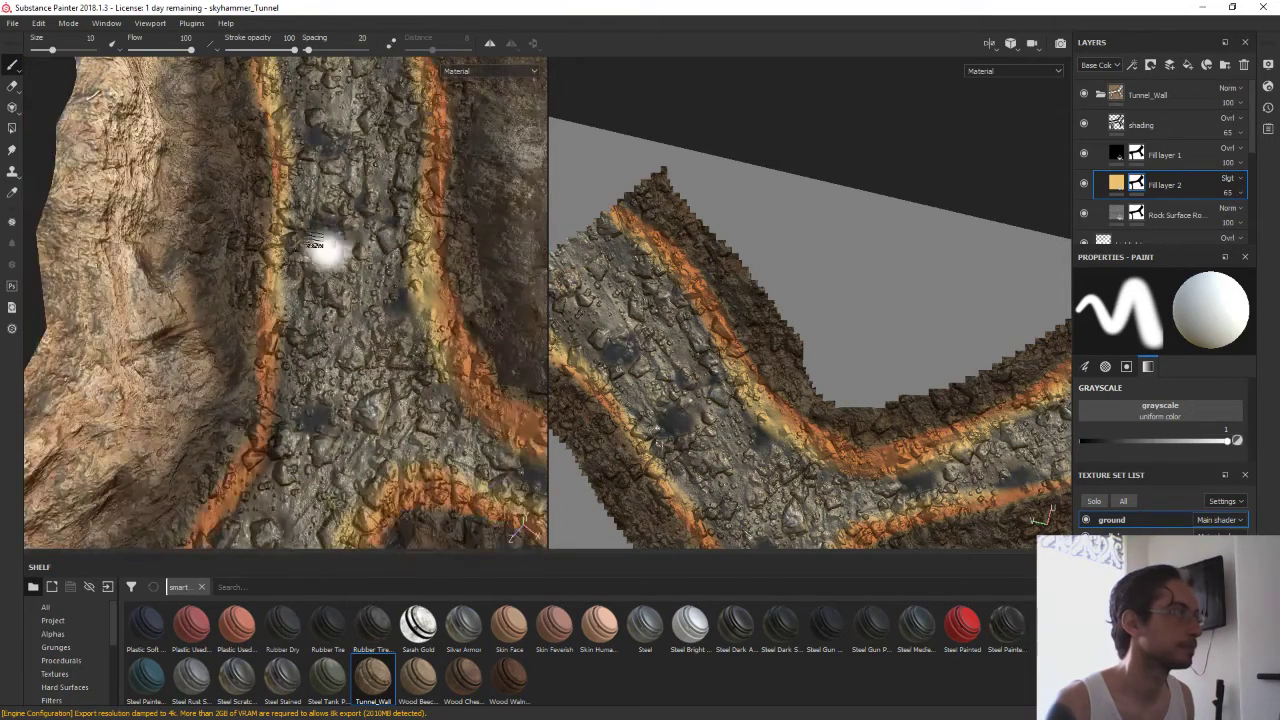
mouse_move(268, 232)
mouse_down()
mouse_move(230, 478)
mouse_move(408, 228)
mouse_up()
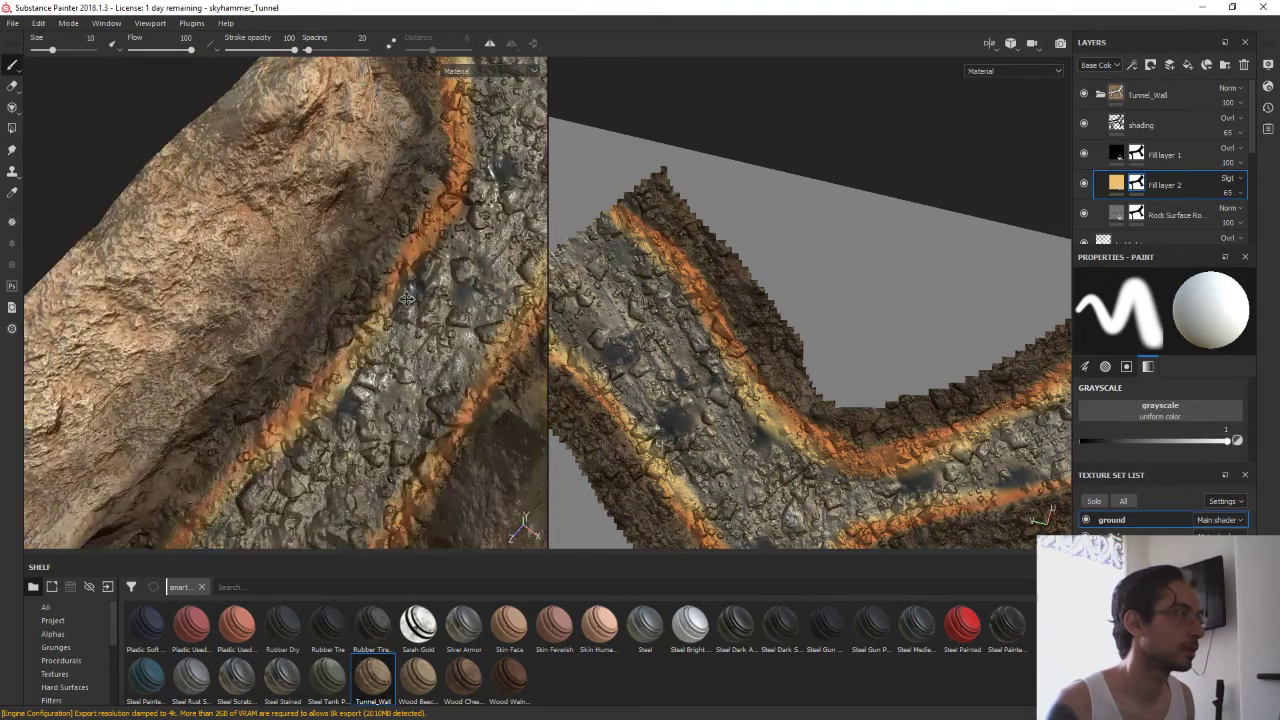
drag(468, 150, 335, 345)
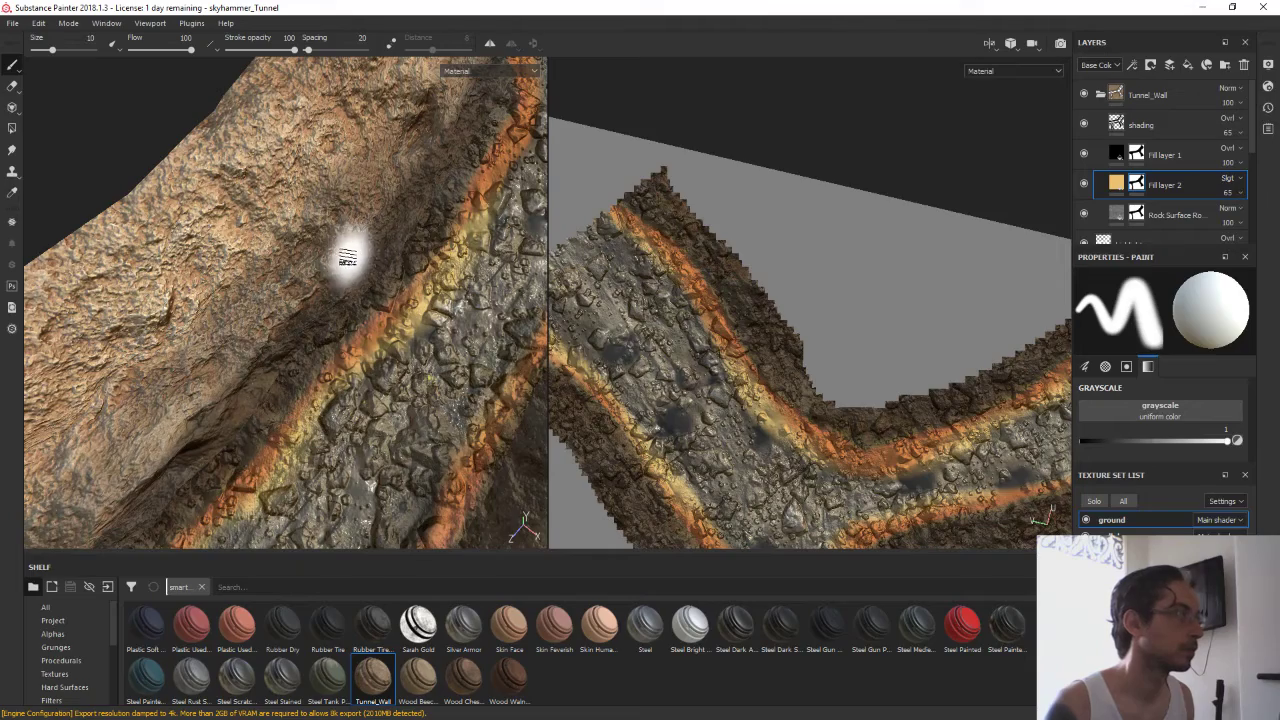
mouse_move(309, 263)
alt+mouse_down()
mouse_move(172, 277)
mouse_move(352, 422)
mouse_move(354, 229)
alt+mouse_up()
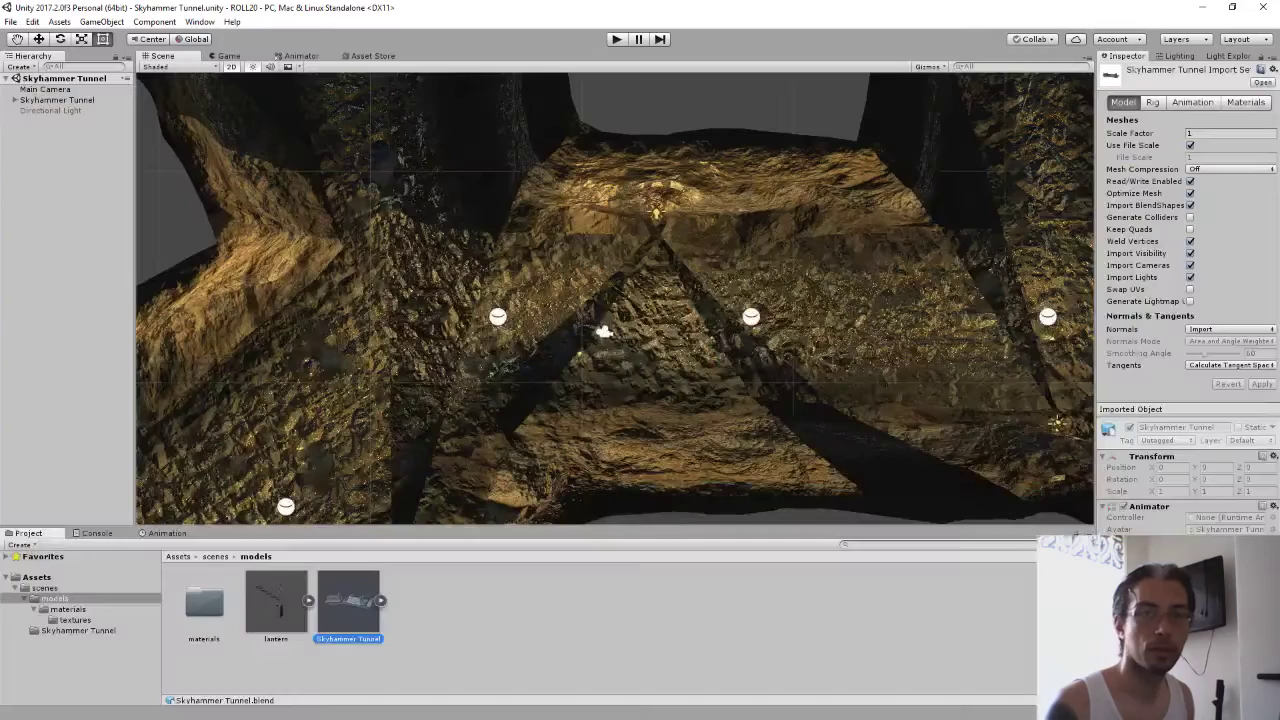
Back in Substance Painter, toggle Fill layer 1 off and on to compare, then target the Rock Surface layer
click(1202, 12)
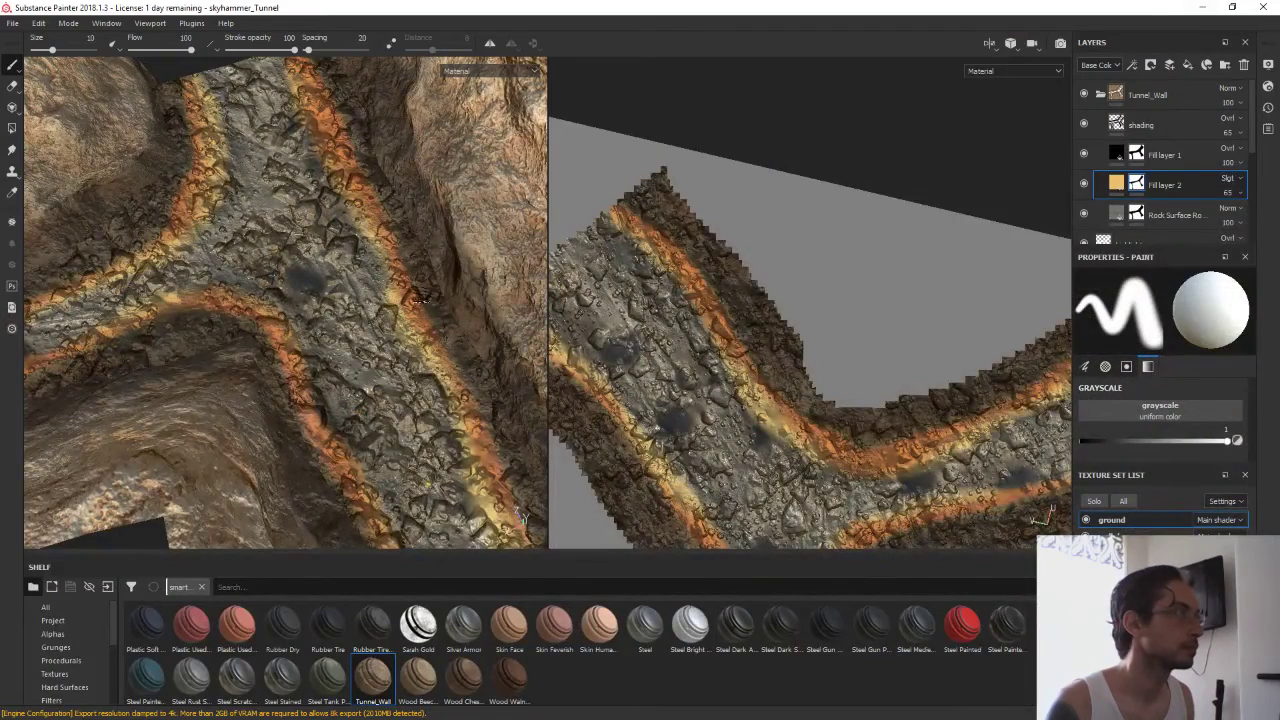
mouse_move(462, 370)
mouse_down()
mouse_move(343, 400)
mouse_move(206, 329)
mouse_move(229, 322)
mouse_up()
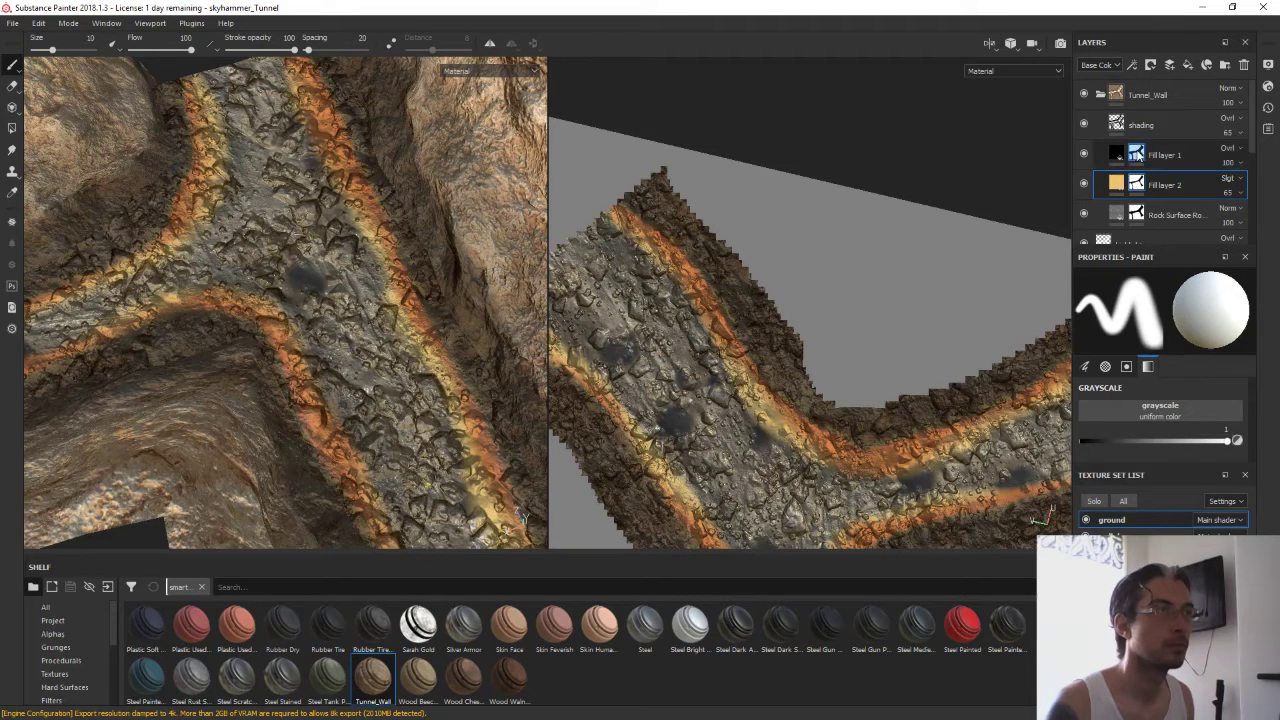
click(1136, 155)
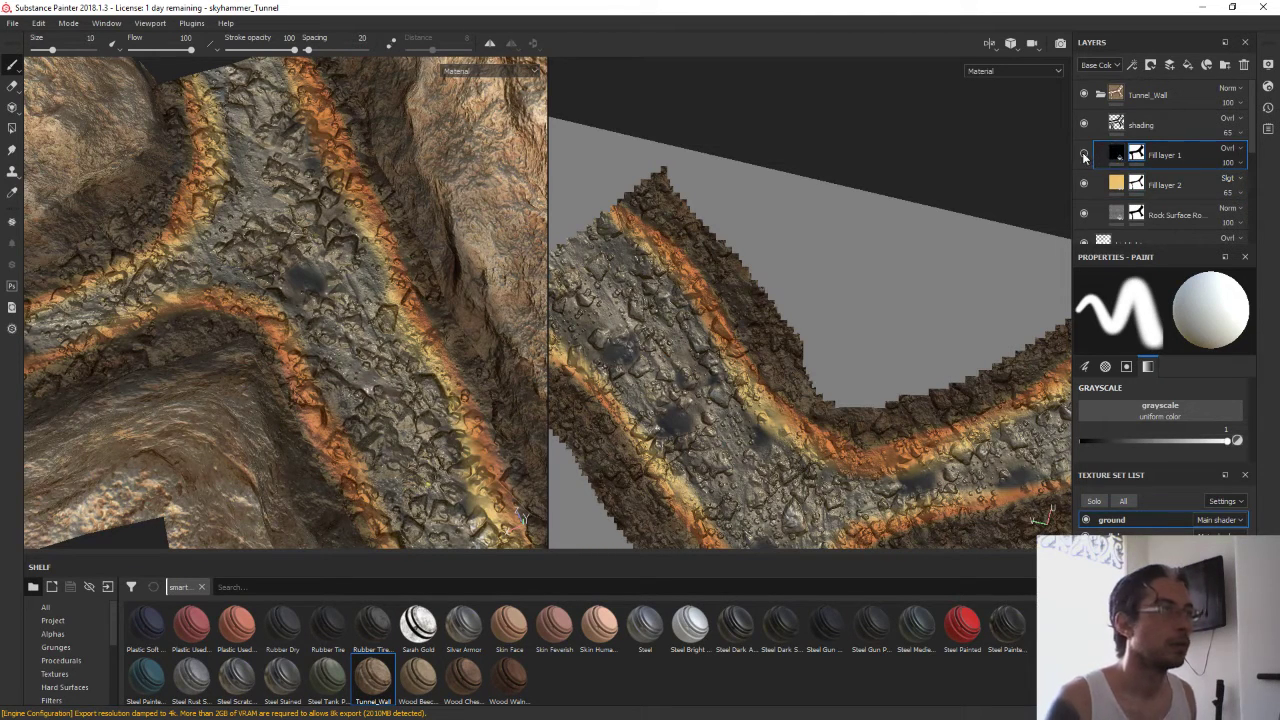
click(1084, 155)
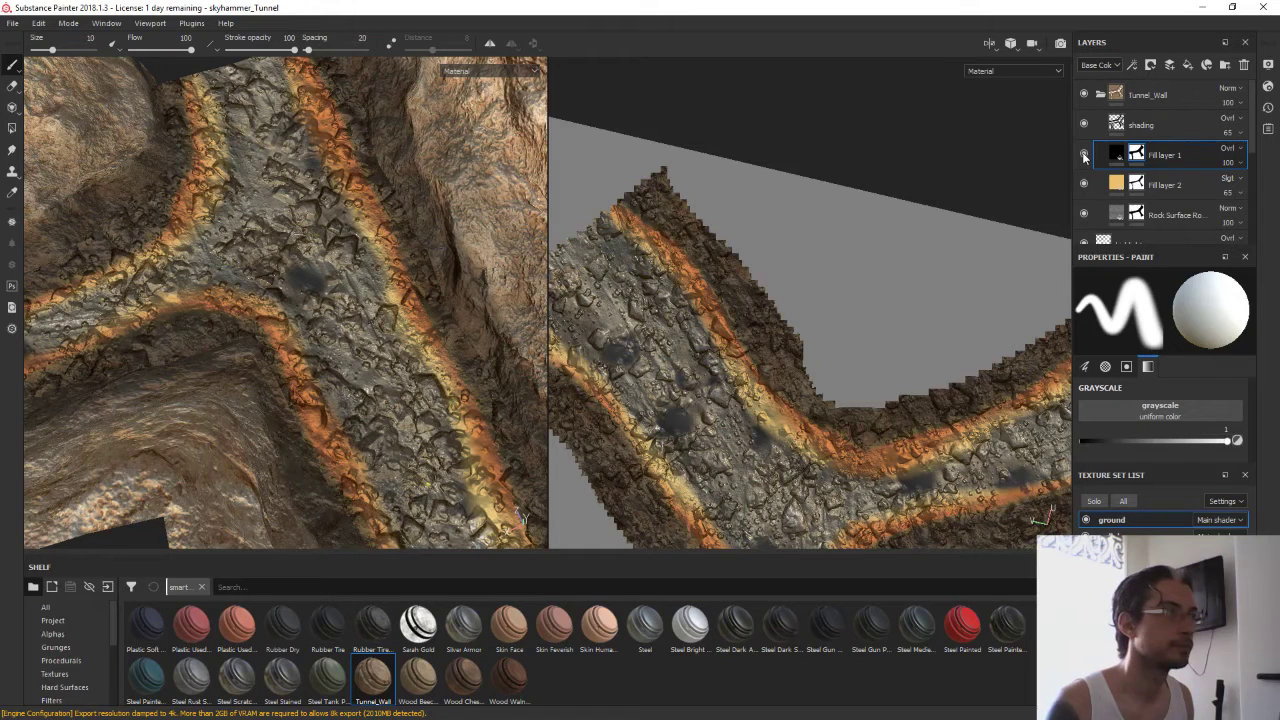
click(1084, 155)
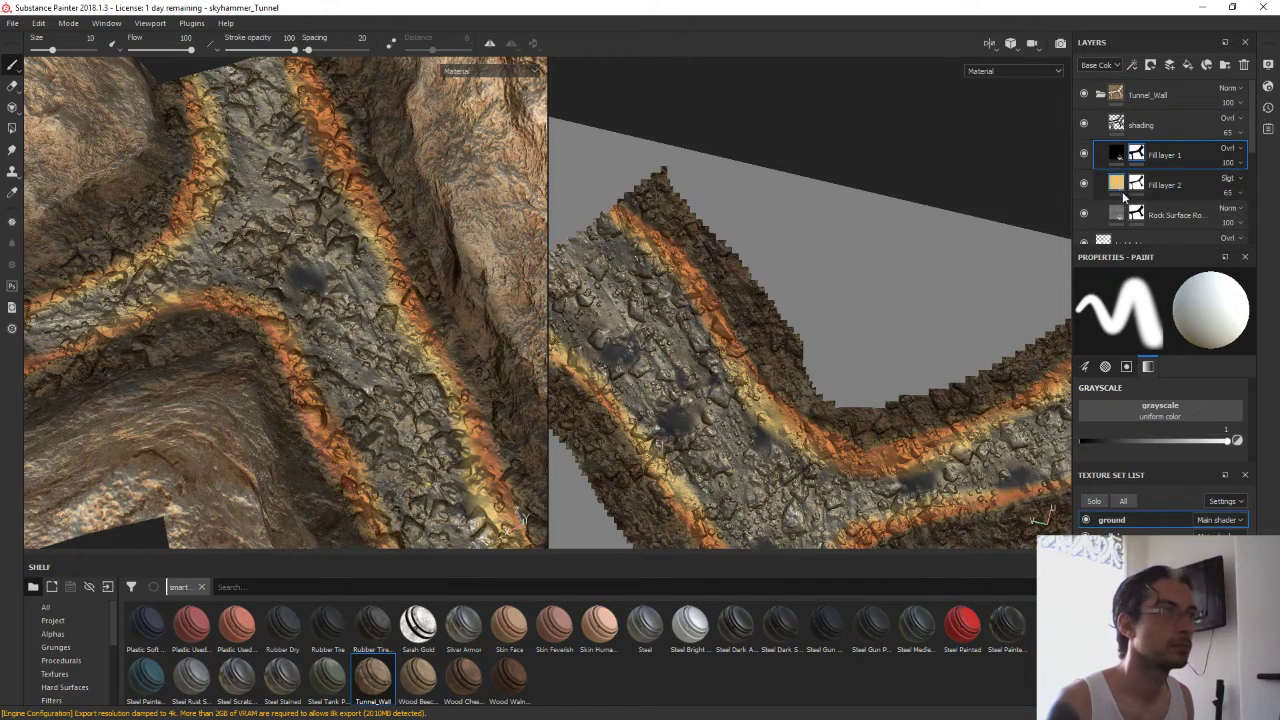
click(1138, 216)
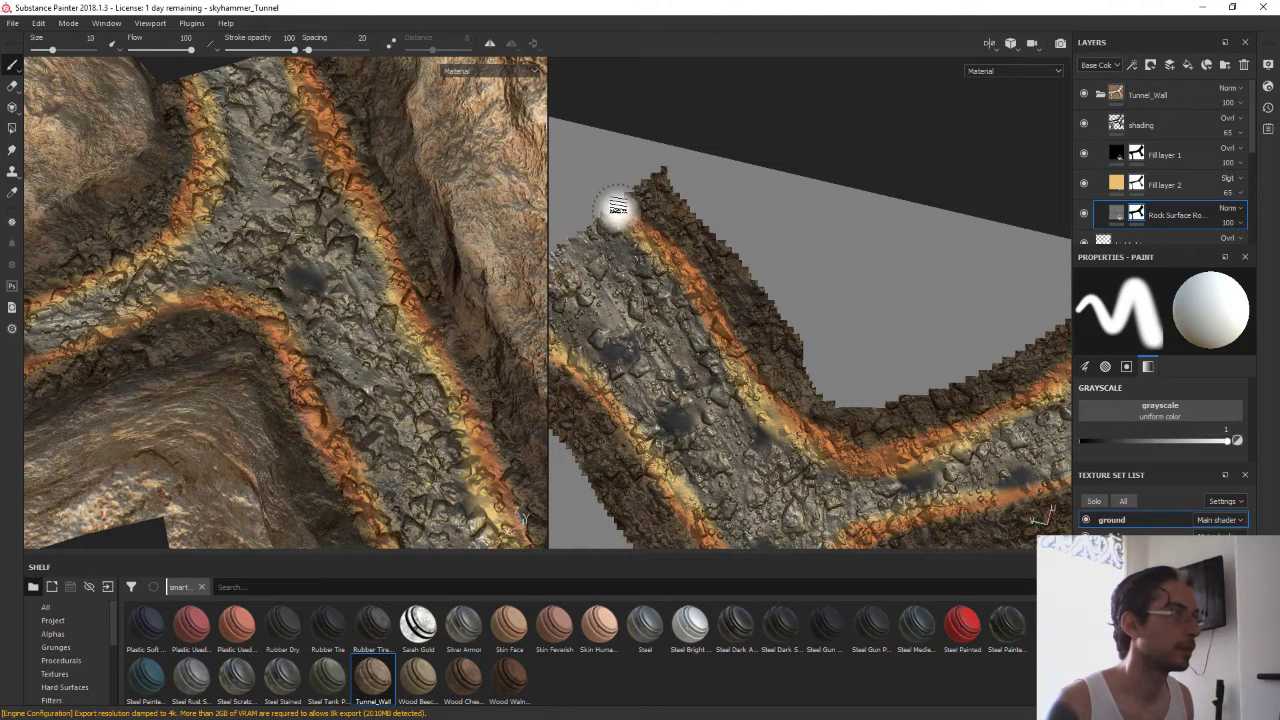
Paint darker tones over the rock beside the orange band
drag(622, 212, 680, 262)
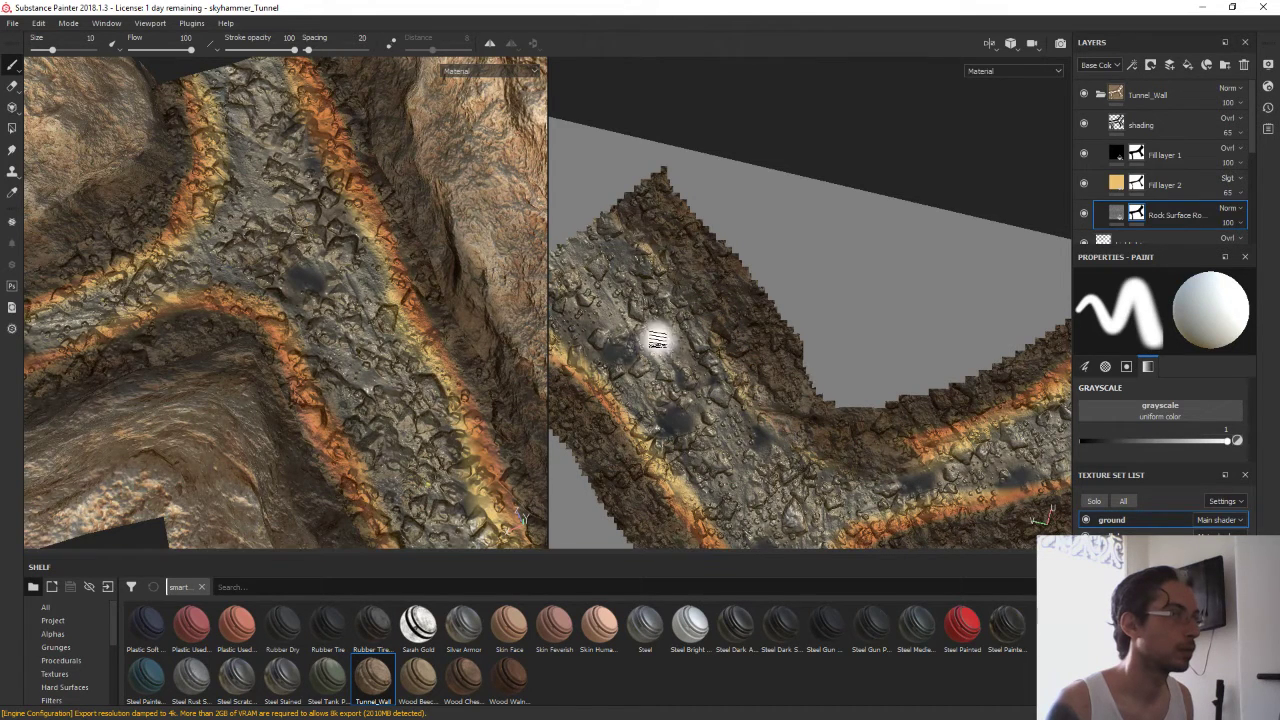
mouse_move(654, 334)
alt+mouse_down()
mouse_move(804, 272)
mouse_move(641, 228)
alt+mouse_up()
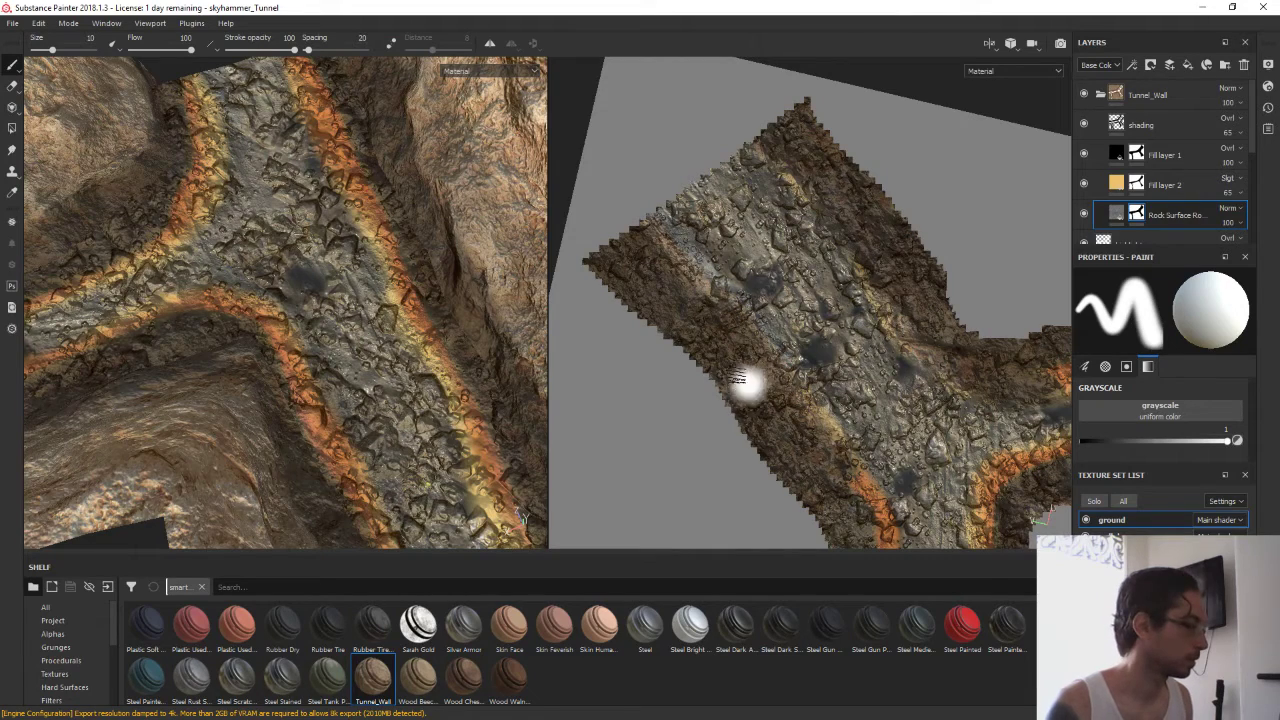
mouse_move(745, 378)
alt+mouse_down()
mouse_move(916, 385)
mouse_move(817, 208)
mouse_move(786, 251)
mouse_move(823, 194)
alt+mouse_up()
scroll(700, 277, up, 3)
scroll(789, 172, up, 2)
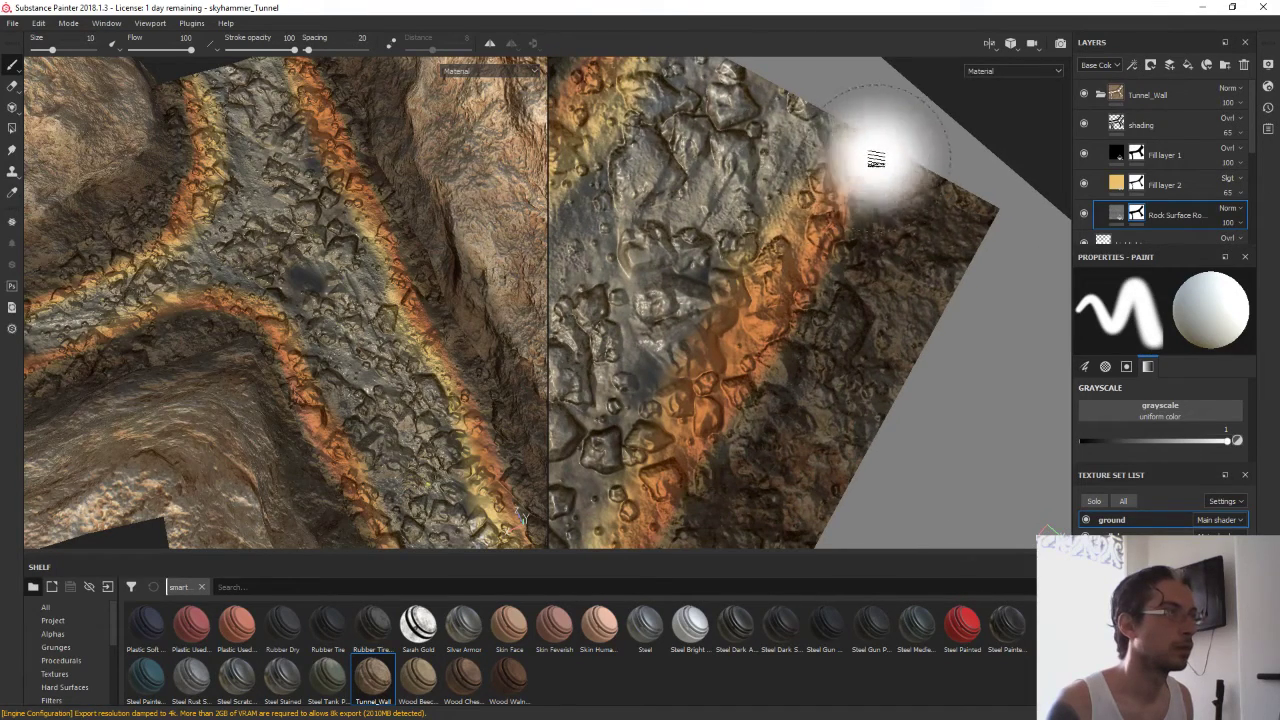
mouse_move(871, 157)
mouse_down()
mouse_move(716, 400)
mouse_move(818, 296)
mouse_move(710, 440)
mouse_move(933, 157)
mouse_move(900, 150)
mouse_move(769, 451)
mouse_move(866, 289)
mouse_up()
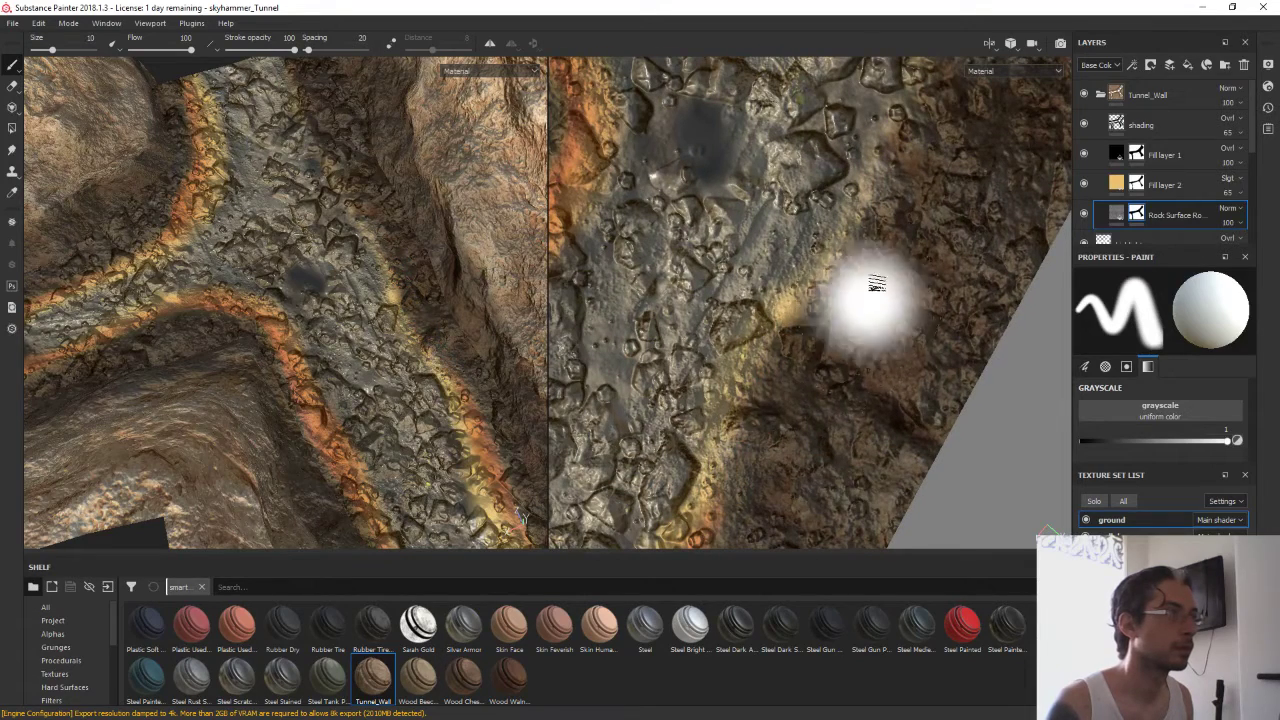
Darken the yellow-orange band, especially its upper part, panning along its curve
middle_drag(806, 409, 929, 143)
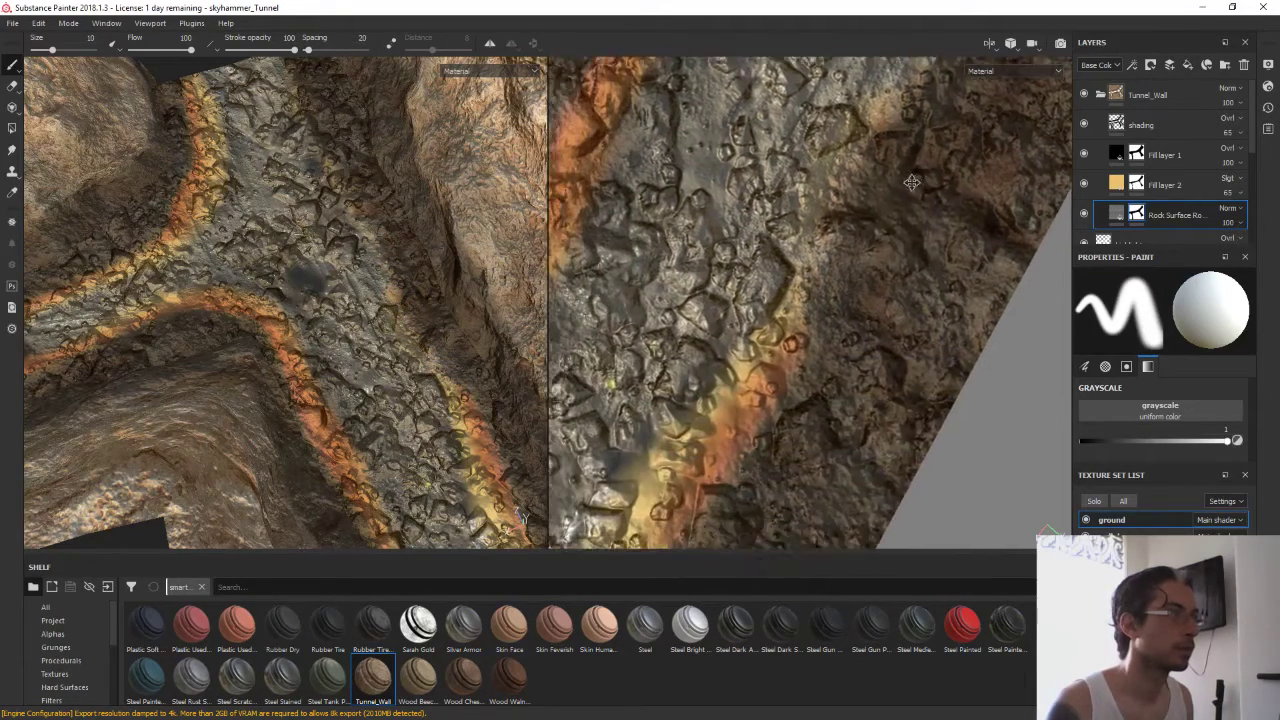
drag(784, 376, 680, 460)
middle_drag(680, 460, 927, 158)
mouse_move(925, 158)
mouse_down()
mouse_move(850, 292)
mouse_move(807, 487)
mouse_up()
middle_drag(807, 487, 900, 177)
drag(900, 177, 855, 347)
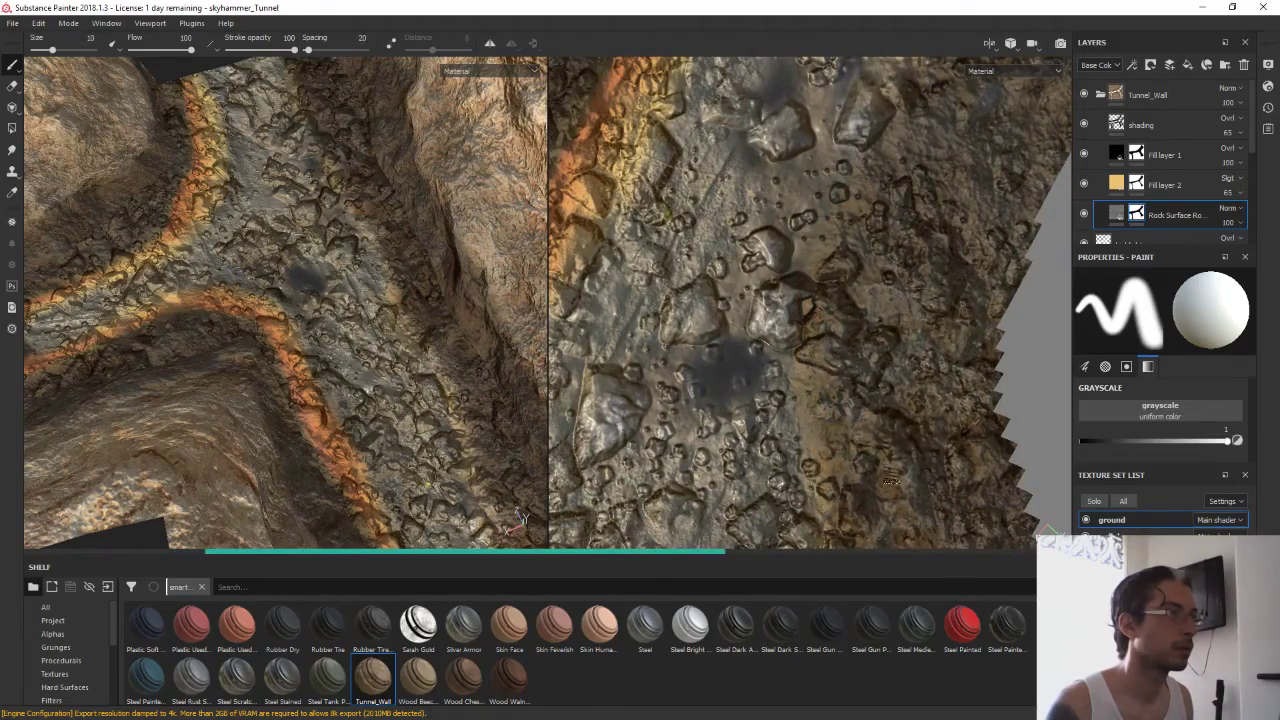
mouse_move(724, 140)
middle_down()
mouse_move(769, 323)
mouse_move(766, 309)
middle_up()
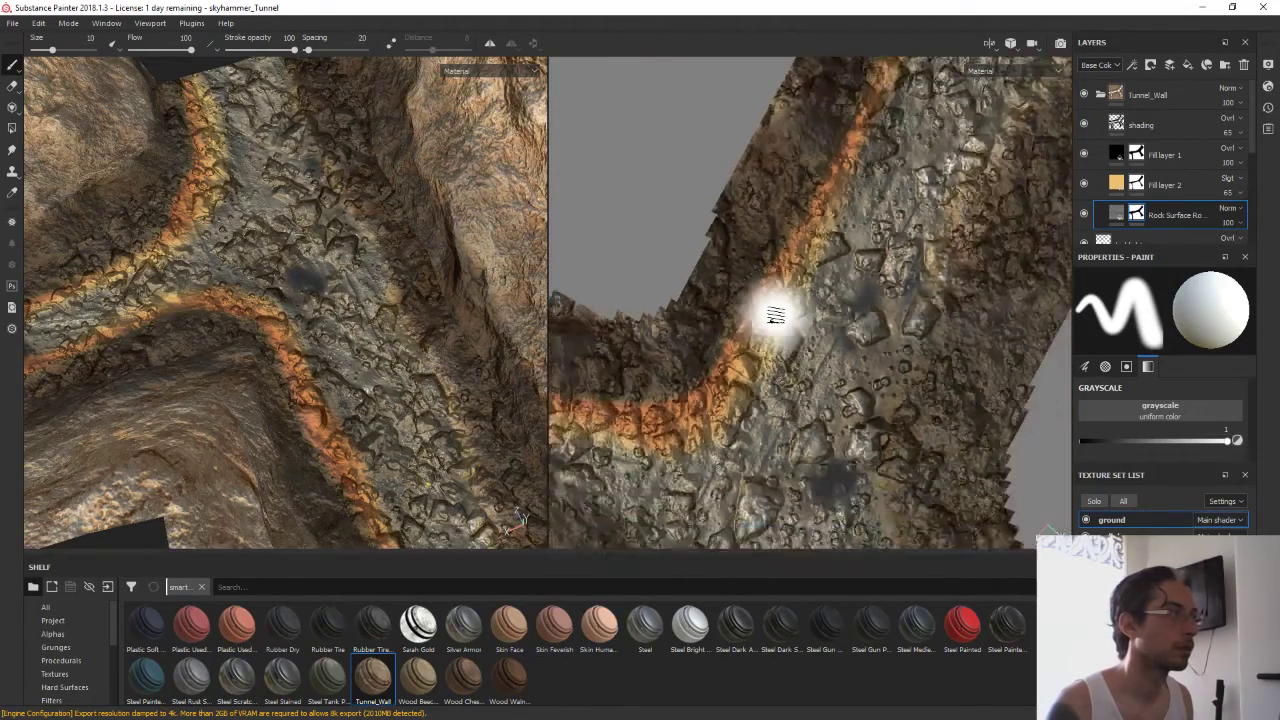
mouse_move(250, 280)
alt+mouse_down()
mouse_move(310, 203)
mouse_move(486, 434)
mouse_move(343, 321)
mouse_move(290, 332)
alt+mouse_up()
mouse_move(817, 212)
alt+mouse_down()
mouse_move(926, 160)
mouse_move(842, 207)
mouse_move(968, 202)
alt+mouse_up()
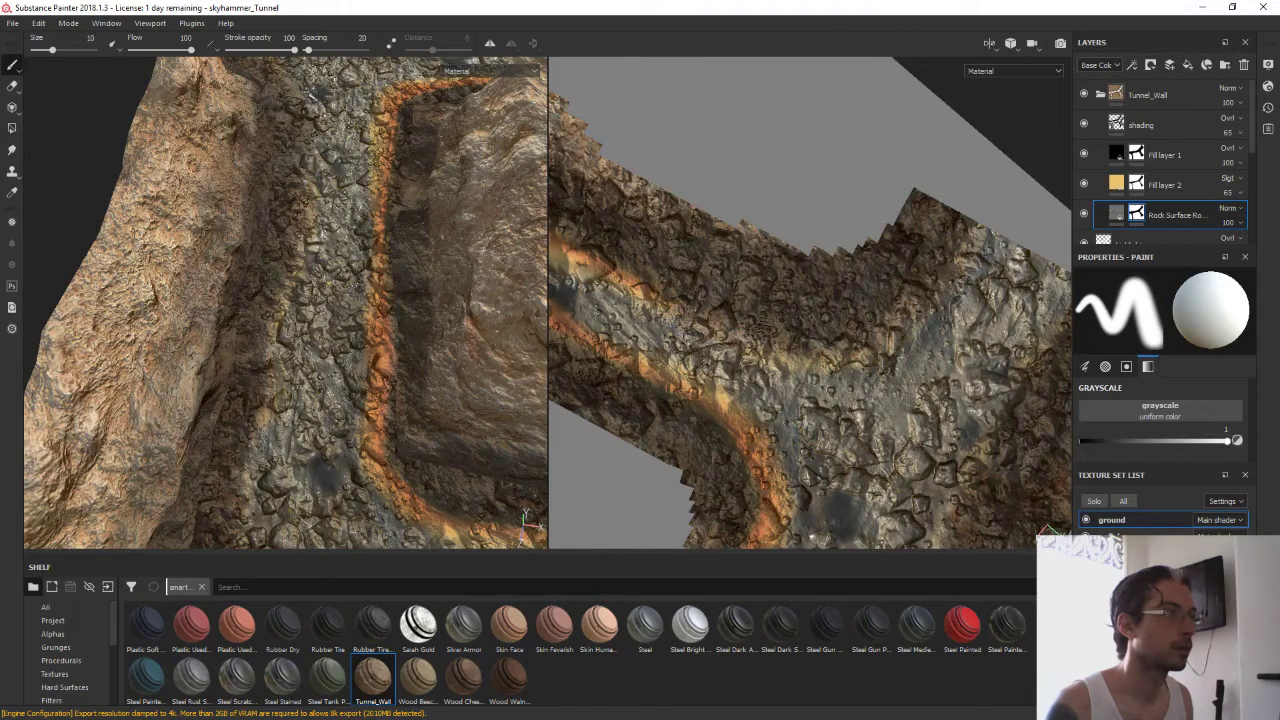
Darken the curving orange band, undoing one bad stroke
alt+drag(737, 257, 893, 345)
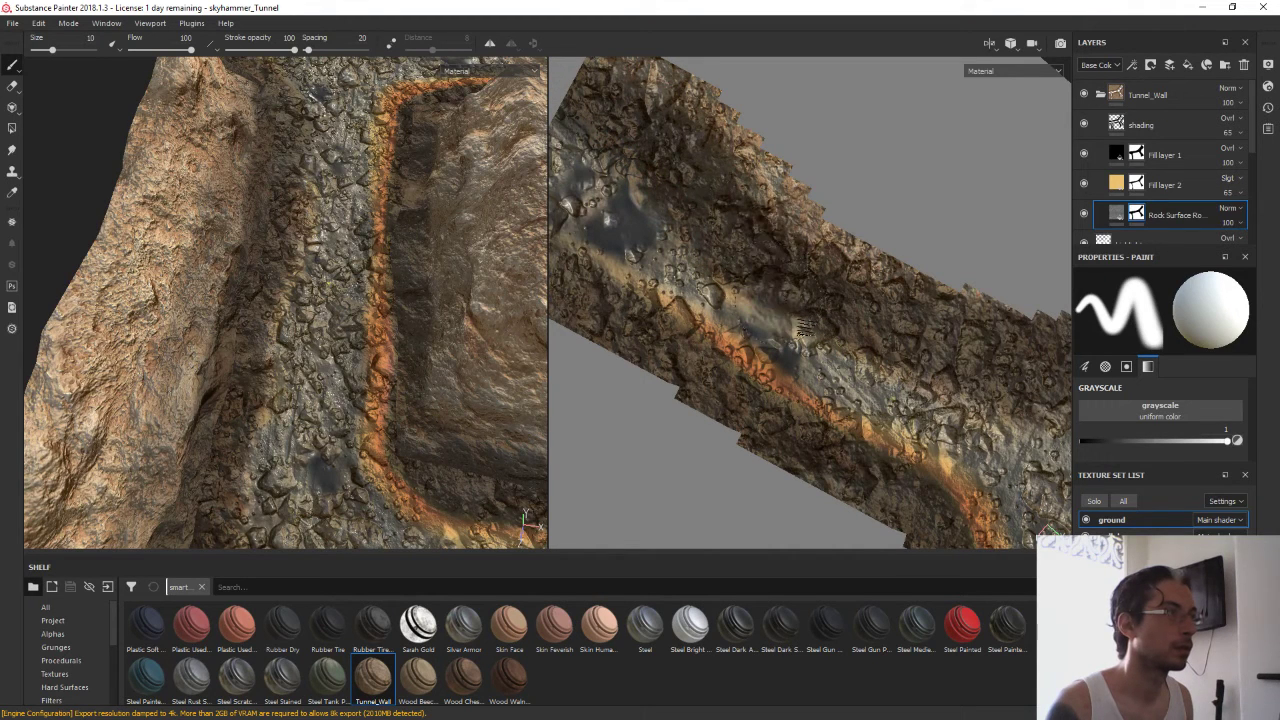
alt+drag(700, 195, 809, 200)
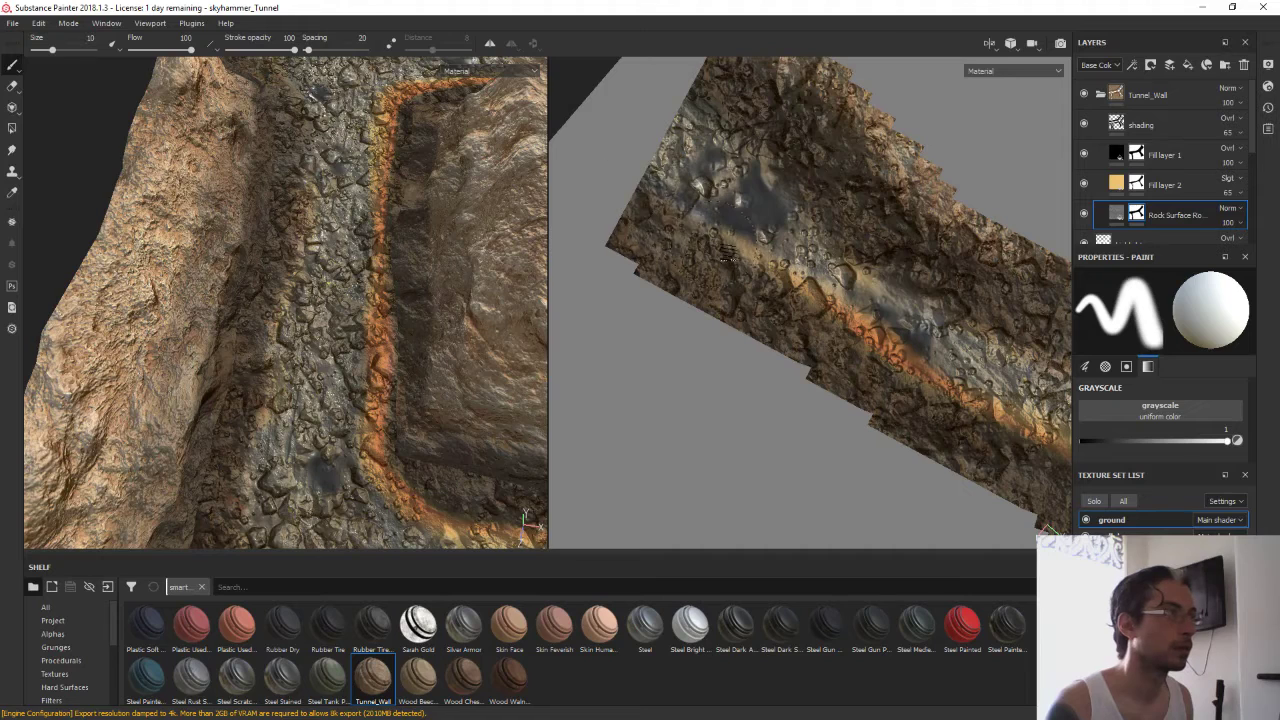
alt+drag(917, 410, 760, 330)
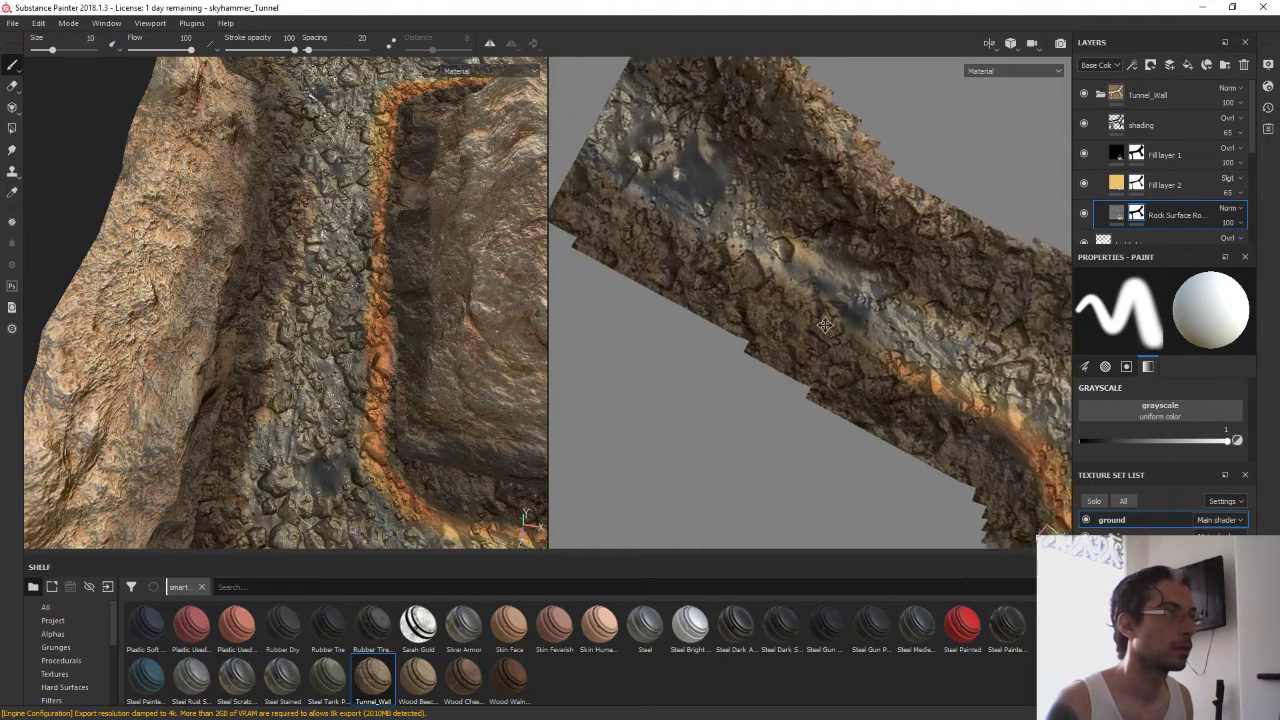
scroll(700, 300, up, 4)
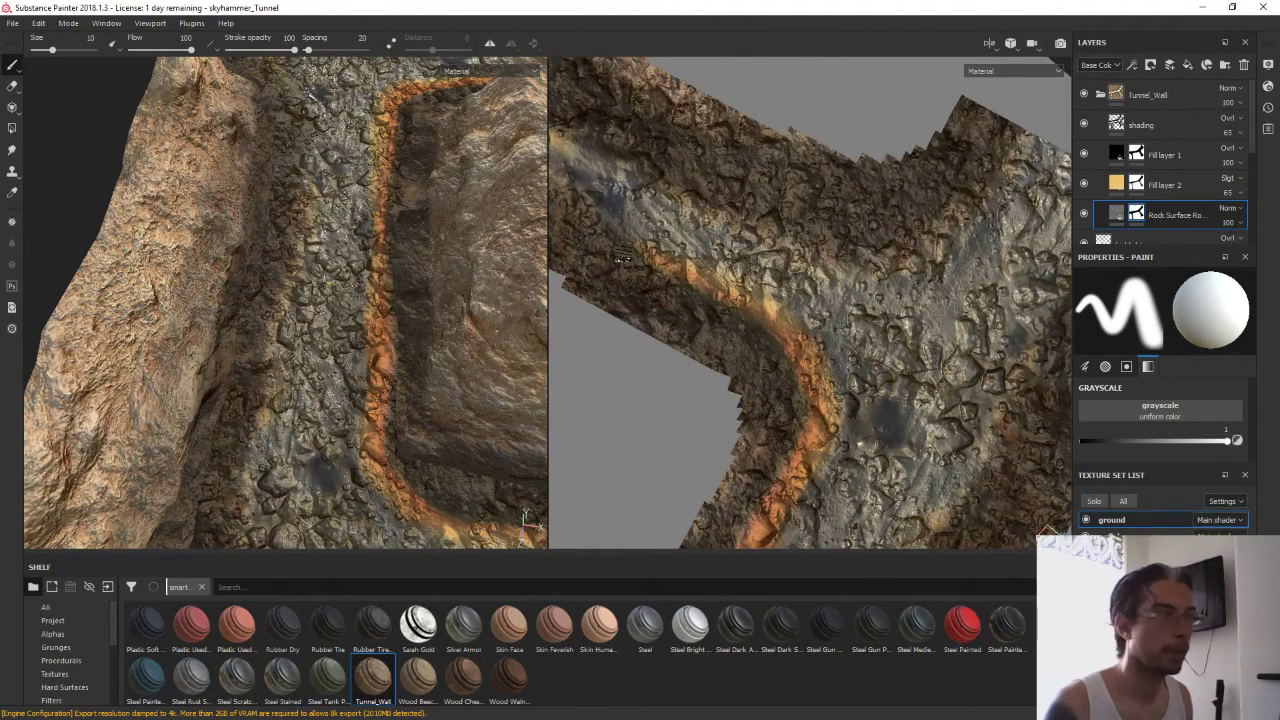
drag(790, 378, 791, 385)
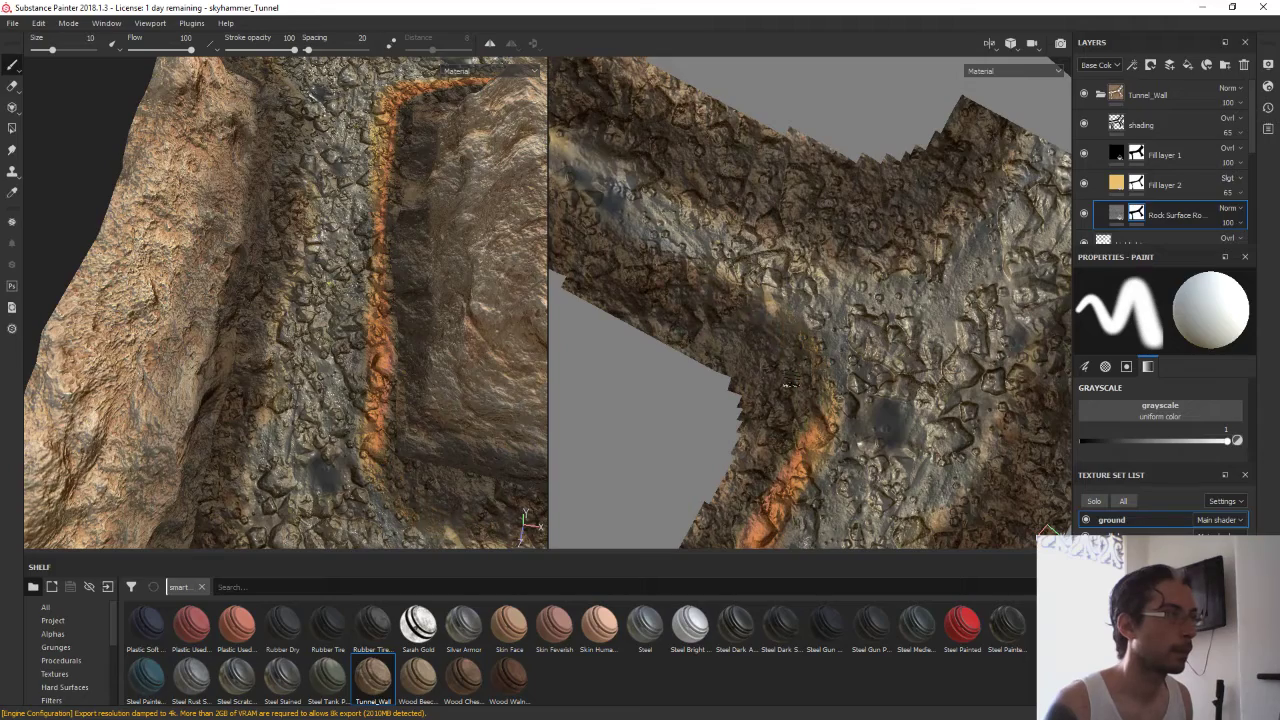
mouse_move(666, 296)
alt+mouse_down()
mouse_move(940, 226)
mouse_move(857, 257)
mouse_move(790, 245)
mouse_move(665, 175)
mouse_move(994, 400)
alt+mouse_up()
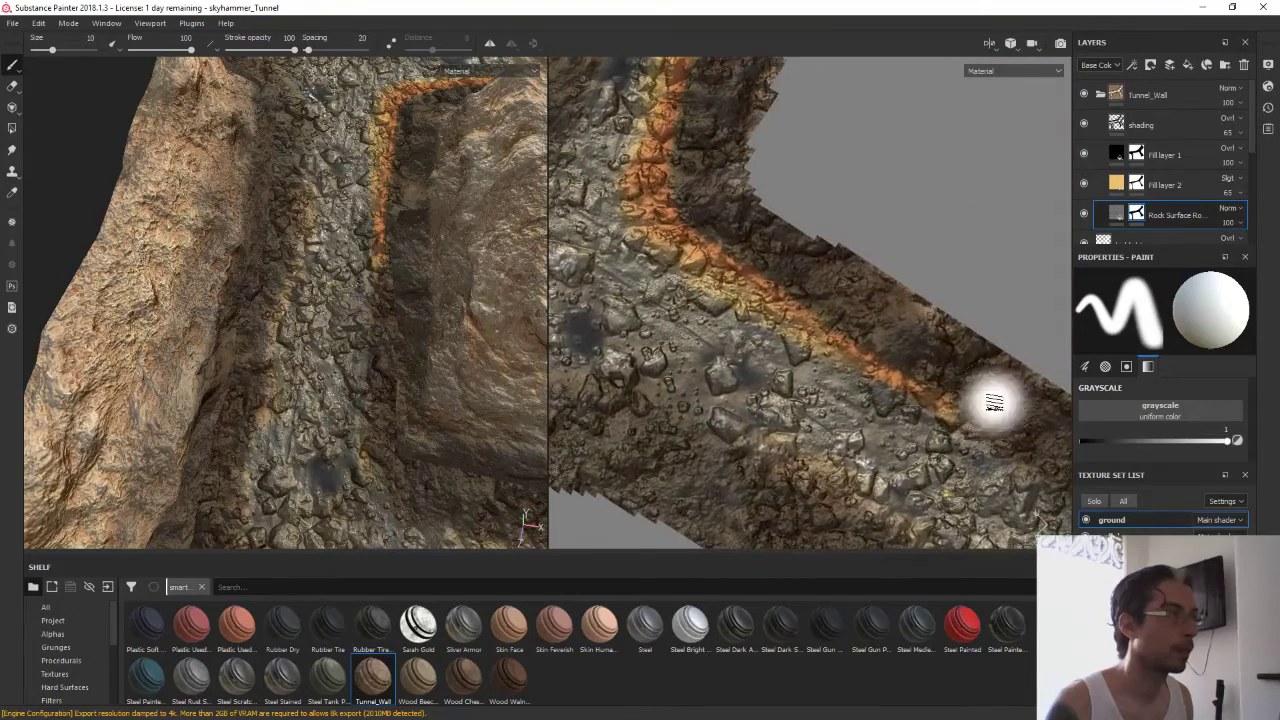
mouse_move(835, 322)
mouse_down()
mouse_move(700, 262)
mouse_move(655, 215)
mouse_move(665, 140)
mouse_move(790, 520)
mouse_move(790, 410)
mouse_move(872, 240)
mouse_move(935, 150)
mouse_up()
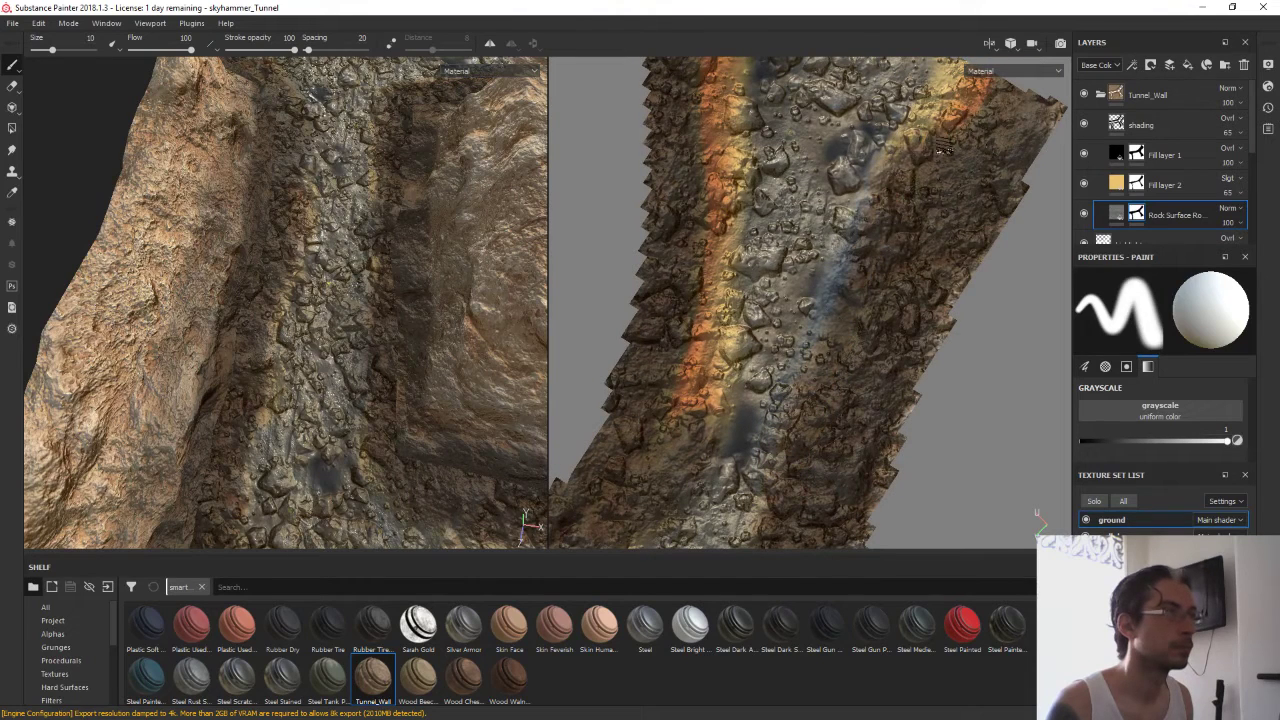
key(ctrl+z)
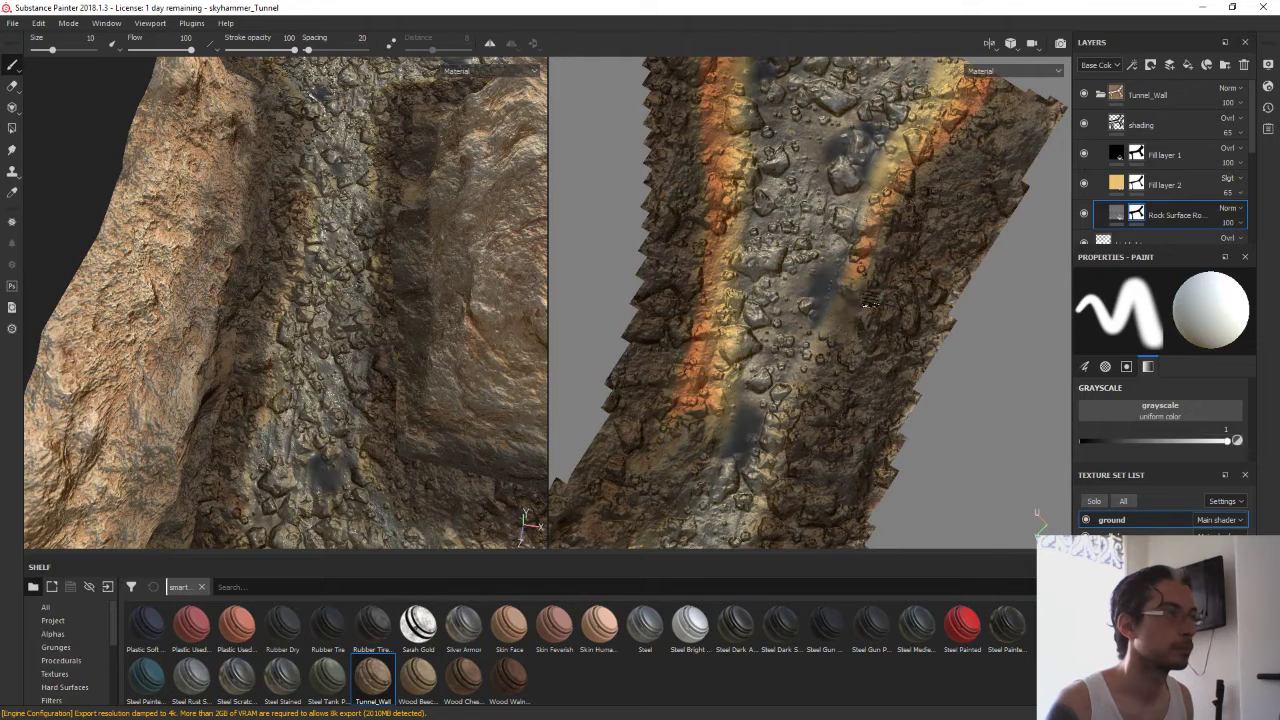
Darken the right orange band, then the left one along its length
alt+drag(870, 305, 846, 491)
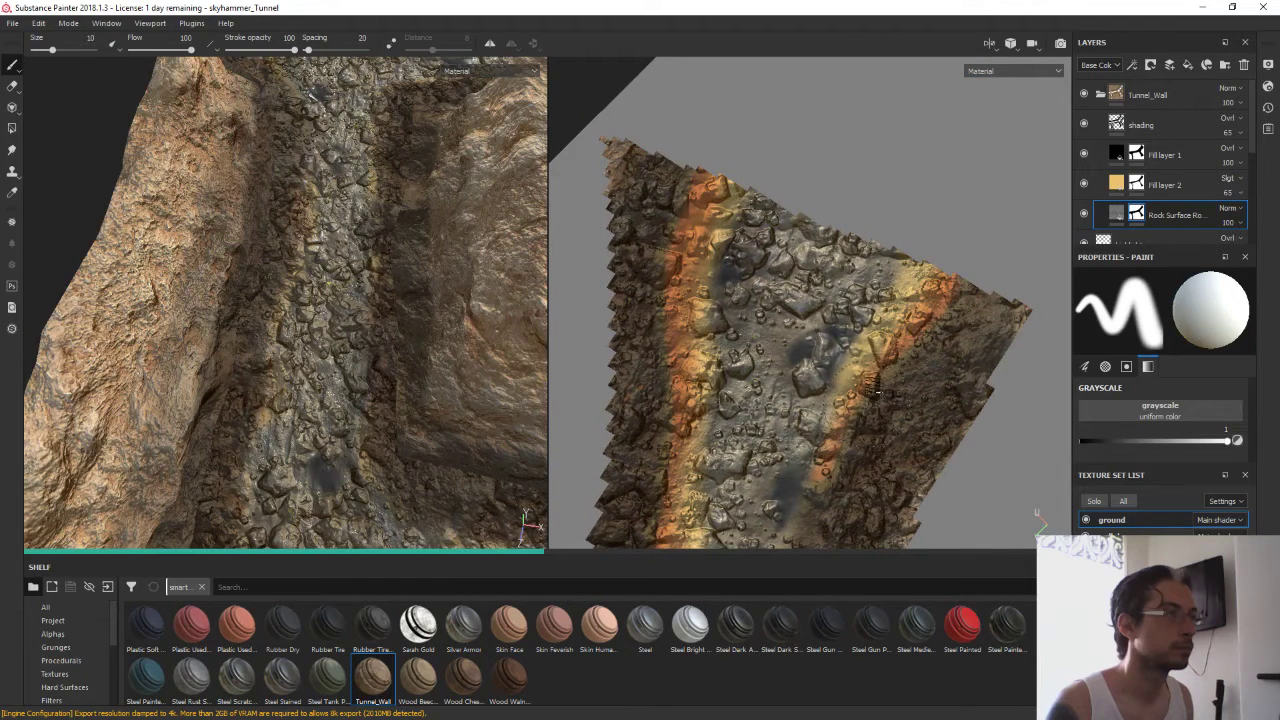
drag(875, 390, 935, 270)
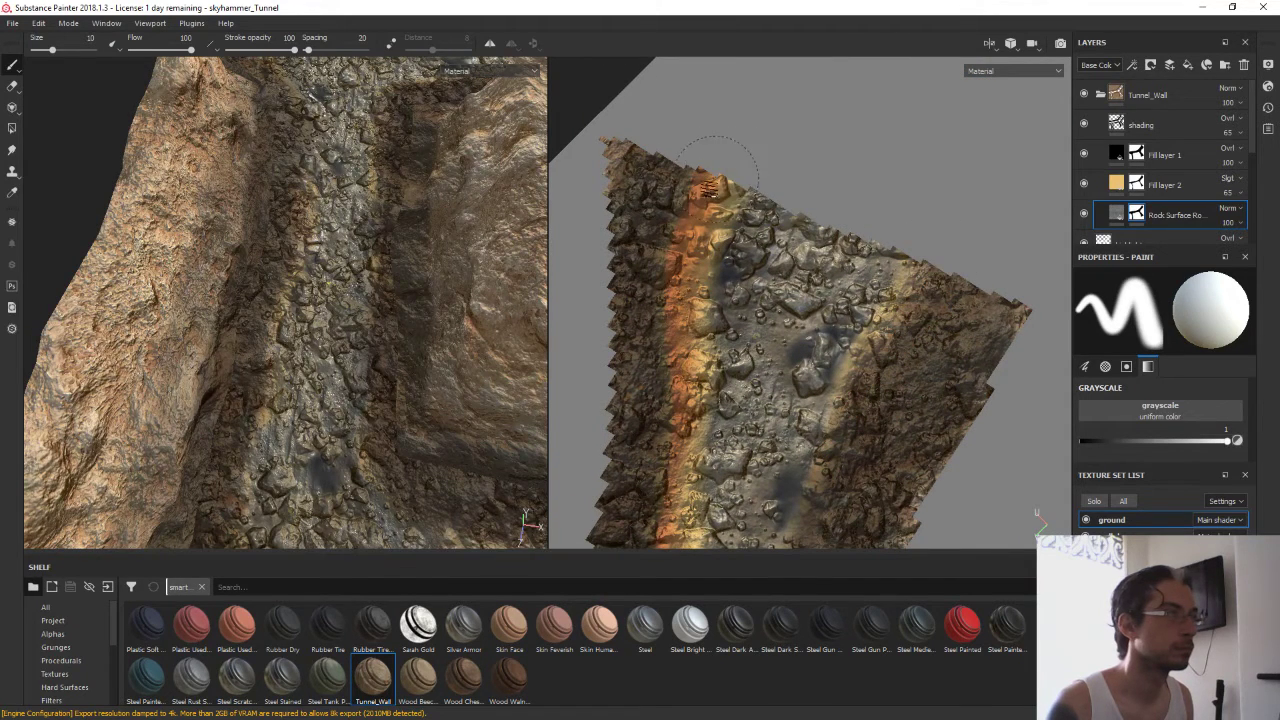
drag(716, 165, 680, 449)
middle_drag(680, 449, 866, 155)
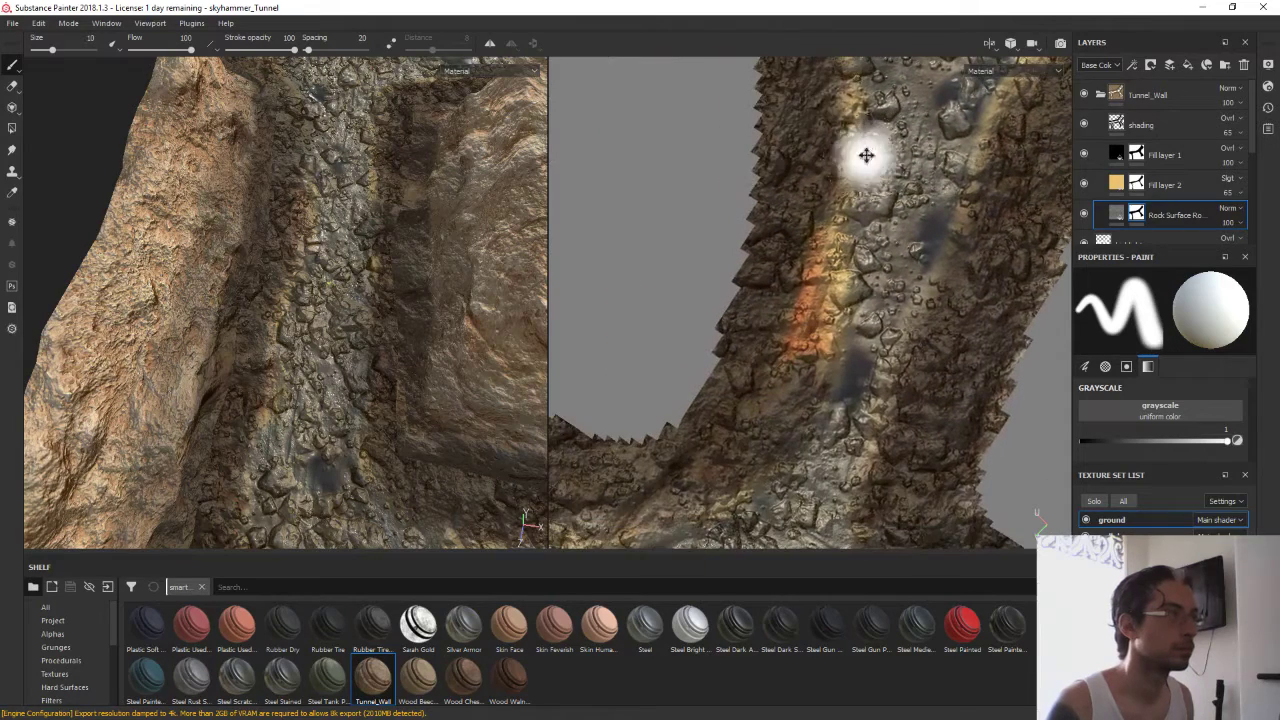
mouse_move(823, 120)
mouse_down()
mouse_move(815, 310)
mouse_move(766, 443)
mouse_move(830, 360)
mouse_up()
Frame the whole Y-shaped tunnel, expand Tunnel_Wall, and toggle Tracks_Top off and on
scroll(886, 305, up, 2)
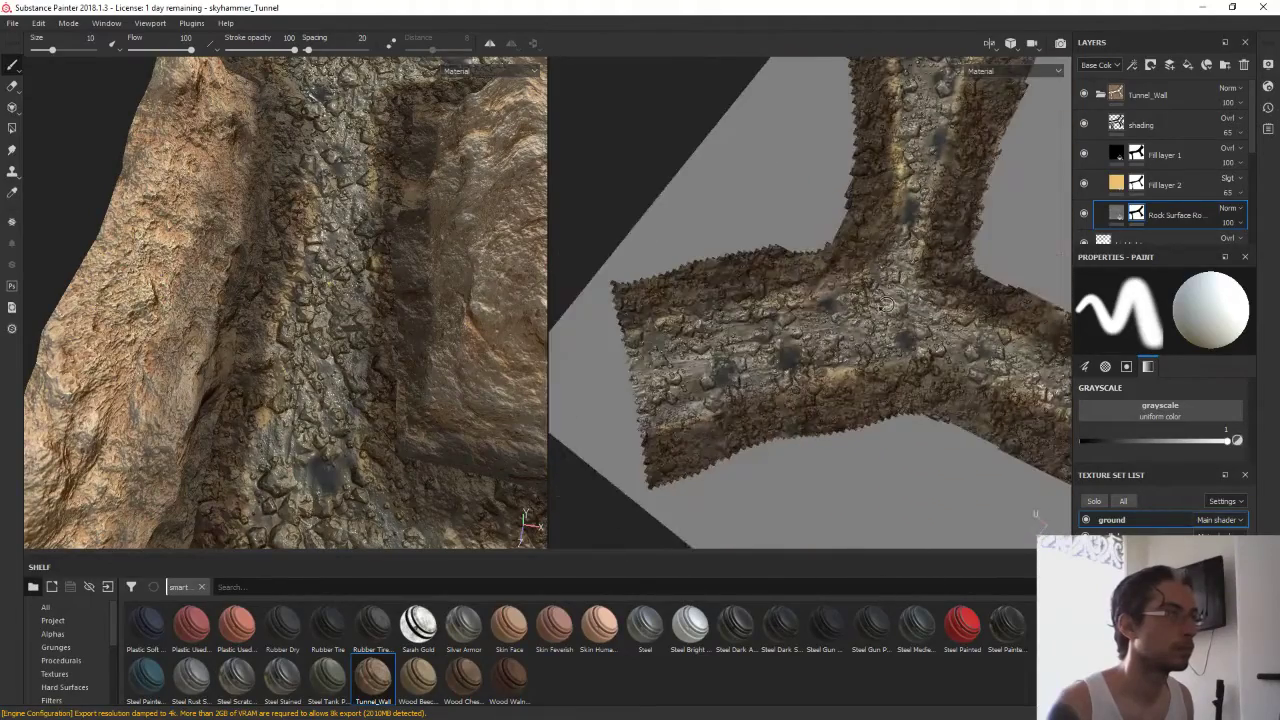
scroll(349, 325, down, 5)
mouse_move(349, 320)
alt+mouse_down()
mouse_move(313, 280)
mouse_move(295, 208)
mouse_move(366, 251)
mouse_move(357, 309)
alt+mouse_up()
scroll(313, 280, up, 5)
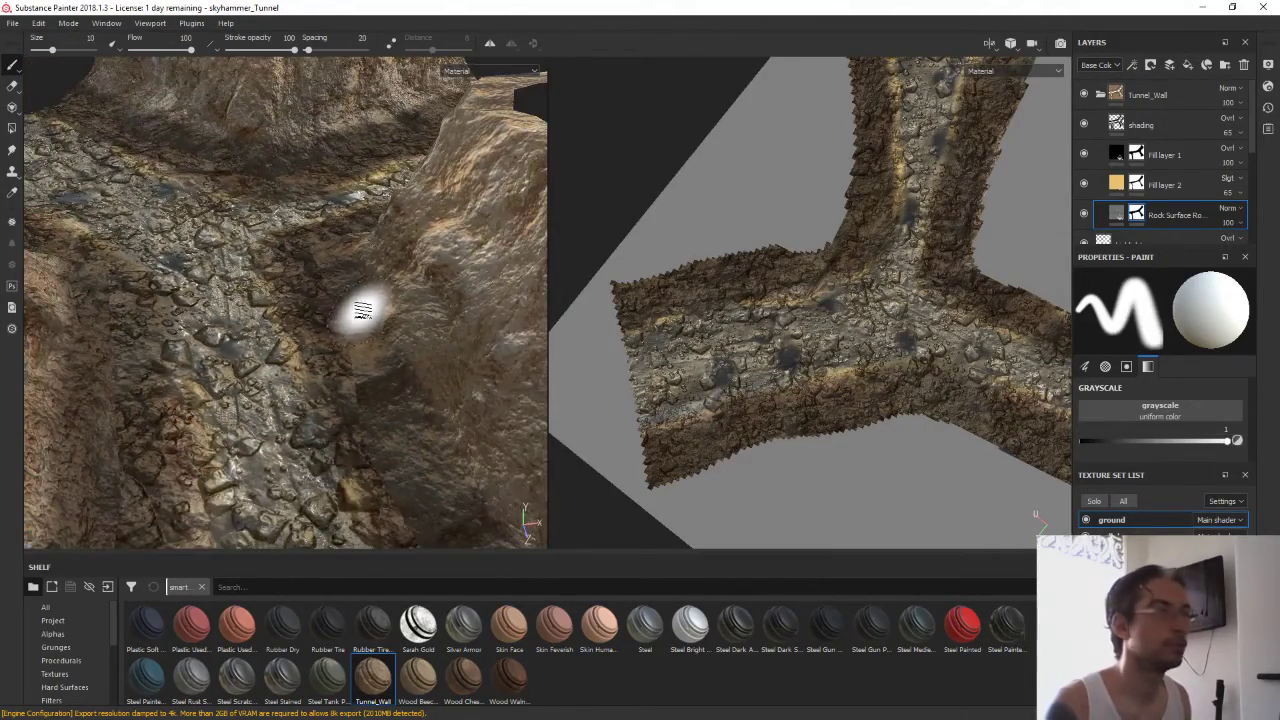
click(1100, 97)
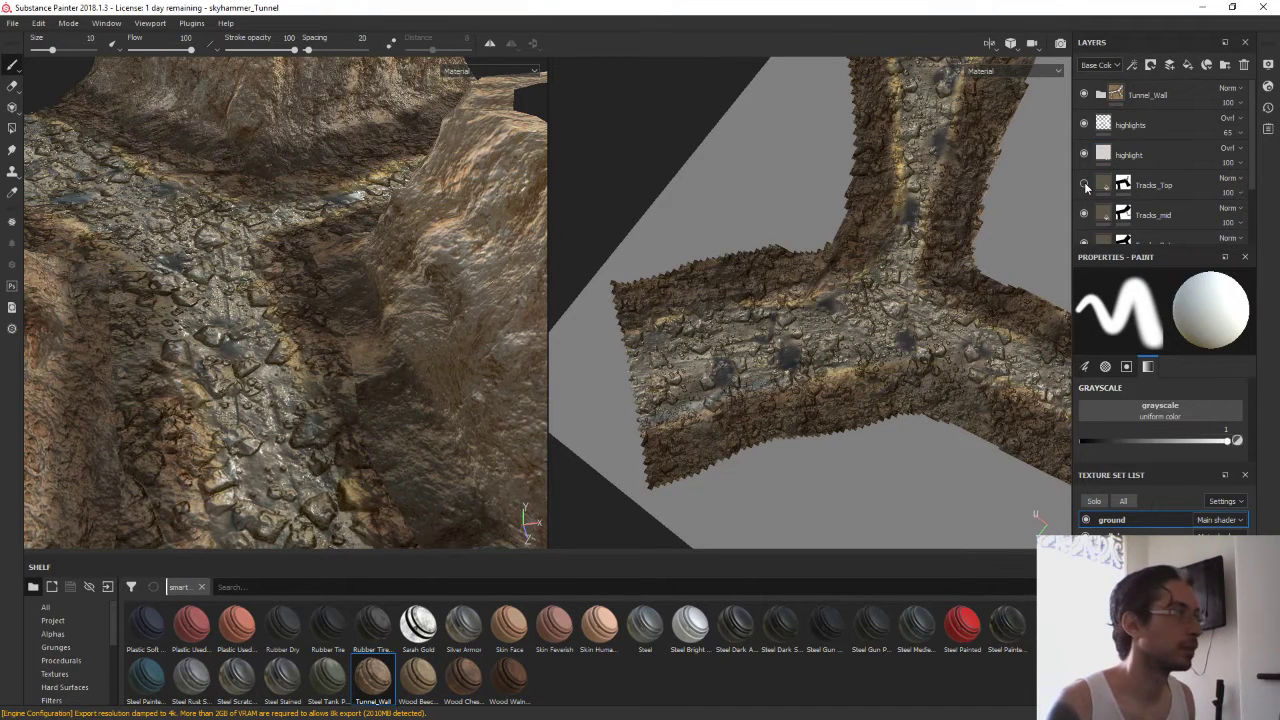
click(1085, 186)
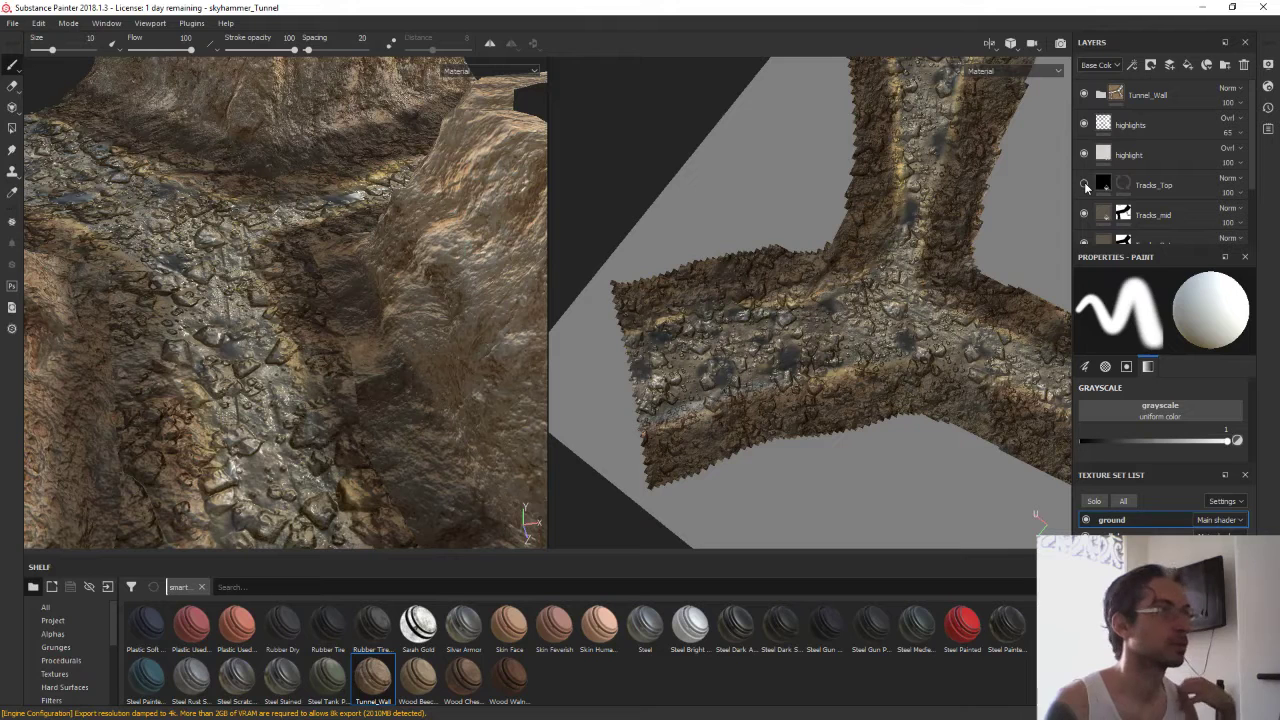
click(1085, 186)
scroll(1085, 188, down, 2)
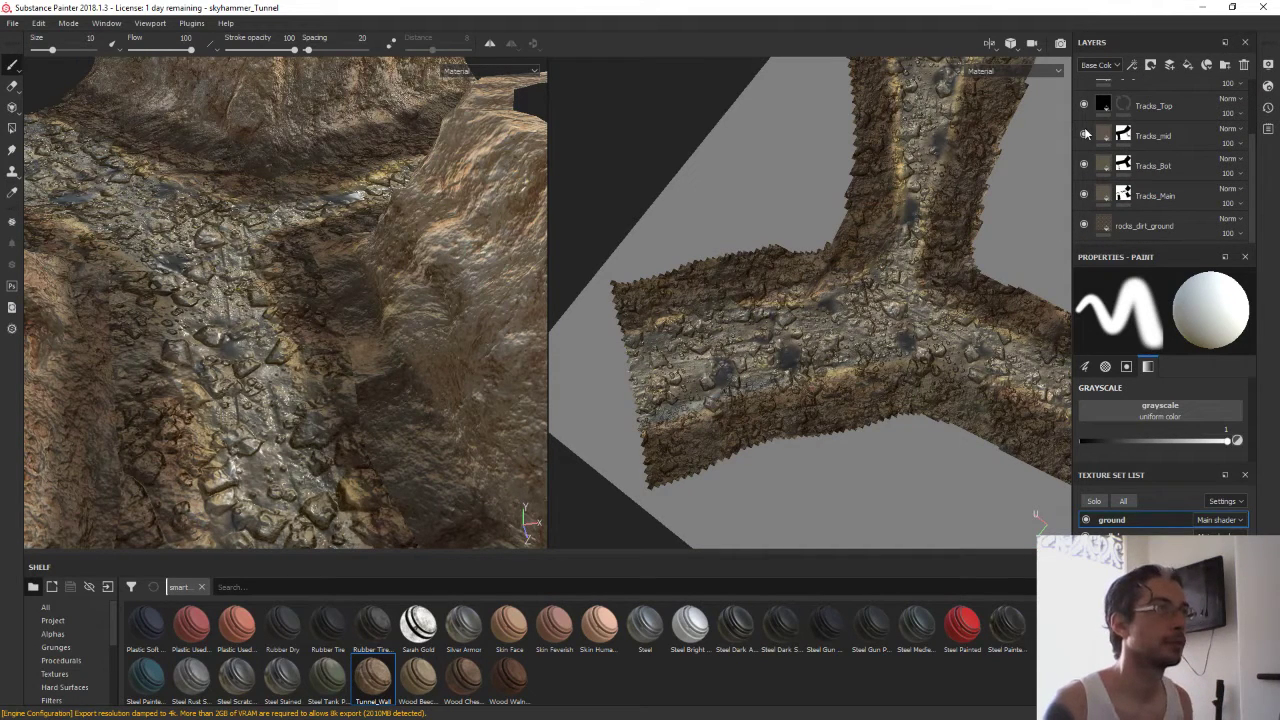
Toggle Tracks_mid and Tracks_Main to compare, then show and select rocks_dirt_ground
click(1085, 135)
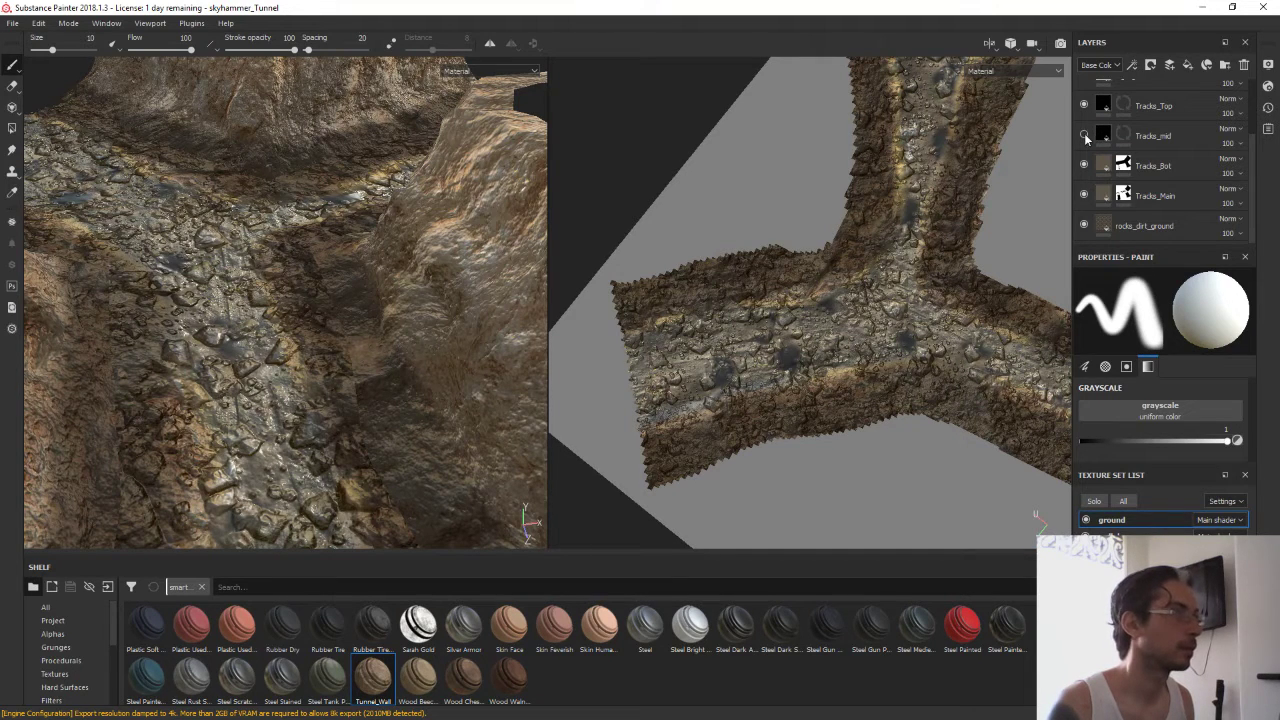
click(1085, 137)
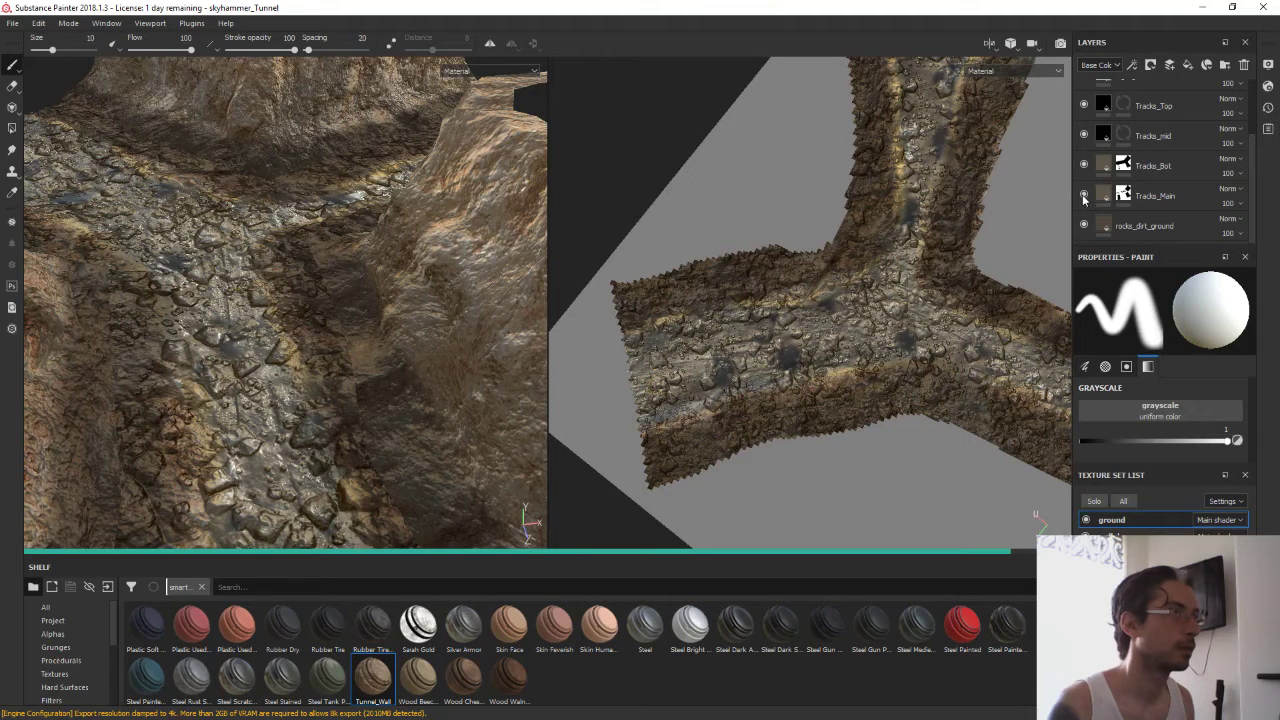
click(1084, 197)
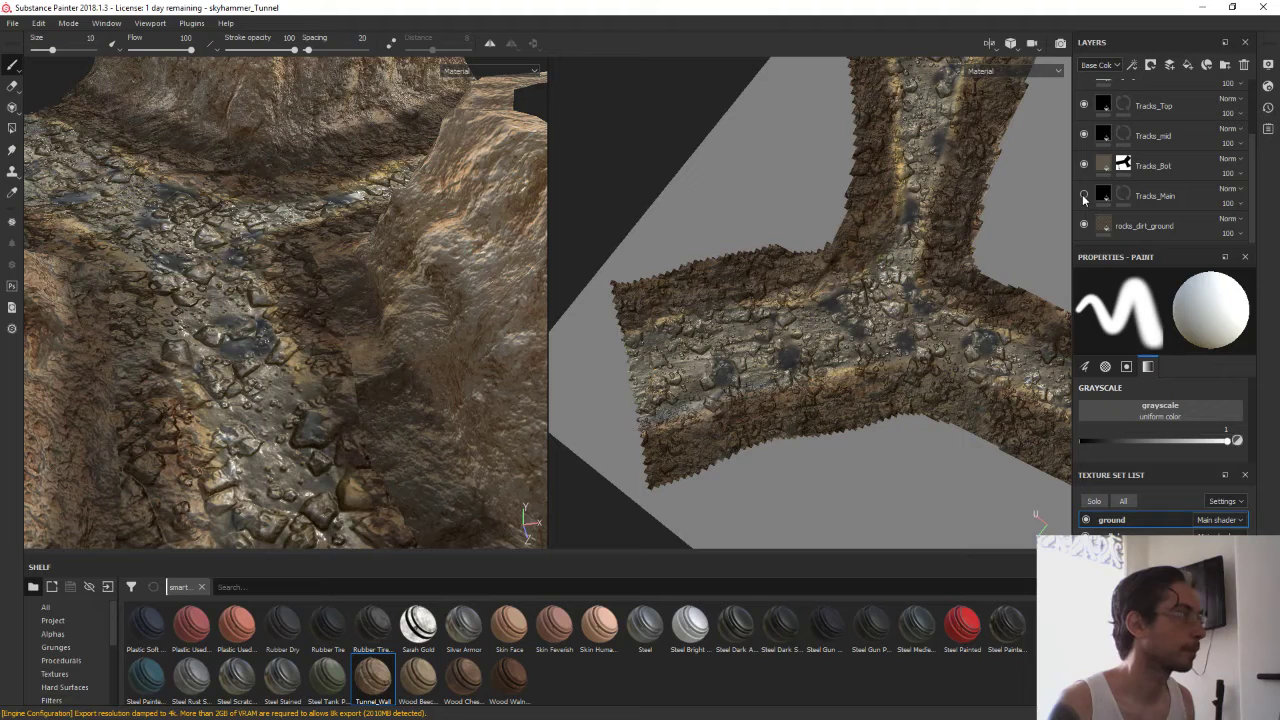
click(1084, 197)
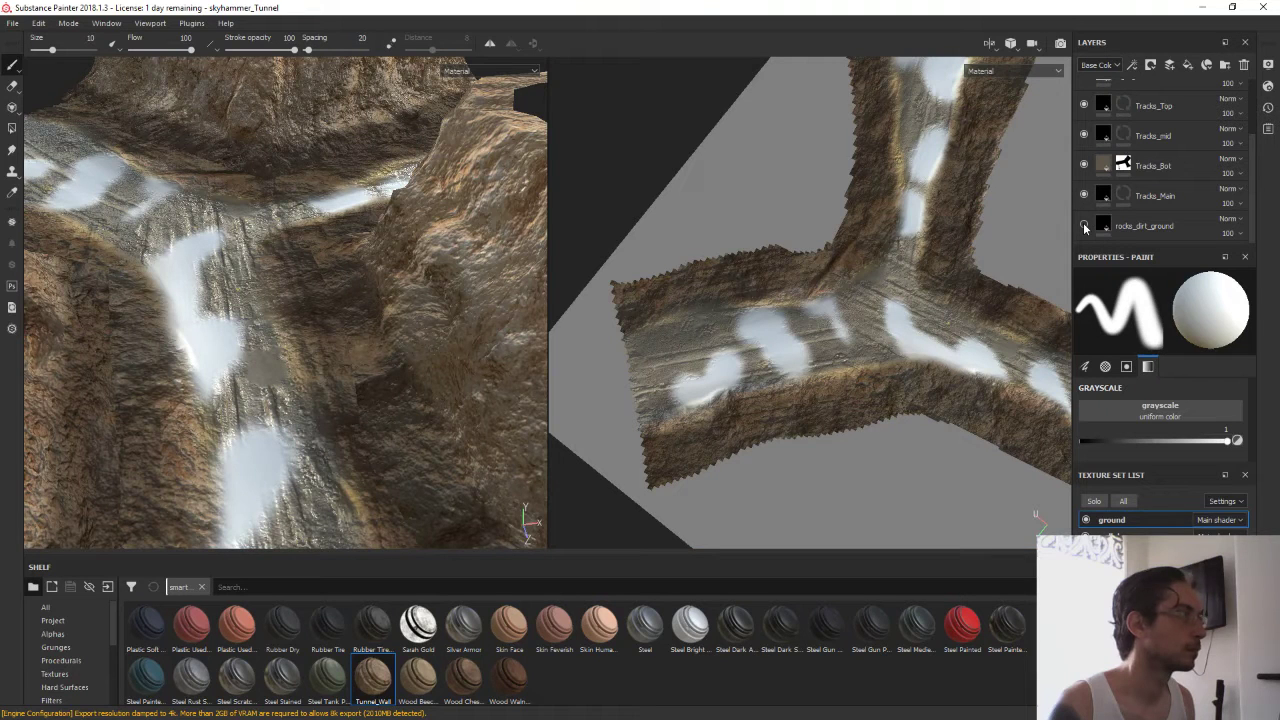
click(1084, 226)
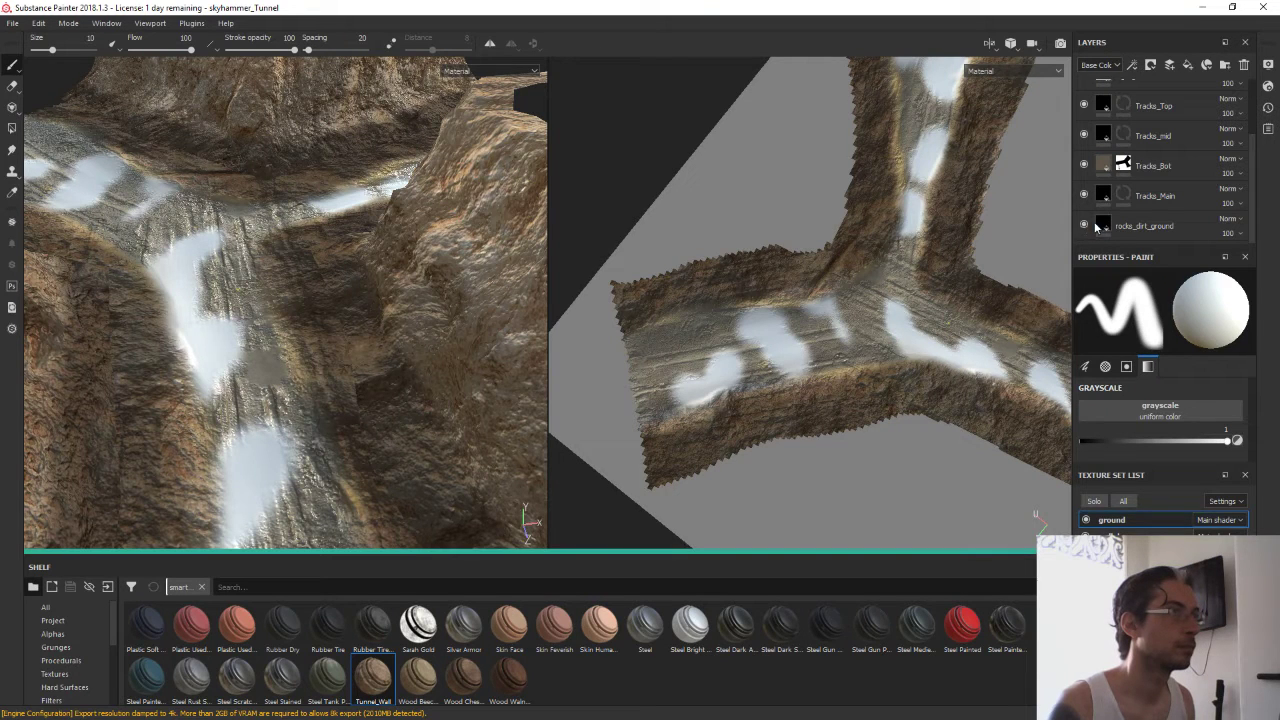
click(1104, 226)
Give rocks_dirt_ground a white mask and orbit to a top-down view of the tunnel floor
click(1107, 226)
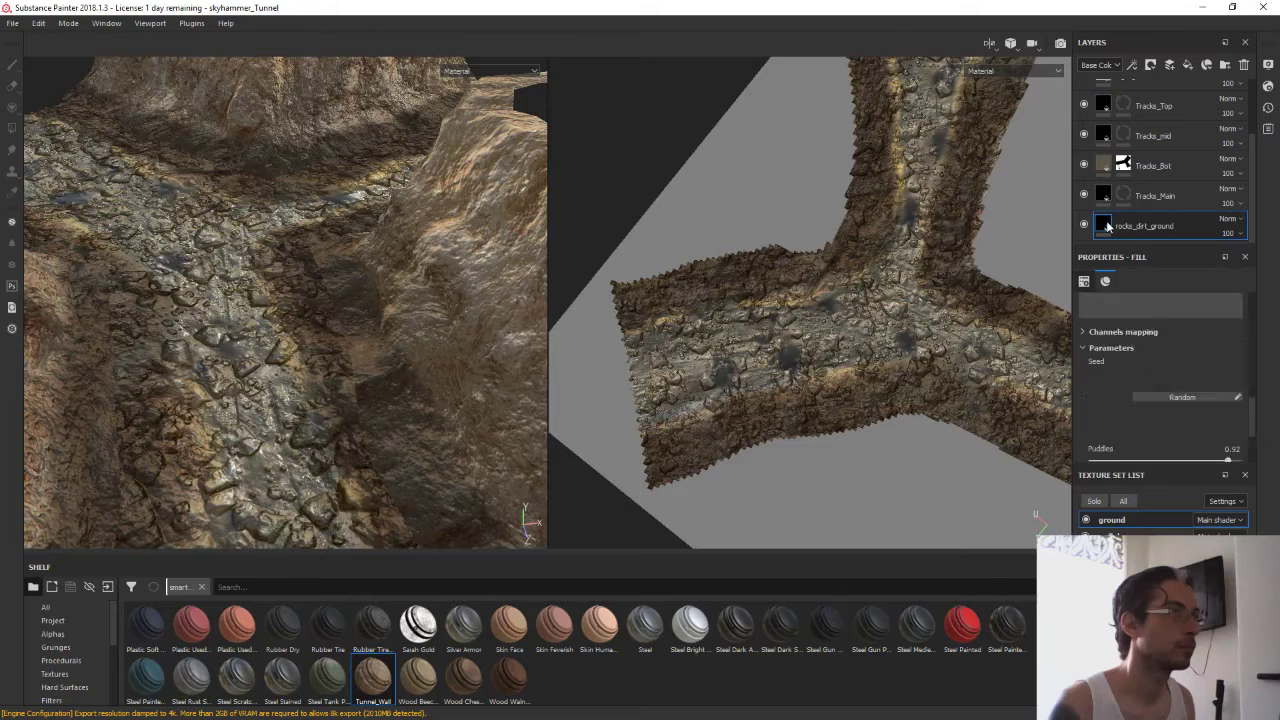
right_click(1110, 224)
key(Escape)
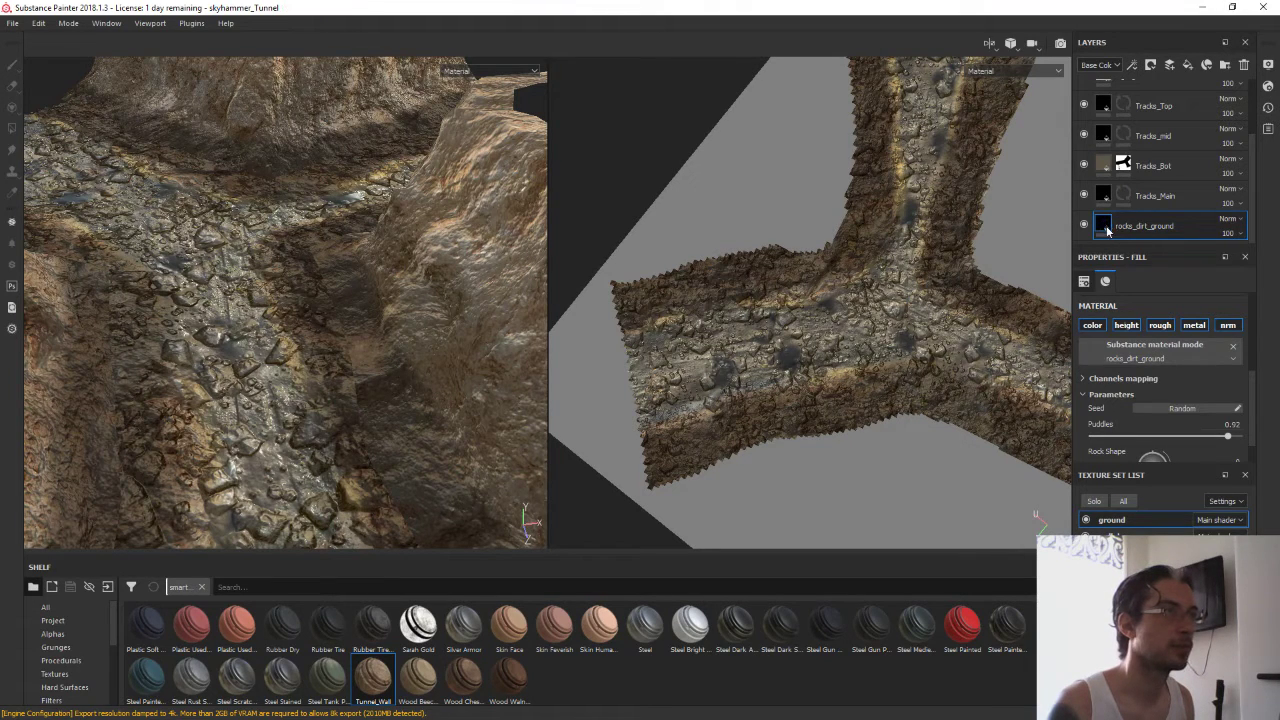
click(1107, 229)
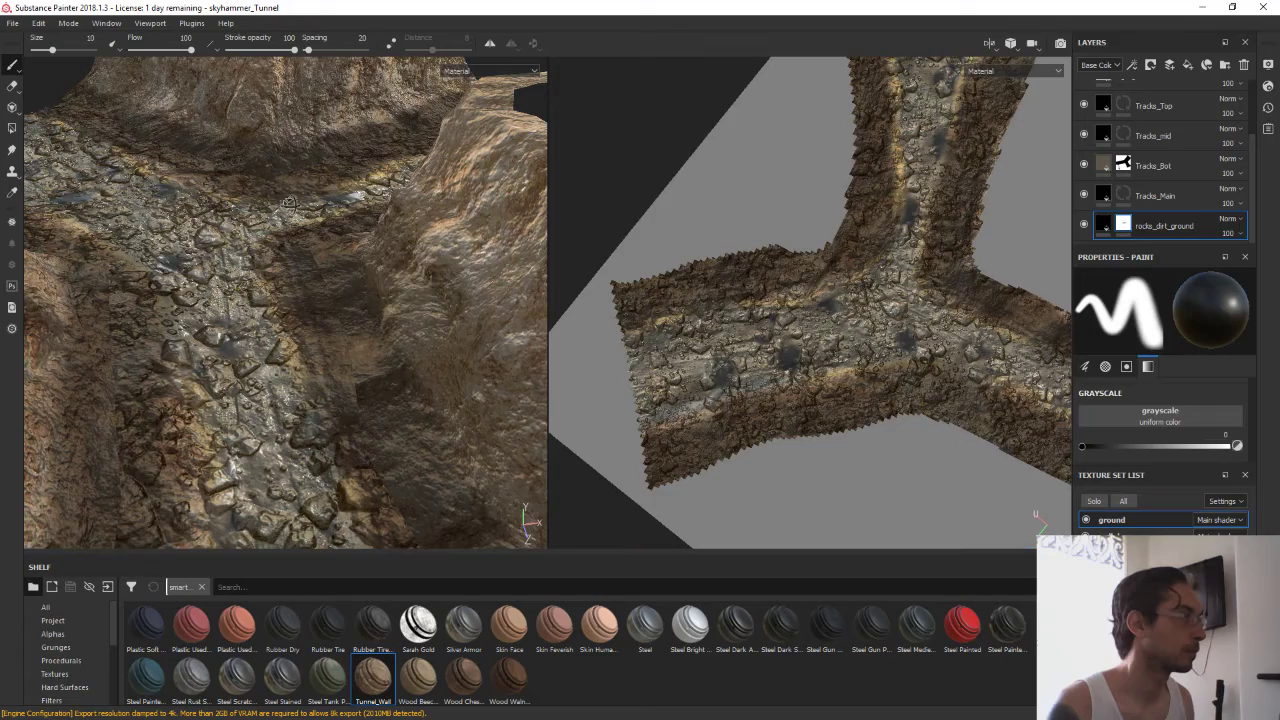
alt+drag(403, 291, 245, 220)
scroll(1170, 157, up, 3)
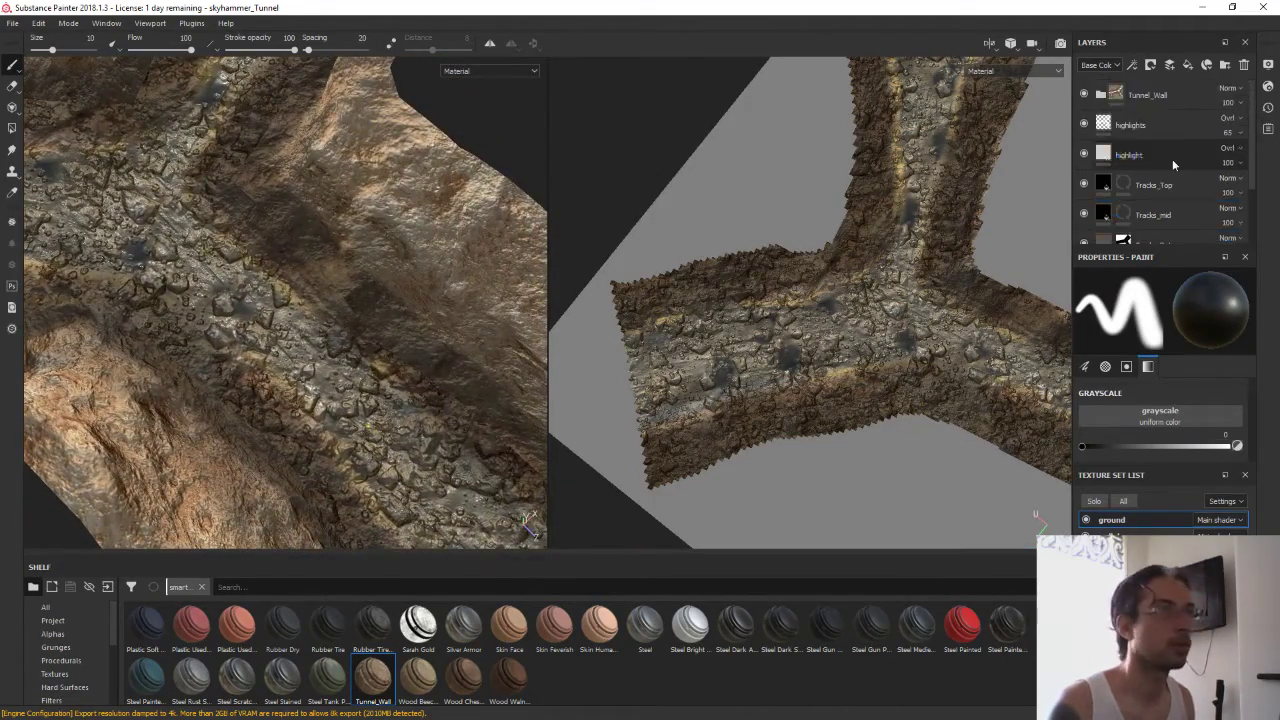
Turn off Tunnel_Wall and Tracks_Main, then orbit to view the exposed floor edge from the side
click(1084, 93)
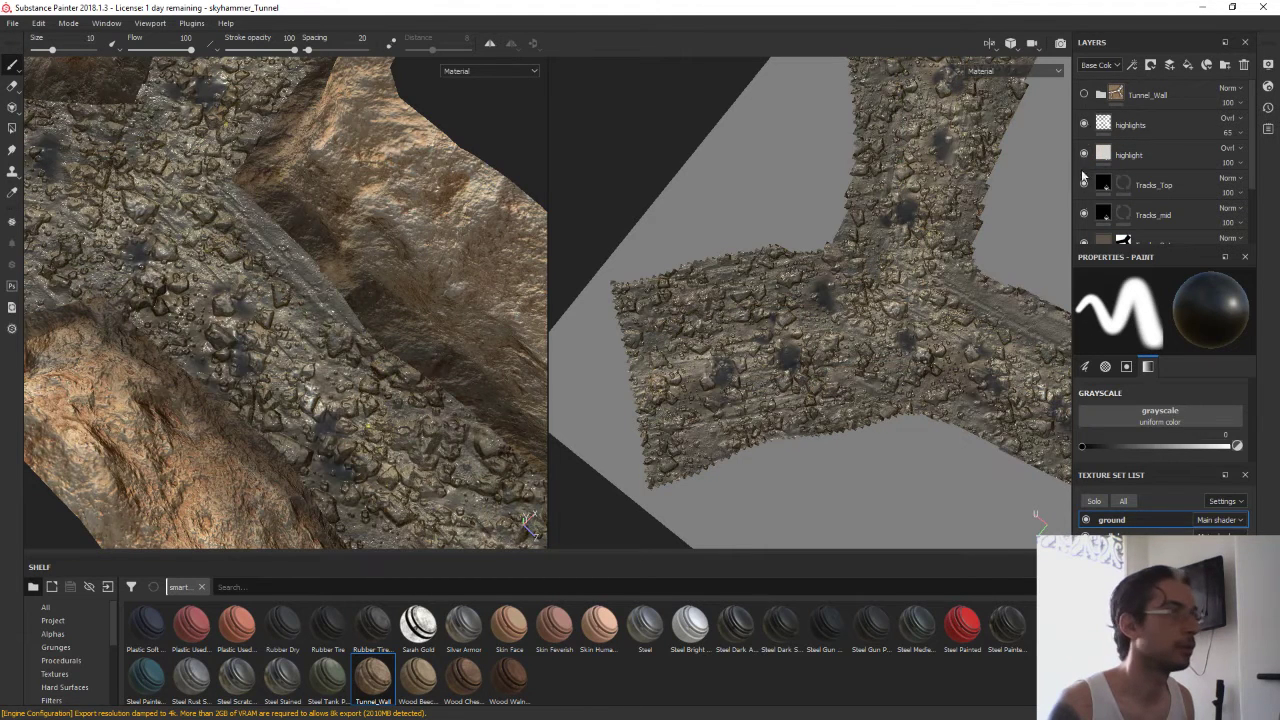
scroll(1165, 160, down, 3)
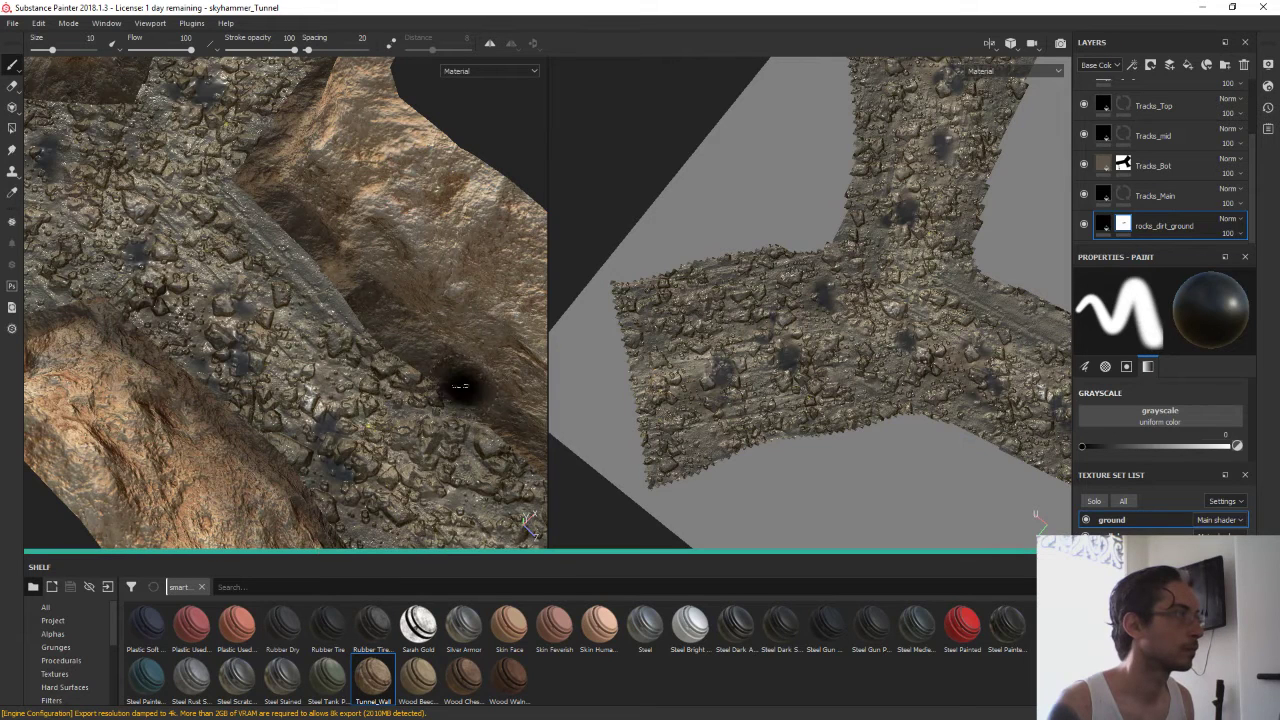
click(1084, 195)
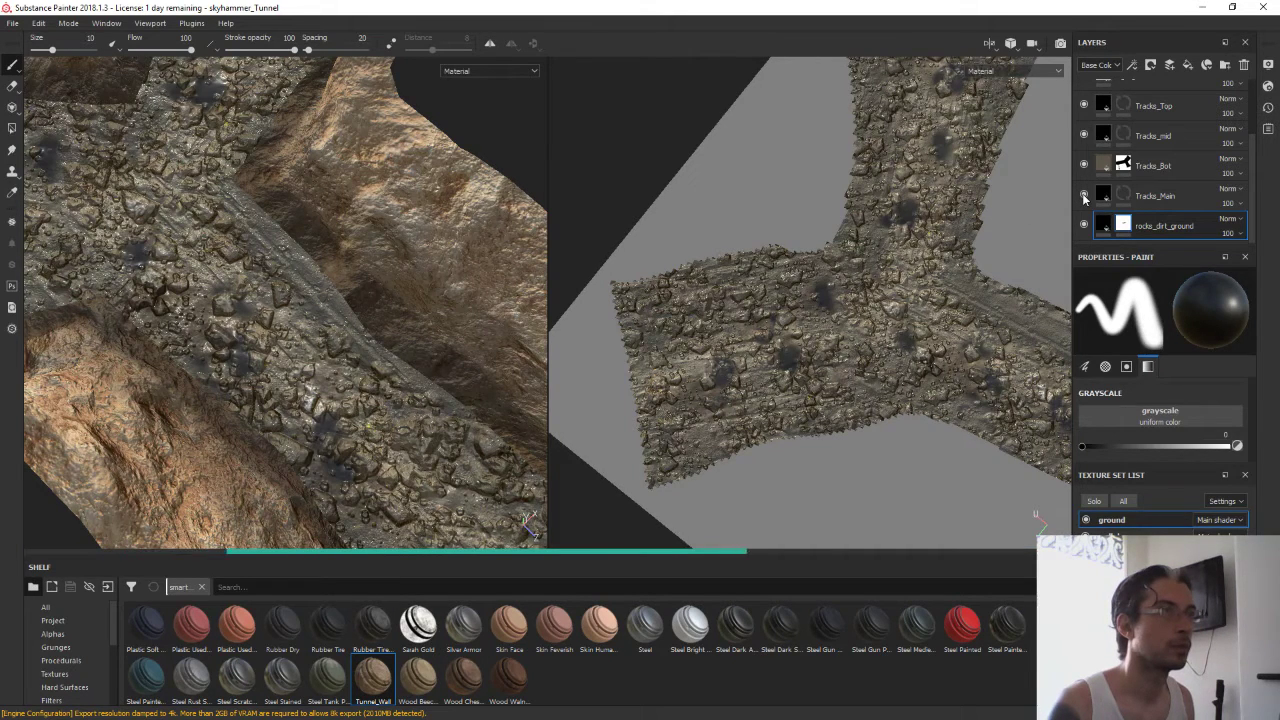
click(1084, 196)
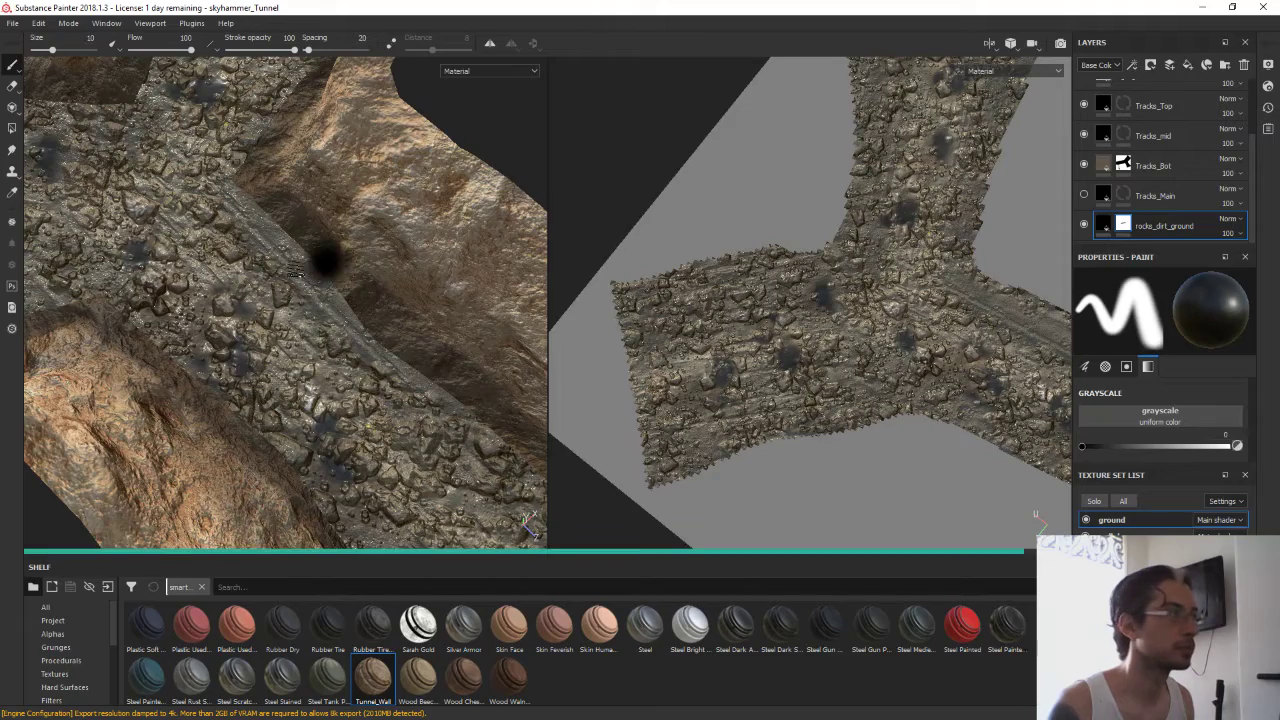
mouse_move(323, 269)
alt+mouse_down()
mouse_move(166, 336)
mouse_move(229, 286)
mouse_move(278, 300)
alt+mouse_up()
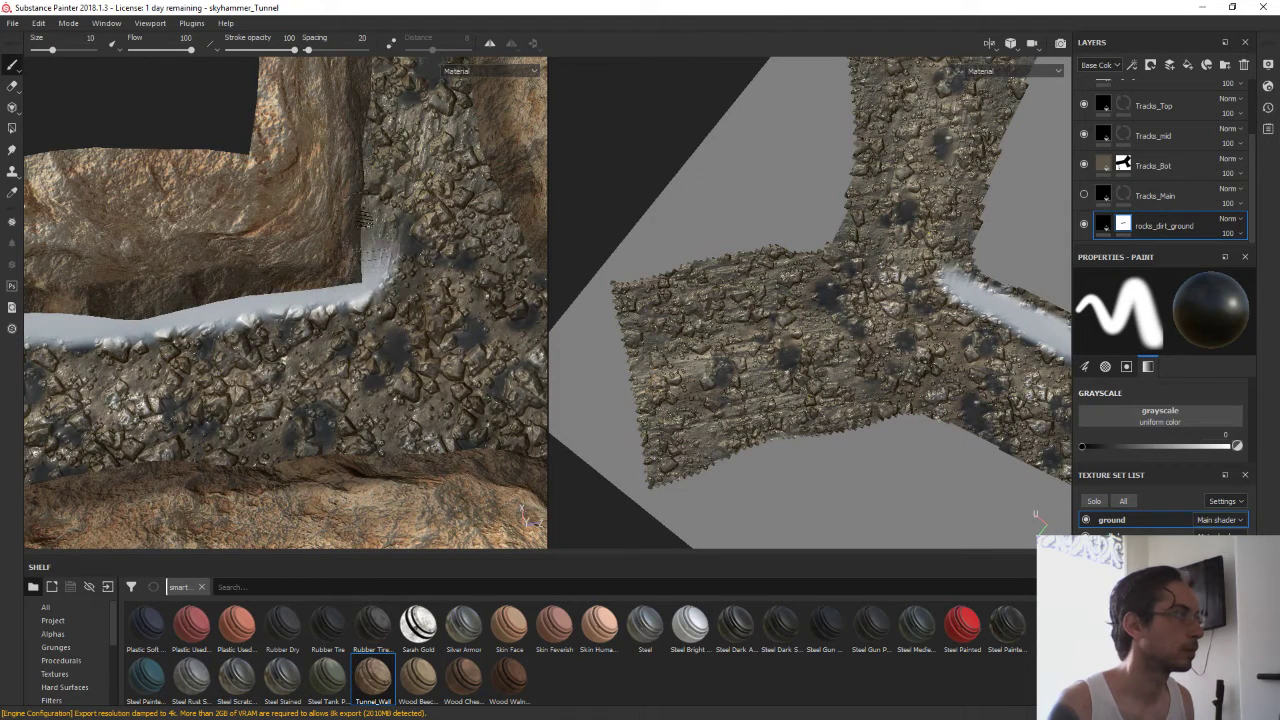
Paint the rocks_dirt_ground mask out along the lower and other tunnel strip edges in the 2D view
mouse_move(375, 167)
alt+mouse_down()
mouse_move(126, 206)
mouse_move(215, 278)
alt+mouse_up()
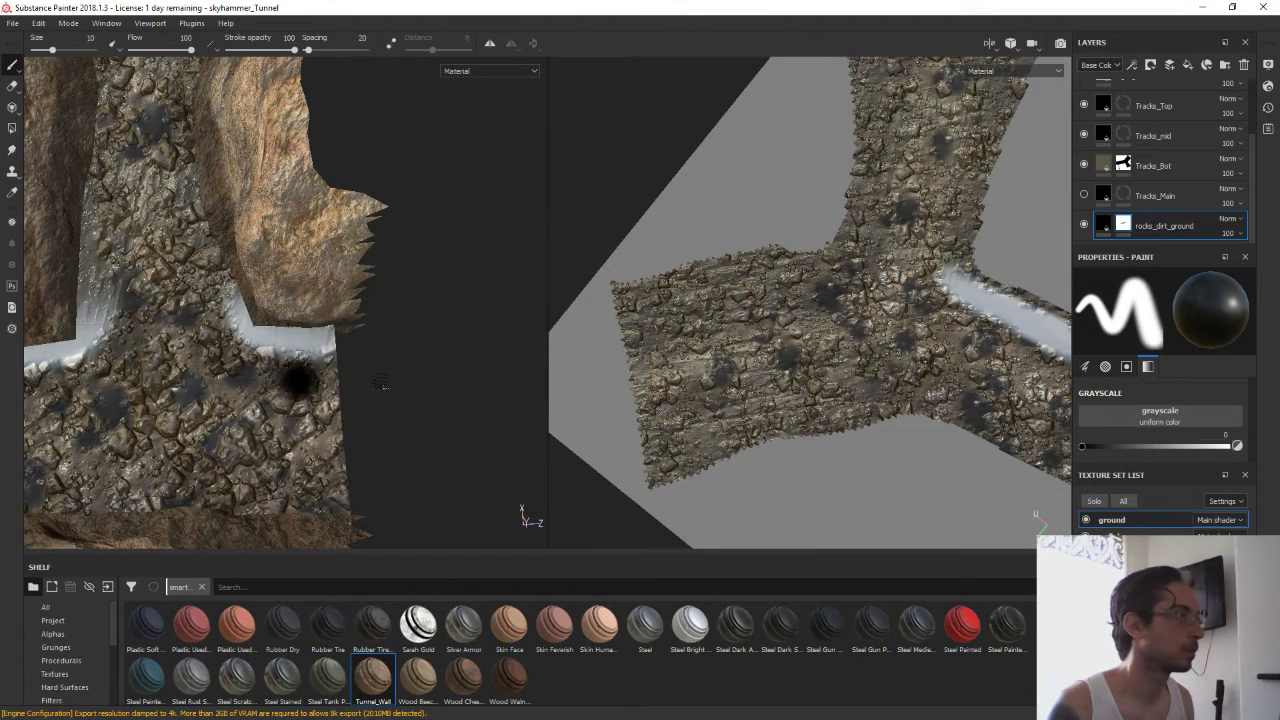
middle_drag(929, 300, 629, 173)
scroll(629, 173, down, 1)
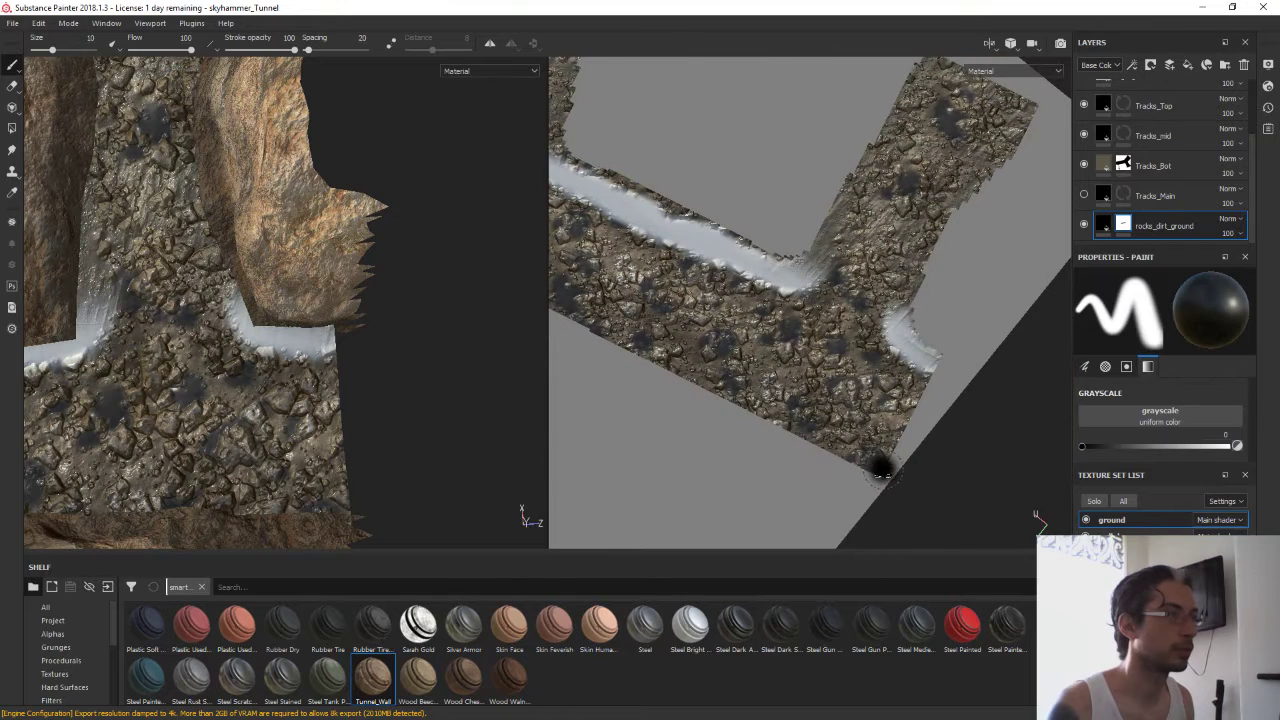
drag(790, 430, 618, 340)
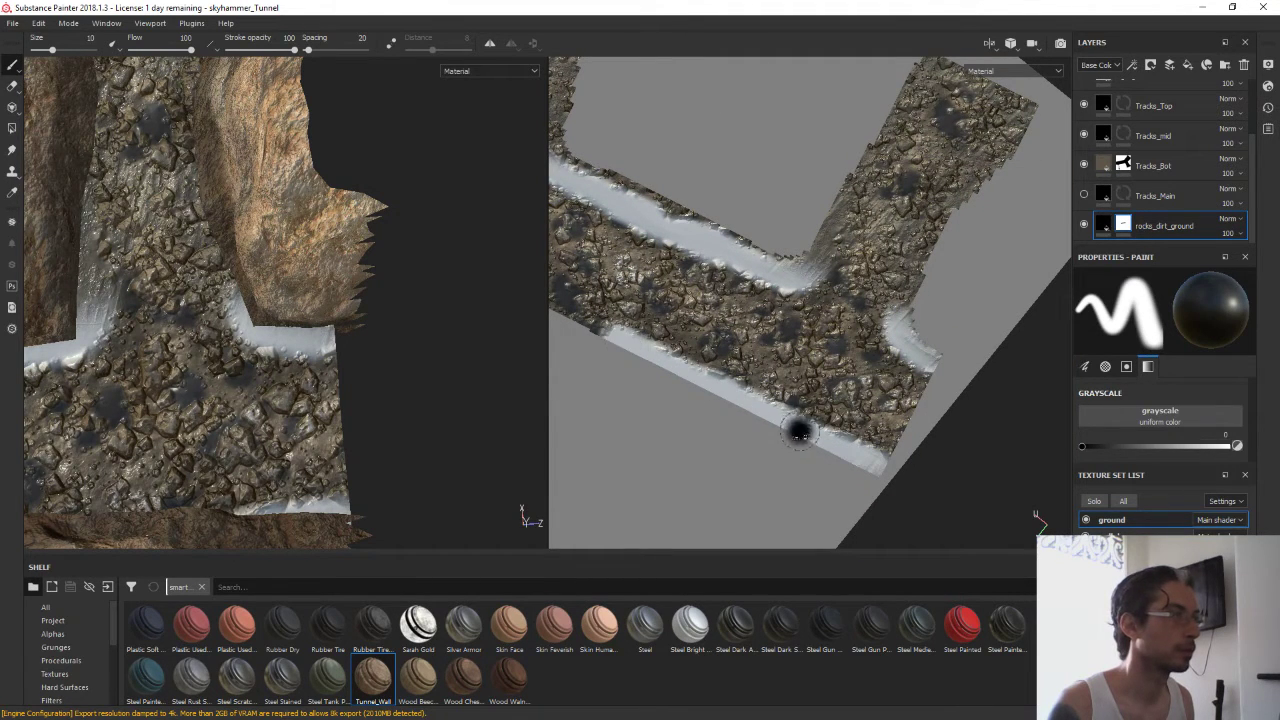
mouse_move(794, 431)
mouse_down()
mouse_move(757, 397)
mouse_move(831, 431)
mouse_up()
mouse_move(420, 270)
middle_down()
mouse_move(450, 257)
mouse_move(457, 323)
middle_up()
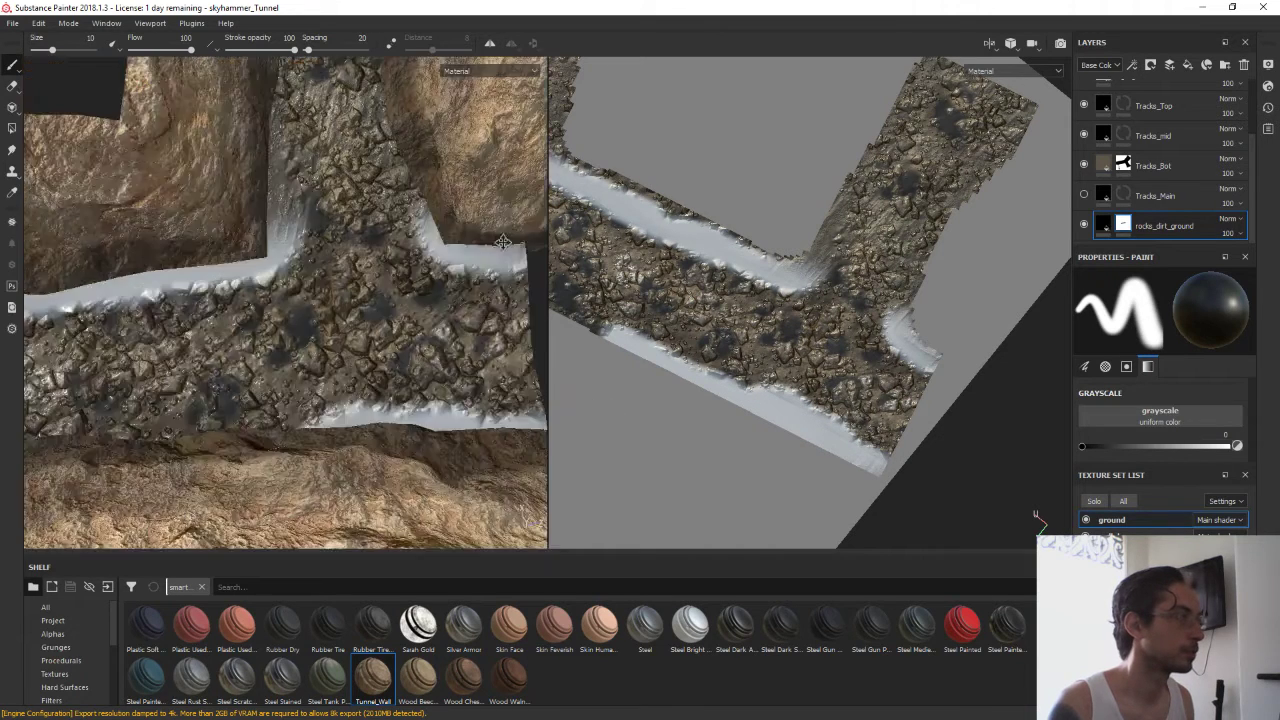
scroll(457, 323, up, 2)
mouse_move(475, 370)
mouse_down()
mouse_move(365, 362)
mouse_move(171, 380)
mouse_move(522, 307)
mouse_move(345, 356)
mouse_move(310, 398)
mouse_move(300, 448)
mouse_move(413, 298)
mouse_move(329, 423)
mouse_up()
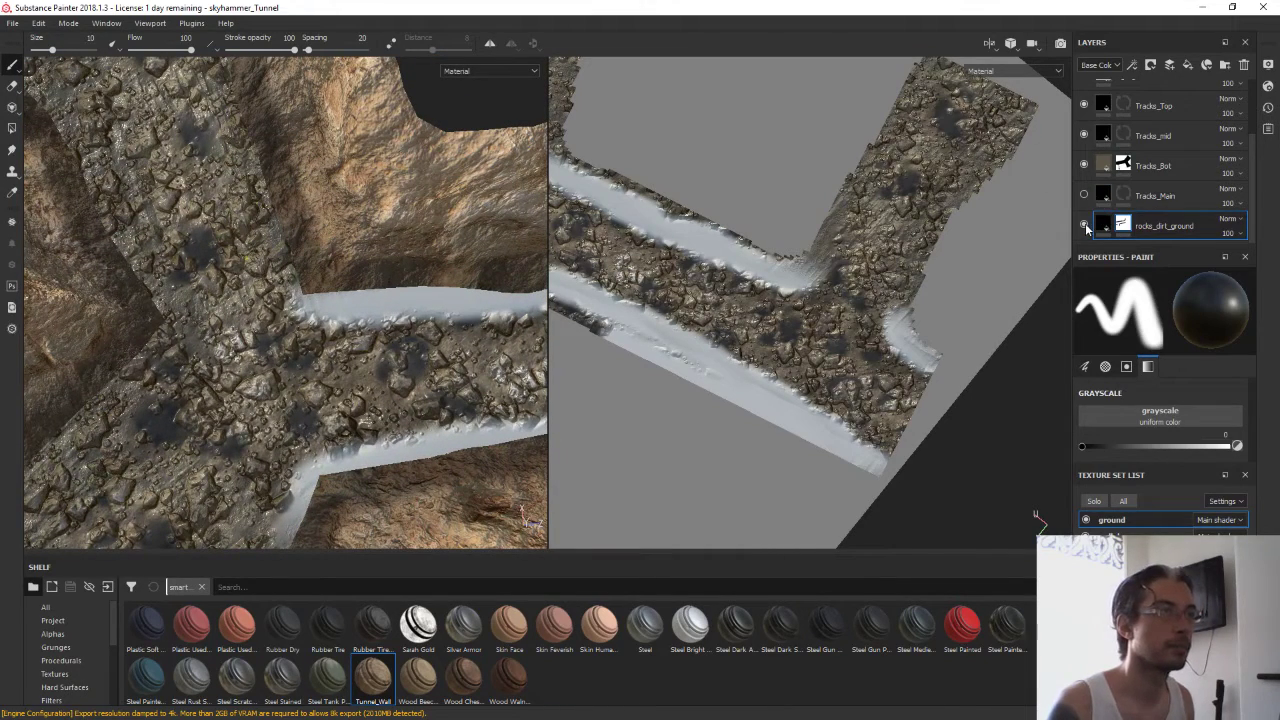
Dab a few dark mask spots onto the rock surface and tunnel wall in the 3D view
mouse_move(330, 300)
alt+mouse_down()
mouse_move(428, 133)
mouse_move(415, 182)
alt+mouse_up()
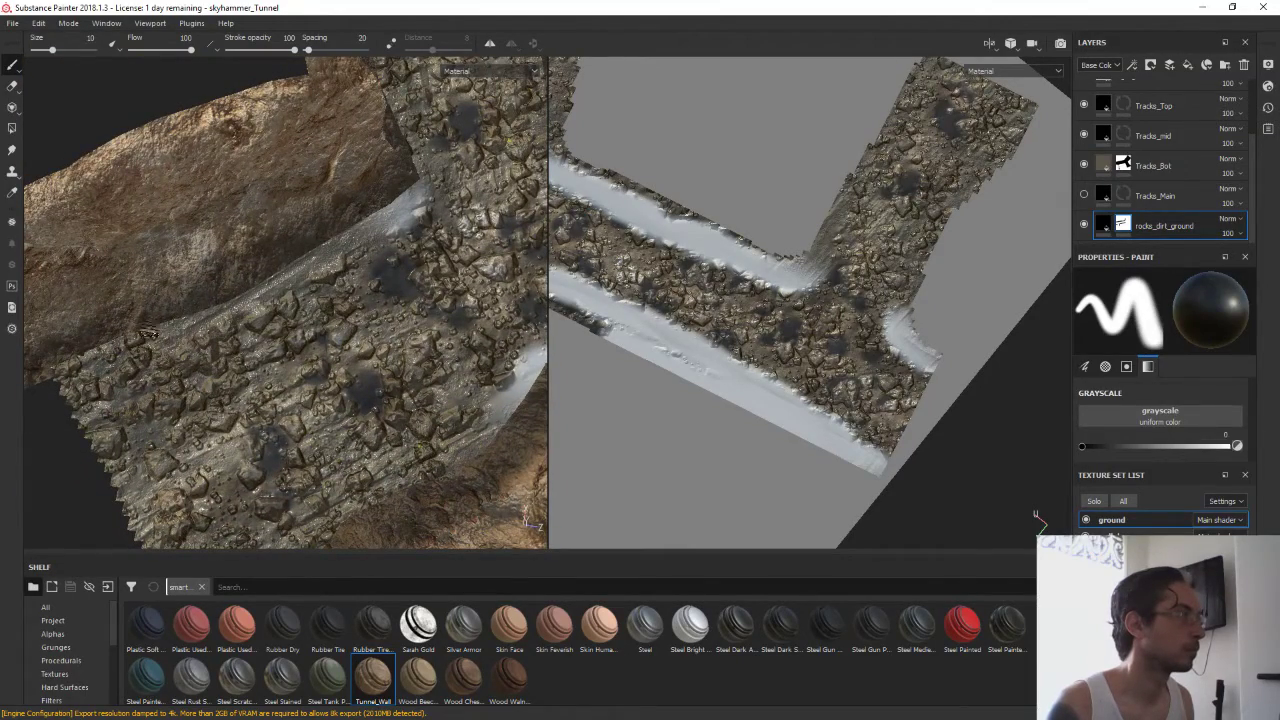
click(358, 364)
mouse_move(358, 364)
alt+mouse_down()
mouse_move(485, 384)
mouse_move(500, 343)
alt+mouse_up()
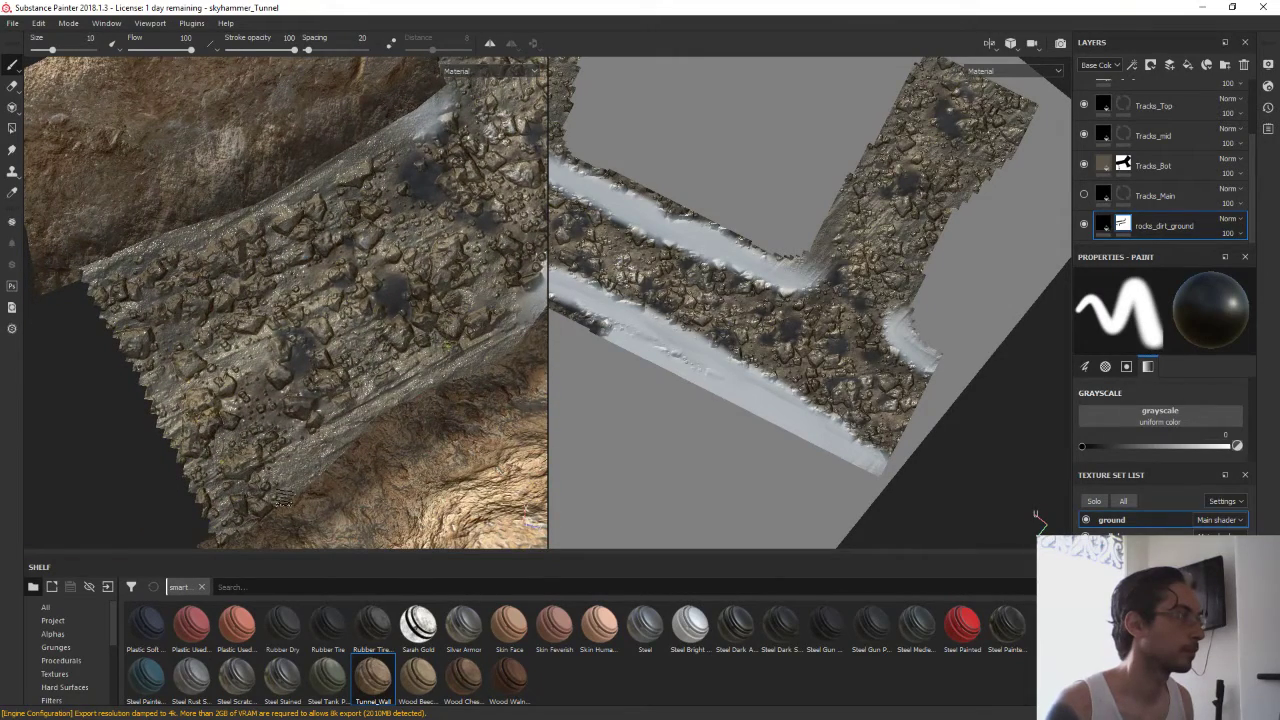
click(478, 160)
alt+drag(466, 170, 371, 337)
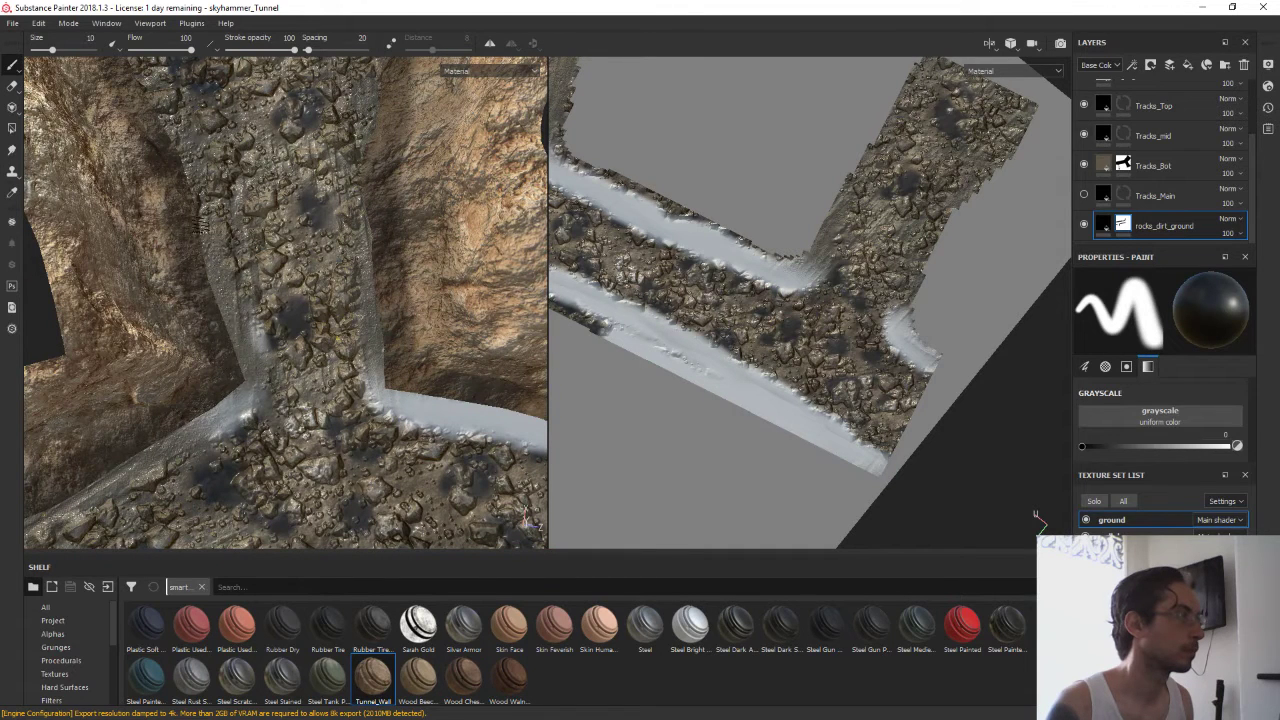
click(370, 138)
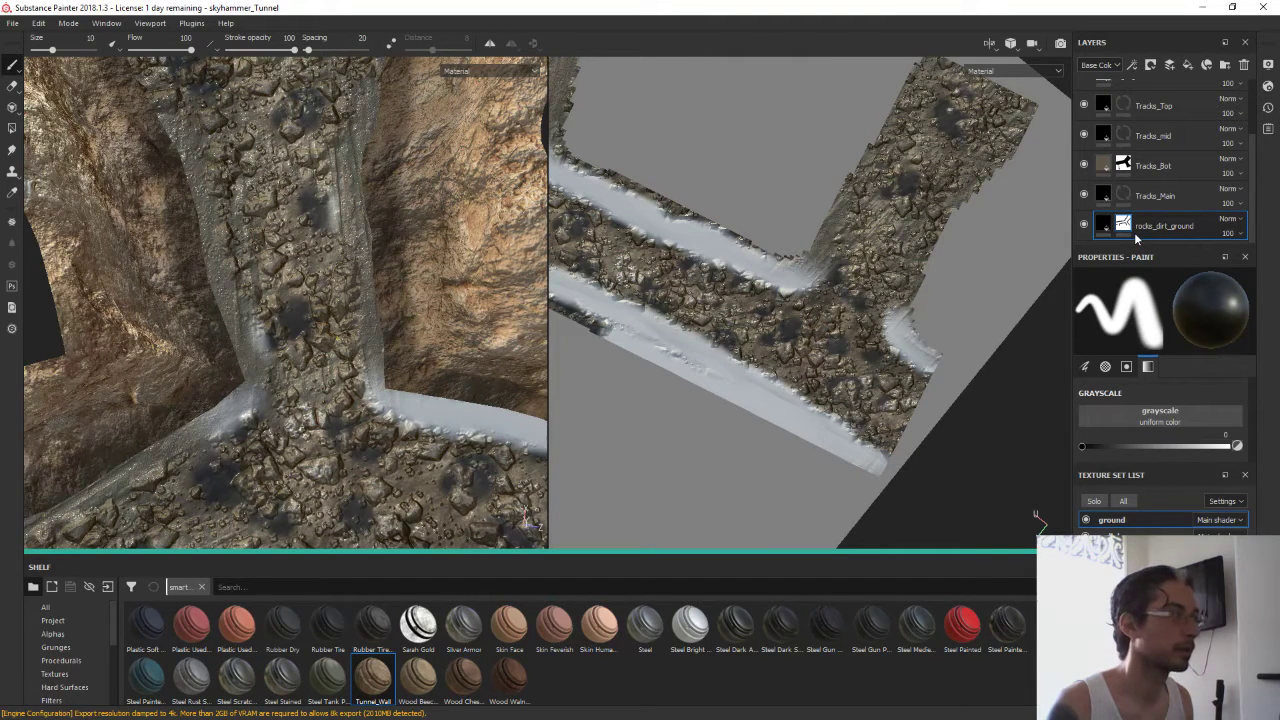
scroll(1120, 200, up, 3)
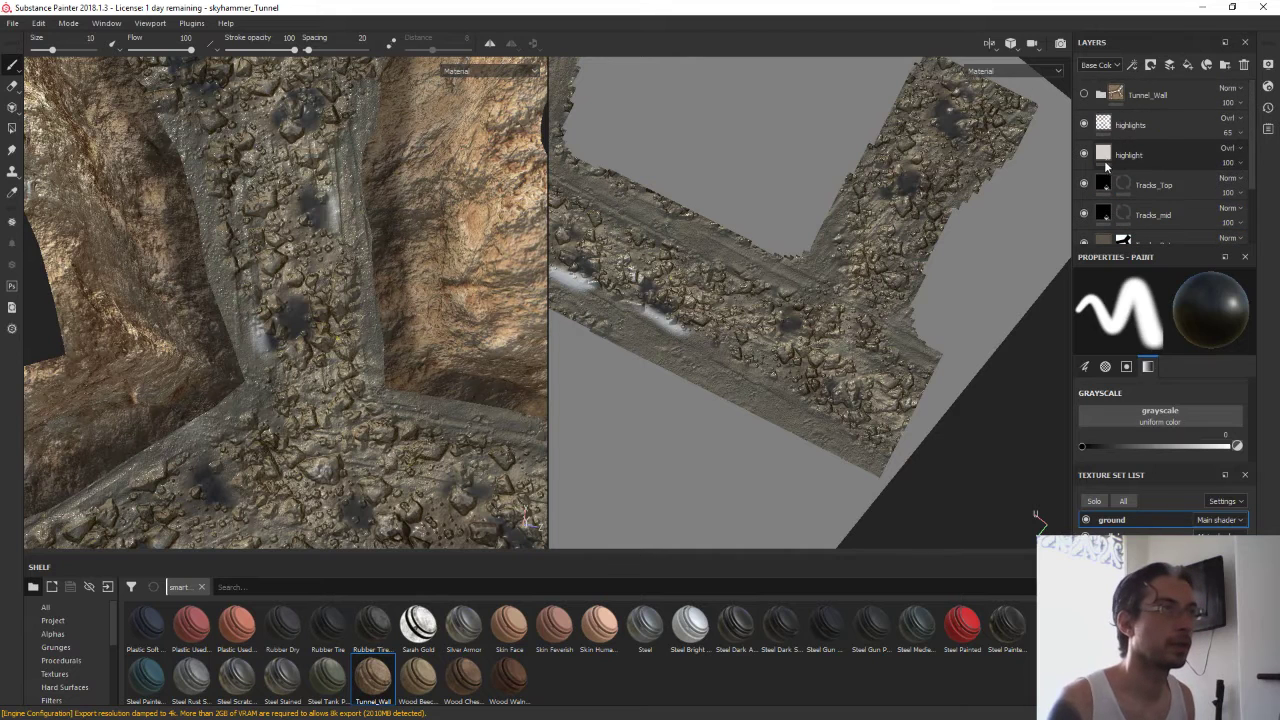
Turn Tunnel_Wall back on, orbit the junction, and toggle its visibility to compare the reworked ground
click(1084, 94)
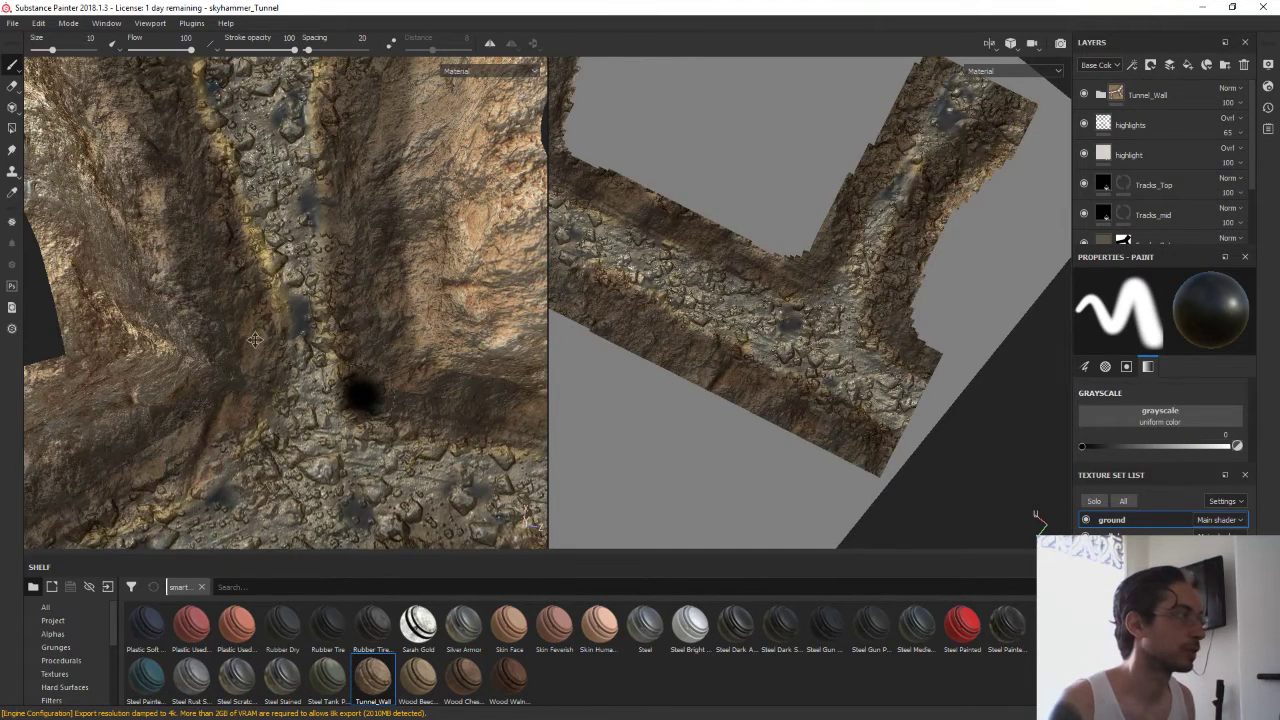
alt+drag(255, 340, 337, 380)
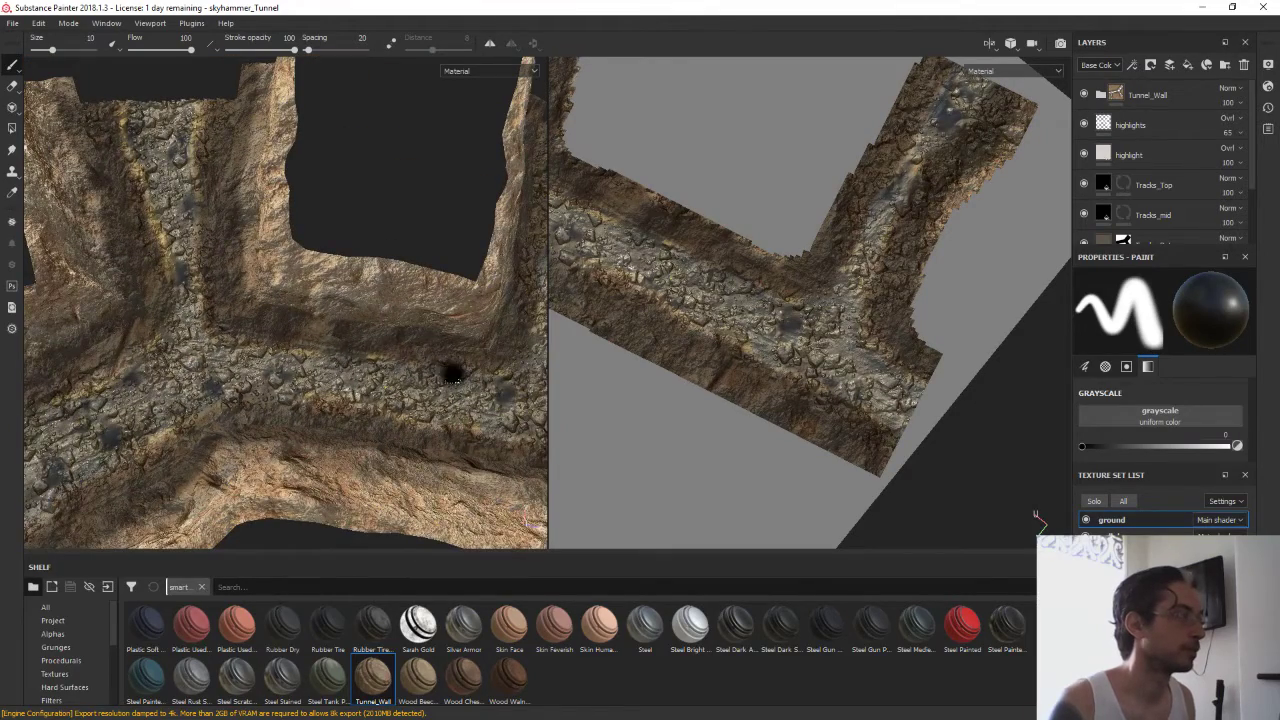
mouse_move(452, 375)
alt+mouse_down()
mouse_move(271, 323)
mouse_move(360, 315)
alt+mouse_up()
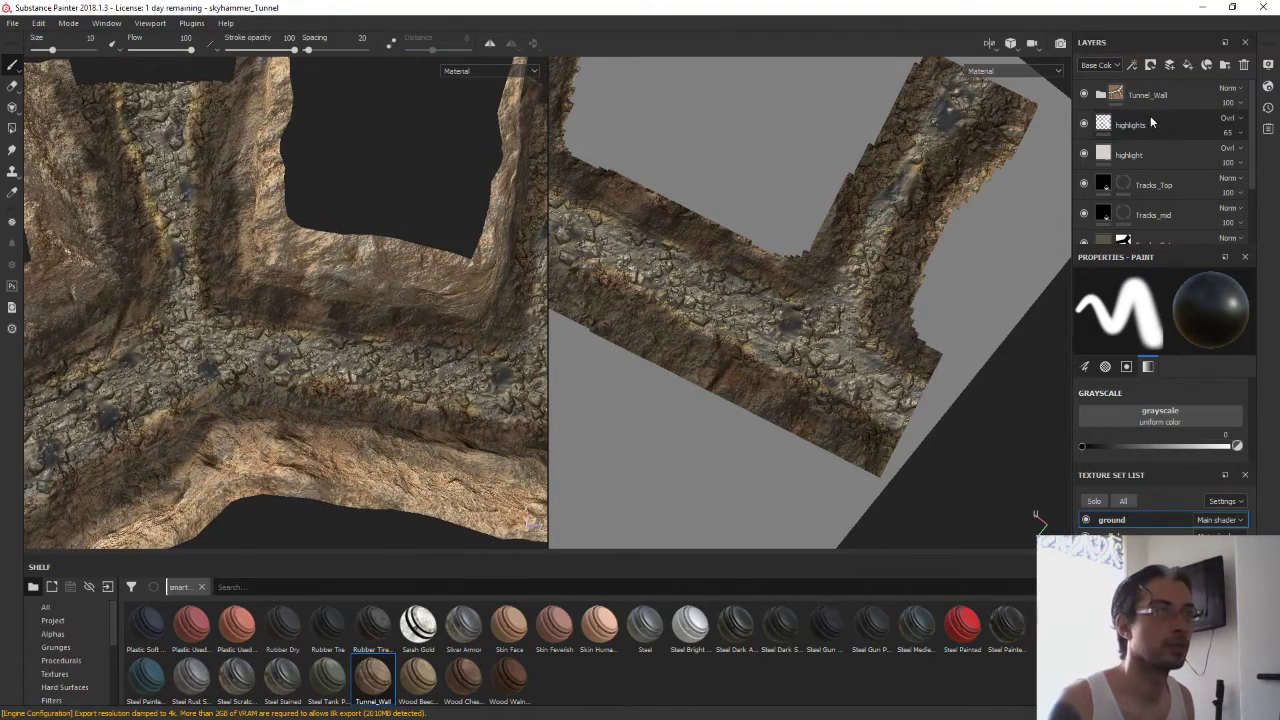
click(1084, 94)
click(1084, 94)
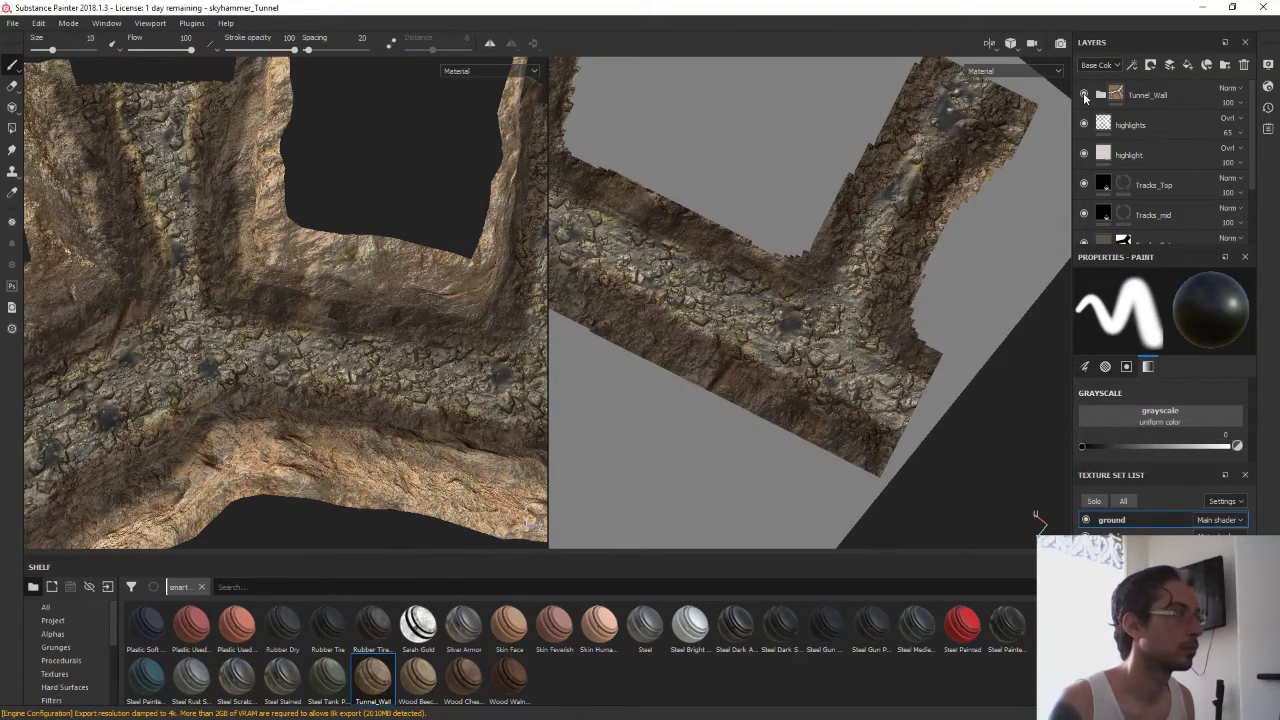
click(1084, 94)
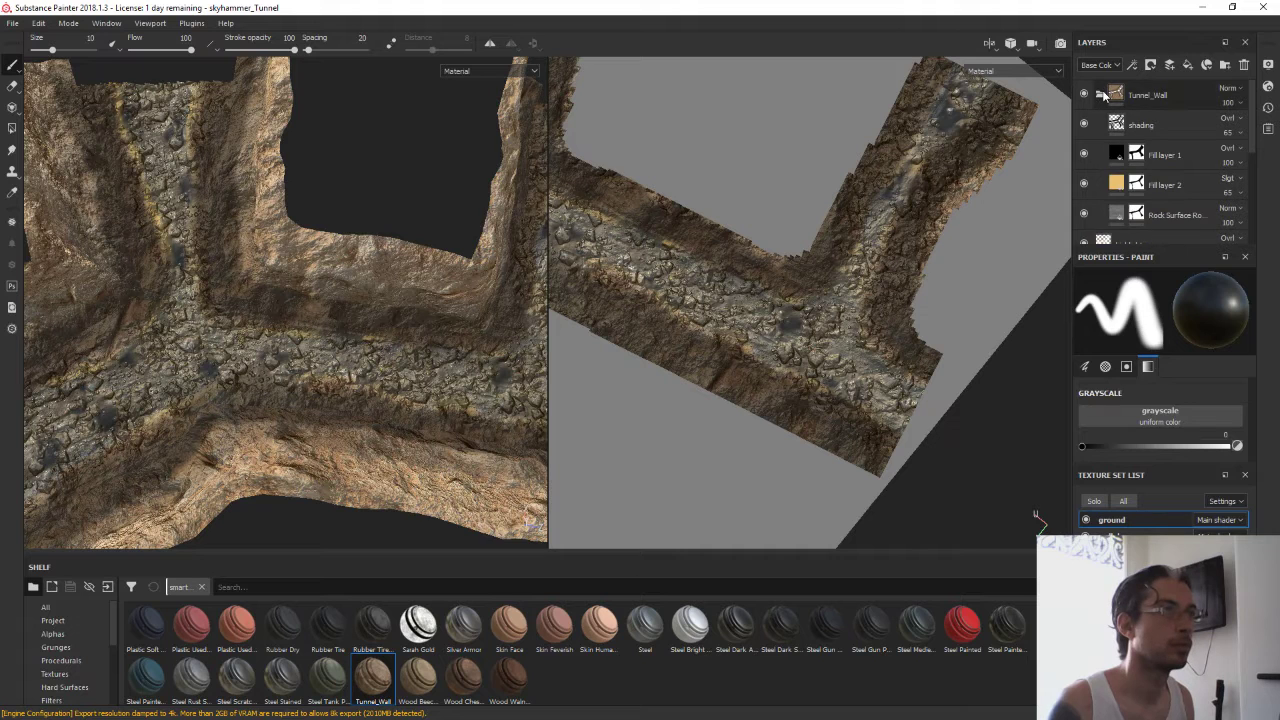
click(1084, 94)
click(1084, 94)
click(1084, 94)
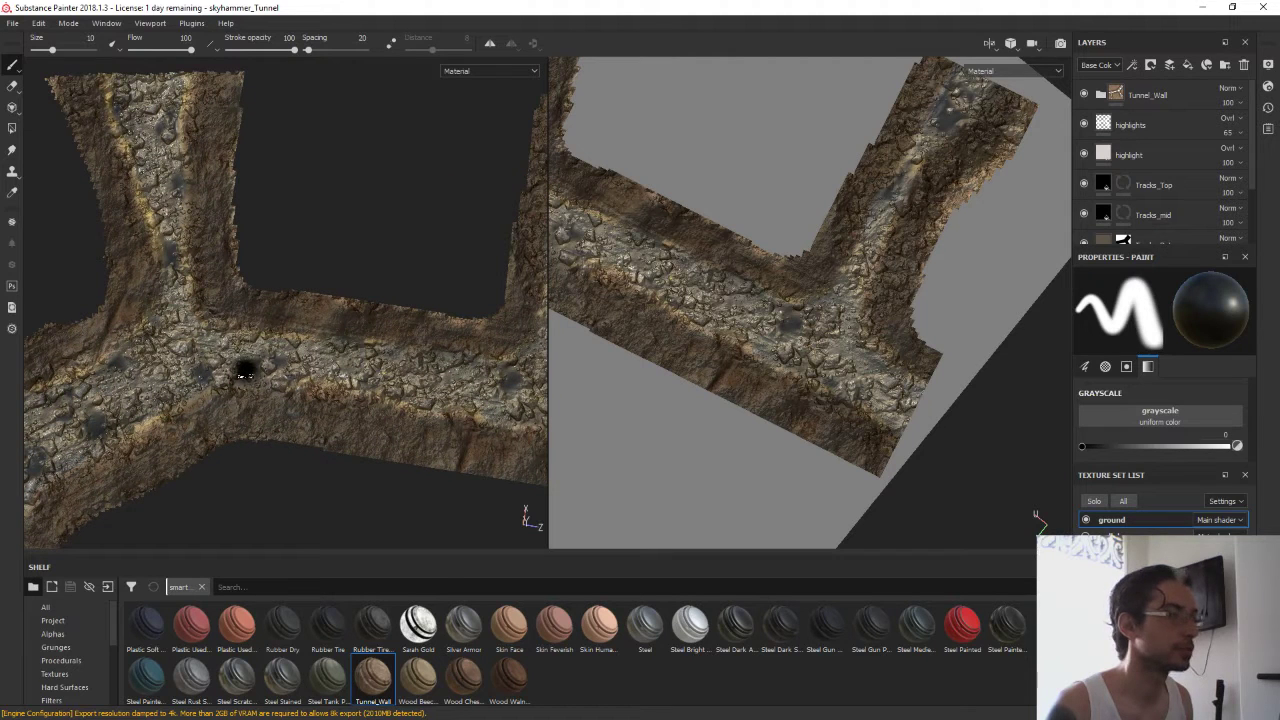
click(12, 22)
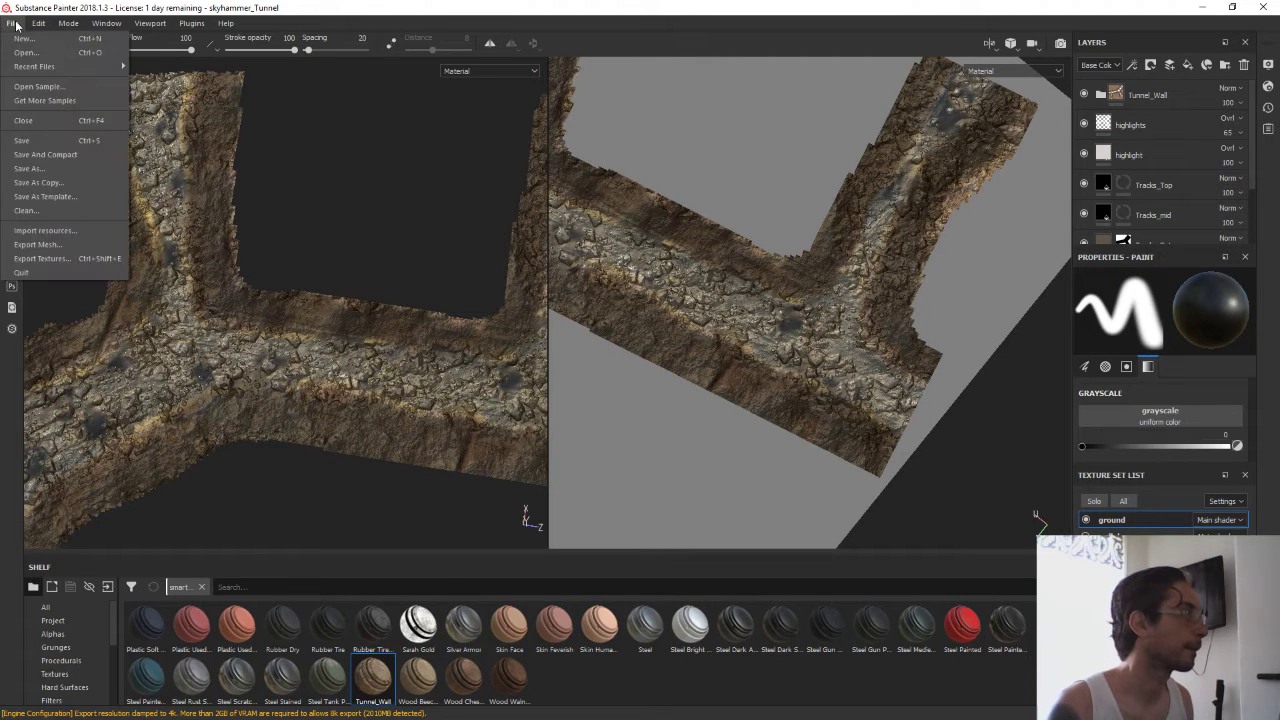
Compare rocks_dirt_ground hidden and shown, then raise its opacity to 100
click(12, 22)
scroll(1160, 170, down, 1)
scroll(1160, 170, down, 1)
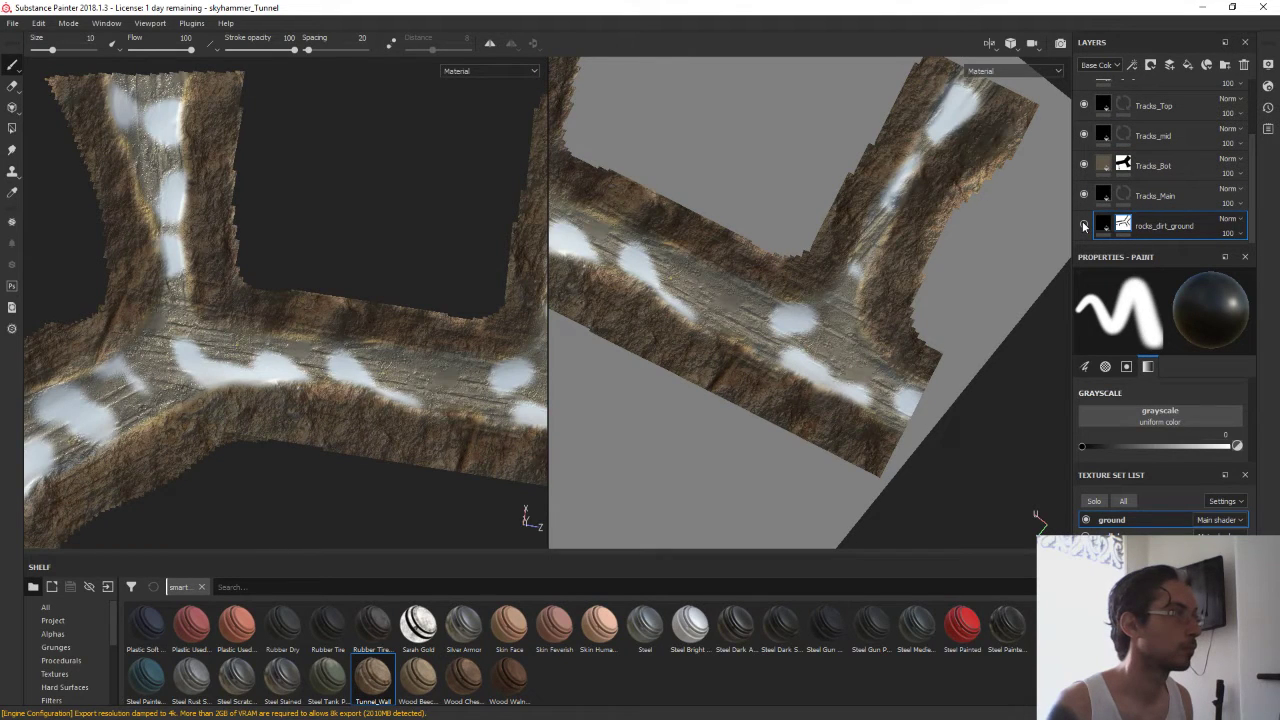
click(1084, 225)
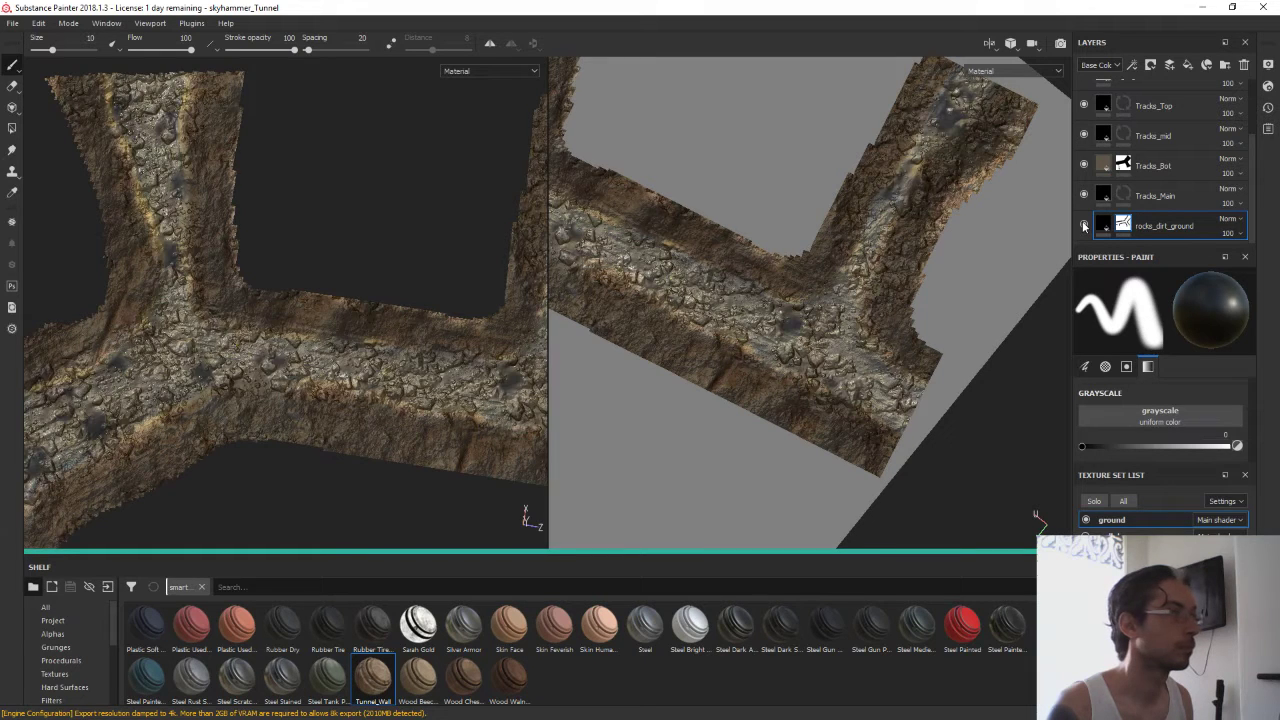
double_click(1189, 230)
click(1232, 234)
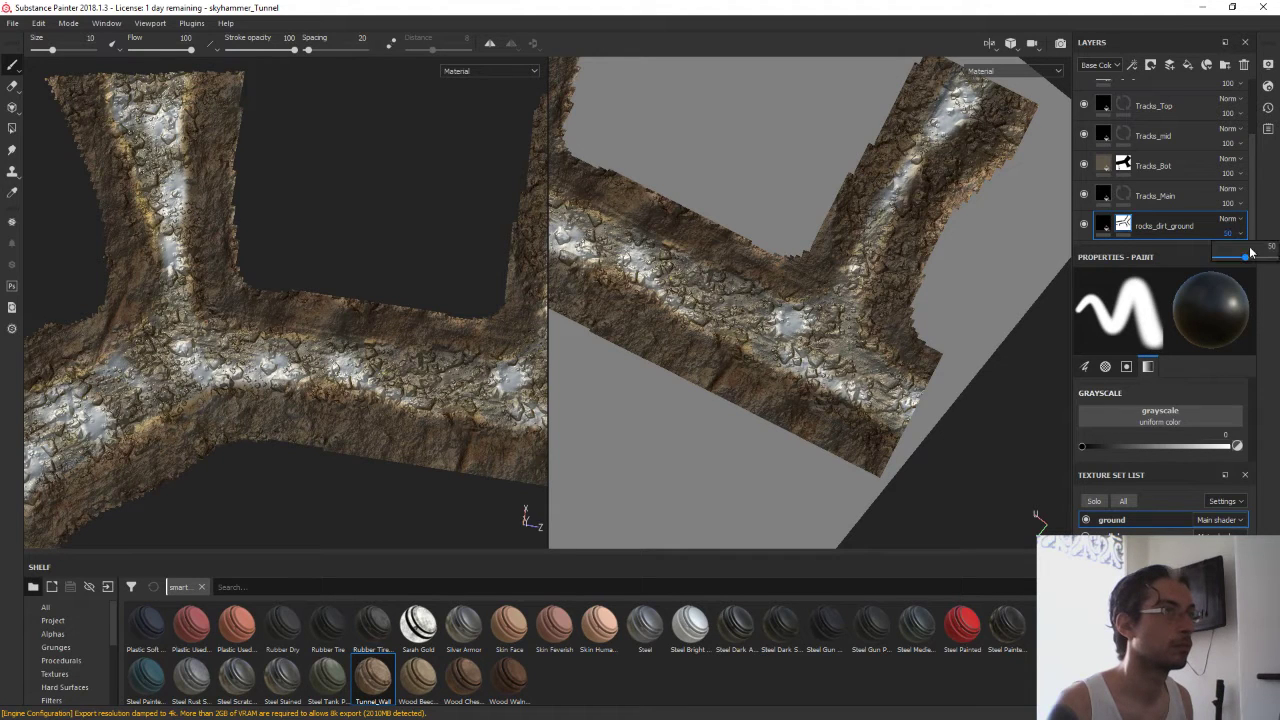
drag(1251, 257, 1270, 218)
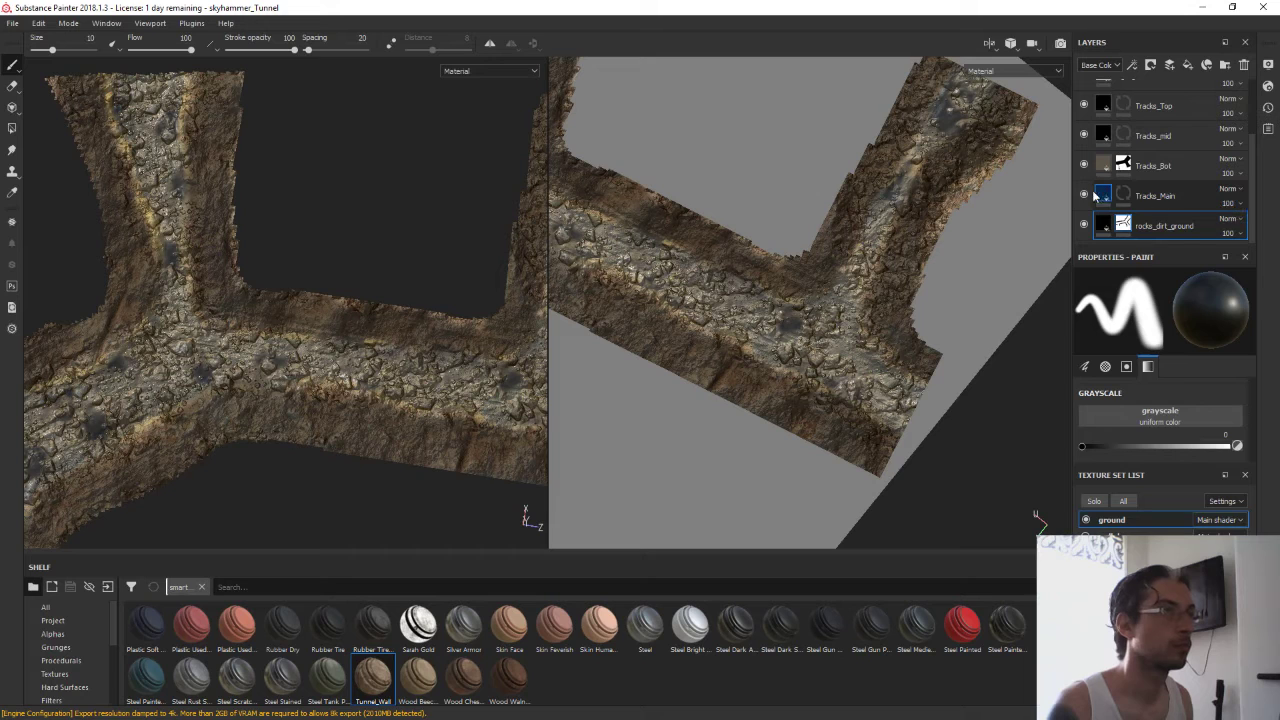
Check the result with Tracks_Main toggled off and on, then open File > Export Textures
click(1083, 195)
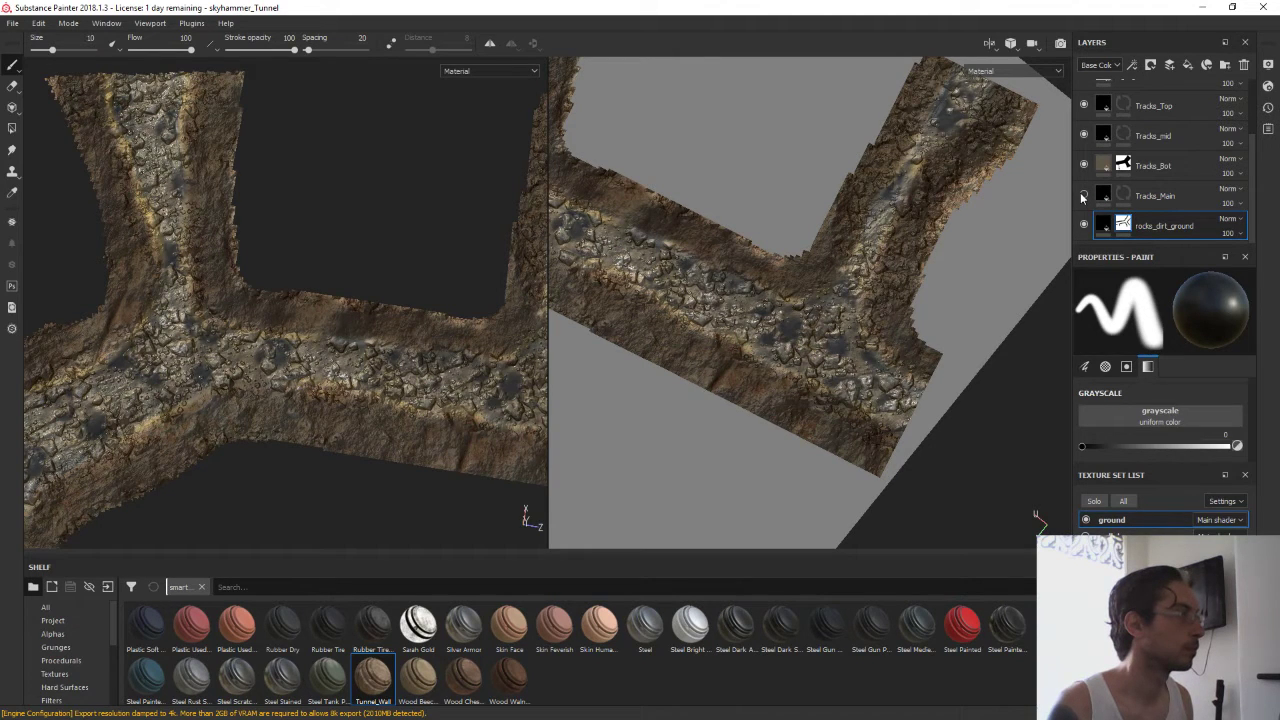
click(1083, 195)
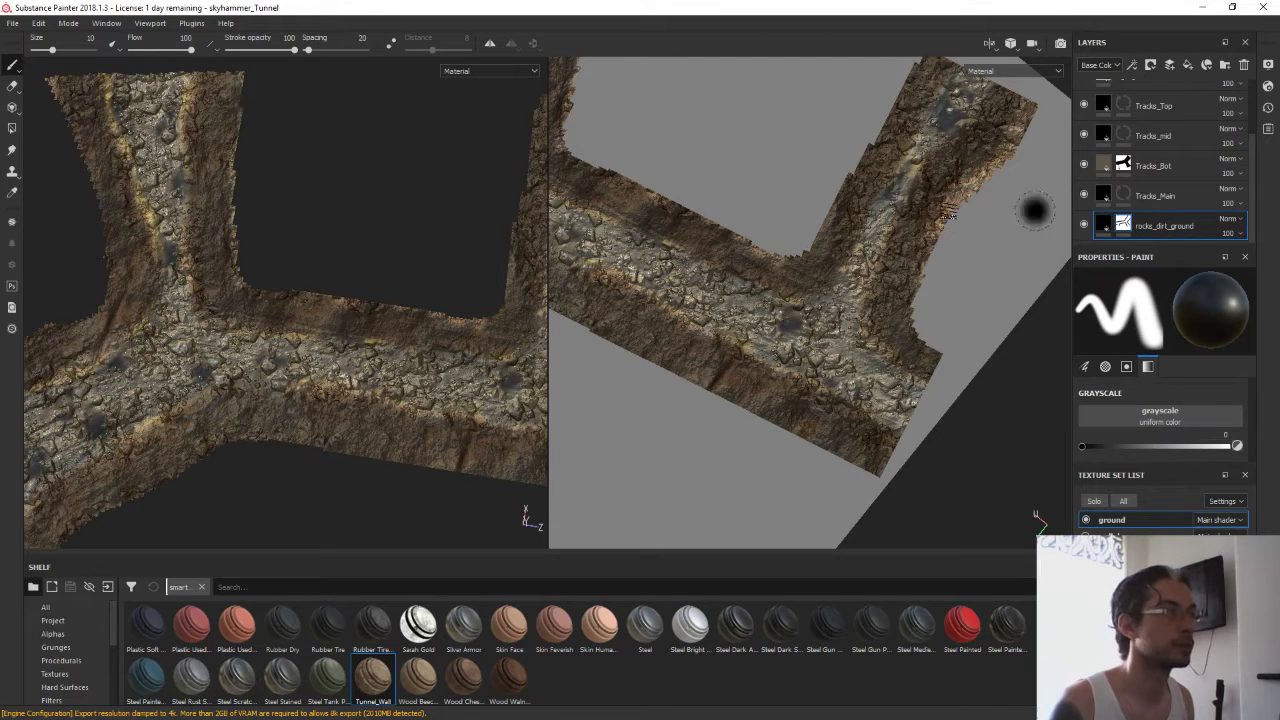
click(12, 22)
click(45, 258)
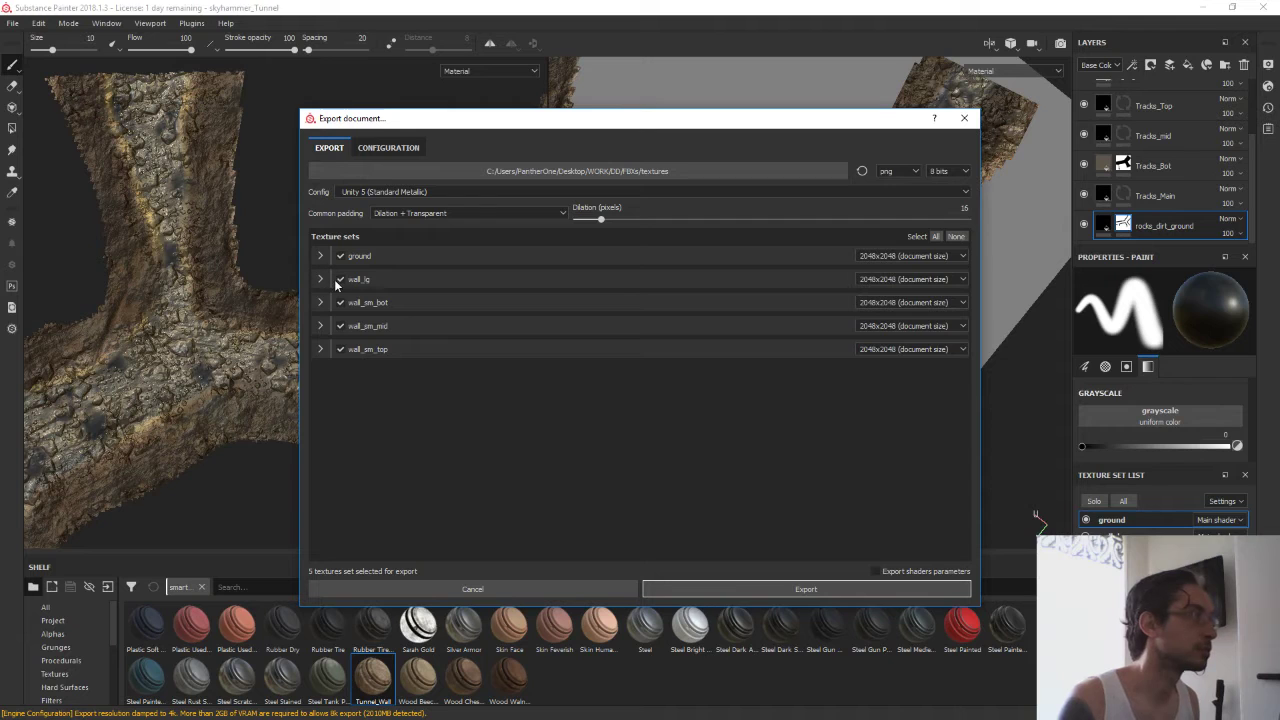
Export only the ground texture set with the Unity 5 preset to the FBXs/textures folder
click(341, 302)
click(341, 326)
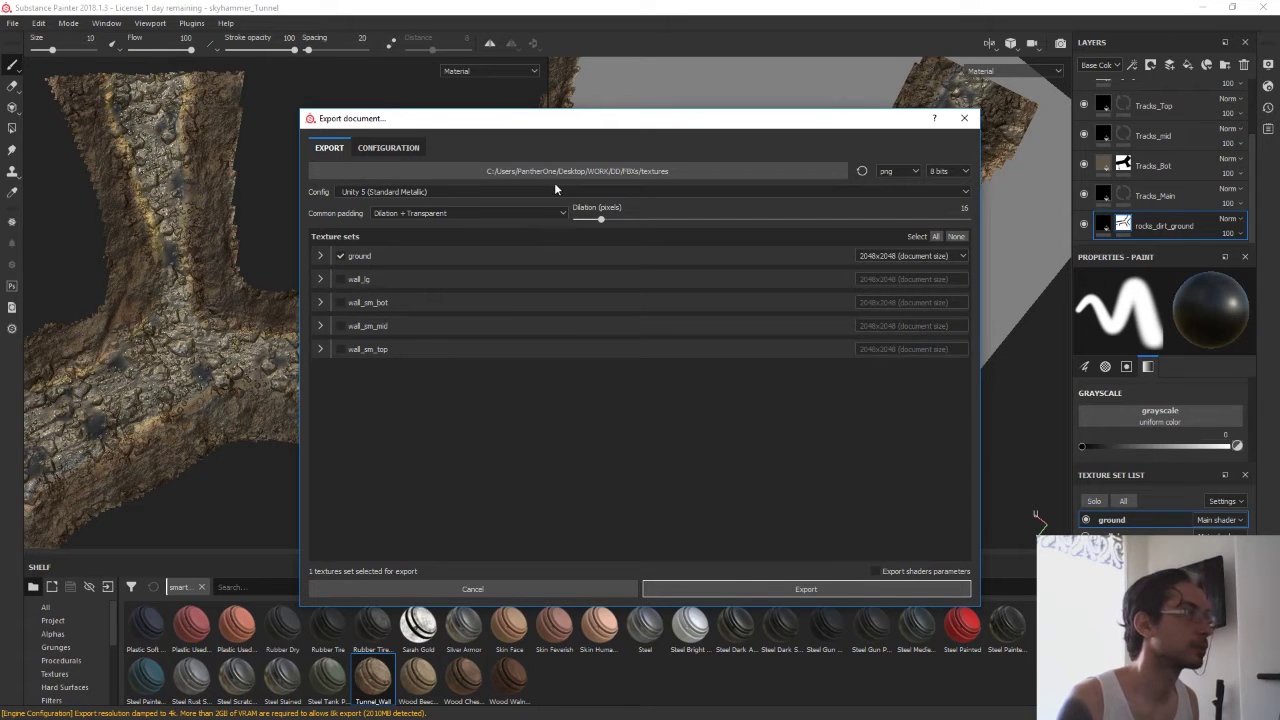
click(618, 173)
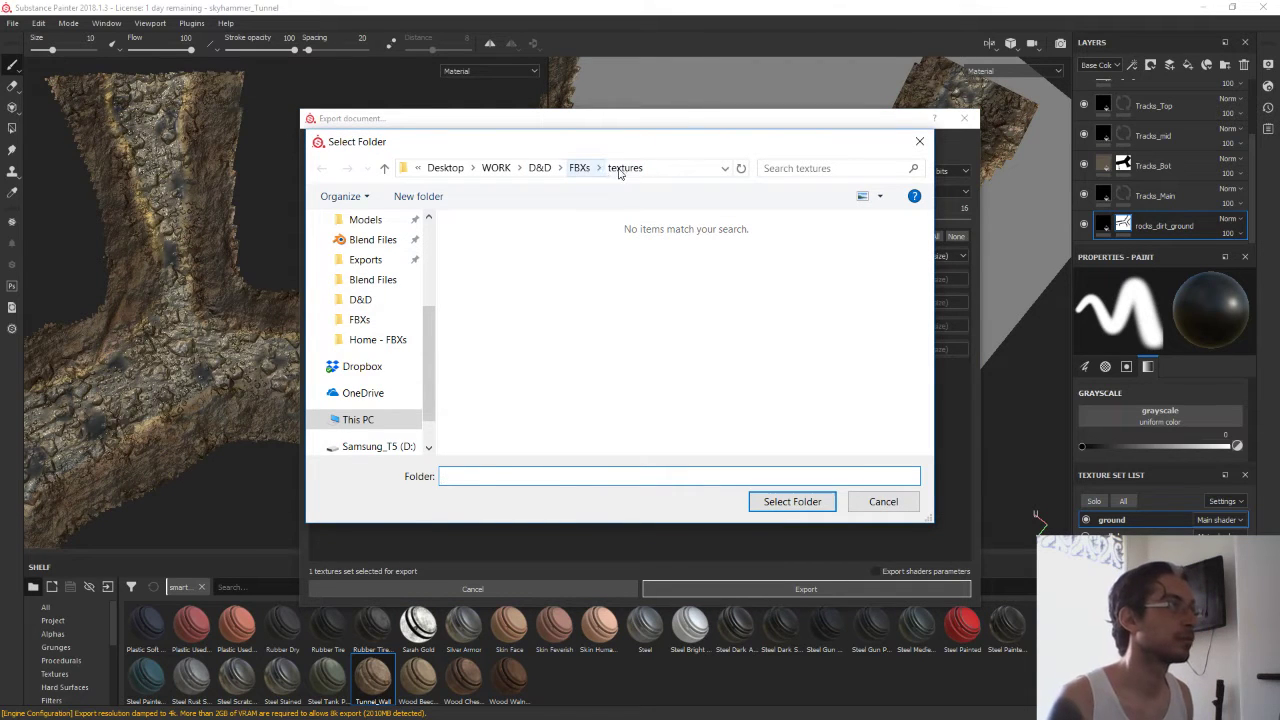
click(790, 502)
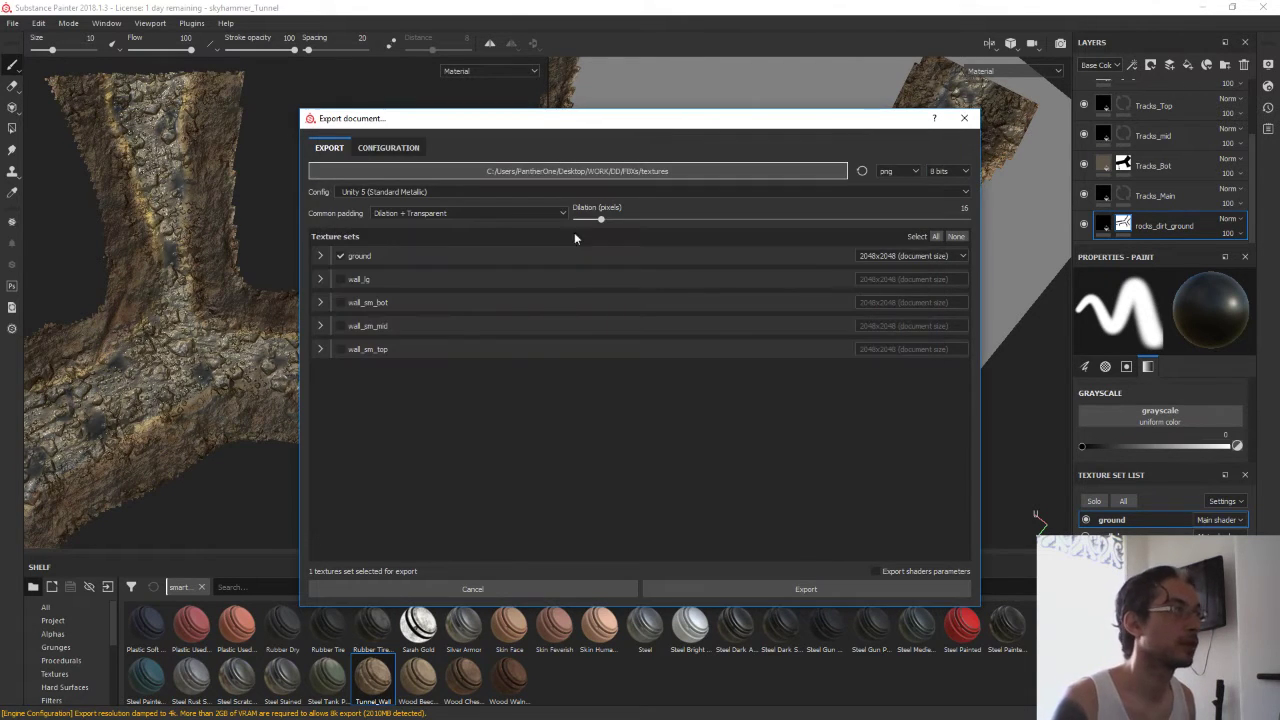
click(823, 589)
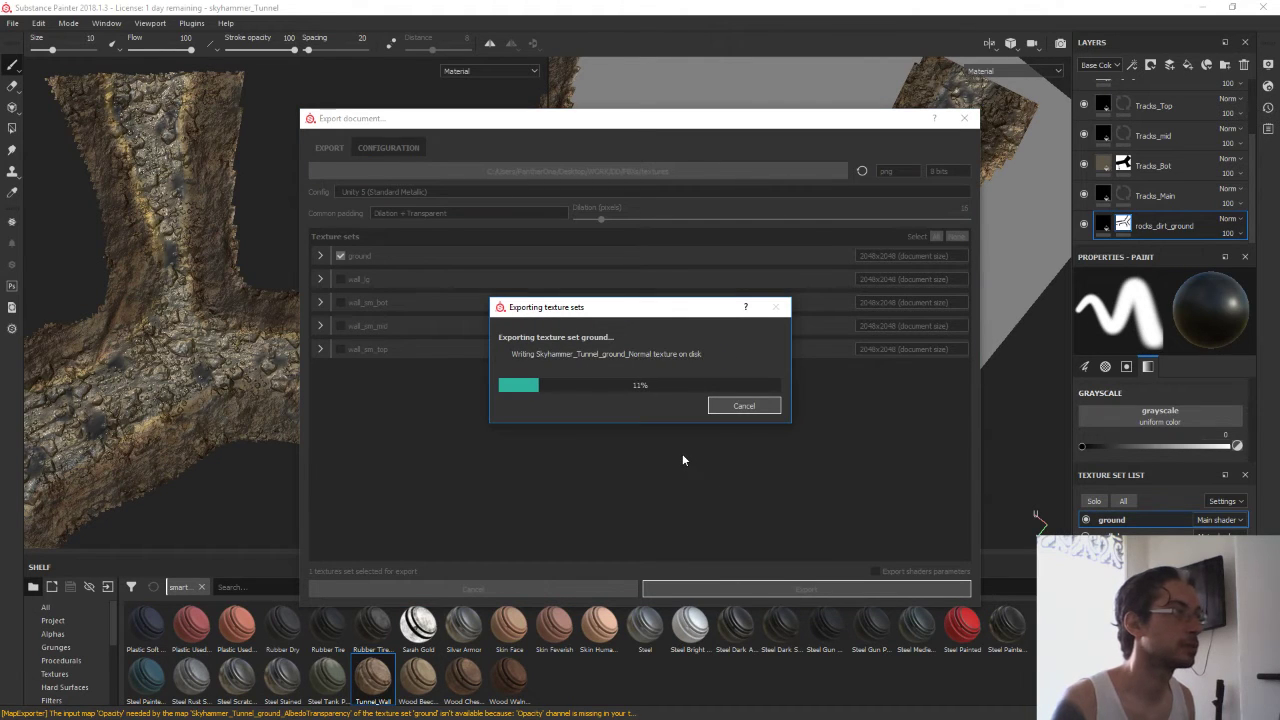
click(668, 378)
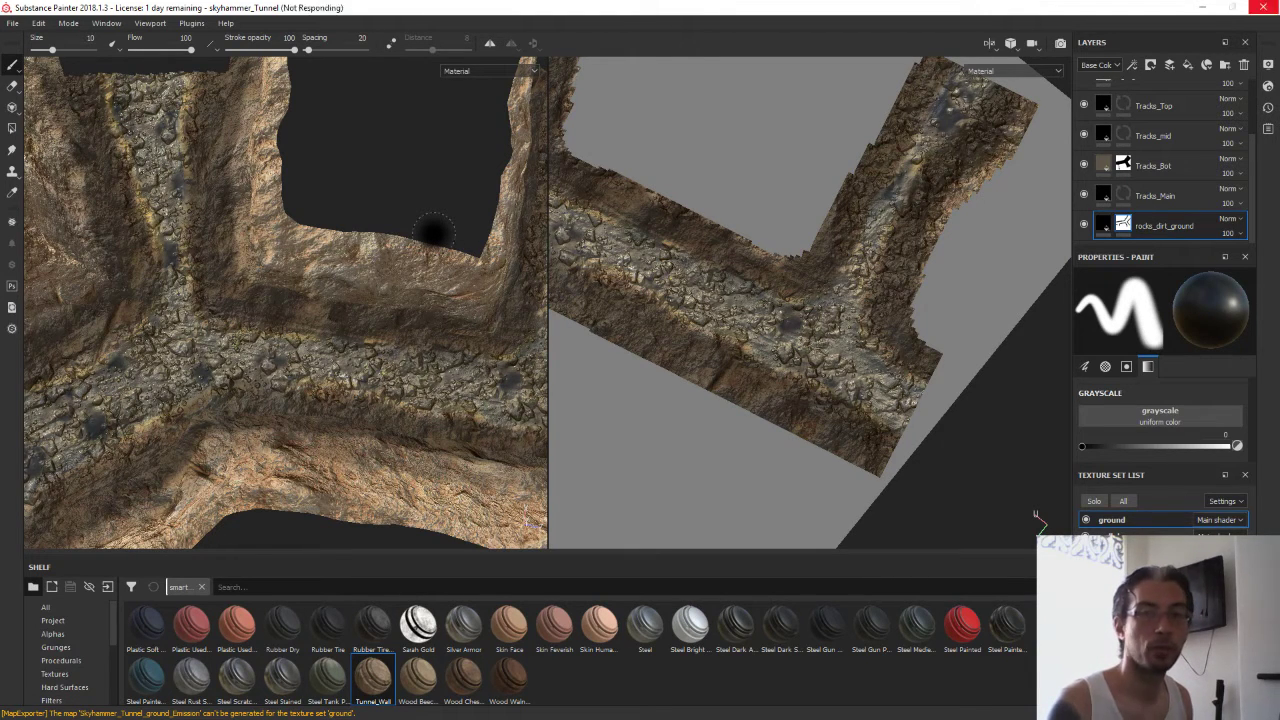
Switch to Unity and open the materials > textures folder in the Project panel
key(alt+Tab)
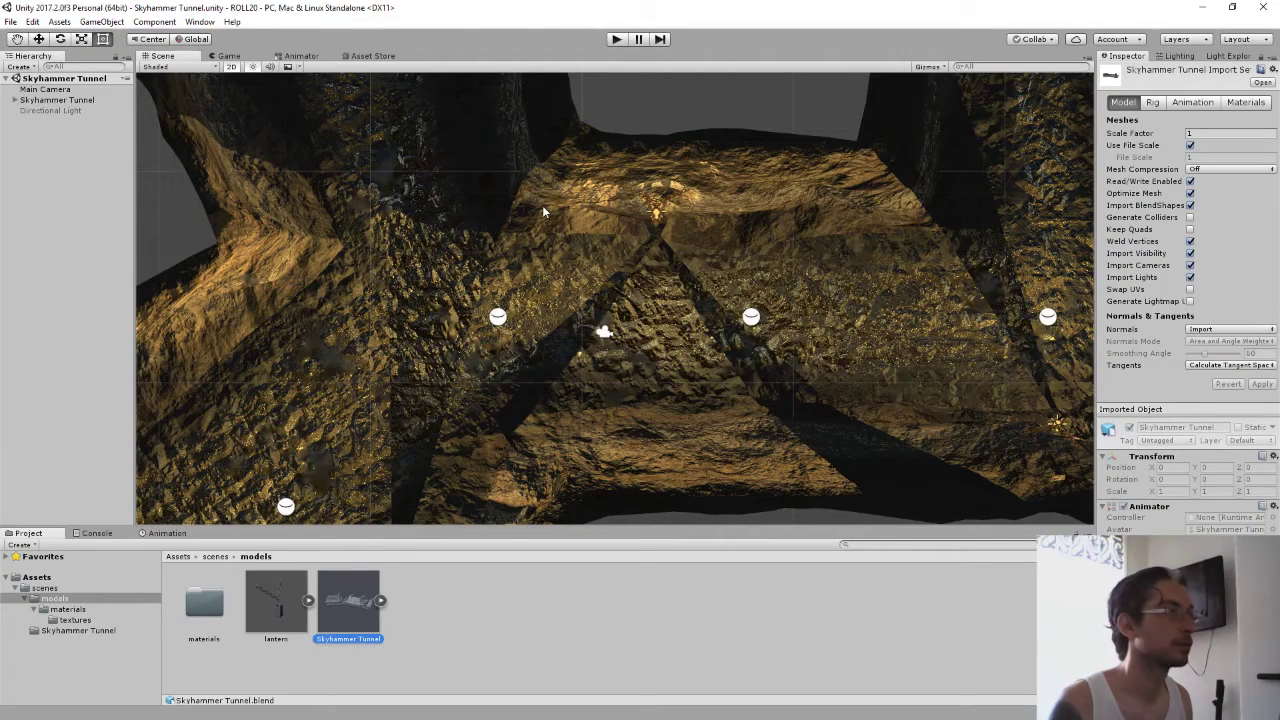
click(79, 609)
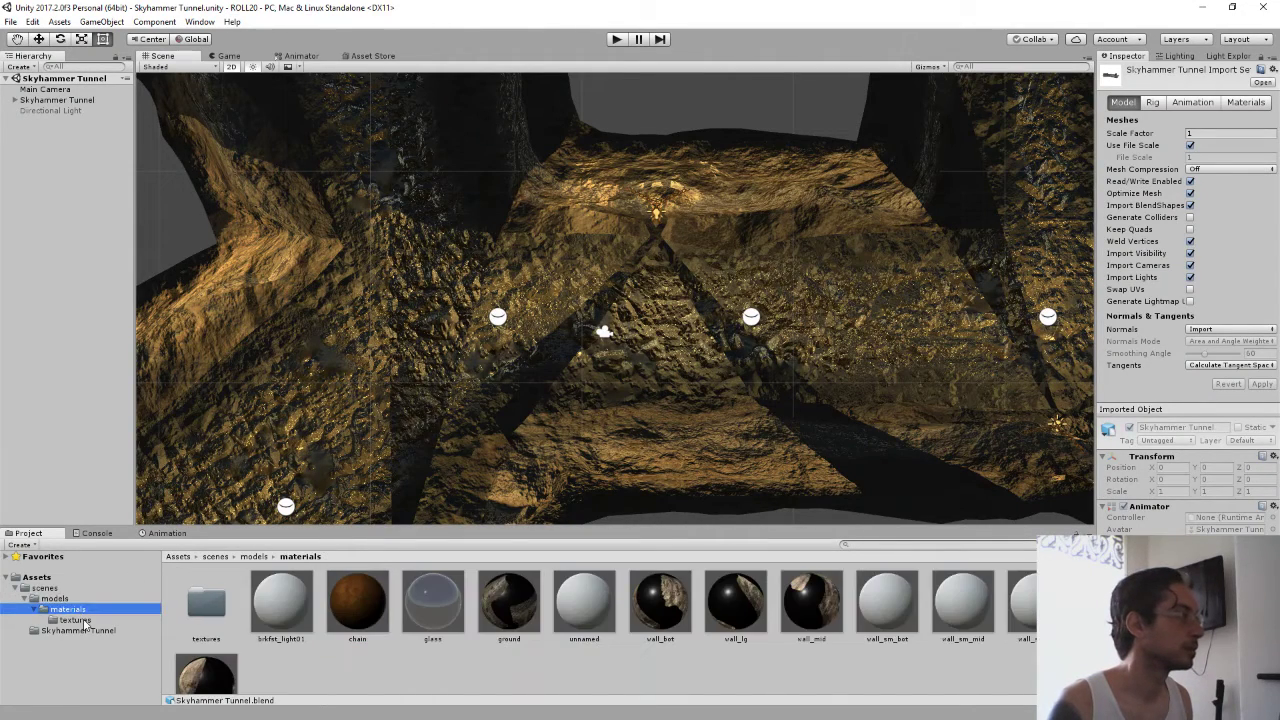
click(85, 621)
Open a resized File Explorer window and navigate to D&D > FBXs > textures
key(super+e)
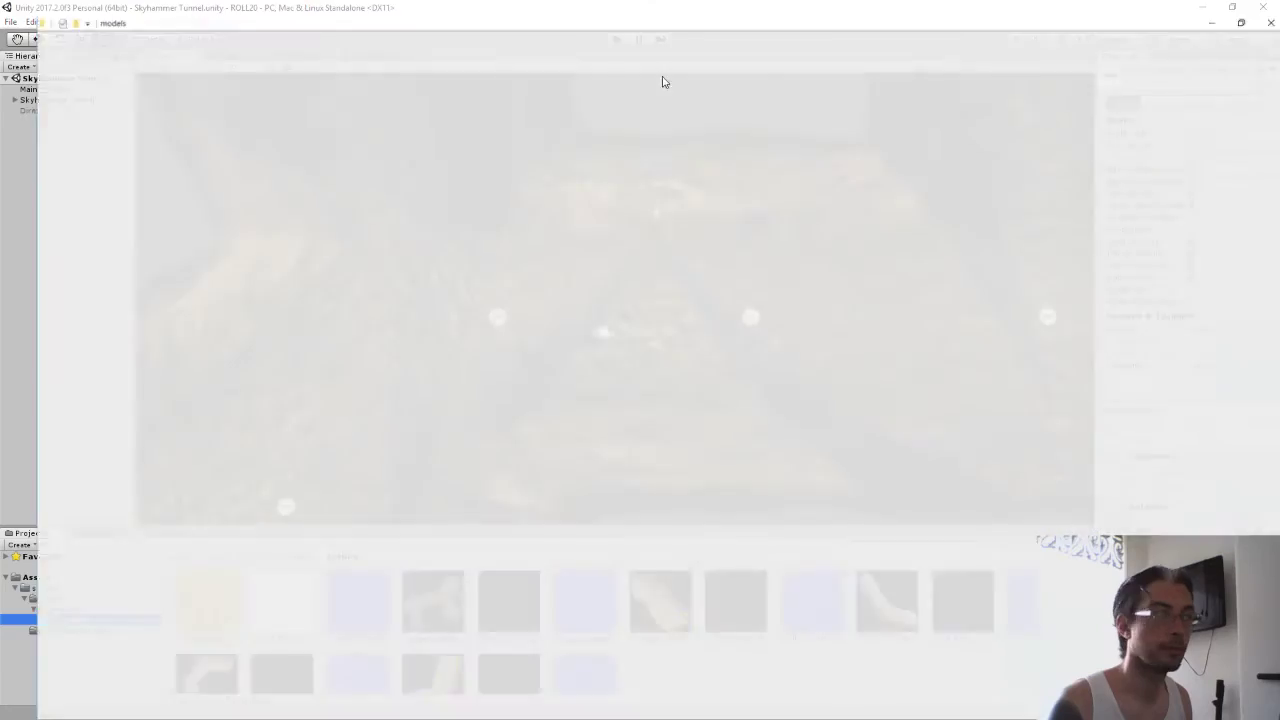
drag(491, 9, 884, 72)
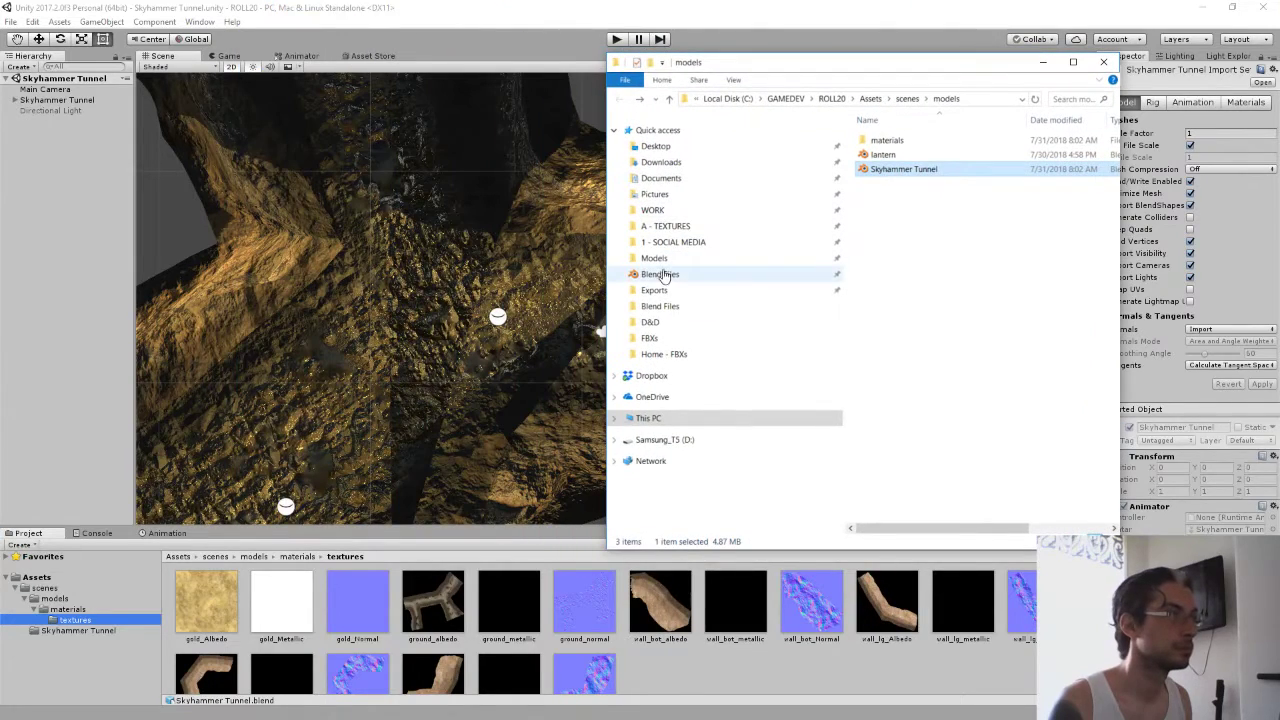
click(649, 322)
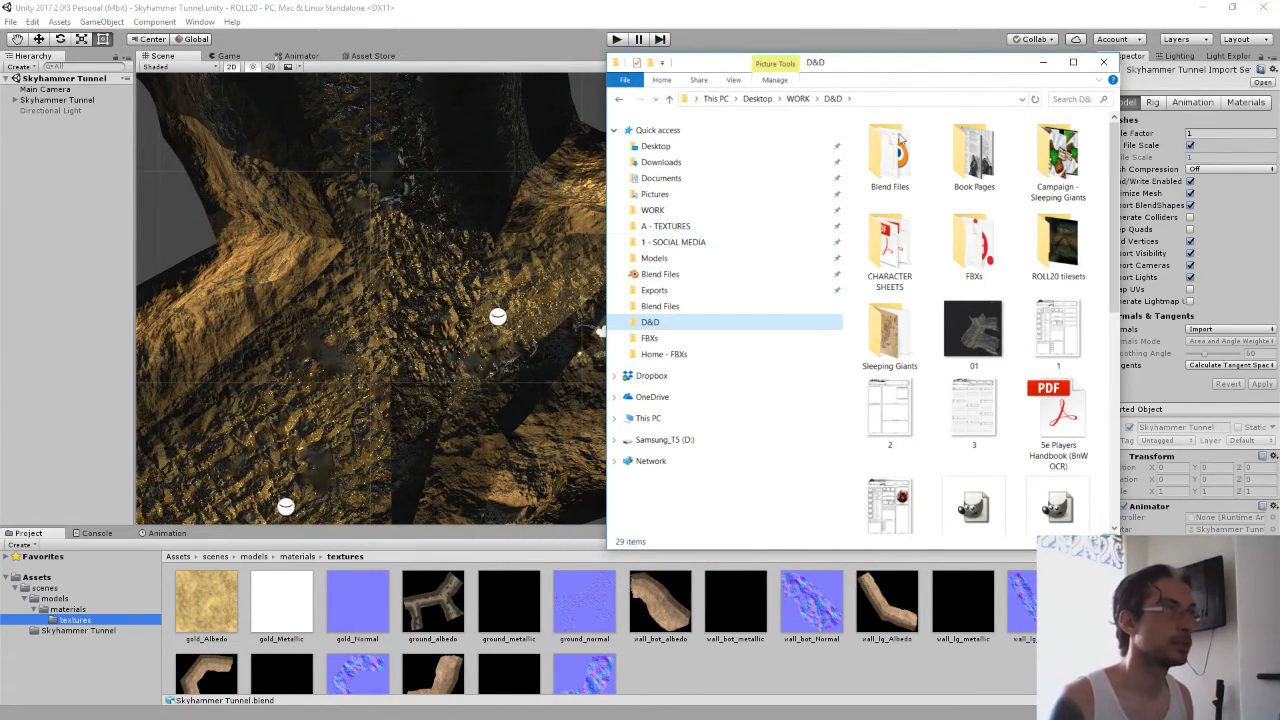
double_click(975, 245)
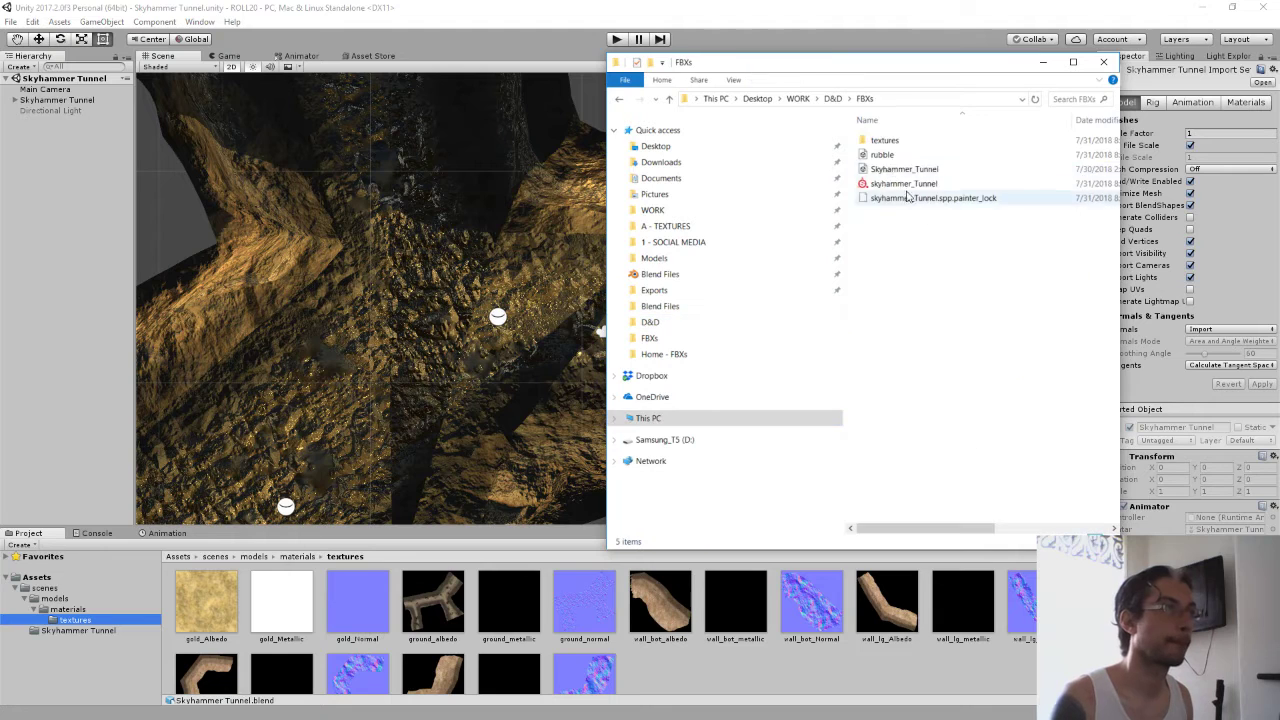
double_click(880, 138)
Rename the three ground maps to ground_Albedo, ground_Metallic and ground_Normal, then select all three
click(892, 155)
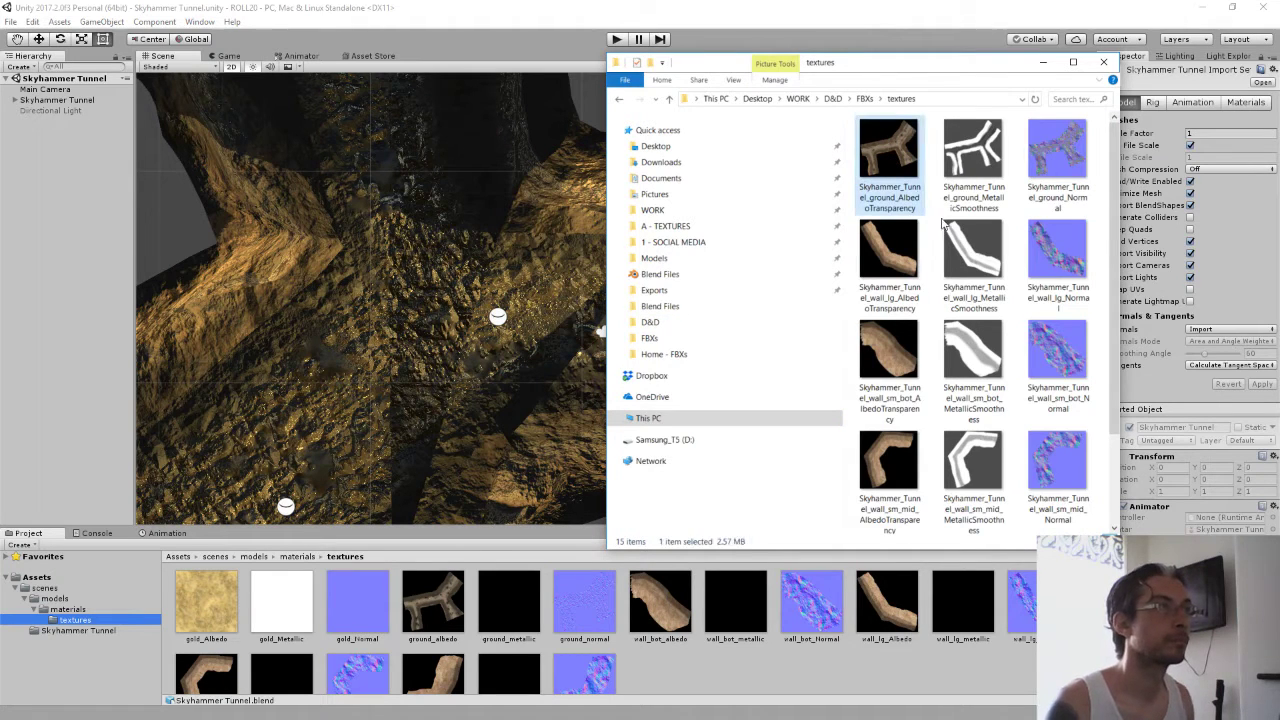
key(F2)
text(ground_Albedo)
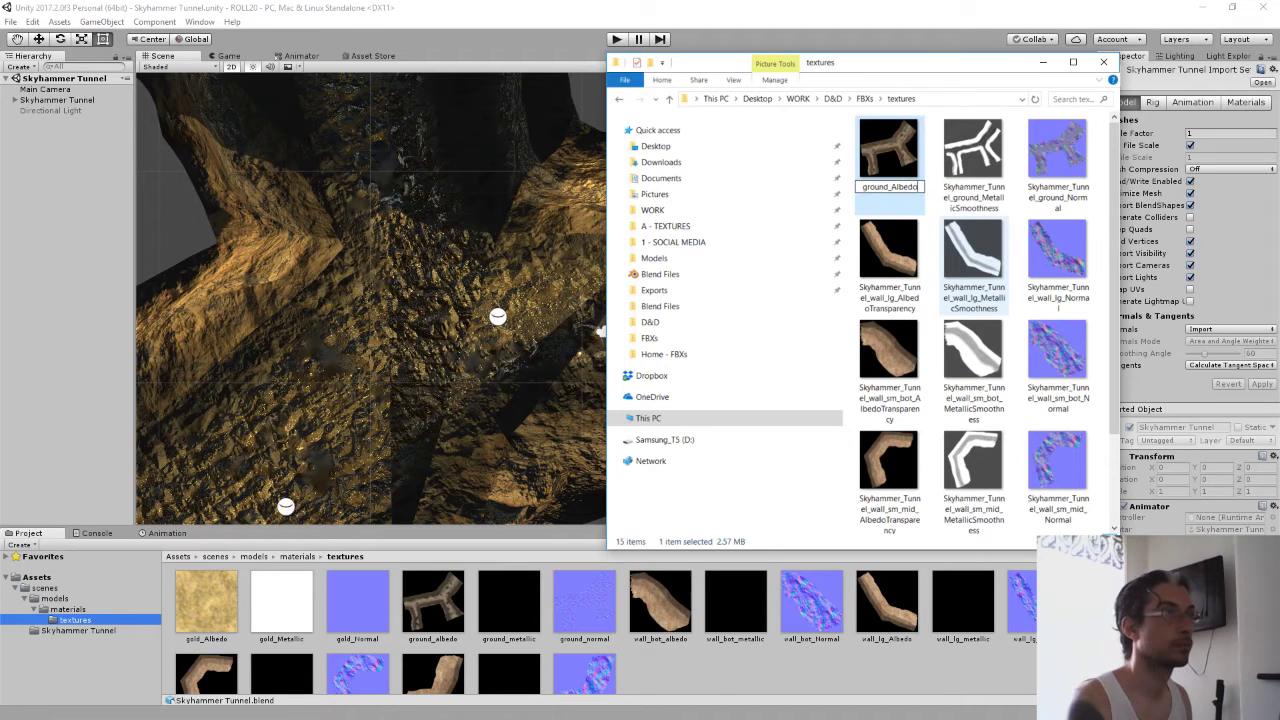
key(Return)
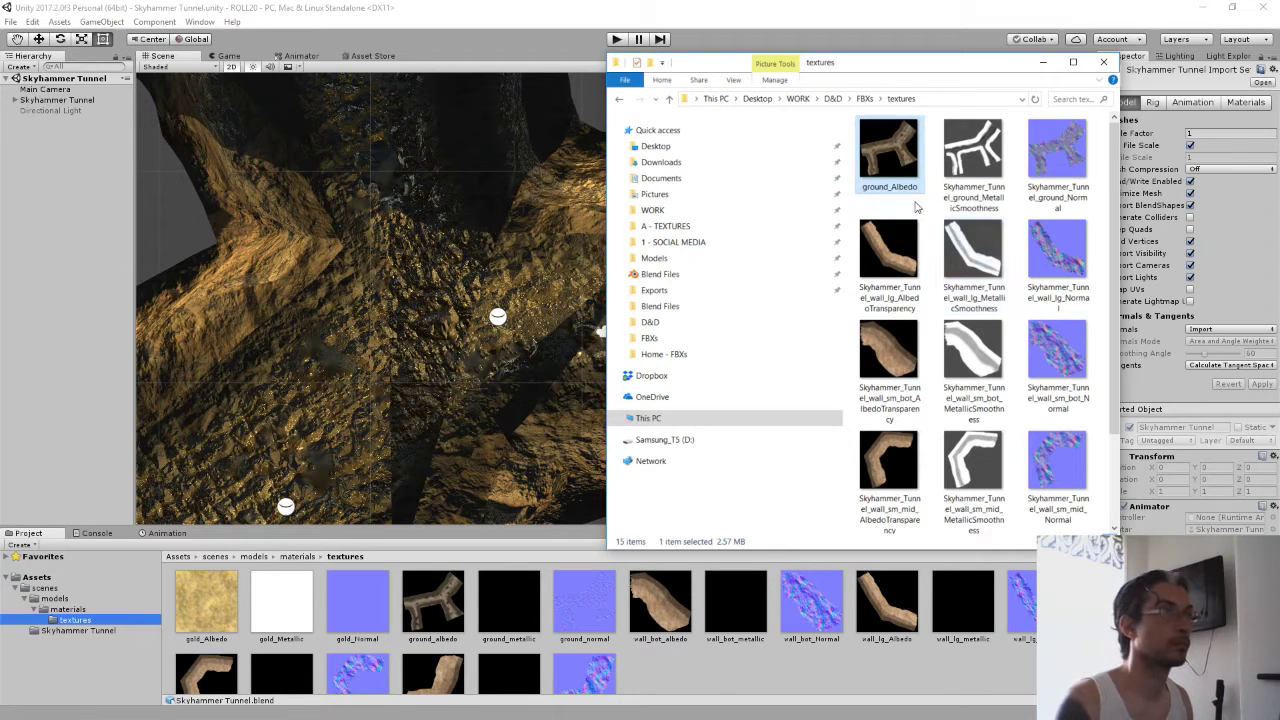
click(955, 178)
key(F2)
text(ground_Metallic)
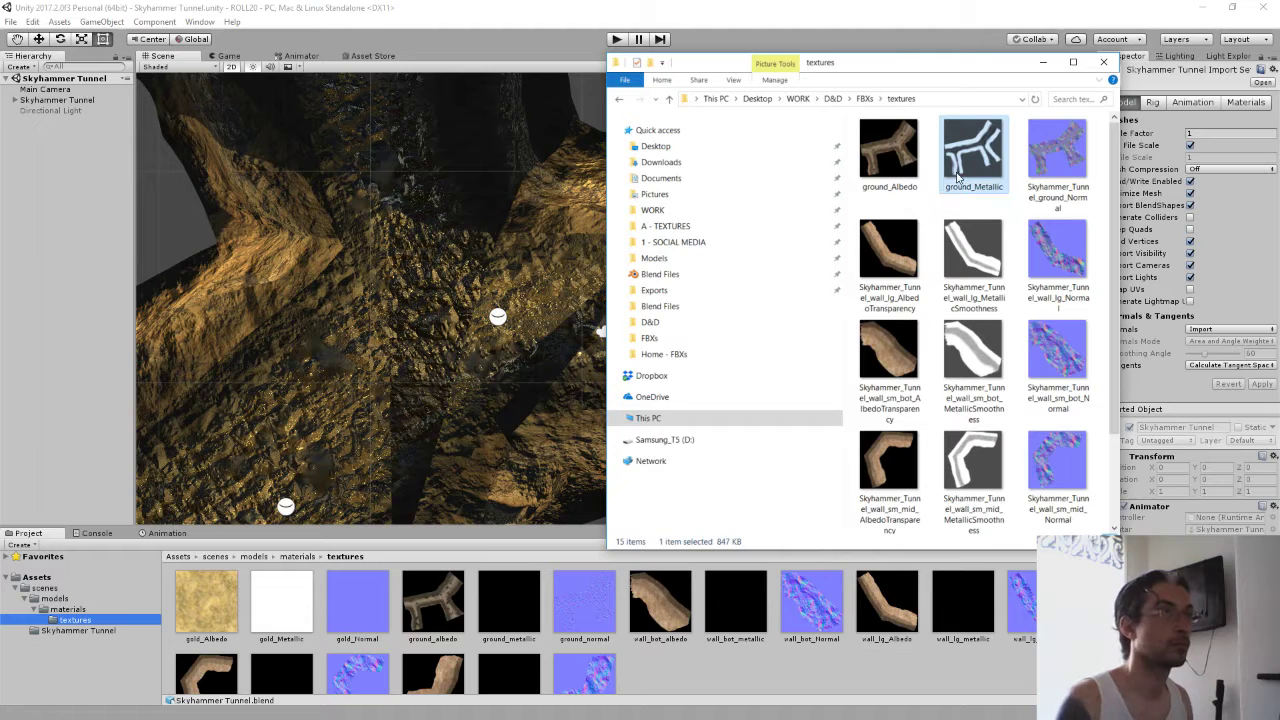
click(1062, 185)
key(F2)
text(ground_Normal)
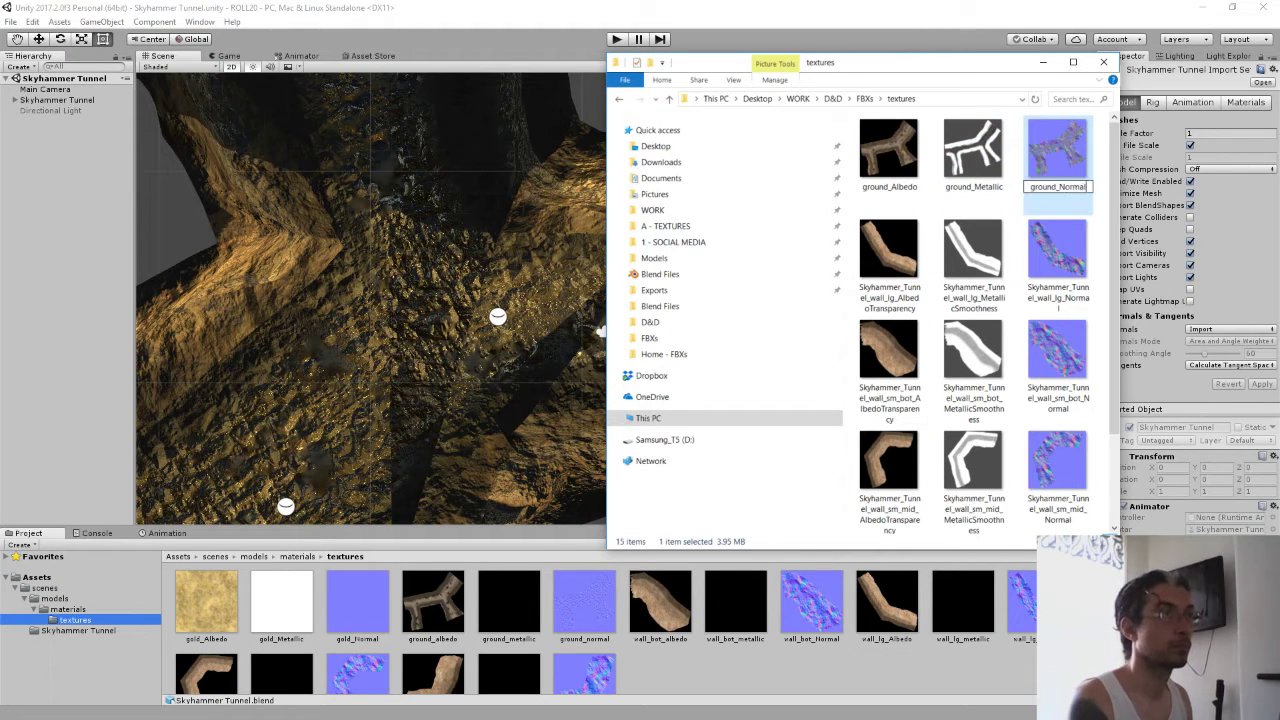
key(Return)
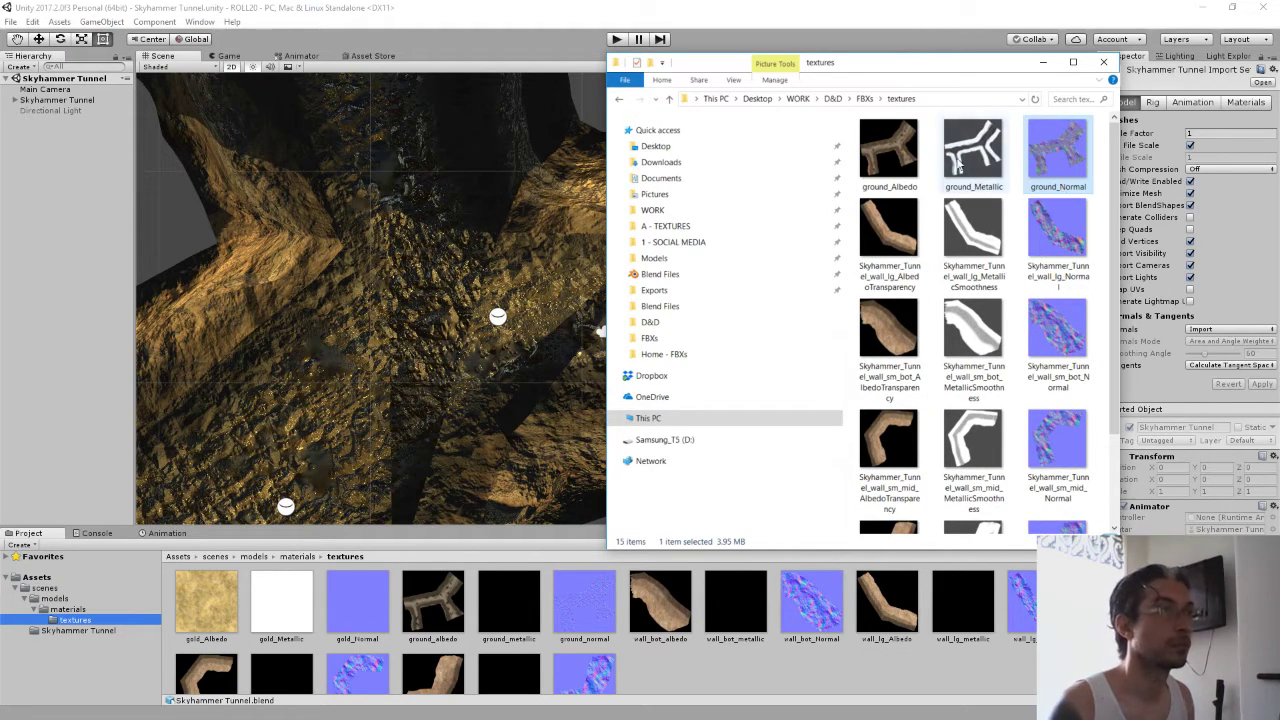
shift+click(895, 153)
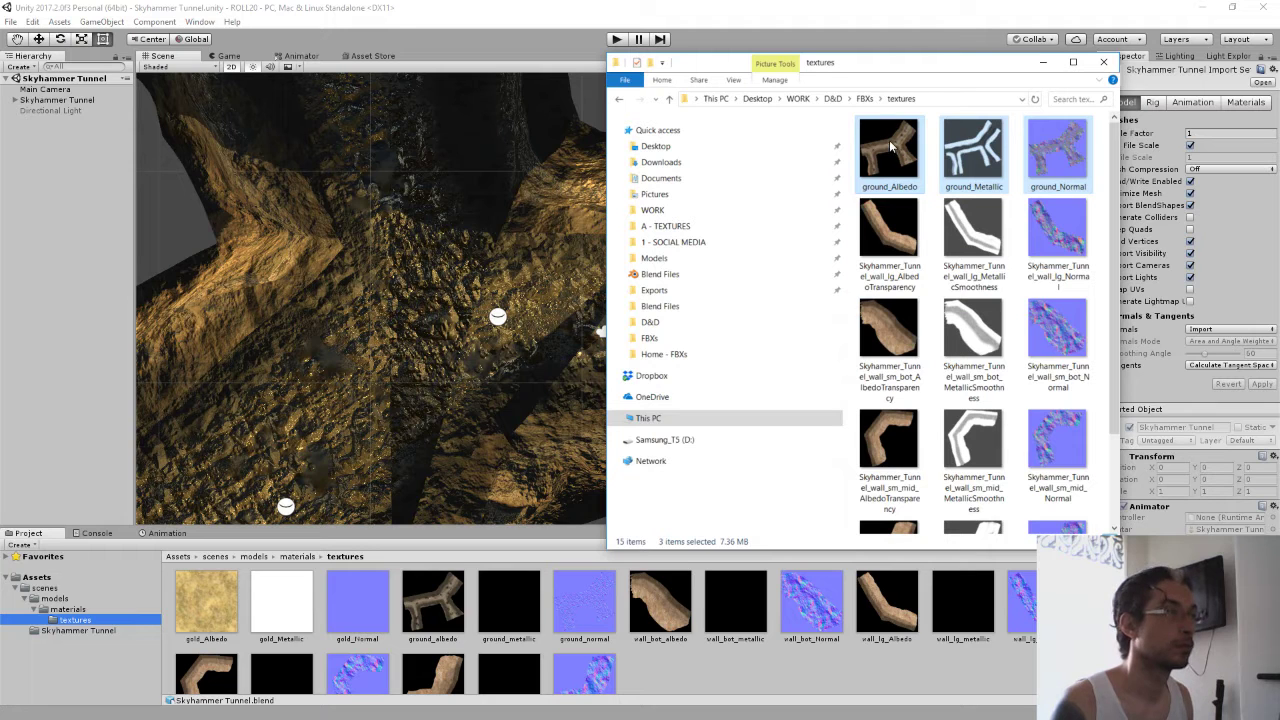
Drag the ground textures into Unity's textures folder, deleting a selected set along the way
drag(462, 620, 464, 622)
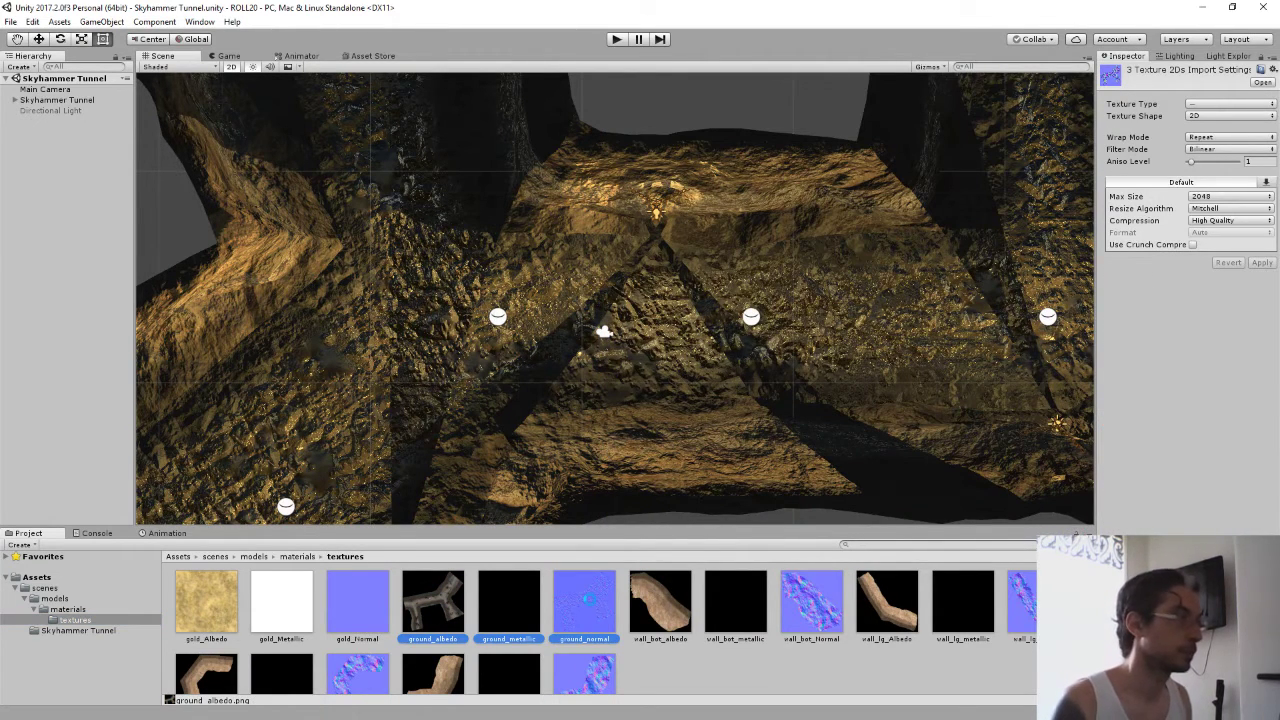
key(Delete)
key(alt+Tab)
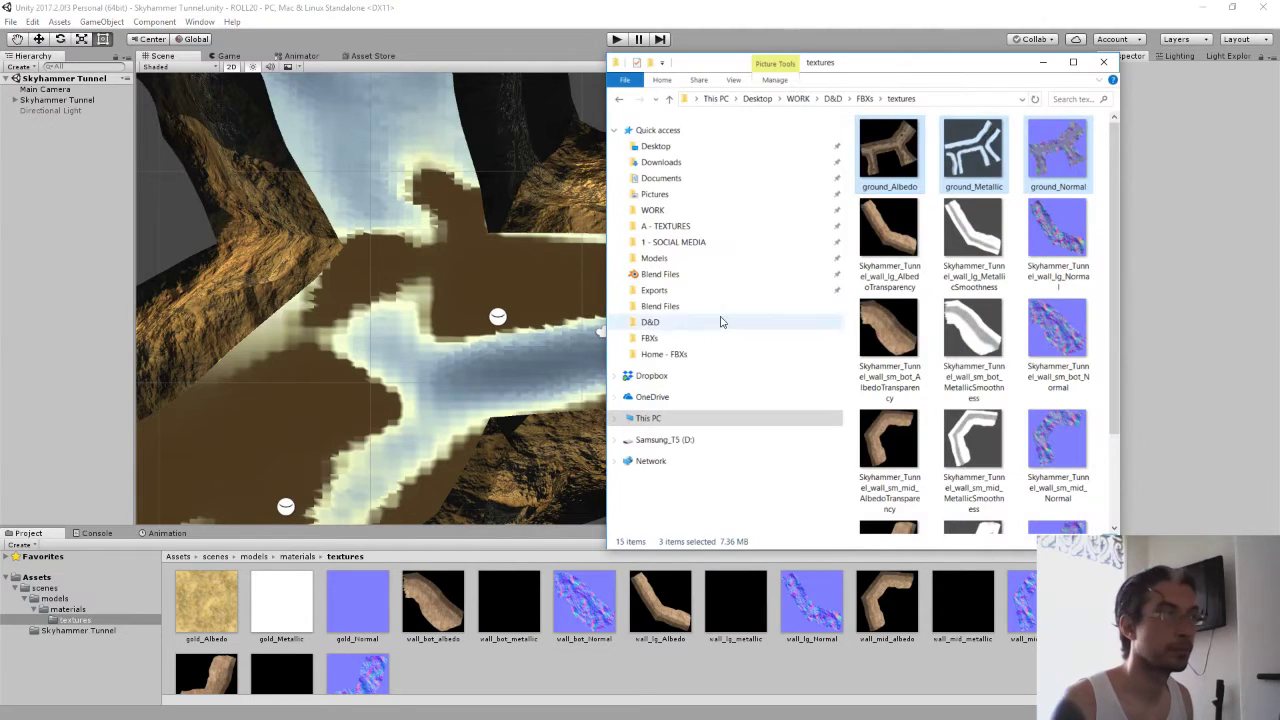
scroll(447, 651, down, 1)
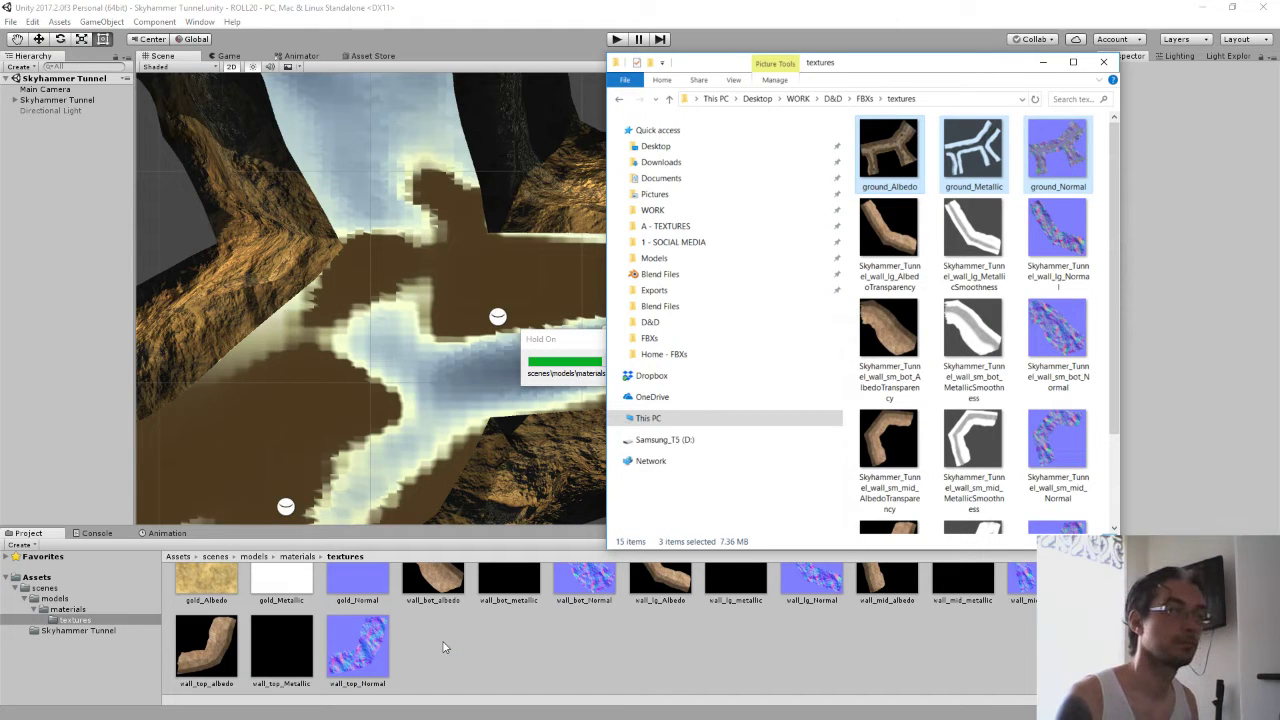
click(680, 645)
Set ground_Normal's Texture Type to Normal map, then show the materials folder contents
click(509, 600)
click(584, 605)
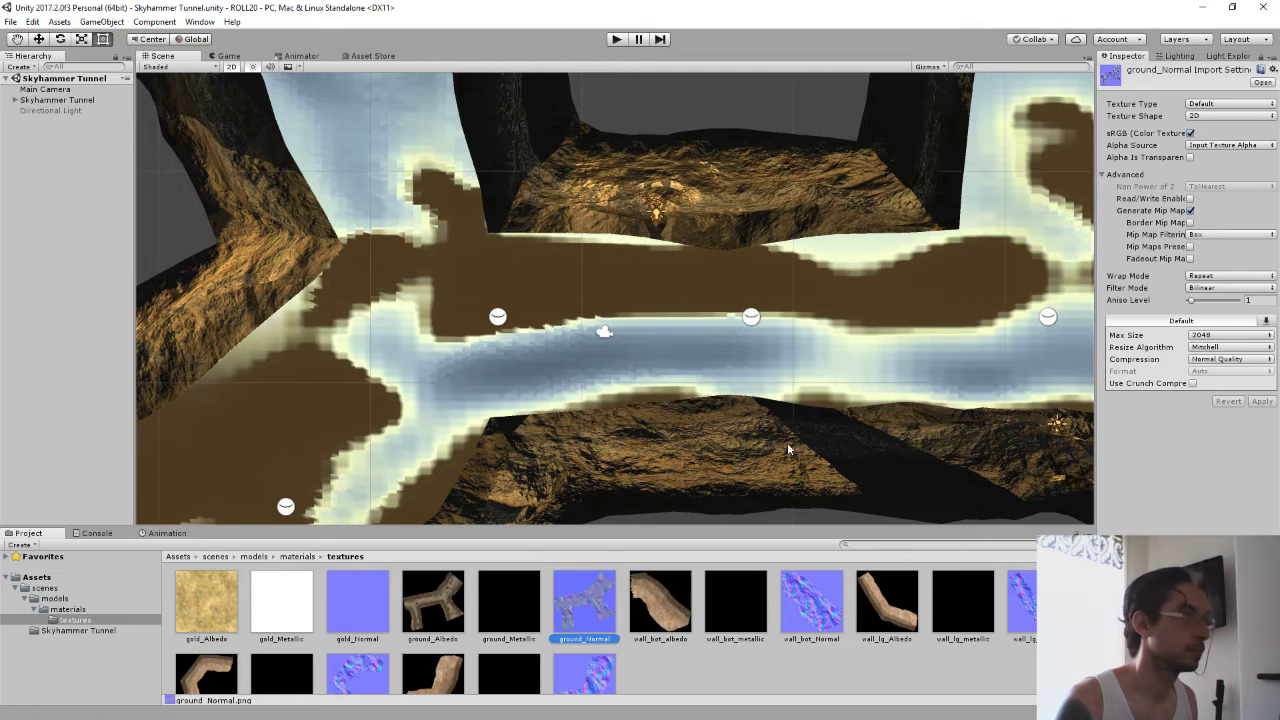
click(1200, 105)
click(1206, 131)
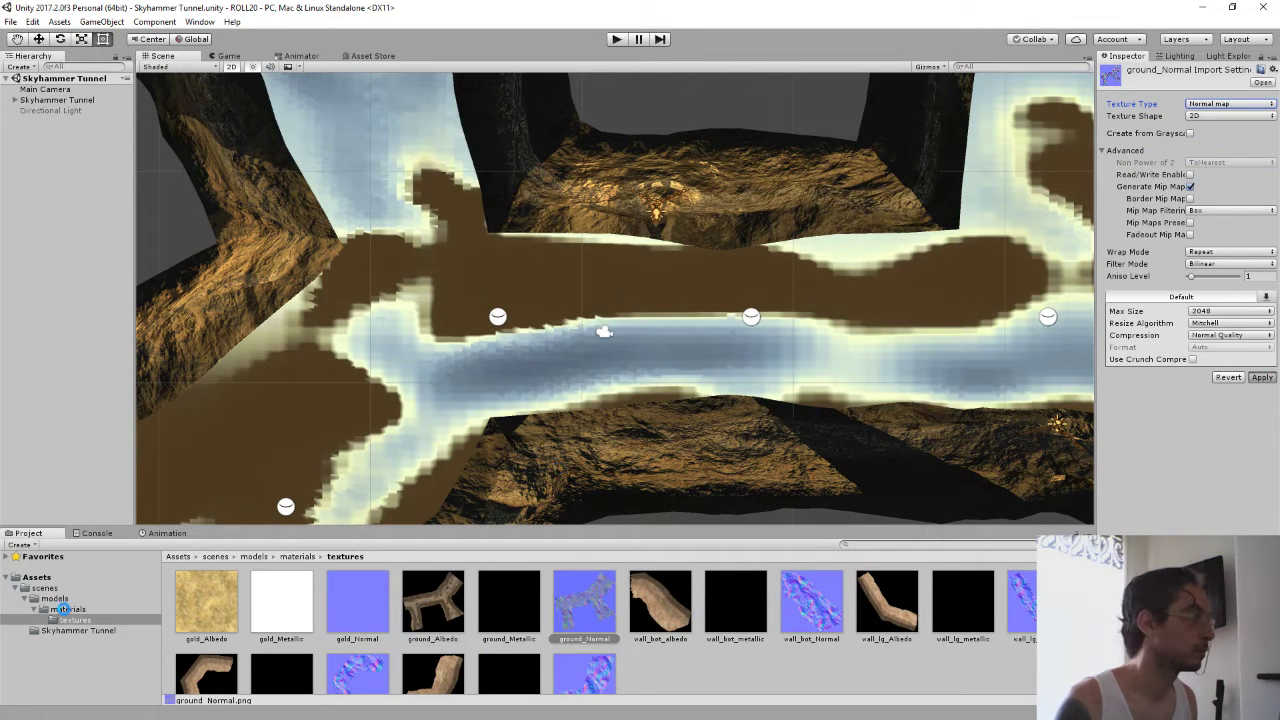
click(68, 609)
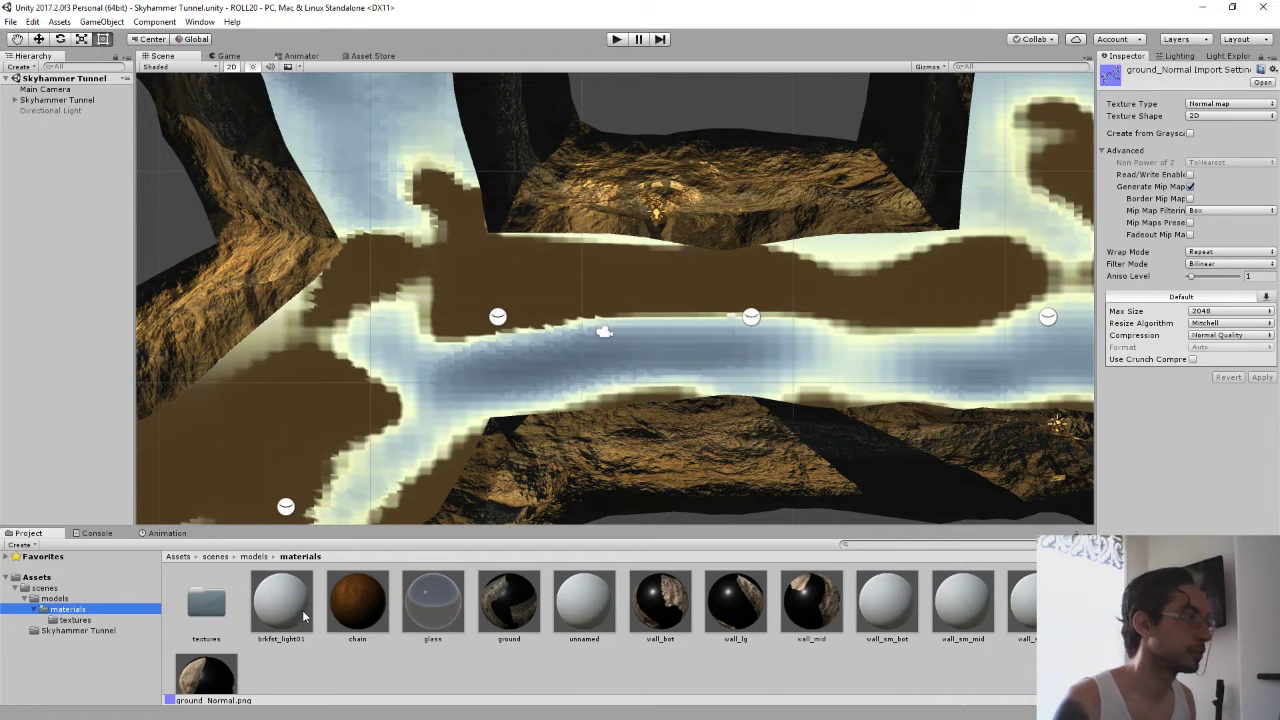
Assign ground_Albedo, ground_Metallic and ground_Normal to the ground material's slots and test in Play mode
click(509, 603)
click(75, 620)
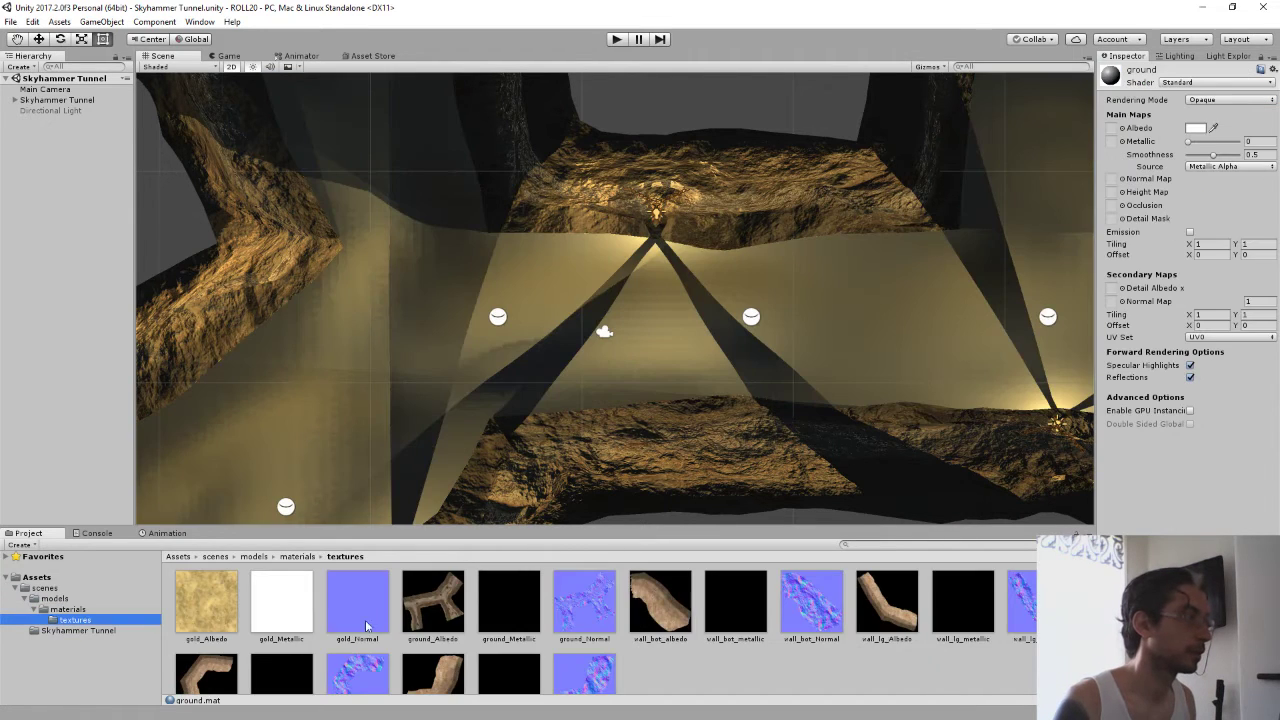
drag(1065, 137, 1111, 128)
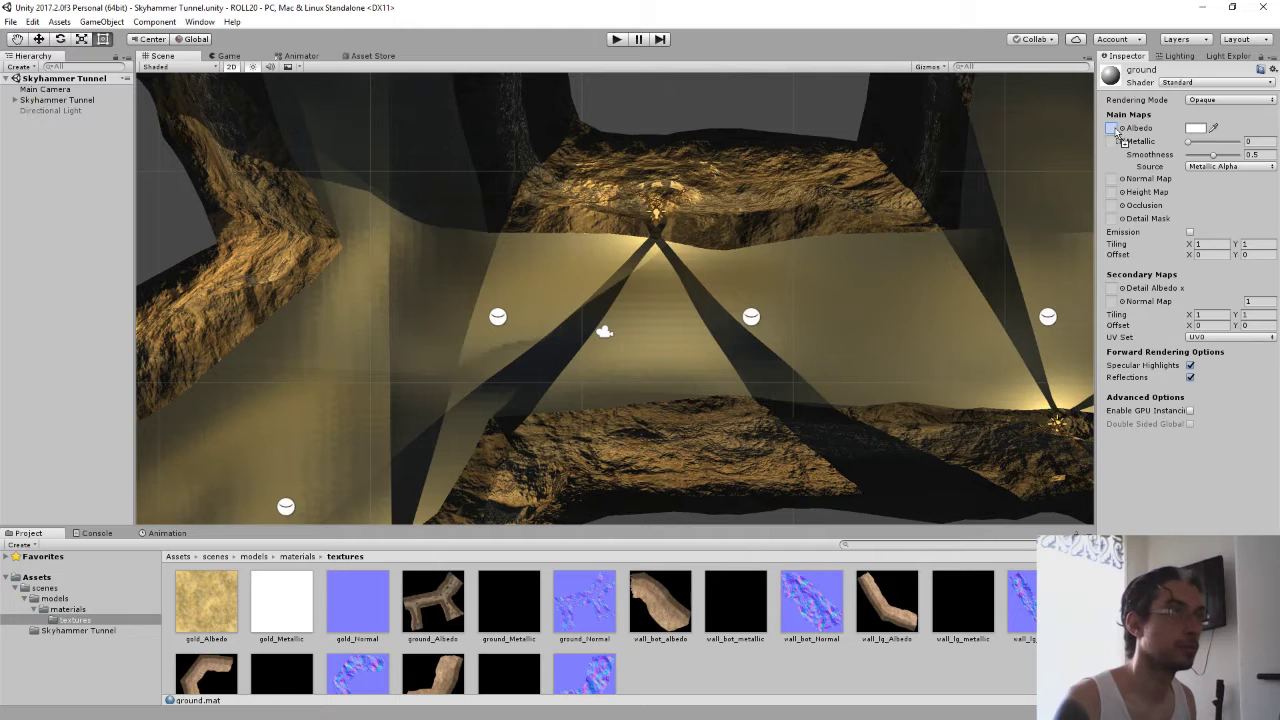
drag(955, 196, 1110, 141)
drag(572, 613, 1111, 178)
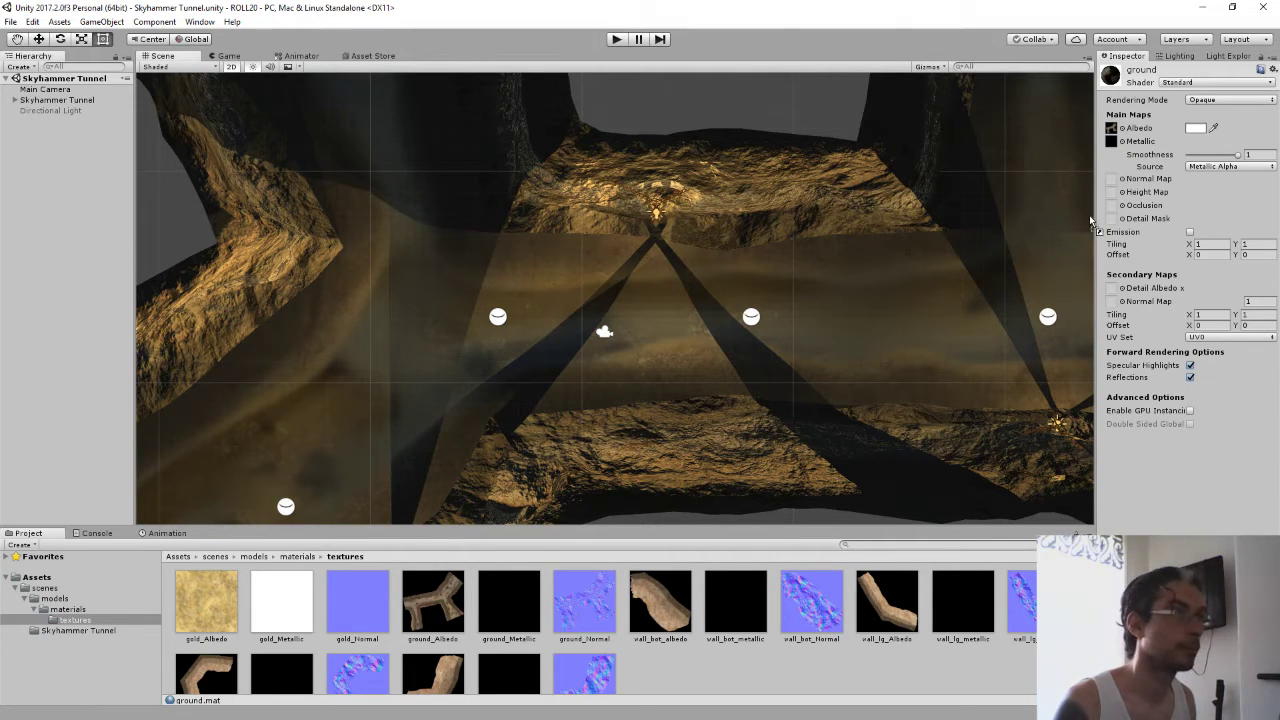
mouse_move(527, 305)
right_down()
mouse_move(542, 276)
mouse_move(553, 334)
right_up()
click(617, 40)
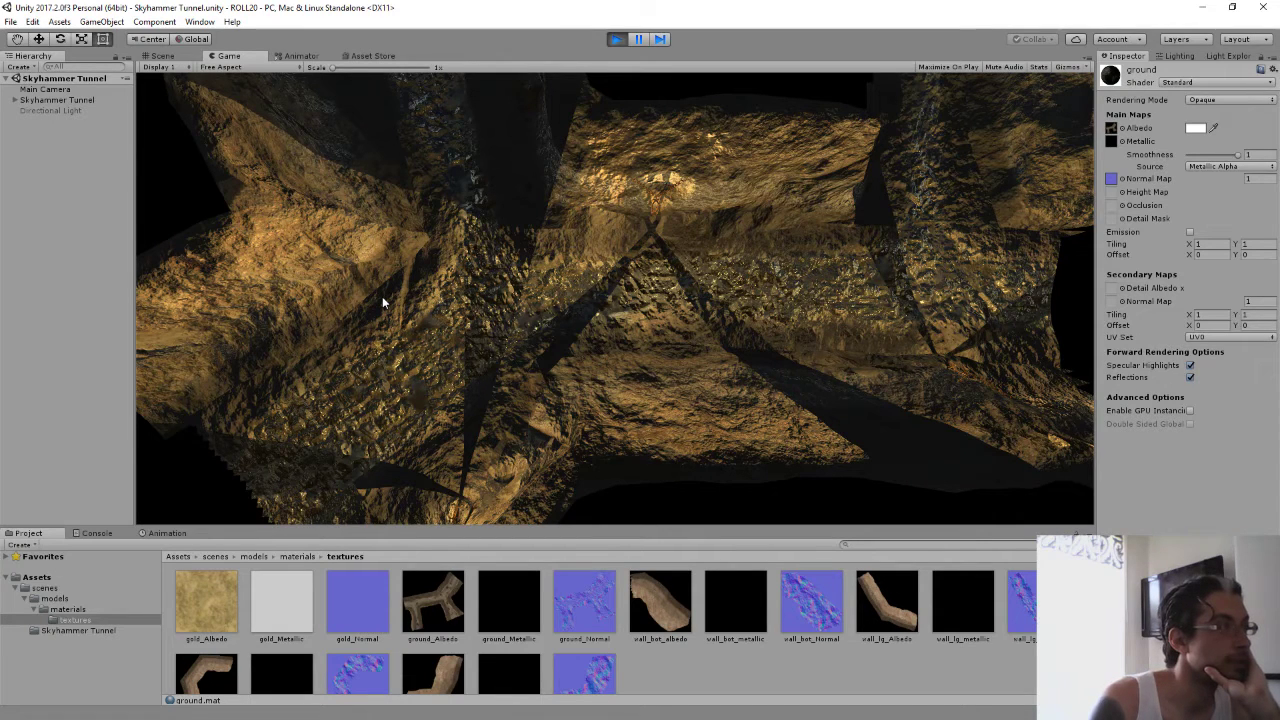
click(617, 39)
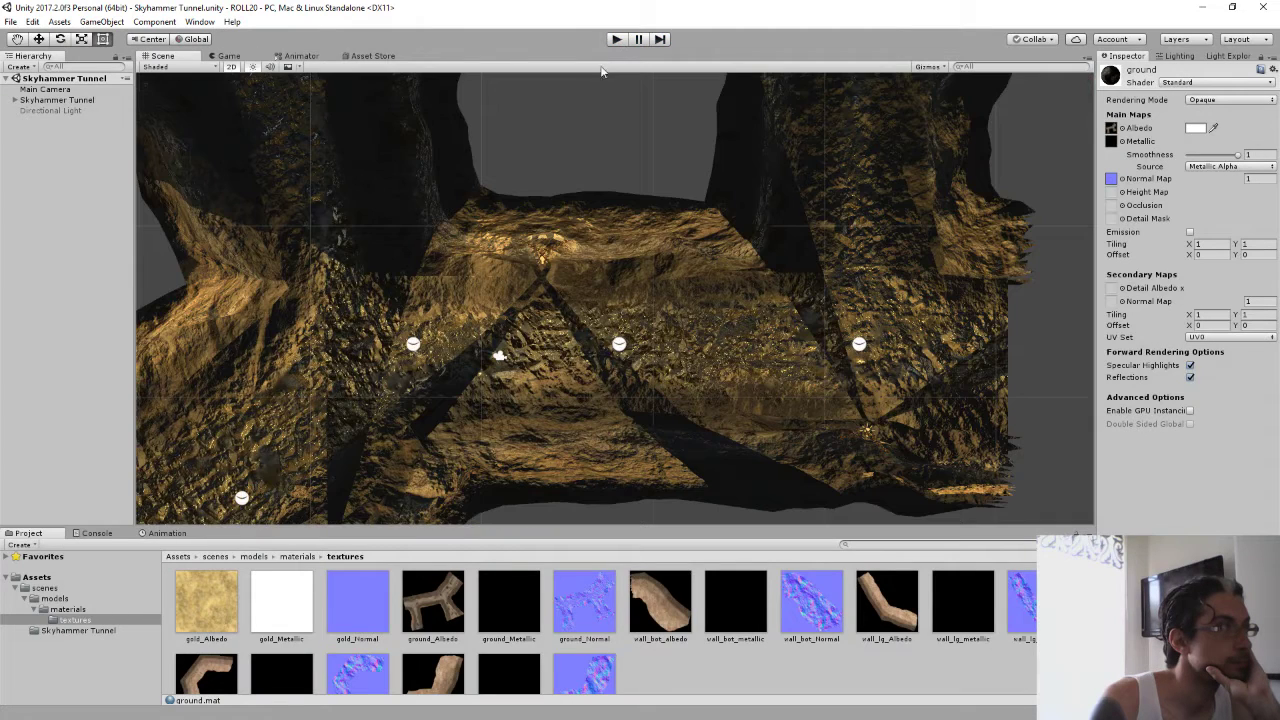
Expand the tunnel hierarchy and disable the lantern_top, lantern_mid and lantern_bot lights
click(16, 101)
click(23, 121)
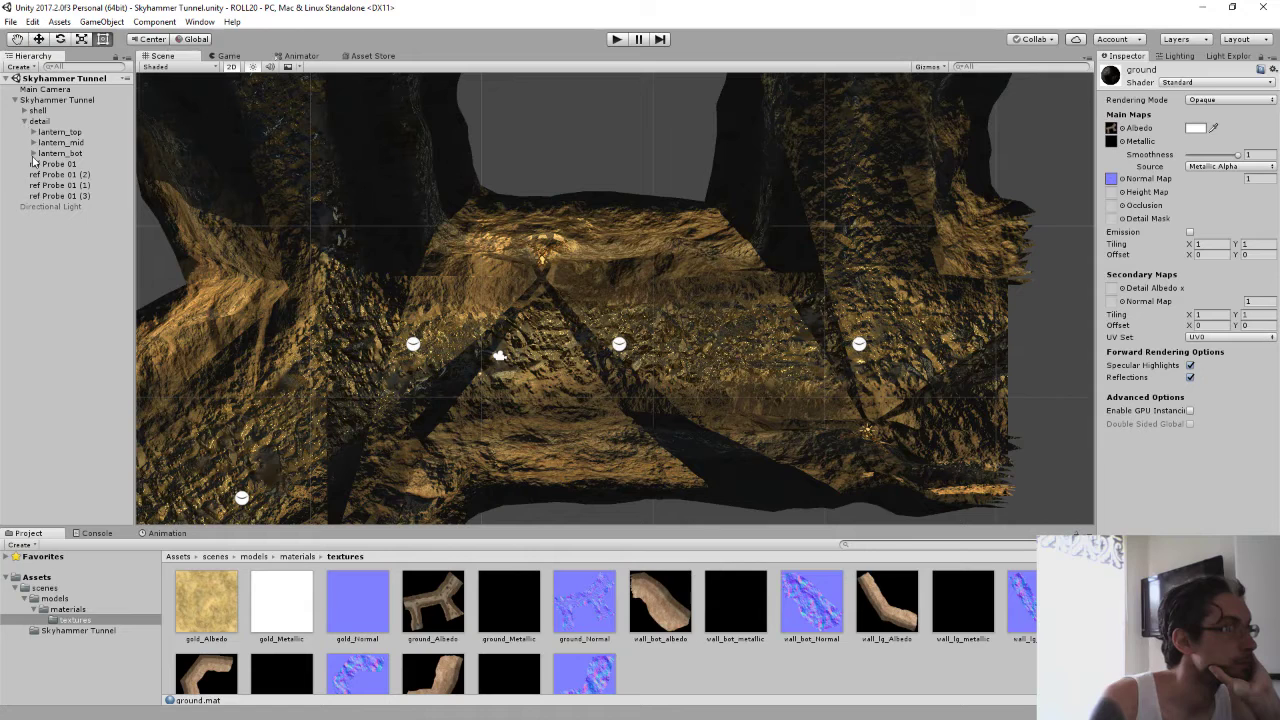
click(33, 153)
click(33, 142)
click(33, 132)
click(56, 174)
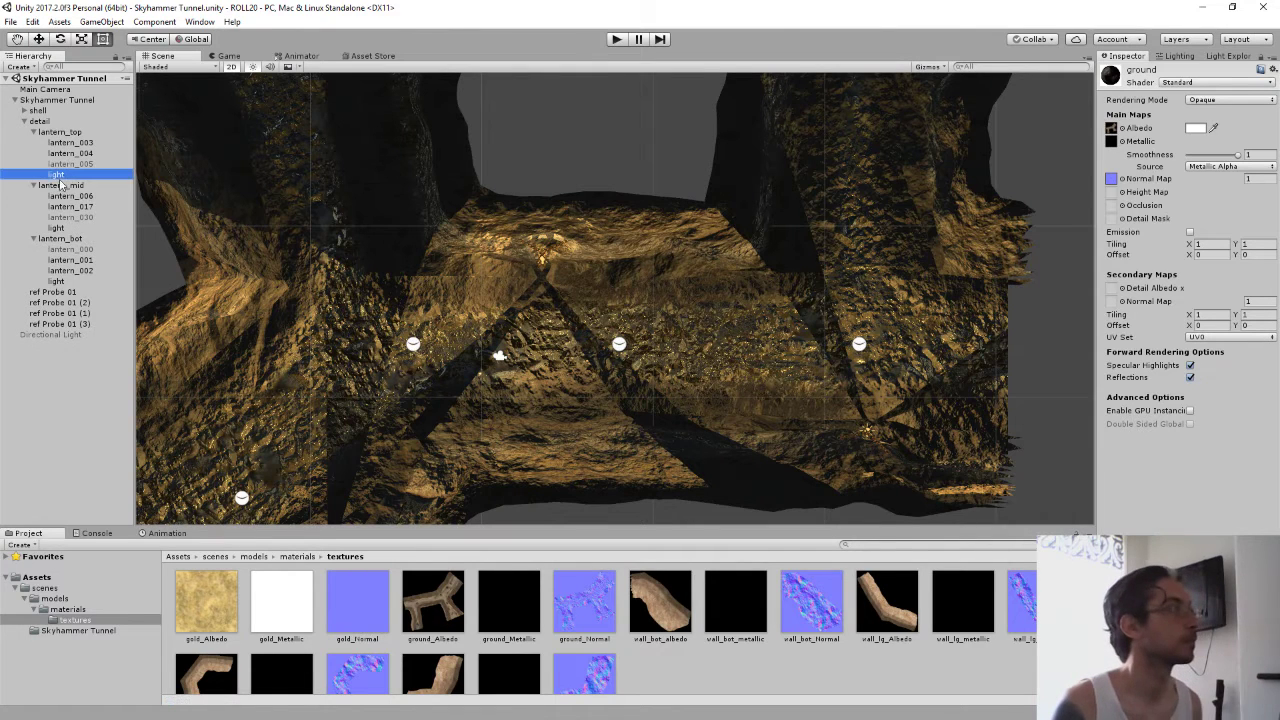
ctrl+click(56, 228)
ctrl+click(56, 281)
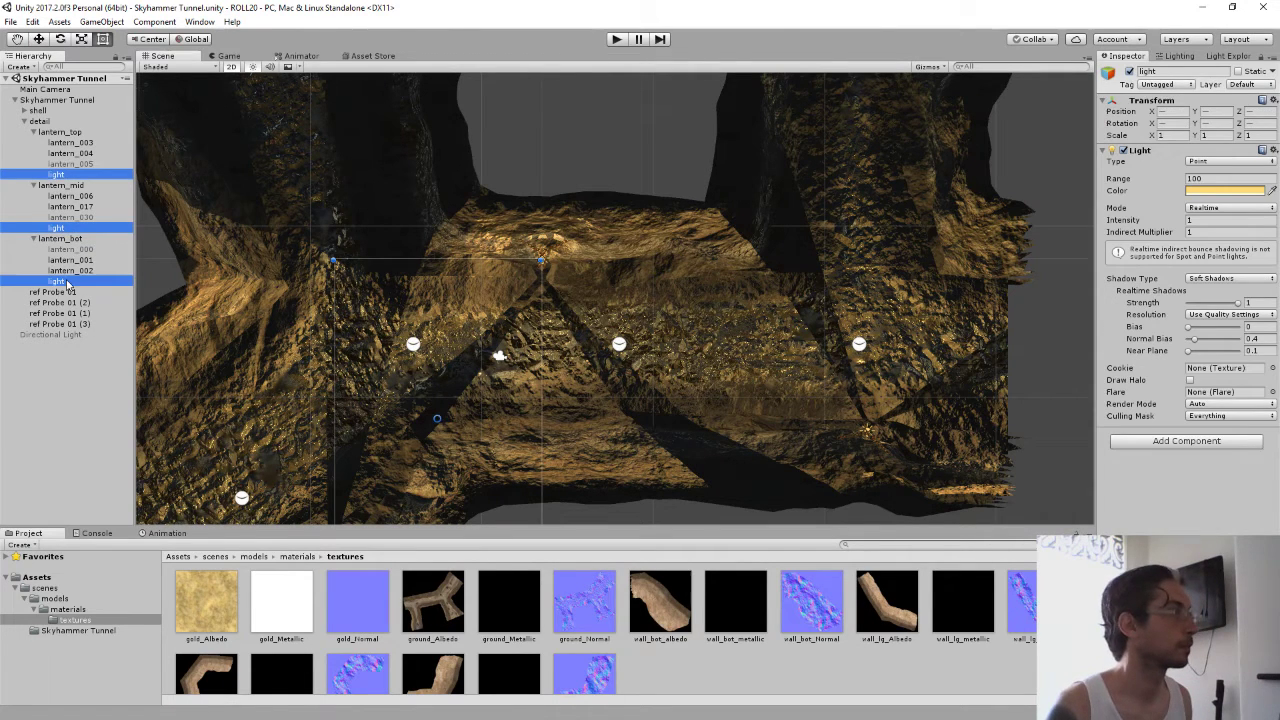
click(1129, 71)
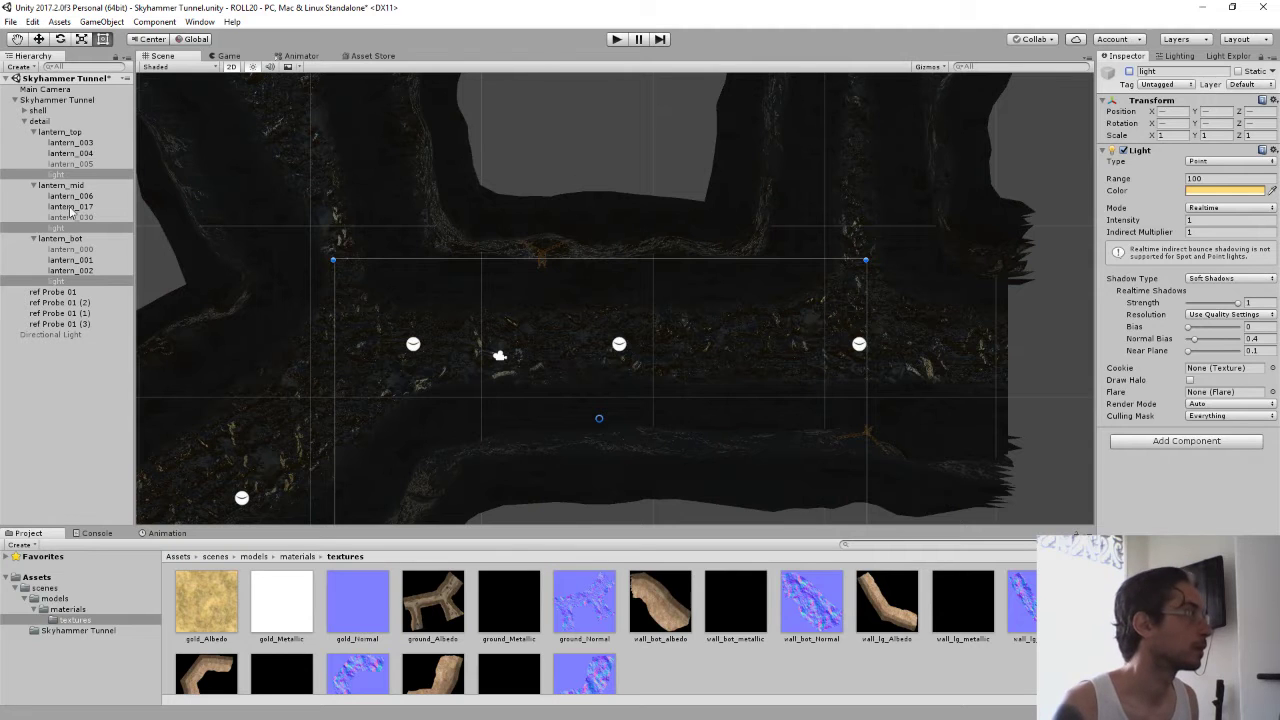
Enable the Directional Light and tilt it to X rotation -10.87 across the tunnel
click(50, 334)
click(1129, 71)
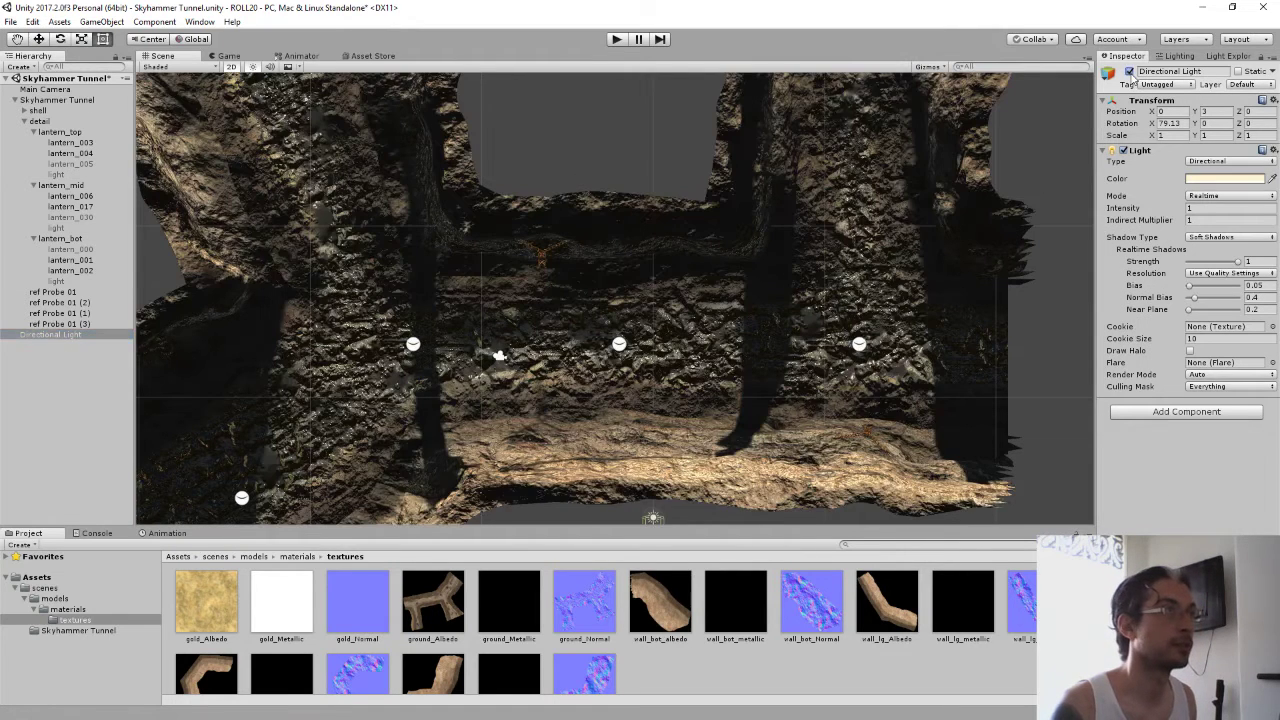
scroll(636, 311, down, 3)
scroll(645, 360, down, 3)
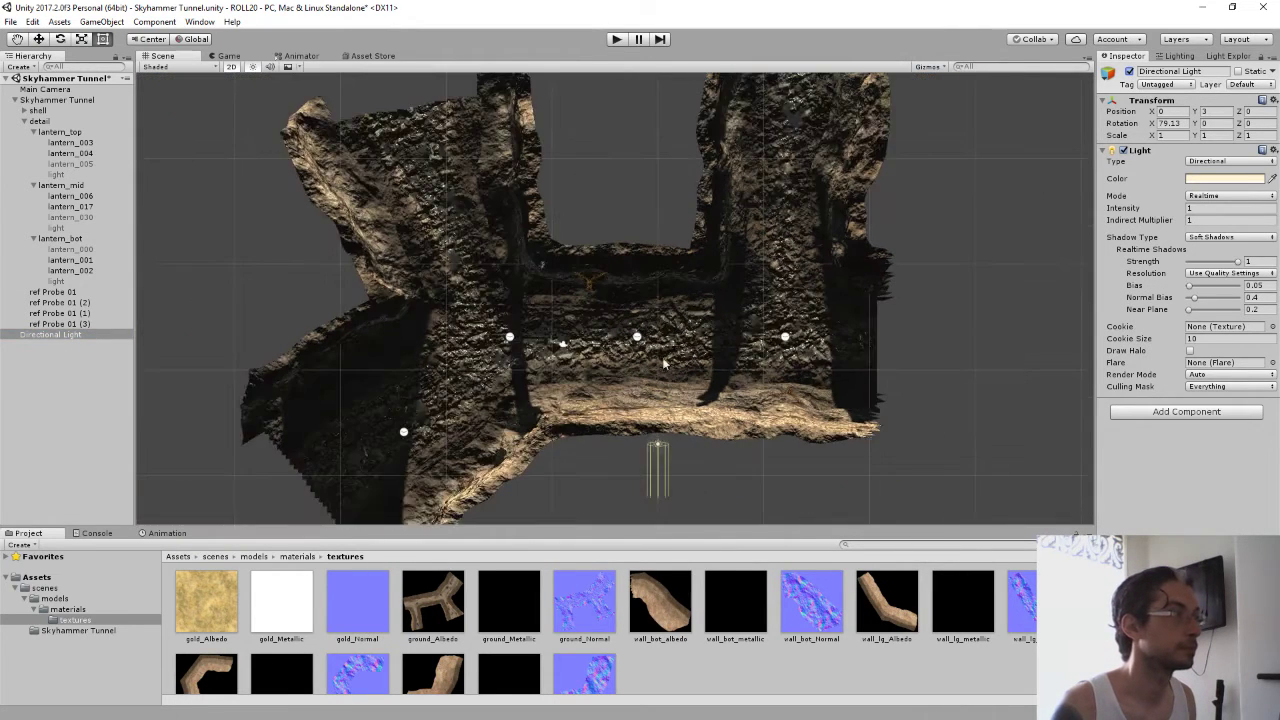
drag(658, 422, 673, 567)
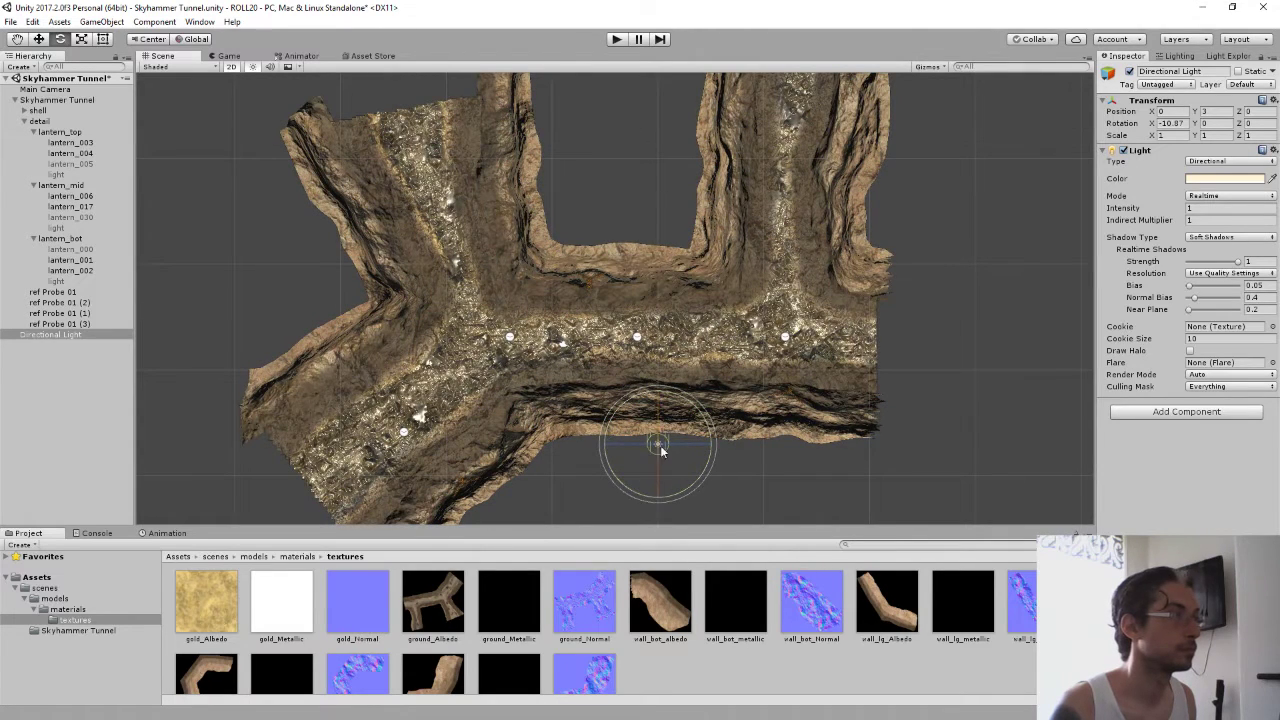
Set the Directional Light intensity to 0.1 and re-enable the three lantern lights
click(1207, 208)
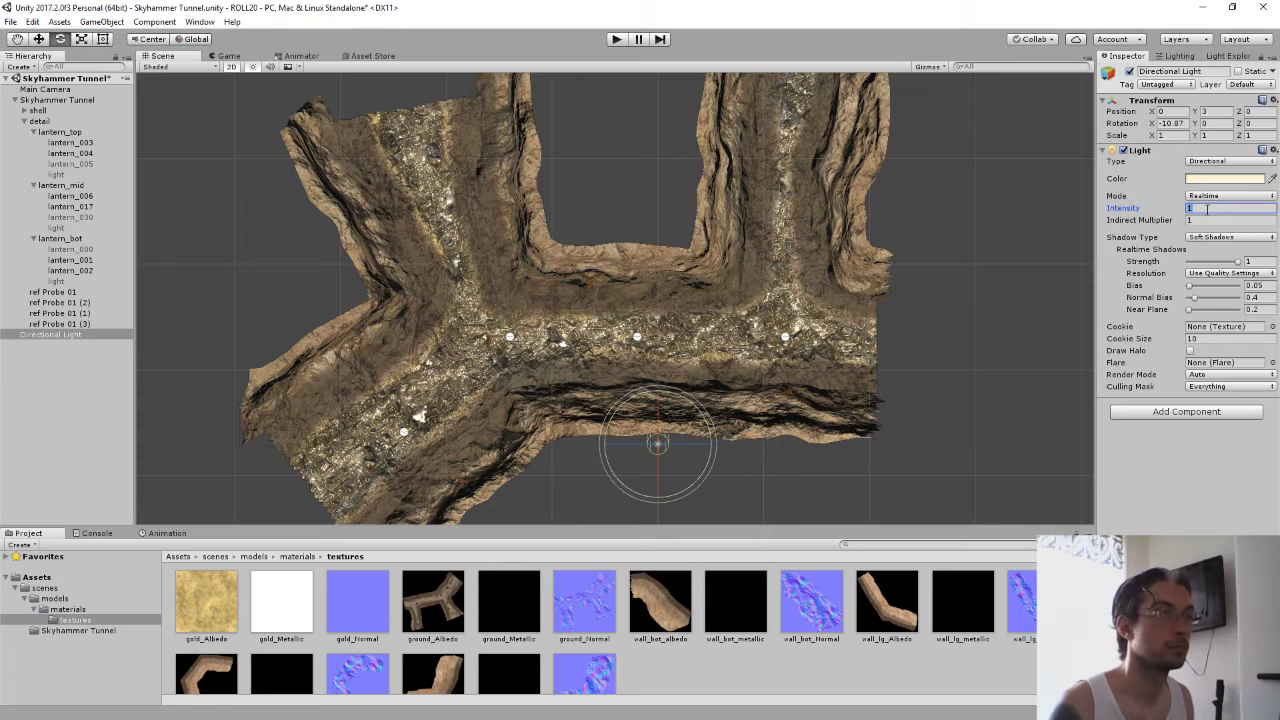
text(0.1)
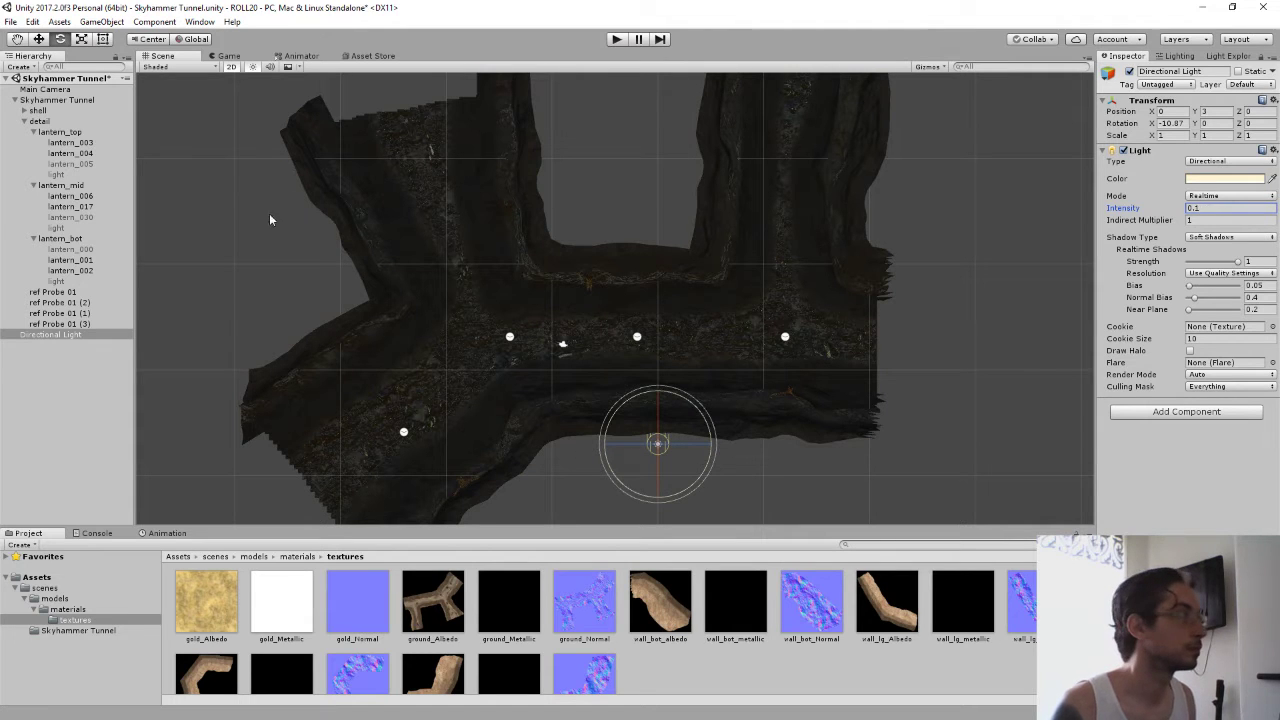
click(72, 281)
ctrl+click(72, 228)
ctrl+click(76, 174)
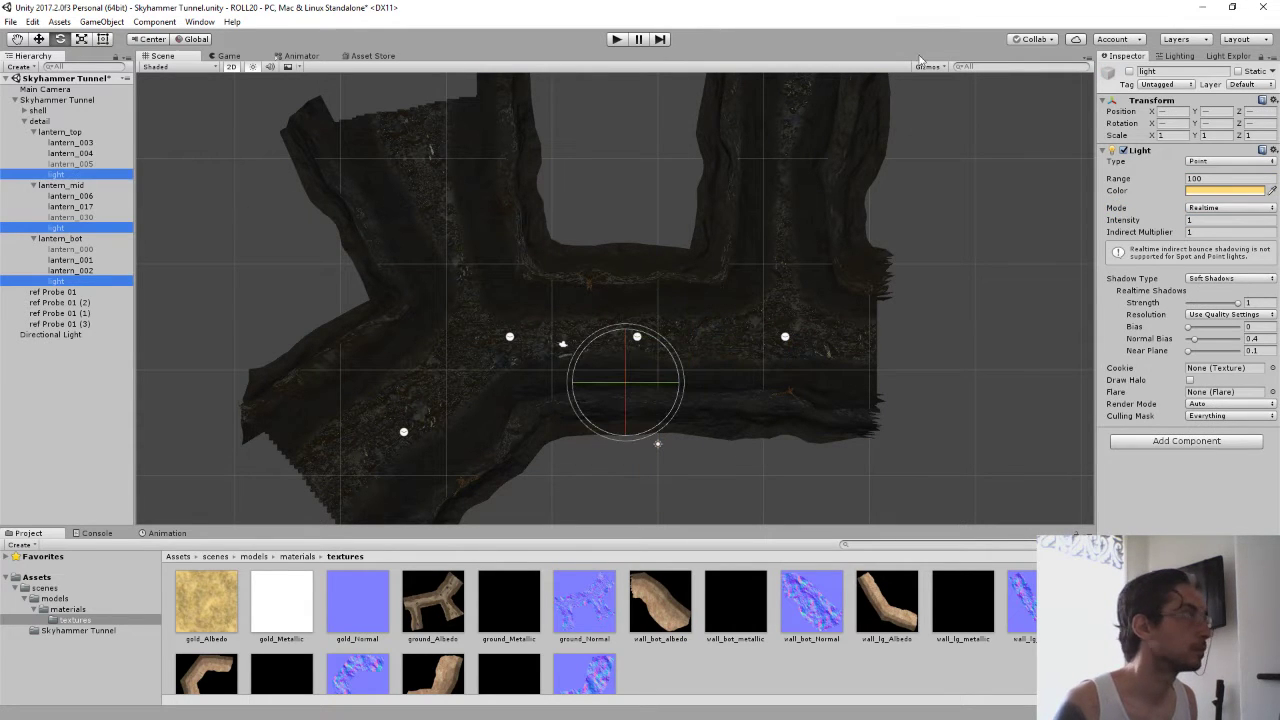
click(1129, 72)
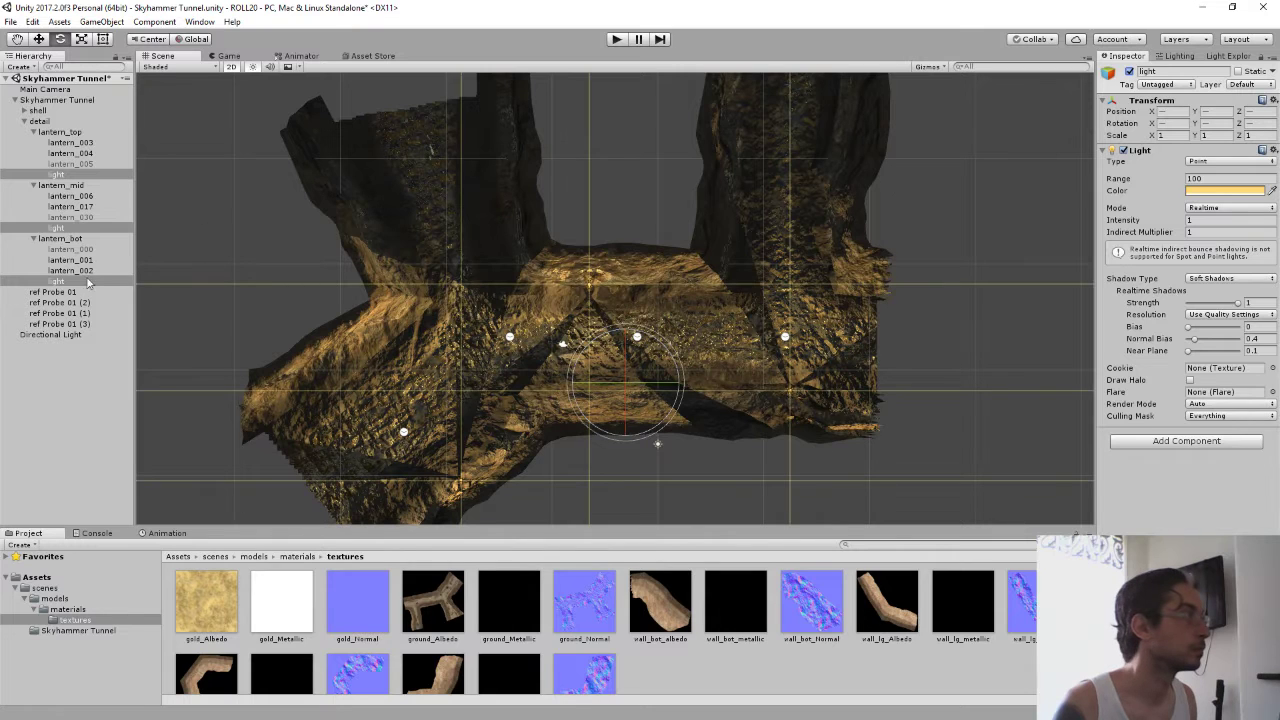
Reselect the Directional Light and re-edit its intensity, typing 0.25 then clearing it
click(60, 335)
click(1210, 207)
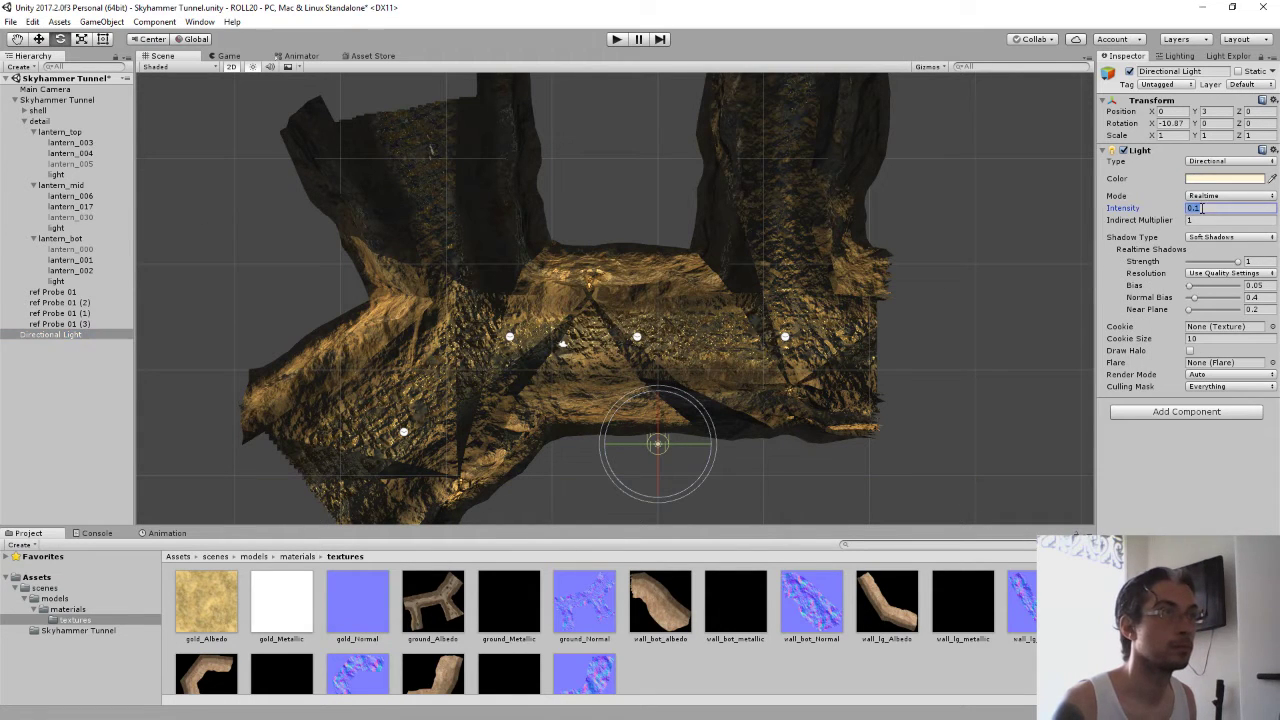
text(0.25)
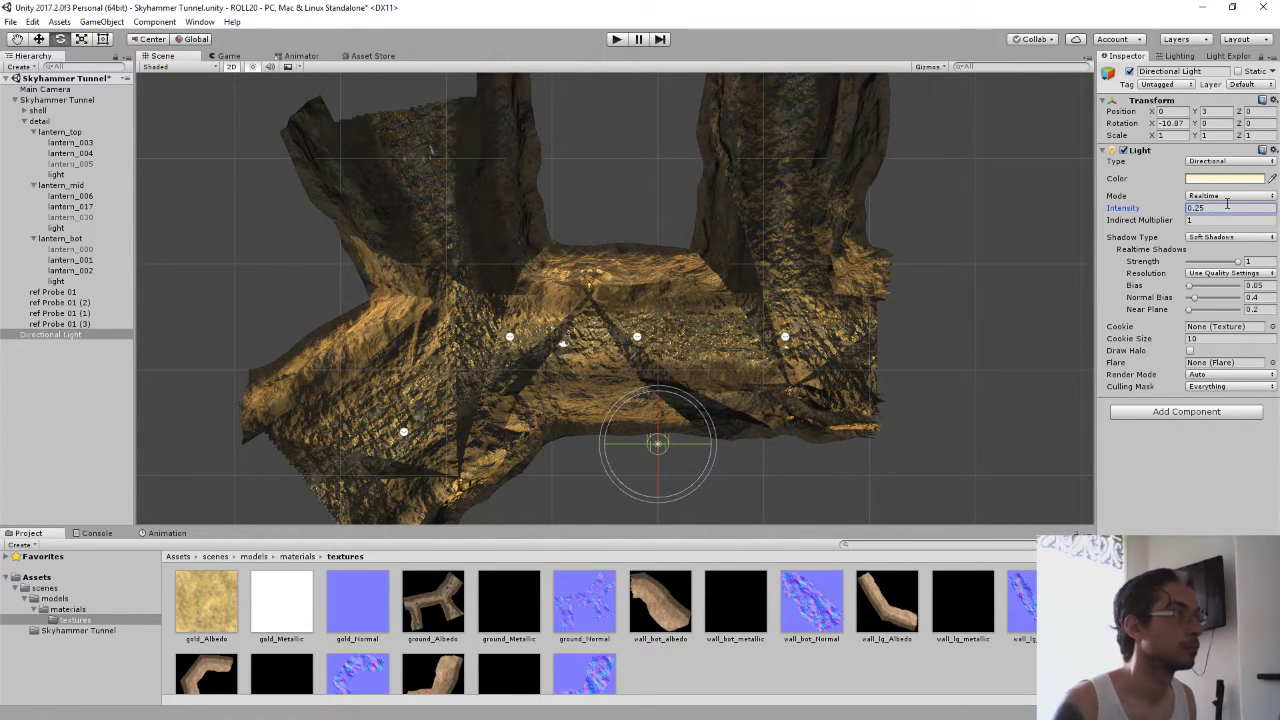
key(BackSpace)
key(BackSpace)
key(BackSpace)
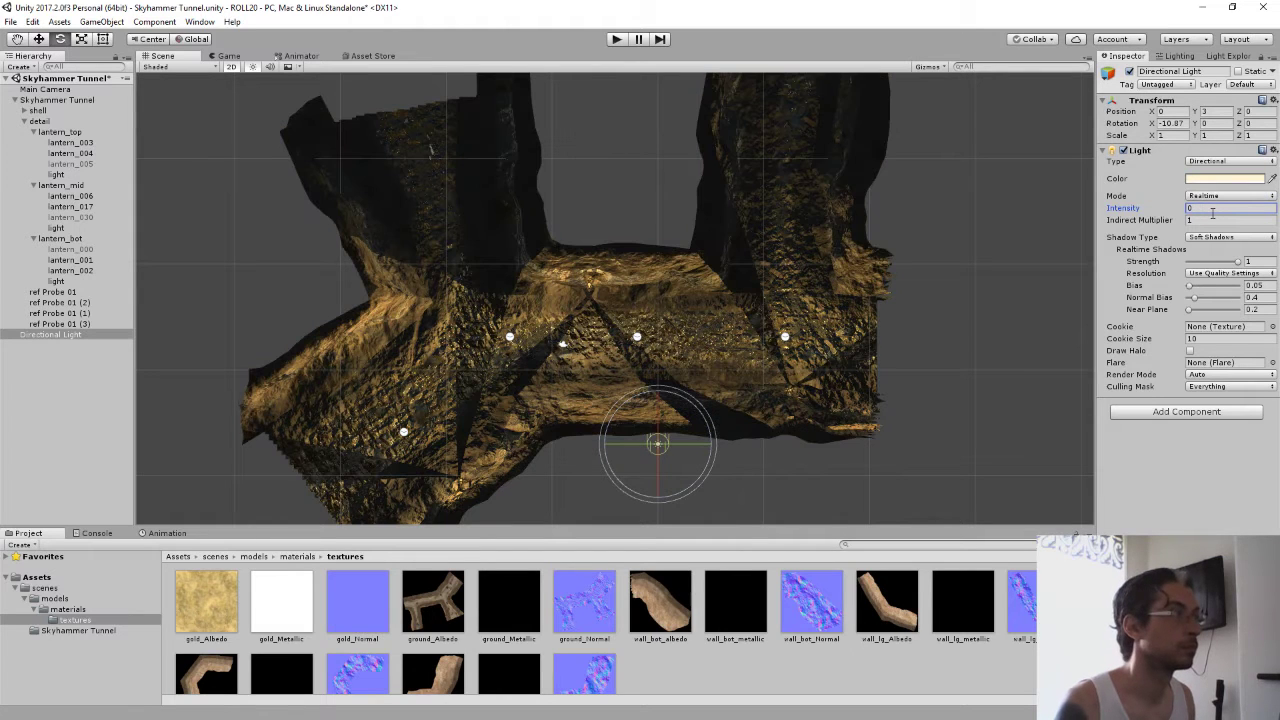
scroll(610, 350, up, 2)
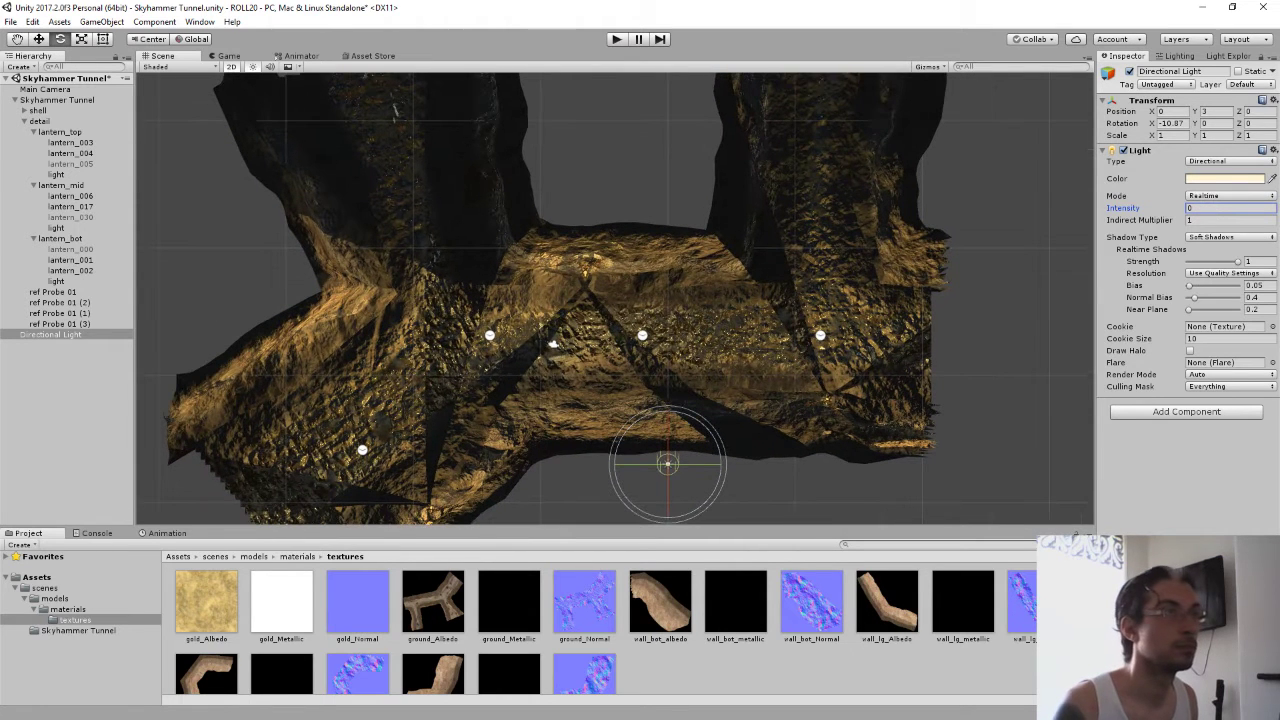
Enter intensity .1, tint the Directional Light blue, then retype the intensity as 1.2
text(.1)
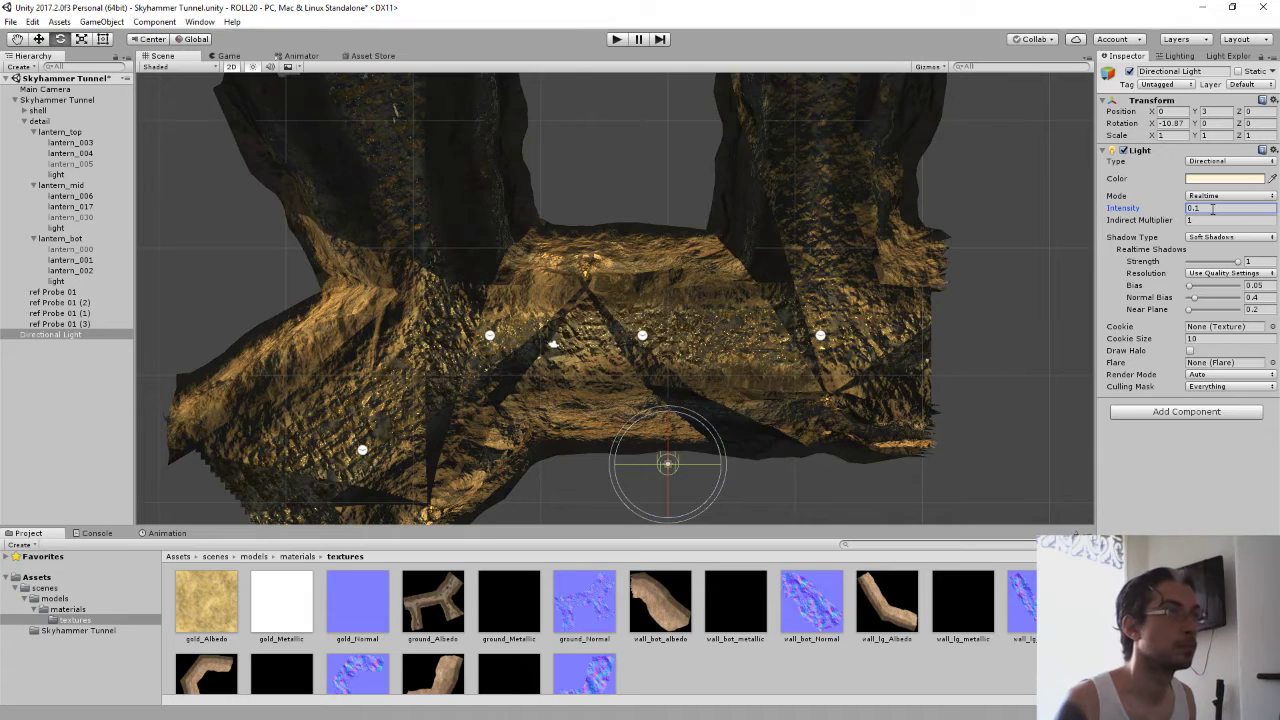
click(1212, 180)
mouse_move(888, 291)
mouse_down()
mouse_move(850, 268)
mouse_move(883, 243)
mouse_up()
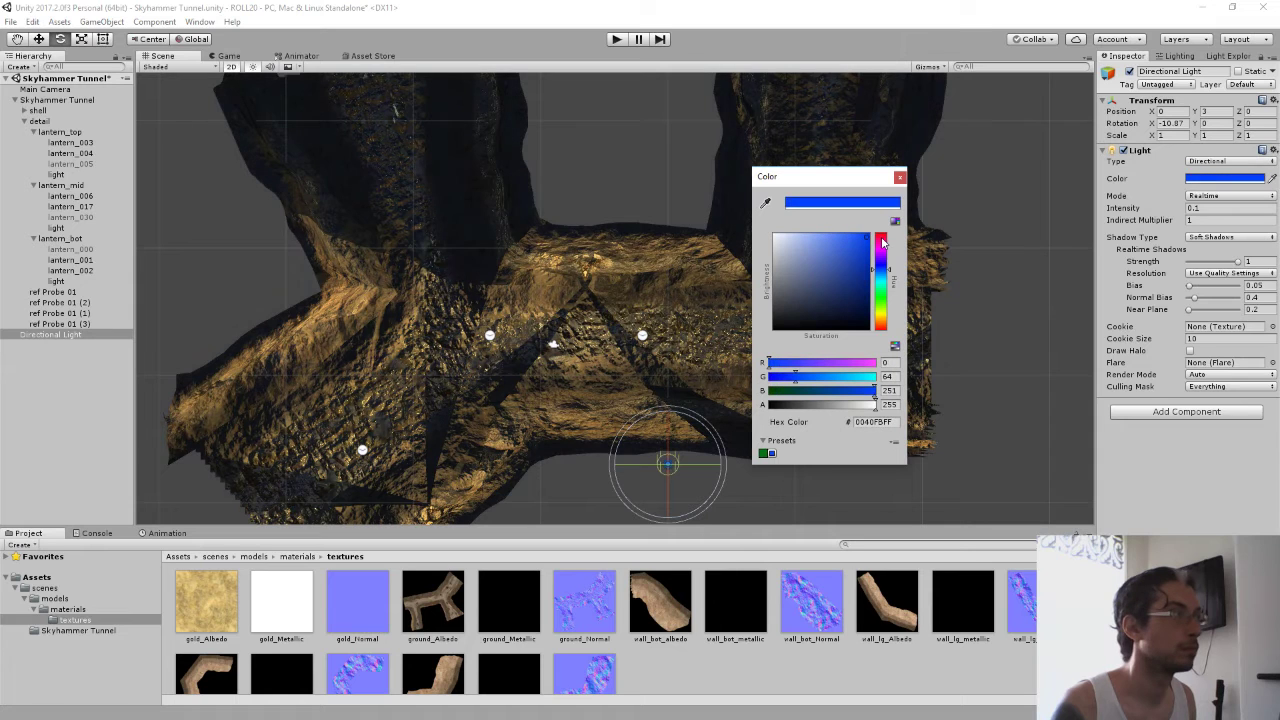
click(899, 178)
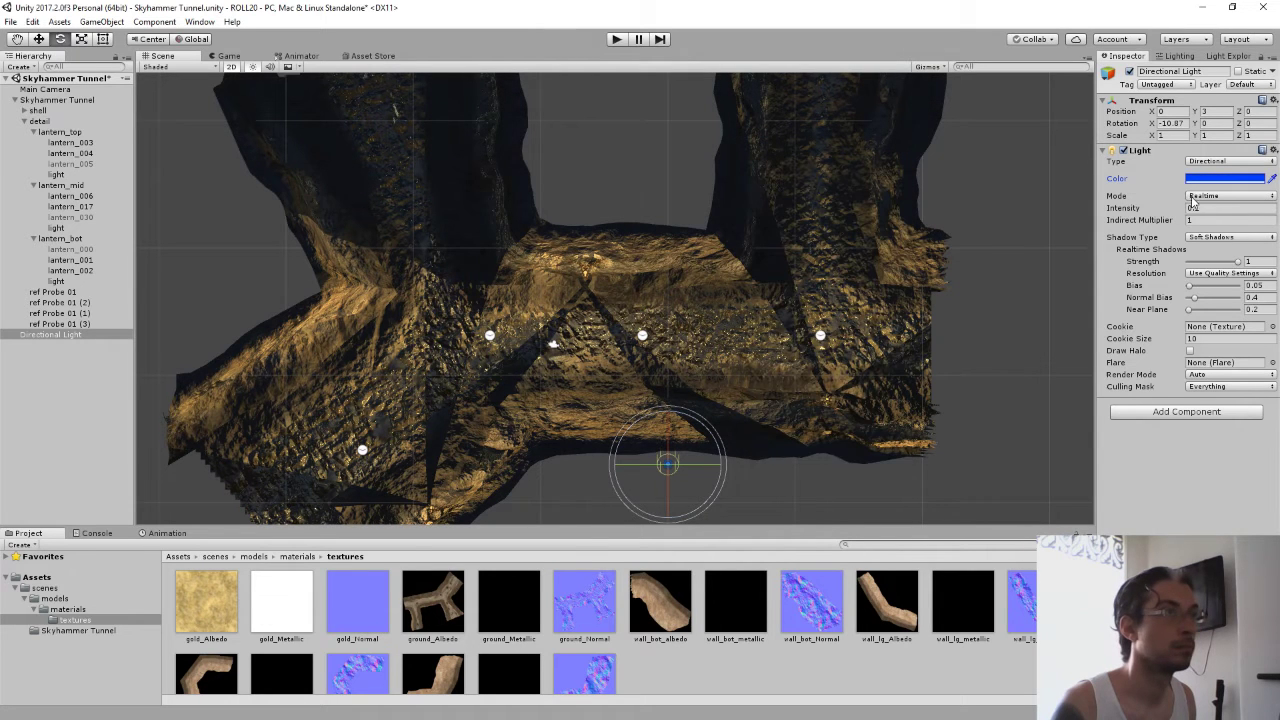
click(1208, 207)
text(1.)
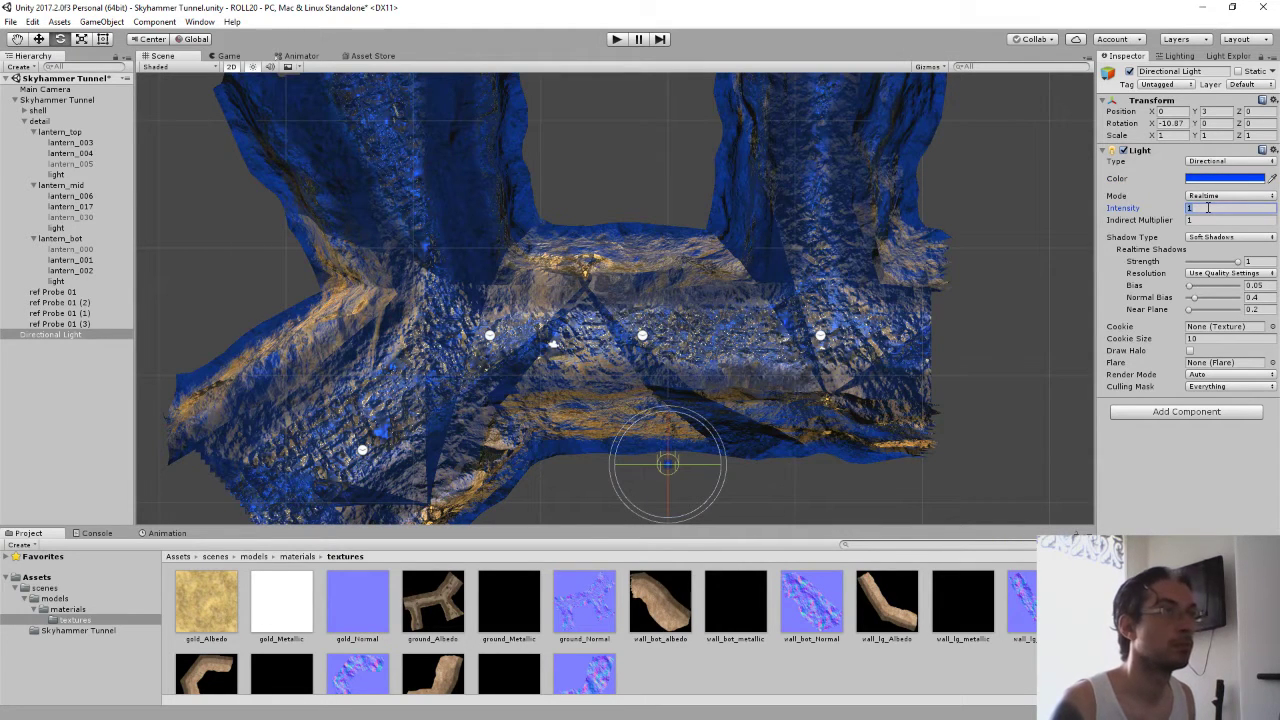
text(25)
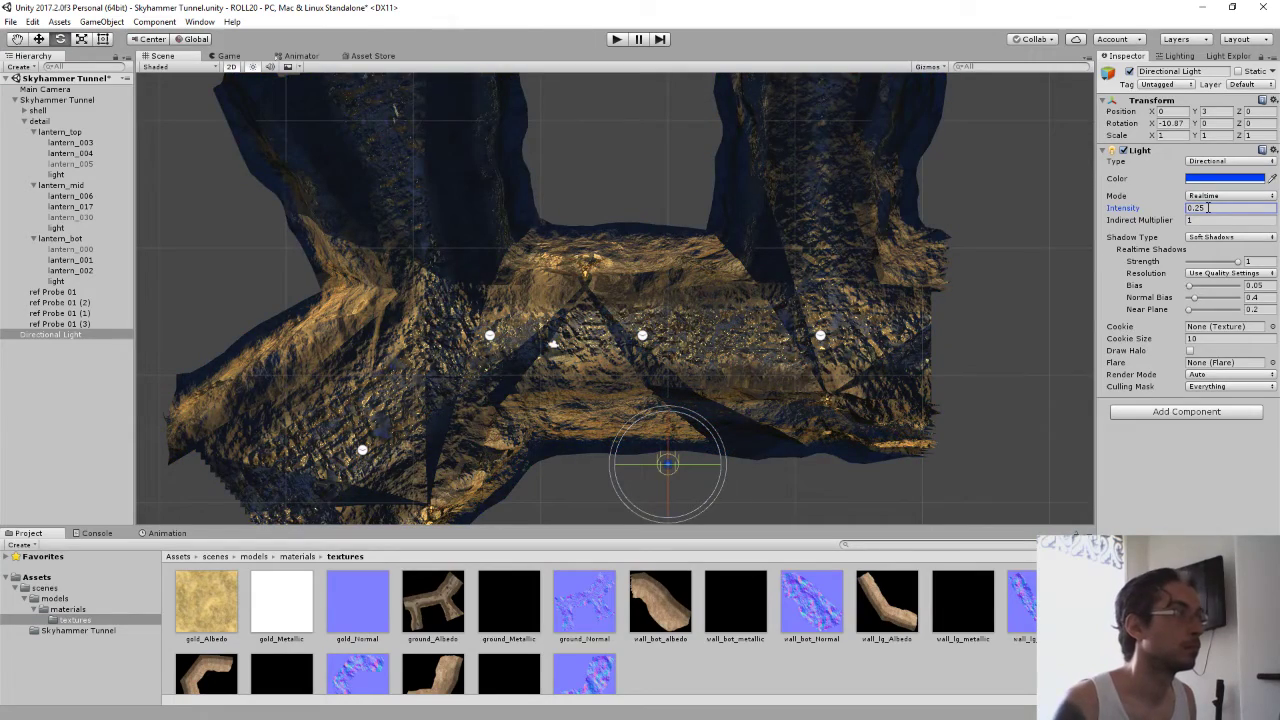
Move into the tunnel and toggle the Directional Light off and on to compare
alt+drag(600, 330, 570, 336)
scroll(570, 336, up, 5)
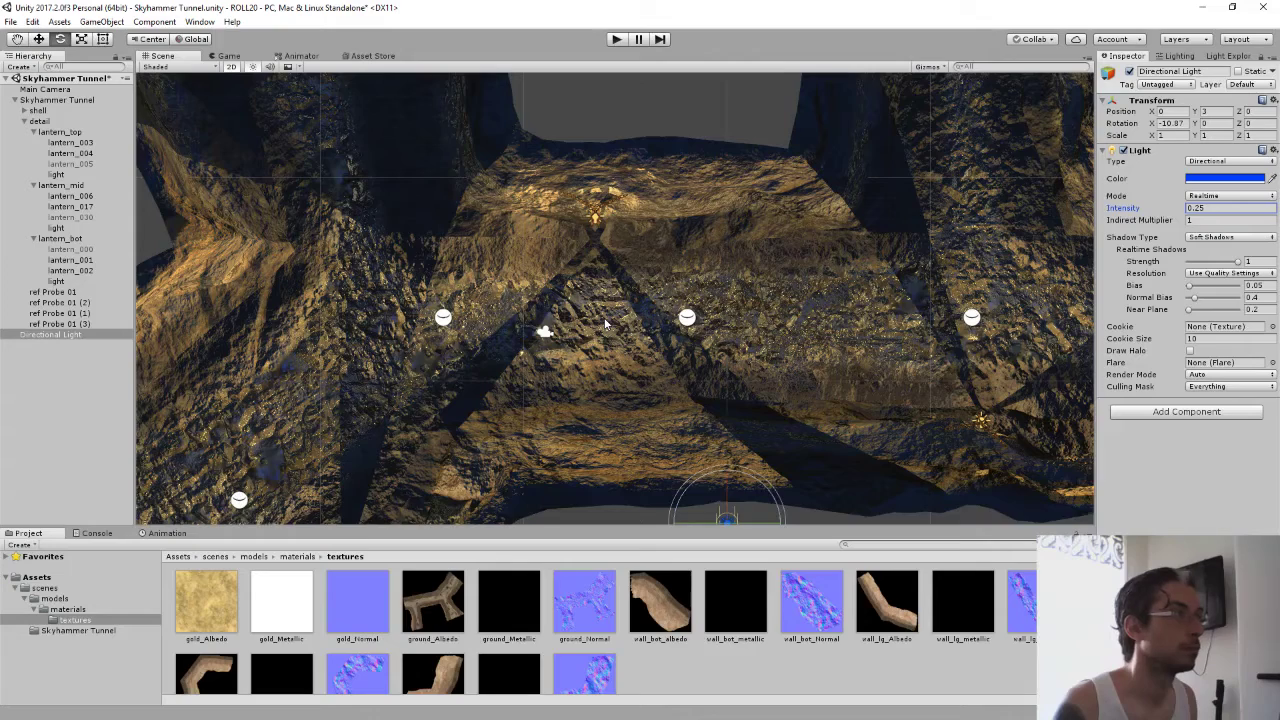
scroll(604, 317, down, 2)
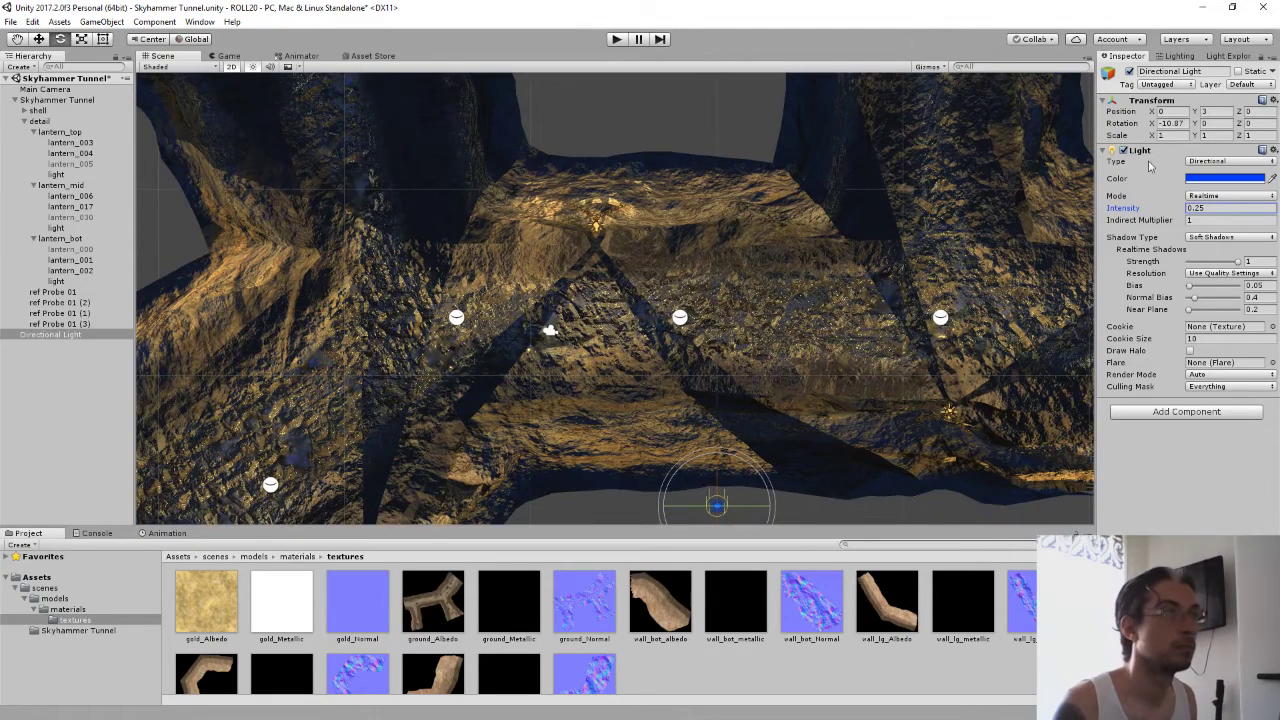
click(1130, 72)
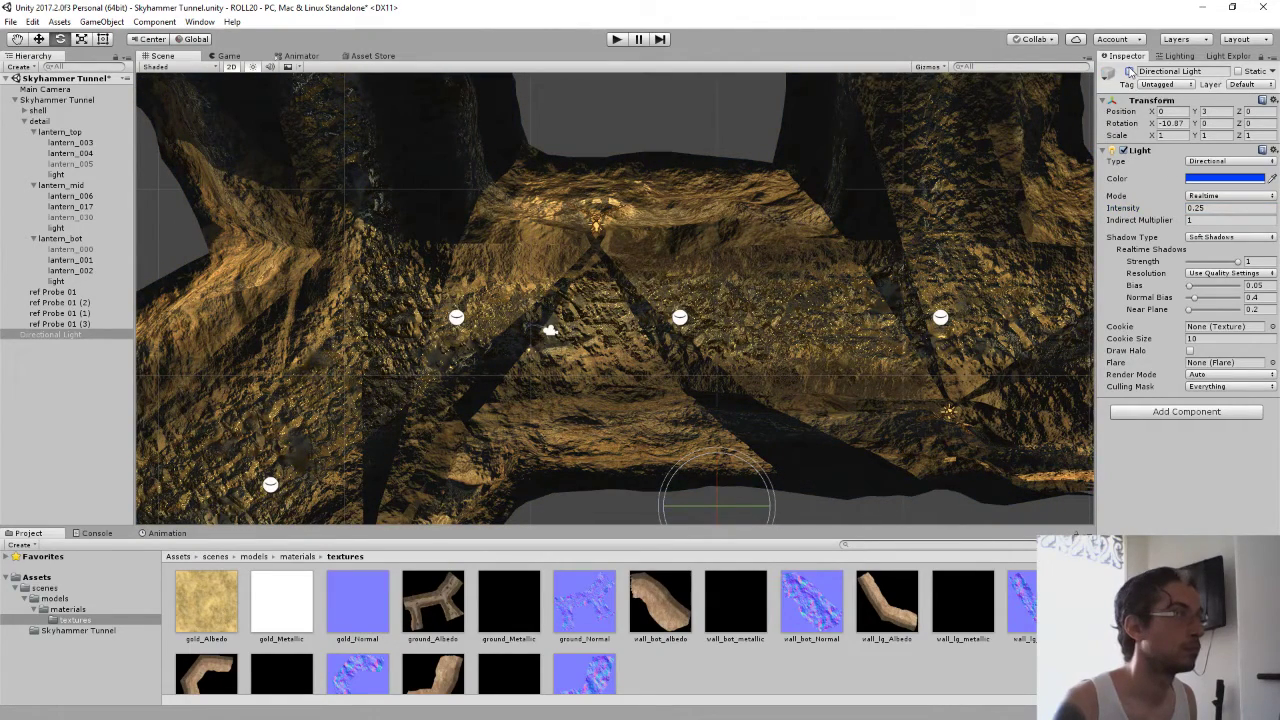
click(1130, 72)
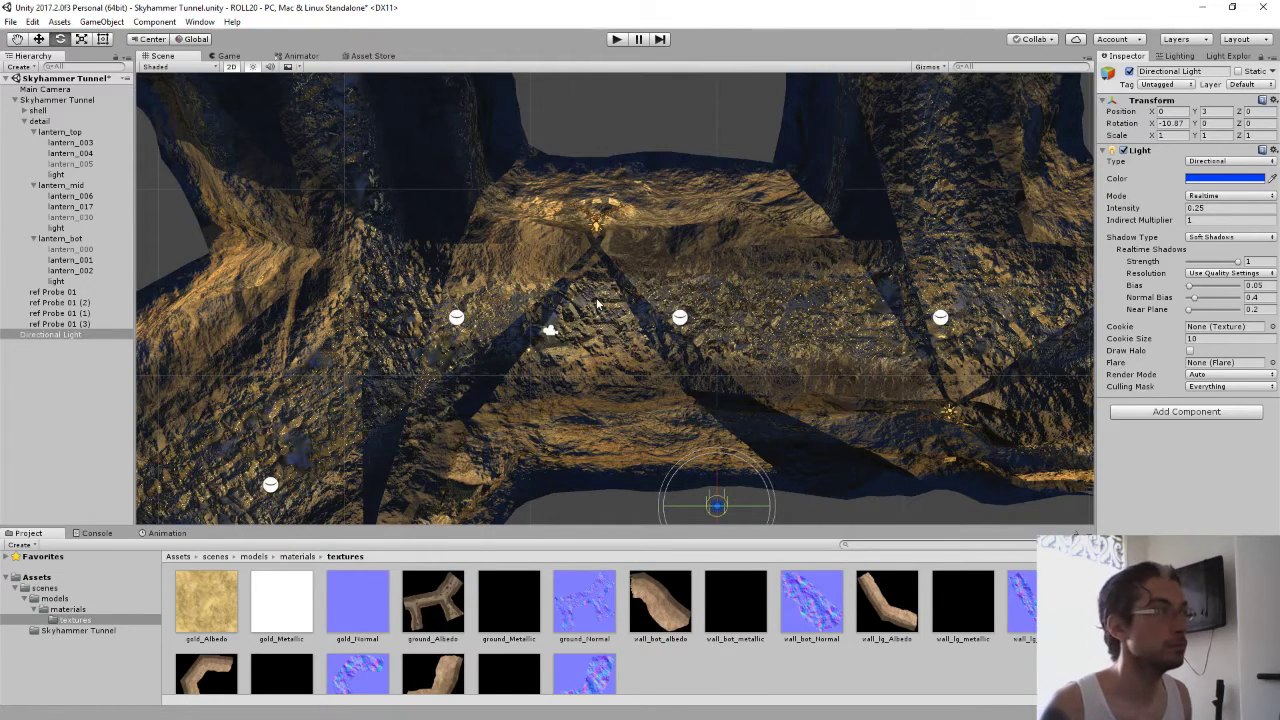
scroll(598, 302, up, 1)
scroll(598, 302, down, 1)
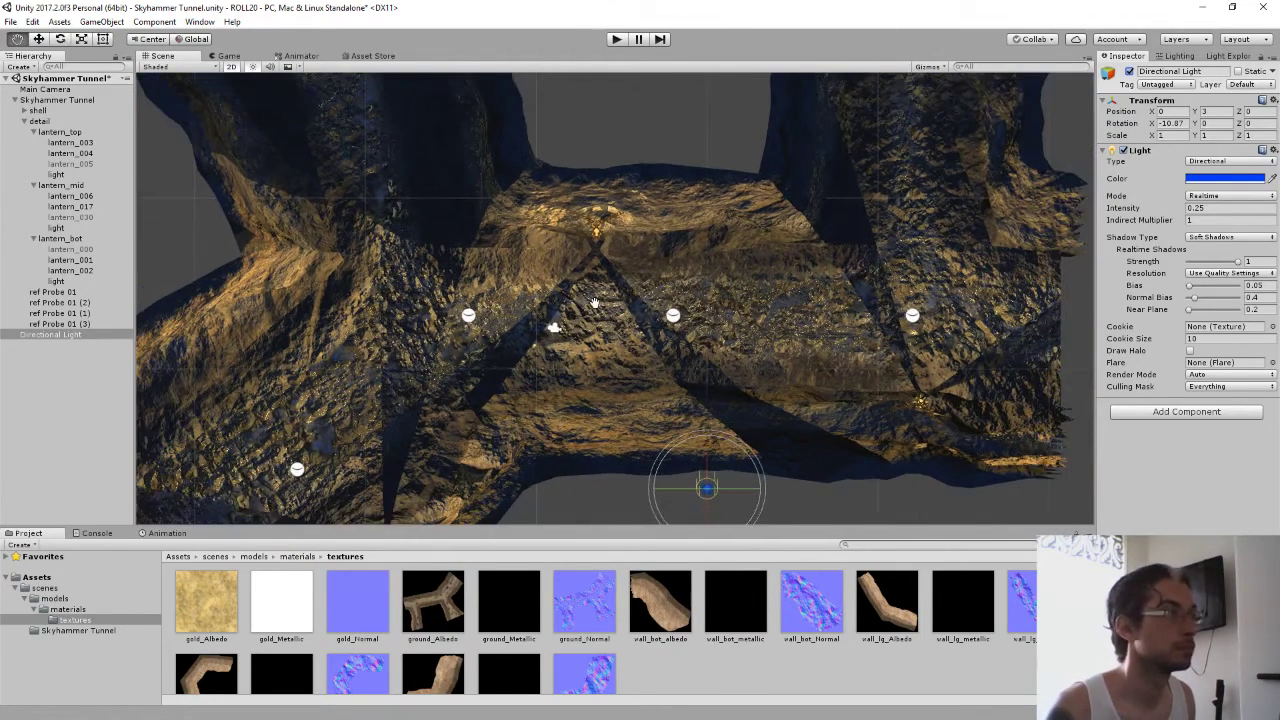
scroll(598, 302, down, 1)
Try orange and darker tones for the light colour, then set Rotation X to 0
click(1208, 180)
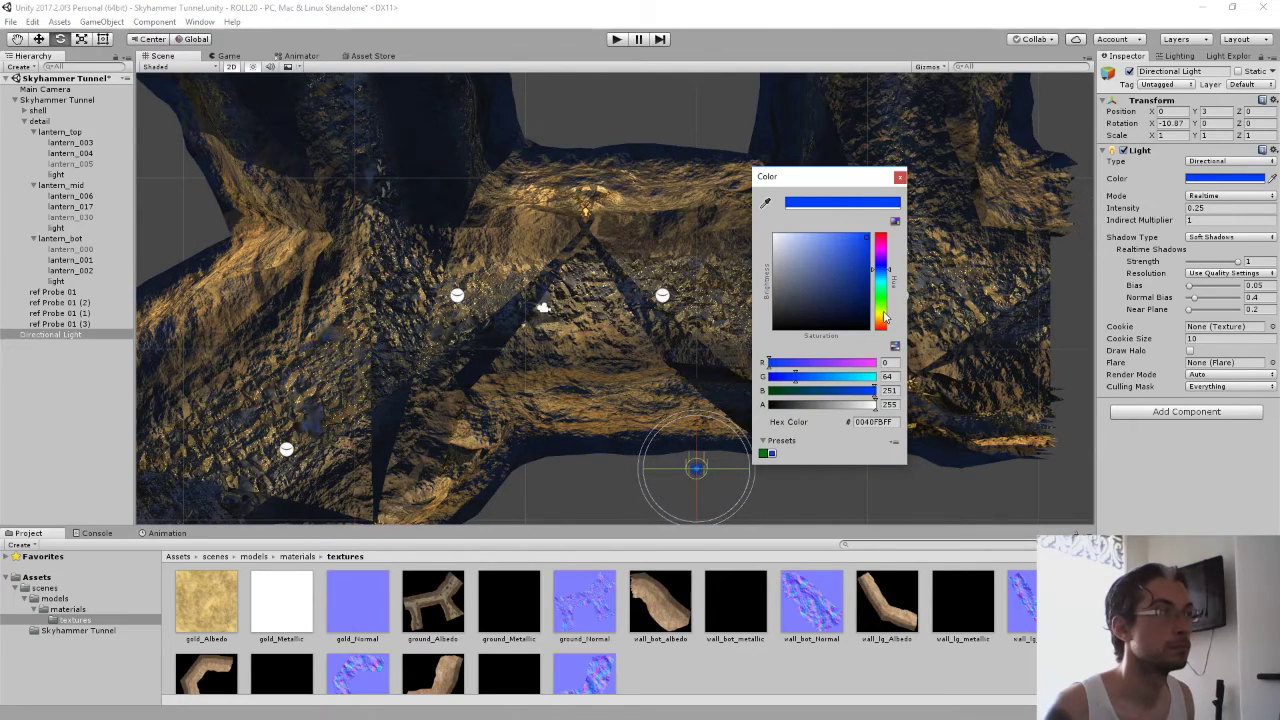
drag(884, 316, 884, 326)
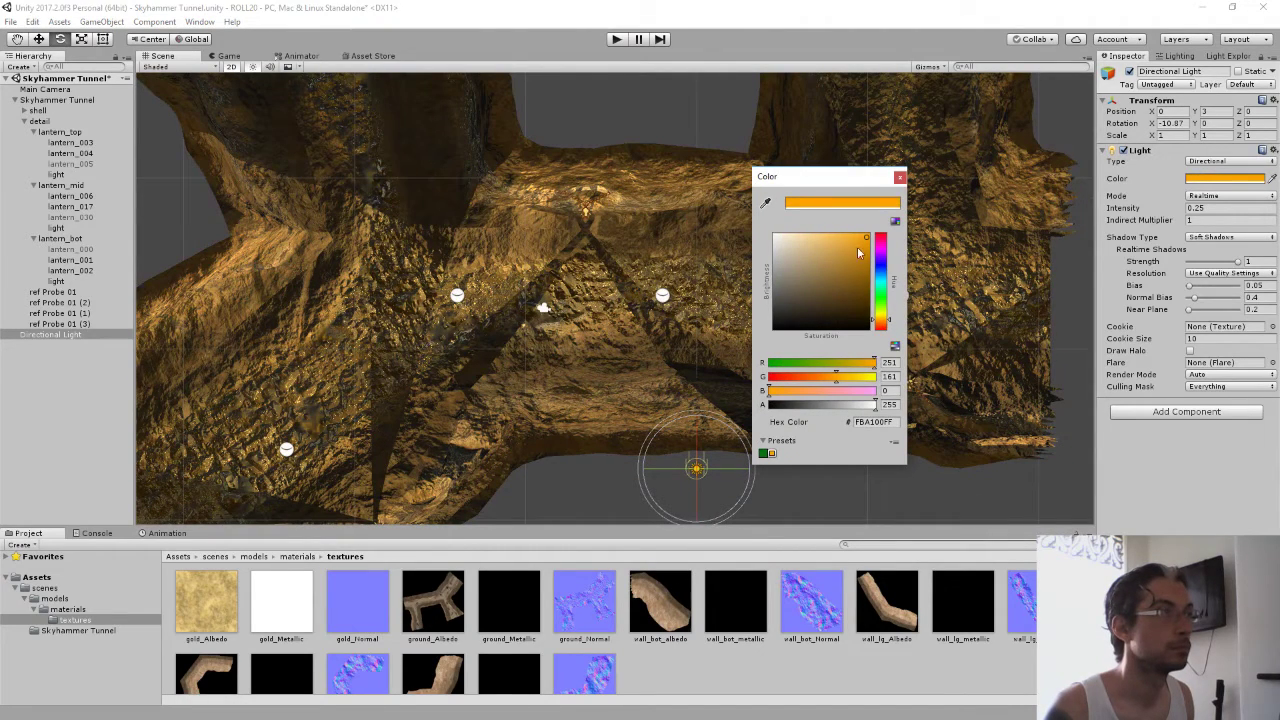
drag(858, 253, 869, 345)
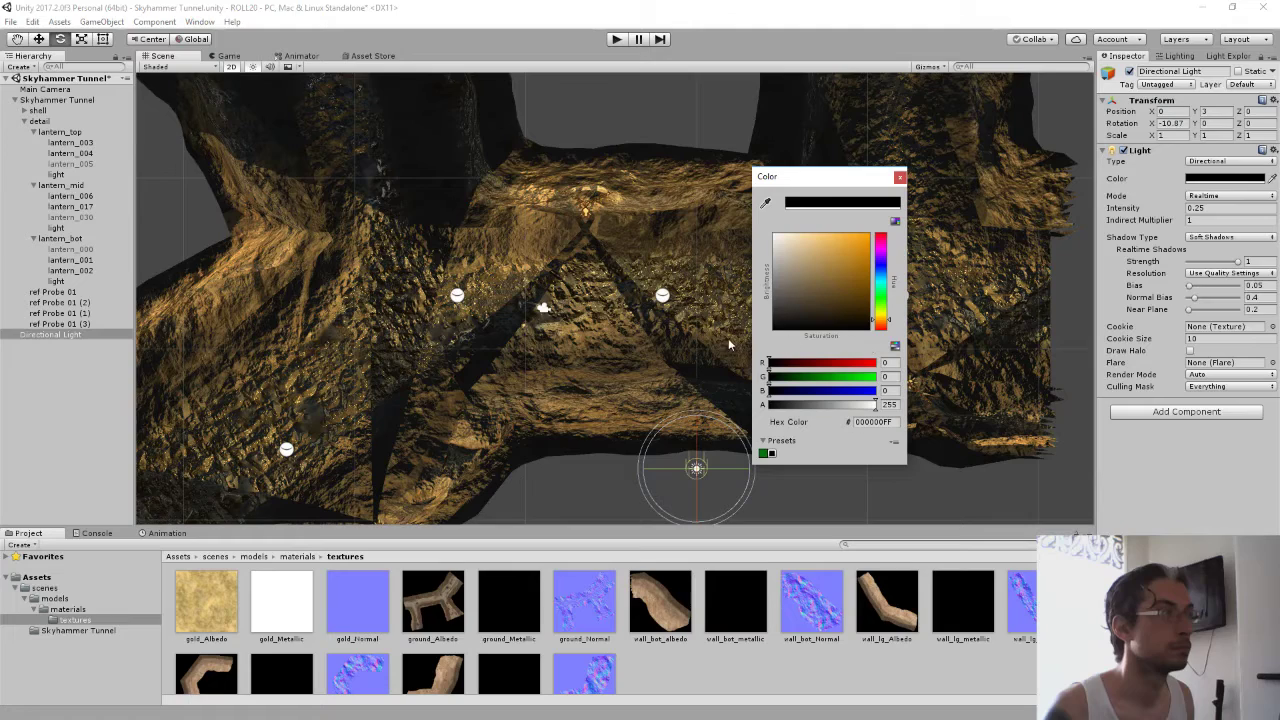
drag(773, 318, 911, 211)
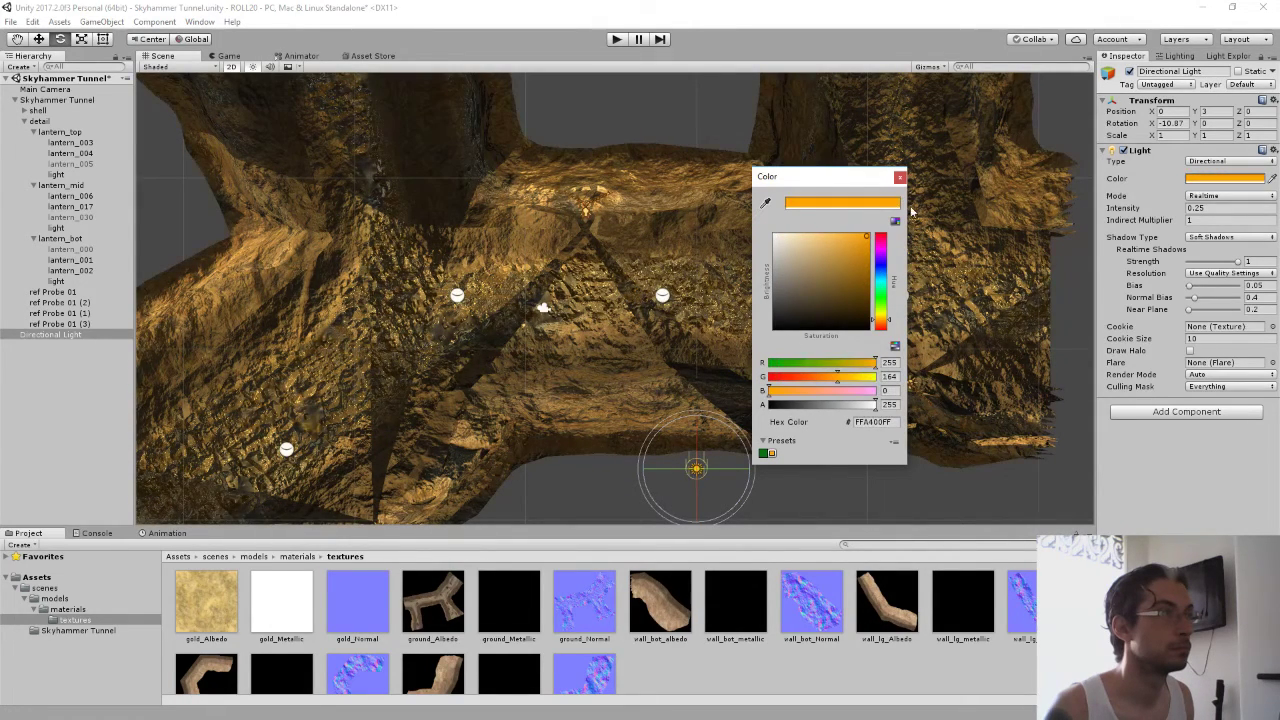
click(900, 178)
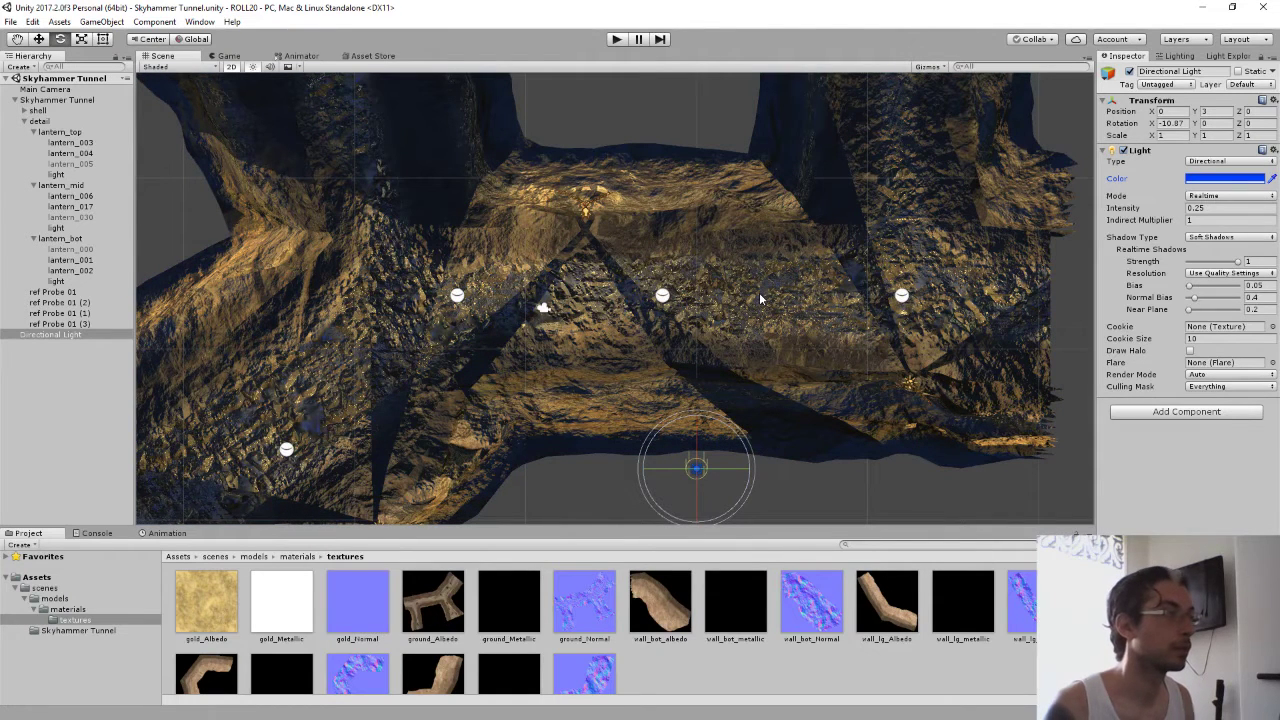
click(1168, 123)
text(0)
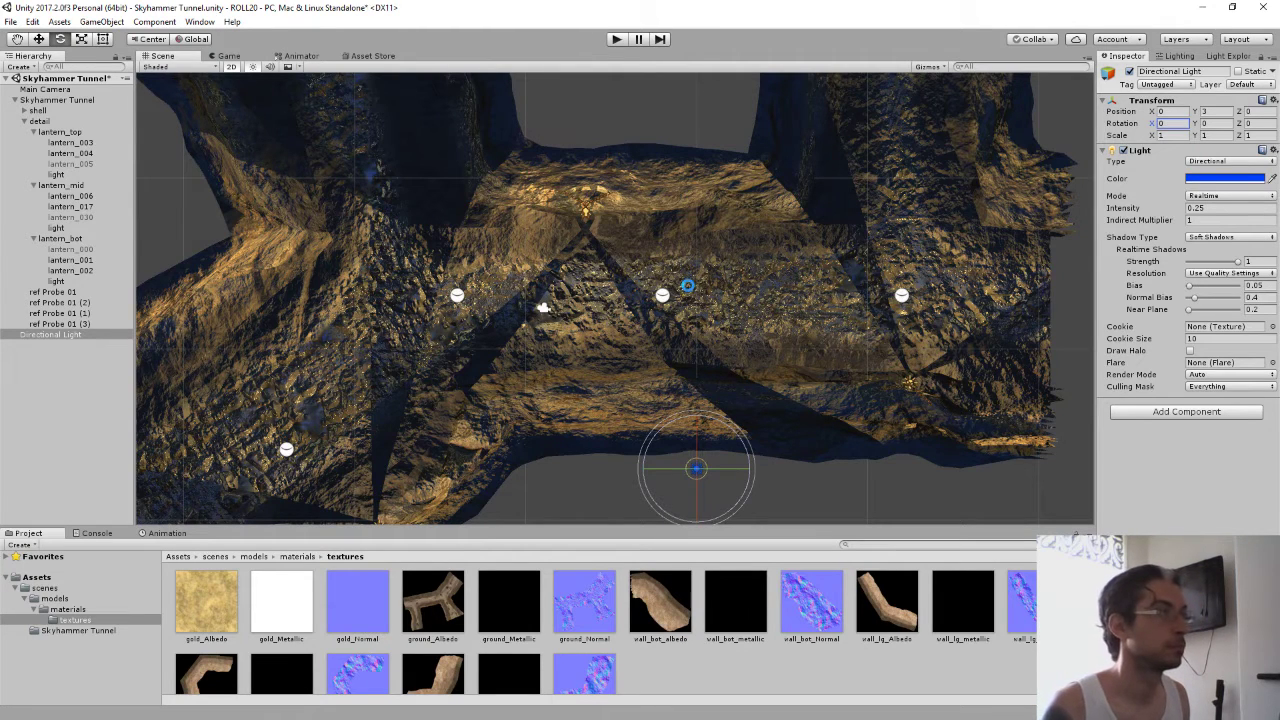
Select the four reflection probes and rebake them all with Bake All Reflection Probes
click(52, 292)
shift+click(55, 324)
click(1243, 419)
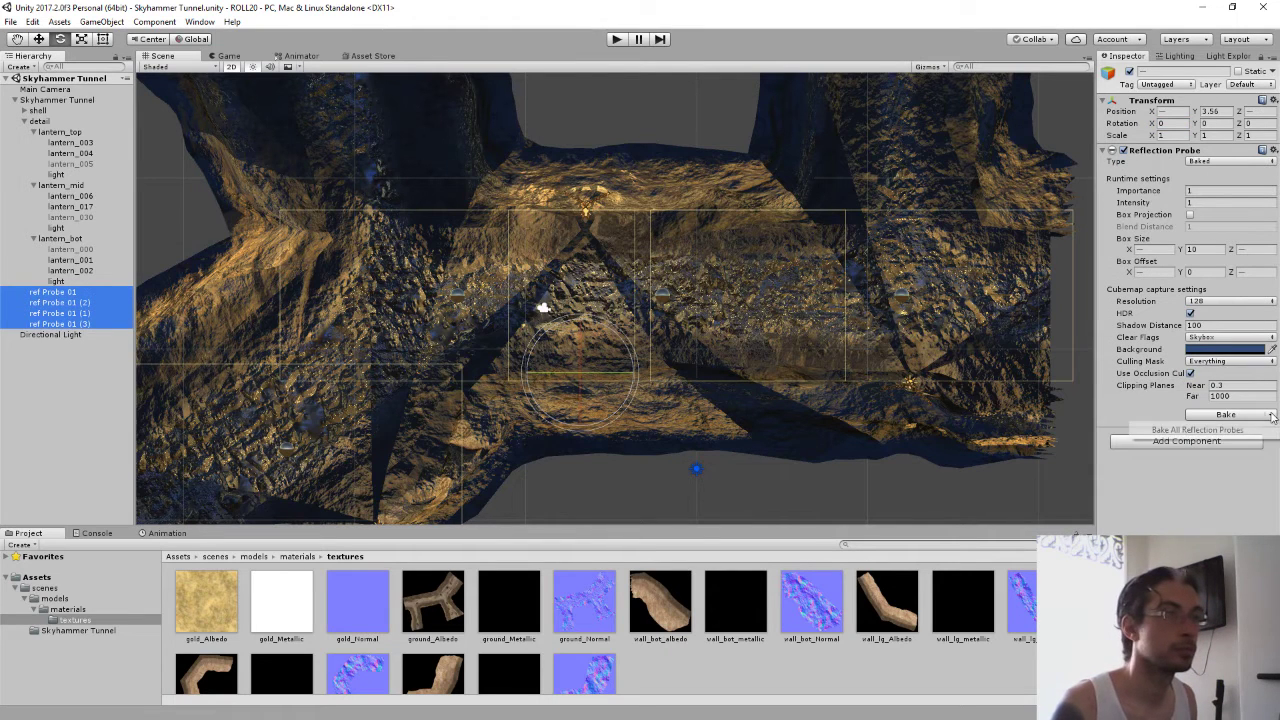
click(1220, 430)
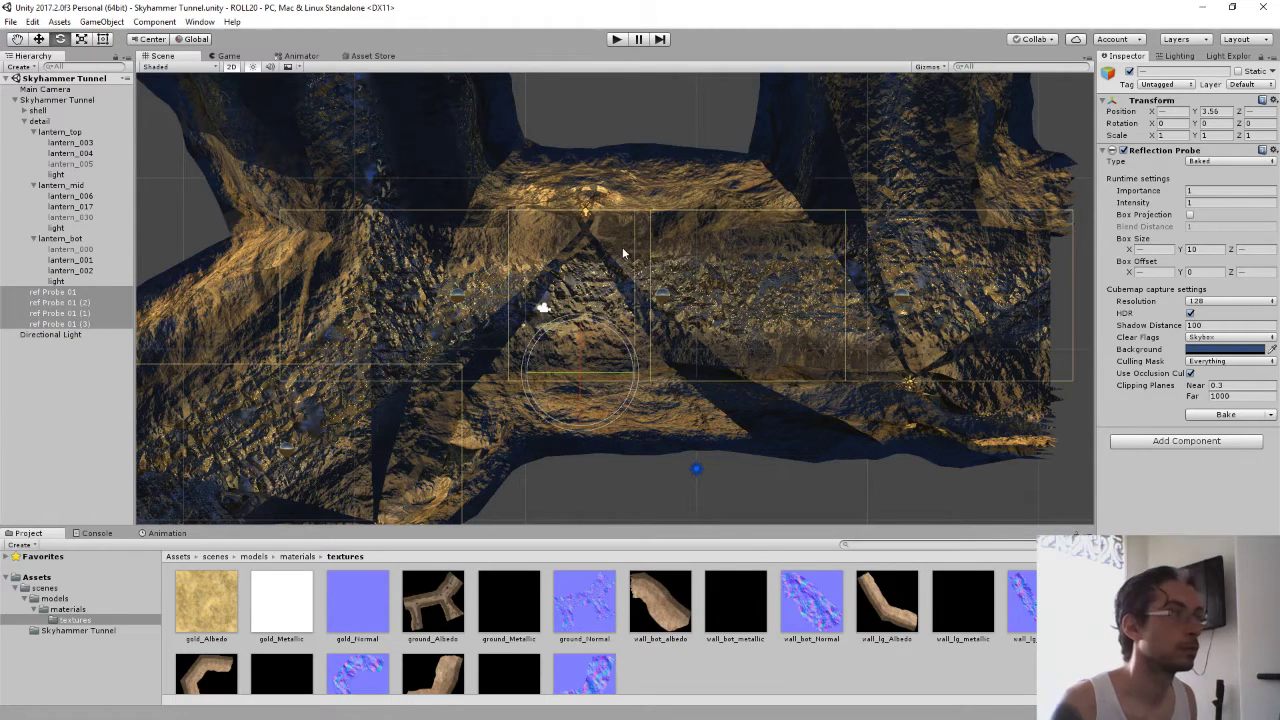
Check ref Probe 01 (3)'s bounding volume, then save the tunnel scene
click(90, 324)
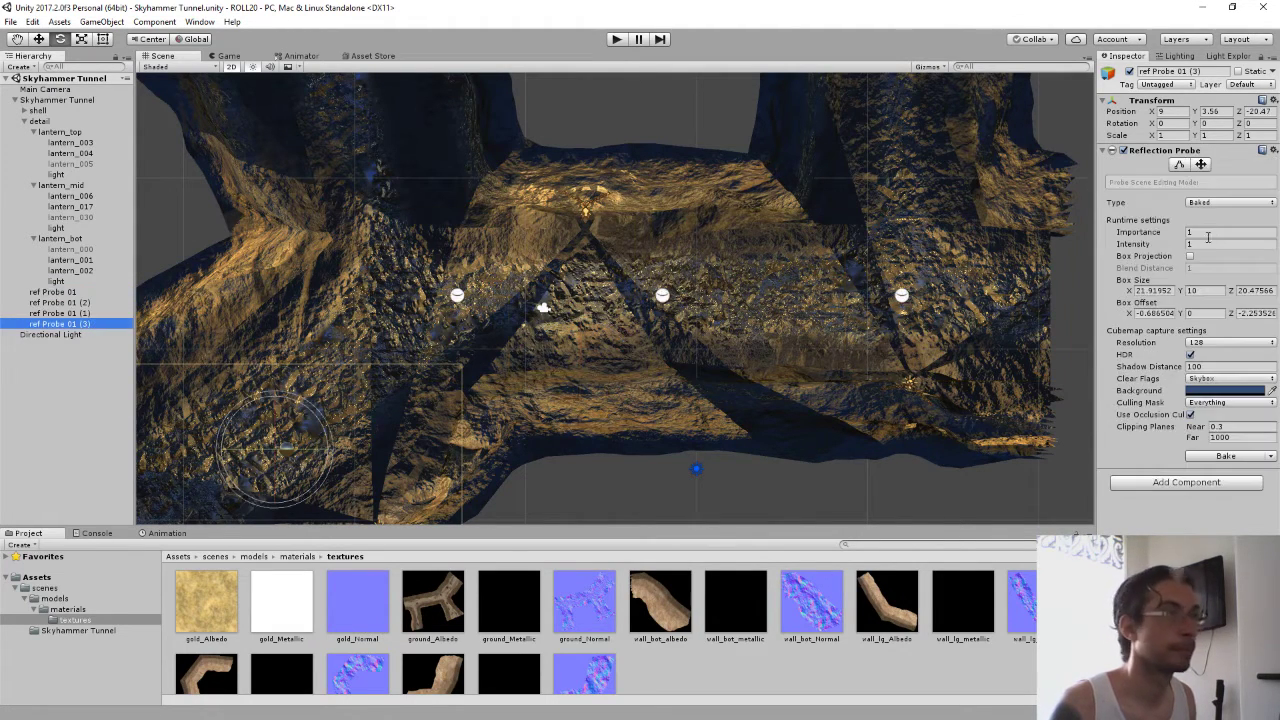
click(1179, 165)
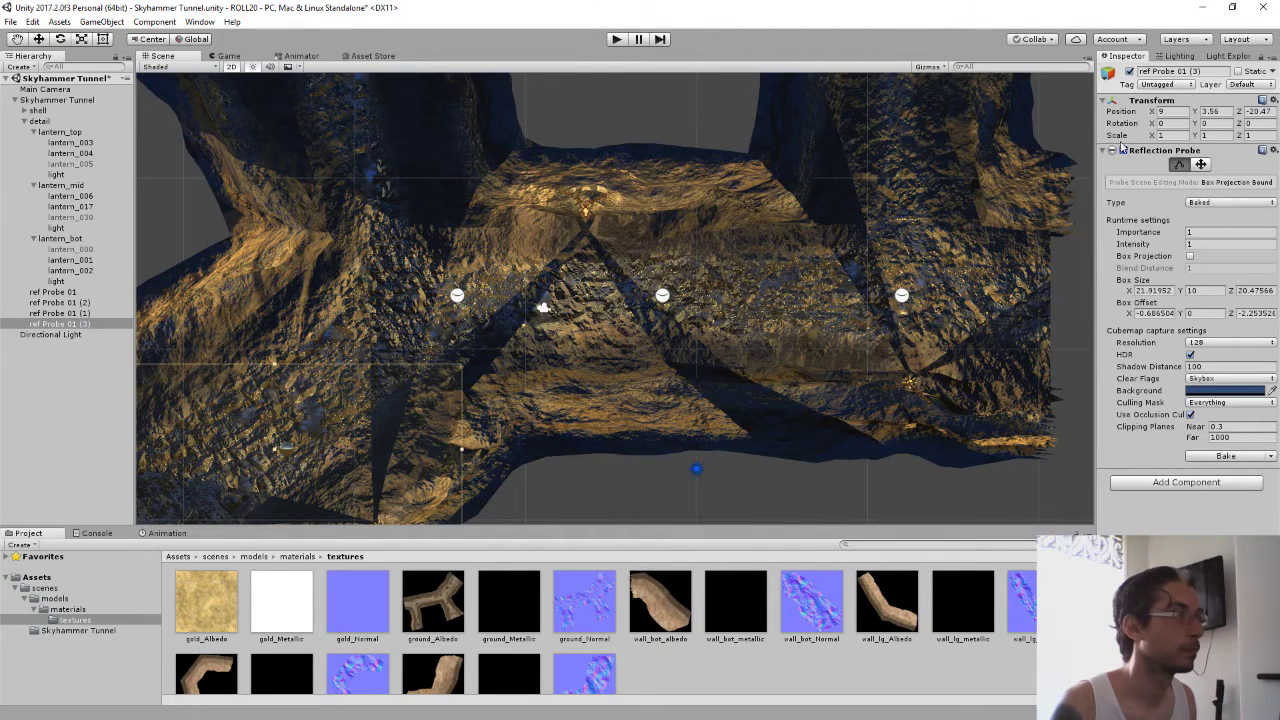
click(1128, 72)
click(1129, 71)
click(582, 151)
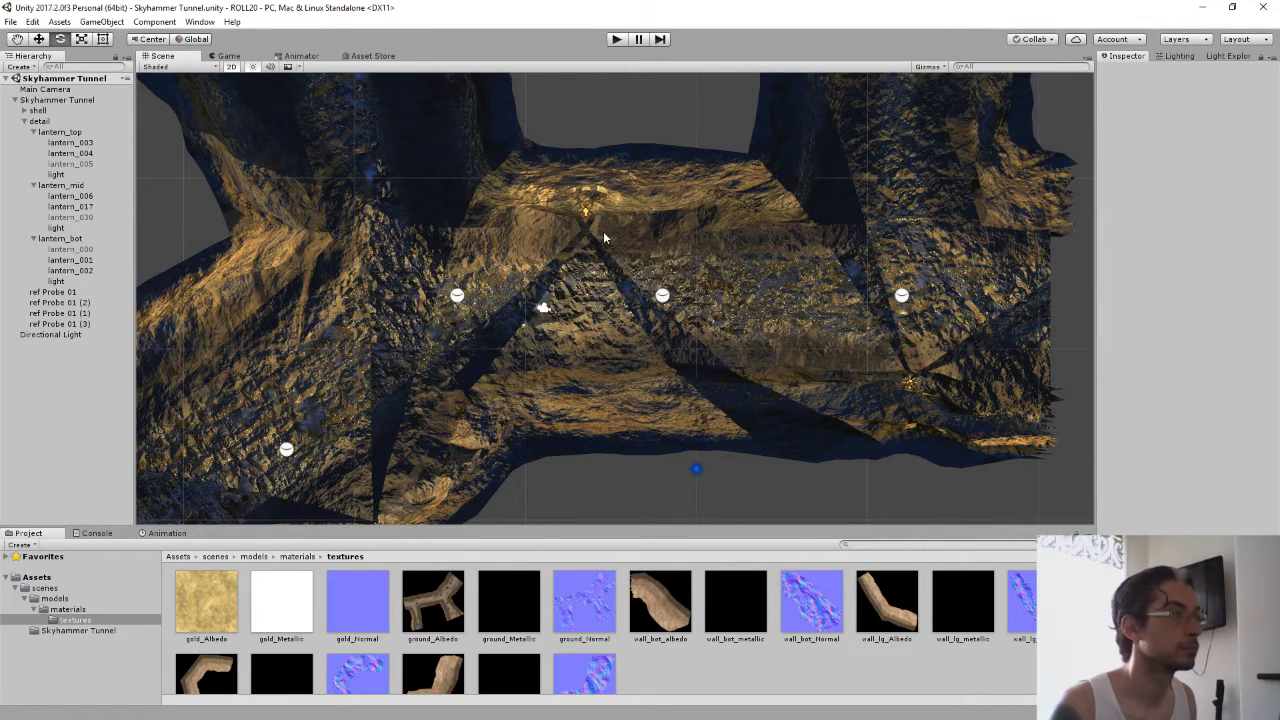
middle_drag(603, 231, 635, 174)
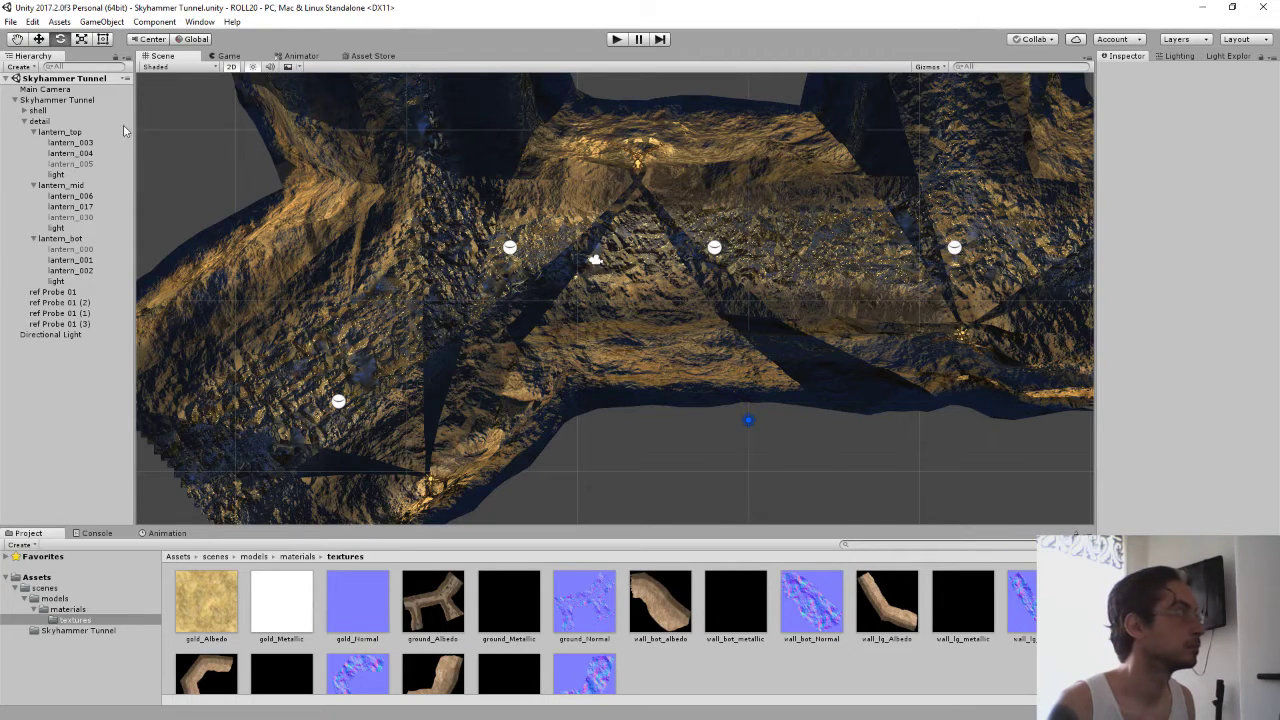
click(10, 21)
click(20, 72)
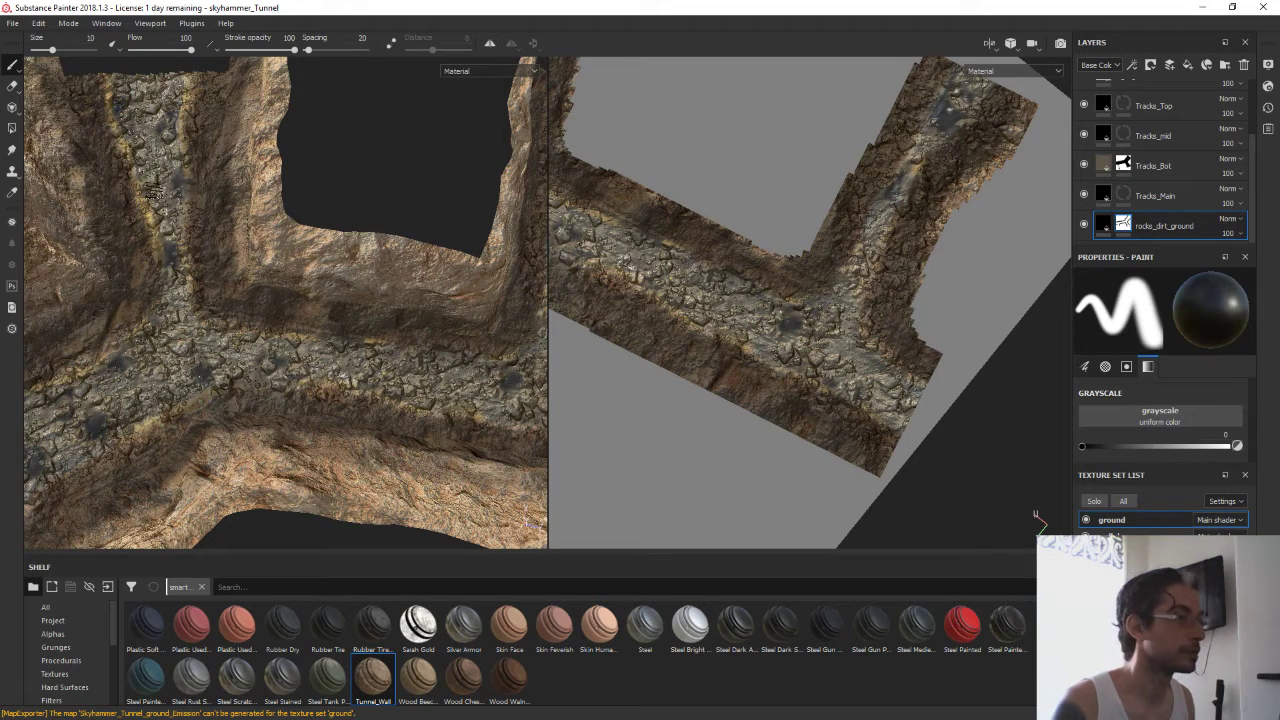
Create a new Substance Painter project from the rubble.fbx mesh and inspect the rock UV layout
click(13, 22)
key(Escape)
key(ctrl+n)
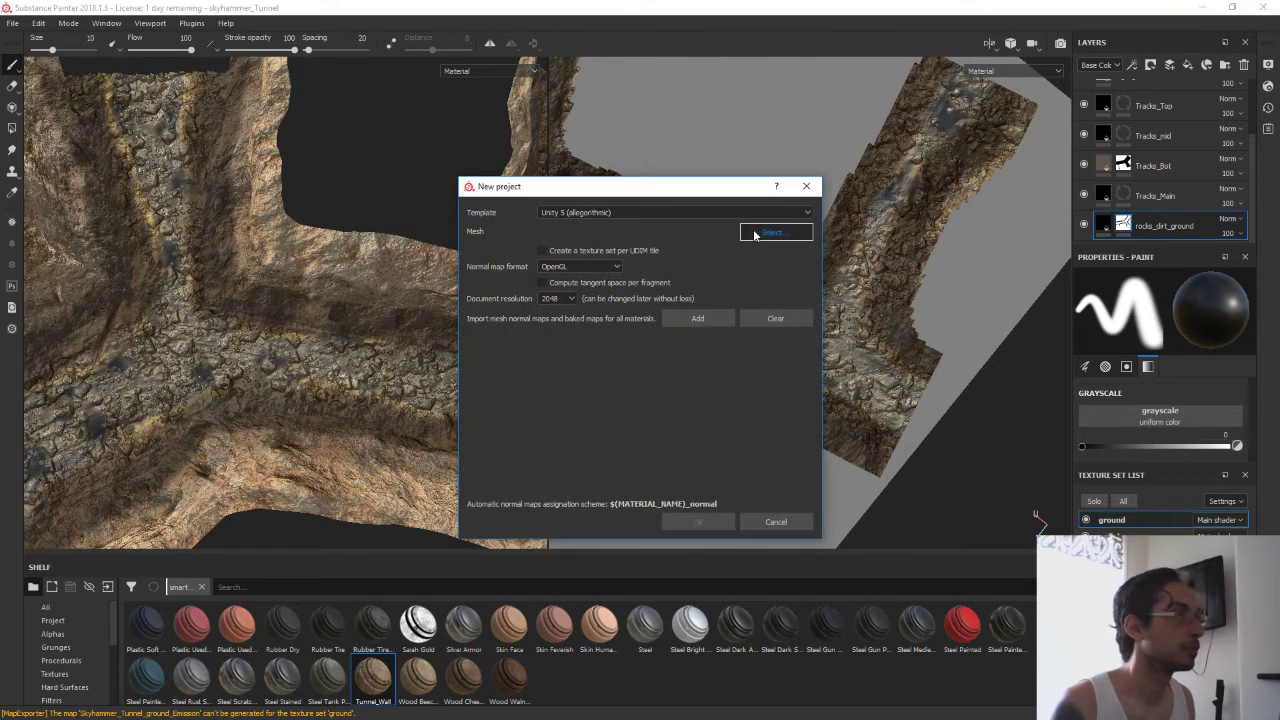
click(771, 231)
double_click(648, 336)
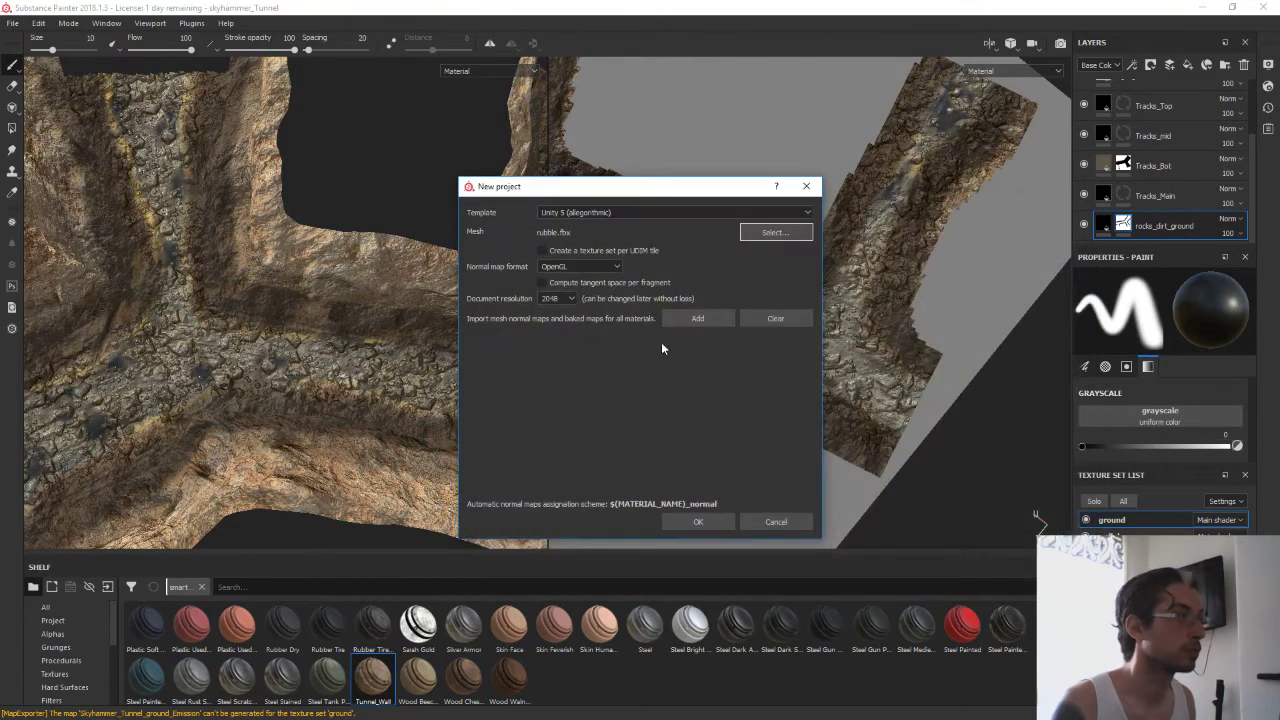
click(706, 520)
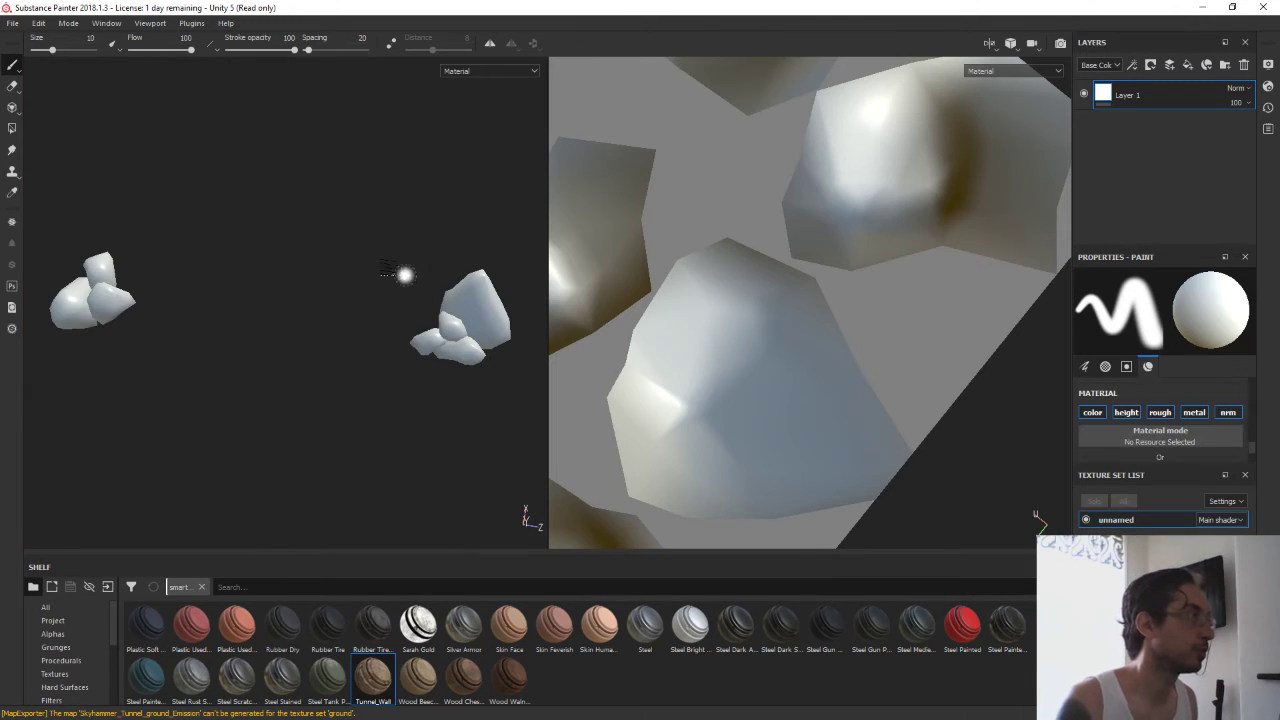
mouse_move(400, 274)
alt+mouse_down()
mouse_move(277, 266)
mouse_move(238, 226)
alt+mouse_up()
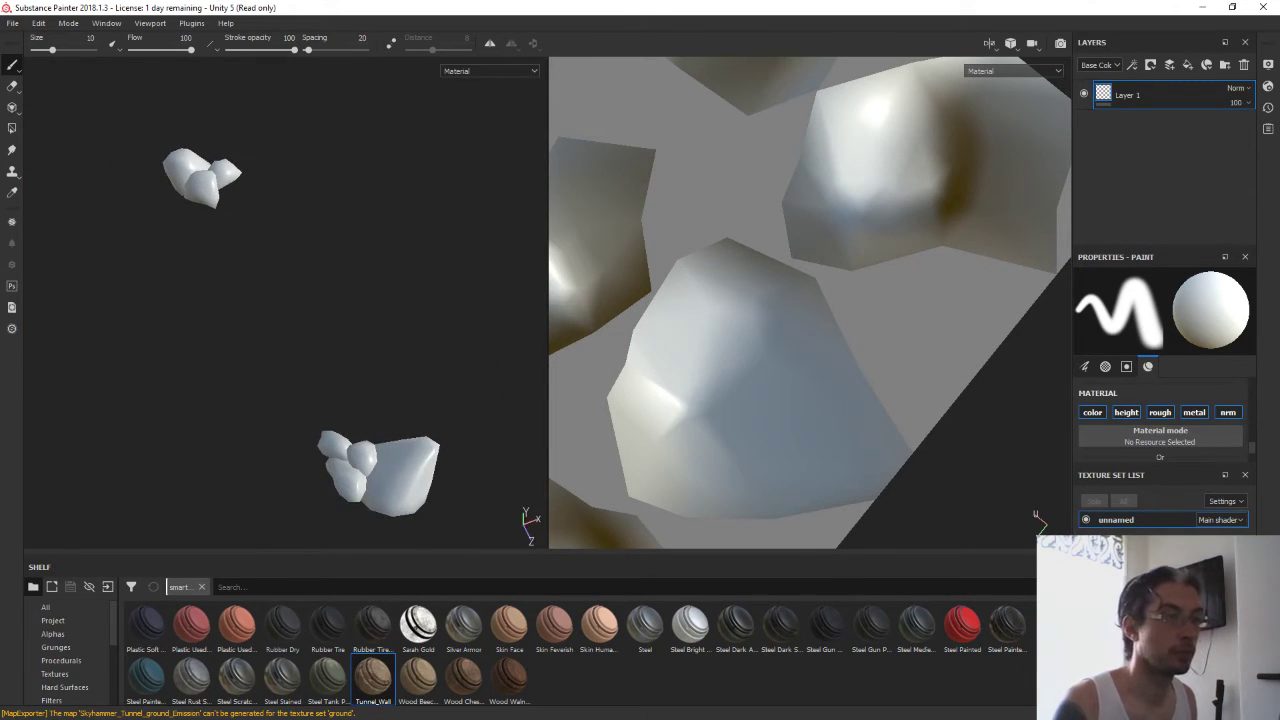
Bake the rubble mesh maps with Per Vertex curvature, then apply the Tunnel_Wall smart material to the rocks
click(488, 279)
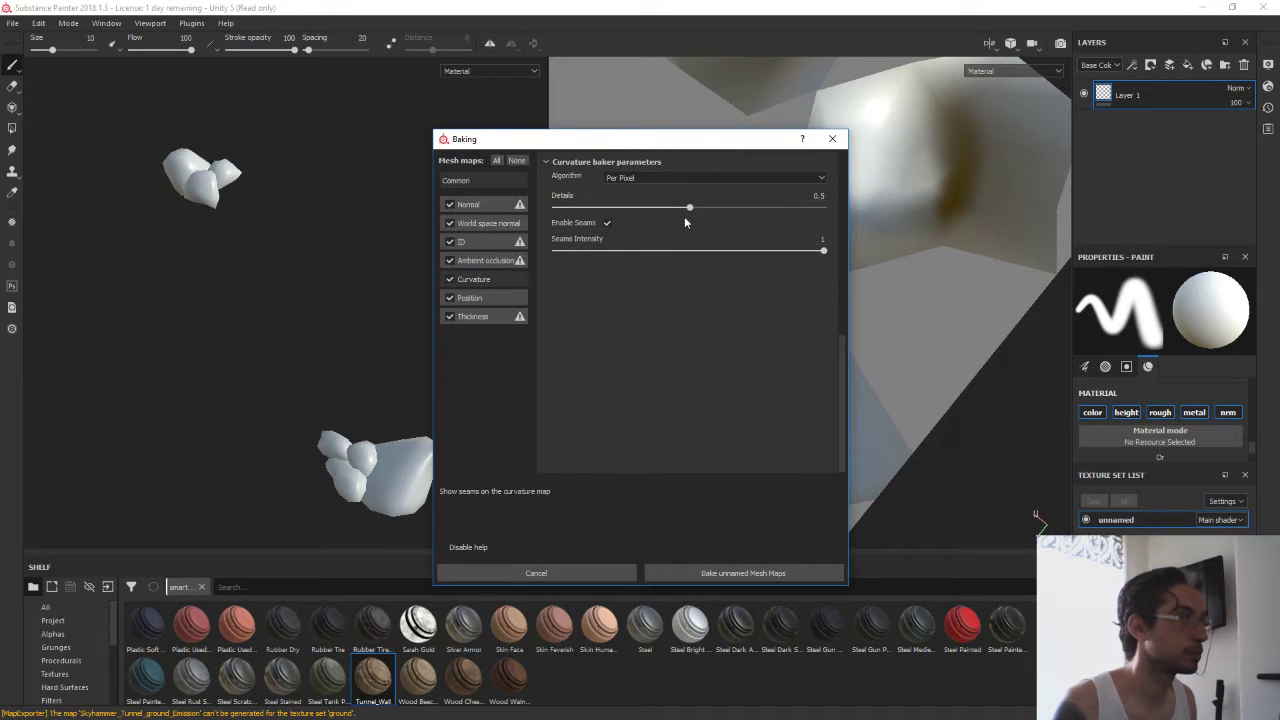
click(794, 179)
click(786, 196)
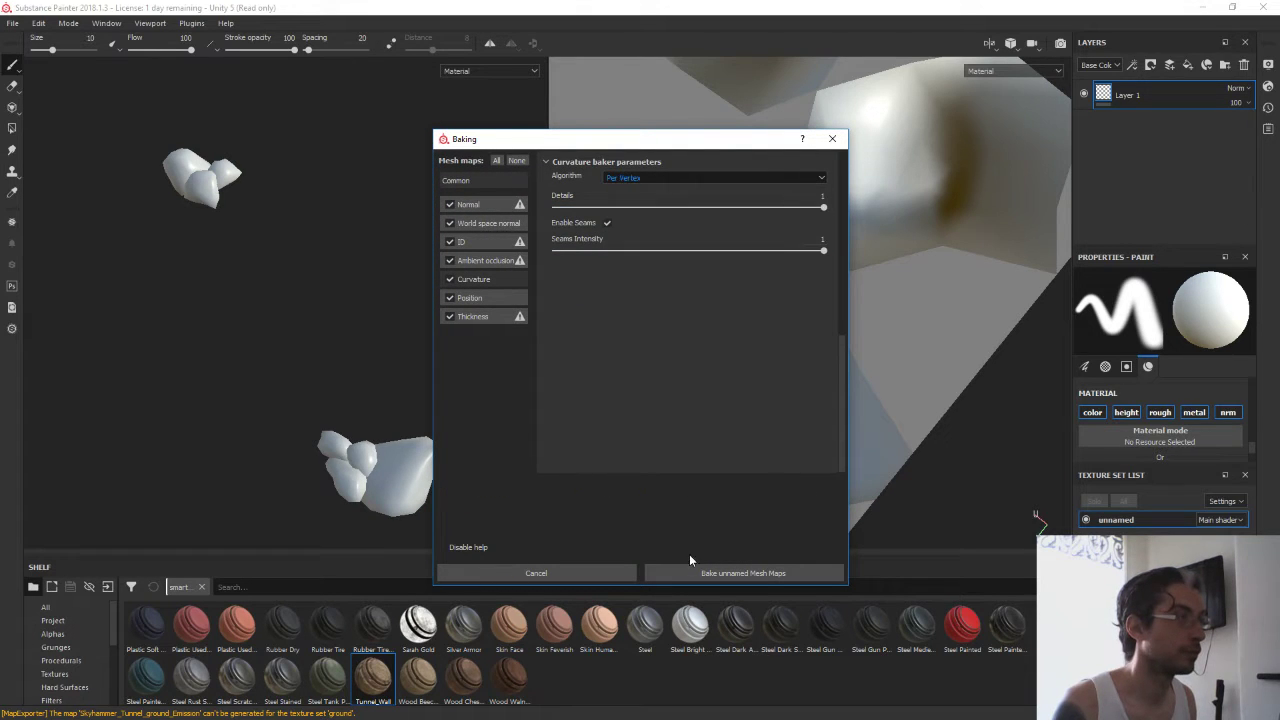
click(716, 574)
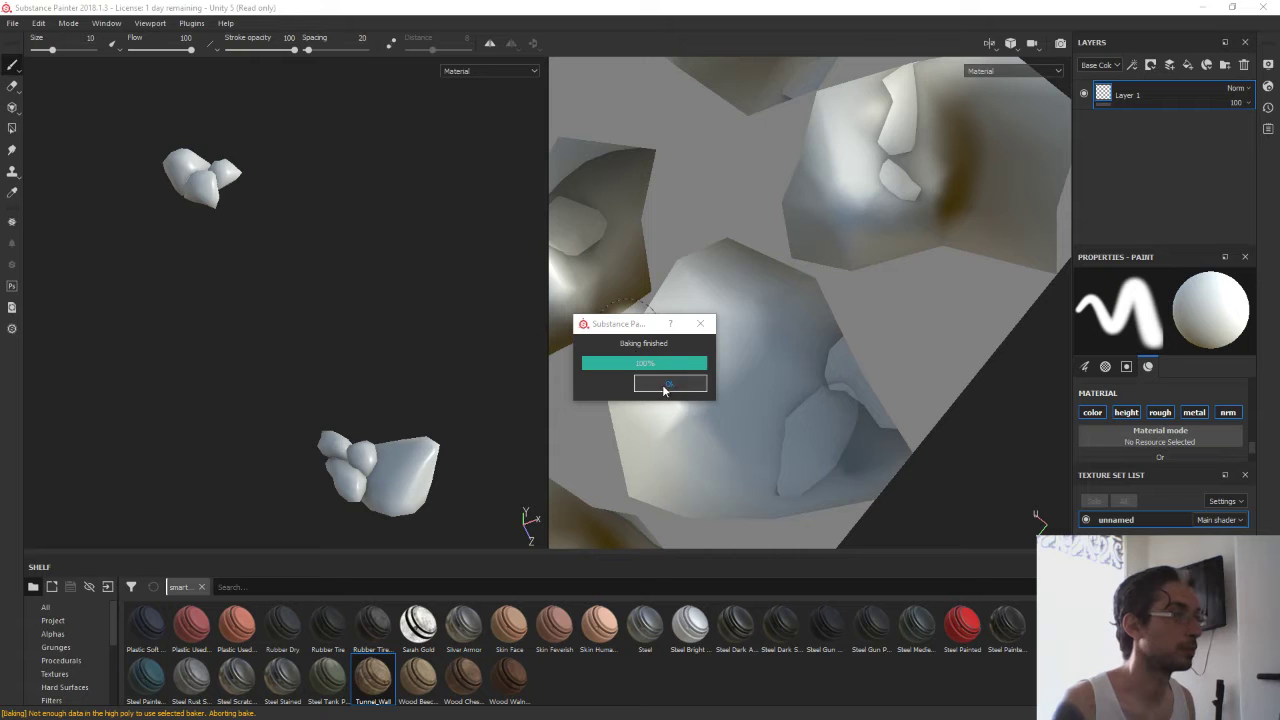
click(663, 386)
mouse_move(418, 678)
mouse_down()
mouse_move(375, 497)
mouse_move(380, 395)
mouse_up()
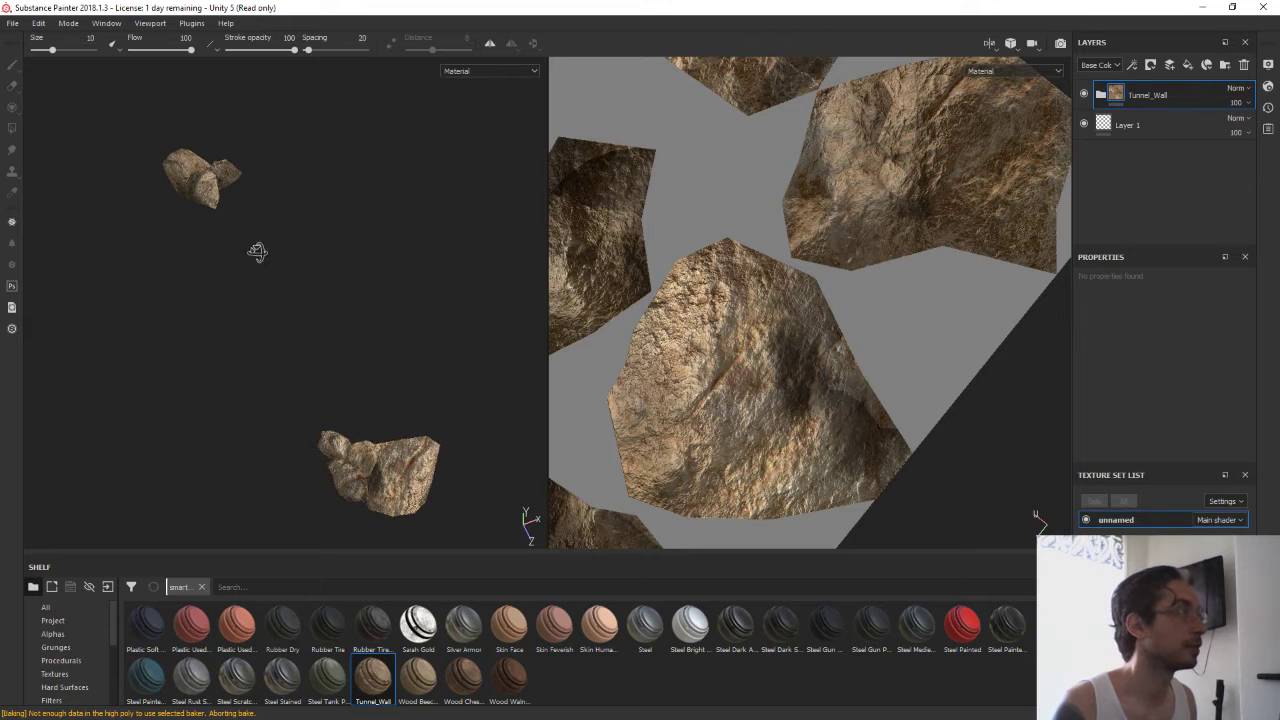
Frame the rock cluster and hide the Shading layer inside the Tunnel_Wall stack
mouse_move(257, 251)
alt+mouse_down()
mouse_move(380, 323)
mouse_move(385, 352)
alt+mouse_up()
mouse_move(313, 313)
alt+mouse_down()
mouse_move(394, 349)
mouse_move(363, 320)
mouse_move(300, 329)
mouse_move(252, 316)
alt+mouse_up()
alt+right_drag(252, 316, 317, 336)
mouse_move(282, 360)
alt+mouse_down()
mouse_move(223, 391)
mouse_move(276, 386)
alt+mouse_up()
alt+right_drag(276, 386, 248, 361)
alt+drag(248, 361, 163, 314)
mouse_move(163, 314)
alt+middle_down()
mouse_move(483, 340)
mouse_move(314, 423)
mouse_move(364, 386)
alt+middle_up()
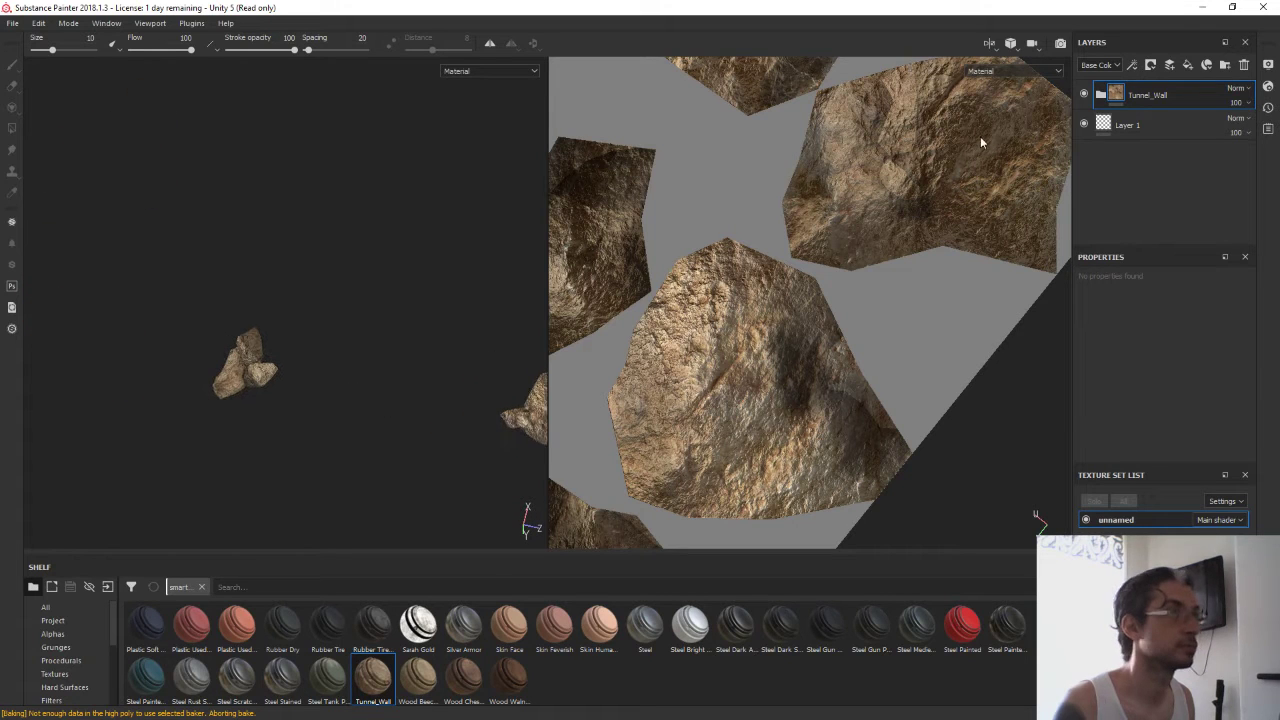
click(1102, 95)
click(1137, 130)
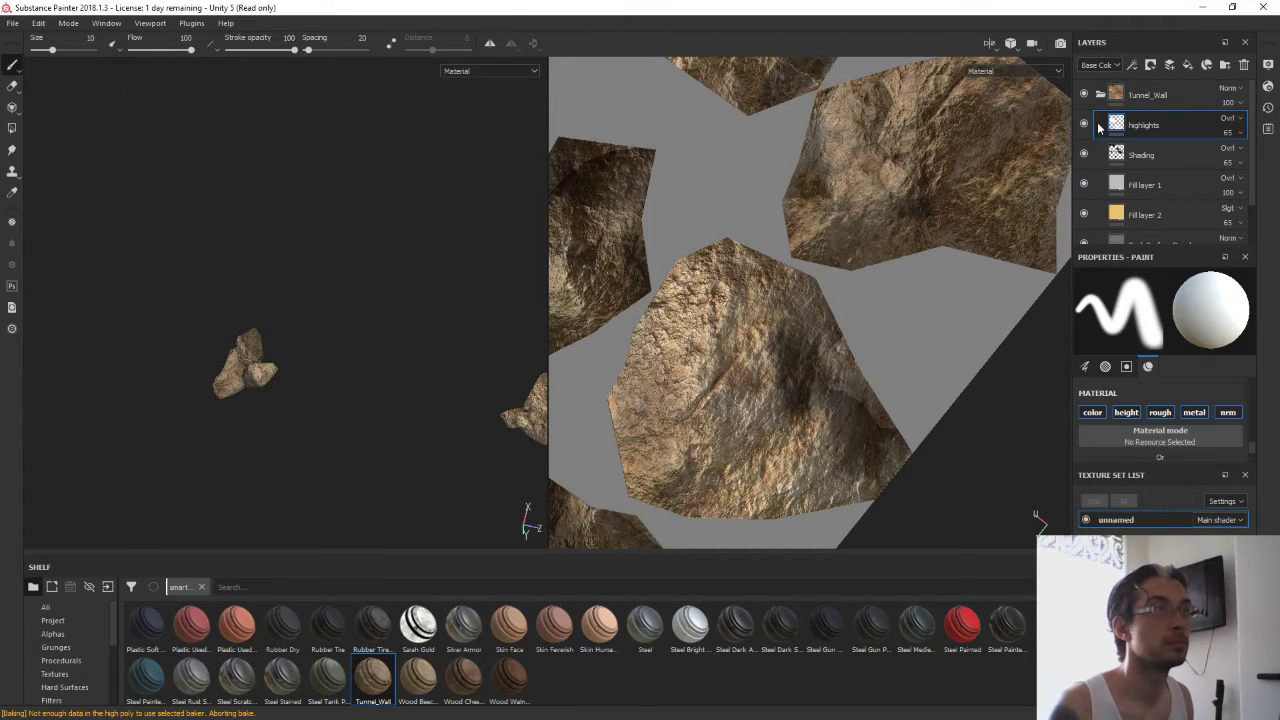
click(1084, 155)
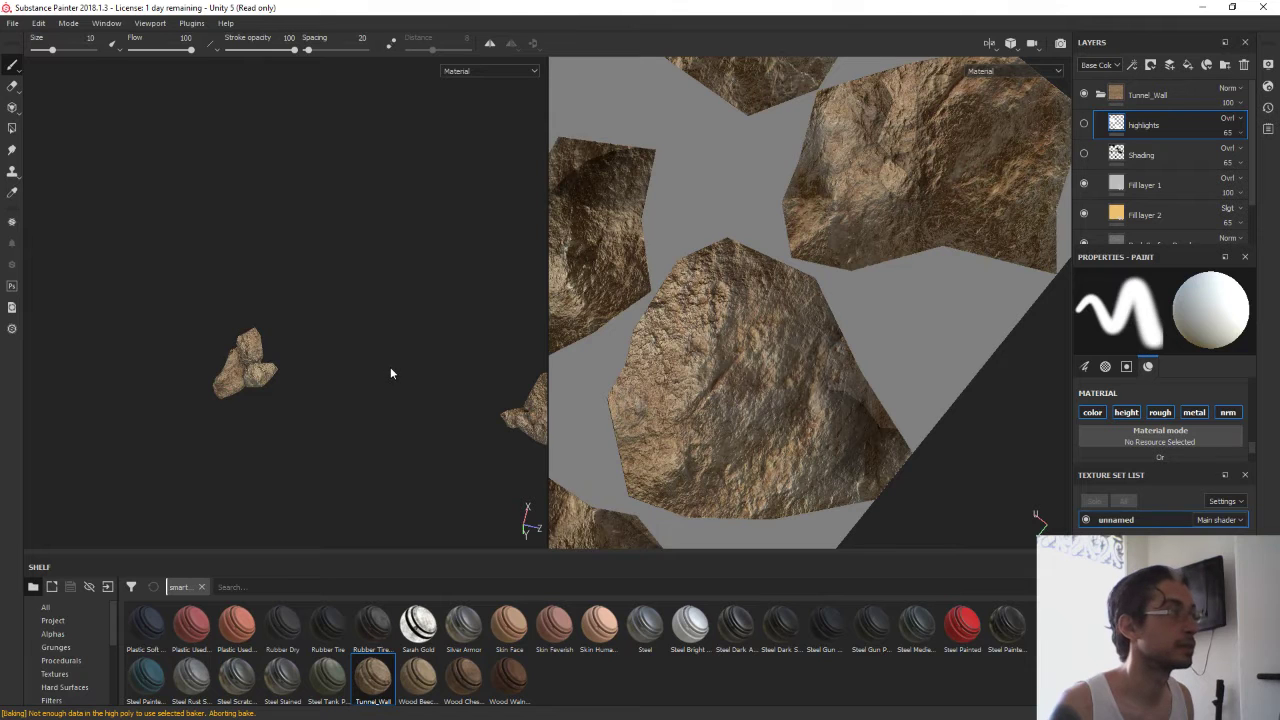
Toggle the highlights layer to compare the look, keep it visible, and pick the Eraser
alt+middle_drag(390, 373, 314, 311)
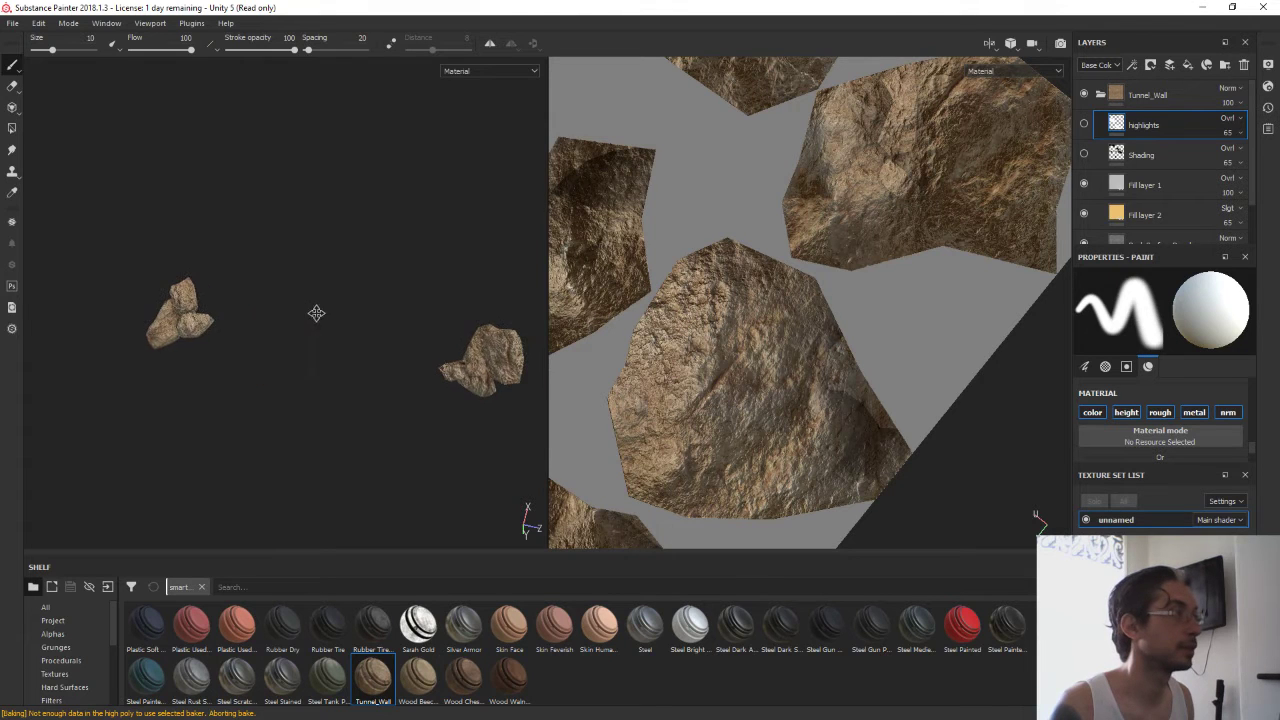
click(1084, 124)
click(1084, 124)
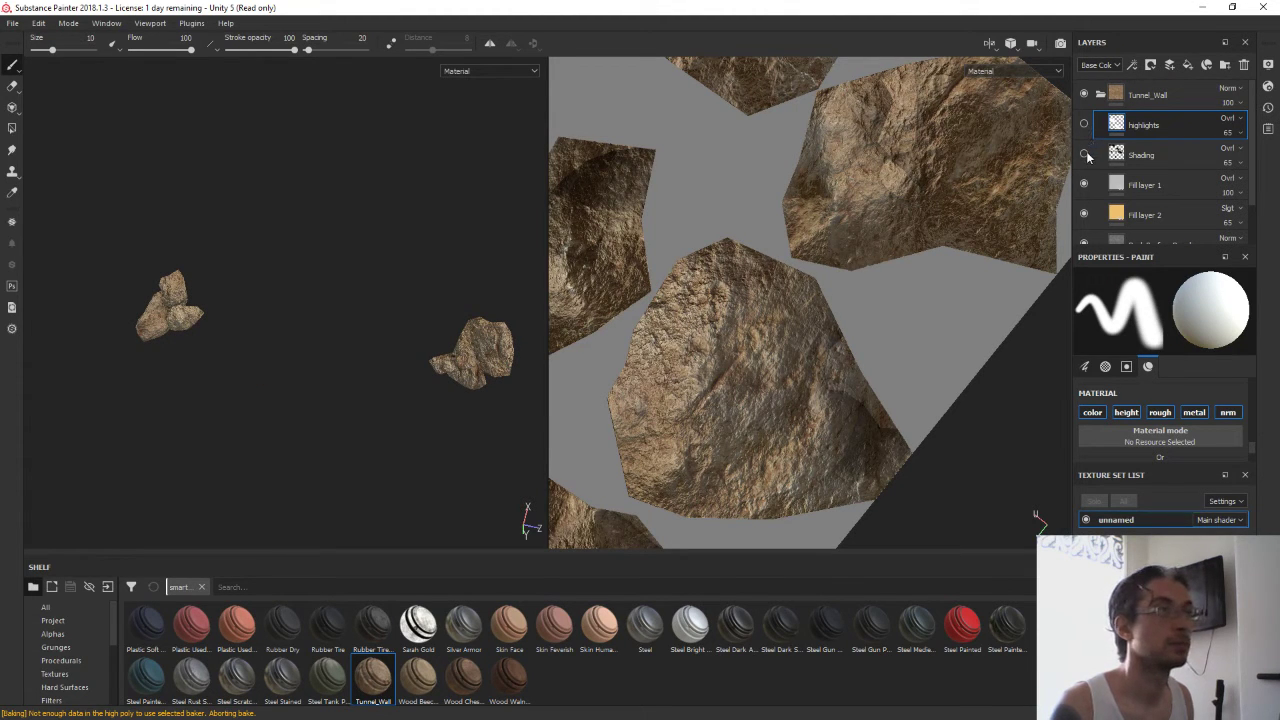
click(1084, 124)
alt+drag(215, 388, 187, 249)
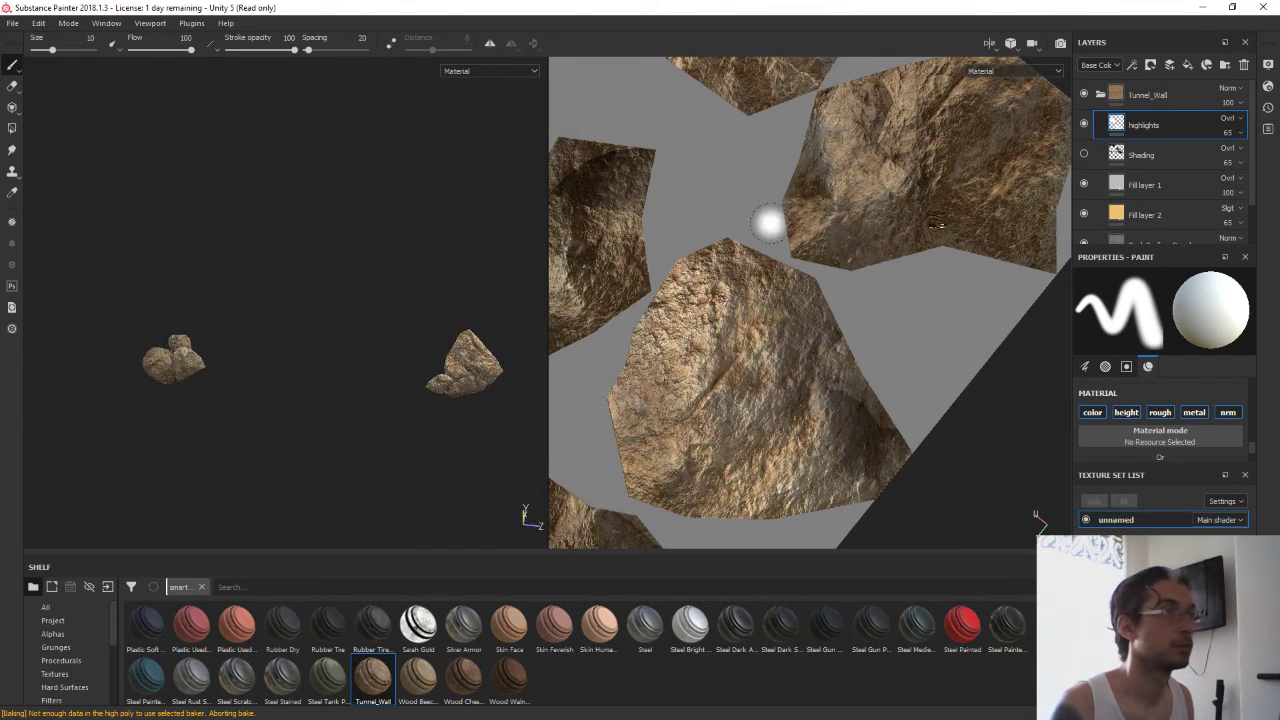
click(12, 88)
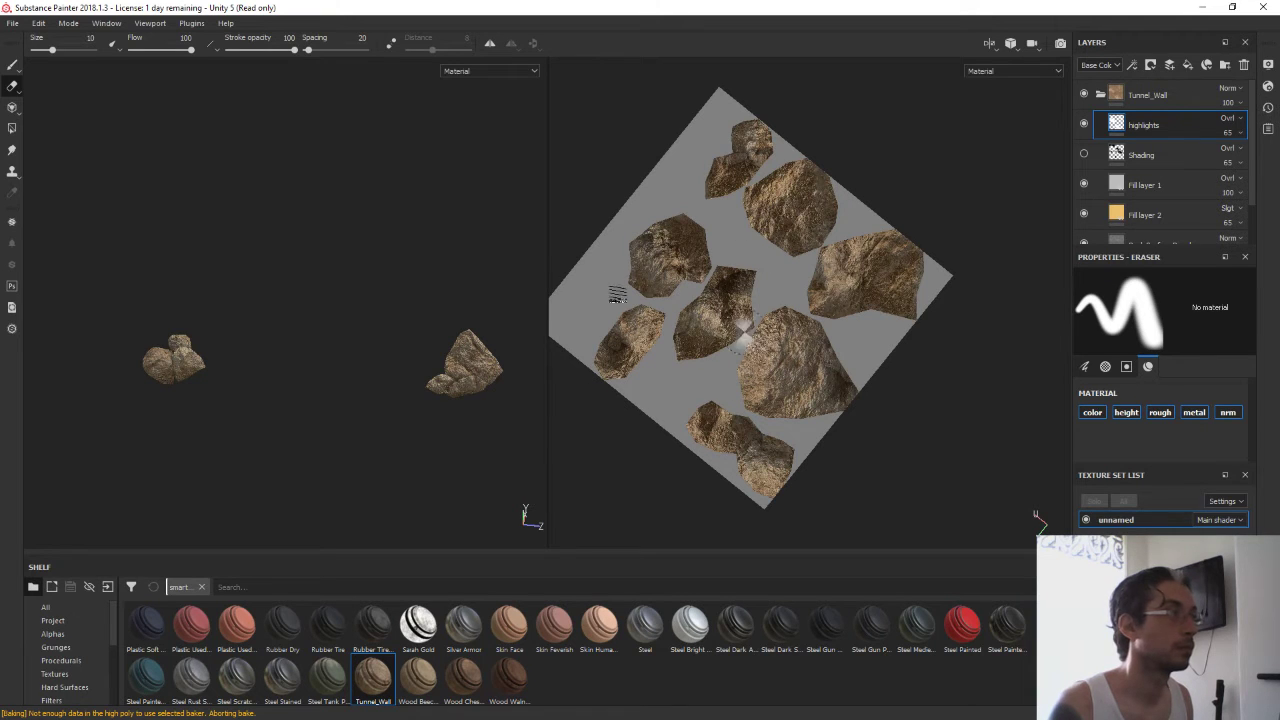
Return to the Paint tool and zoom in on the right rock
mouse_move(480, 305)
alt+mouse_down()
mouse_move(394, 309)
mouse_move(300, 240)
alt+mouse_up()
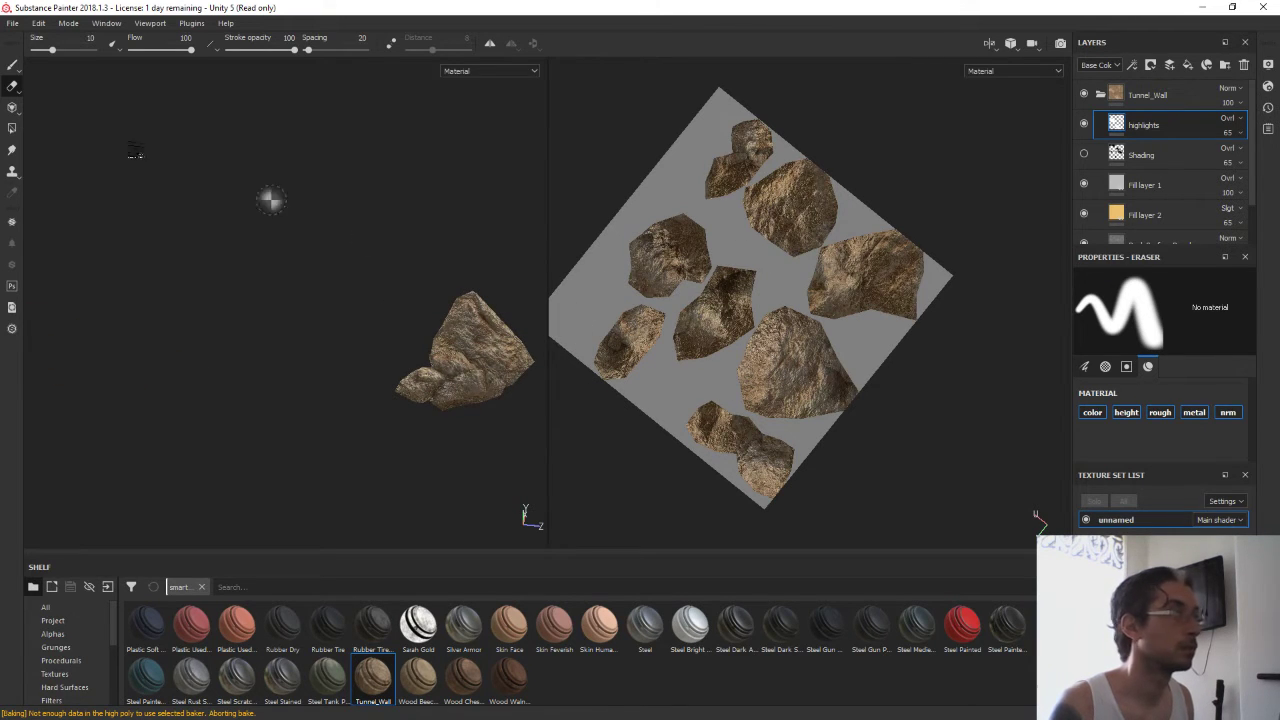
click(14, 65)
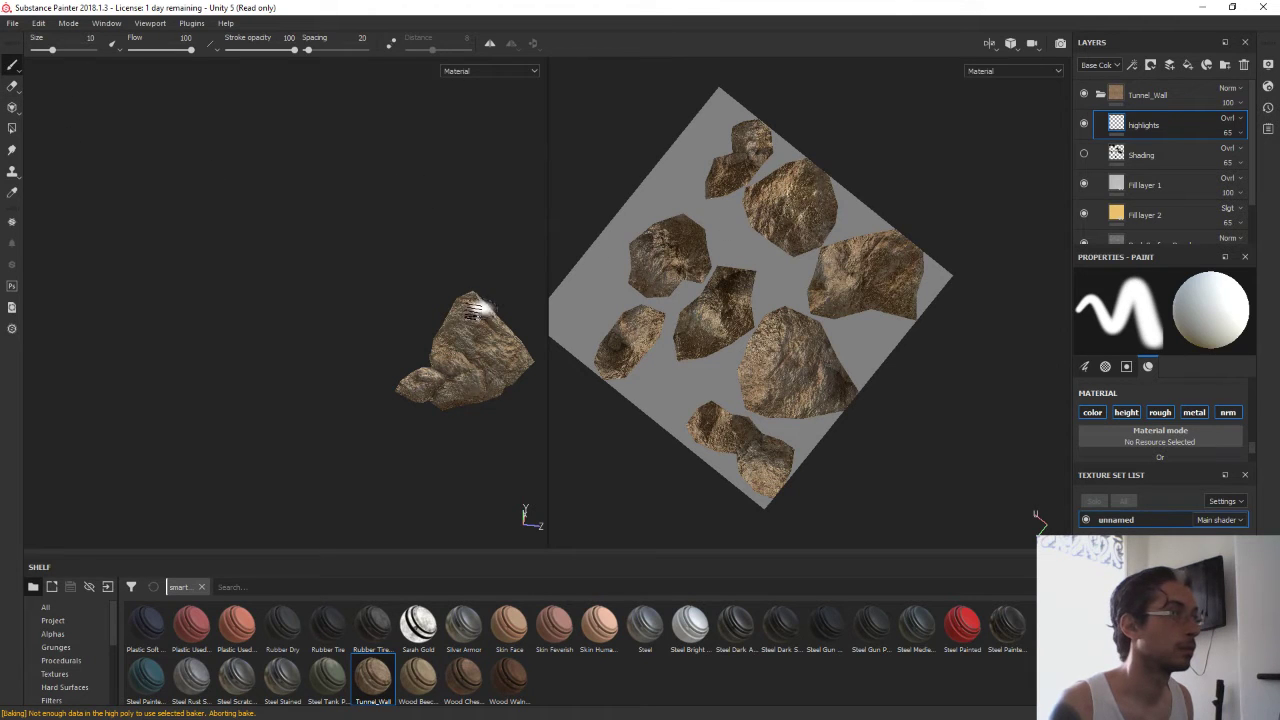
scroll(472, 310, up, 2)
scroll(443, 329, up, 2)
scroll(449, 274, up, 2)
scroll(322, 310, up, 2)
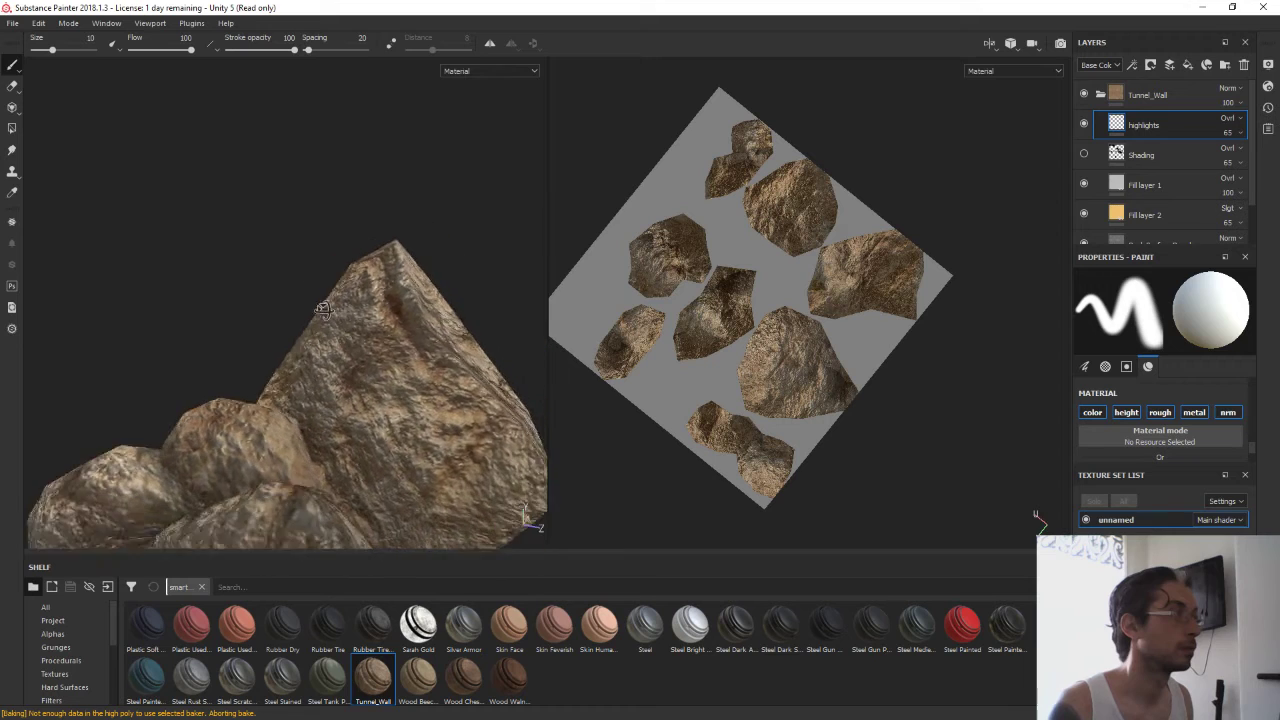
Reframe and orbit around the rubble rocks to inspect them from several sides
mouse_move(249, 289)
alt+mouse_down()
mouse_move(459, 348)
mouse_move(300, 251)
mouse_move(423, 200)
mouse_move(389, 229)
mouse_move(257, 249)
mouse_move(445, 357)
mouse_move(337, 274)
mouse_move(257, 334)
alt+mouse_up()
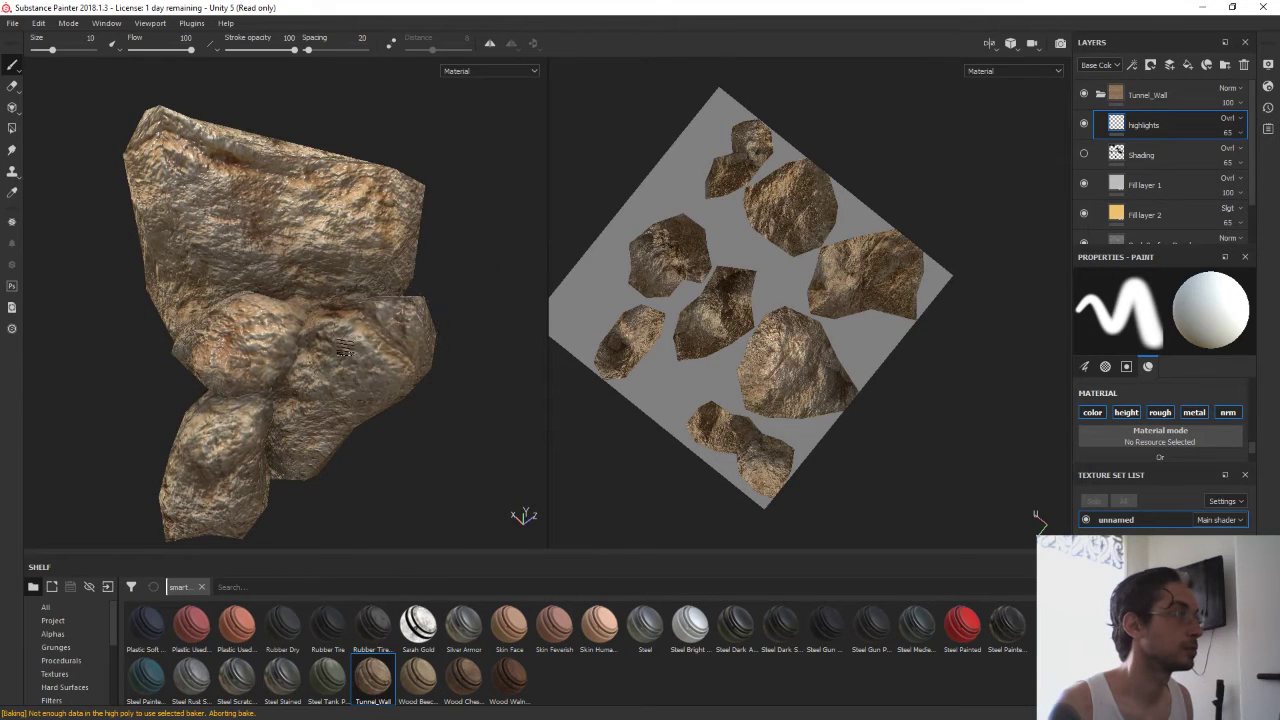
scroll(352, 340, down, 5)
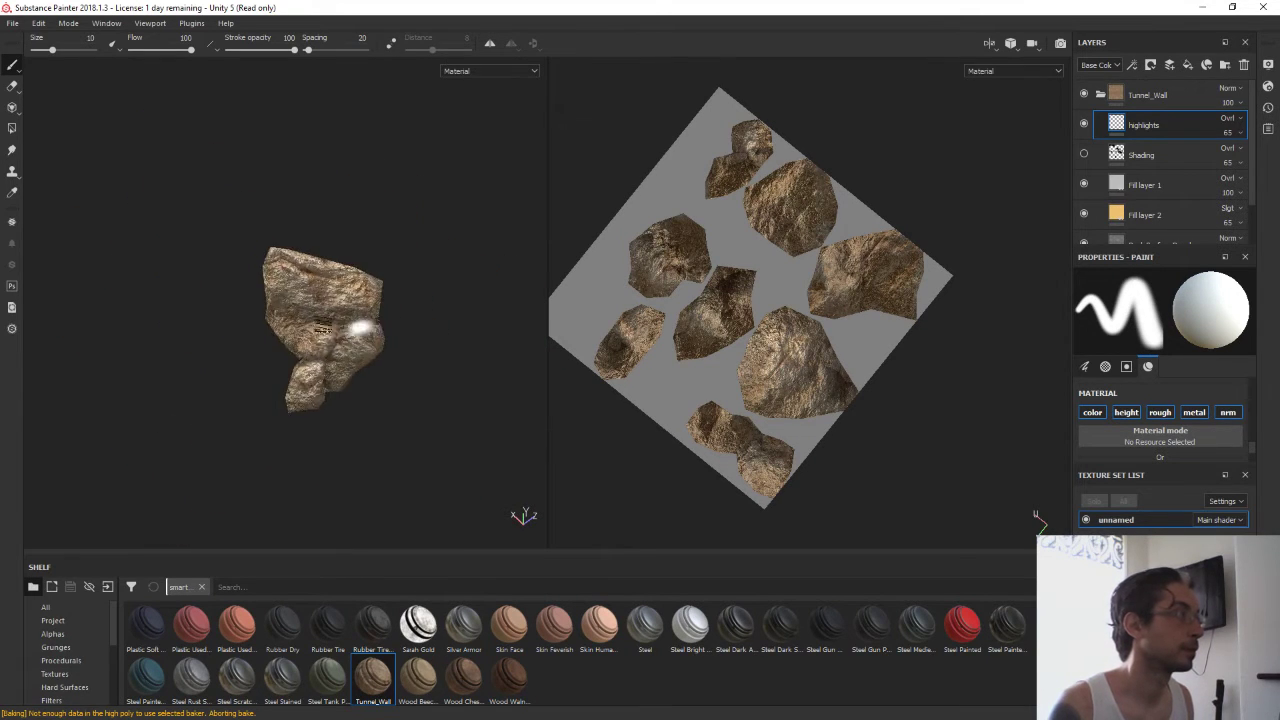
alt+middle_drag(207, 324, 733, 198)
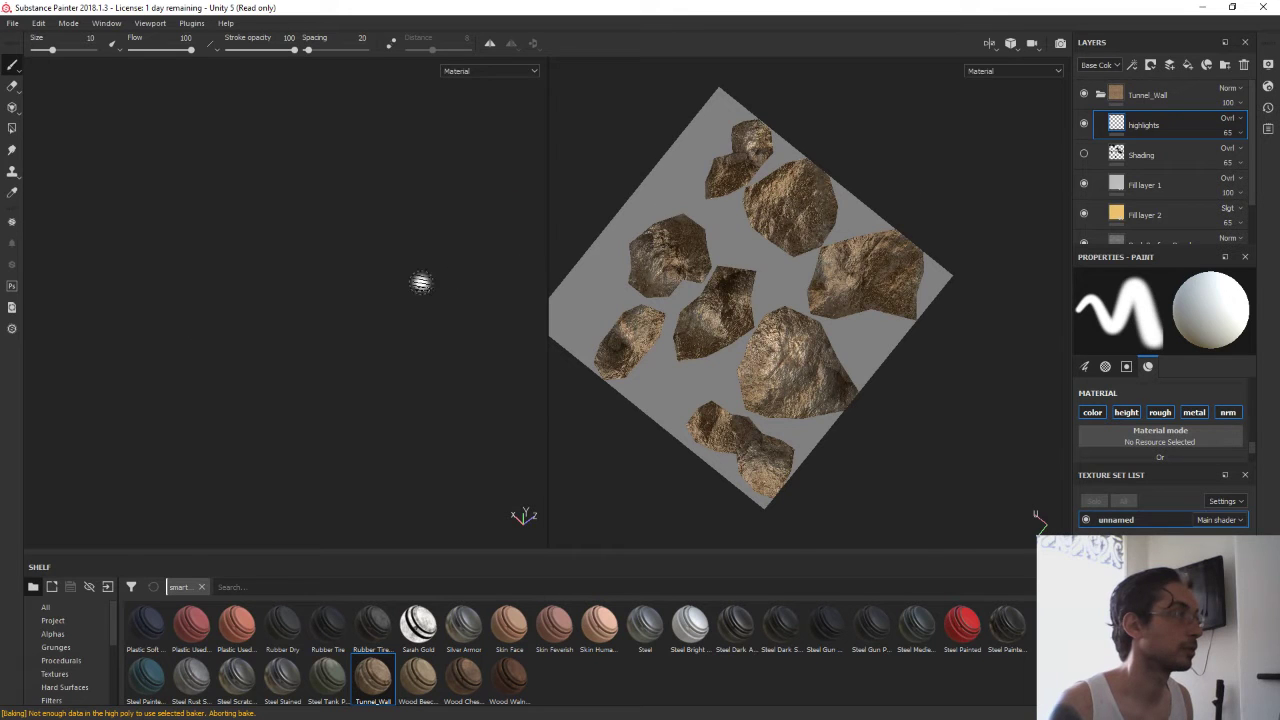
key(f)
alt+middle_drag(123, 429, 384, 238)
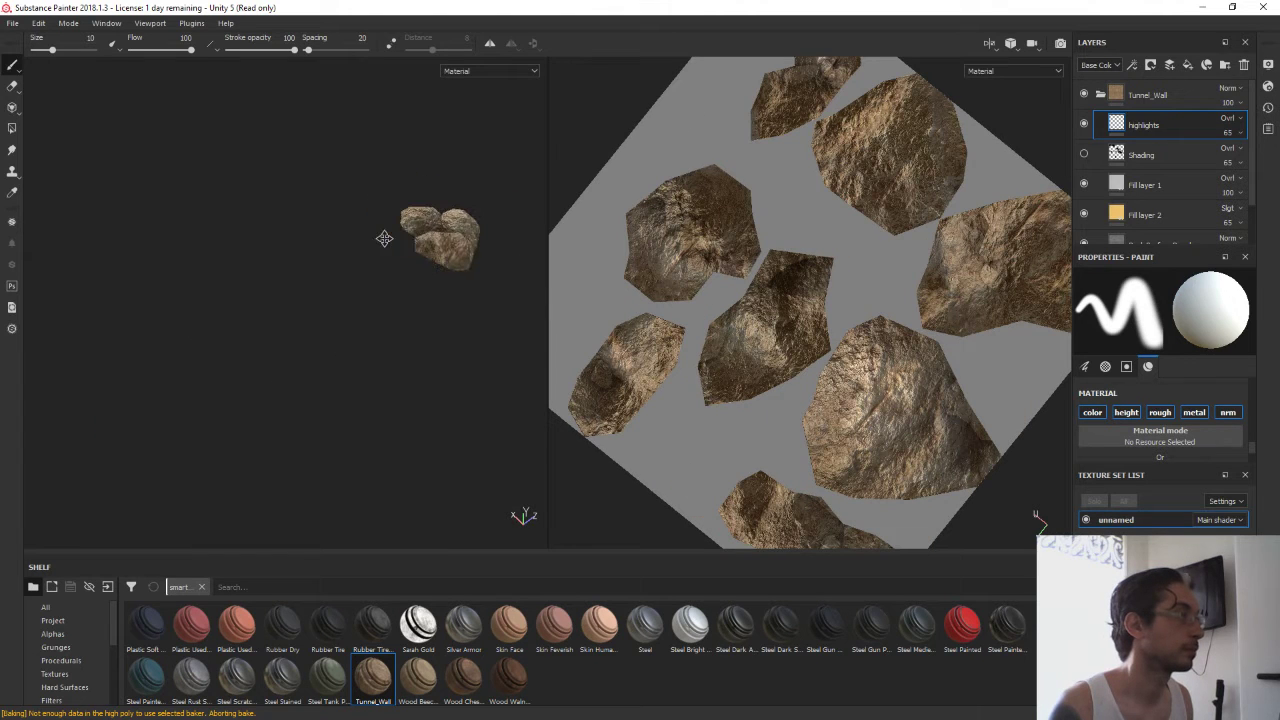
scroll(370, 236, up, 3)
scroll(350, 232, up, 2)
scroll(331, 228, up, 2)
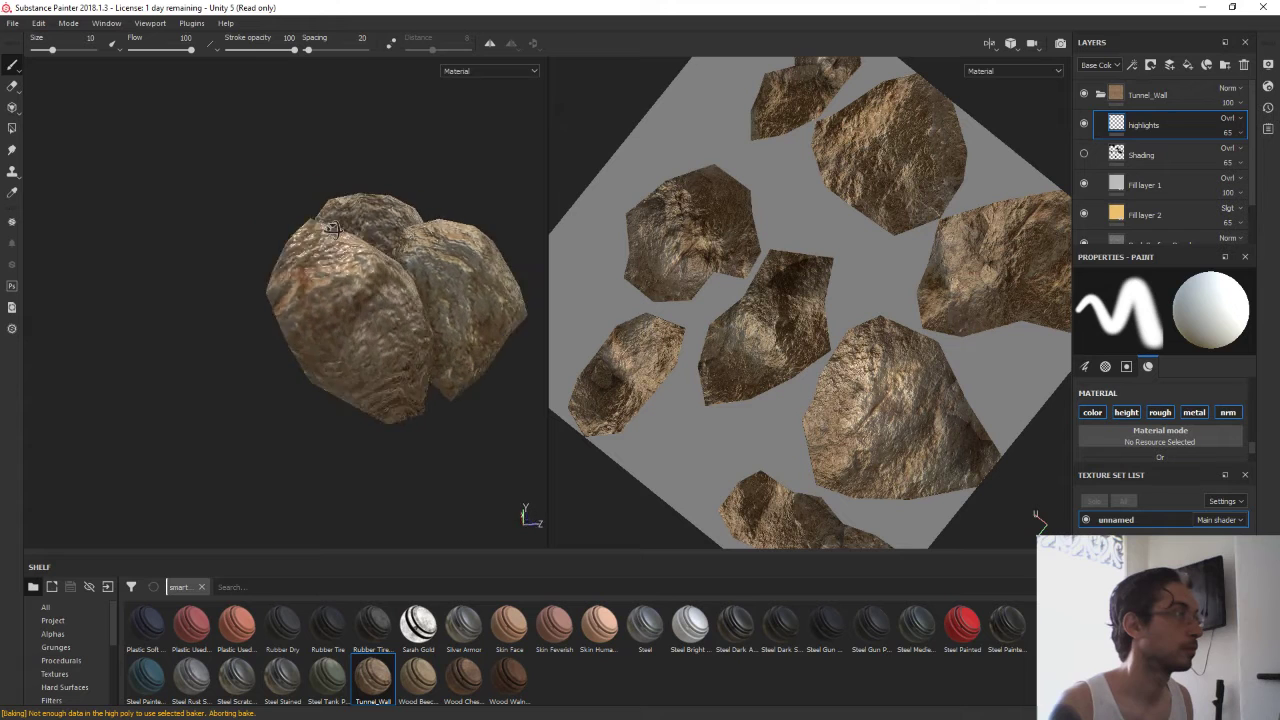
alt+drag(331, 228, 300, 200)
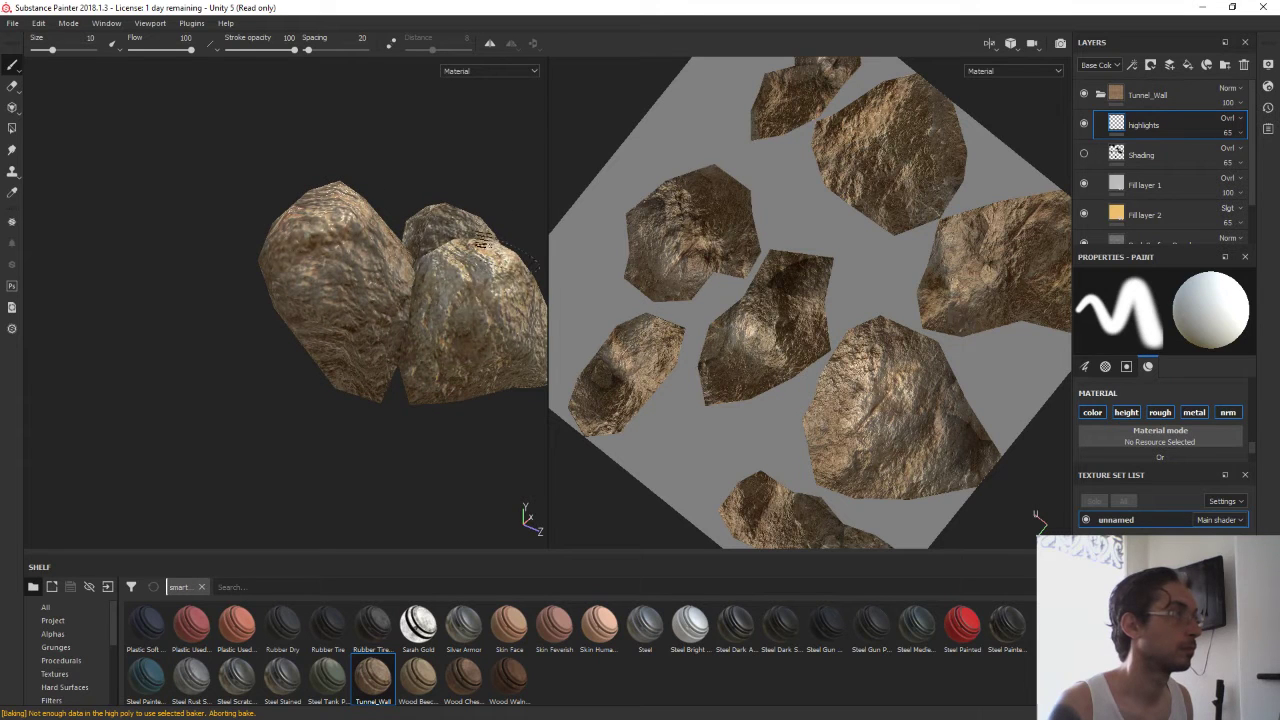
alt+drag(481, 242, 340, 290)
Orbit and zoom the 3D view to frame the broad top rock
scroll(1198, 407, down, 3)
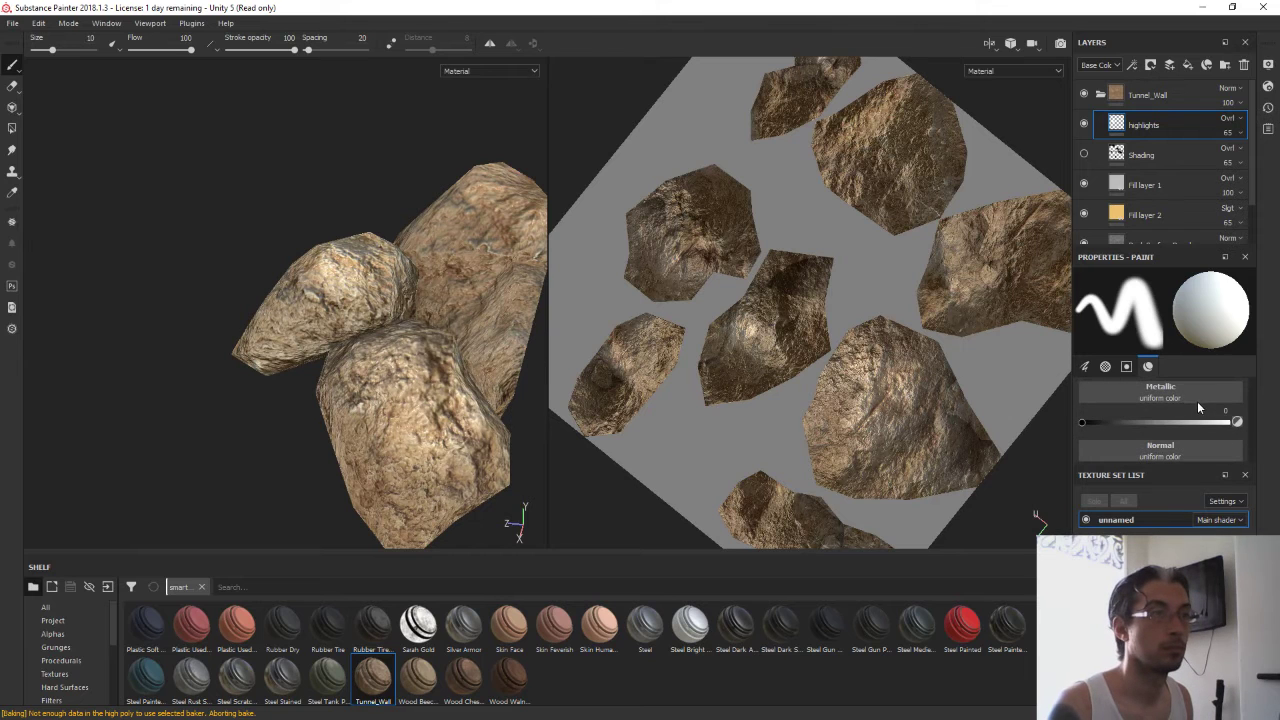
scroll(1175, 420, down, 2)
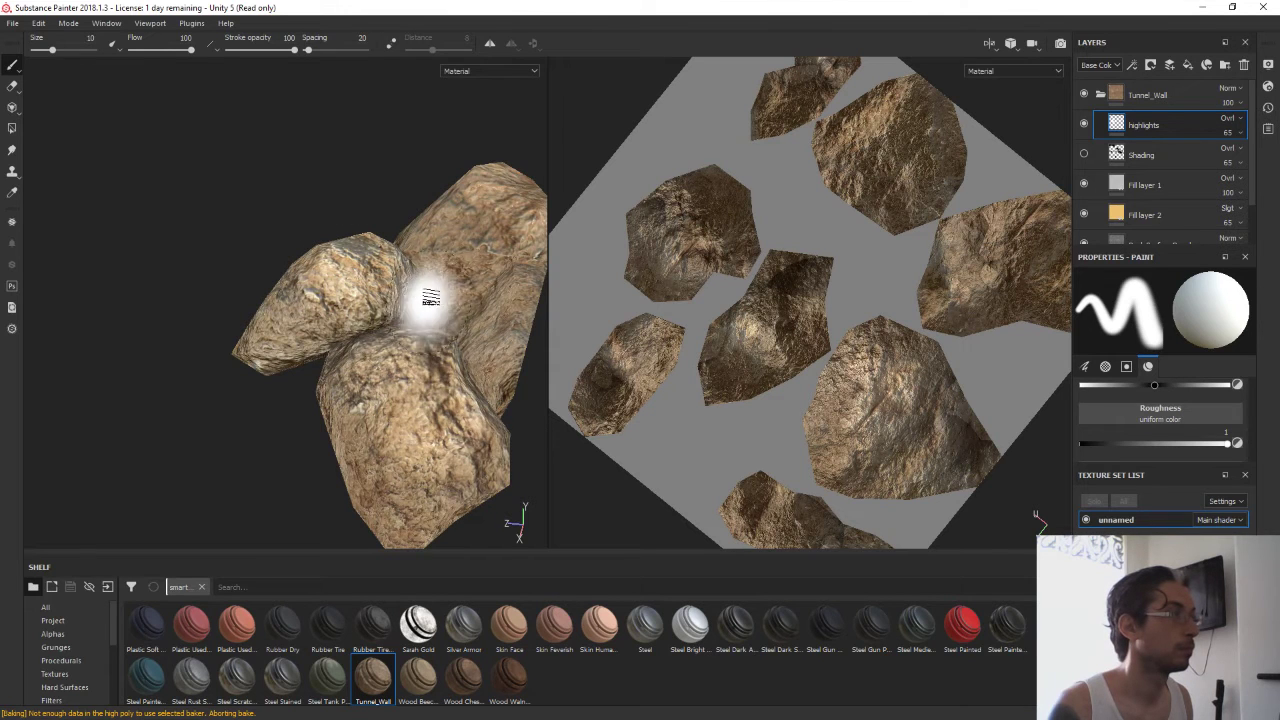
mouse_move(428, 294)
alt+mouse_down()
mouse_move(231, 315)
mouse_move(337, 334)
mouse_move(341, 346)
alt+mouse_up()
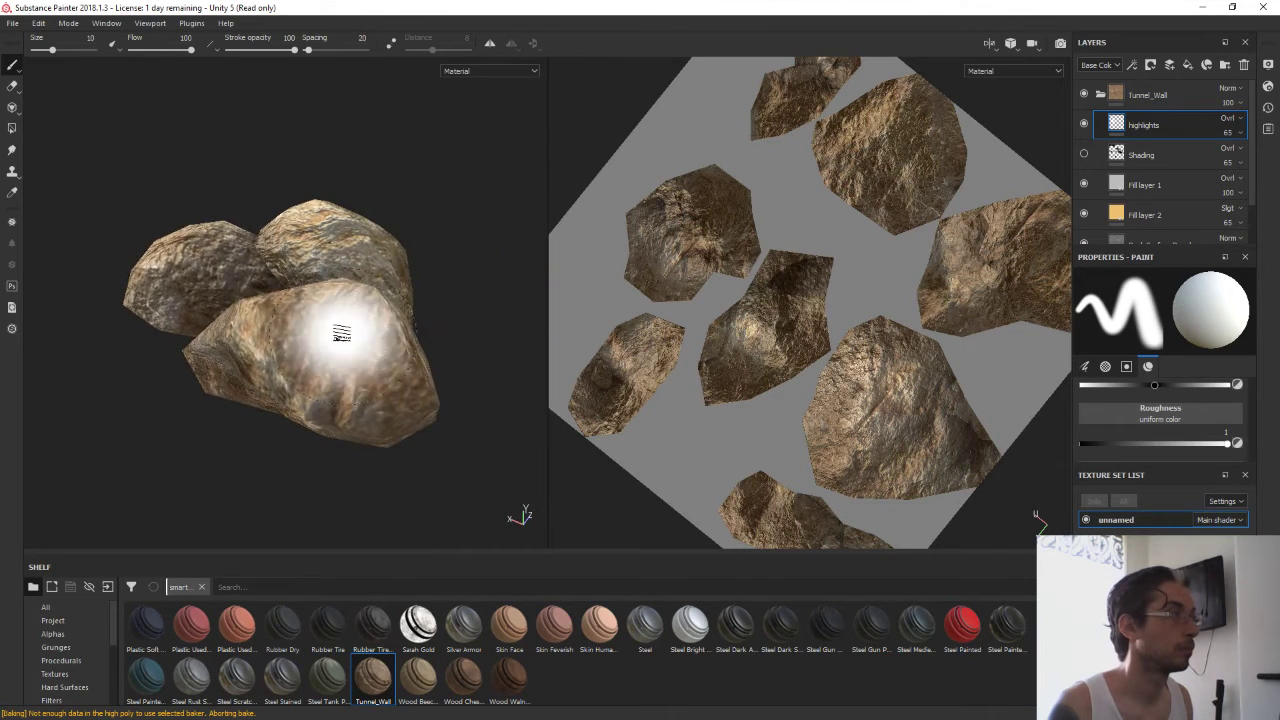
scroll(414, 286, down, 3)
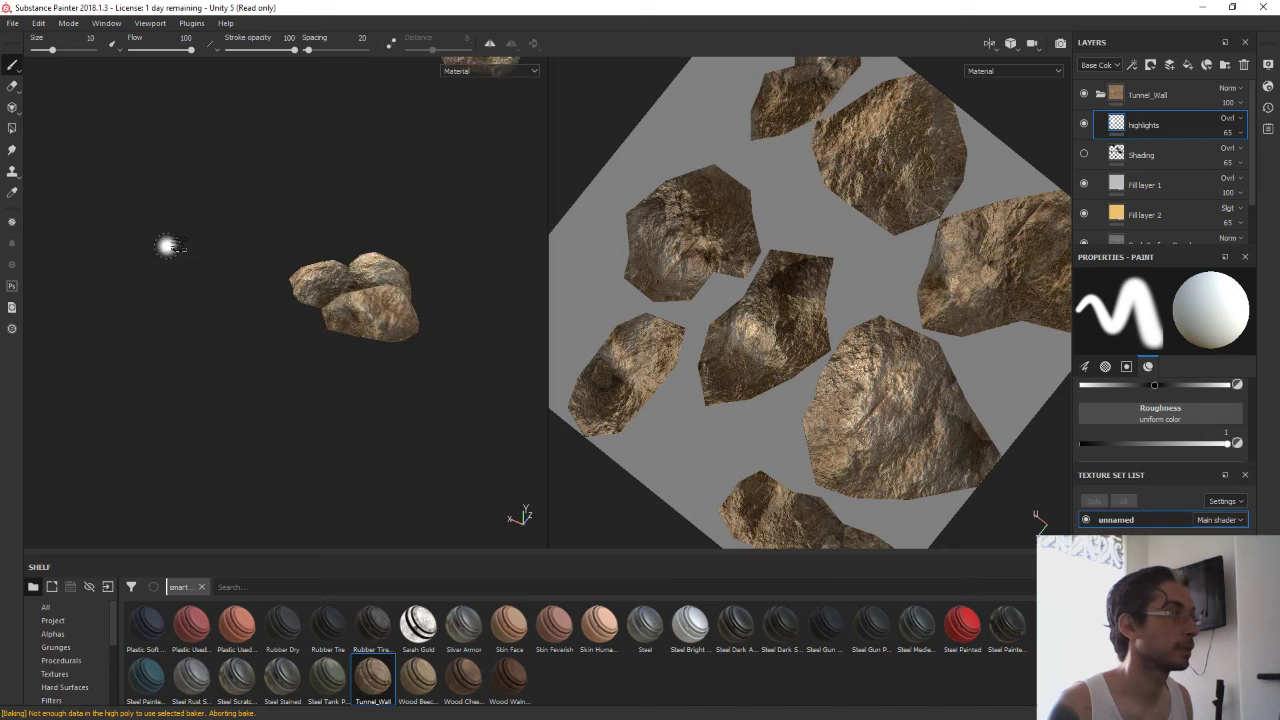
alt+middle_drag(166, 243, 288, 357)
alt+drag(288, 357, 323, 314)
alt+middle_drag(323, 314, 126, 323)
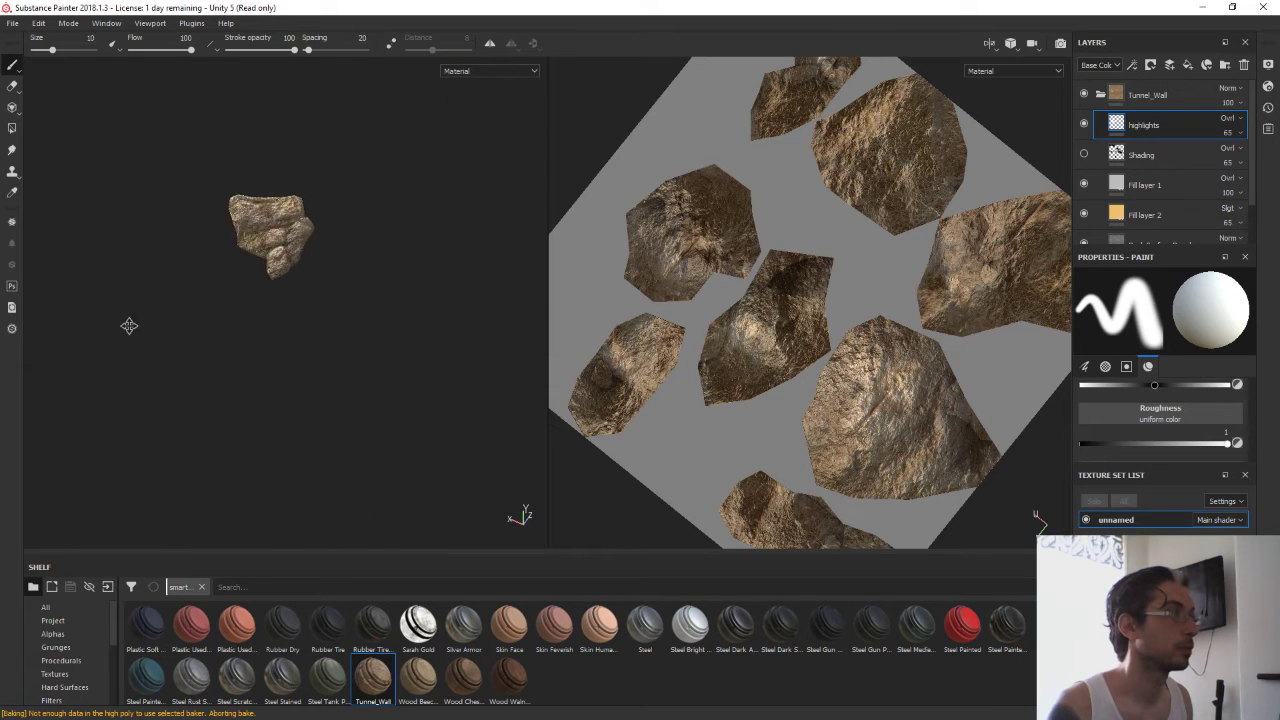
scroll(385, 283, up, 5)
alt+drag(385, 283, 440, 300)
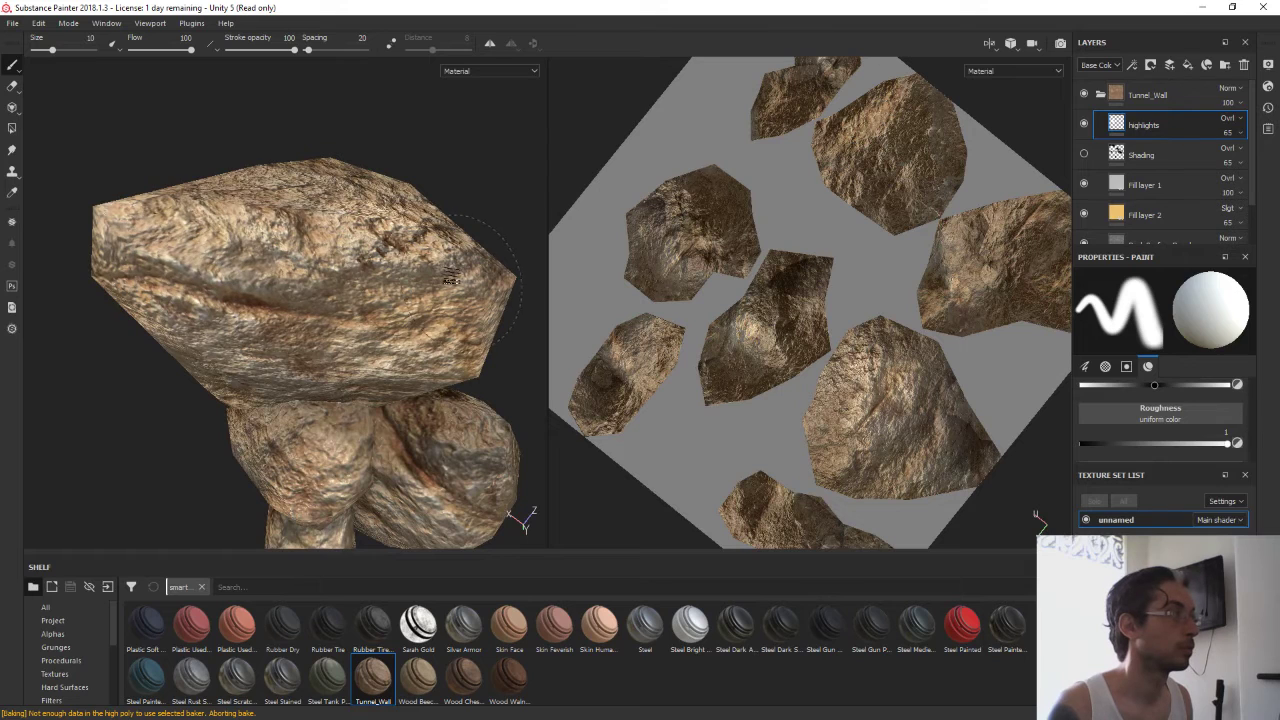
alt+drag(397, 344, 378, 289)
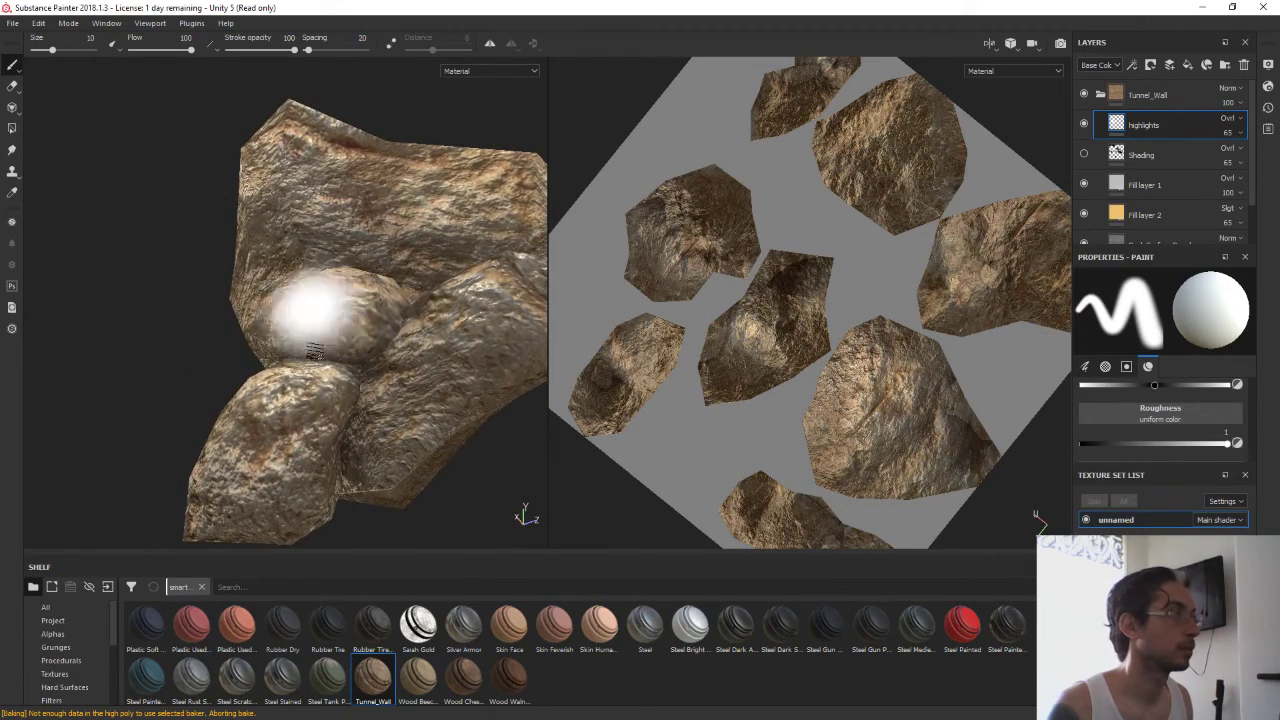
mouse_move(290, 395)
alt+mouse_down()
mouse_move(256, 365)
mouse_move(328, 323)
mouse_move(420, 300)
alt+mouse_up()
Erase dark shading from the upper-left rock island on the Shading layer with a size-25 eraser
click(1140, 157)
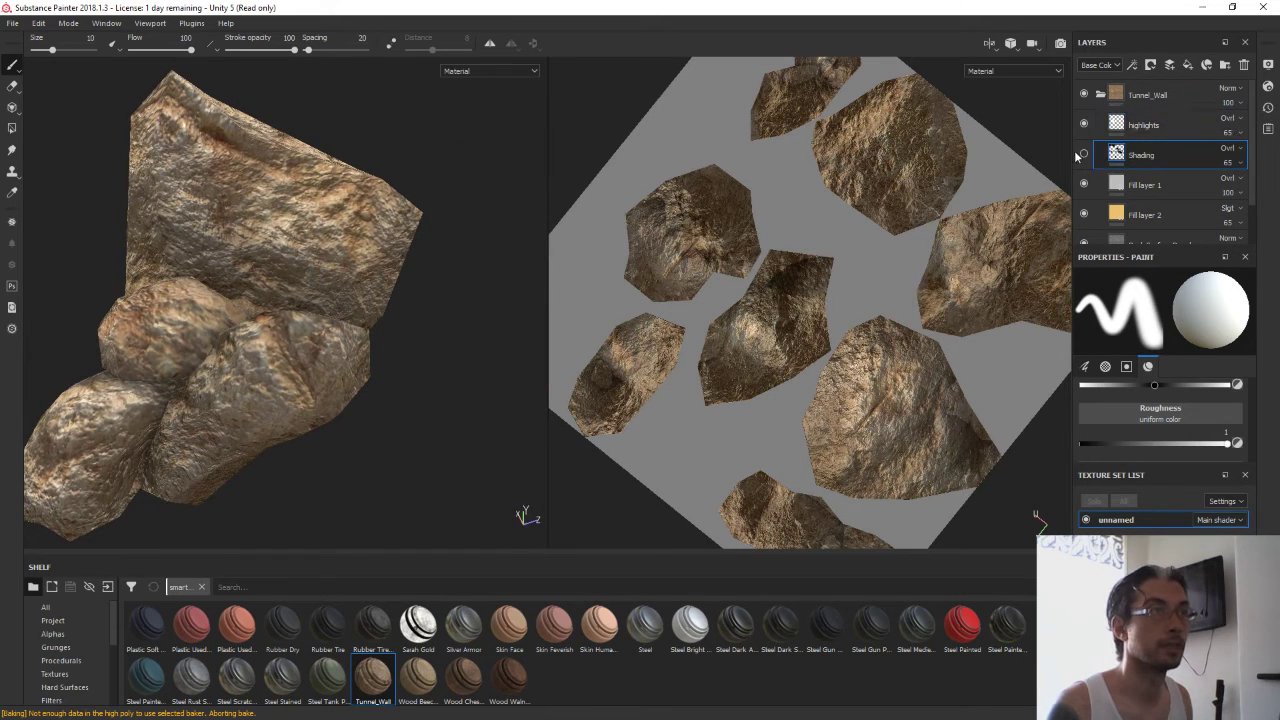
key(e)
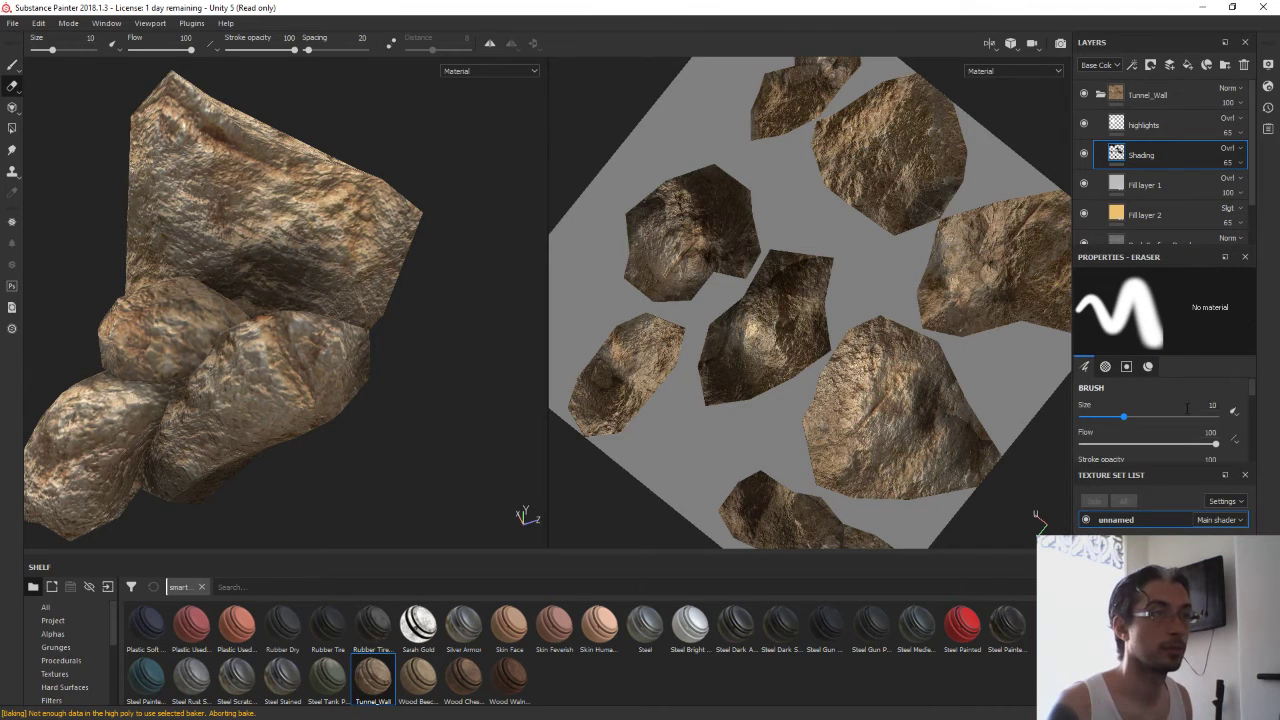
drag(1124, 417, 1148, 417)
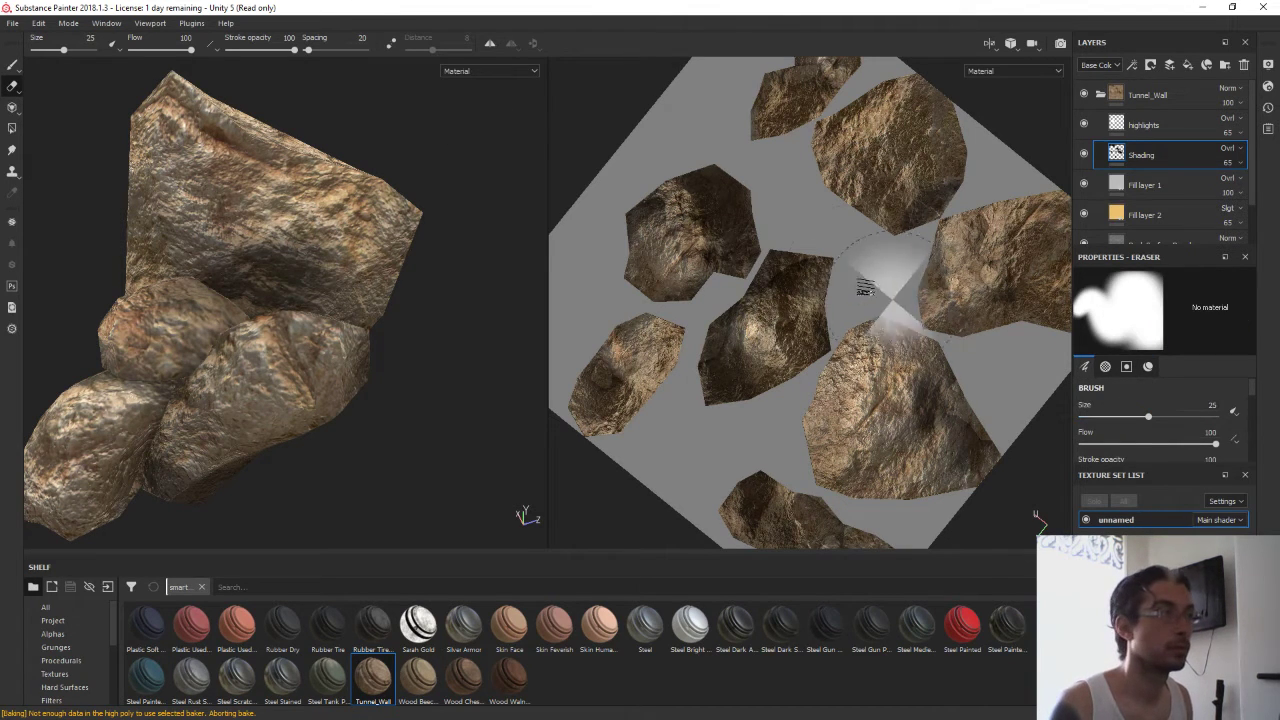
drag(717, 281, 612, 311)
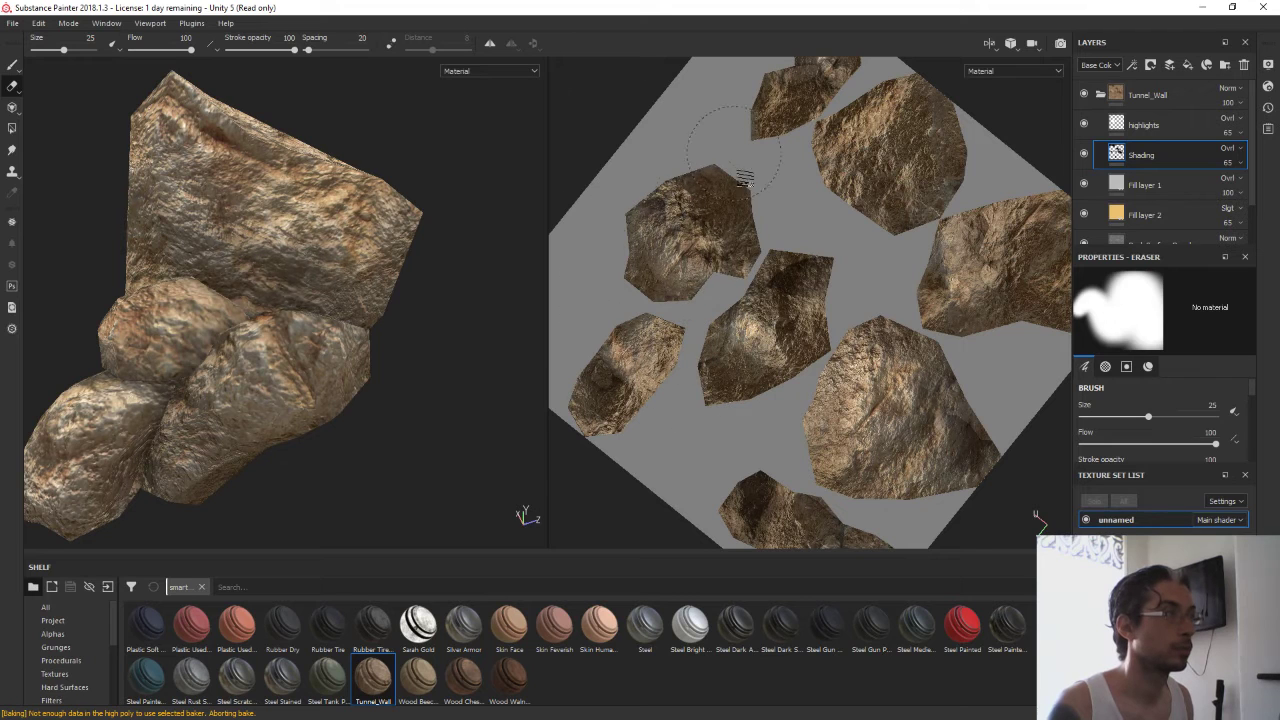
middle_drag(816, 308, 746, 223)
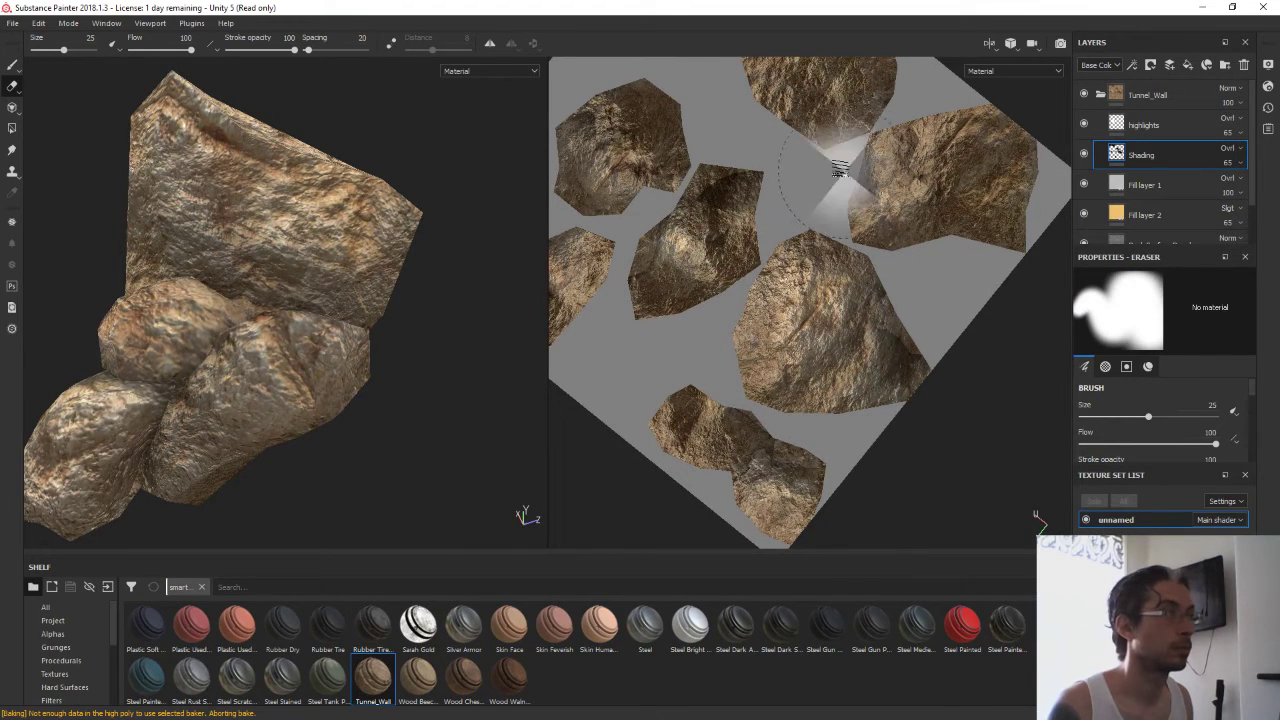
middle_drag(851, 110, 866, 258)
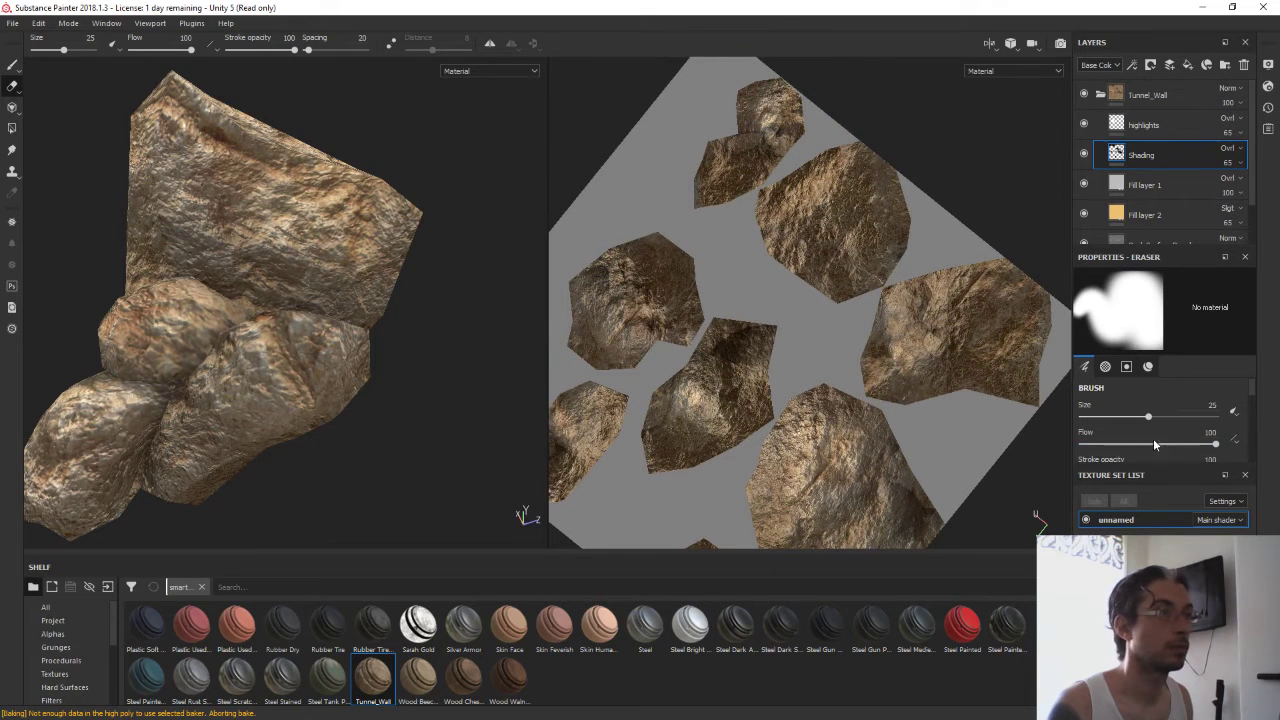
Set the brush size back to 10 and return to the Paint tool
text(10)
key(Return)
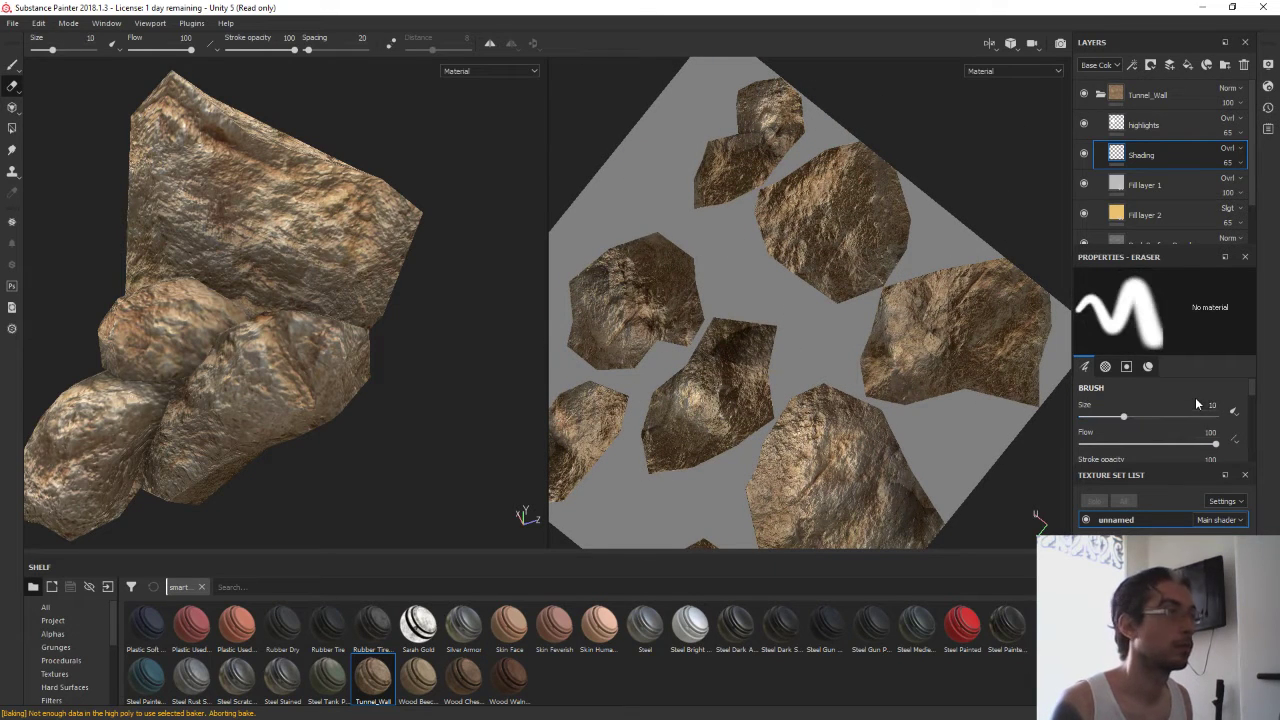
click(8, 67)
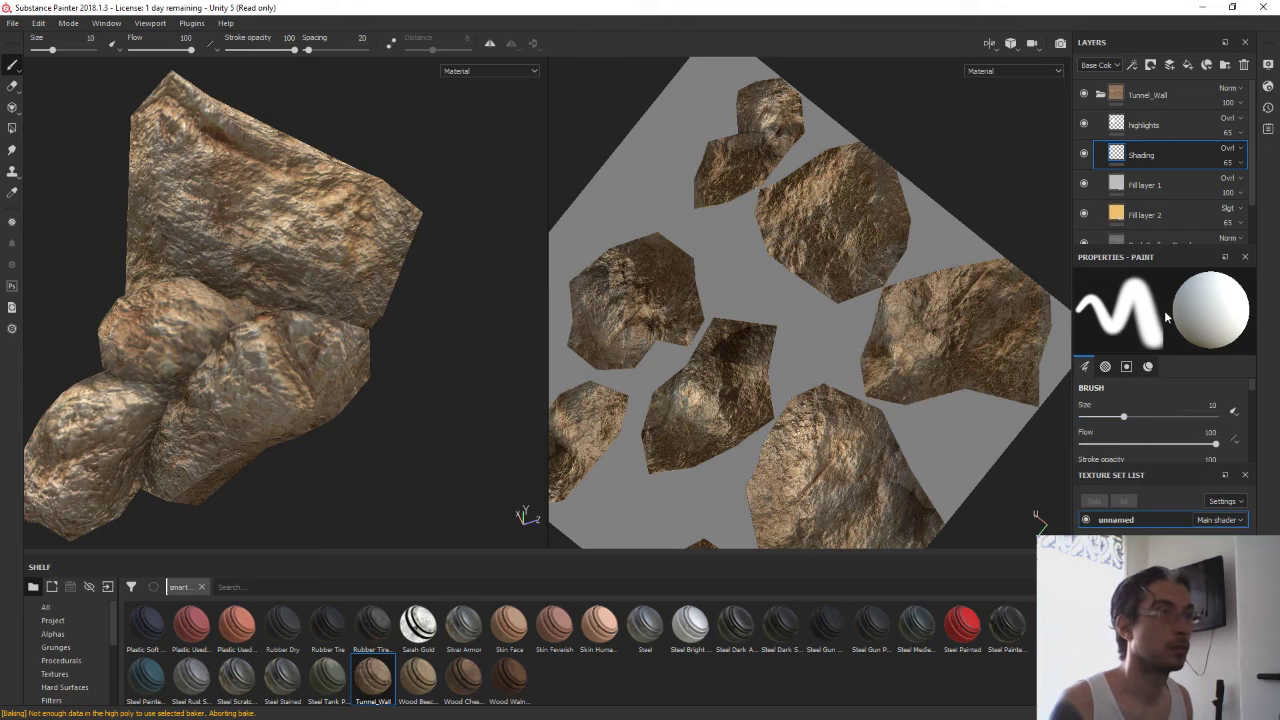
Set the paint colour to black and dab a dark smudge onto a rock
scroll(1194, 421, down, 3)
scroll(1194, 421, down, 3)
scroll(1192, 420, down, 2)
scroll(1190, 419, down, 2)
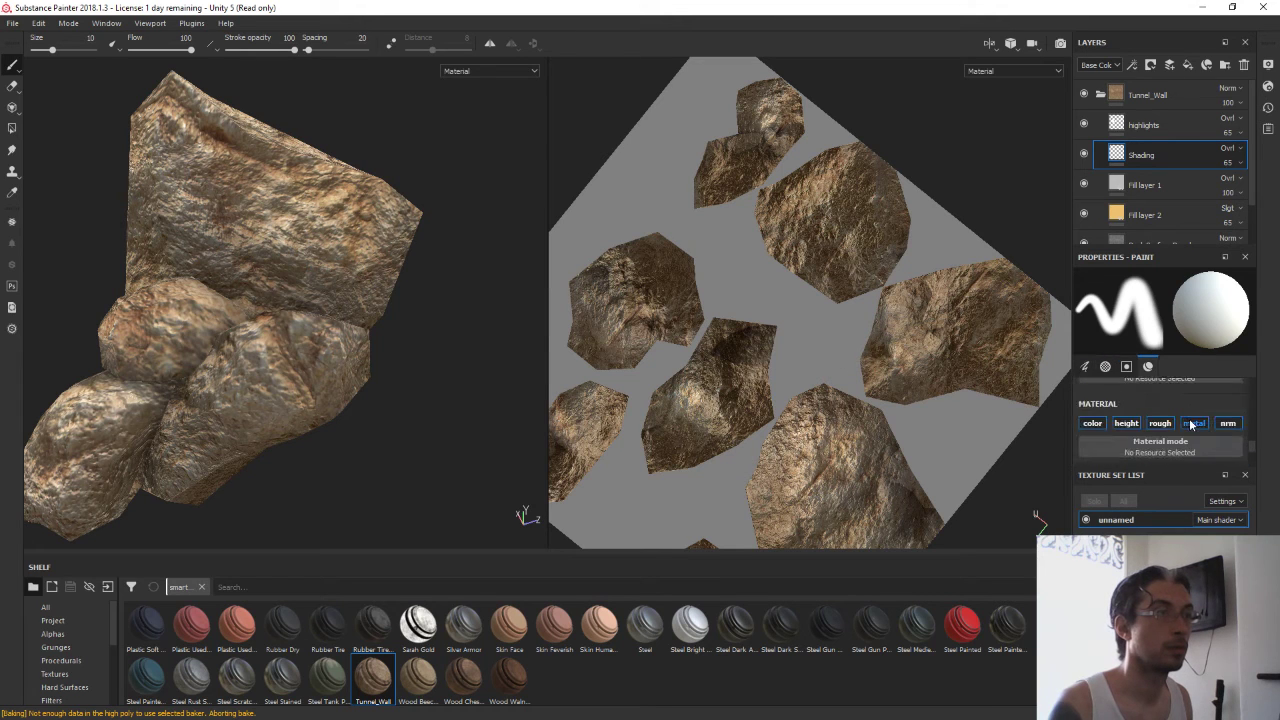
scroll(1189, 418, down, 2)
scroll(1180, 405, down, 2)
click(1177, 392)
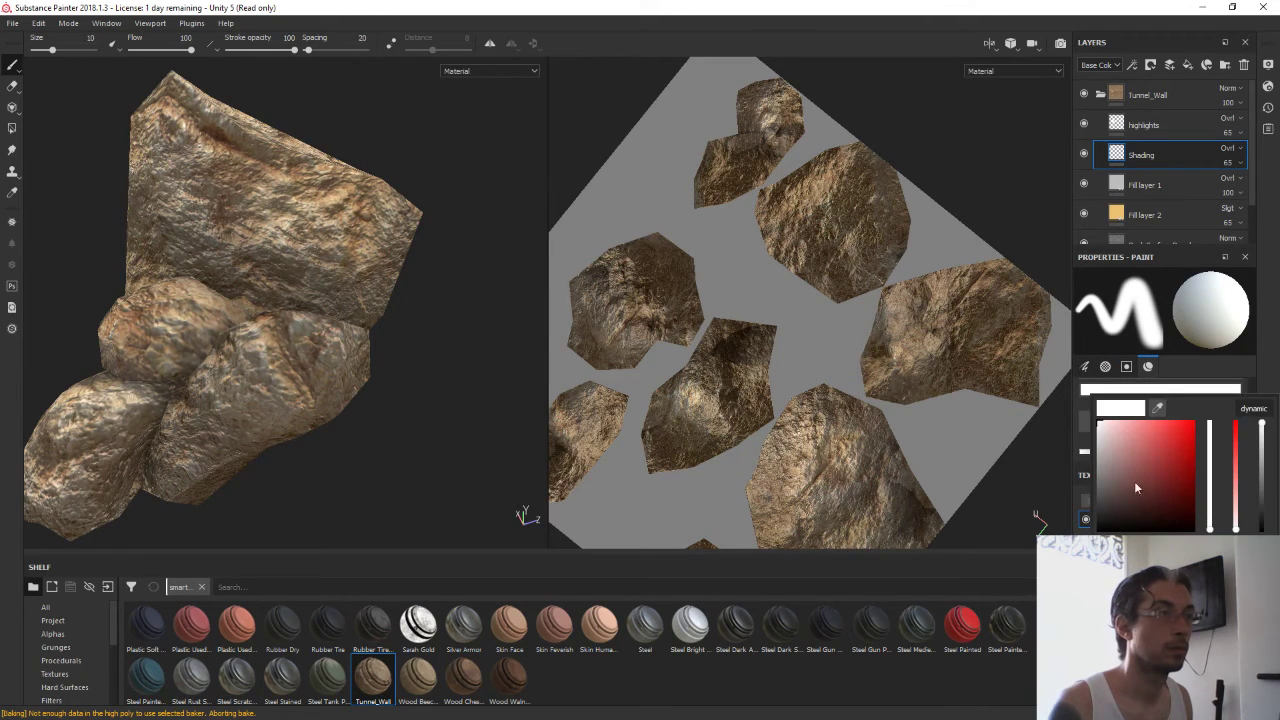
drag(1134, 481, 1134, 530)
click(1274, 349)
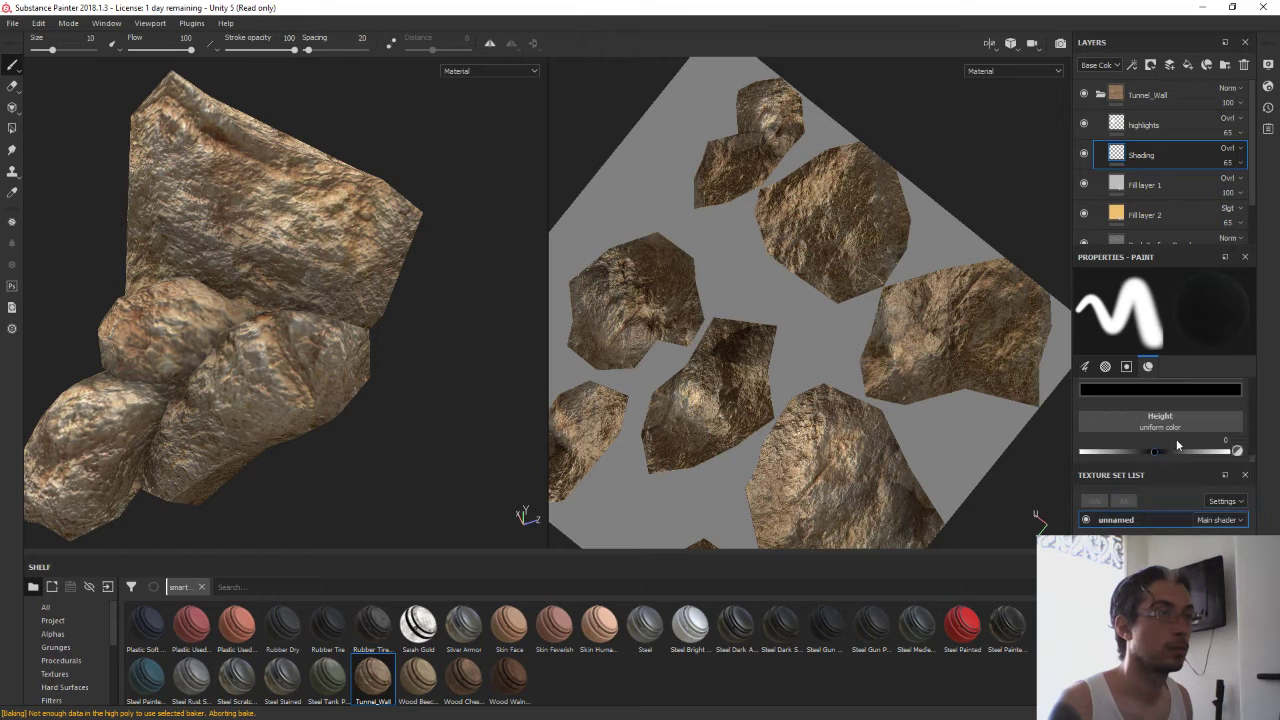
scroll(1177, 438, down, 1)
scroll(1180, 441, up, 1)
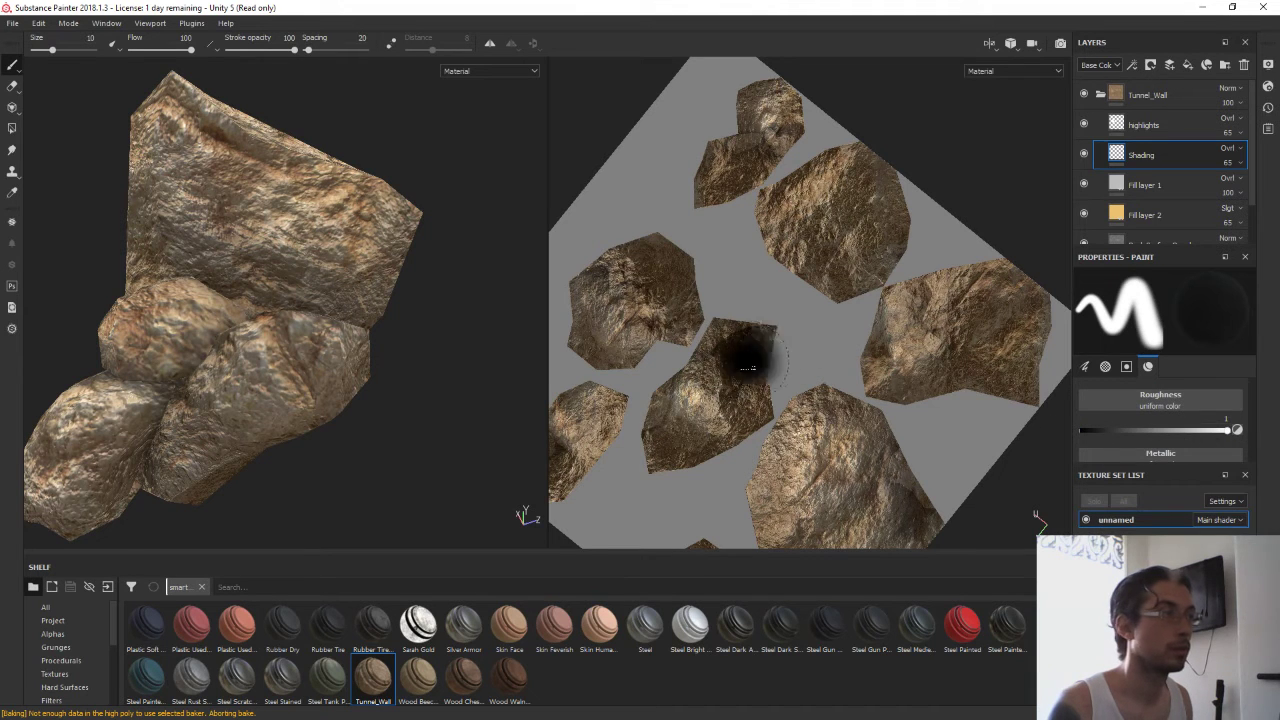
mouse_move(748, 357)
alt+mouse_down()
mouse_move(121, 340)
mouse_move(391, 466)
mouse_move(229, 366)
mouse_move(385, 342)
mouse_move(413, 406)
mouse_move(251, 434)
alt+mouse_up()
Orbit and zoom around the rocks to find crevices needing dark shading
mouse_move(410, 352)
alt+mouse_down()
mouse_move(286, 318)
mouse_move(200, 351)
mouse_move(243, 437)
mouse_move(208, 327)
alt+mouse_up()
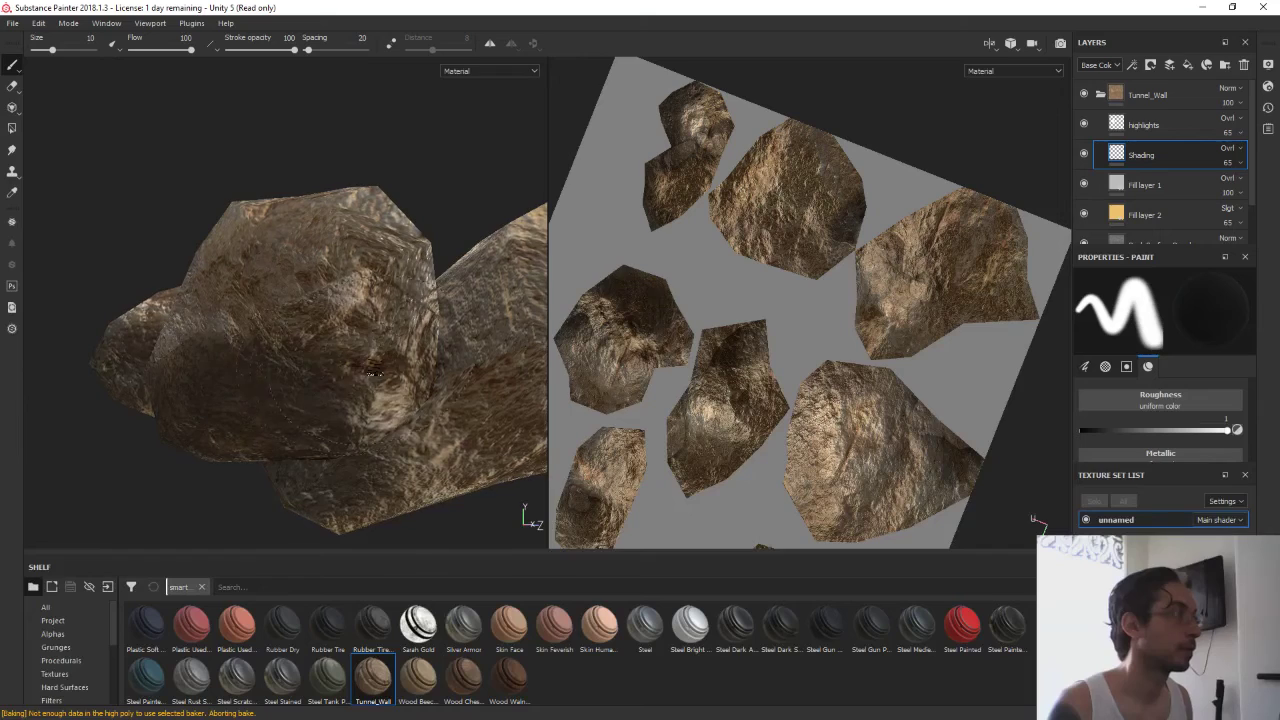
mouse_move(410, 440)
alt+mouse_down()
mouse_move(298, 494)
mouse_move(471, 410)
mouse_move(280, 425)
alt+mouse_up()
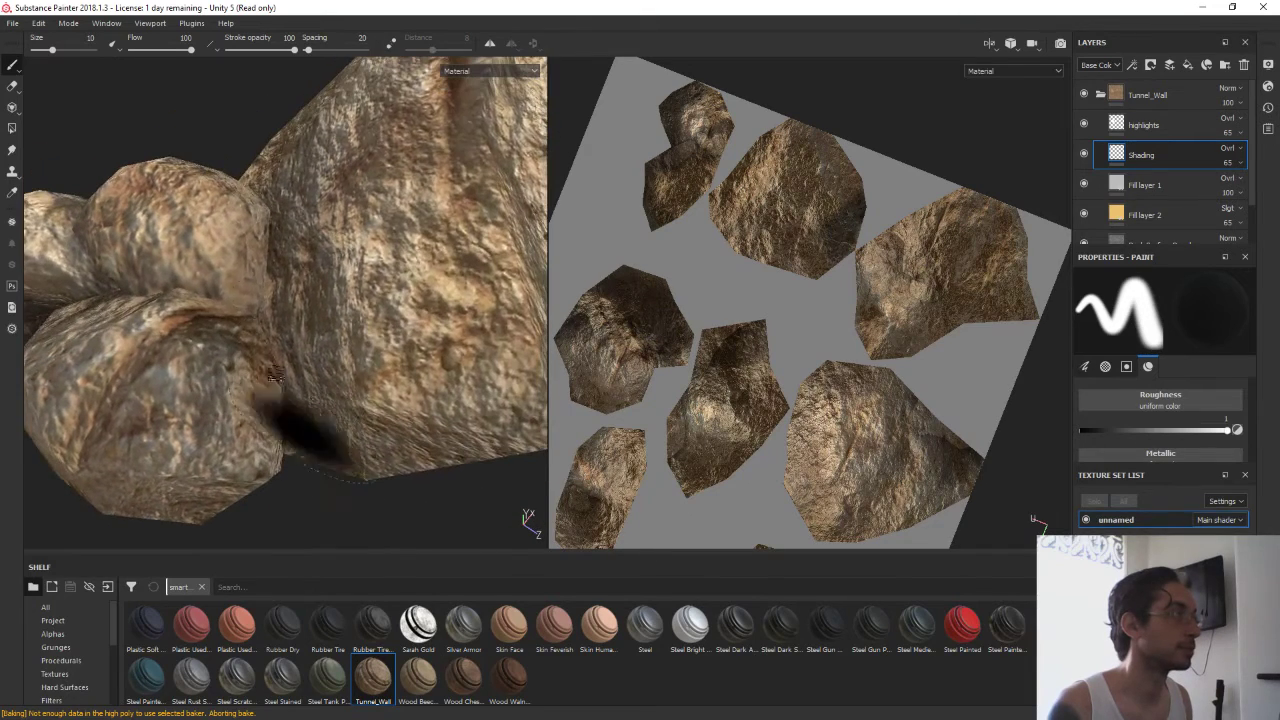
mouse_move(334, 357)
alt+mouse_down()
mouse_move(256, 228)
mouse_move(229, 300)
alt+mouse_up()
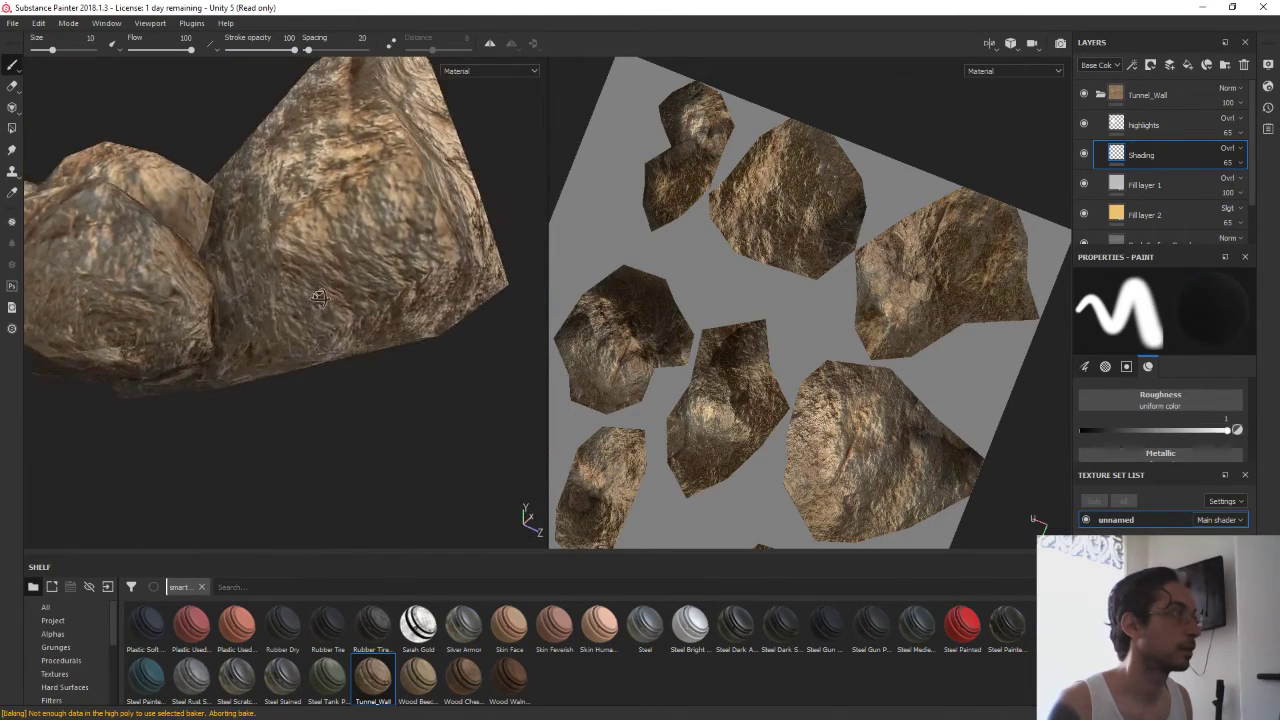
mouse_move(463, 300)
alt+mouse_down()
mouse_move(427, 285)
mouse_move(177, 280)
alt+mouse_up()
alt+middle_drag(228, 270, 284, 232)
alt+drag(284, 232, 314, 357)
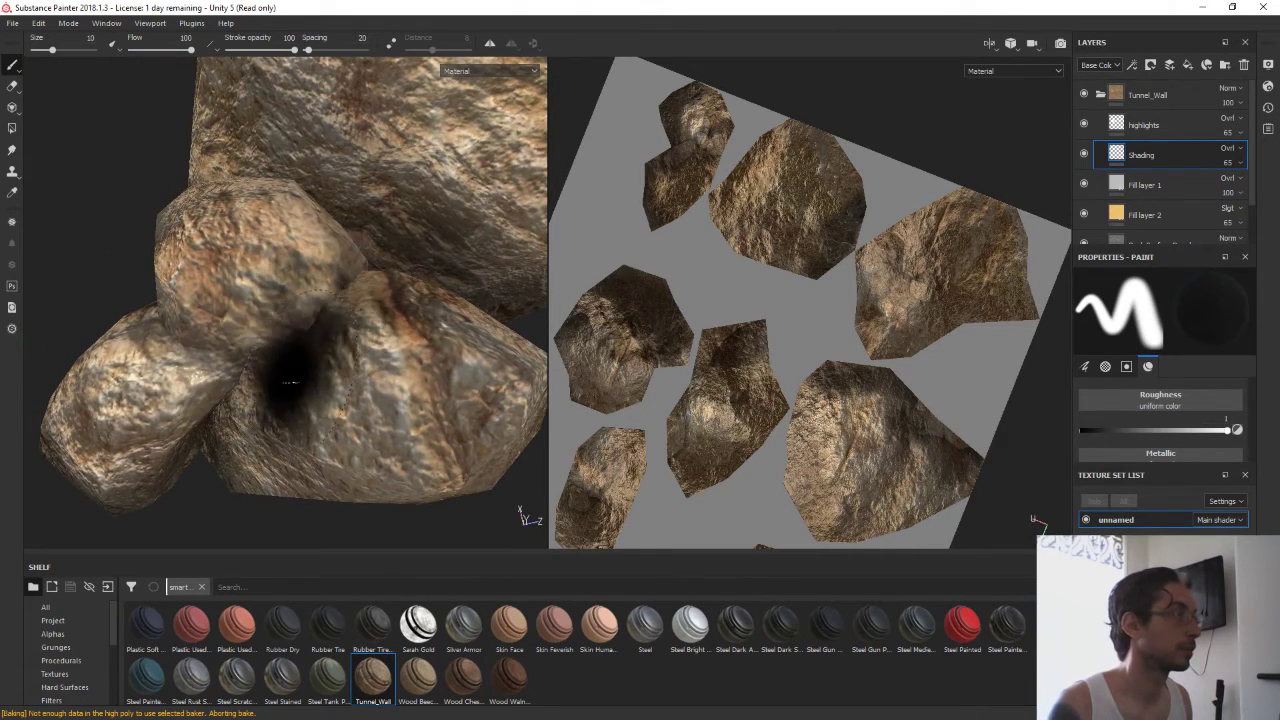
mouse_move(300, 352)
alt+mouse_down()
mouse_move(378, 400)
mouse_move(177, 314)
alt+mouse_up()
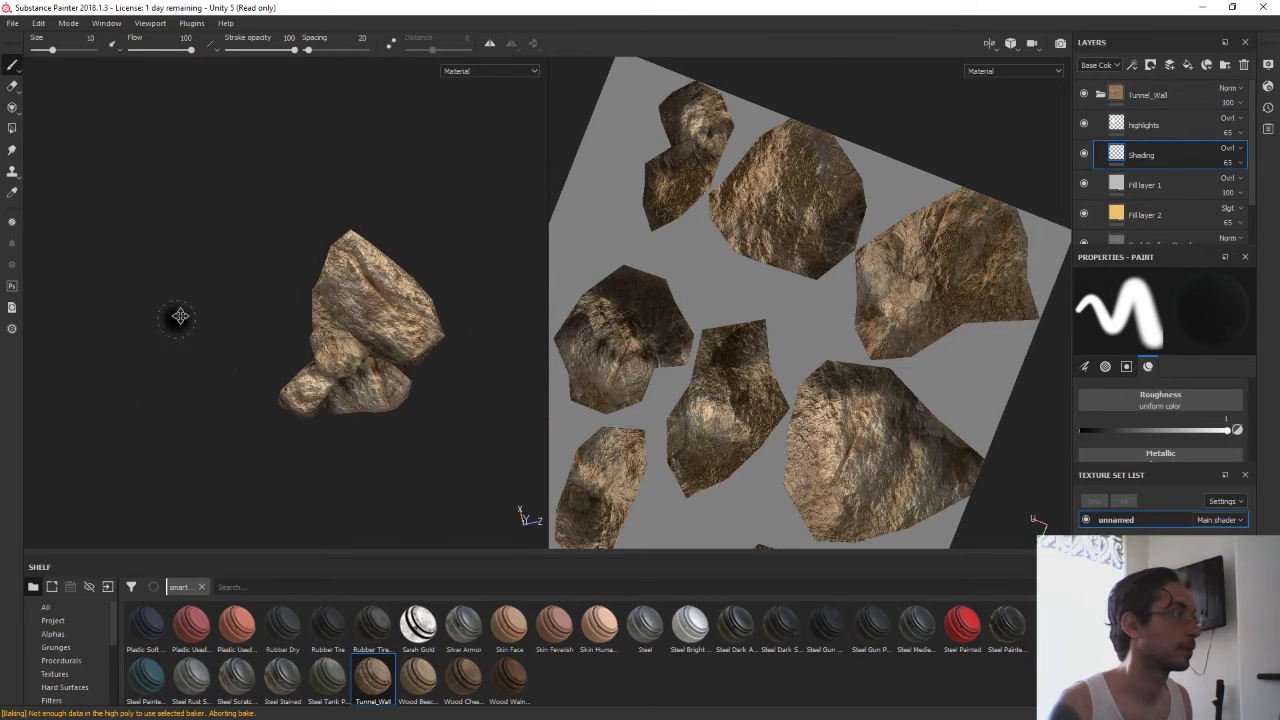
alt+middle_drag(177, 314, 100, 400)
alt+drag(100, 400, 287, 402)
alt+right_drag(287, 402, 340, 320)
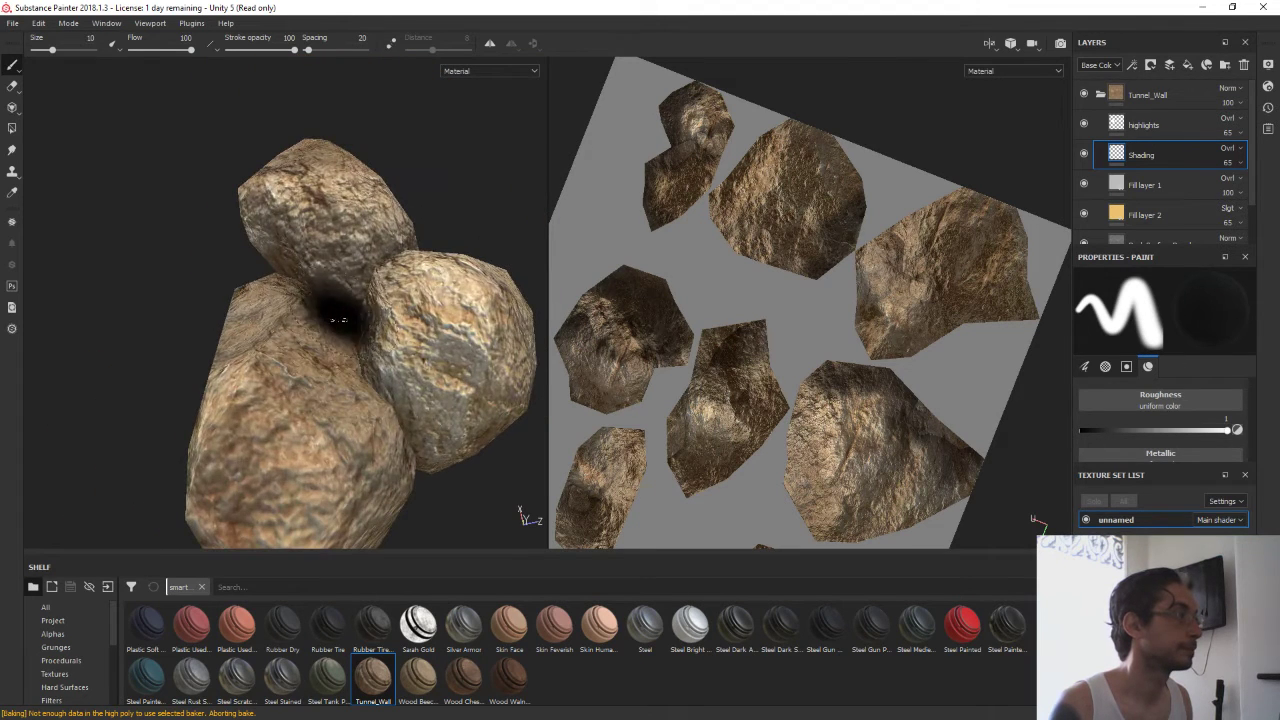
mouse_move(345, 320)
alt+mouse_down()
mouse_move(420, 423)
mouse_move(366, 423)
mouse_move(352, 325)
mouse_move(250, 460)
alt+mouse_up()
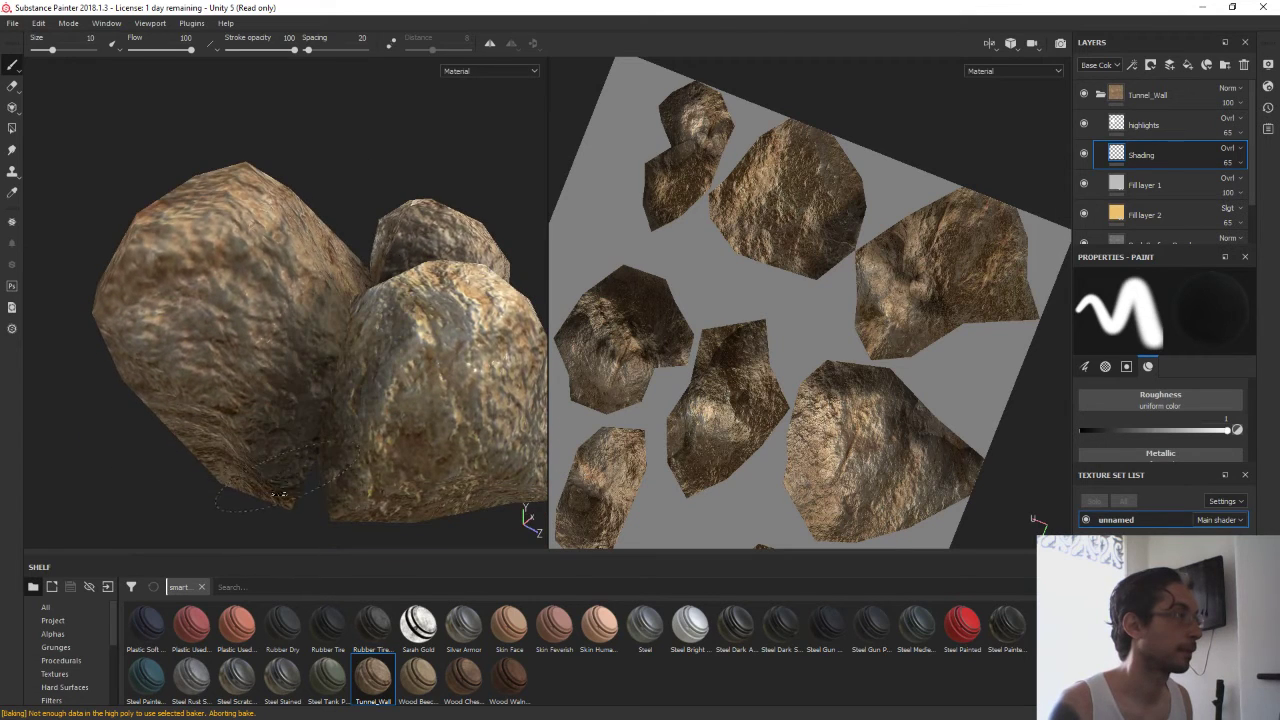
mouse_move(471, 471)
alt+mouse_down()
mouse_move(293, 428)
mouse_move(414, 386)
mouse_move(329, 409)
mouse_move(229, 406)
mouse_move(181, 342)
alt+mouse_up()
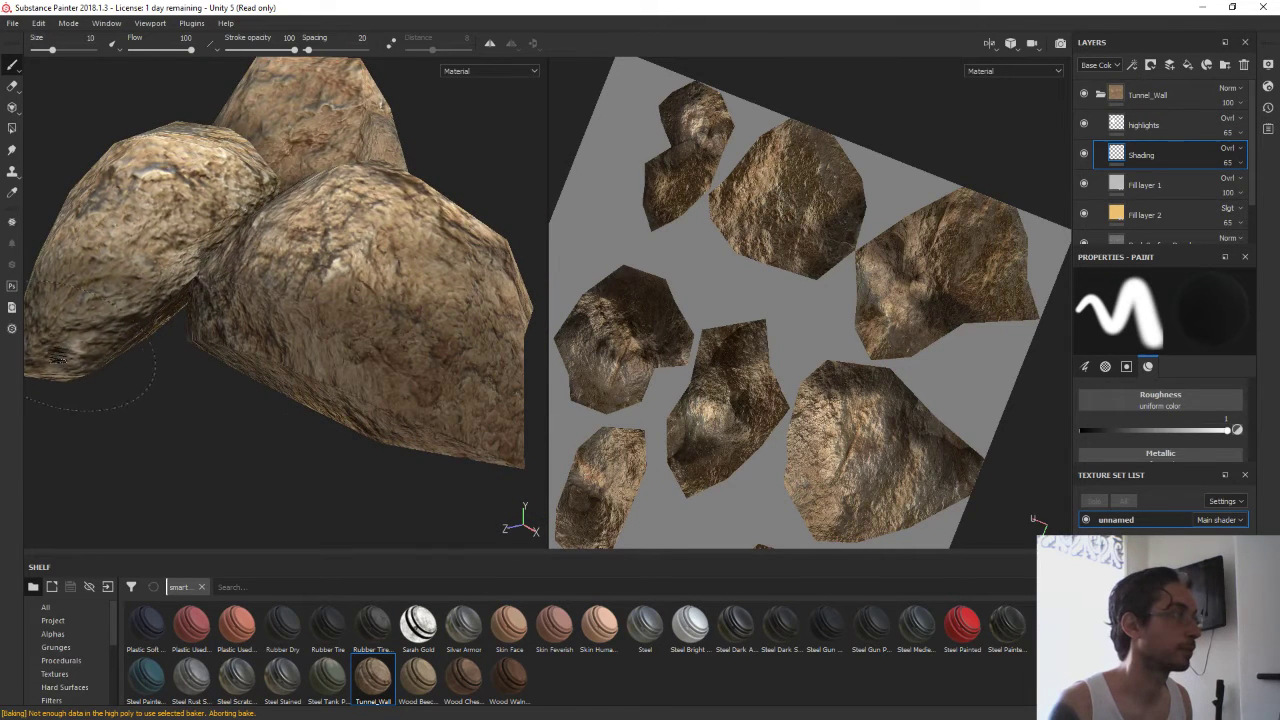
alt+right_drag(181, 342, 503, 400)
key(f)
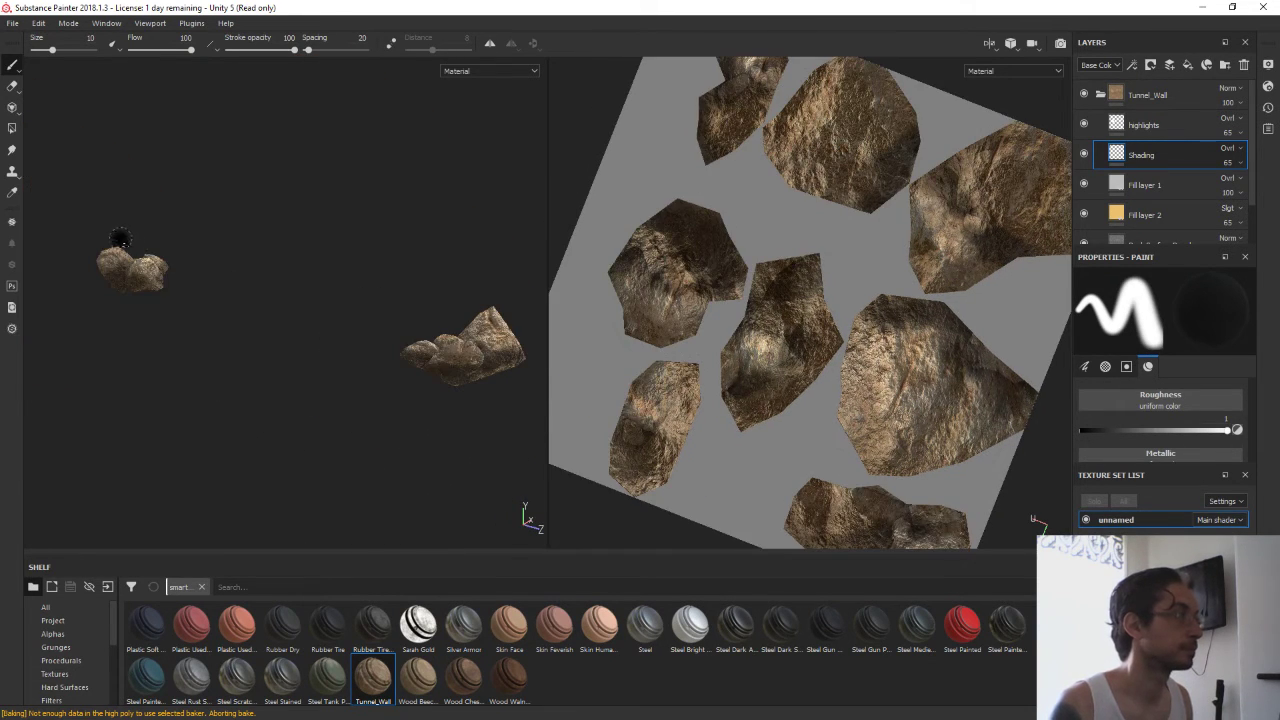
Brush dark shading over a rock's lower right areas, then view both rocks
mouse_move(120, 238)
alt+mouse_down()
mouse_move(192, 282)
mouse_move(223, 400)
mouse_move(265, 399)
alt+mouse_up()
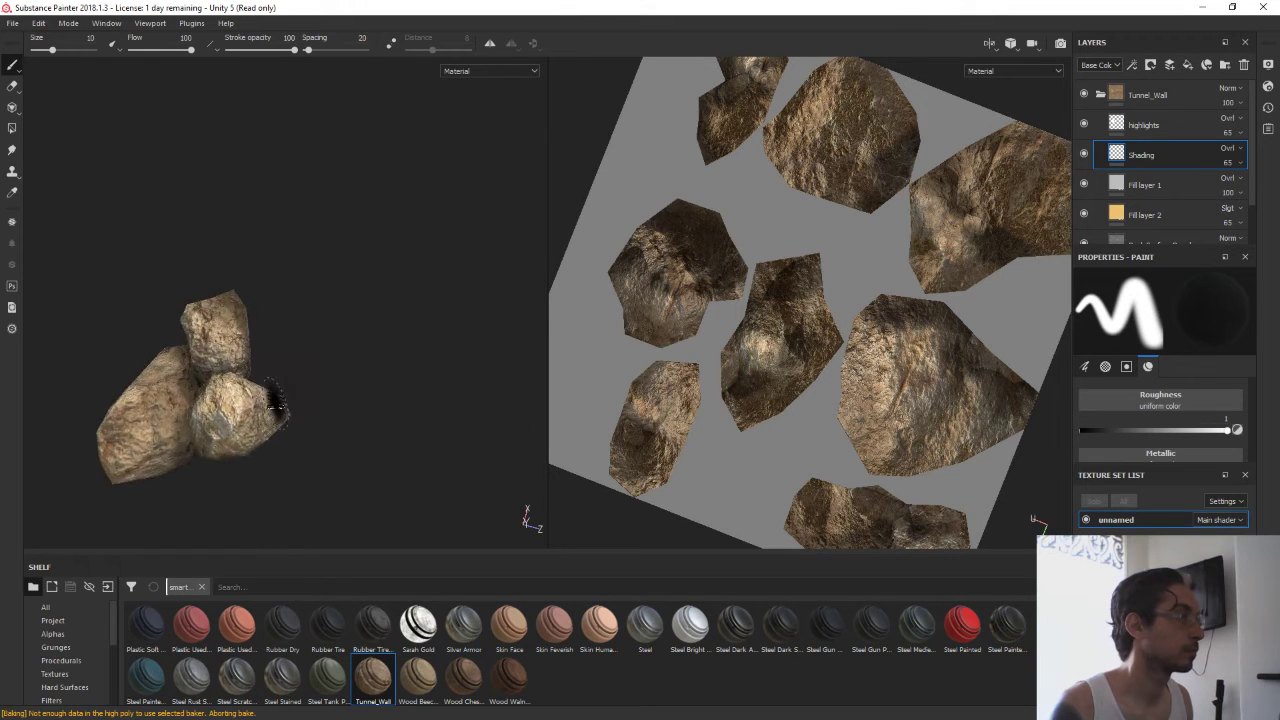
alt+right_drag(265, 399, 294, 434)
alt+drag(294, 434, 490, 322)
mouse_move(460, 335)
alt+right_down()
mouse_move(354, 323)
mouse_move(406, 429)
alt+right_up()
mouse_move(406, 429)
alt+mouse_down()
mouse_move(300, 280)
mouse_move(532, 278)
alt+mouse_up()
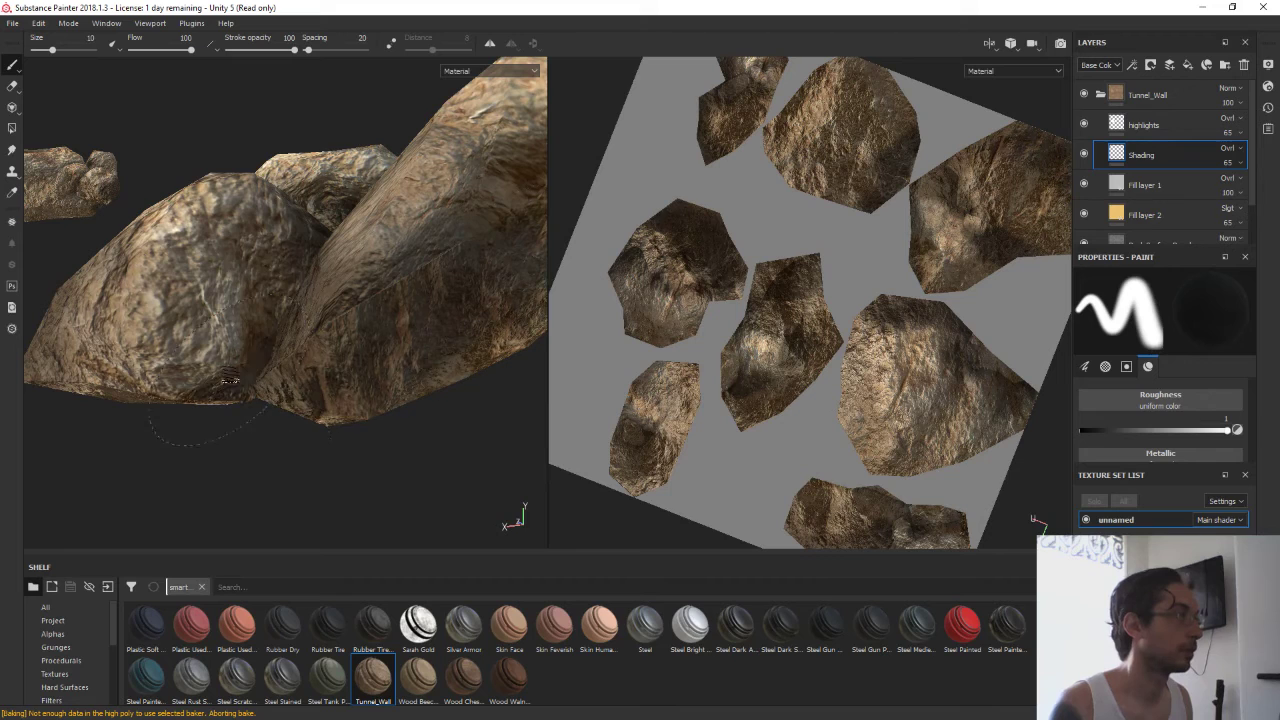
mouse_move(323, 366)
alt+mouse_down()
mouse_move(457, 410)
mouse_move(366, 363)
alt+mouse_up()
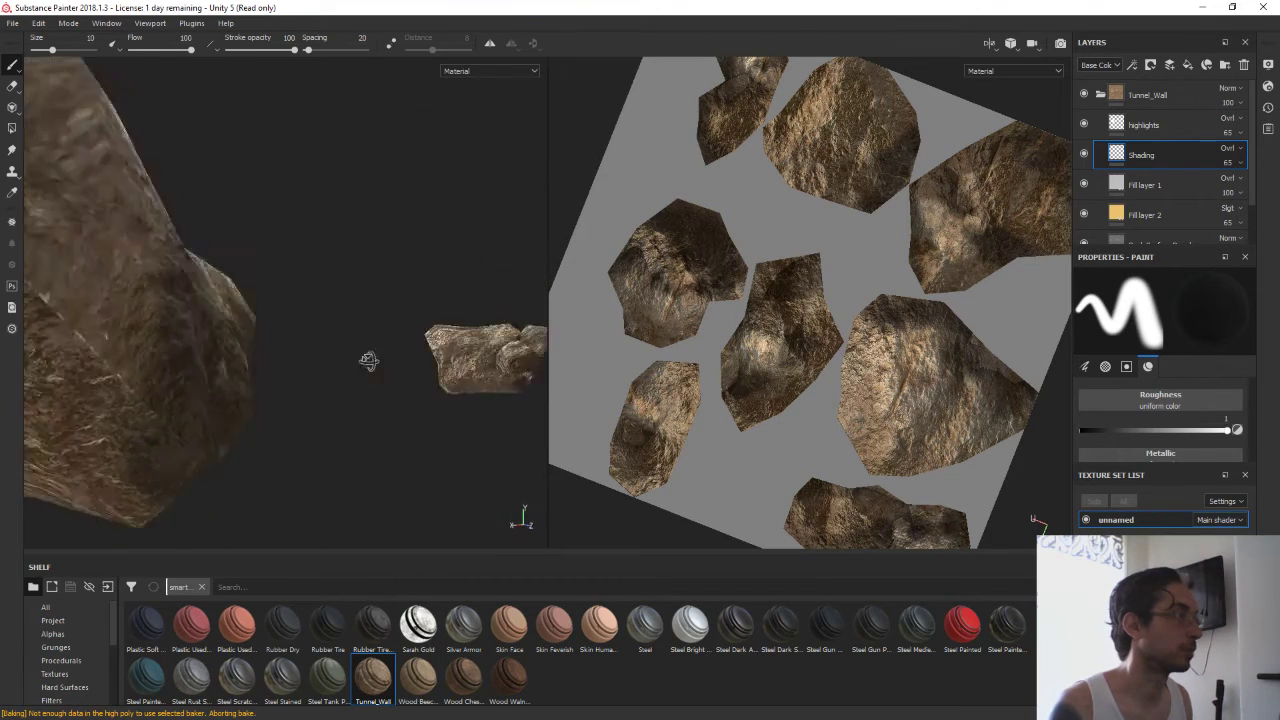
alt+right_drag(366, 363, 346, 366)
alt+drag(346, 366, 366, 420)
alt+right_drag(366, 420, 395, 412)
mouse_move(395, 411)
mouse_down()
mouse_move(260, 465)
mouse_move(450, 440)
mouse_move(400, 320)
mouse_move(470, 363)
mouse_move(251, 423)
mouse_up()
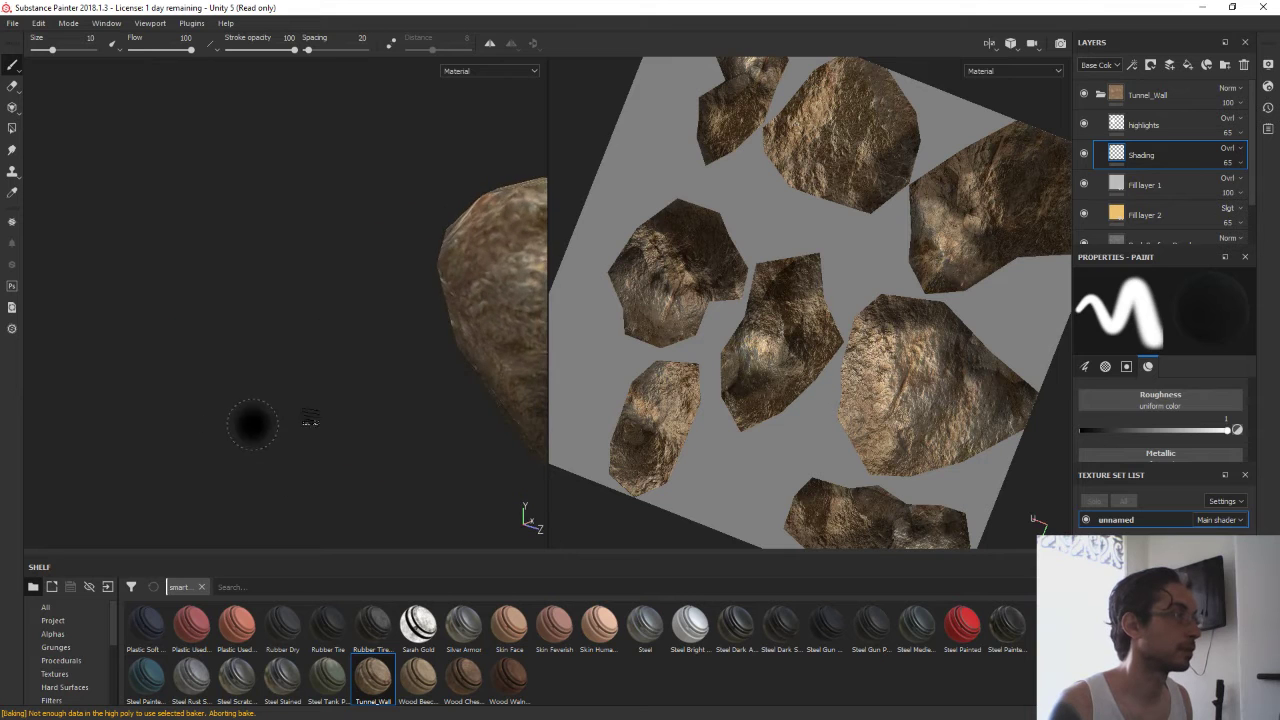
mouse_move(251, 423)
alt+right_down()
mouse_move(363, 374)
mouse_move(426, 397)
alt+right_up()
mouse_move(159, 243)
alt+mouse_down()
mouse_move(191, 366)
mouse_move(246, 386)
alt+mouse_up()
Cancel the texture export and rename the texture set to main
click(12, 25)
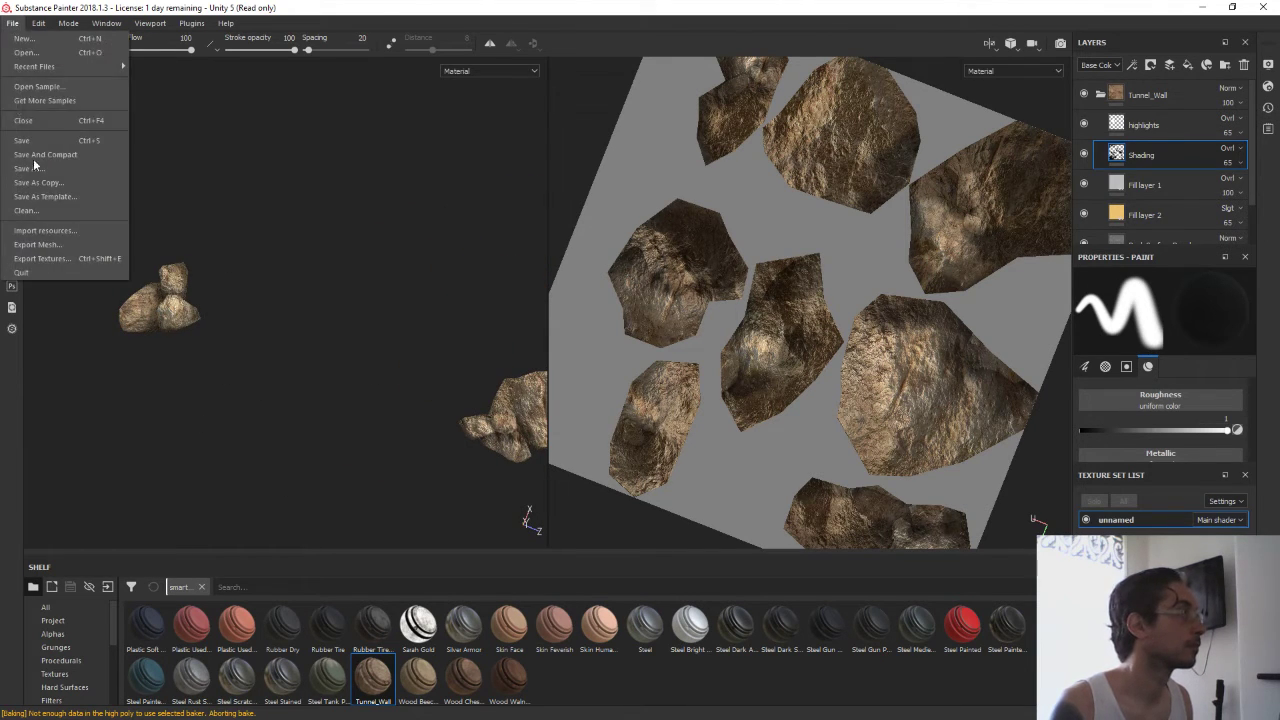
click(45, 259)
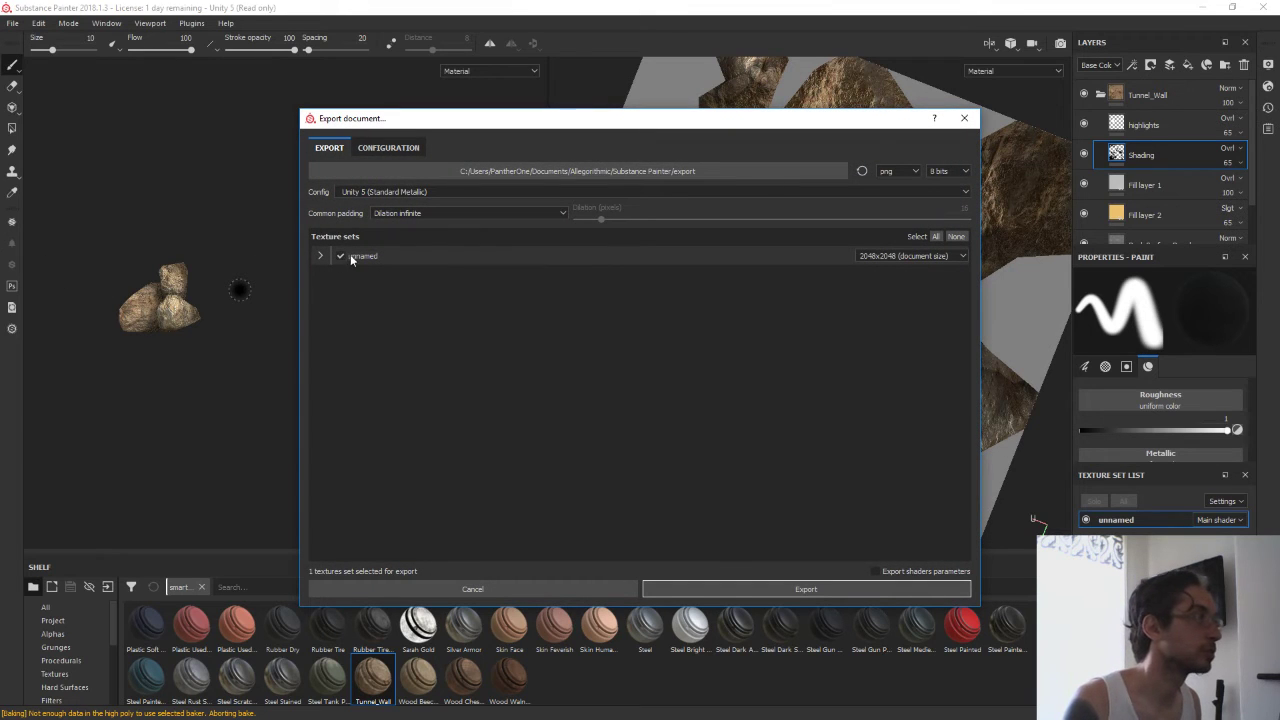
click(964, 118)
text(main)
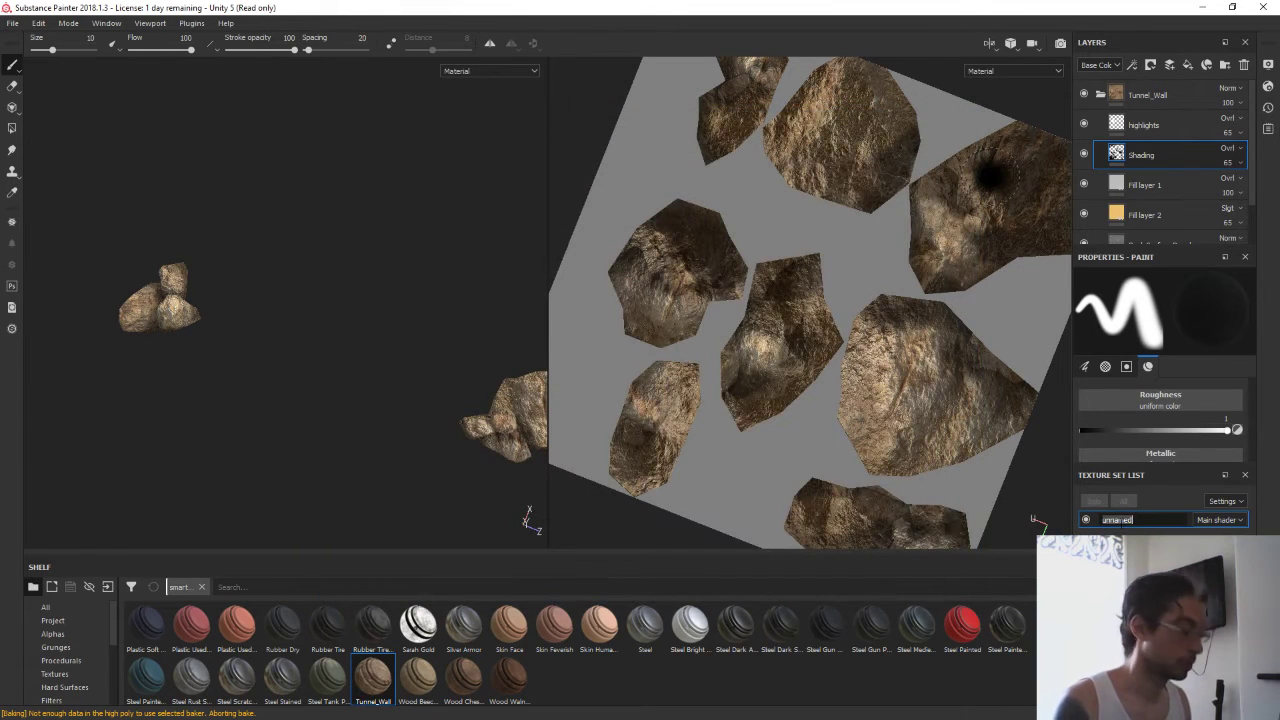
key(Return)
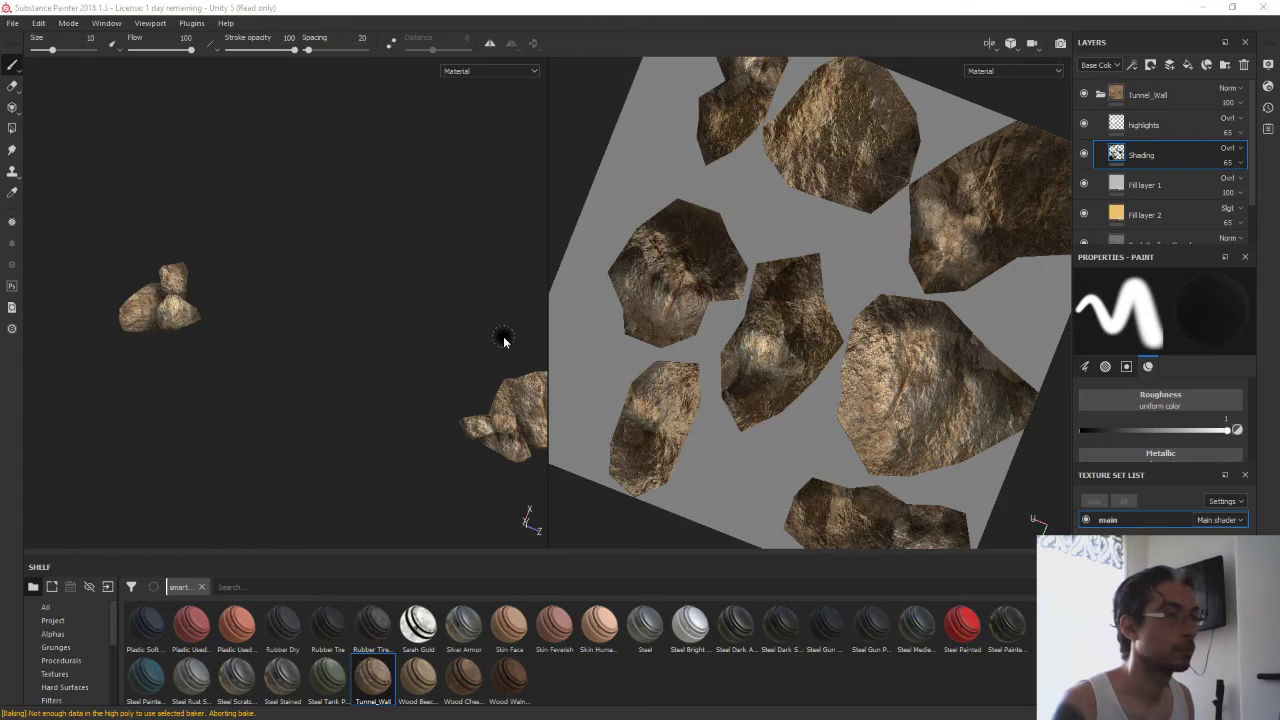
Save the project as rubble in the FBXs folder
key(ctrl+s)
text(tunnel)
text(rubble)
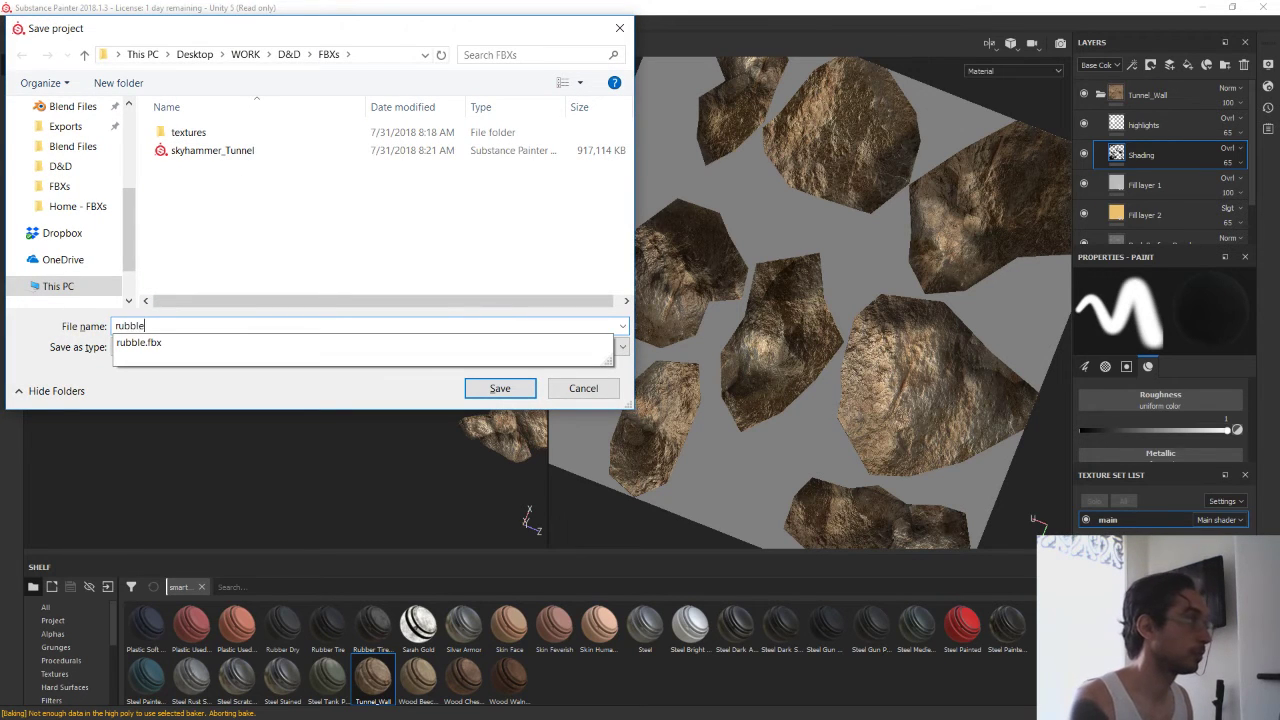
key(Return)
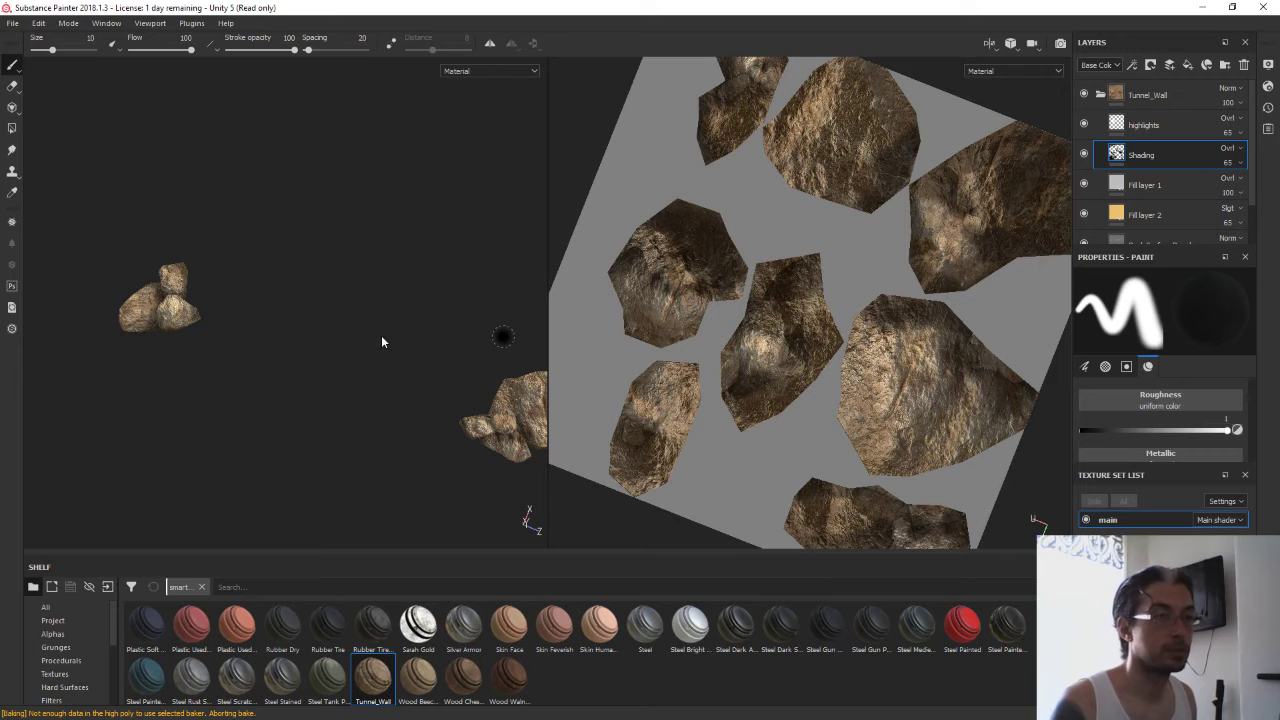
Set the texture export destination to the FBXs textures folder
click(12, 23)
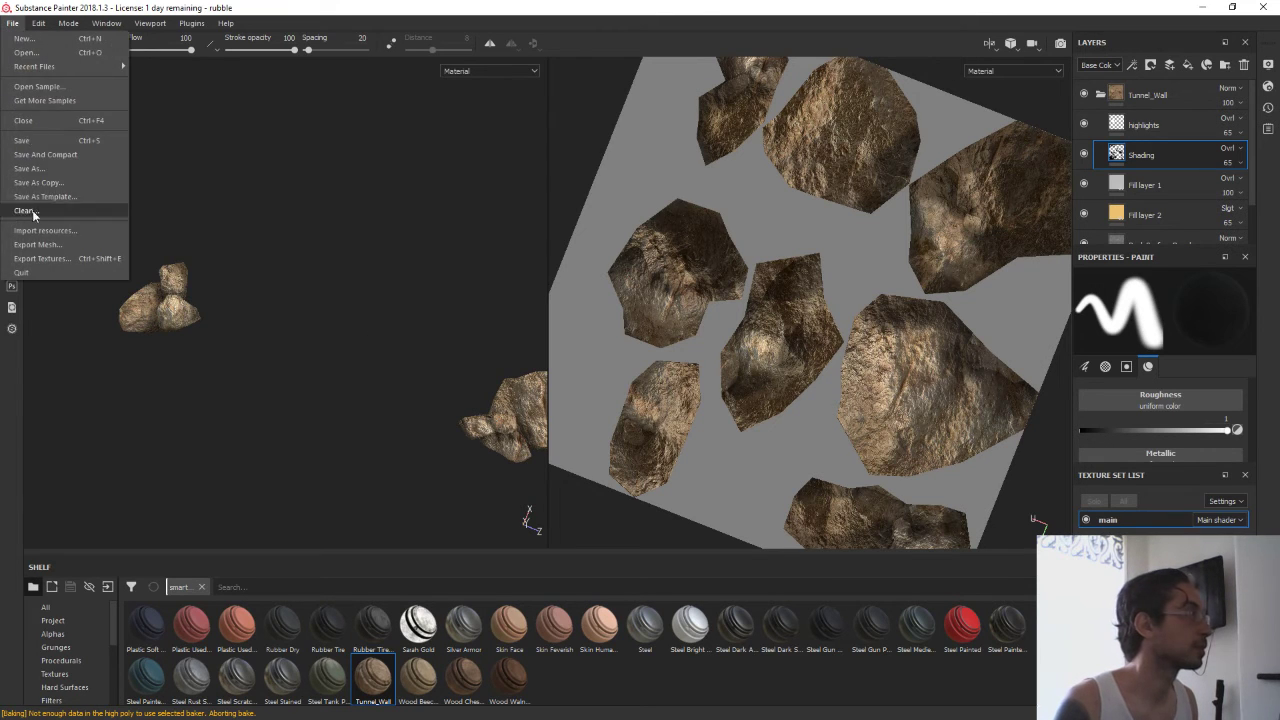
click(40, 258)
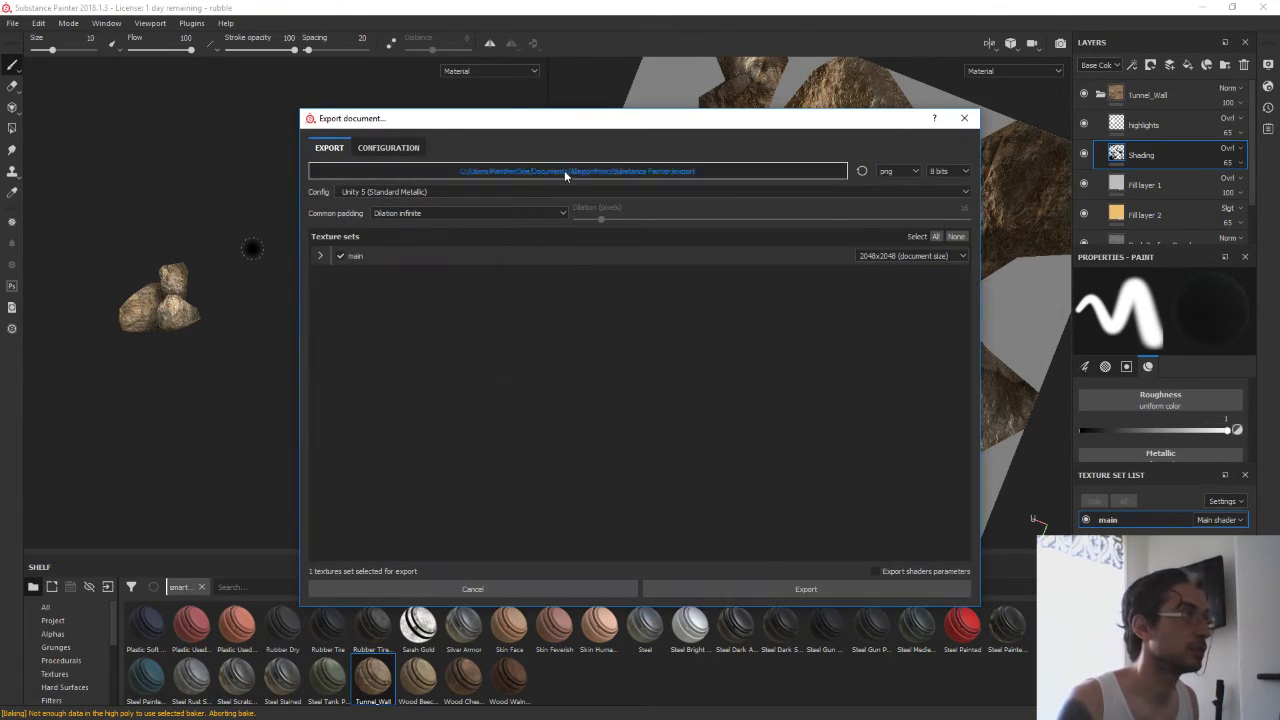
click(565, 176)
click(360, 299)
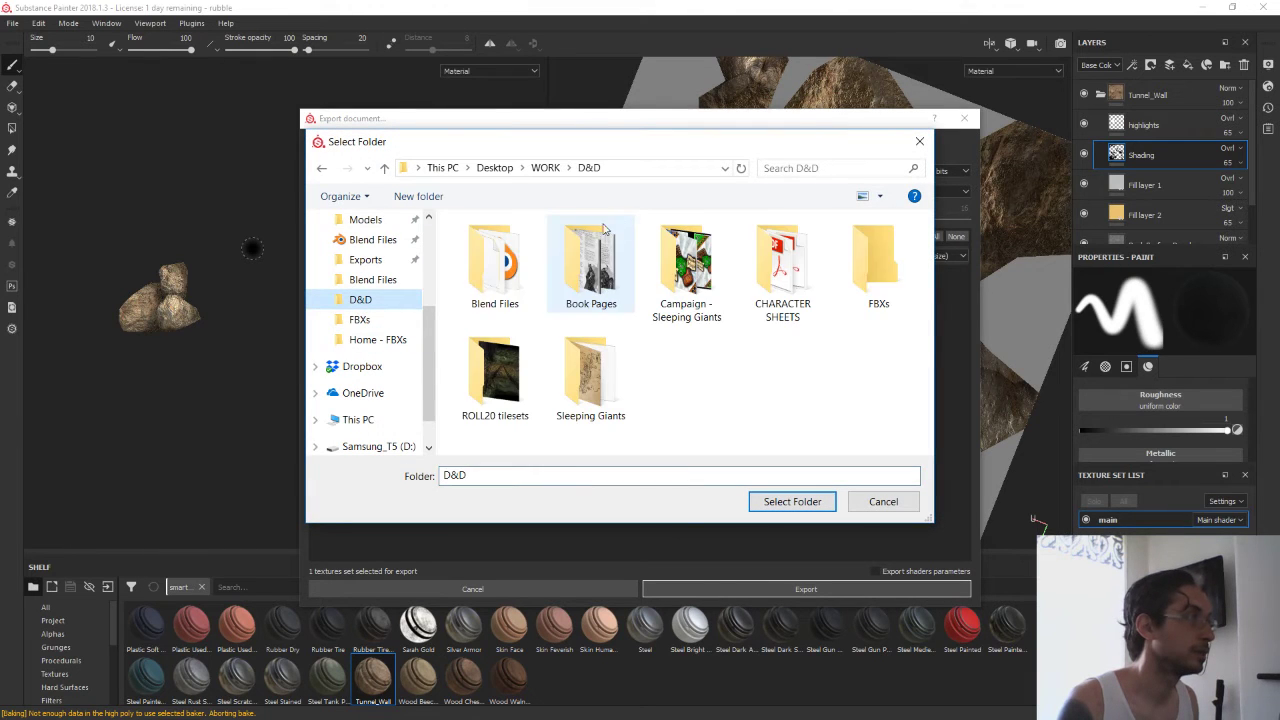
double_click(876, 258)
click(528, 246)
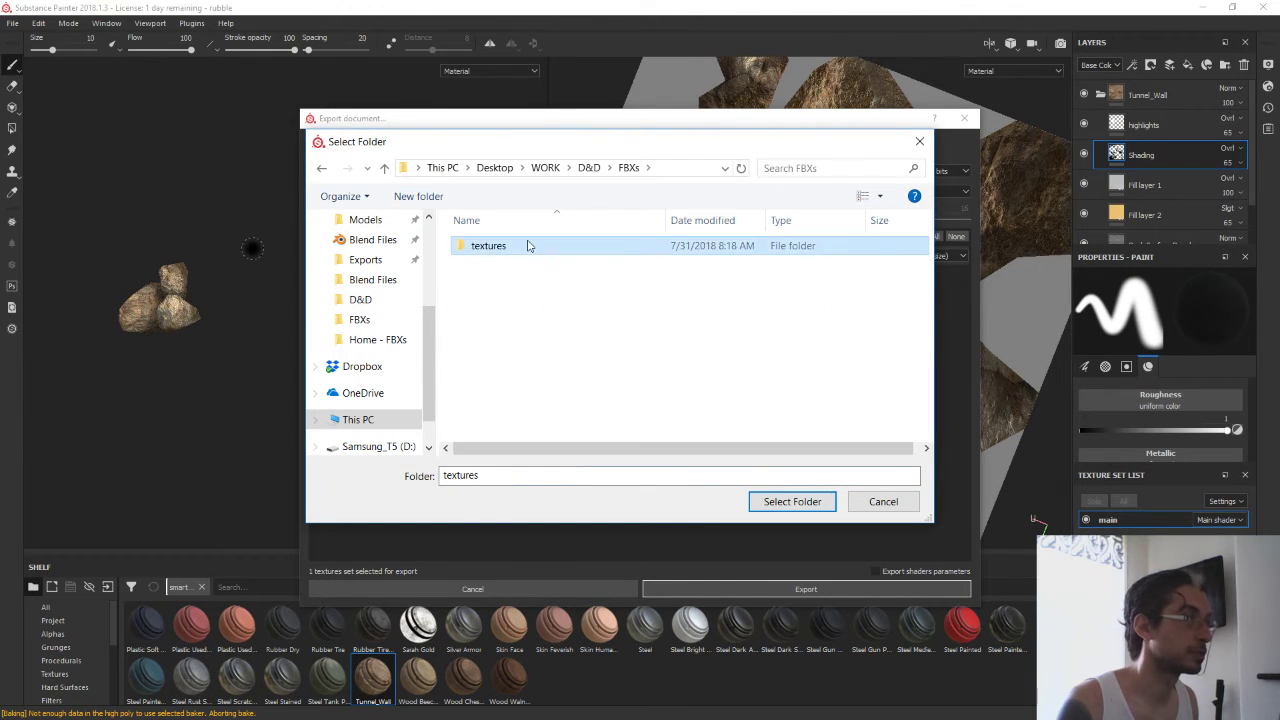
double_click(528, 246)
click(792, 501)
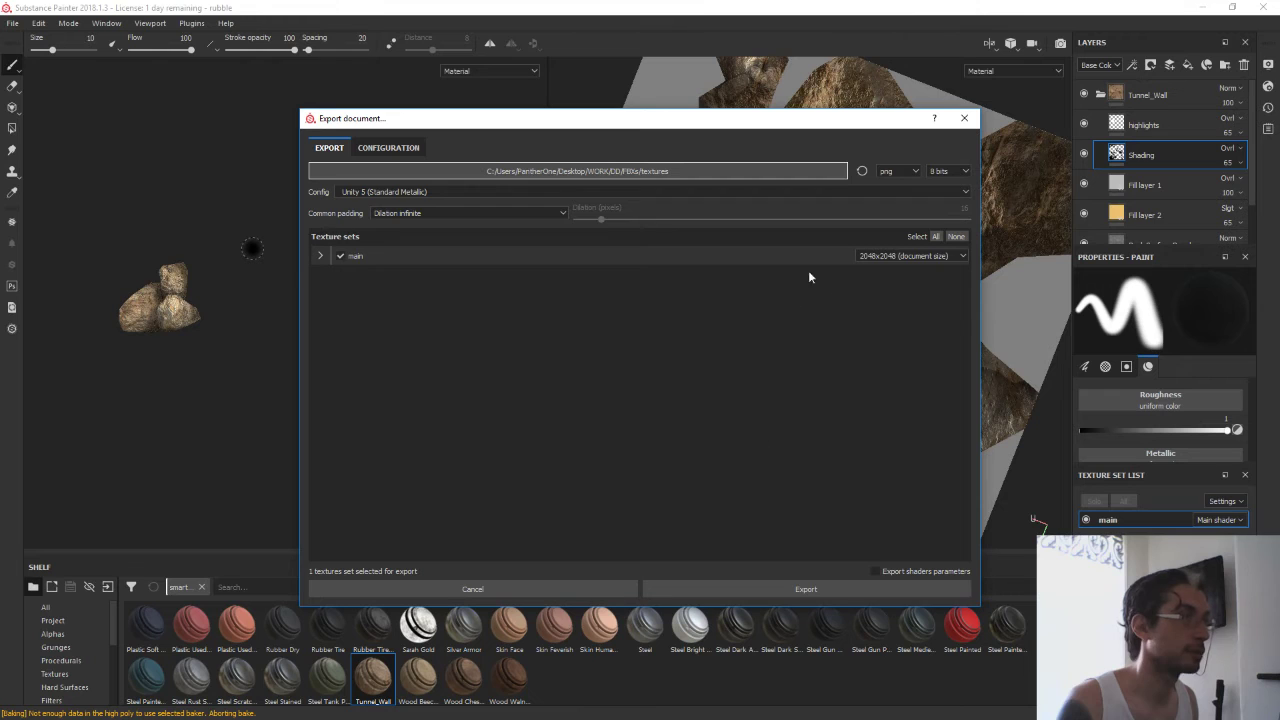
Choose Dilation + Transparent padding and export the main texture set
click(406, 212)
click(406, 235)
click(410, 213)
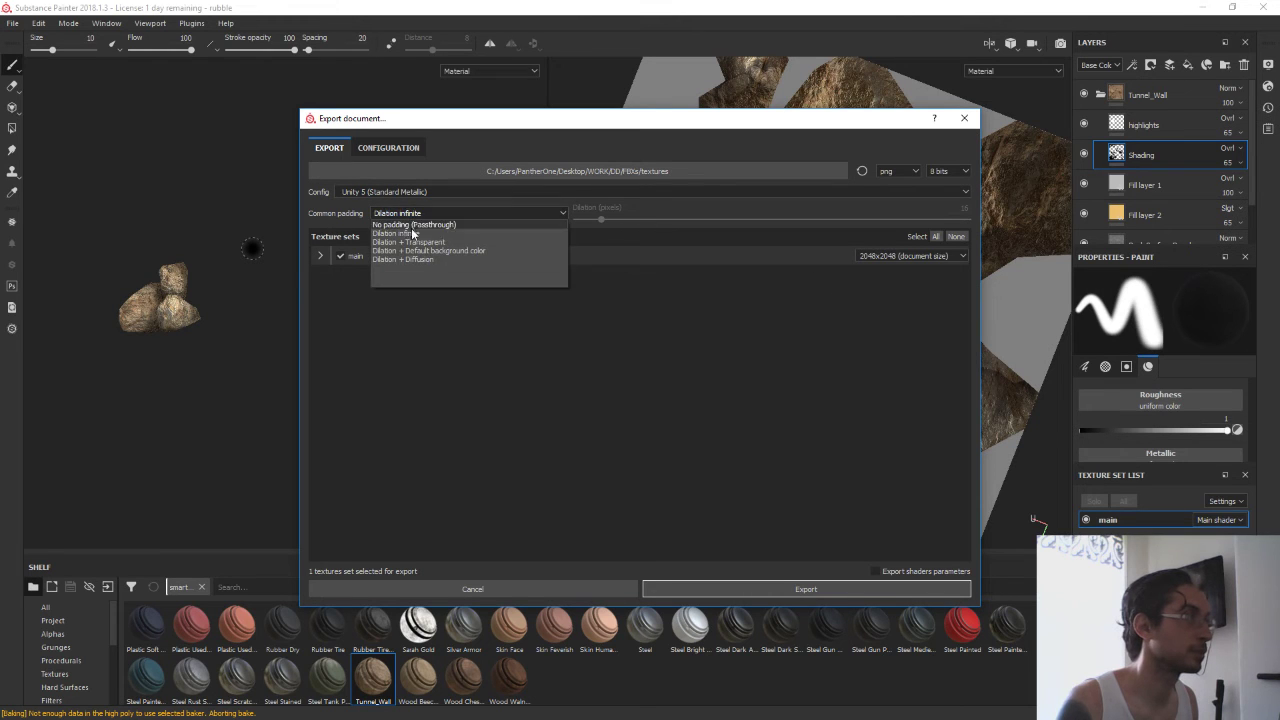
click(412, 233)
click(794, 586)
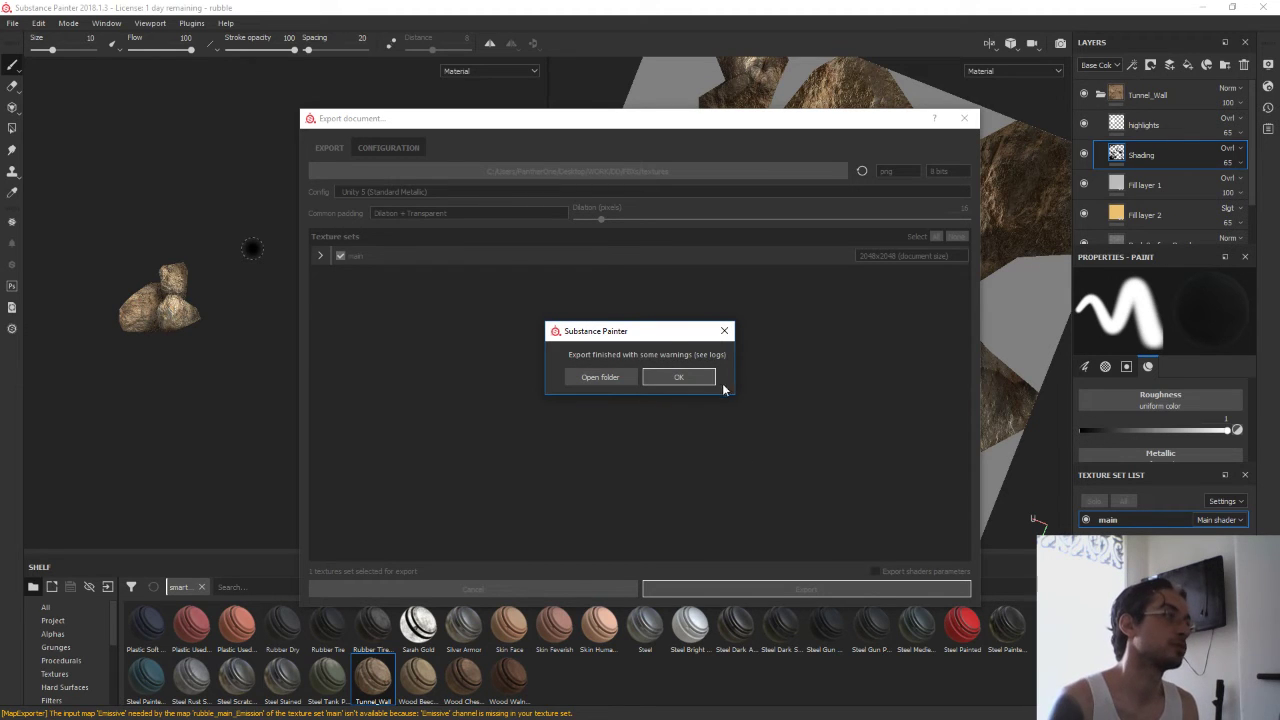
click(708, 379)
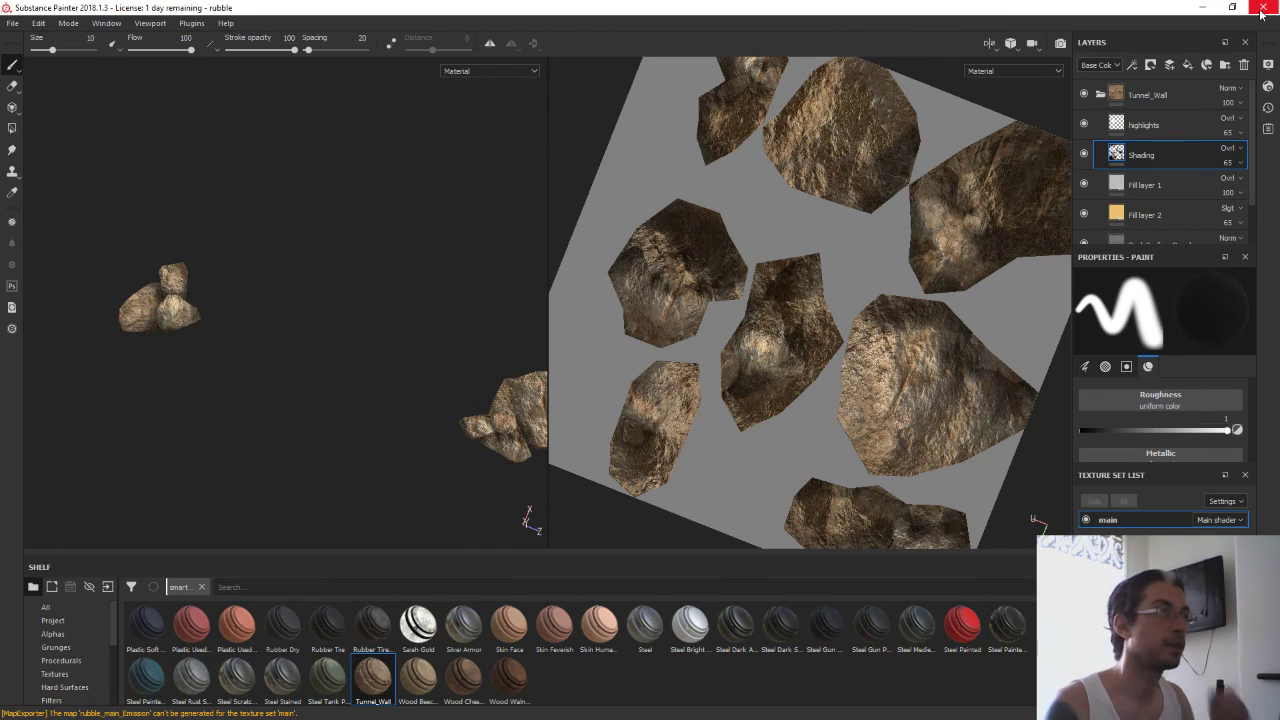
Close Substance Painter, then collapse the lantern groups, detail group and Skyhammer Tunnel object in Unity's Hierarchy
click(1262, 13)
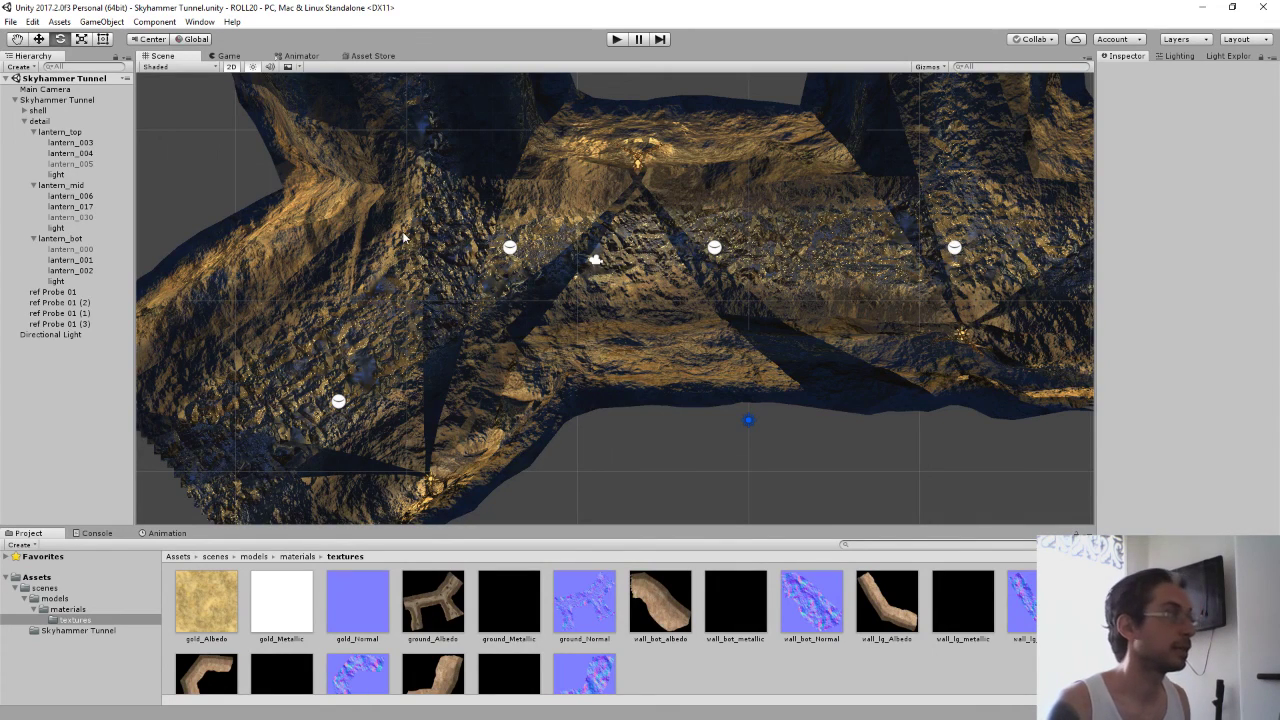
alt+drag(577, 247, 301, 438)
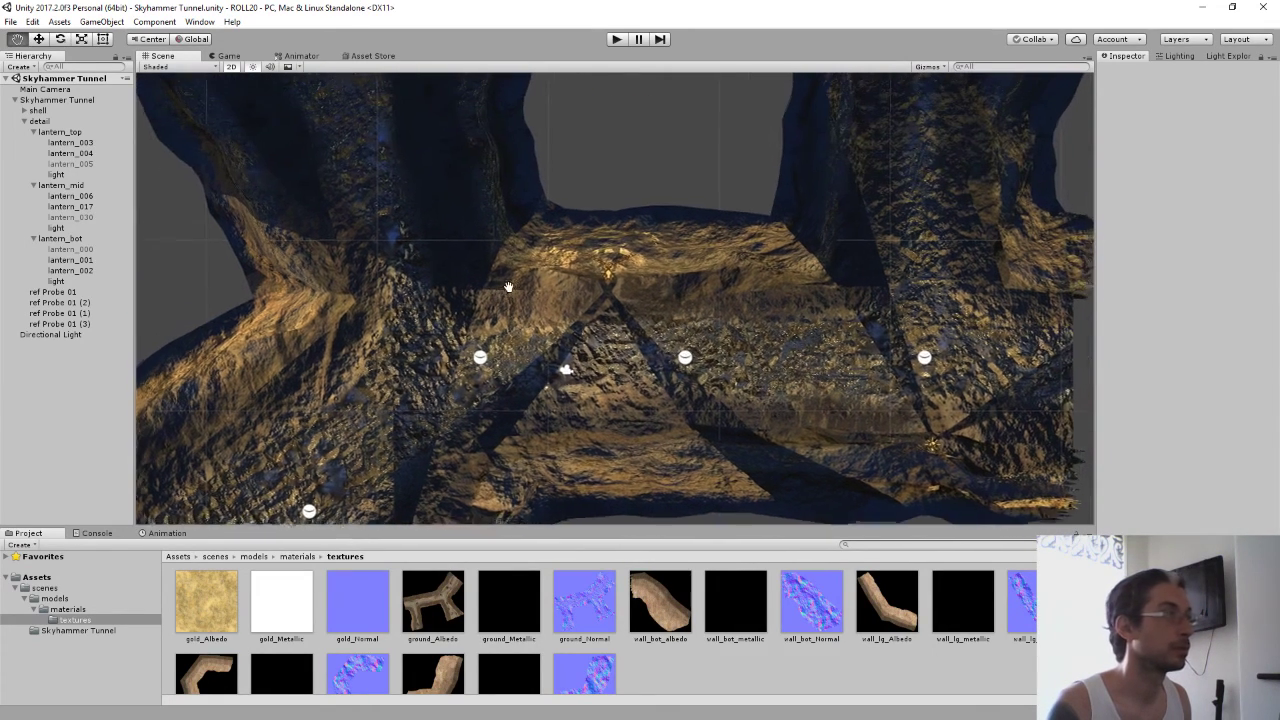
click(33, 131)
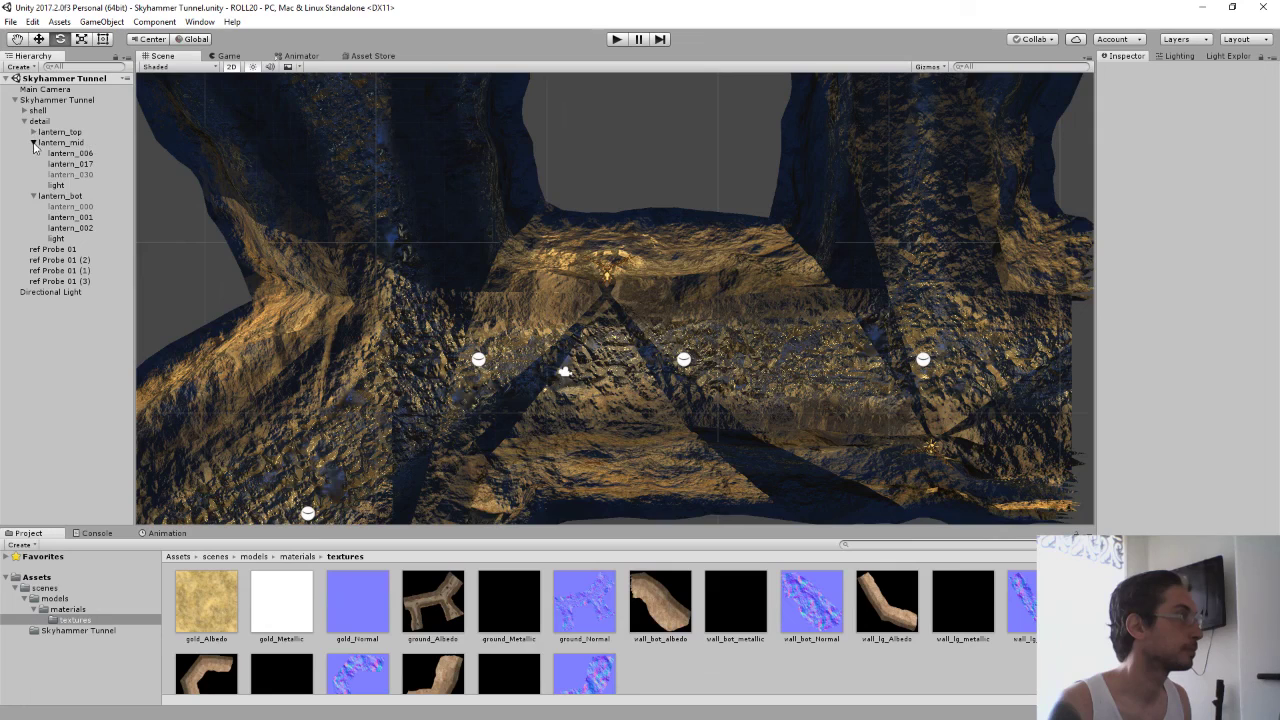
click(33, 142)
click(45, 153)
click(33, 153)
click(24, 121)
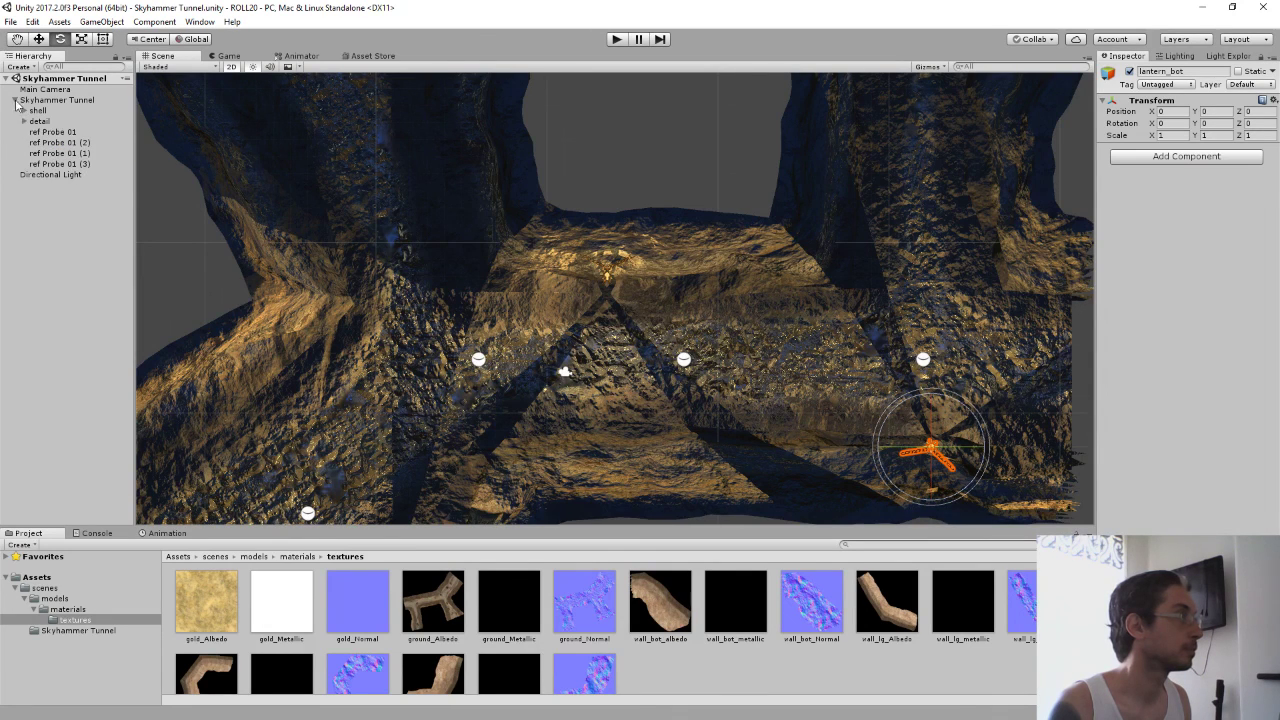
click(15, 100)
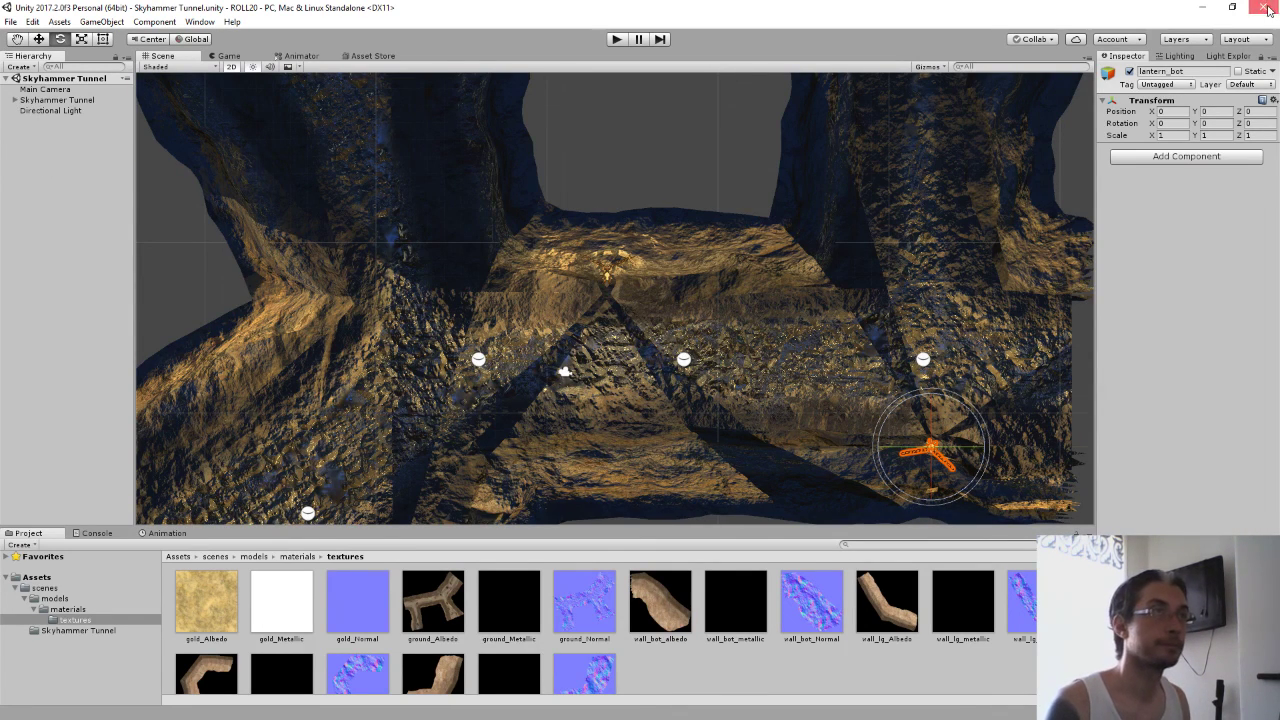